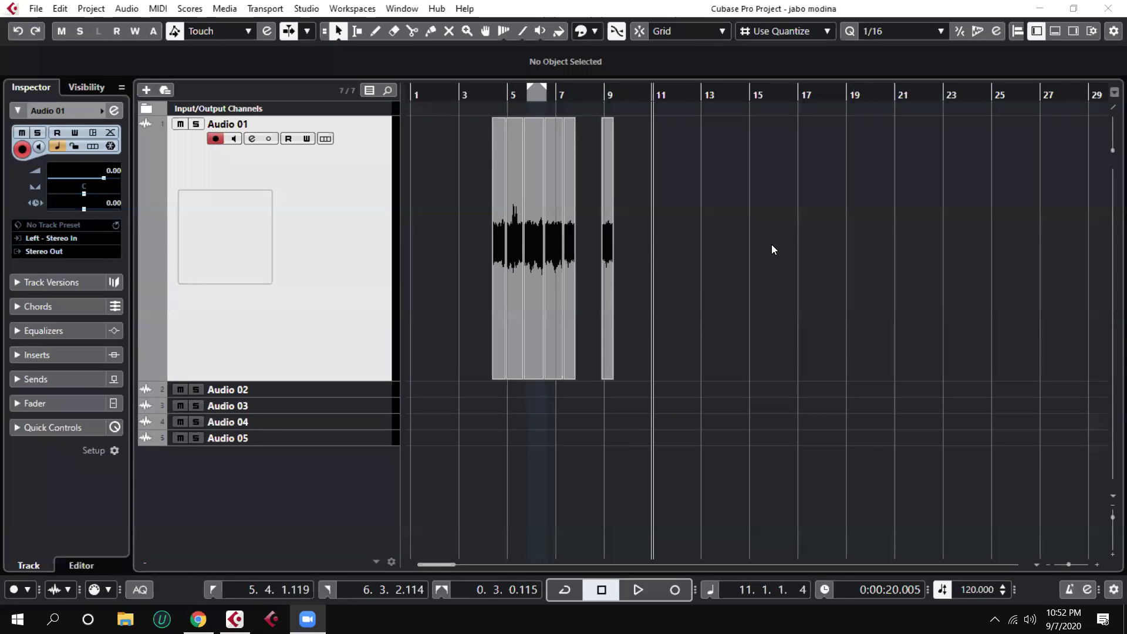
Open the channel settings of the Audio 01 track to view them, and close them again
left_click(116, 111)
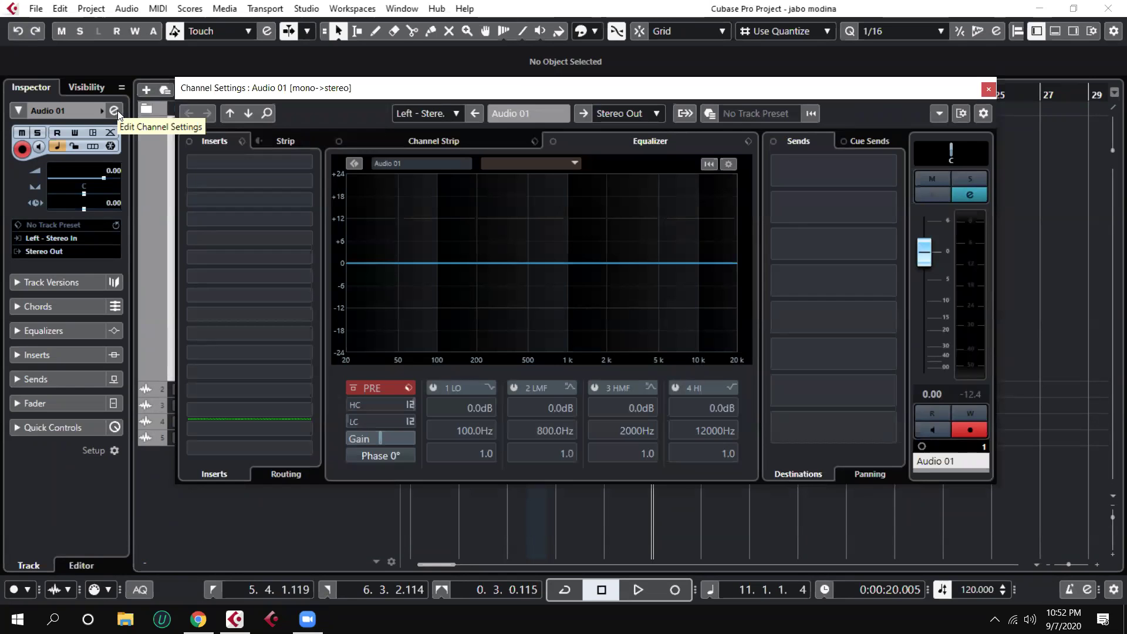
left_click(990, 88)
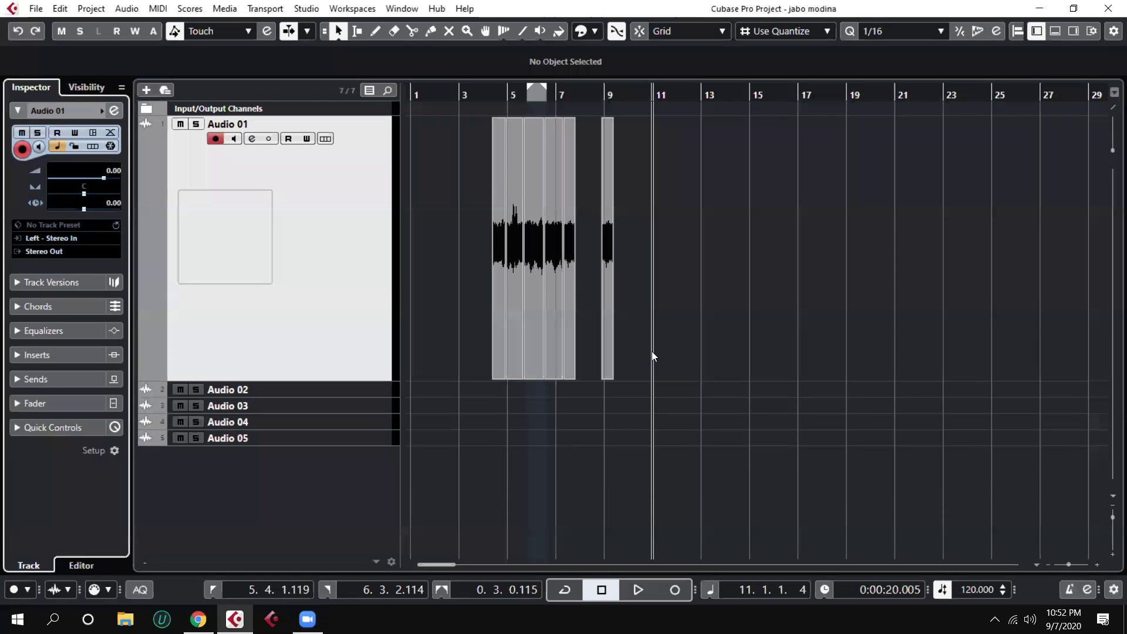
Record three short takes on the Audio 01 track between about bar 11 and bar 14 by punching in and out during playback
left_click_drag(658, 95, 629, 97)
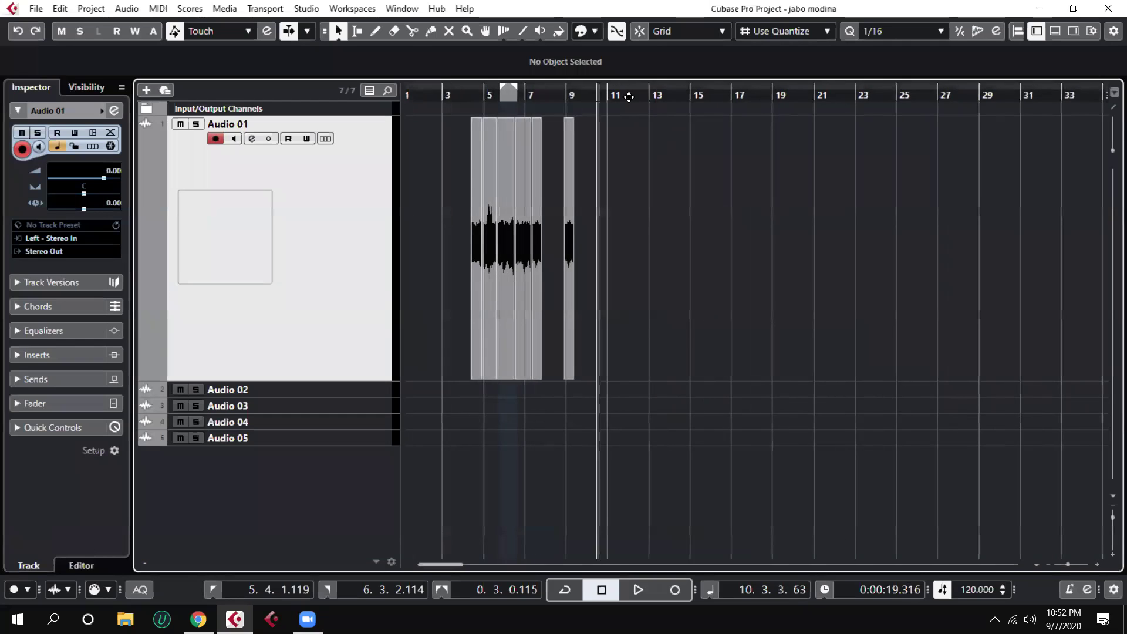
key("KP_Multiply")
left_click_drag(629, 97, 631, 101)
key("space")
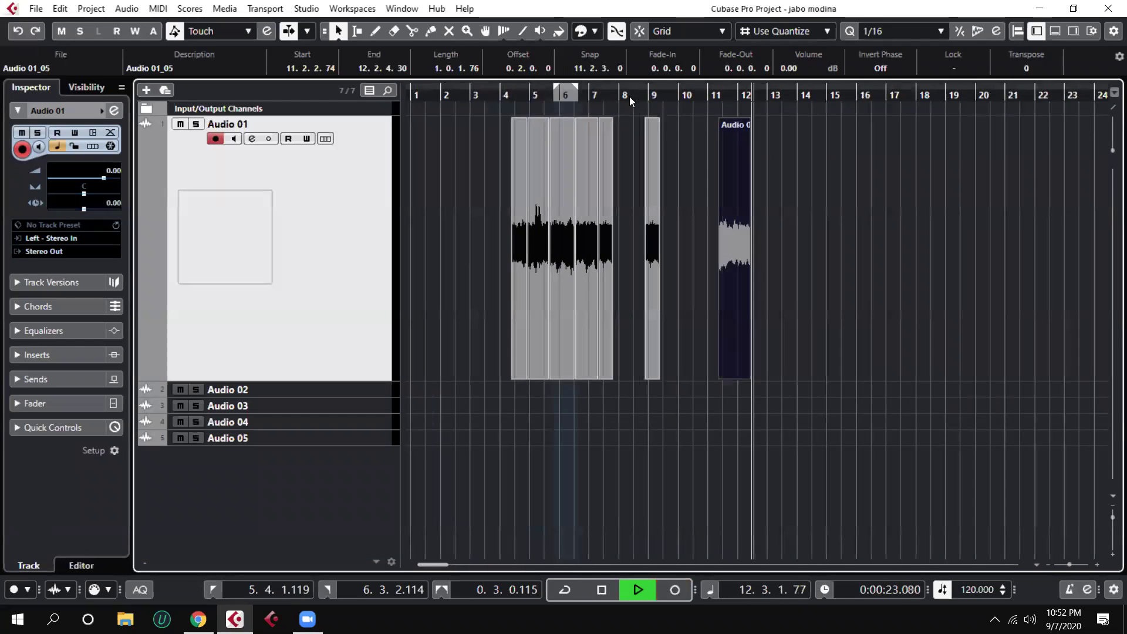
key("KP_Multiply")
key("KP_Multiply")
key("KP_Multiply")
key("KP_Multiply")
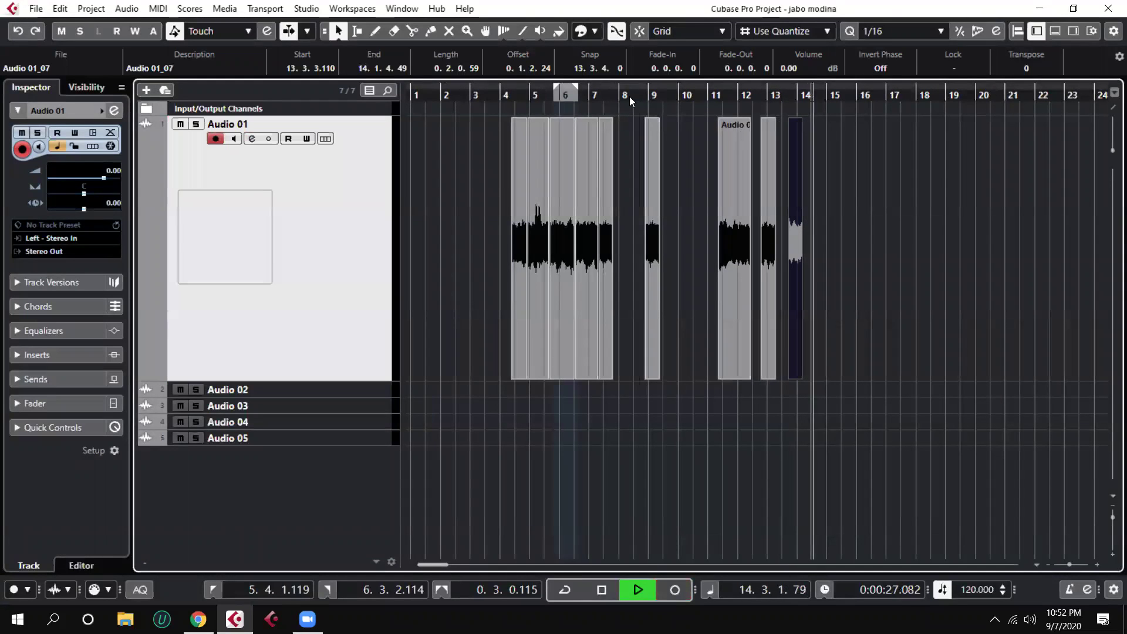
key("space")
left_click(867, 310)
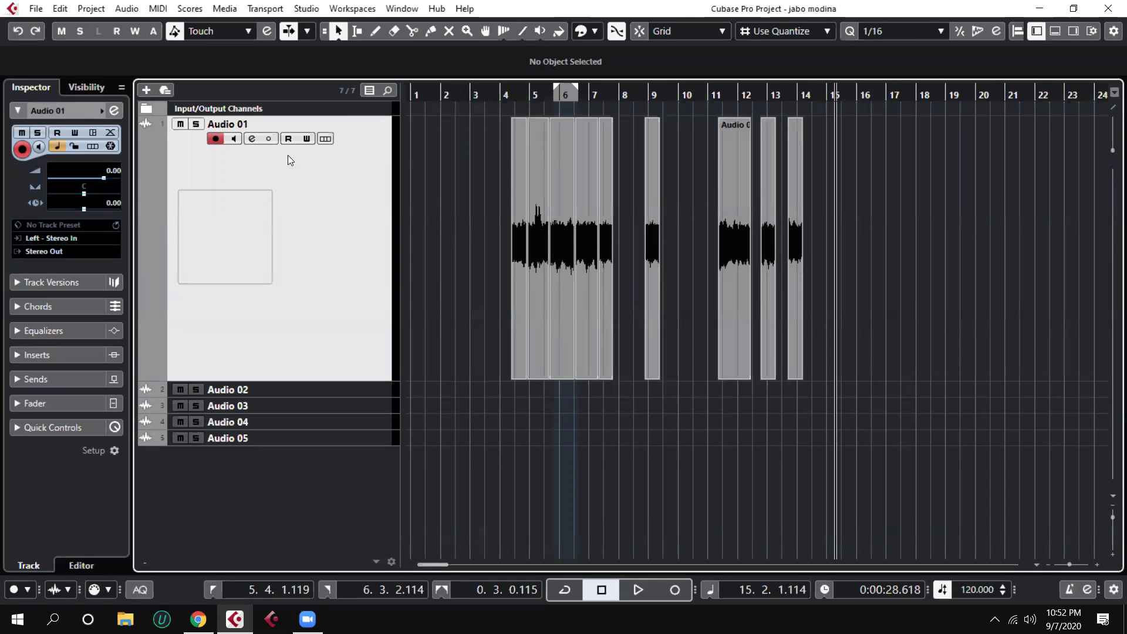
left_click(738, 169)
left_click(796, 184)
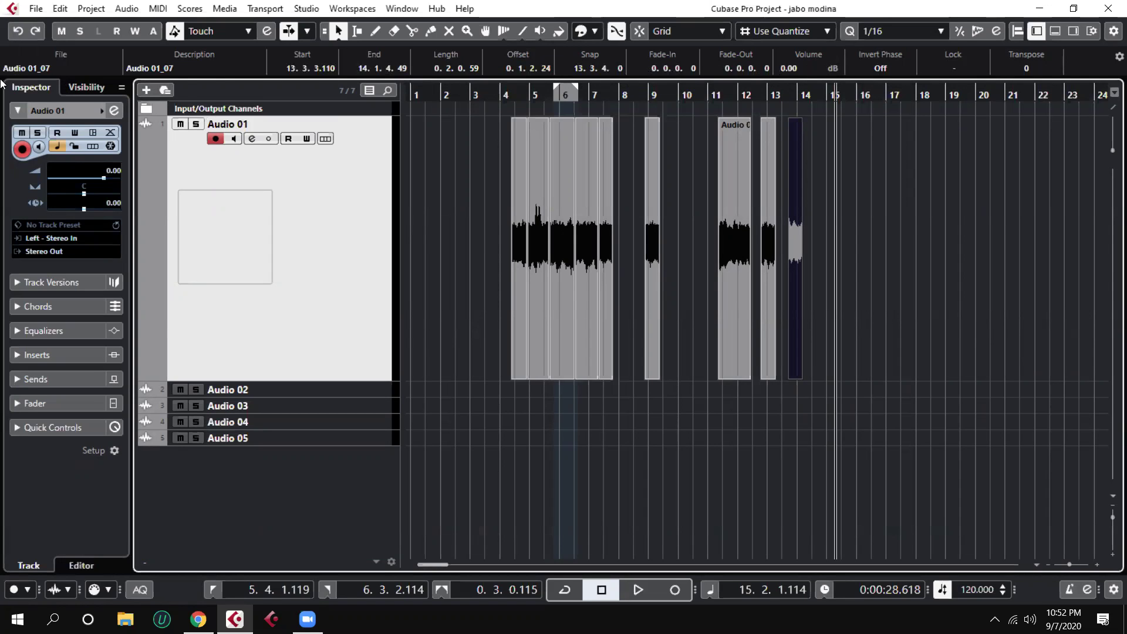
Split the short clip around bar 9 on Audio 01 at three points into four pieces
left_click_drag(658, 95, 639, 141)
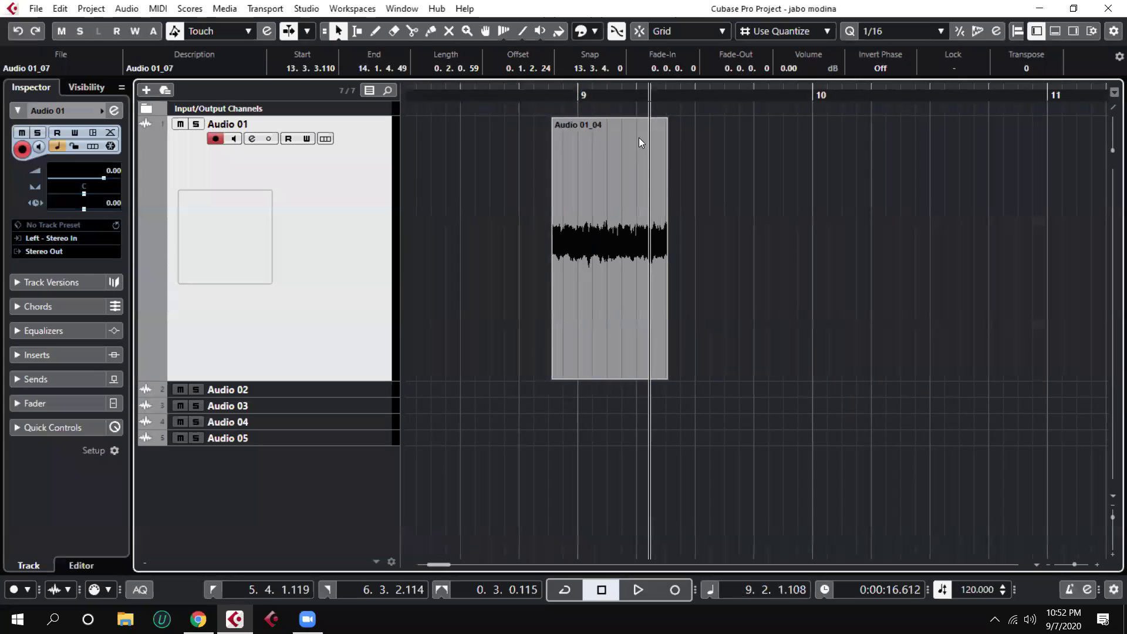
left_click(416, 30)
left_click(576, 184)
left_click(607, 205)
left_click(652, 194)
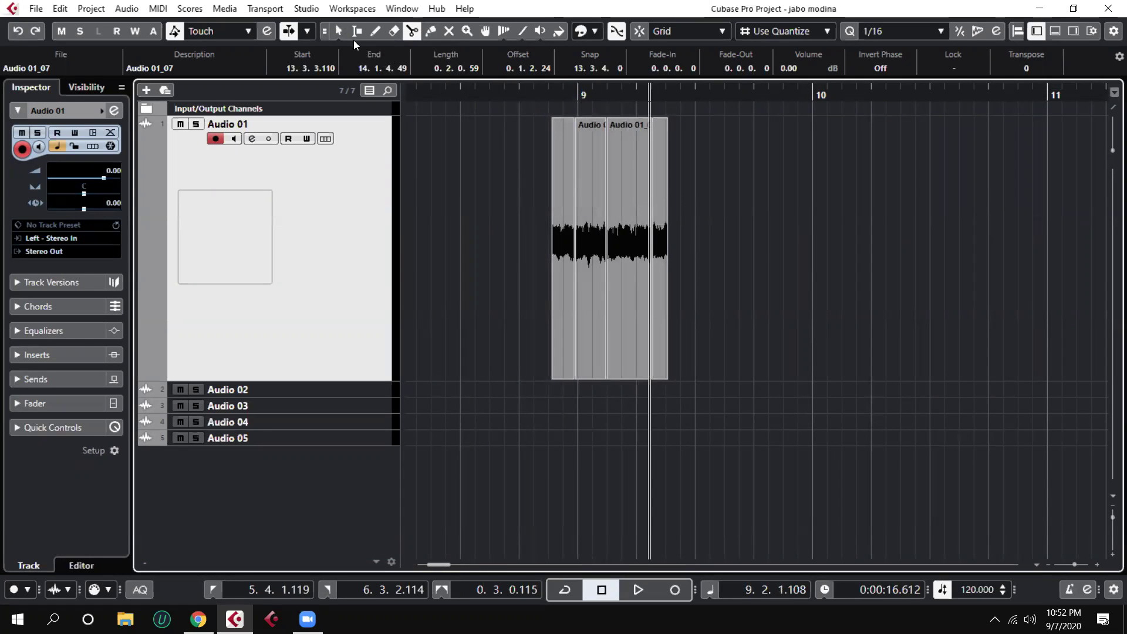
left_click(339, 33)
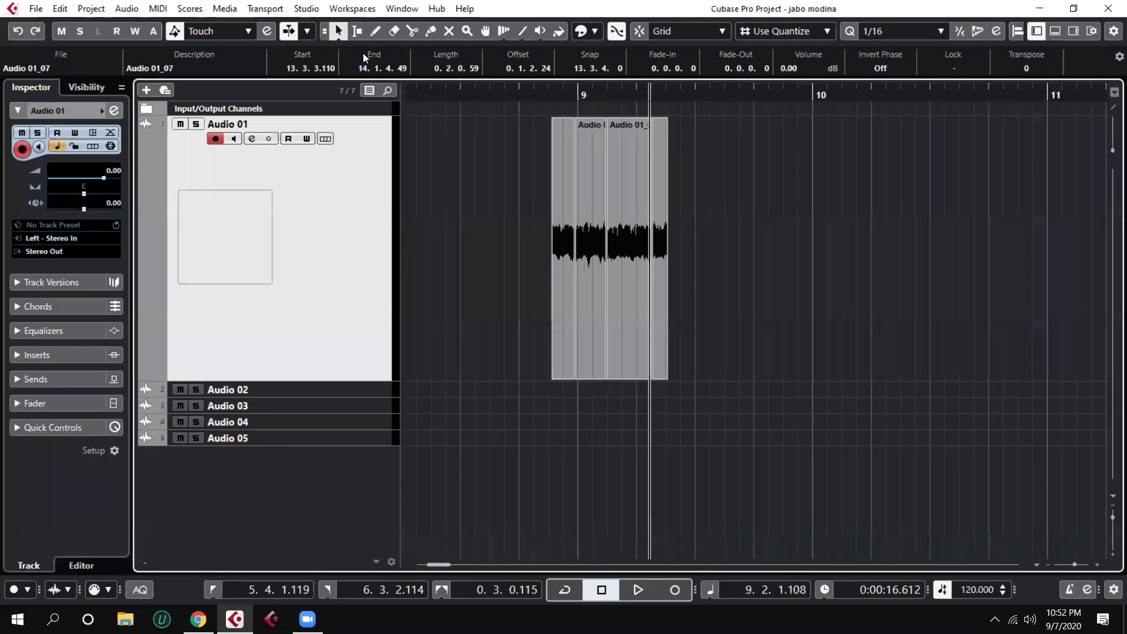
Lower the clip volume of the third piece around bar 9 to about -0.42 dB
left_click(588, 154)
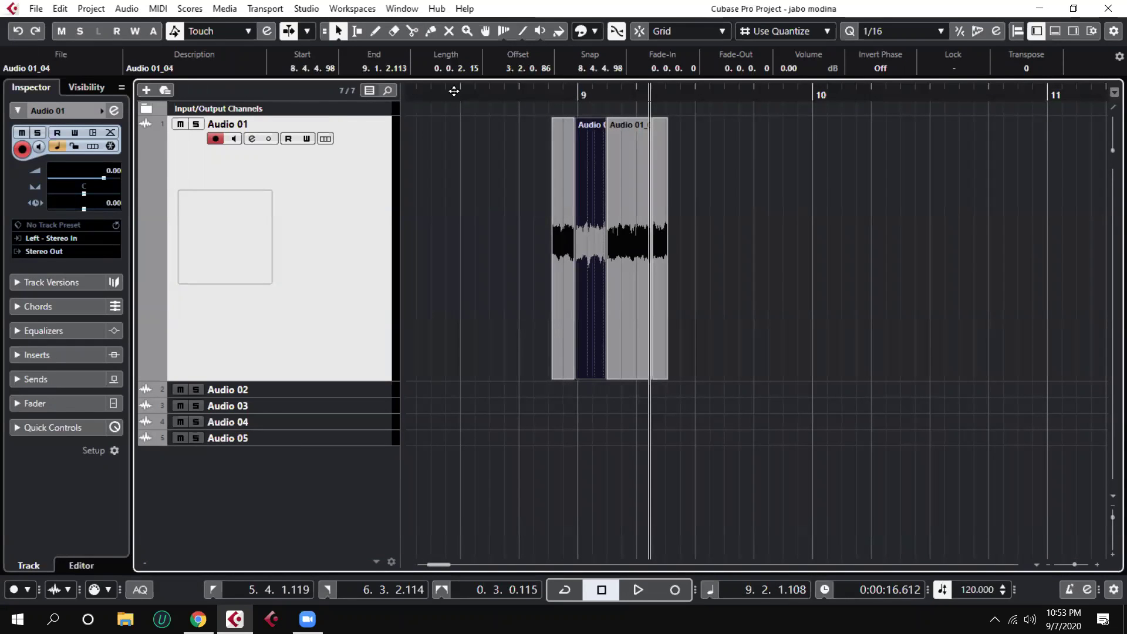
left_click(558, 170)
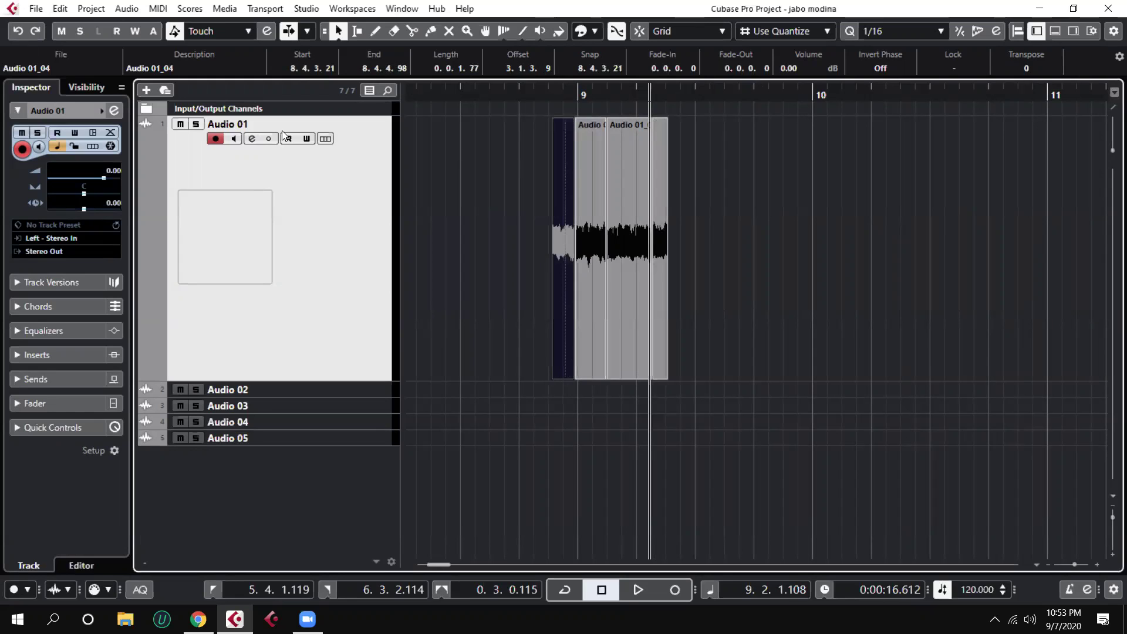
left_click_drag(641, 102, 638, 129)
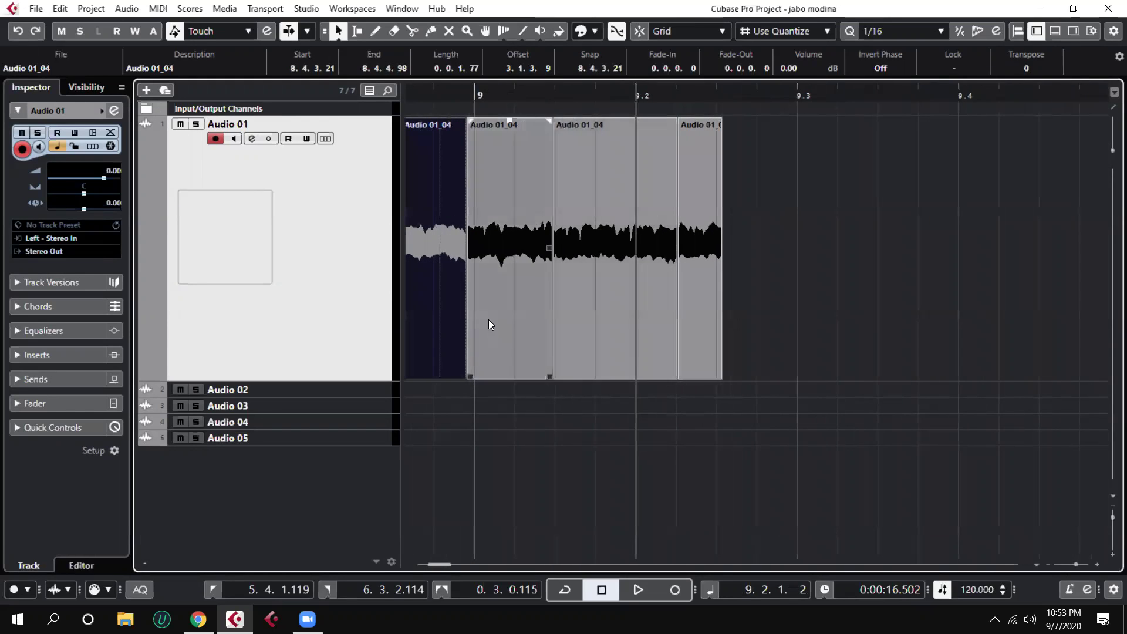
left_click(608, 210)
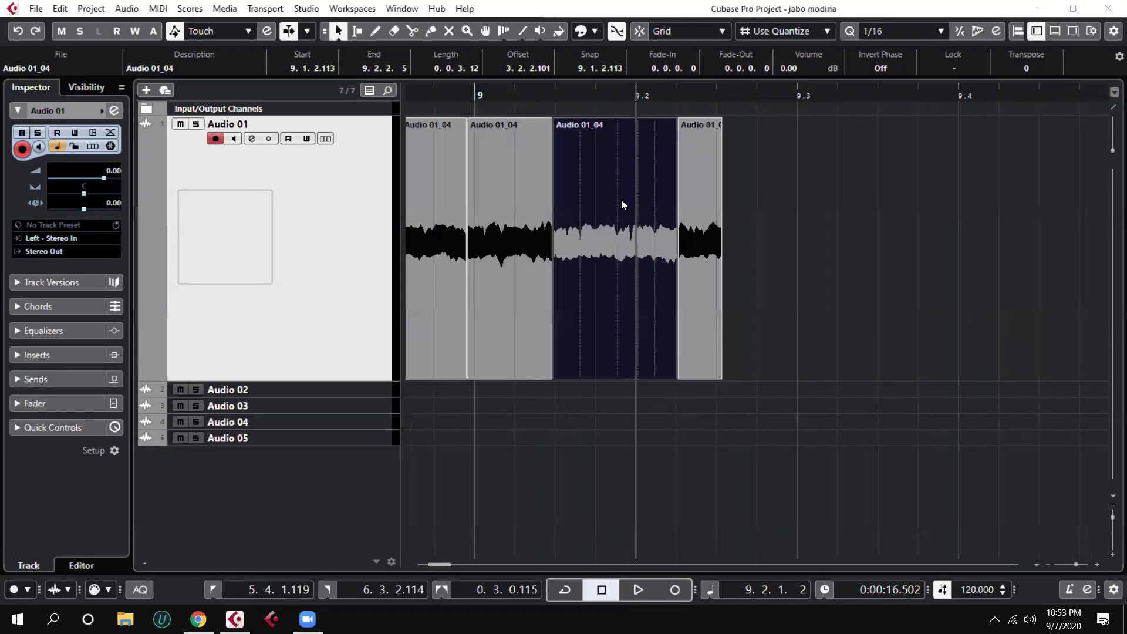
left_click_drag(615, 119, 634, 146)
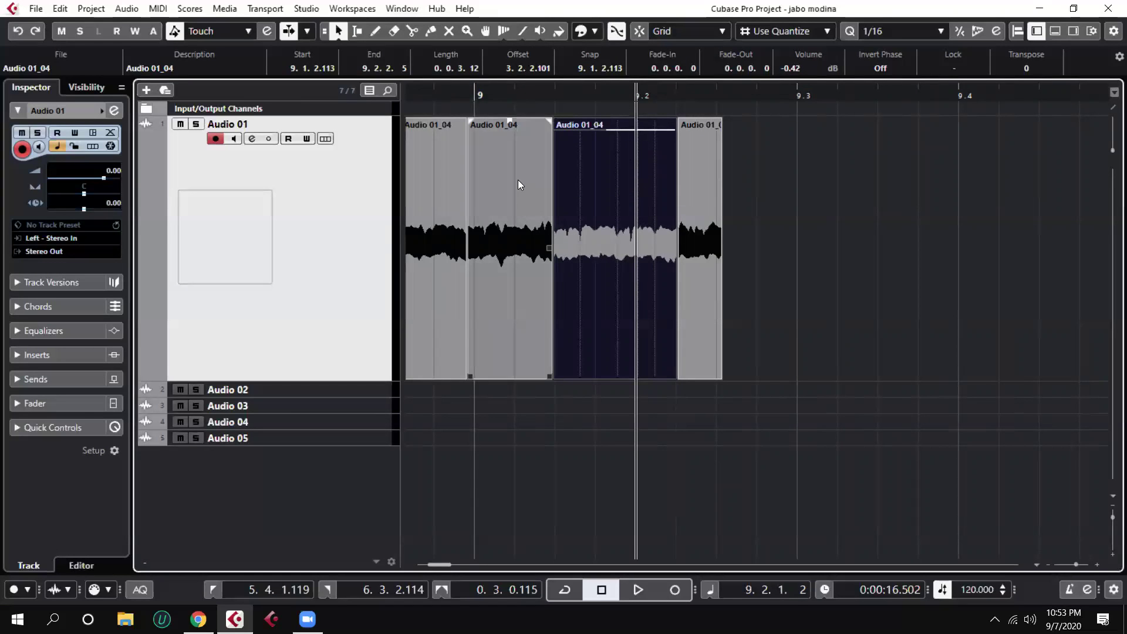
Lower the clip volume of the second piece around bar 9 to about -1.03 dB
left_click(517, 185)
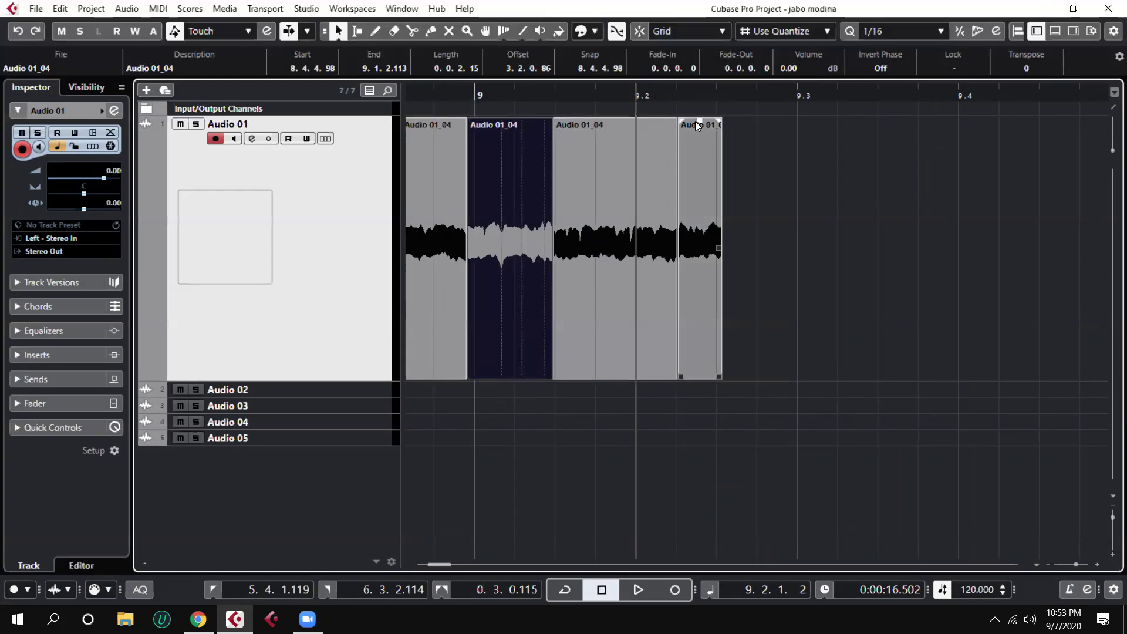
left_click(508, 123)
mouse_move(509, 123)
left_mouse_down()
mouse_move(517, 292)
mouse_move(516, 113)
mouse_move(518, 287)
mouse_move(527, 112)
left_mouse_up()
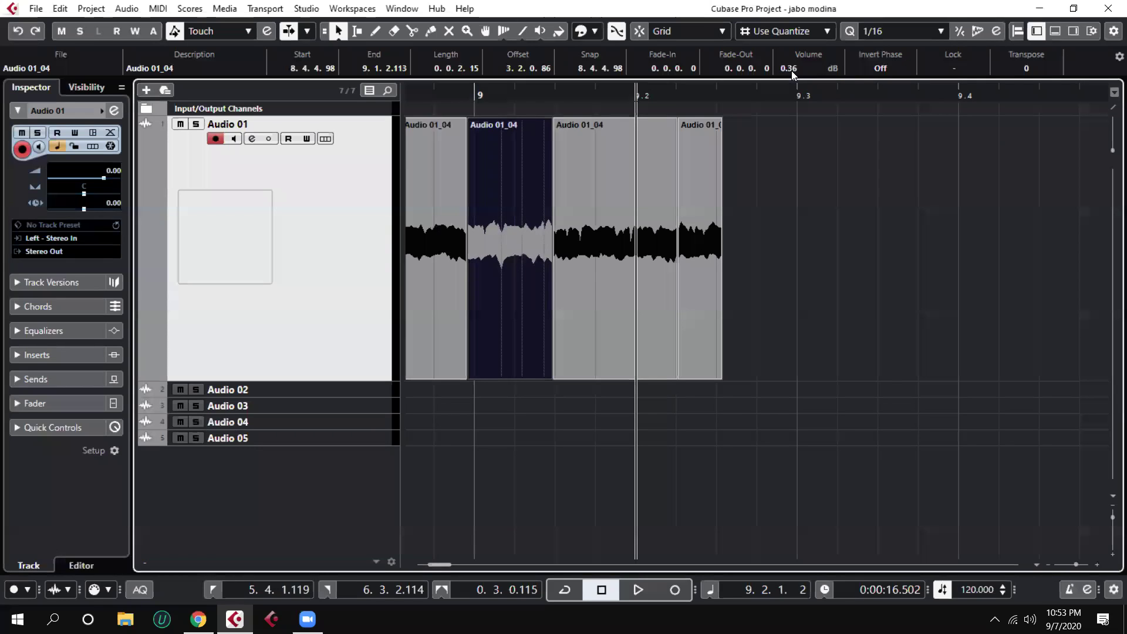
left_click_drag(792, 71, 713, 88)
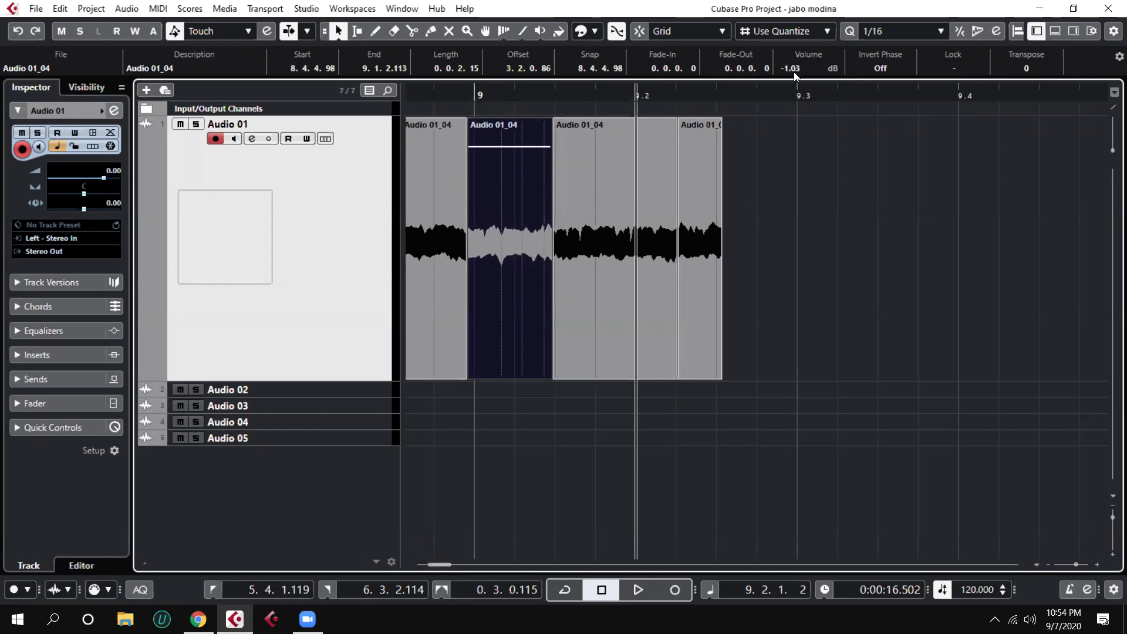
Split the -0.42 dB piece into three parts at 9.1.3.103 and 9.2.1.51
left_click_drag(602, 106, 593, 116)
left_click(456, 137)
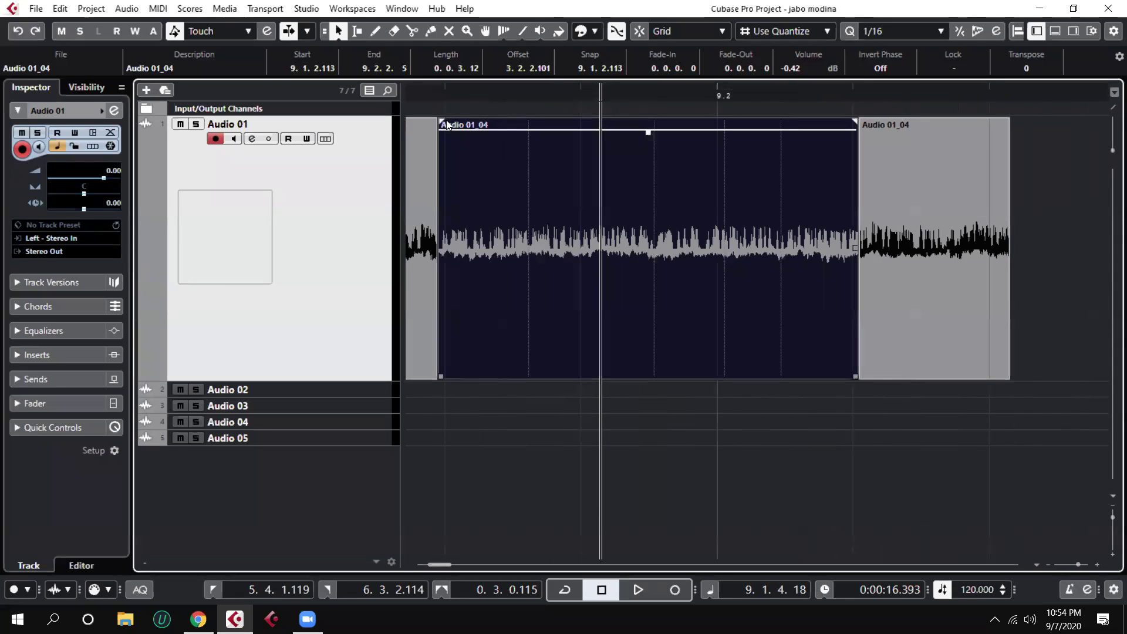
mouse_move(443, 119)
left_mouse_down()
mouse_move(515, 128)
mouse_move(418, 124)
left_mouse_up()
mouse_move(847, 121)
left_mouse_down()
mouse_move(757, 125)
mouse_move(856, 126)
left_mouse_up()
left_click(412, 31)
left_click(562, 177)
left_click(782, 191)
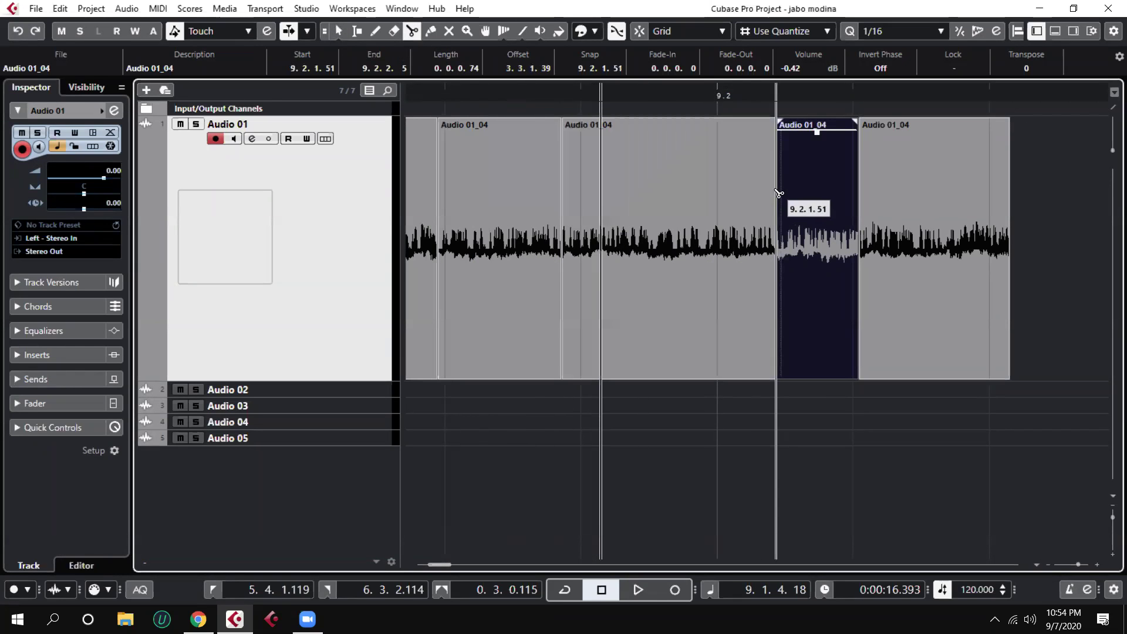
left_click(339, 33)
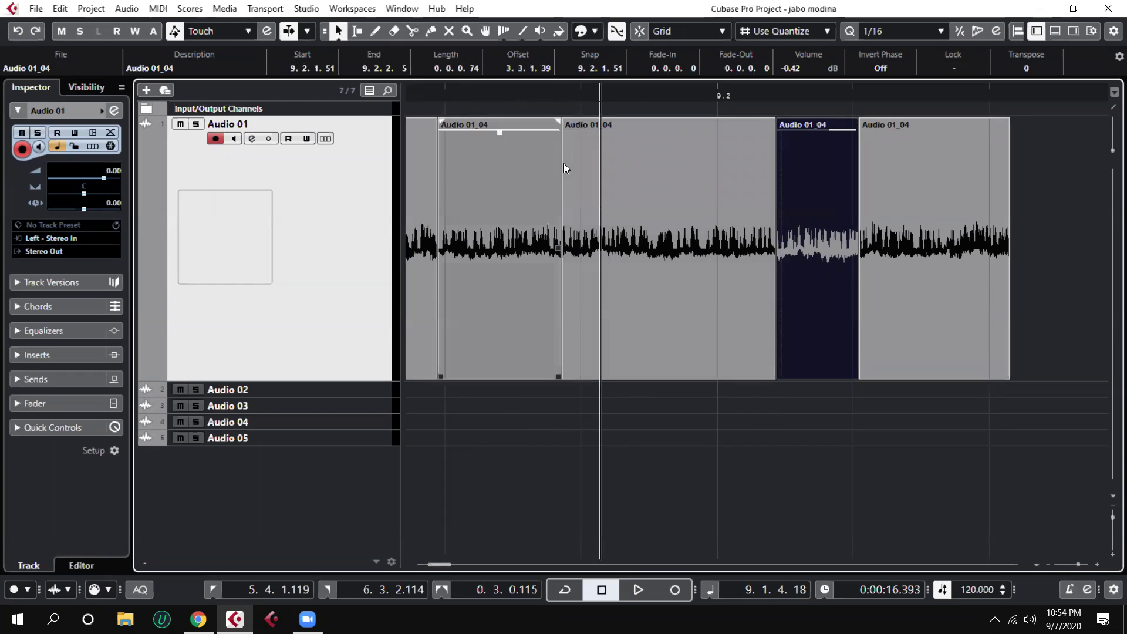
Try a fade-in of 0.0.0.79 on the middle part of the newly split piece and reset it to zero
left_click(569, 128)
mouse_move(566, 119)
left_mouse_down()
mouse_move(593, 121)
mouse_move(563, 121)
left_mouse_up()
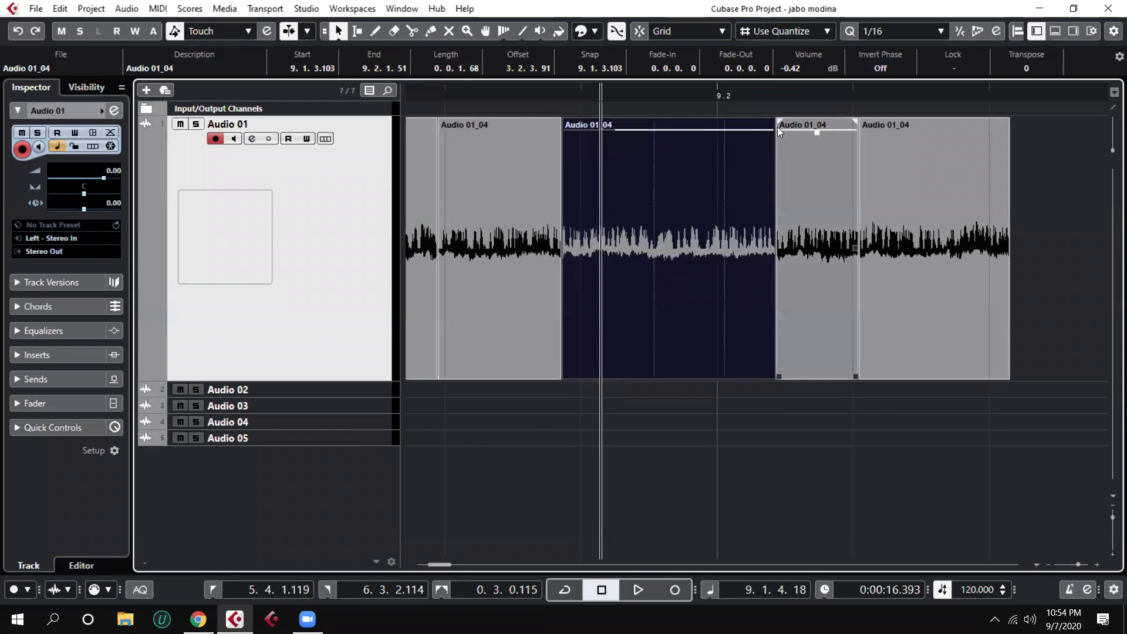
mouse_move(774, 121)
left_mouse_down()
mouse_move(681, 130)
mouse_move(788, 131)
left_mouse_up()
left_click_drag(567, 121, 652, 121)
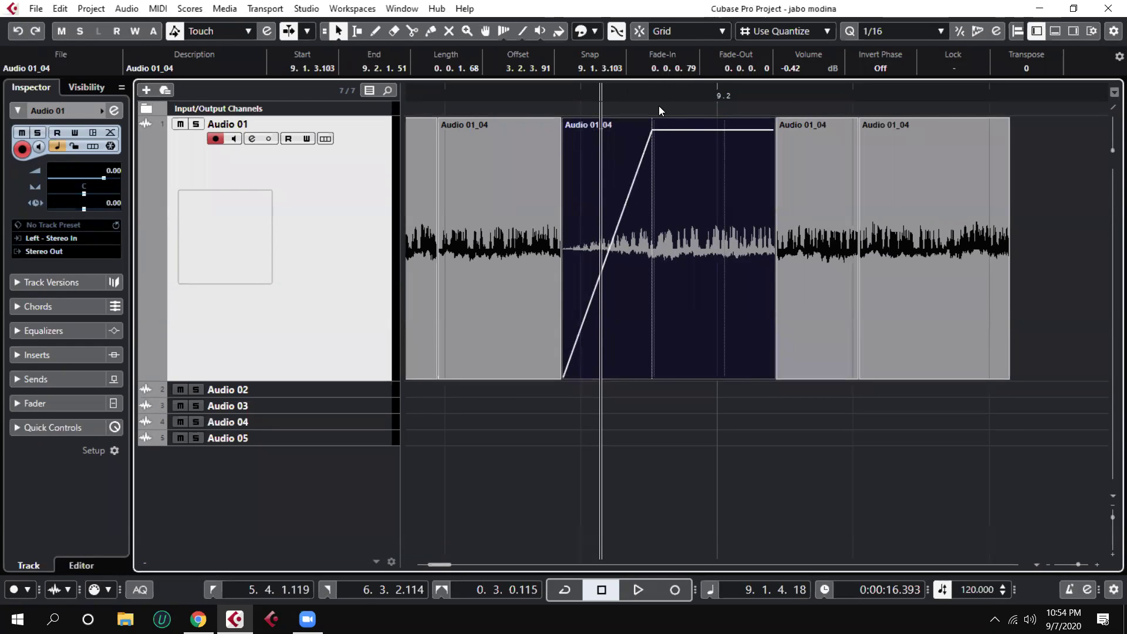
left_click_drag(652, 120, 522, 127)
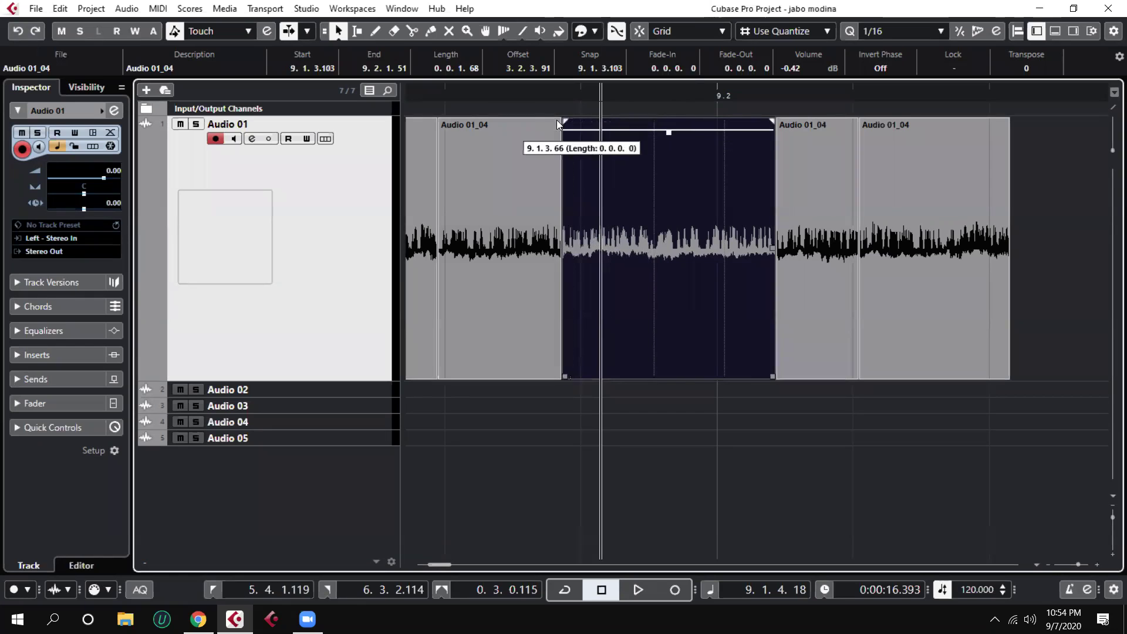
left_click_drag(691, 68, 670, 141)
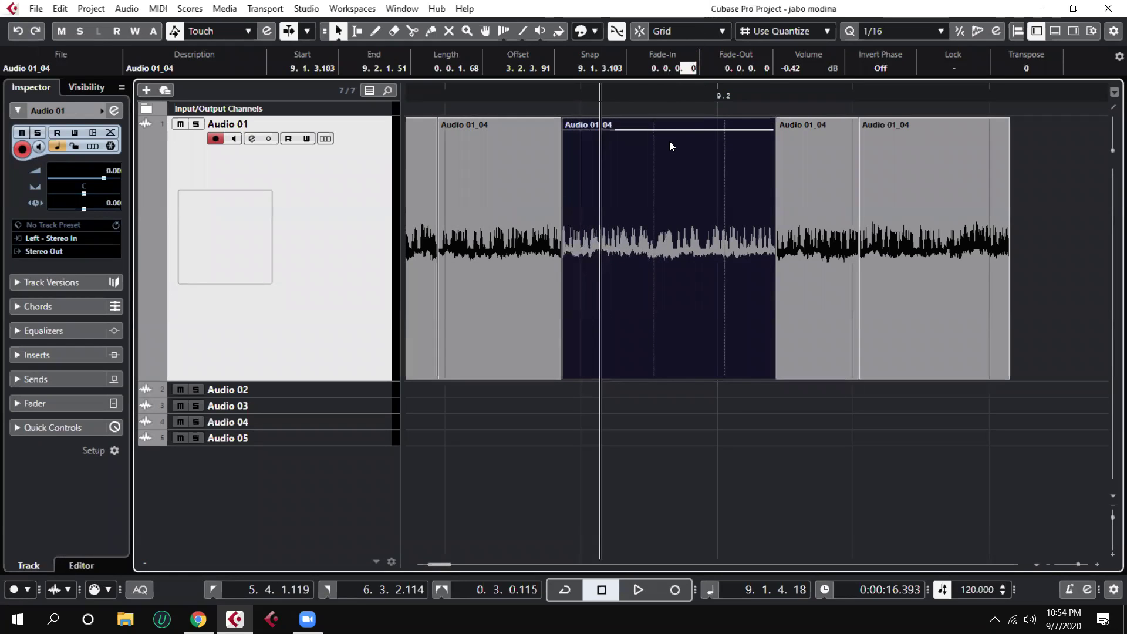
left_click_drag(764, 70, 739, 174)
left_click(752, 473)
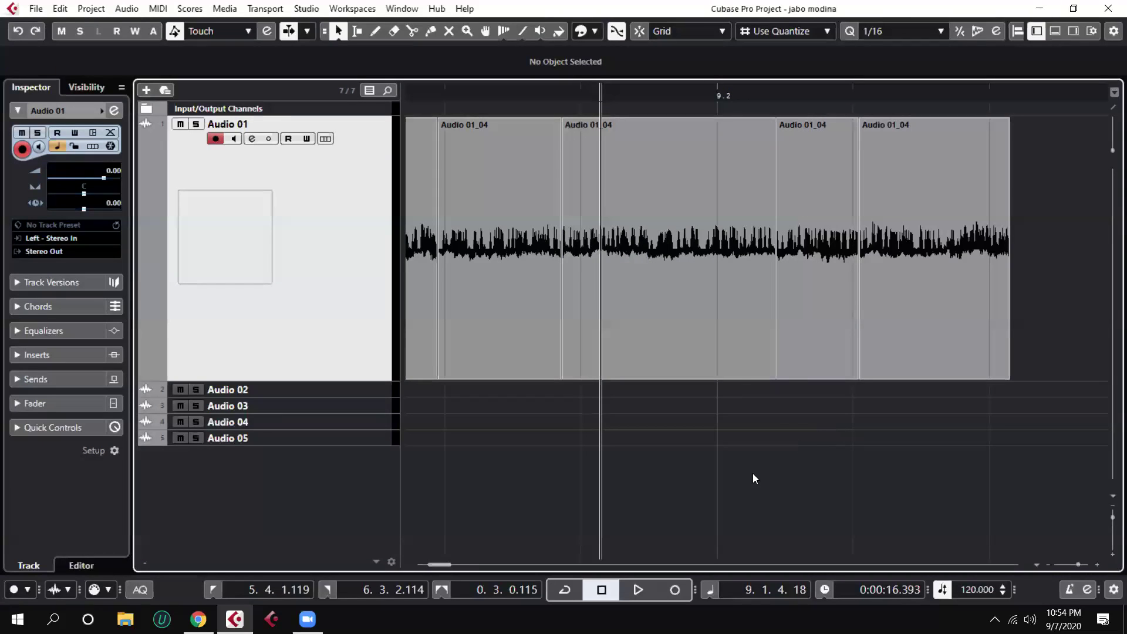
Examine the split pieces around bar 9 at different timeline zoom levels
left_click(534, 226)
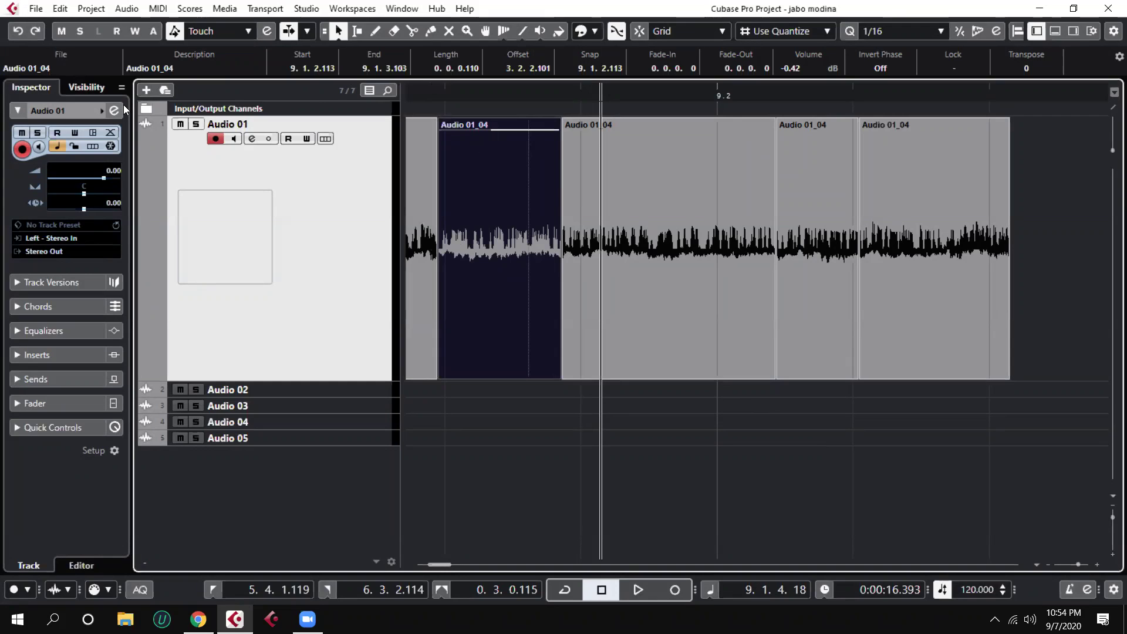
left_click(844, 452)
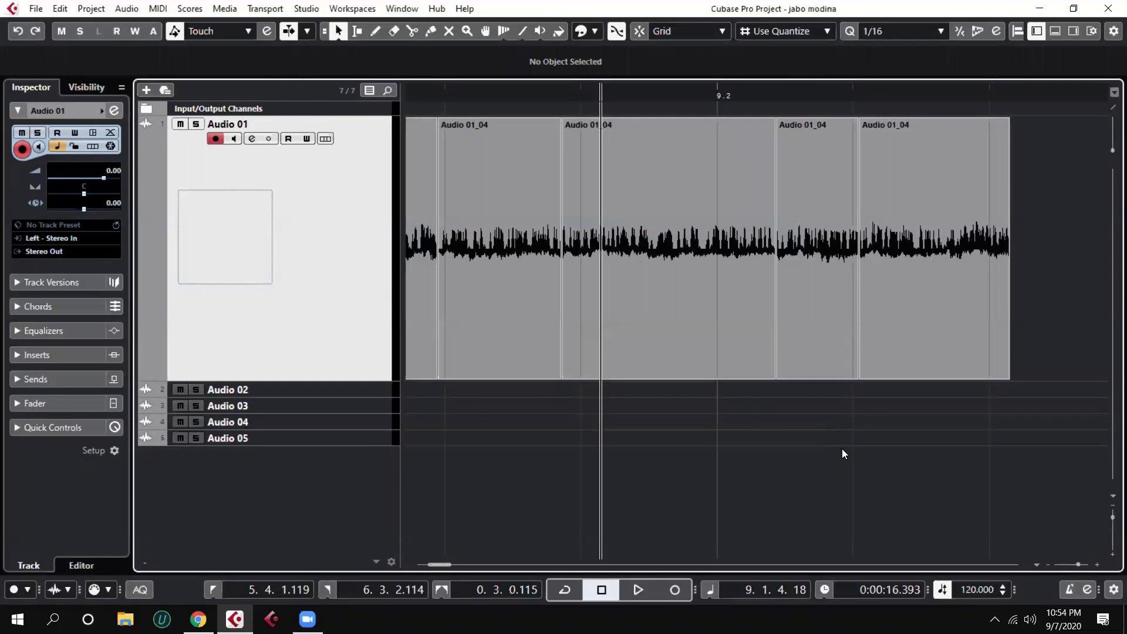
key("g")
key("g")
key("g")
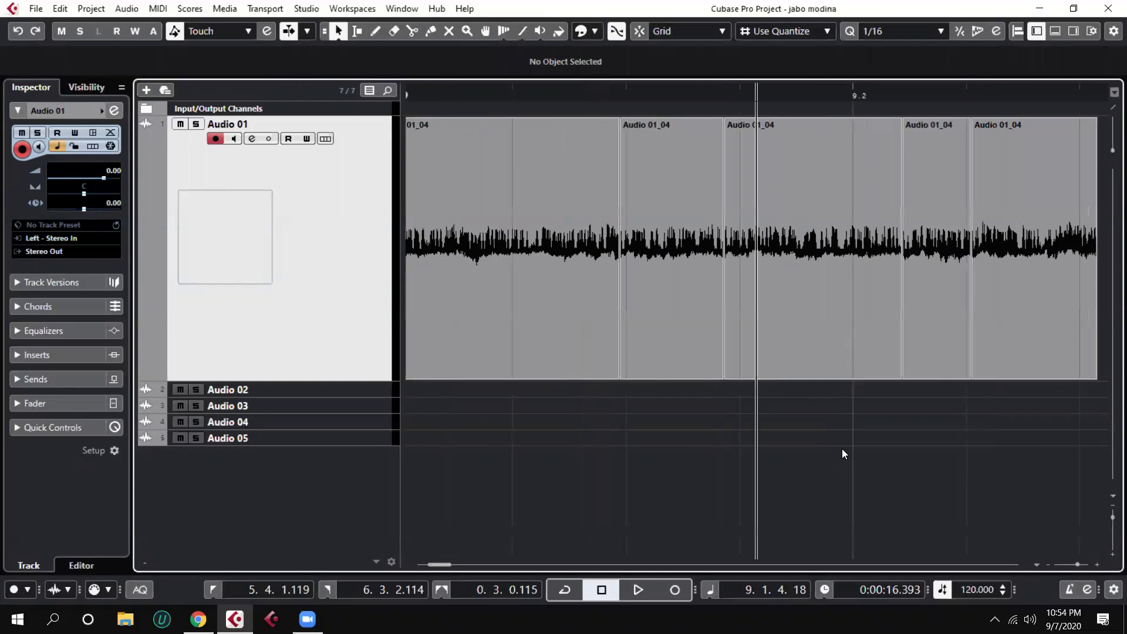
key("h")
key("h")
key("h")
key("h")
key("h")
key("h")
key("g")
key("g")
key("g")
key("g")
key("g")
key("g")
key("g")
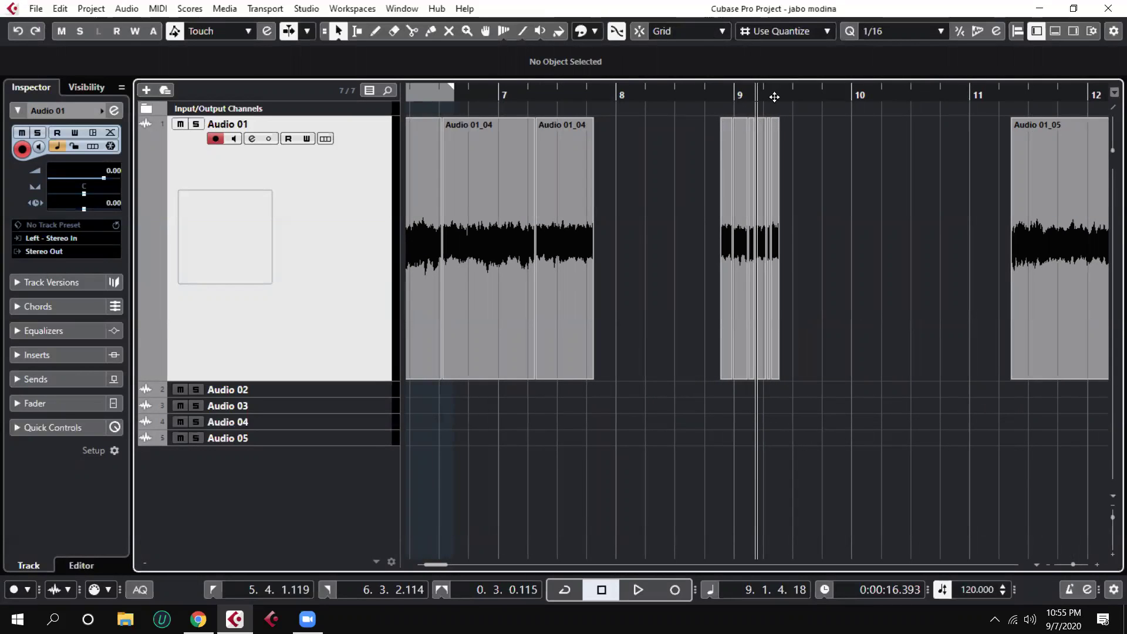
left_click_drag(798, 97, 792, 109)
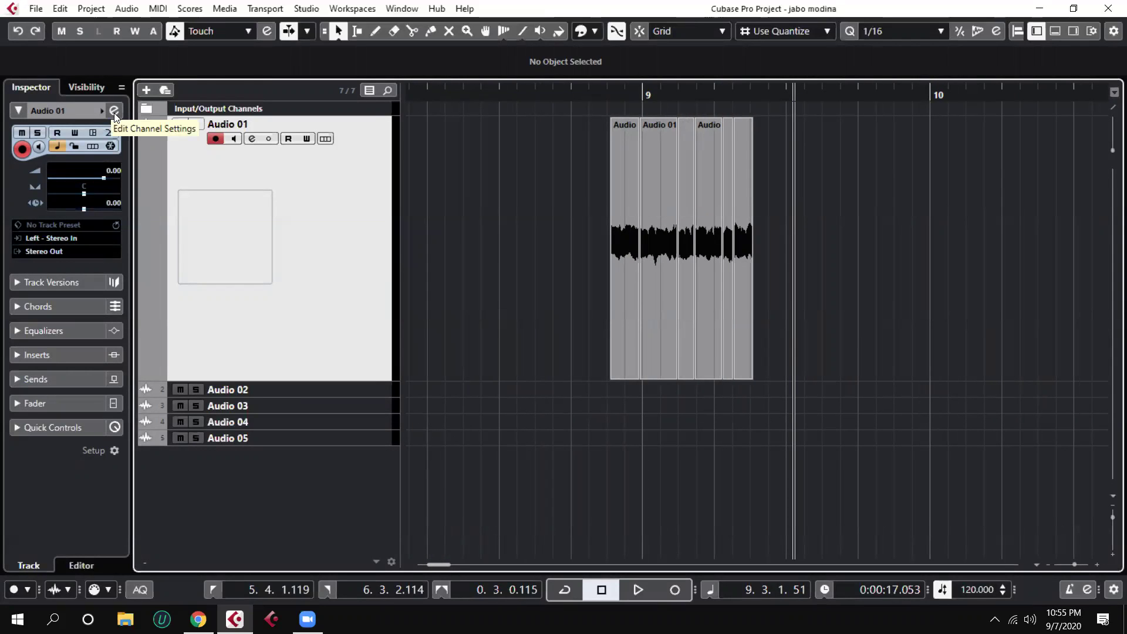
left_click_drag(680, 94, 677, 129)
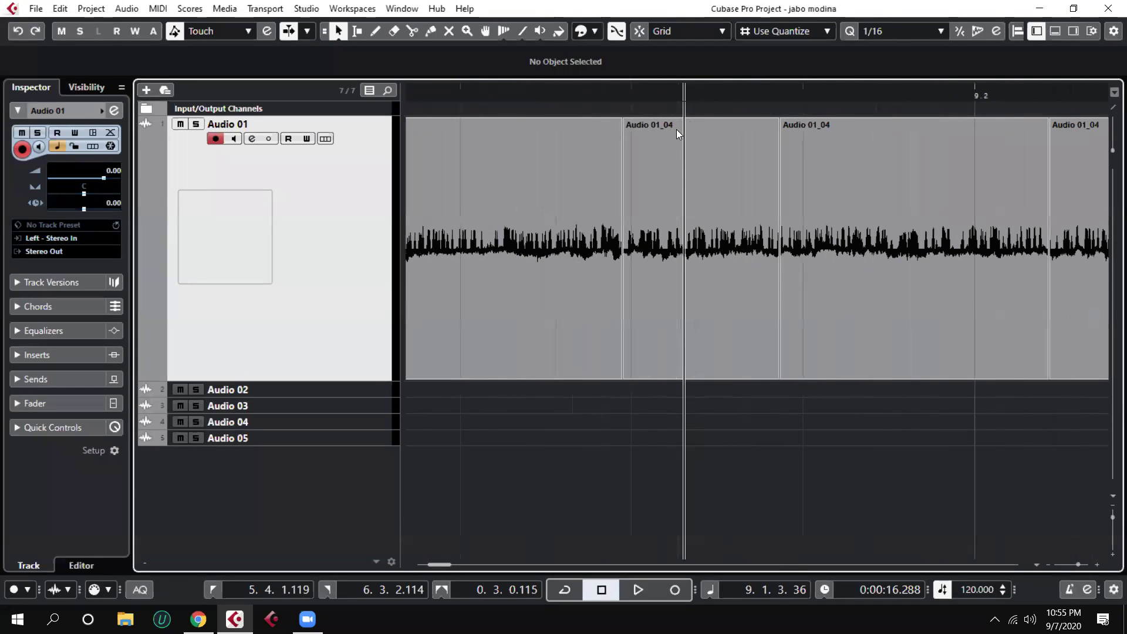
Select neighbouring pieces of the split clip around bar 9, both together and individually, and clear the selection
left_click_drag(550, 445, 411, 258)
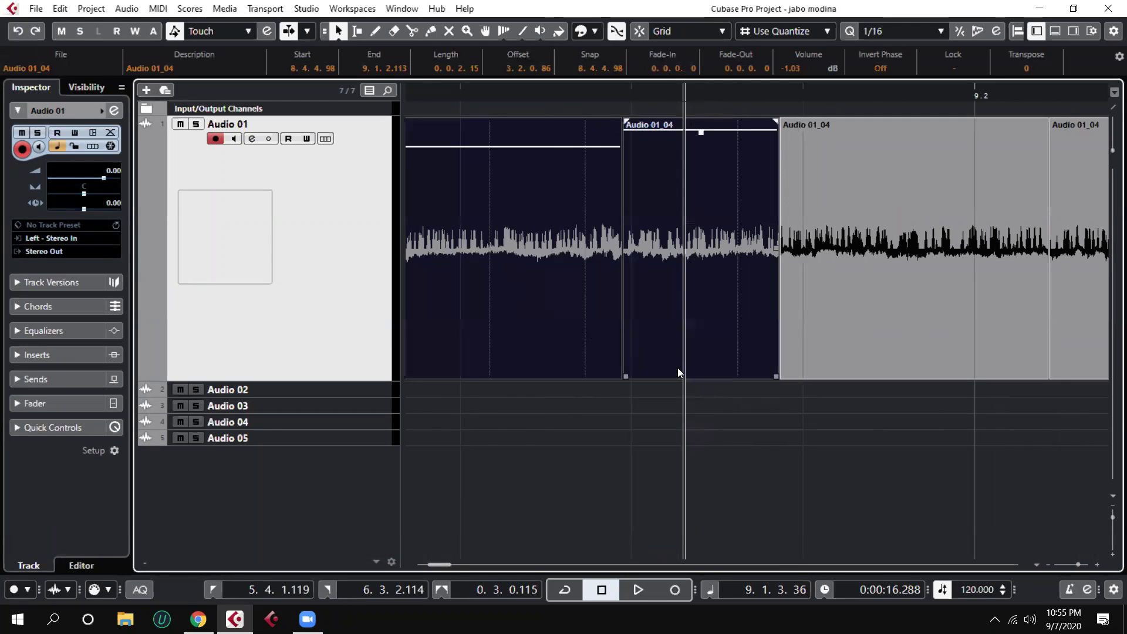
scroll(677, 367, "down", 6)
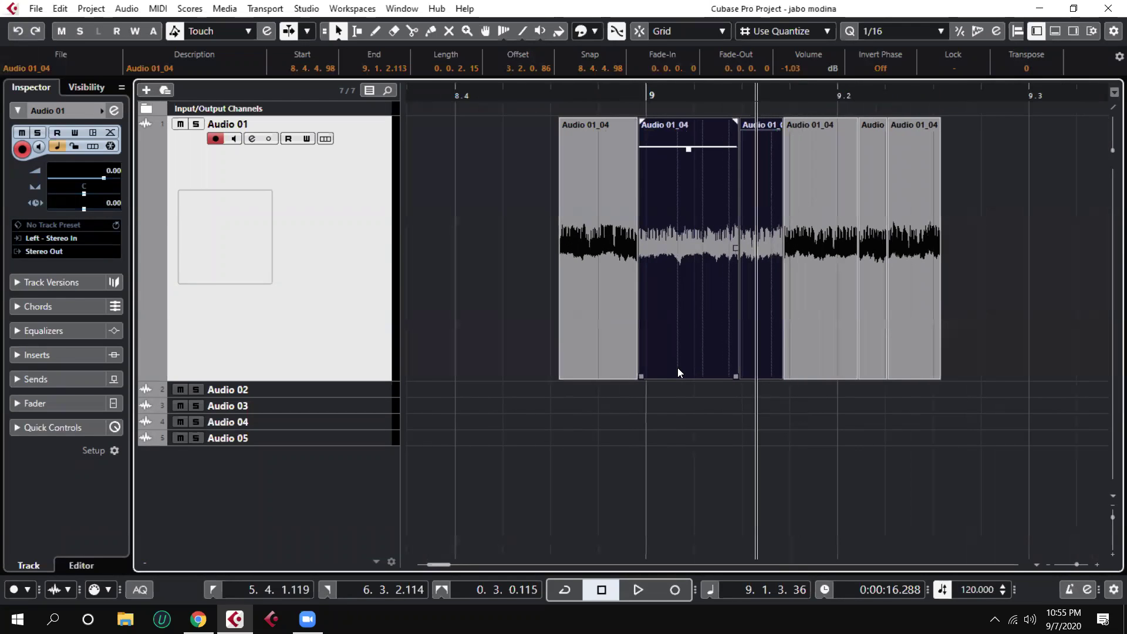
left_click(589, 333)
left_click(681, 286)
left_click(765, 277)
left_click_drag(528, 450, 757, 270)
left_click(575, 294)
left_click(672, 272)
left_click(757, 267)
left_click(685, 432)
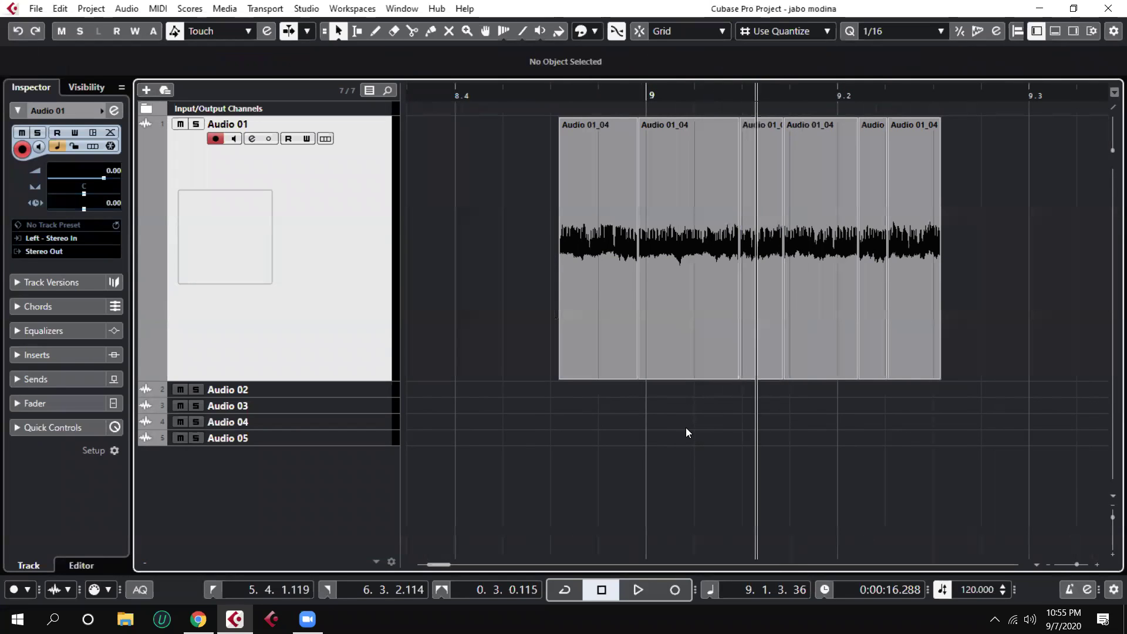
Try several event colours on the first piece of the split clip, ending with teal green, and reset it to the track colour
left_click(618, 188)
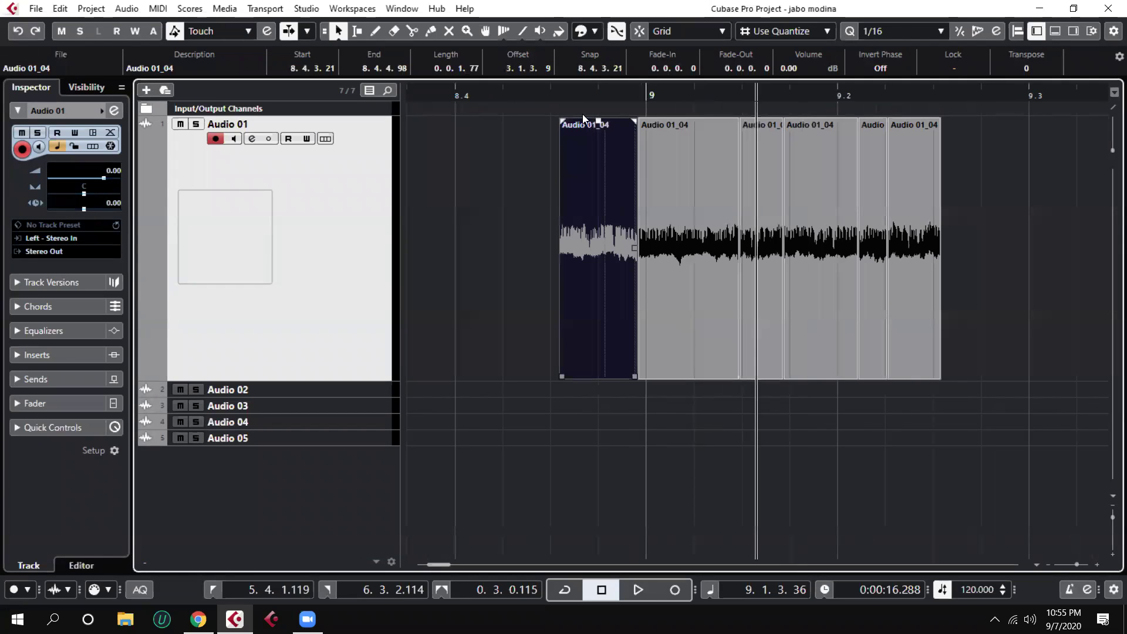
left_click(594, 31)
left_click(639, 74)
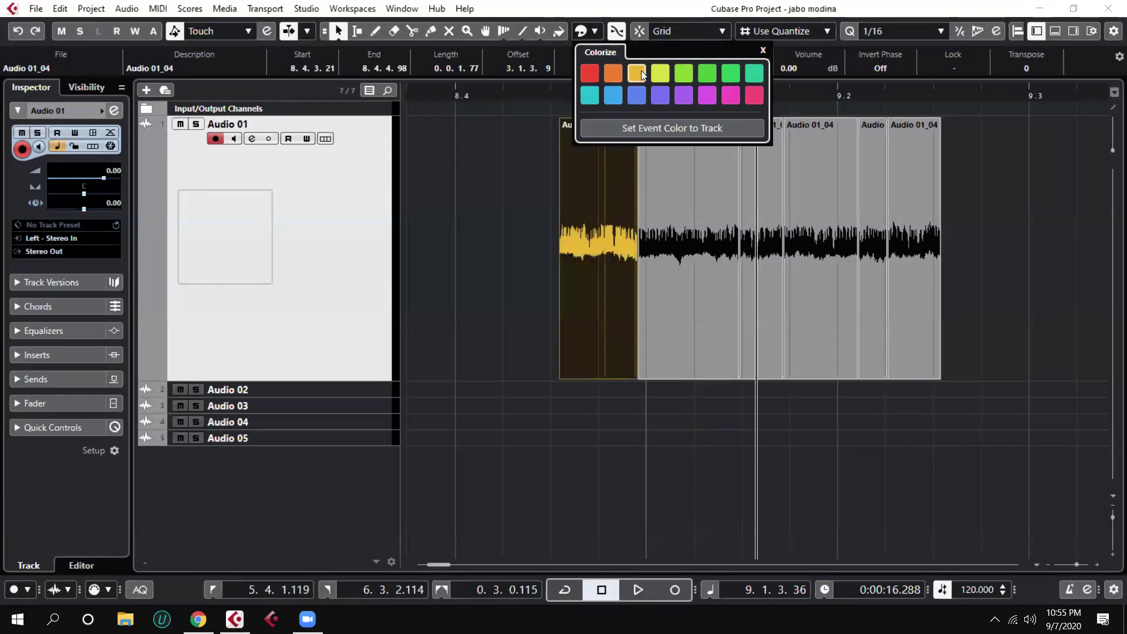
left_click(689, 72)
left_click(712, 74)
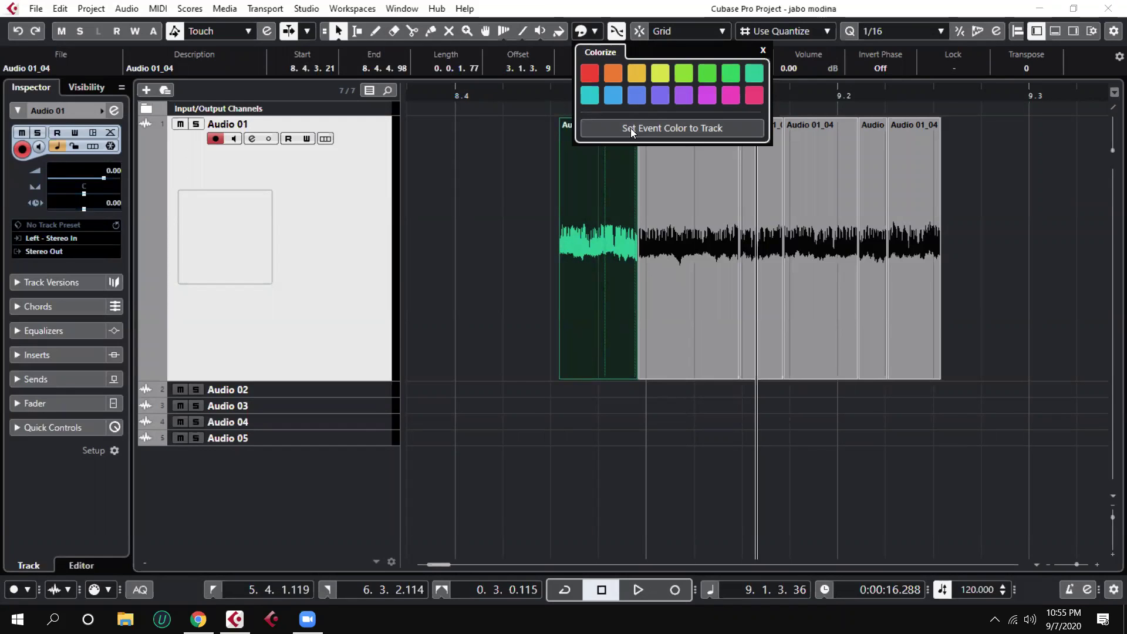
left_click(593, 130)
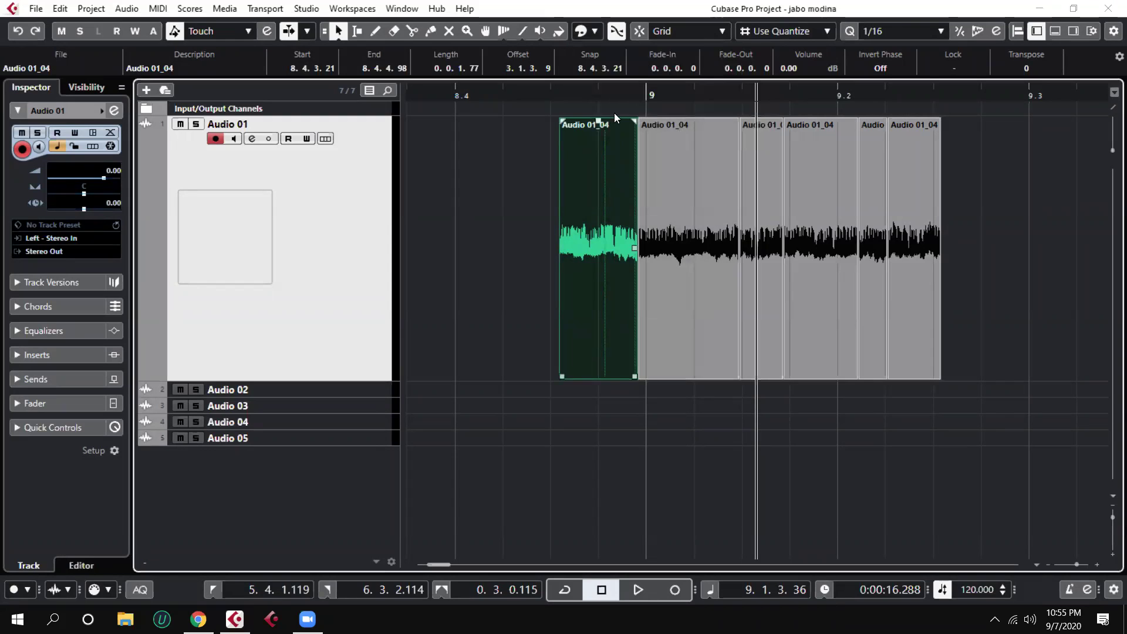
left_click(594, 32)
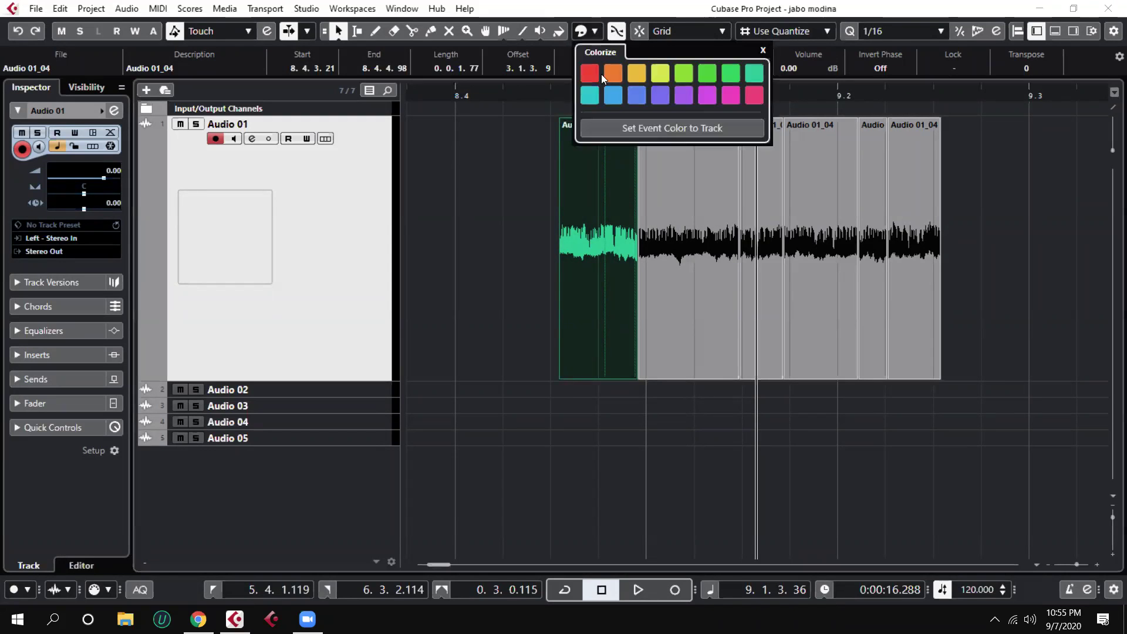
left_click(658, 130)
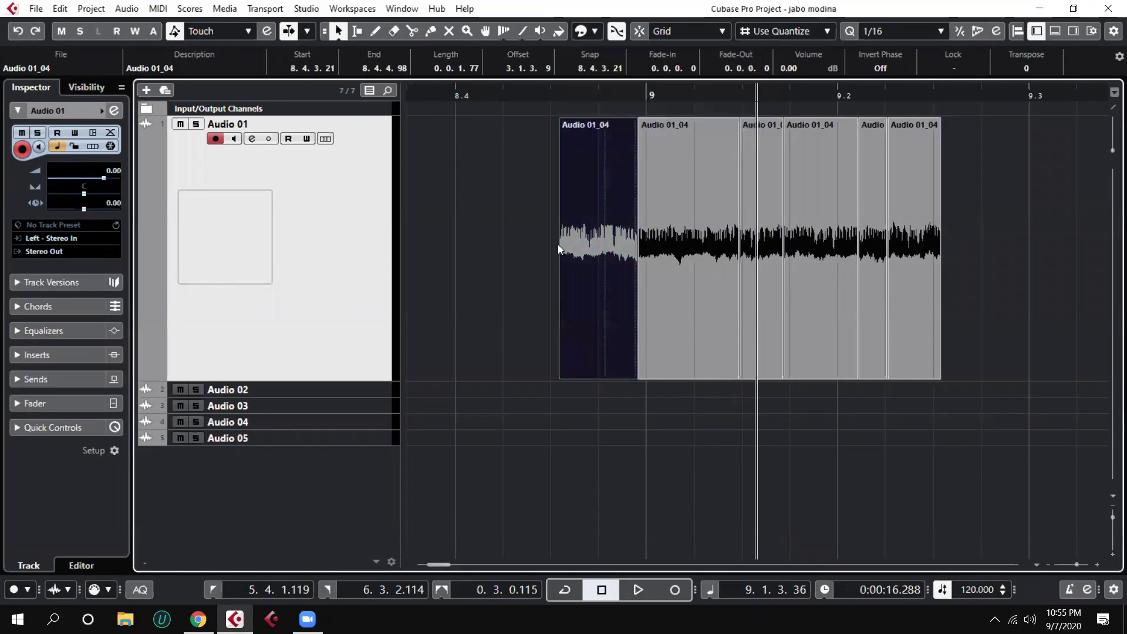
Select the first three pieces of the split clip together and crossfade the joins between them
left_click(533, 480)
left_click(622, 353)
left_click(687, 317)
left_click(757, 303)
left_click_drag(519, 439, 762, 273)
left_click_drag(539, 447, 761, 291)
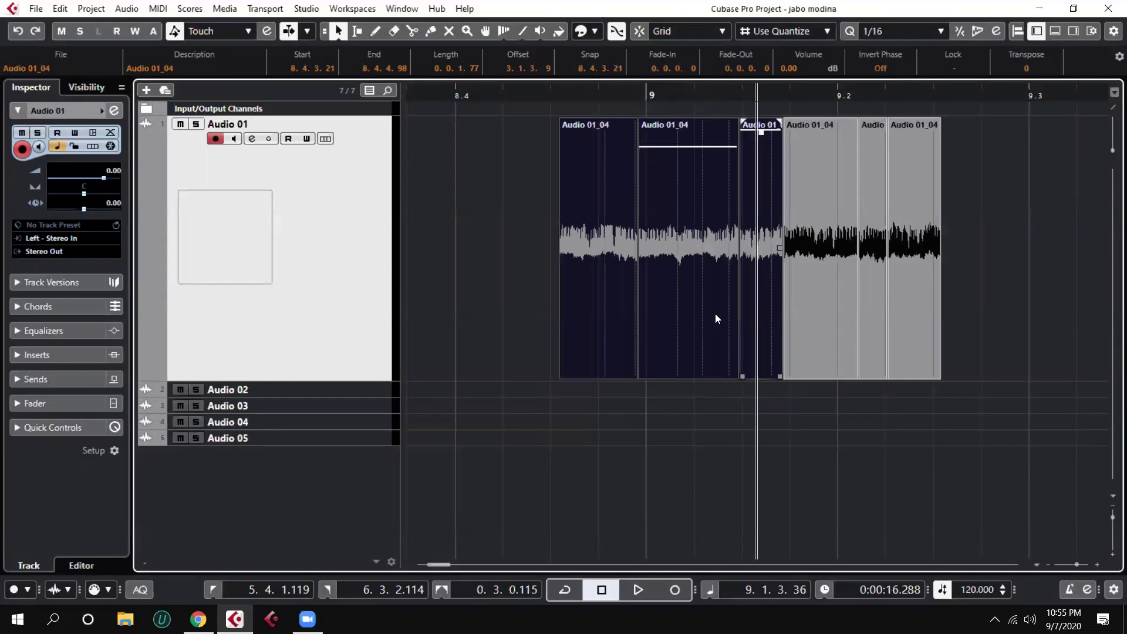
left_click_drag(505, 288, 758, 291)
left_click_drag(581, 413, 765, 275)
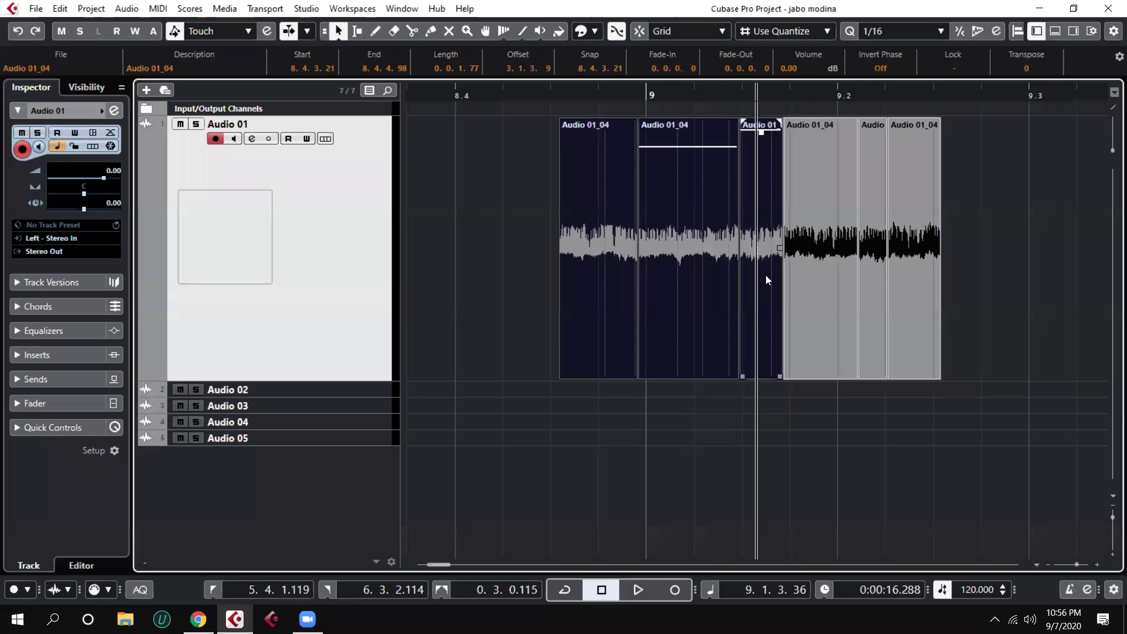
key("x")
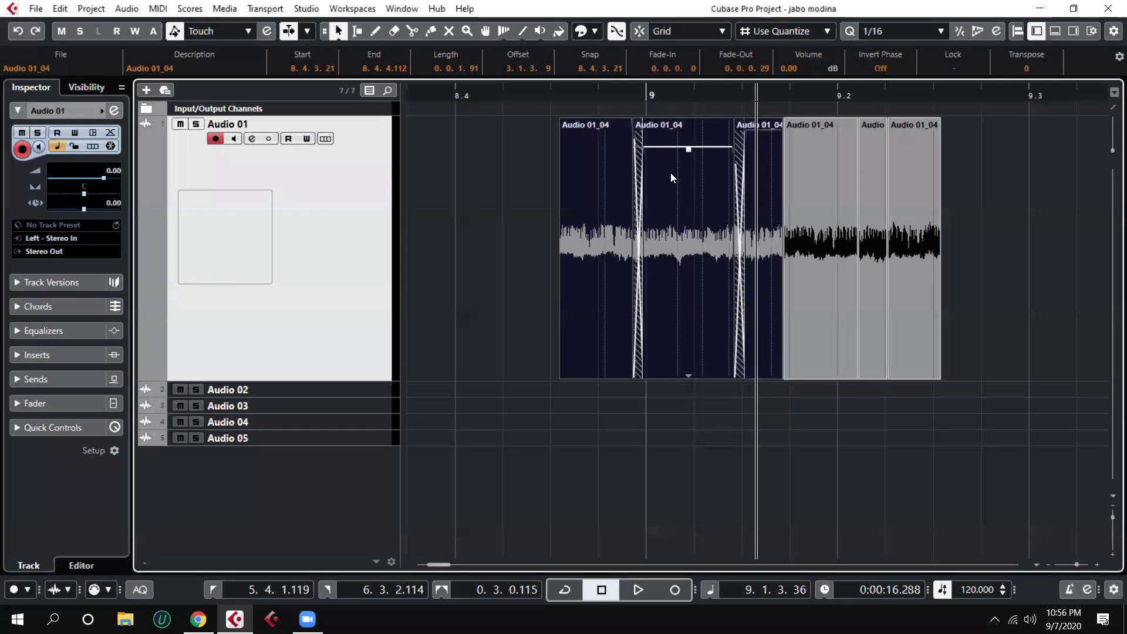
Examine the crossfades between the first three pieces around bar 9, selecting each piece in turn, and clear the selection
mouse_move(637, 90)
left_mouse_down()
mouse_move(634, 109)
mouse_move(631, 100)
left_mouse_up()
left_click(575, 222)
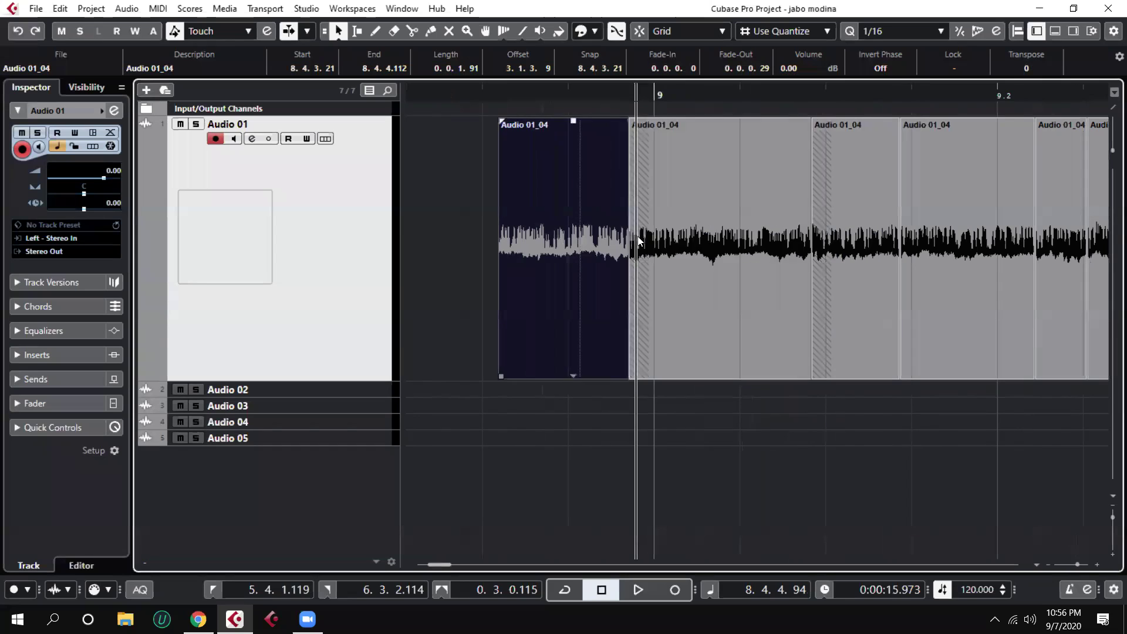
left_click(693, 221)
left_click(852, 220)
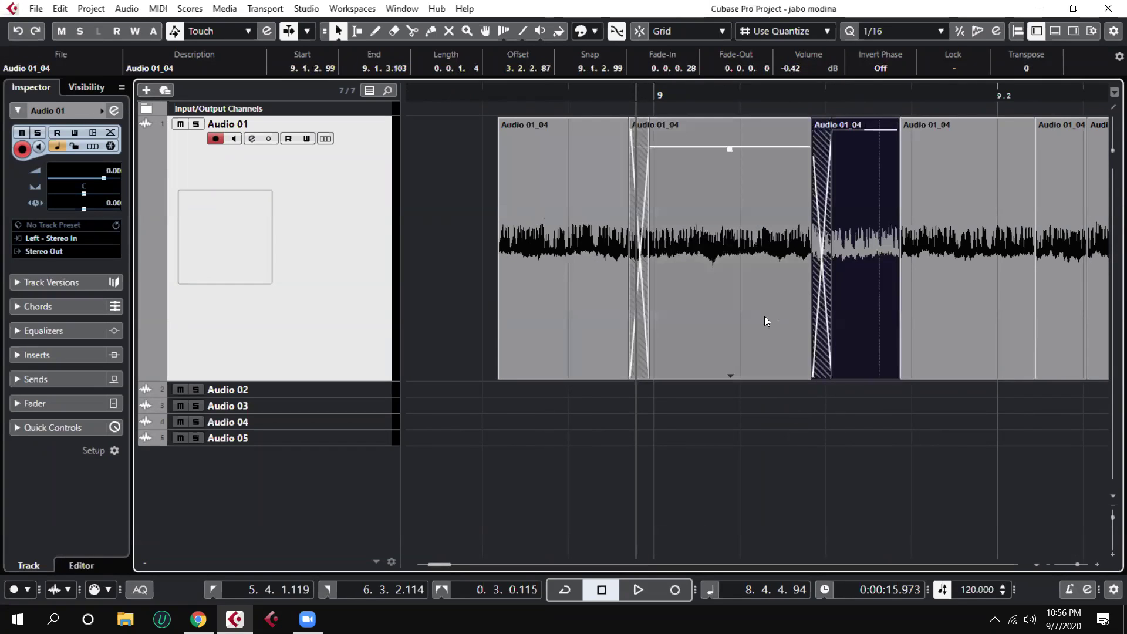
left_click_drag(648, 90, 606, 115)
left_click_drag(713, 112, 569, 116)
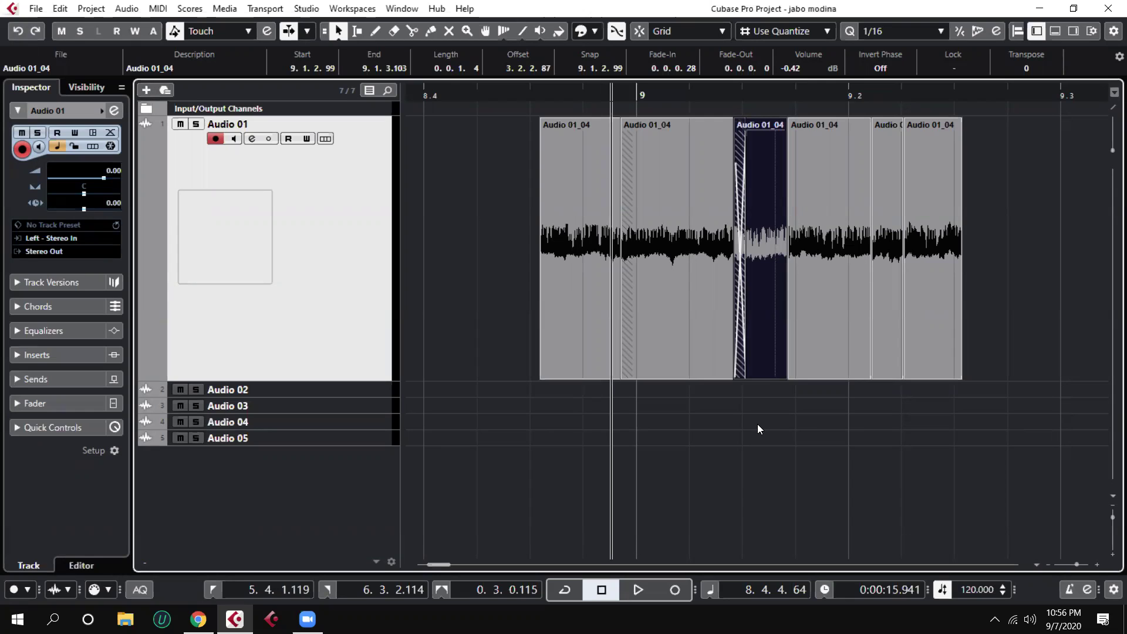
left_click(713, 472)
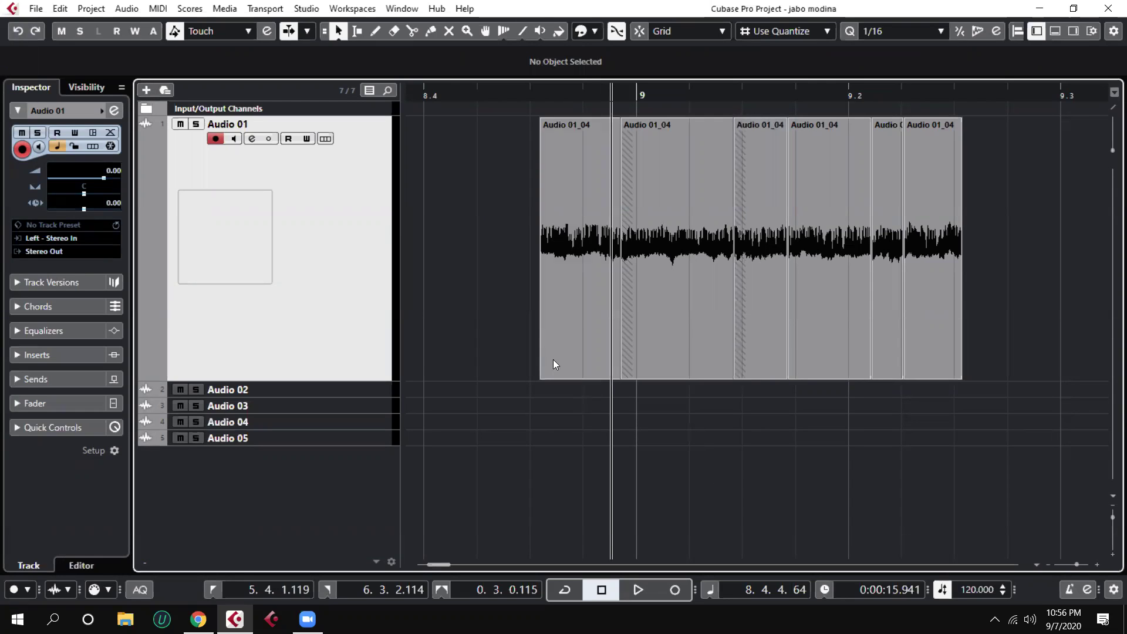
Select all pieces of the split clip together, and pick pieces individually to inspect them as separate events
left_click_drag(489, 203, 1021, 351)
left_click(685, 384)
left_click(613, 266)
left_click(630, 266)
left_click(768, 214)
left_click(823, 223)
left_click(887, 212)
left_click(924, 217)
left_click(891, 230)
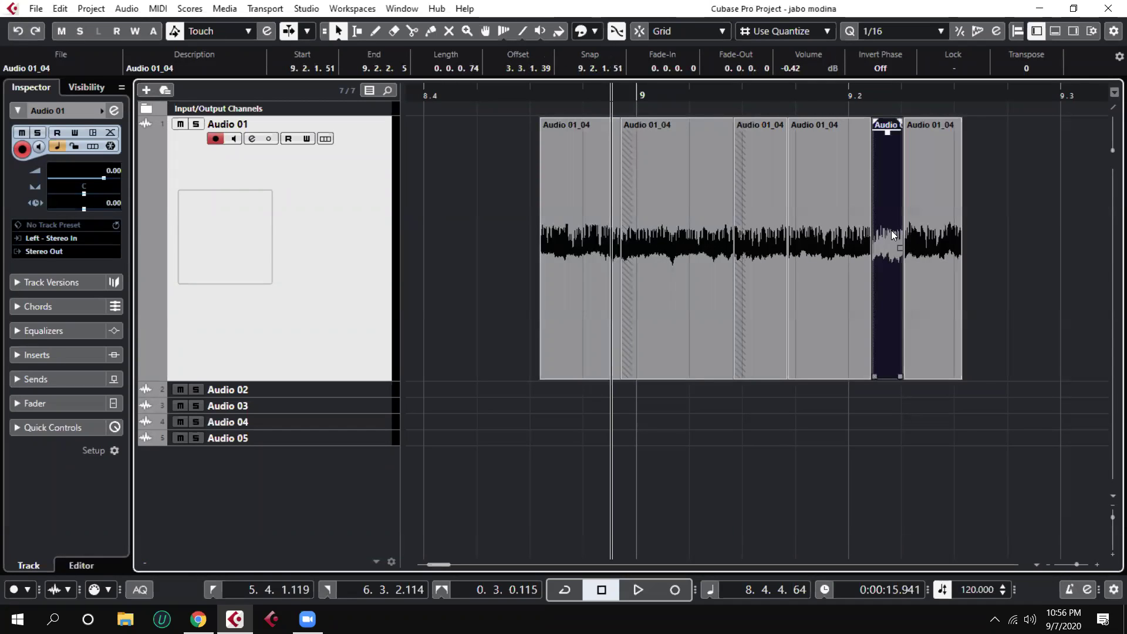
Bounce all pieces of the split clip around bar 9 into one clip, replacing the events, and select it to check it
left_click_drag(491, 183, 1012, 273)
left_click(125, 9)
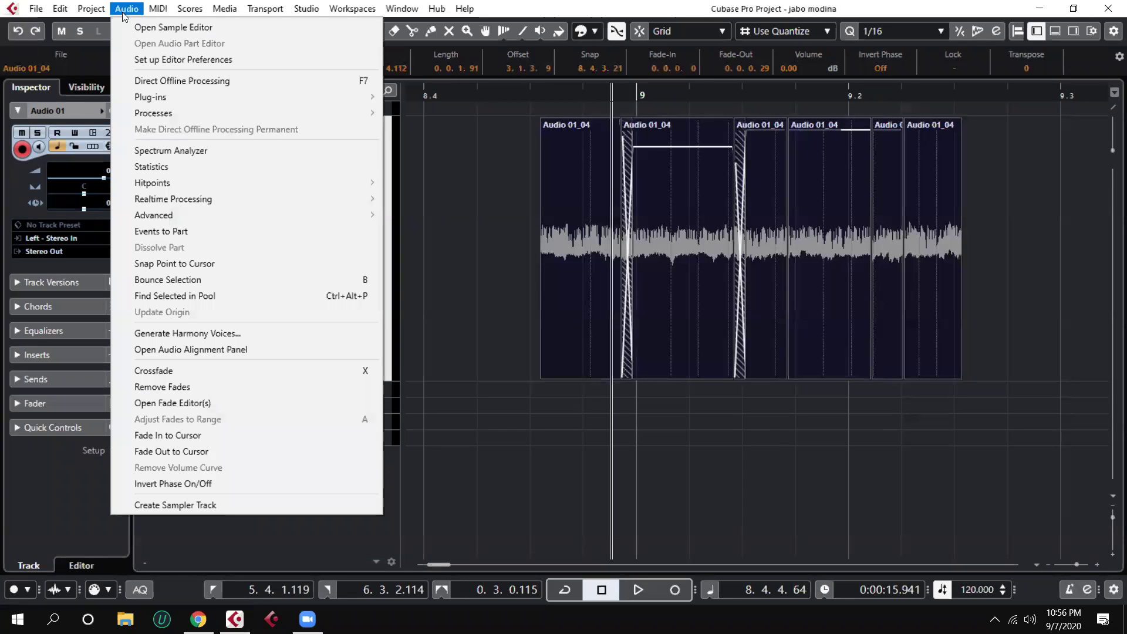
left_click(162, 283)
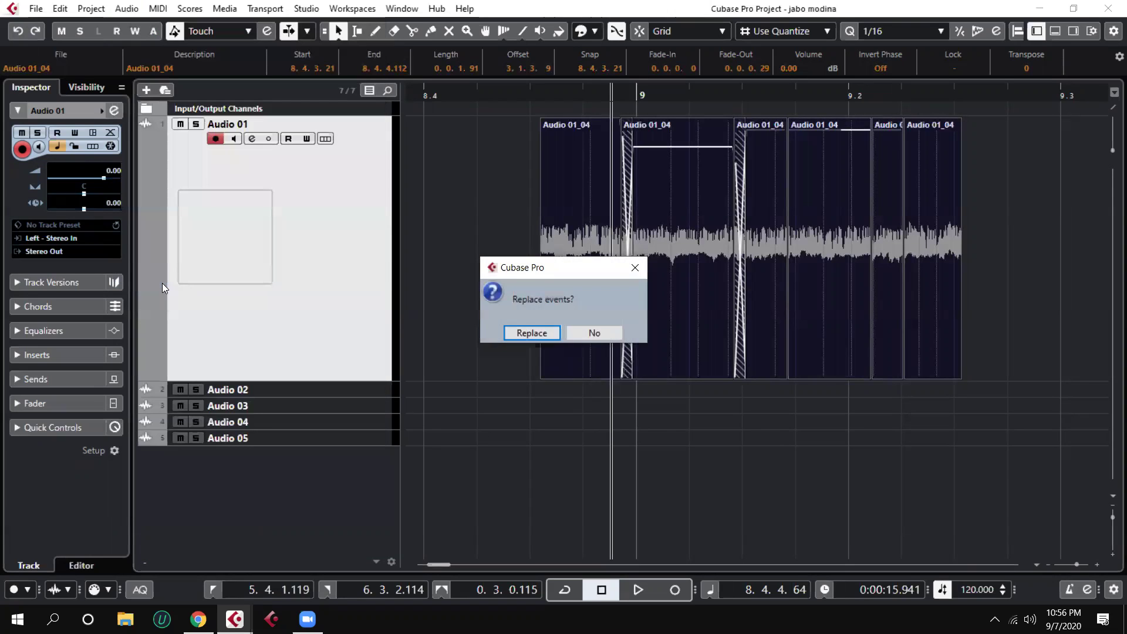
left_click(541, 331)
left_click(480, 297)
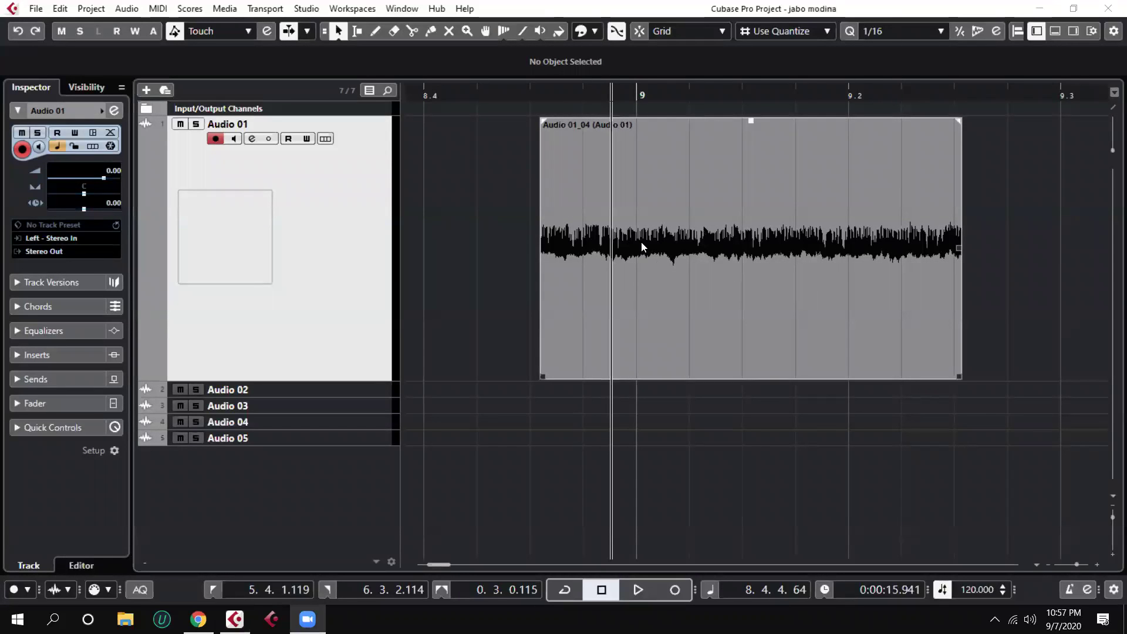
left_click(737, 369)
left_click(634, 414)
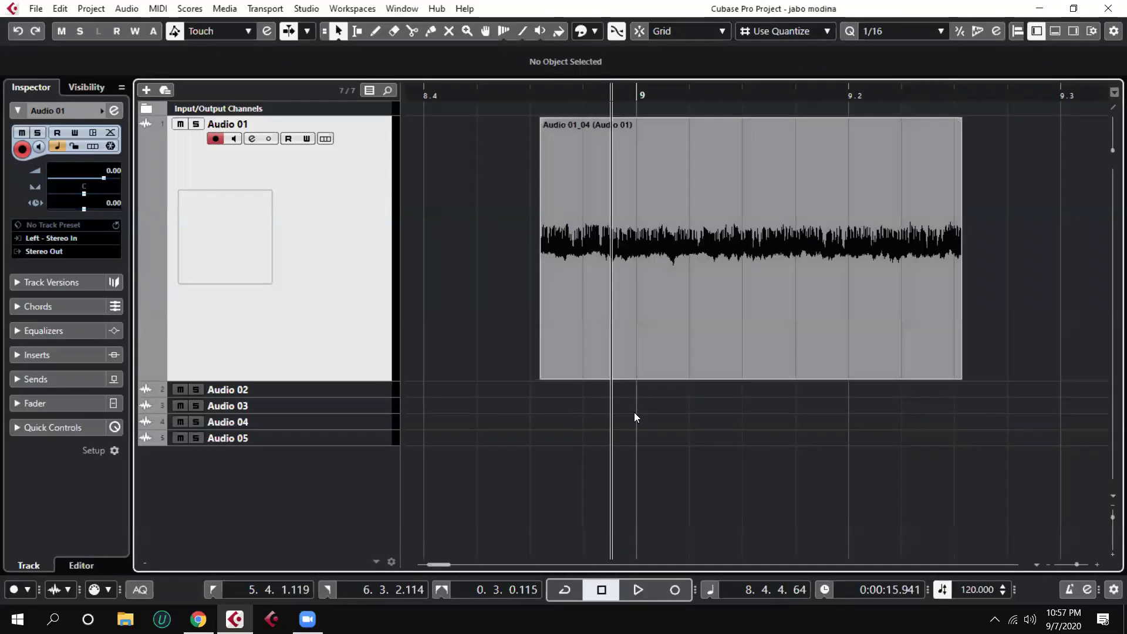
left_click(822, 205)
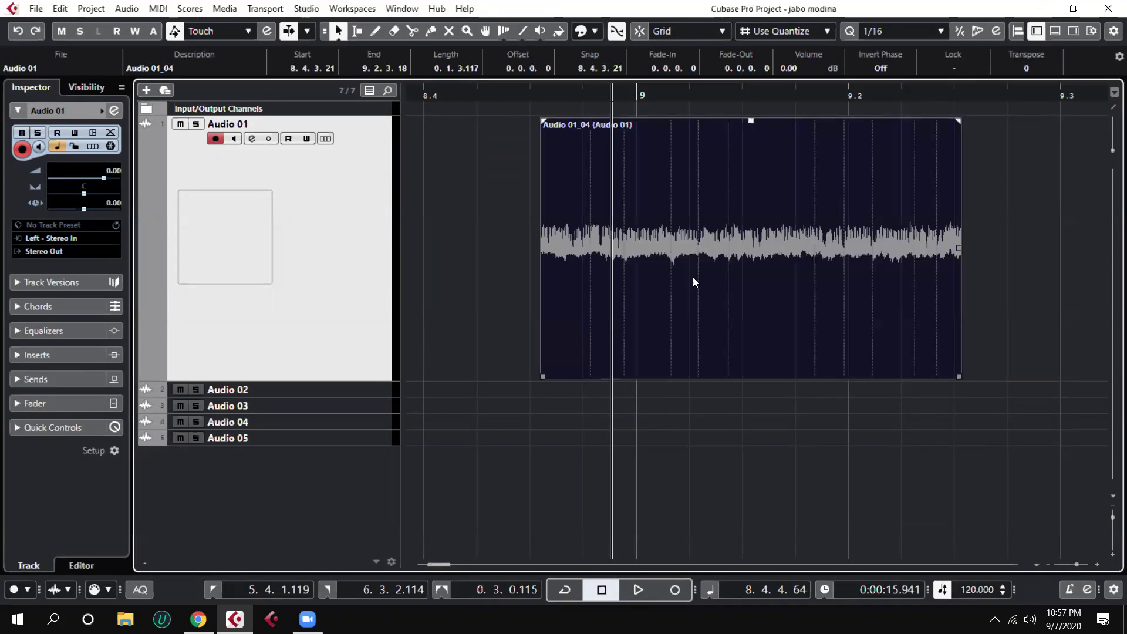
left_click(488, 179)
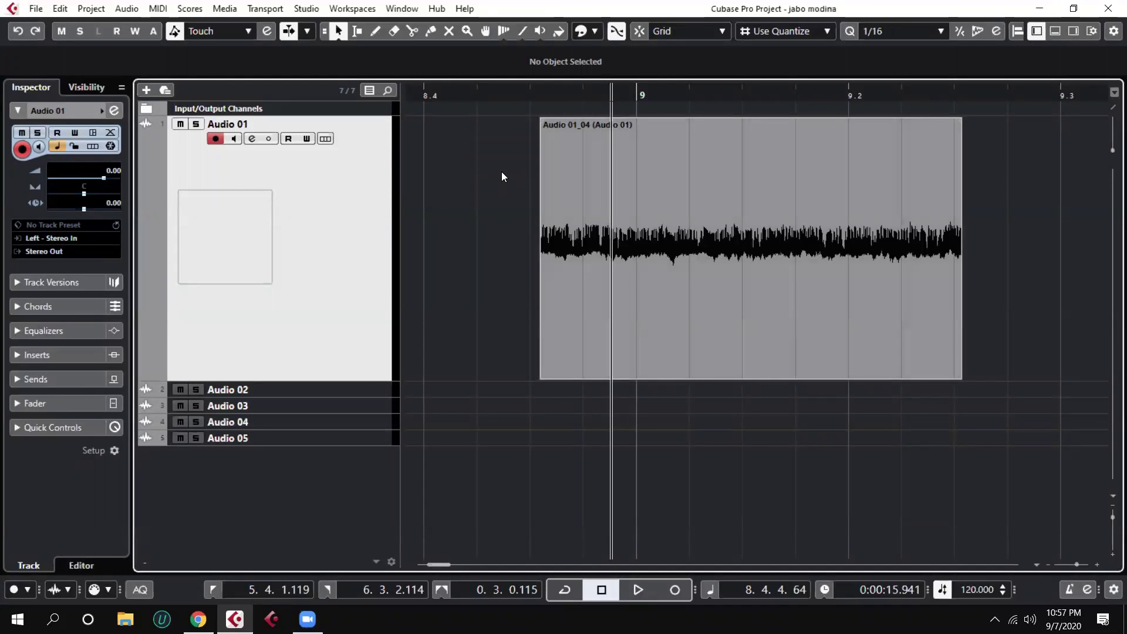
Activate the Range Selection tool and clear the existing range around bar 6 on the Audio 01 track
key("g")
key("g")
key("g")
key("g")
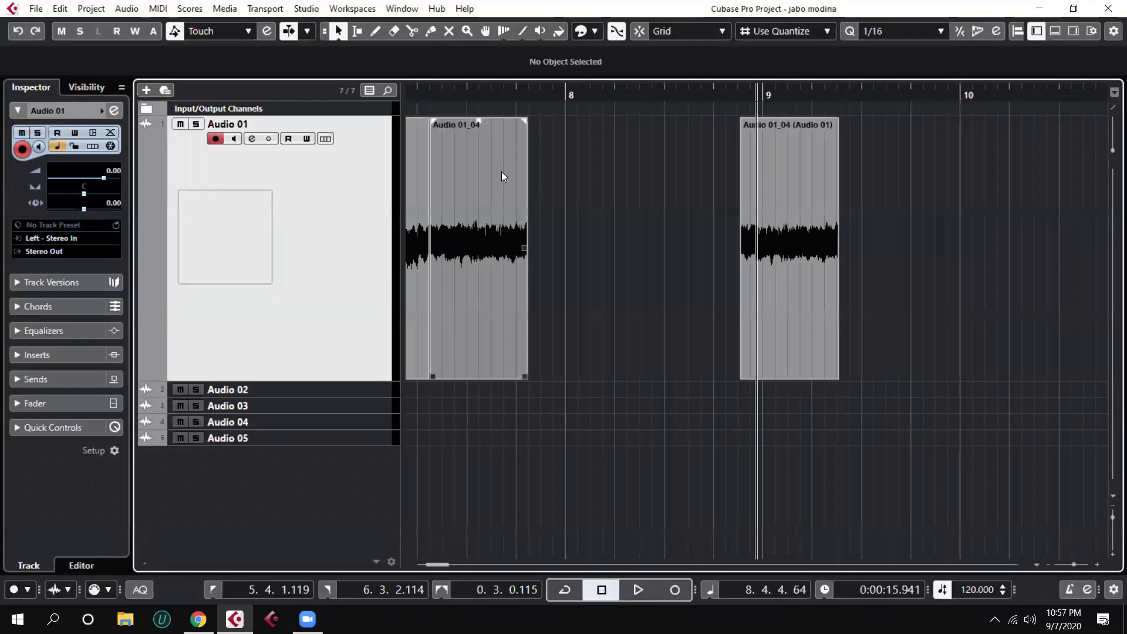
key("g")
key("g")
key("g")
key("g")
key("g")
key("g")
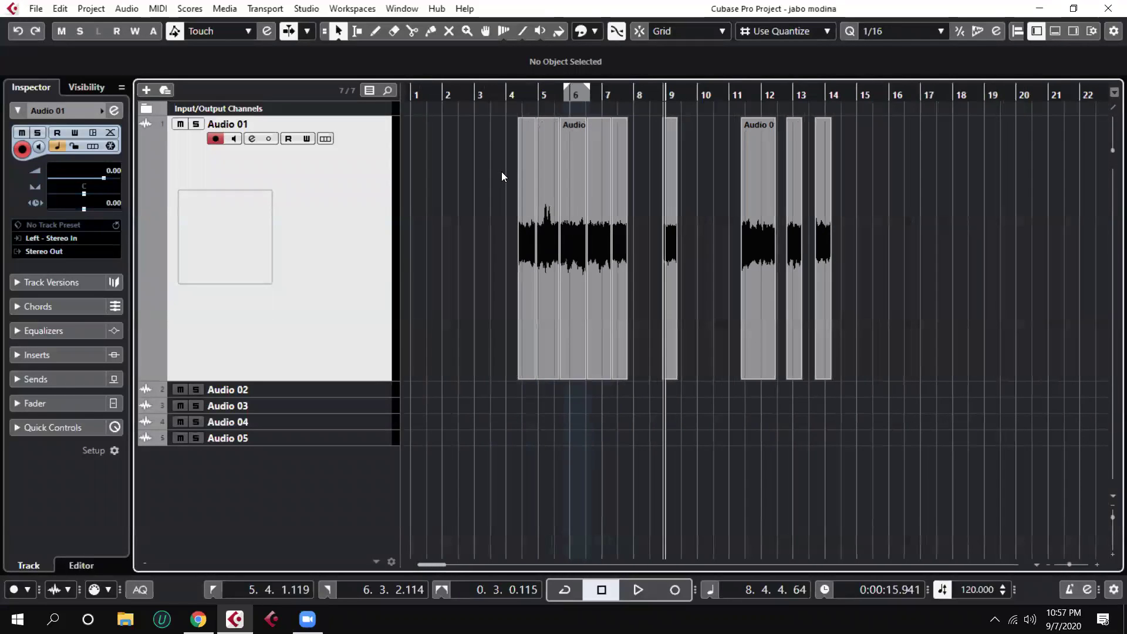
right_click(686, 222)
left_click(703, 222)
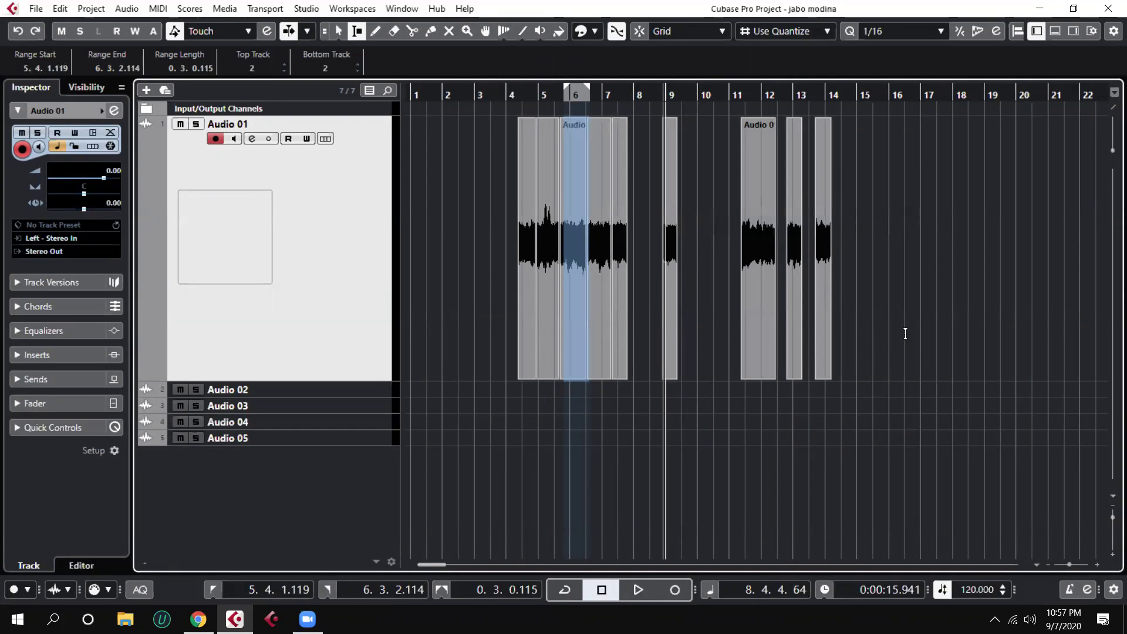
left_click(916, 320)
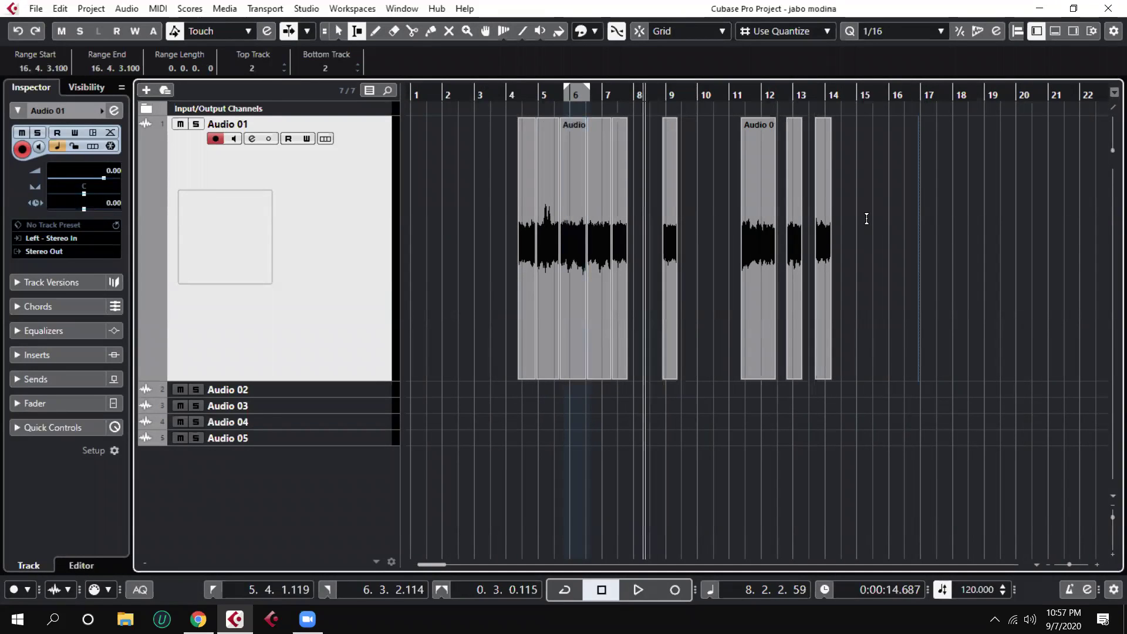
Select a range about 0.0.2.92 long over the end of the Audio 01_07 clip and duplicate it six times
left_click_drag(833, 96, 864, 112)
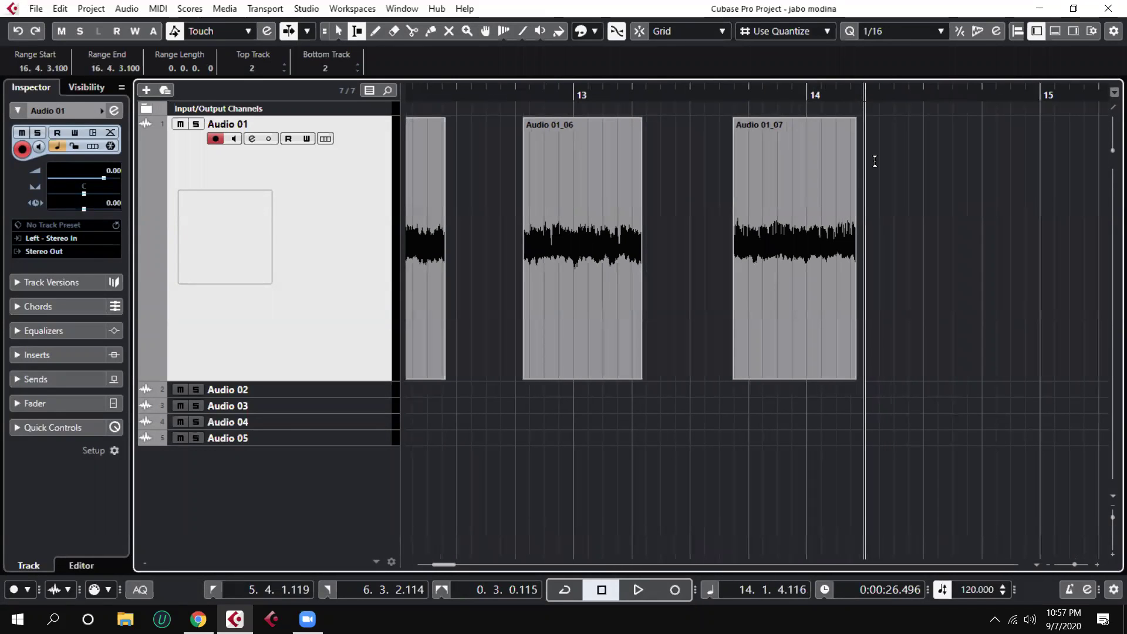
left_click_drag(827, 124, 867, 305)
key("ctrl+d")
key("ctrl+d")
key("ctrl+d")
key("ctrl+d")
key("ctrl+d")
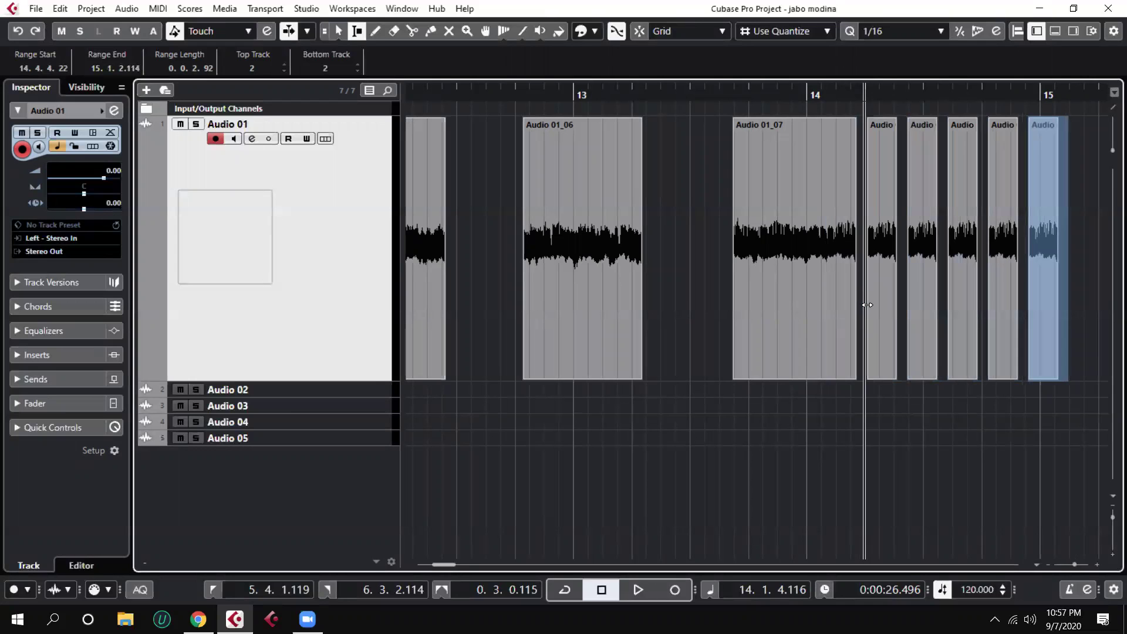
key("ctrl+d")
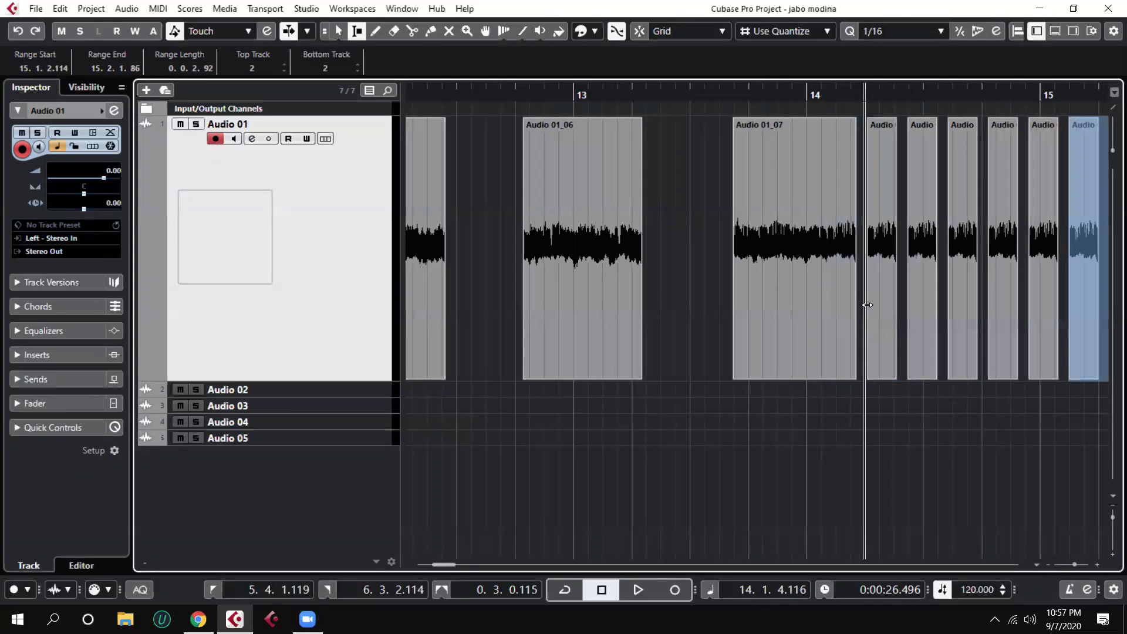
Undo the last three duplications of the range
key("g")
key("g")
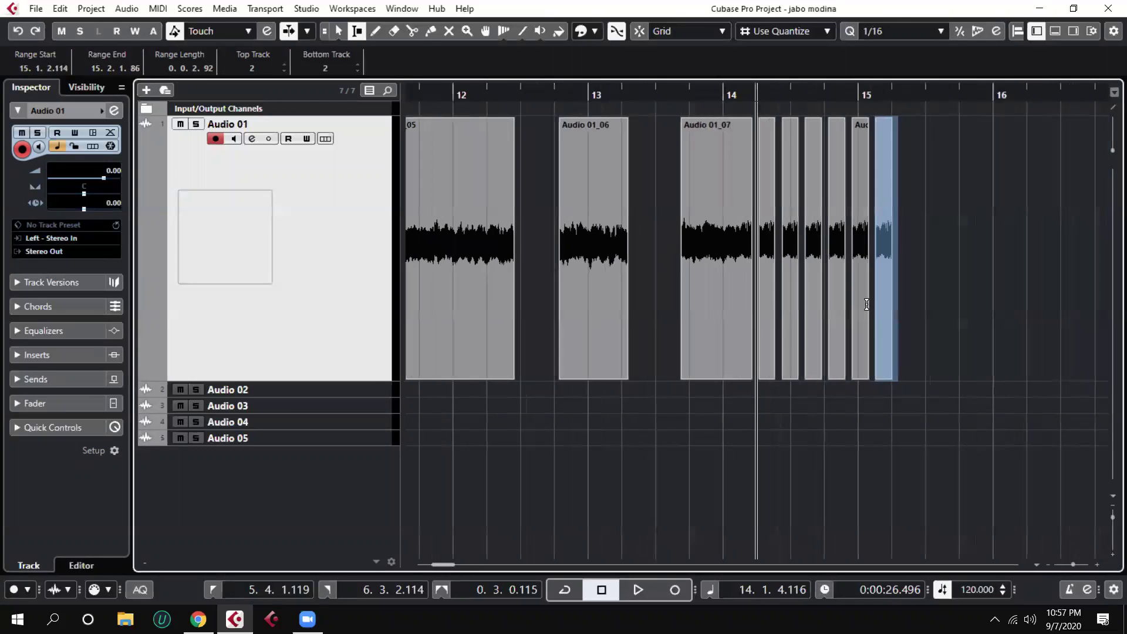
key("ctrl+z")
key("ctrl+z")
key("ctrl+z")
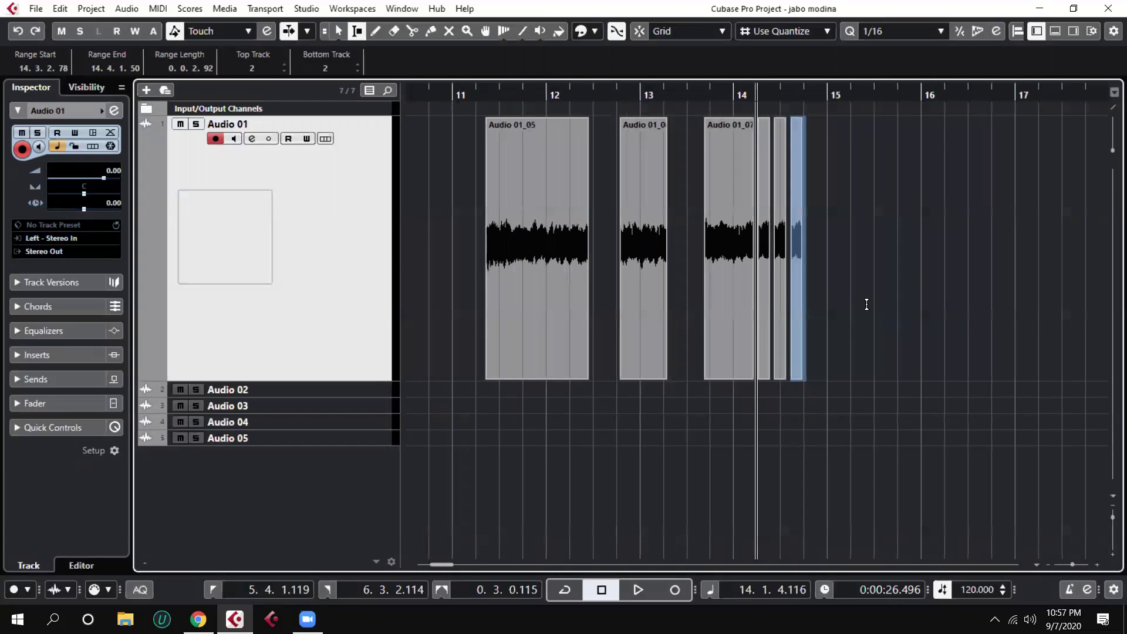
Try duplicating an empty range about 0.1.3.31 long, starting at about 15.2.2.118, five times on the Audio 01 track
left_click_drag(862, 304, 904, 325)
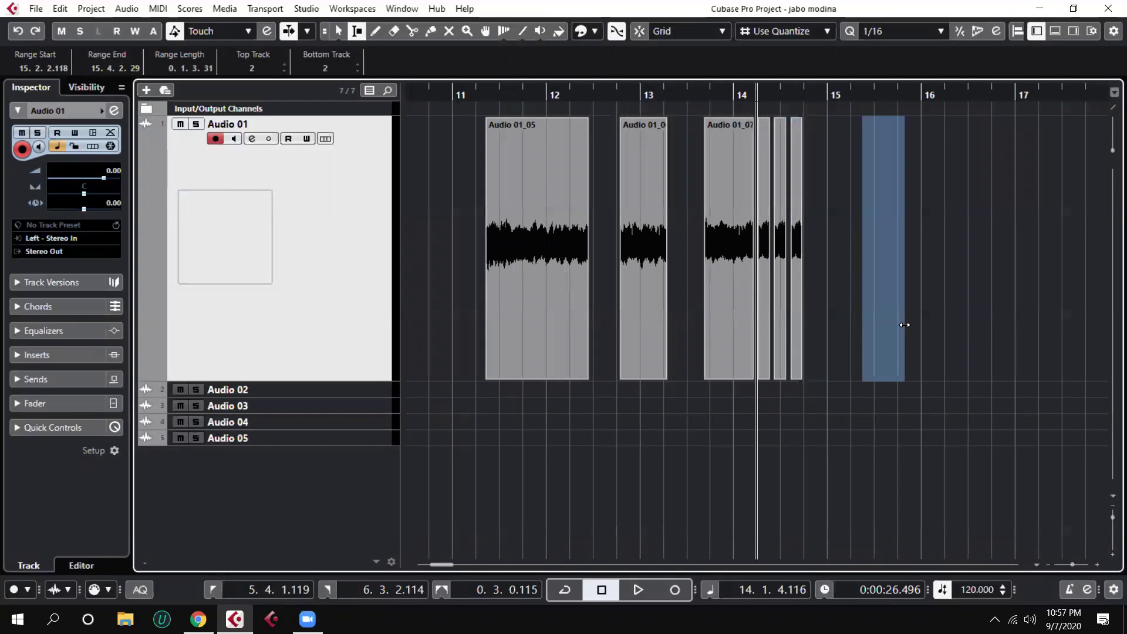
key("ctrl+d")
key("ctrl+d")
key("ctrl+d")
key("ctrl+d")
key("ctrl+d")
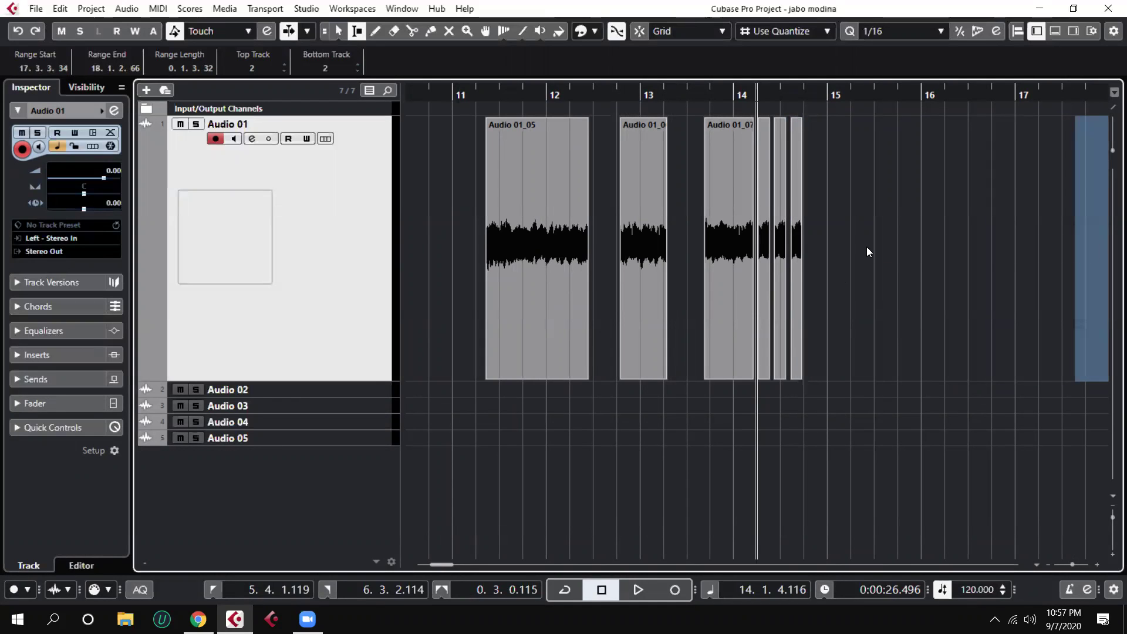
Return to the Object Selection tool and delete all clips on the Audio 01 track
key("1")
mouse_move(748, 92)
left_mouse_down()
mouse_move(739, 112)
mouse_move(739, 93)
left_mouse_up()
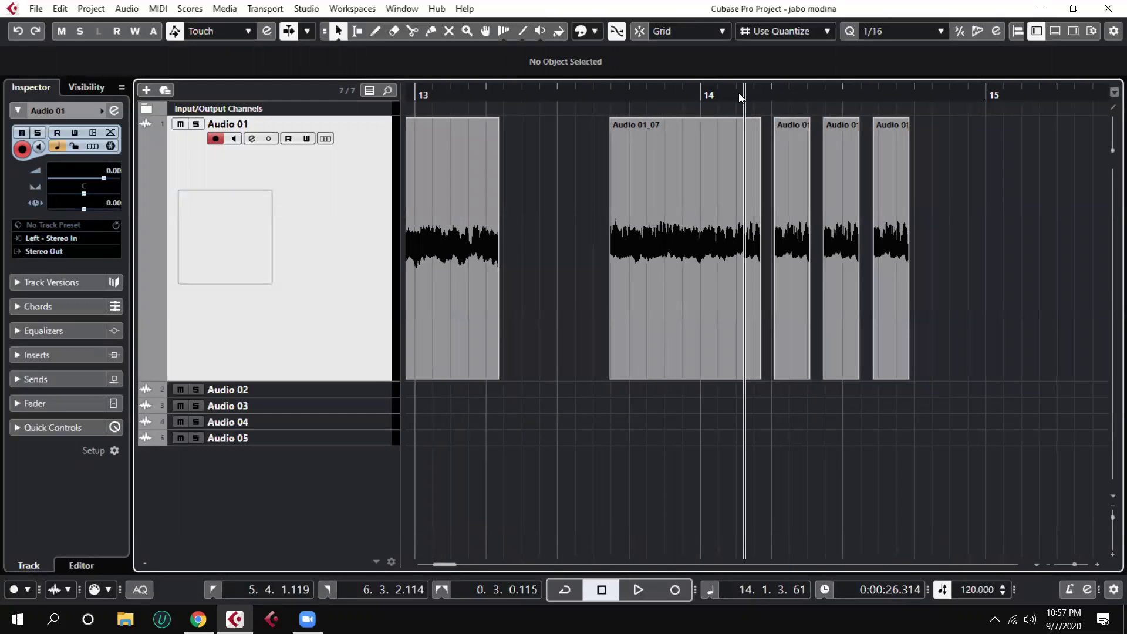
left_click_drag(739, 92, 739, 93)
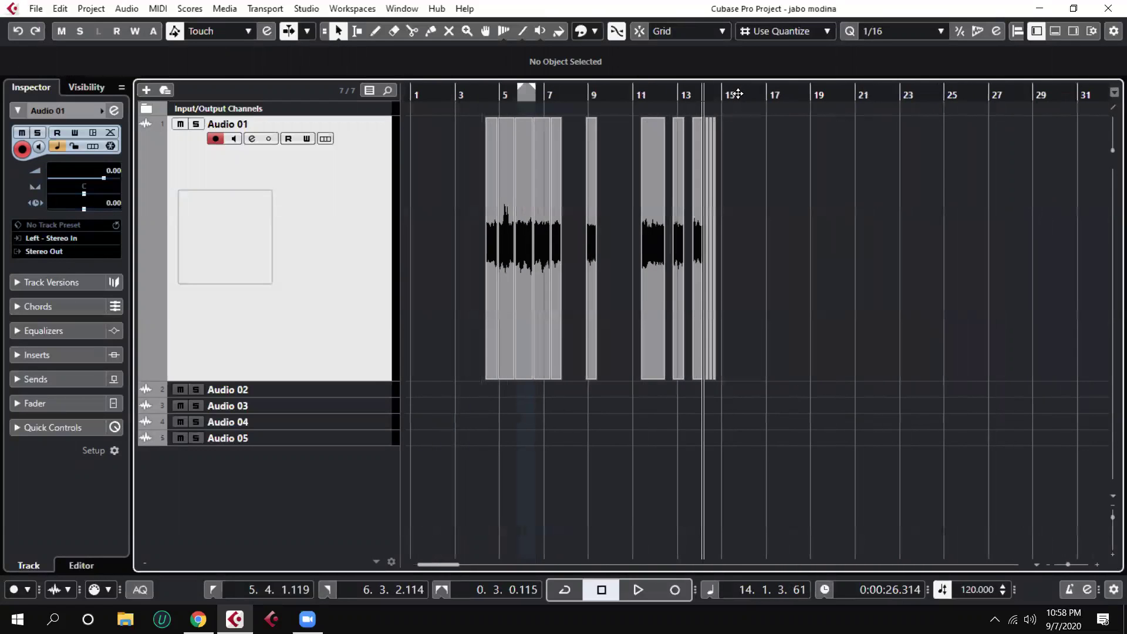
left_click_drag(863, 320, 257, 210)
key("Delete")
Move the project cursor back to about 8.1.1.34 on the emptied Audio 01 track
key("KP_Subtract")
key("KP_Add")
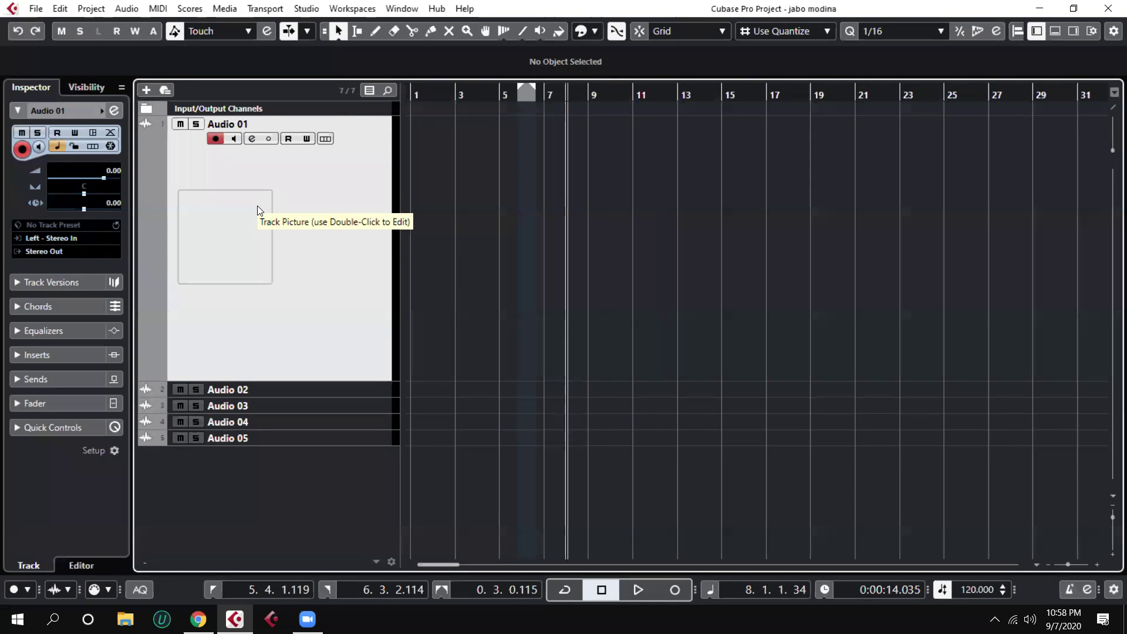
key("h")
key("h")
key("h")
key("h")
key("h")
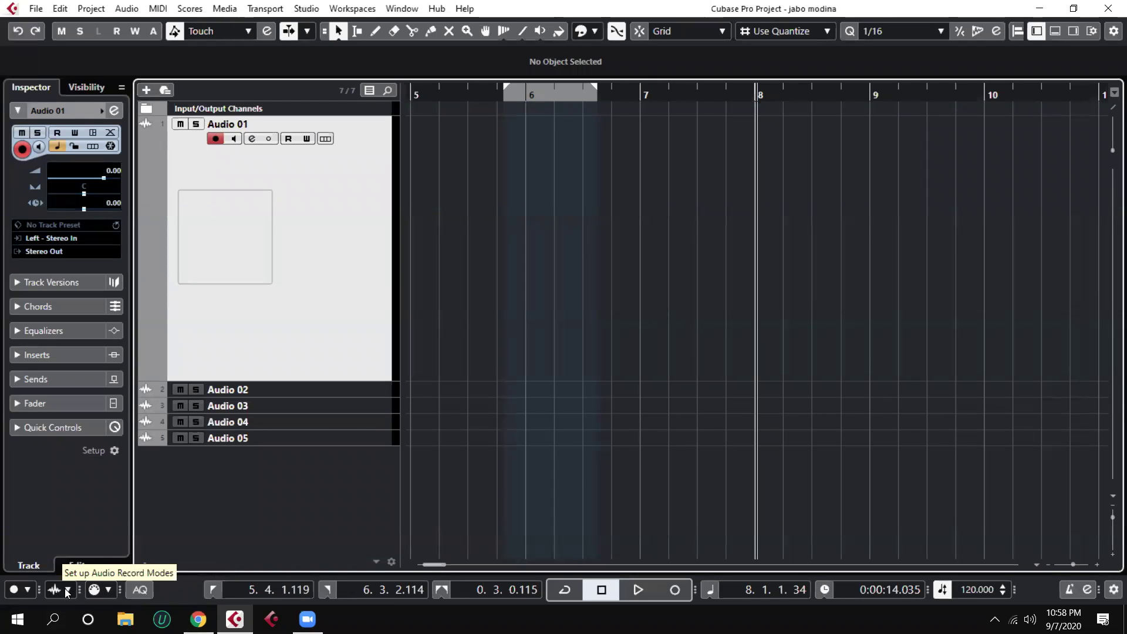
Review the common, MIDI and audio record mode options, ending with the audio record modes
left_click(27, 590)
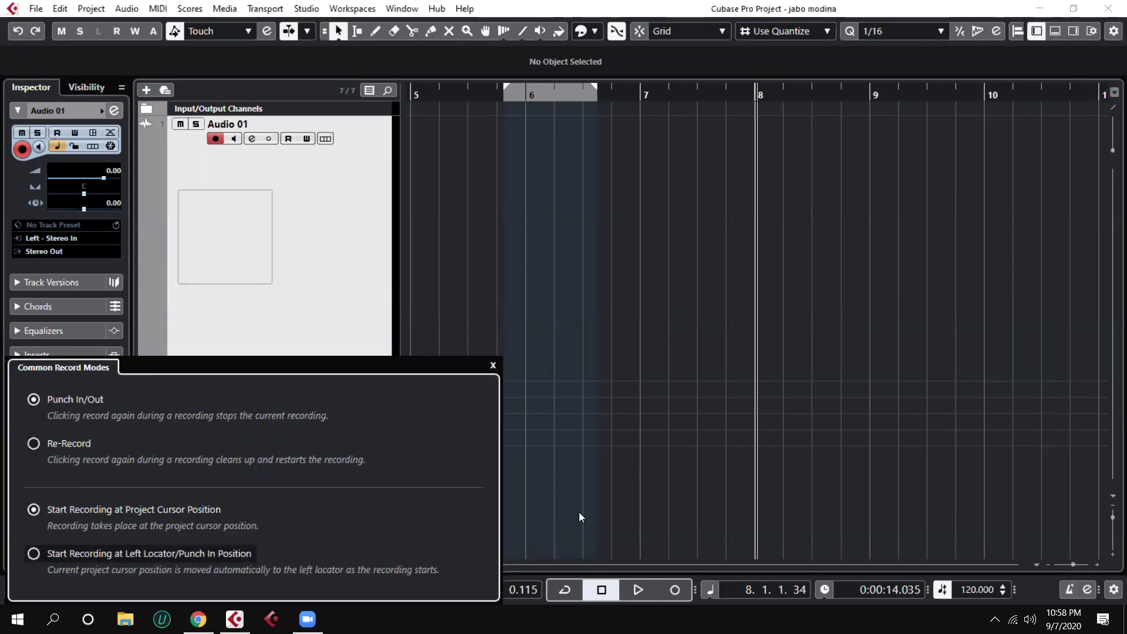
left_click(592, 493)
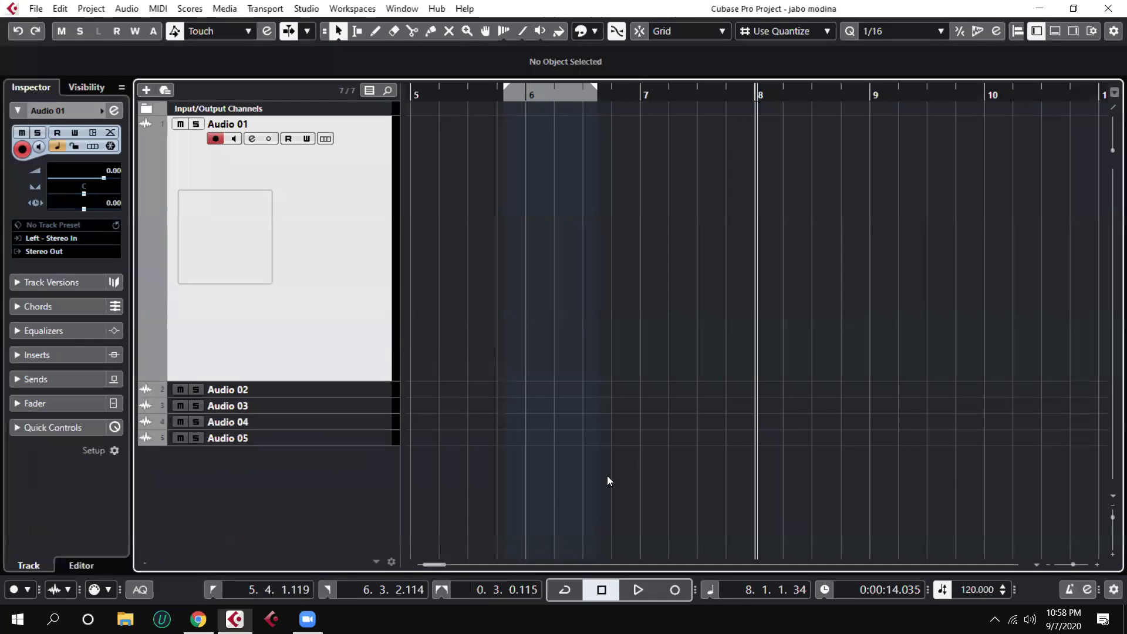
left_click(109, 589)
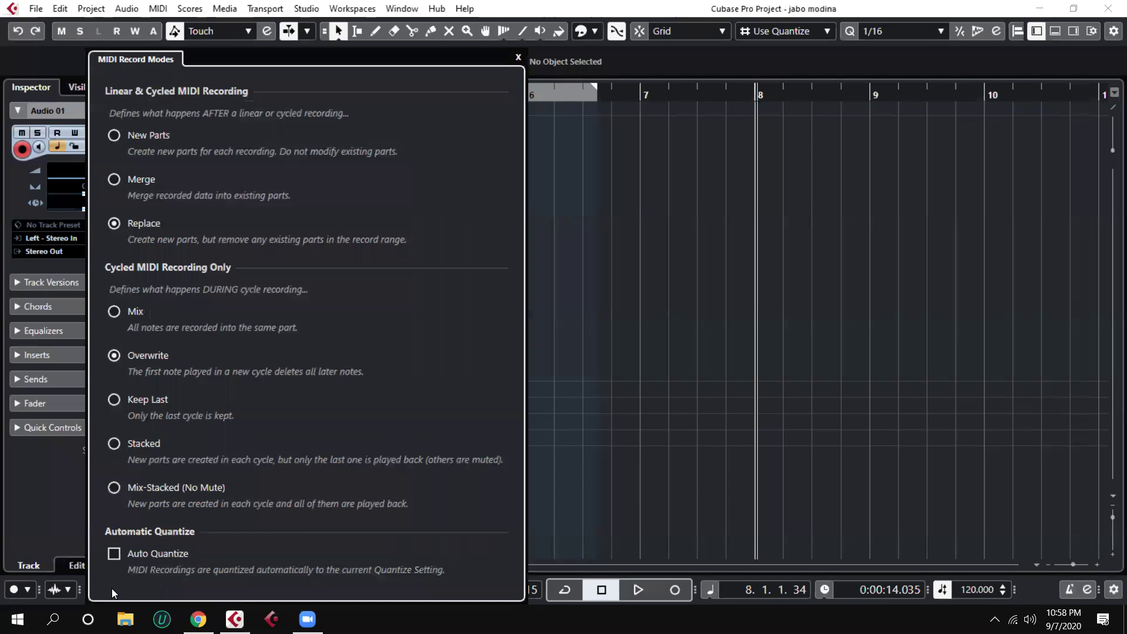
left_click(817, 411)
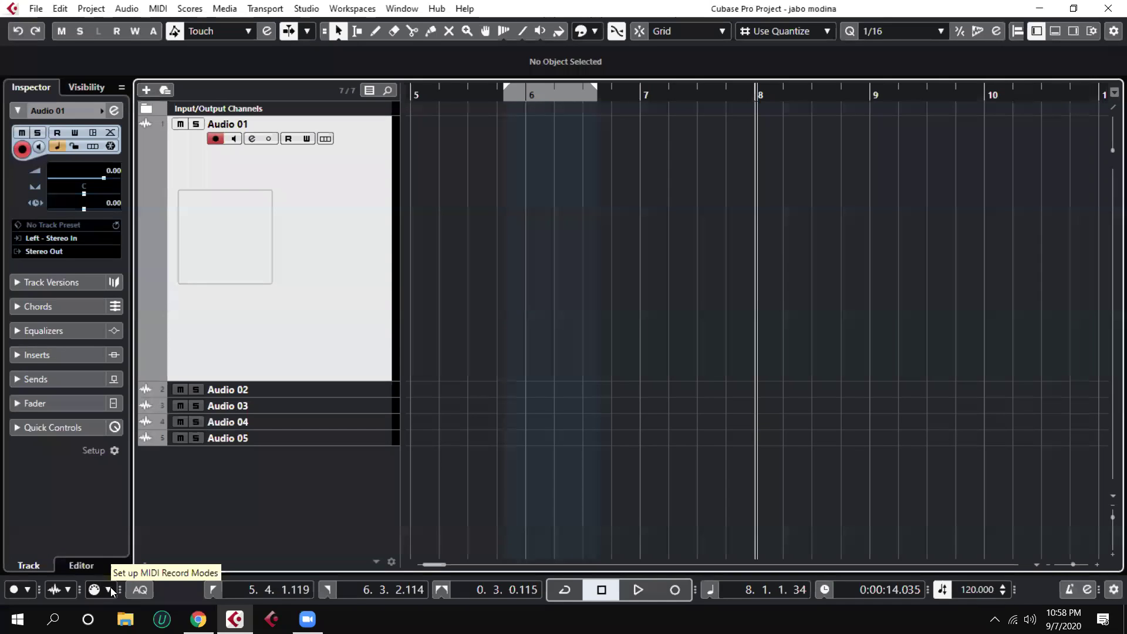
left_click(63, 589)
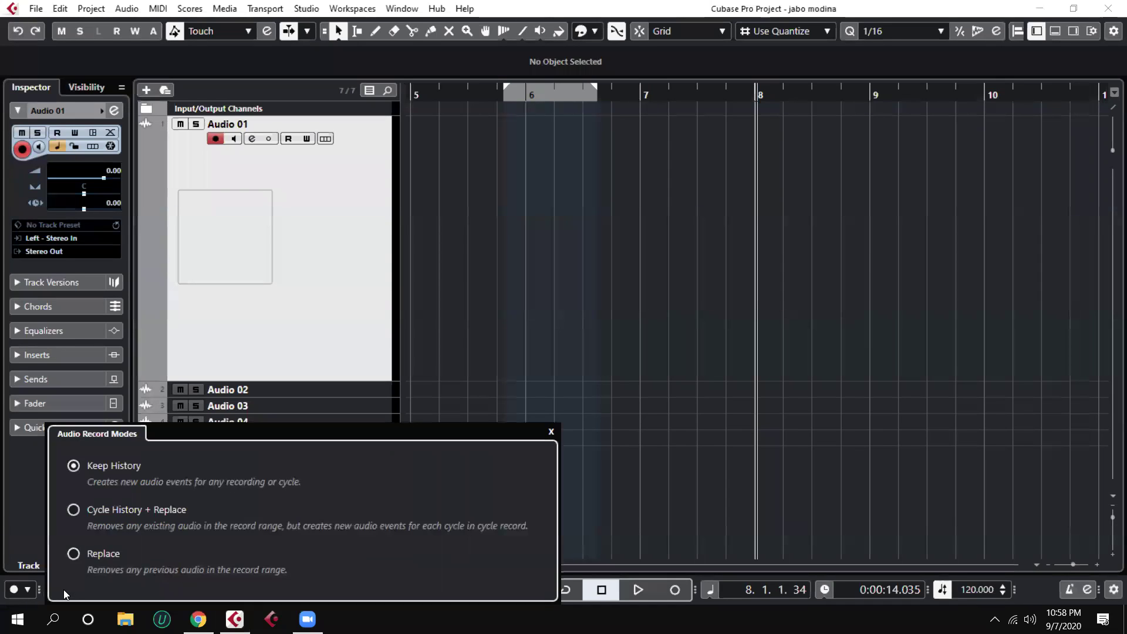
left_click(823, 335)
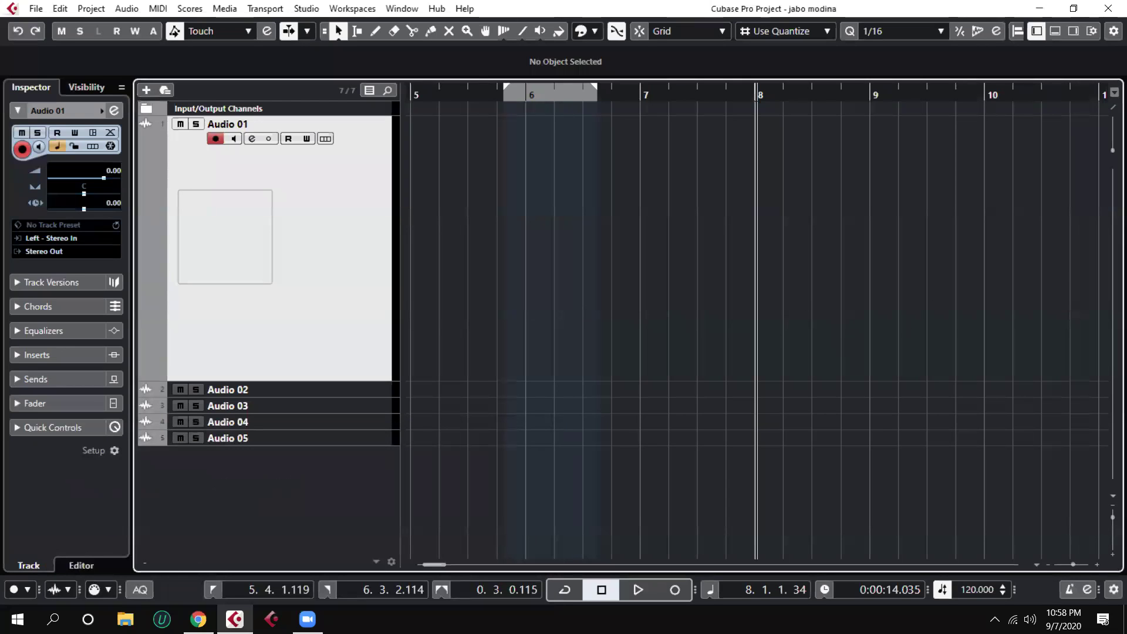
left_click(68, 590)
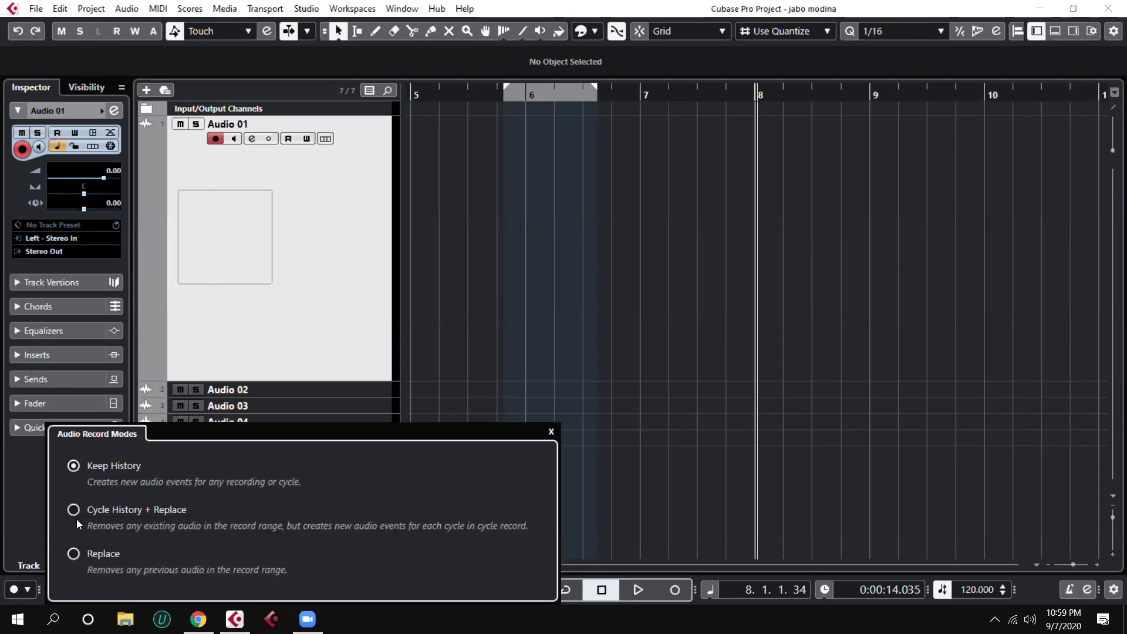
left_click(551, 431)
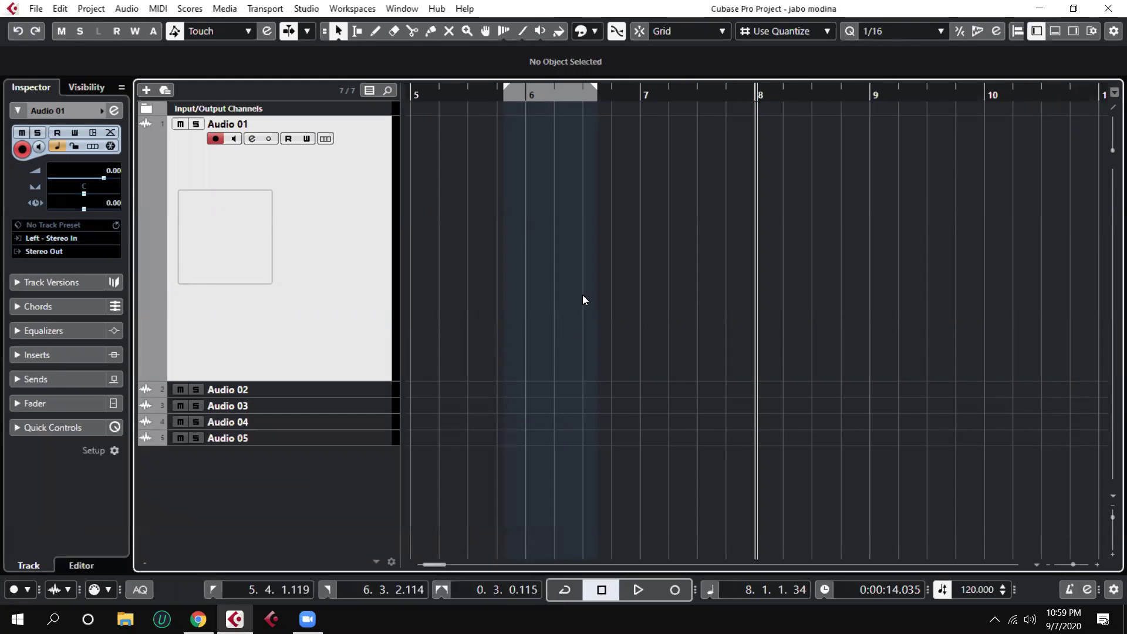
Record a take on Audio 01 from 8.1.1.34, and punch in a second take over it from about 8.1.2.98, about 0.2.1.45 long
key("KP_Multiply")
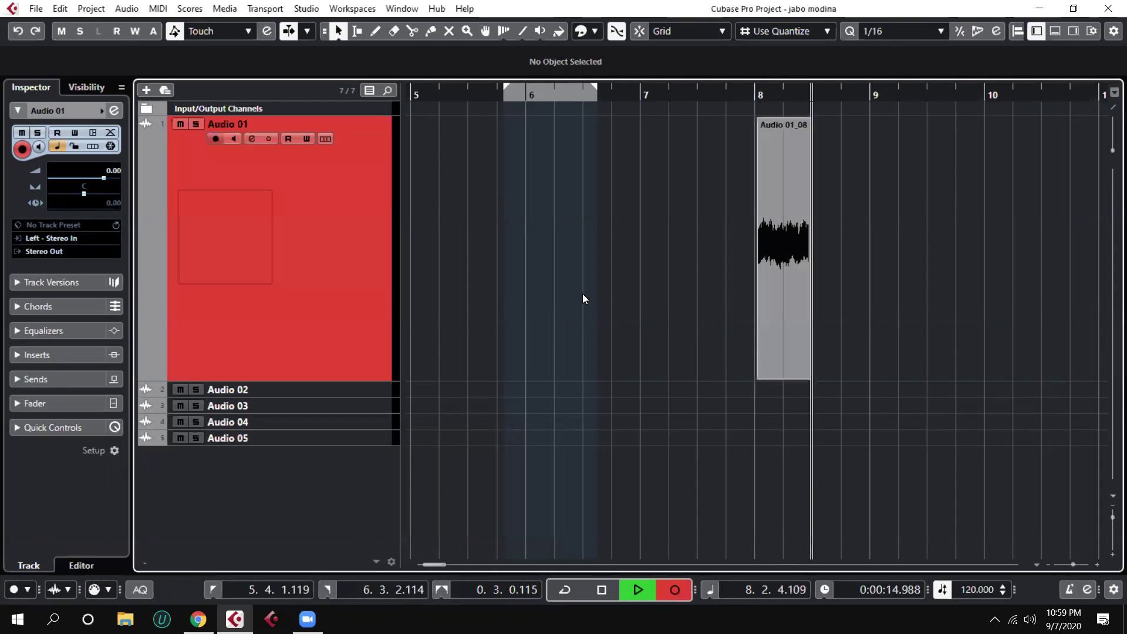
key("space")
key("KP_Multiply")
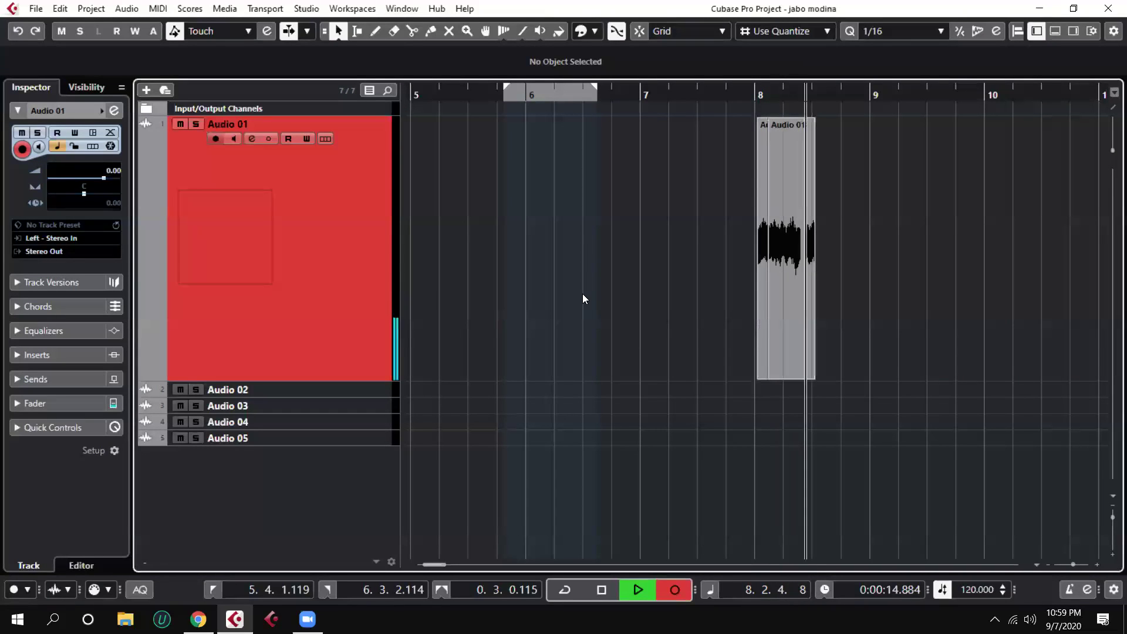
key("KP_Multiply")
key("space")
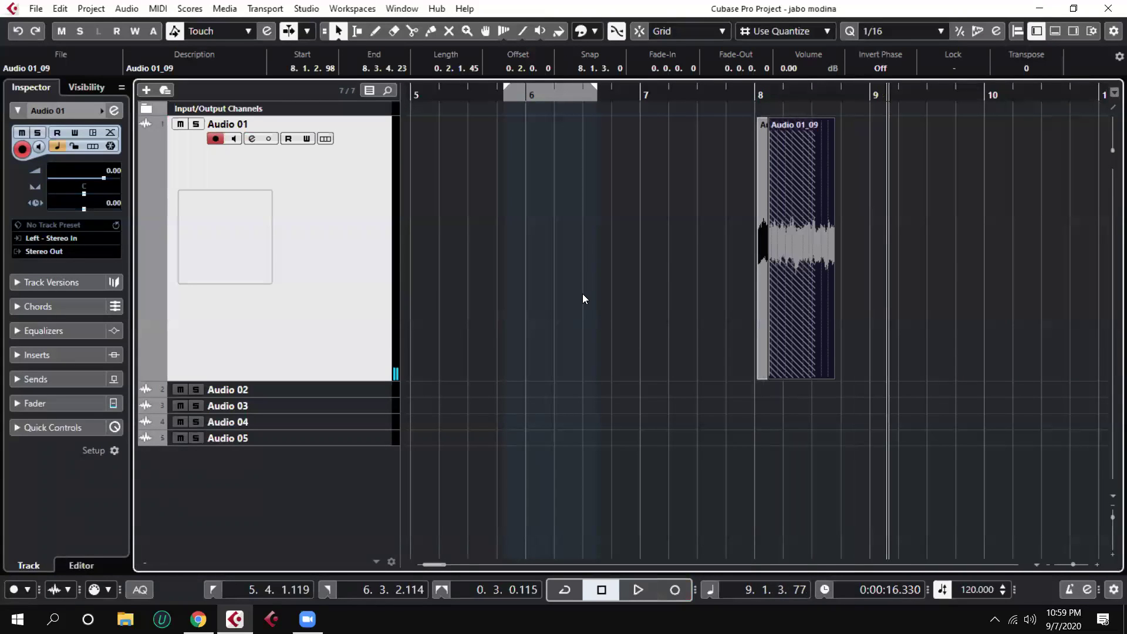
Punch in a third overlapping take on Audio 01 from about 8.2.1.32, about 0.2.0.109 long
key("h")
key("h")
key("KP_Subtract")
key("space")
key("KP_Multiply")
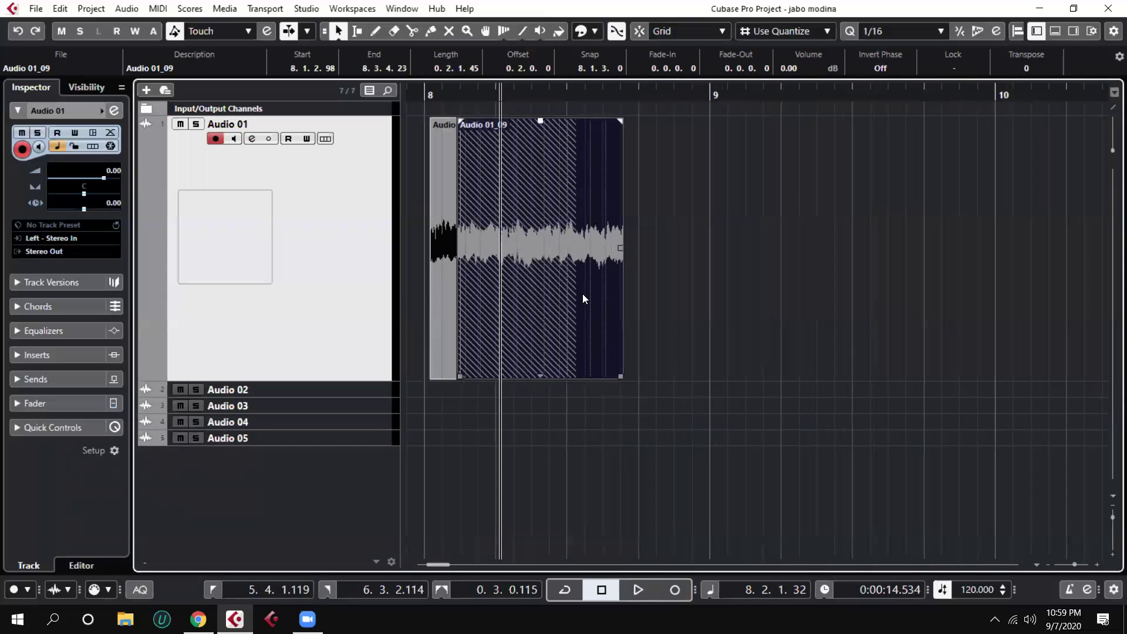
key("space")
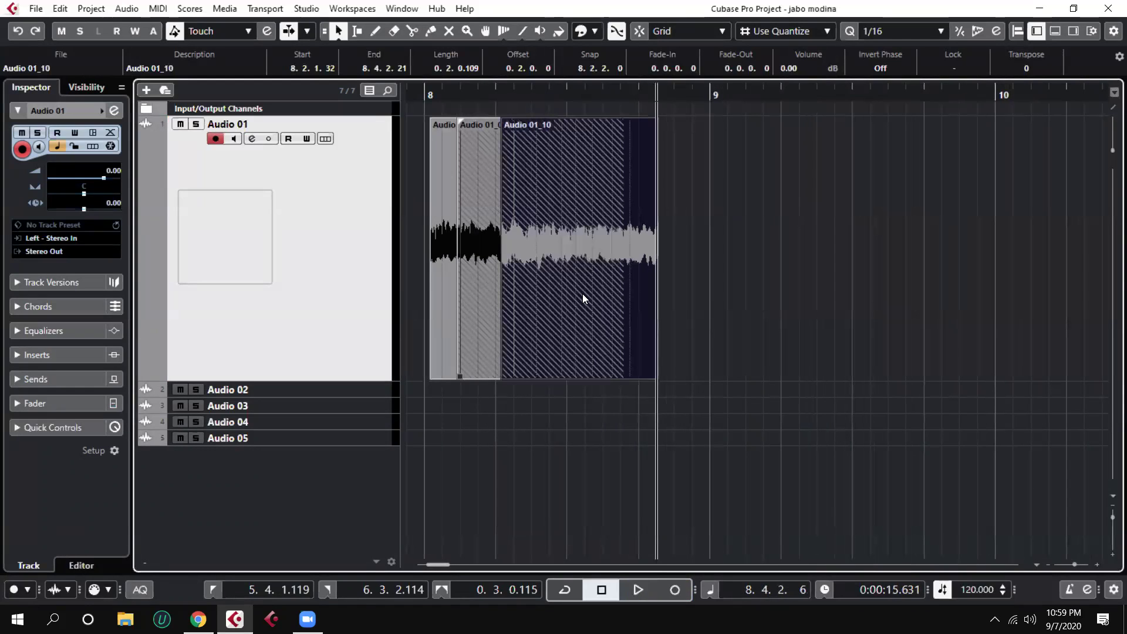
Punch in a fourth overlapping take on Audio 01 from about 8.2.4.96, about 0.2.3.20 long, and briefly resume playback
key("KP_Subtract")
key("space")
key("KP_Multiply")
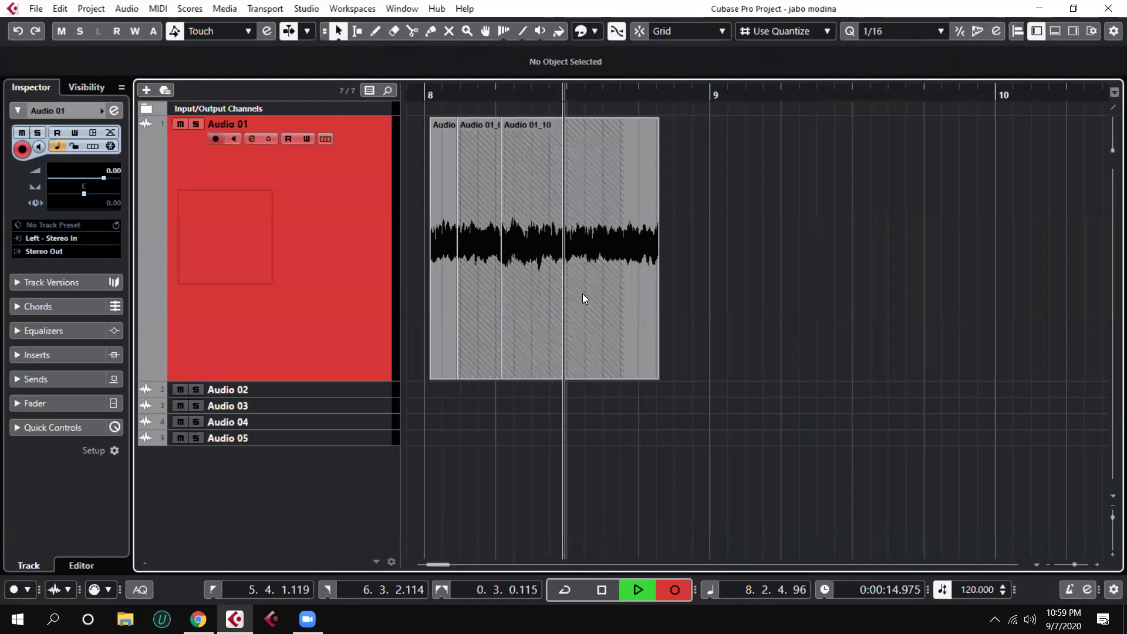
key("space")
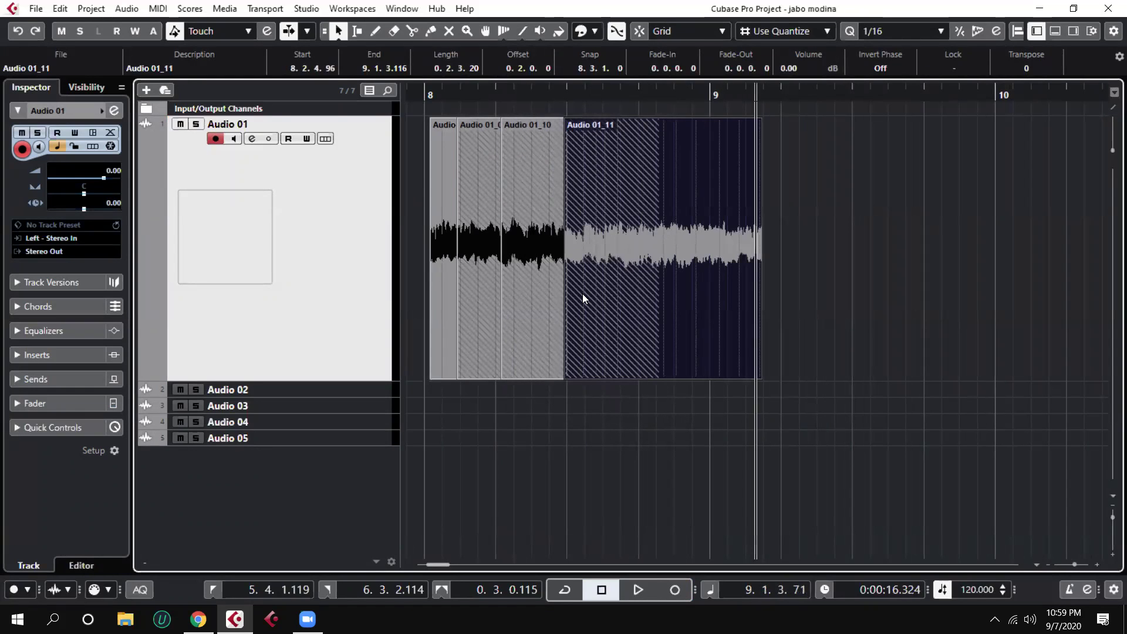
key("space")
key("space")
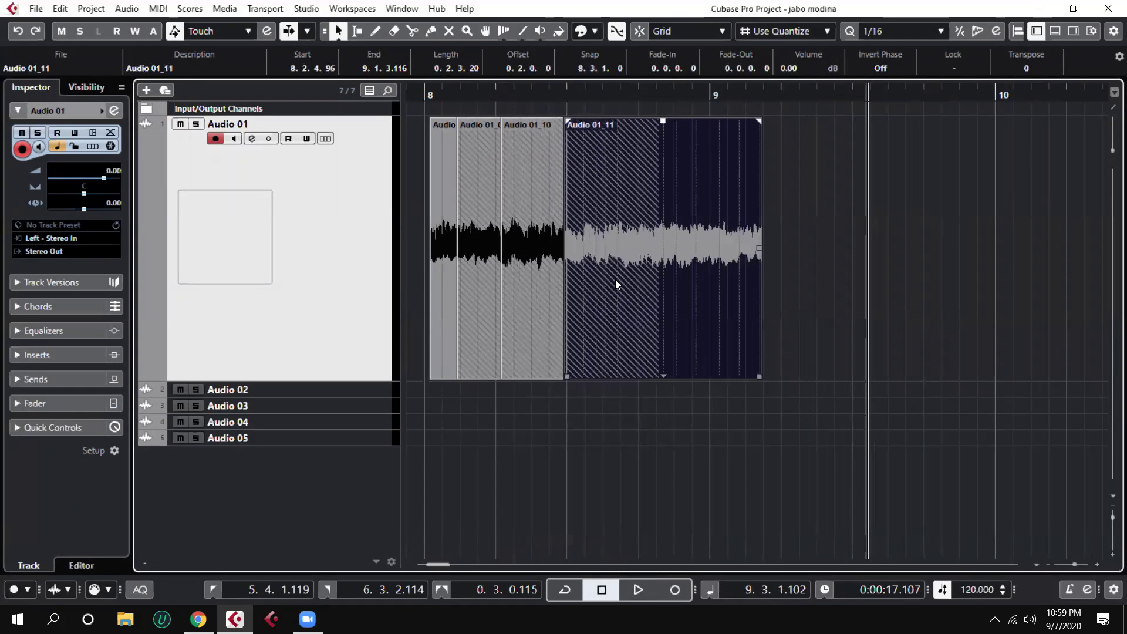
Try moving the fourth take down to Audio 05 and the third take to a new track below it, and undo both moves
left_click_drag(614, 276, 628, 439)
left_click_drag(609, 265, 608, 483)
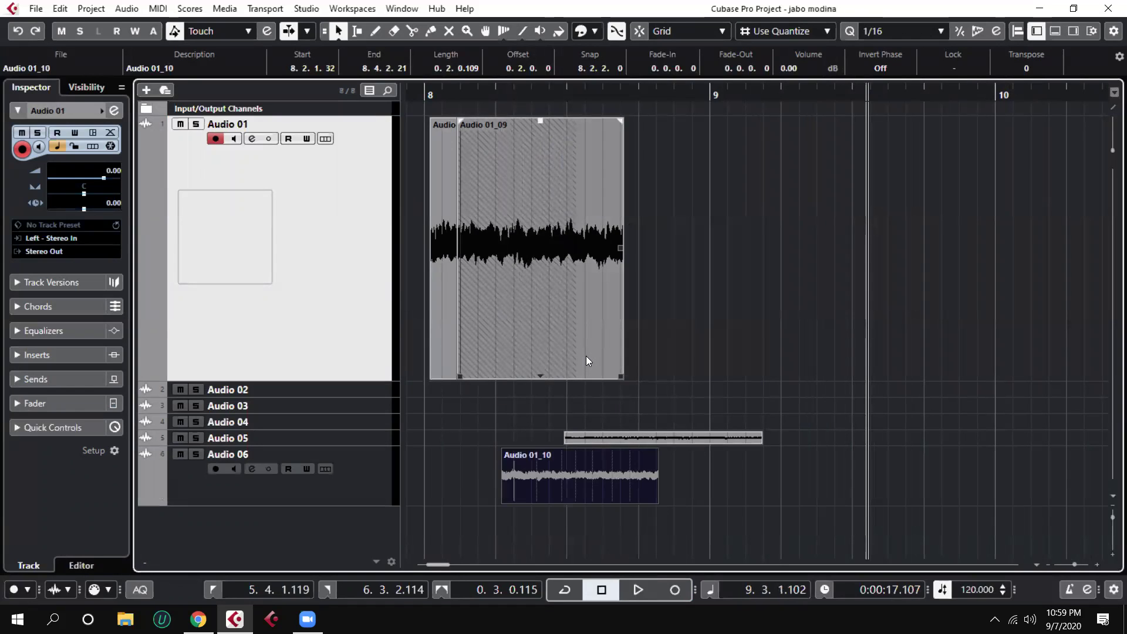
key("ctrl+z")
key("ctrl+z")
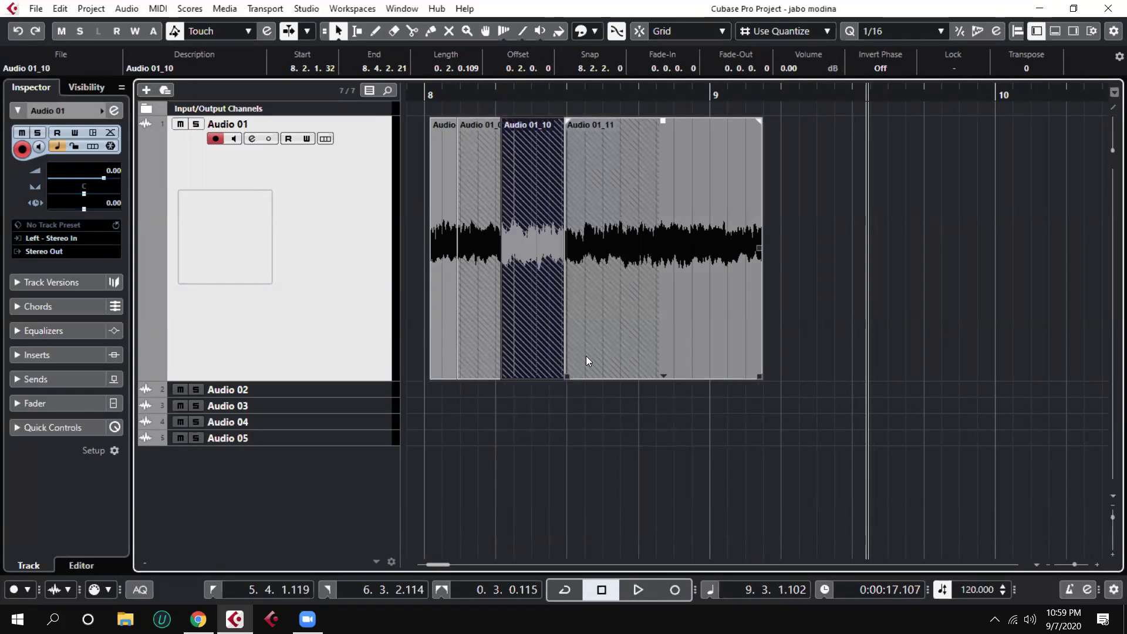
Delete all overlapping takes from the Audio 01 track and move the project cursor back to about 8.3.2.48
left_click_drag(862, 301, 418, 237)
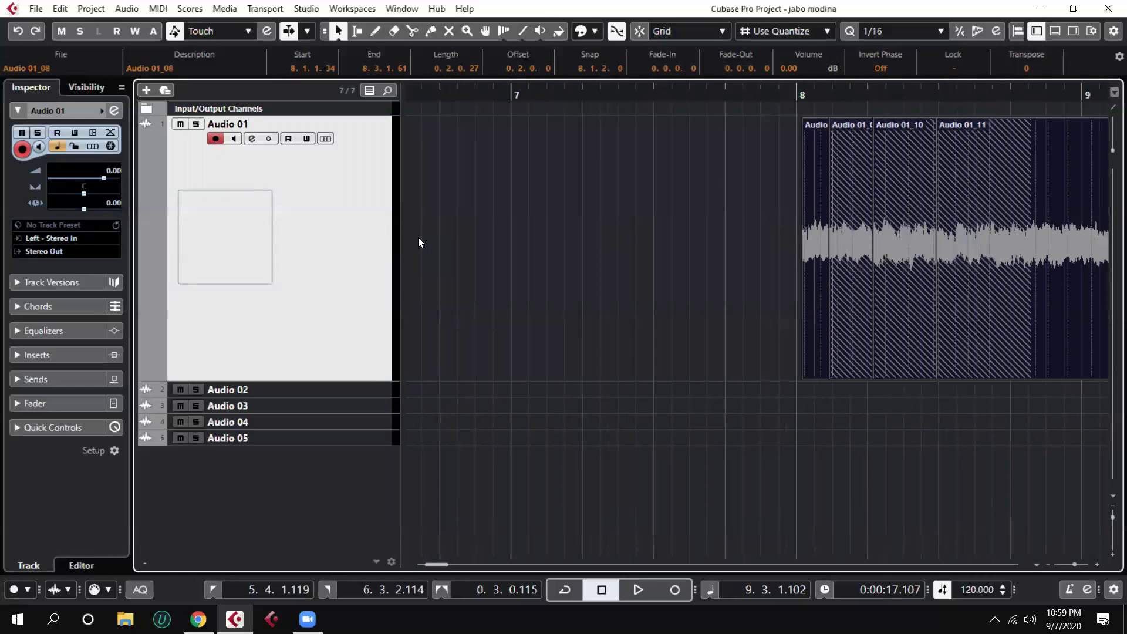
key("g")
key("g")
left_click_drag(813, 308, 547, 211)
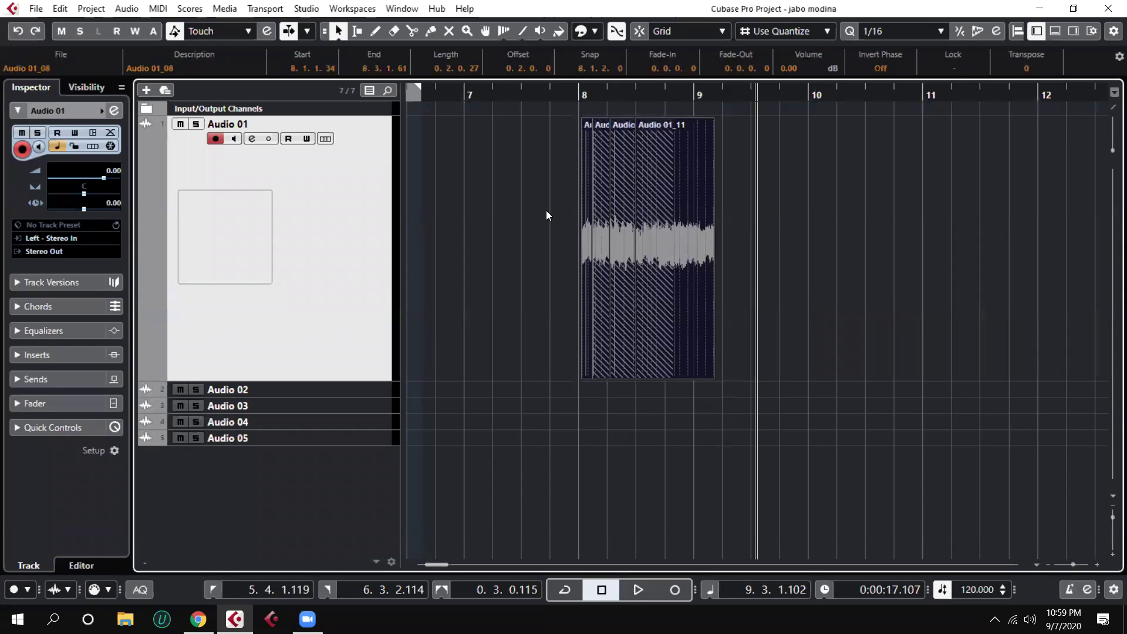
key("Delete")
key("KP_Subtract")
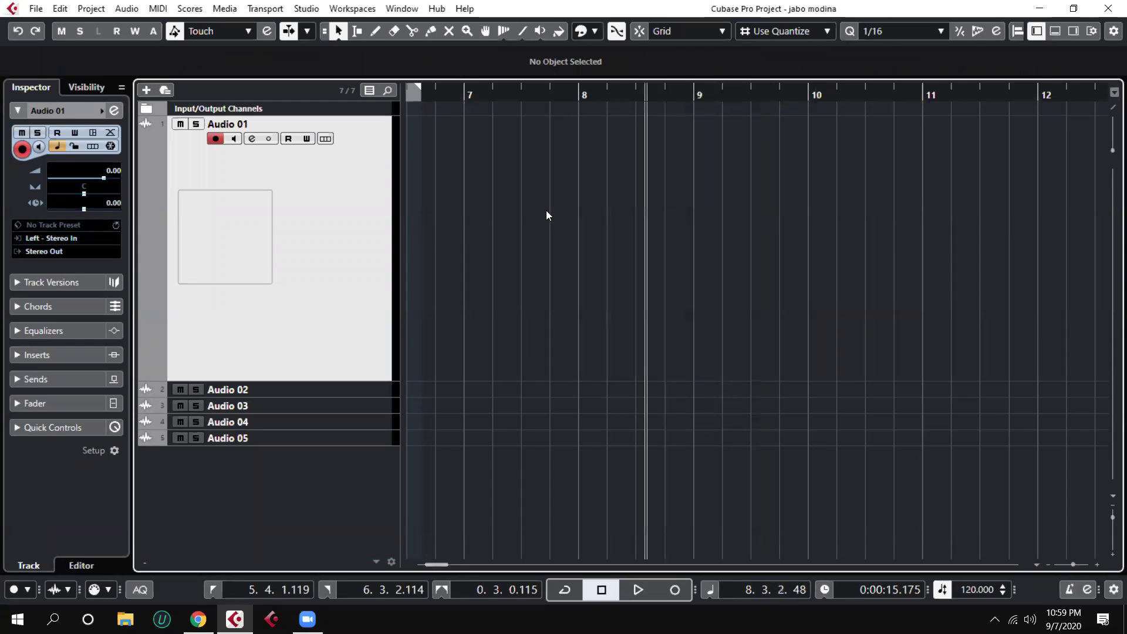
Set the audio record mode to Replace and record a clip about 1.0.1.43 long on Audio 01 from 8.3.2.48
left_click(68, 589)
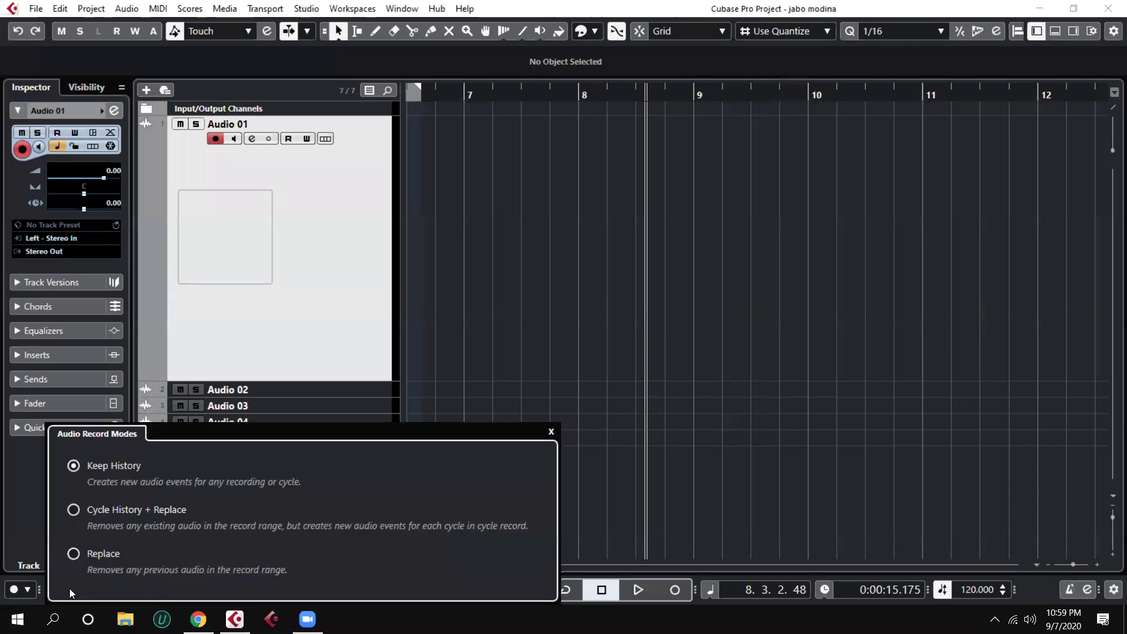
left_click(74, 555)
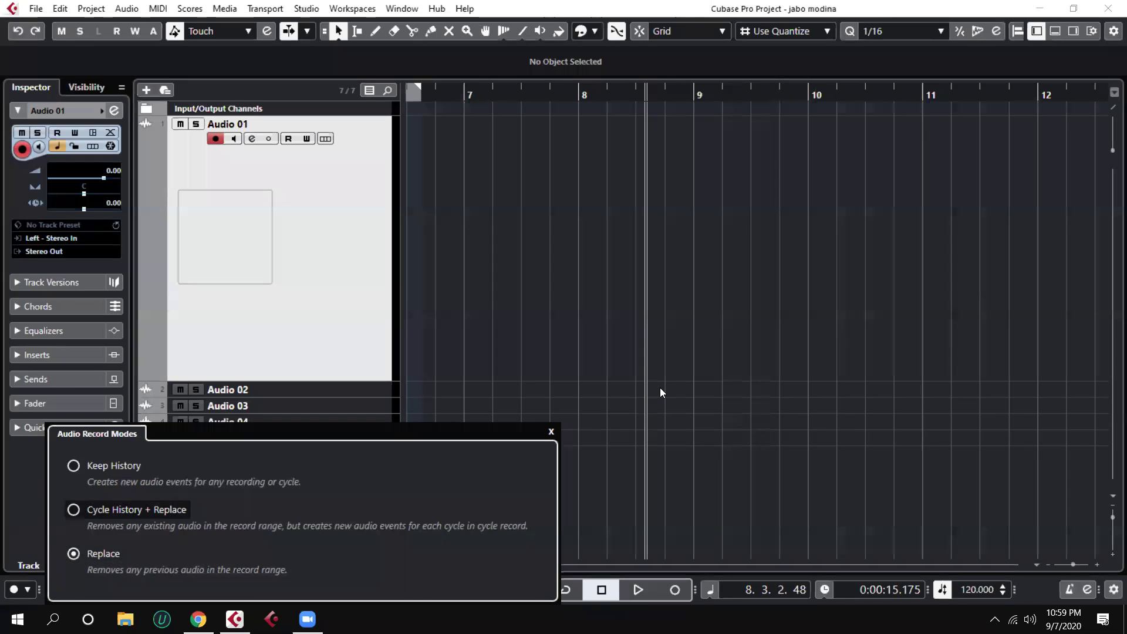
key("KP_Multiply")
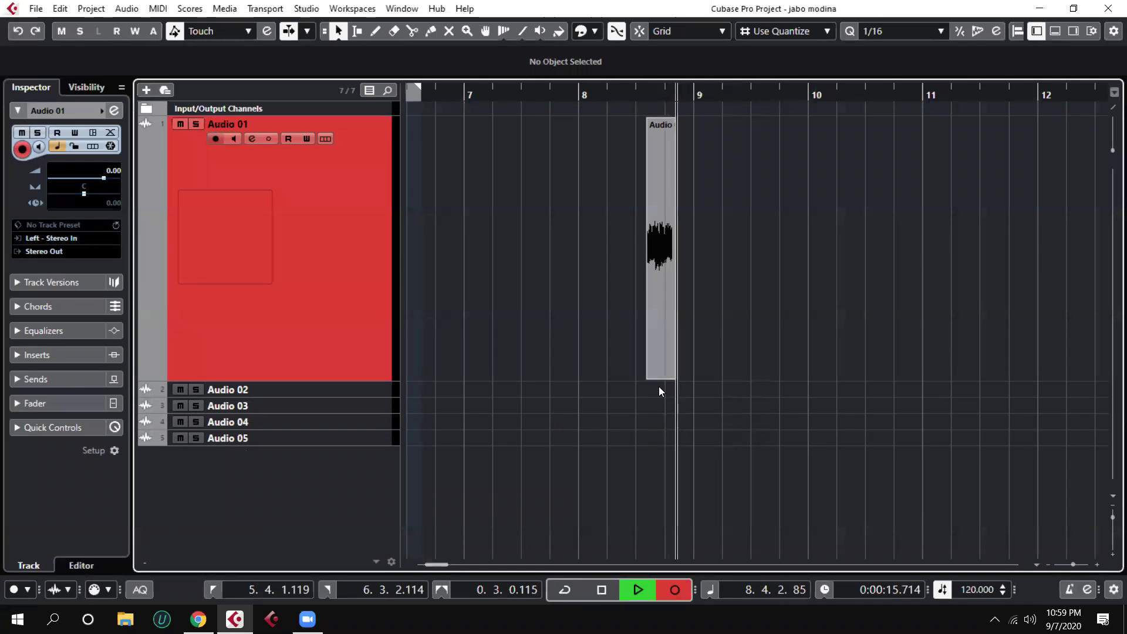
key("space")
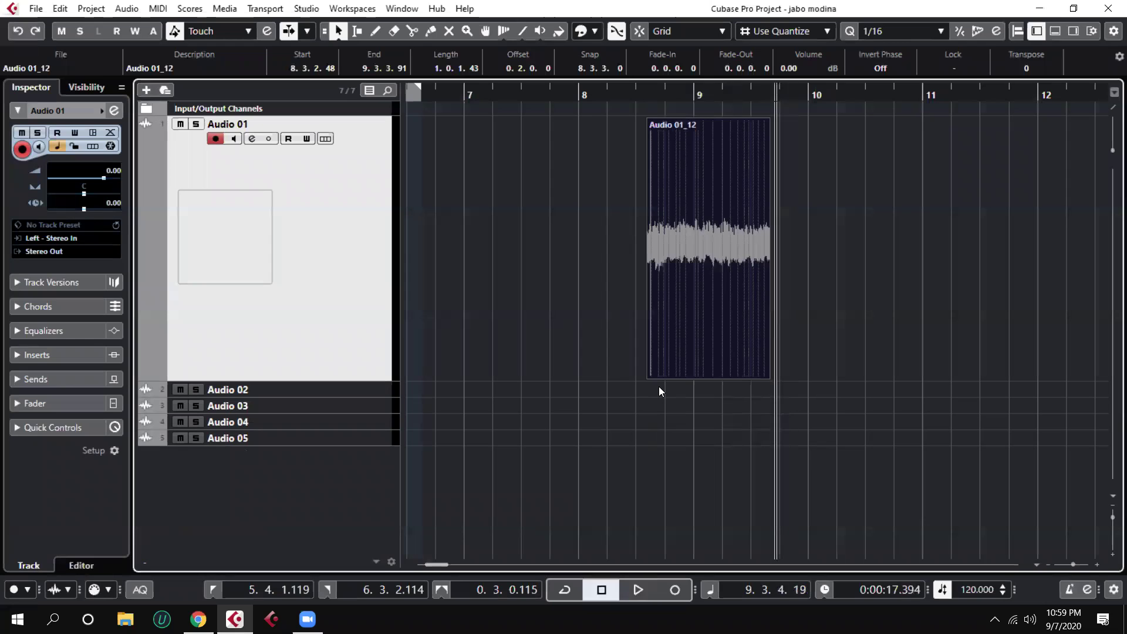
Play from the clip's start and punch in a replacement take from about 8.4.2.42, about 1.0.0.63 long
key("space")
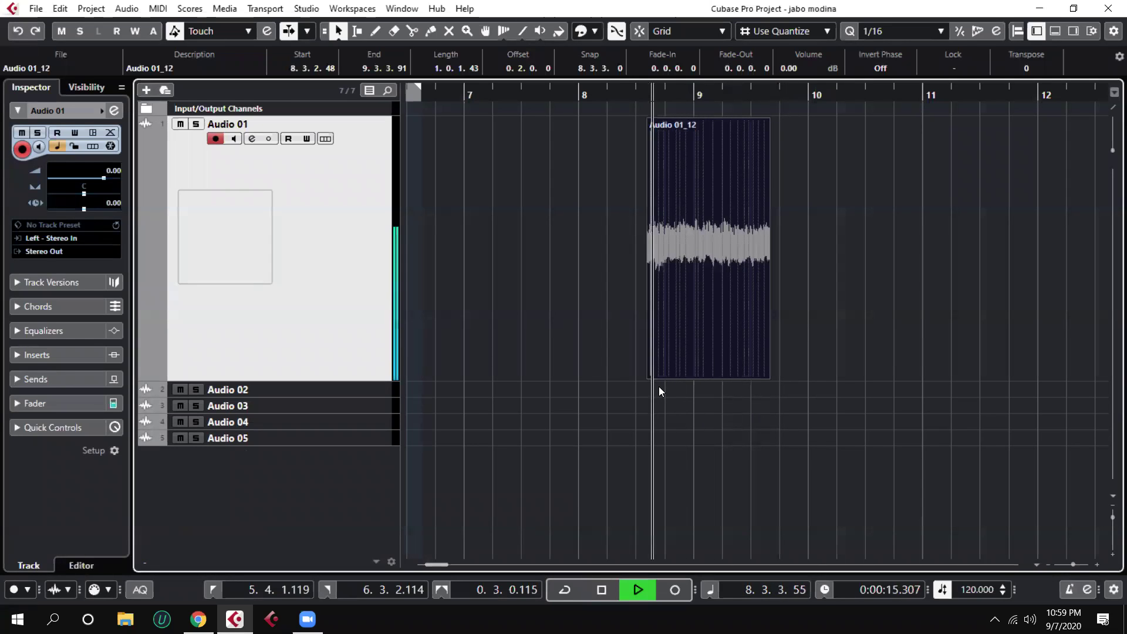
key("KP_Multiply")
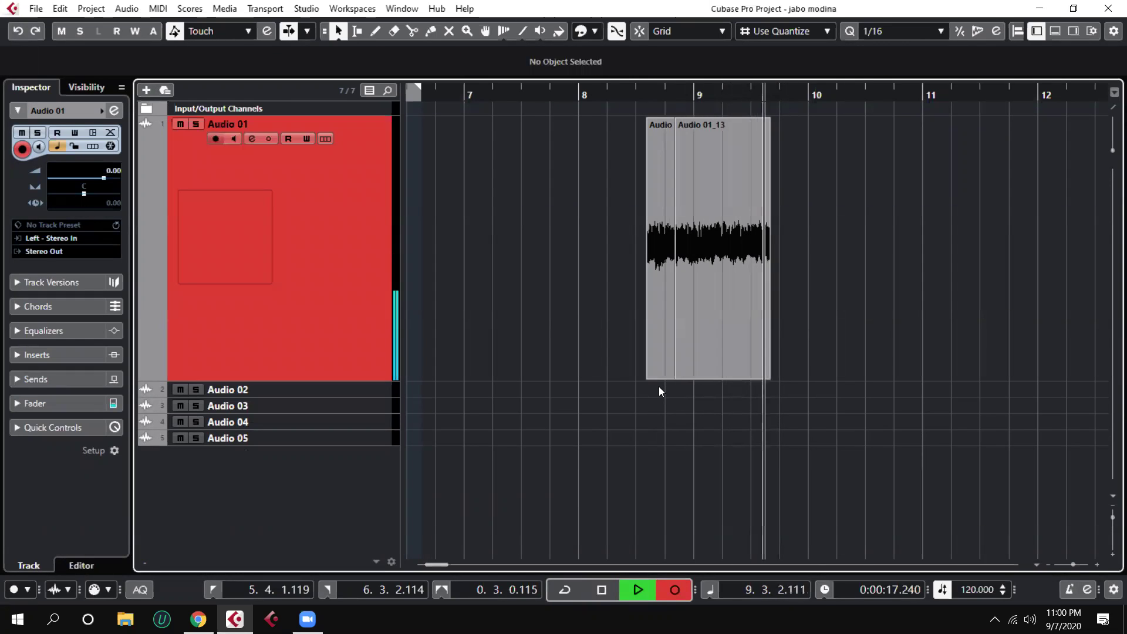
key("KP_Multiply")
key("space")
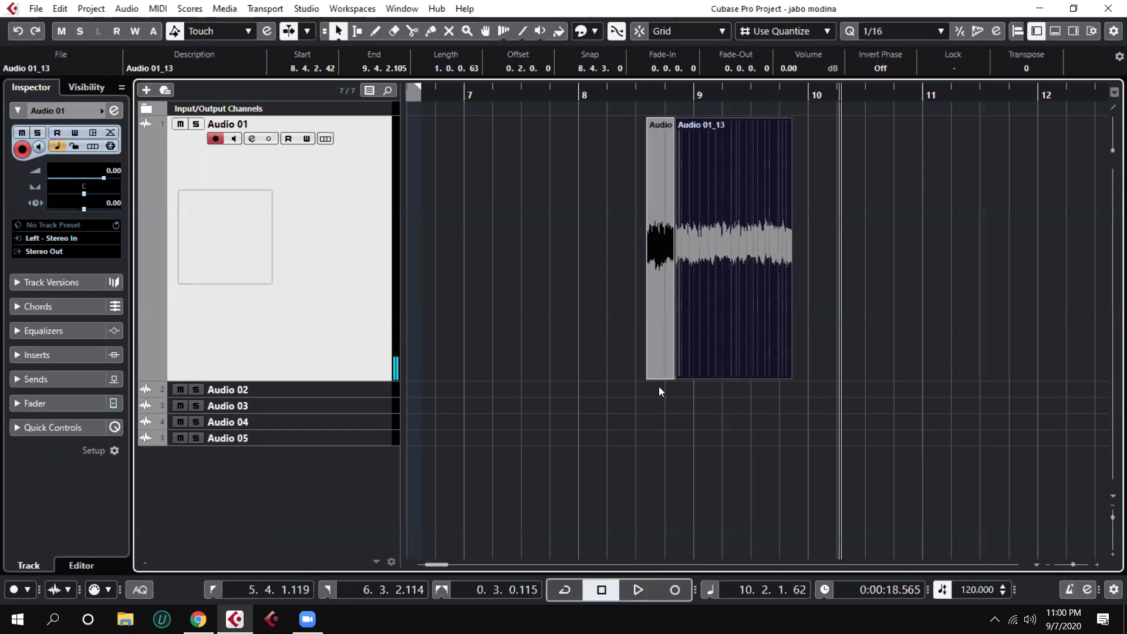
Delete the punched-in replacement take that follows the first clip on Audio 01
mouse_move(703, 95)
left_mouse_down()
mouse_move(696, 122)
mouse_move(694, 108)
left_mouse_up()
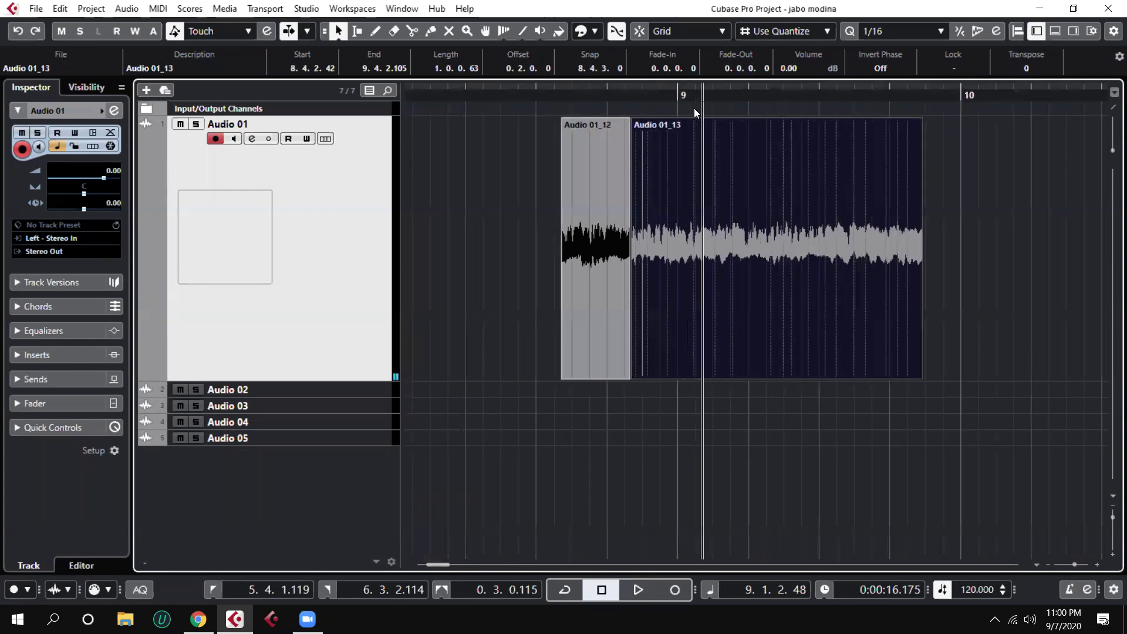
left_click(509, 322)
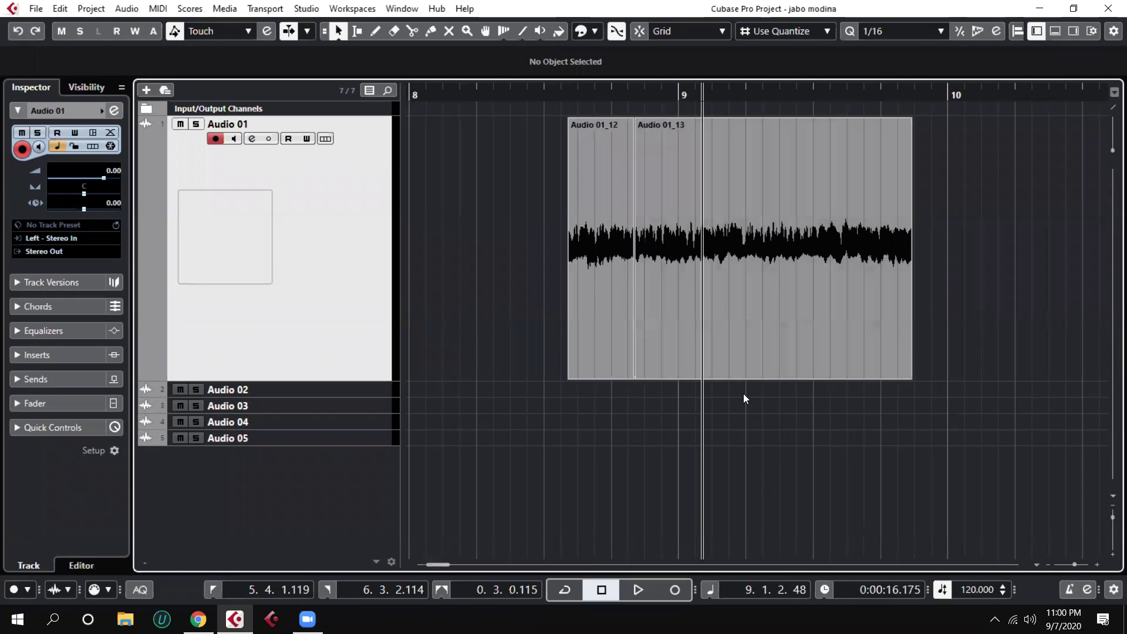
left_click_drag(948, 398, 698, 270)
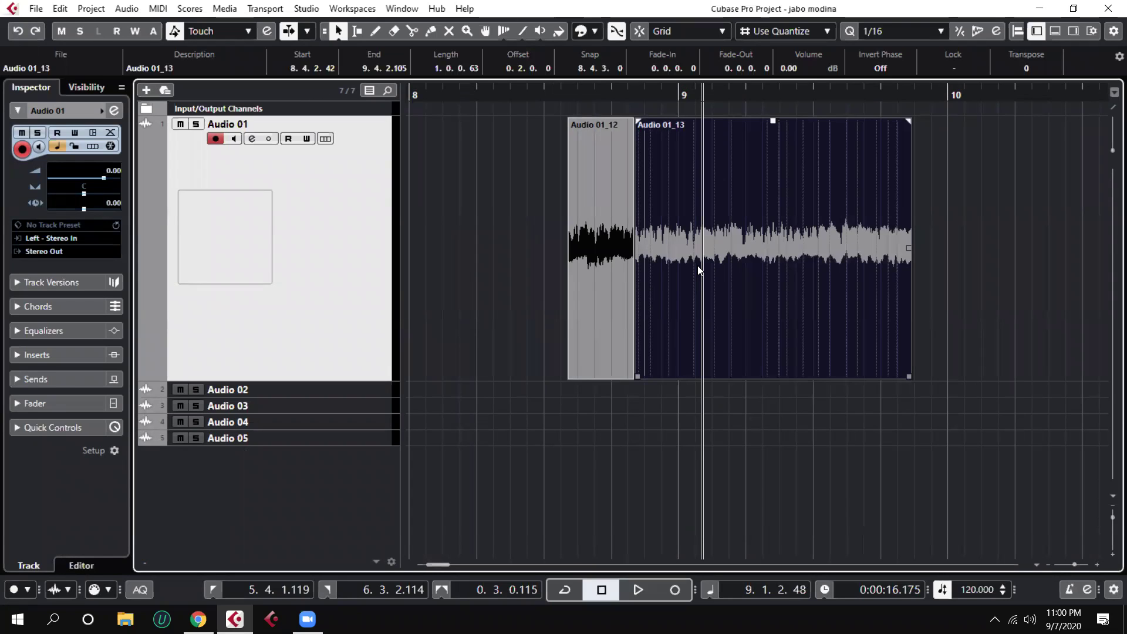
key("Delete")
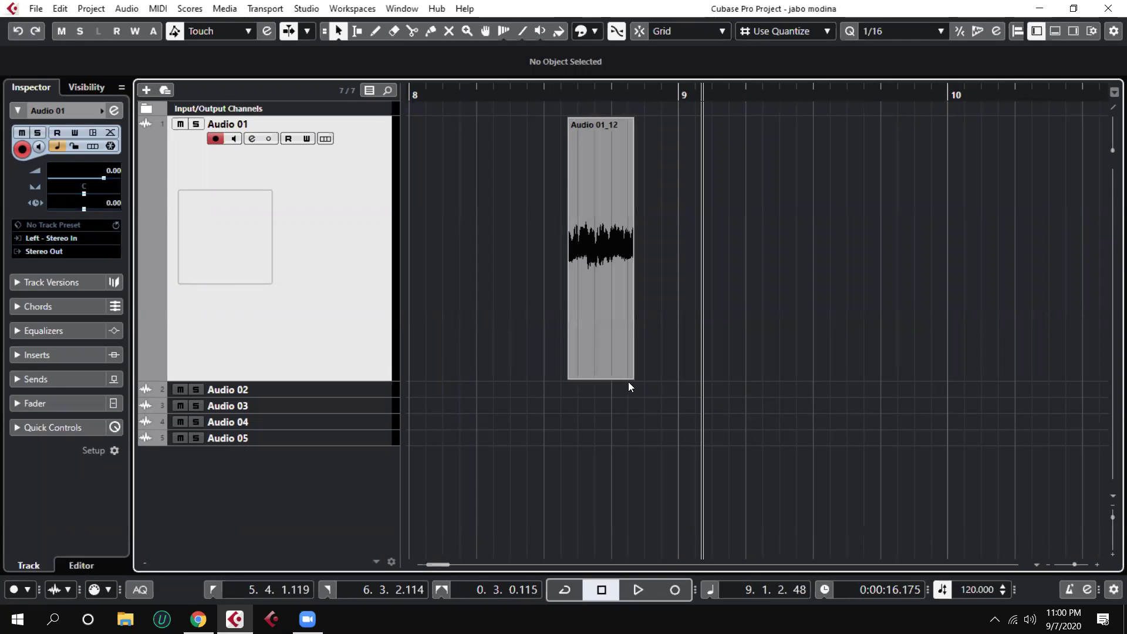
Extend both edges of the remaining clip so that it starts at about 8.1.2.48 and ends at about 9.3.3.91
left_click_drag(628, 380, 937, 382)
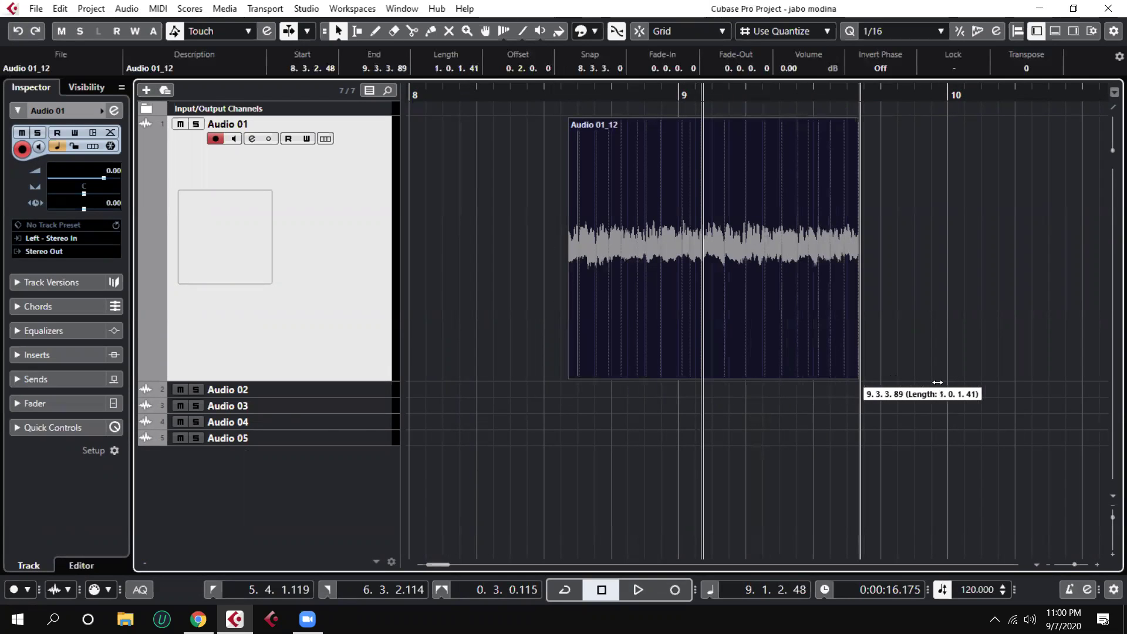
left_click_drag(788, 388, 859, 385)
left_click_drag(570, 377, 616, 380)
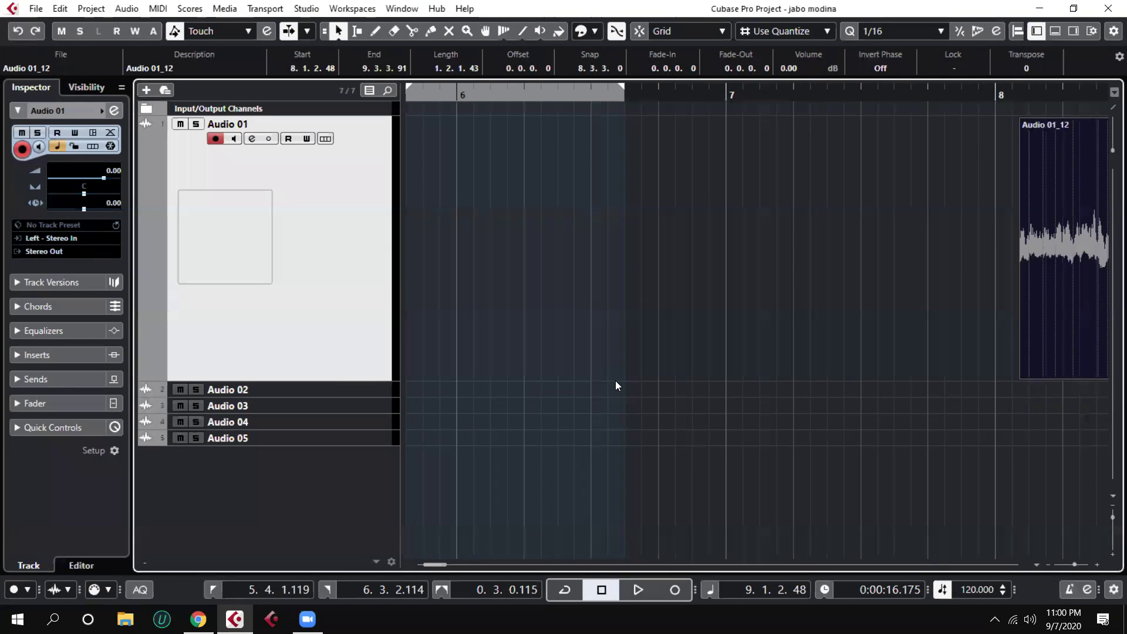
key("g")
key("g")
key("h")
key("h")
key("h")
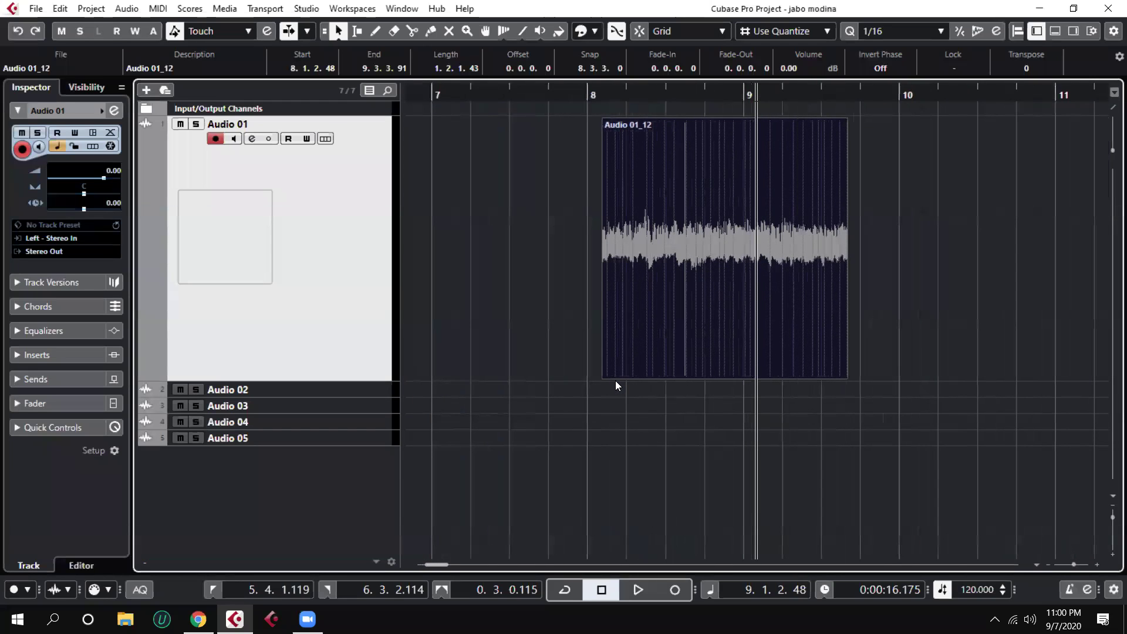
Record three successive replacement takes over the Audio 01 clip, starting at about 8.3.2.40, 8.3.4.56 and 9.1.1.59
key("KP_Subtract")
key("KP_Multiply")
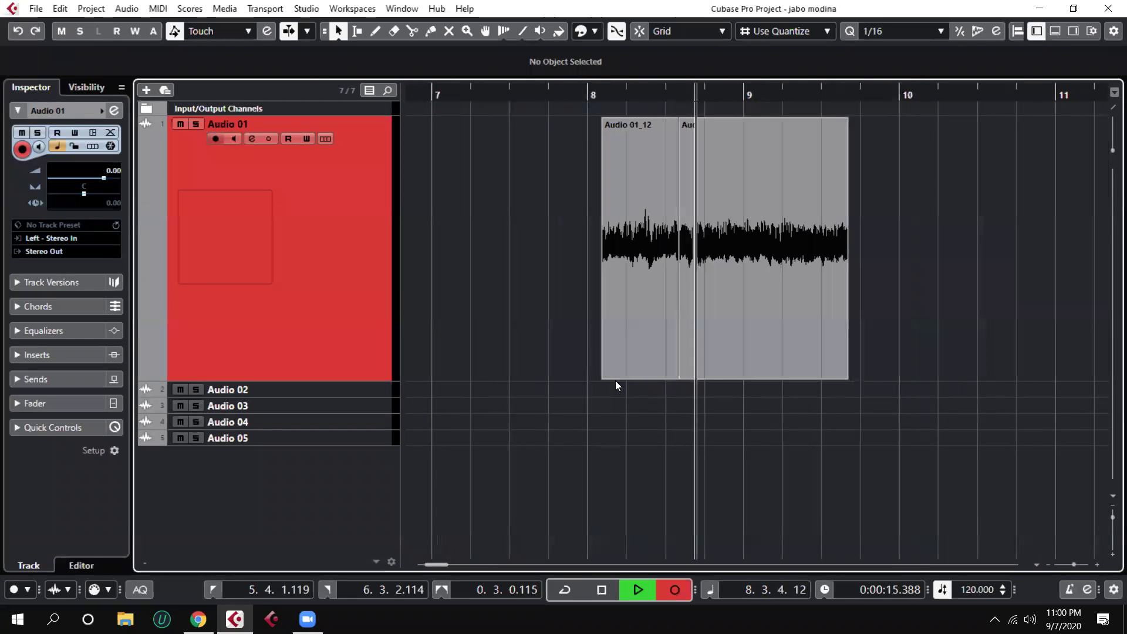
key("space")
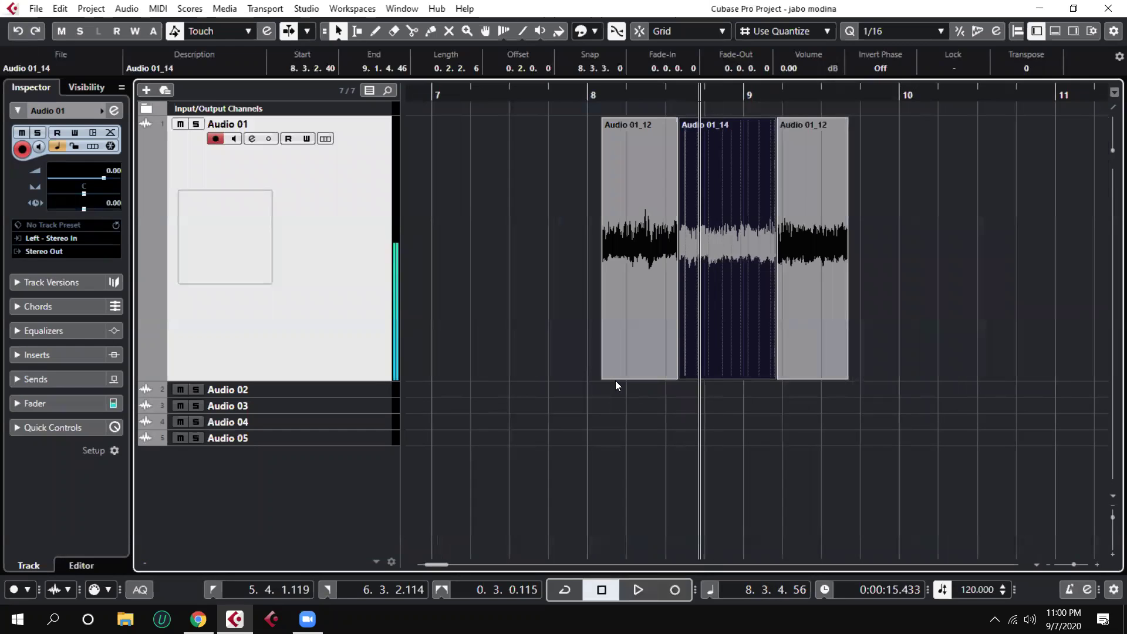
key("KP_Multiply")
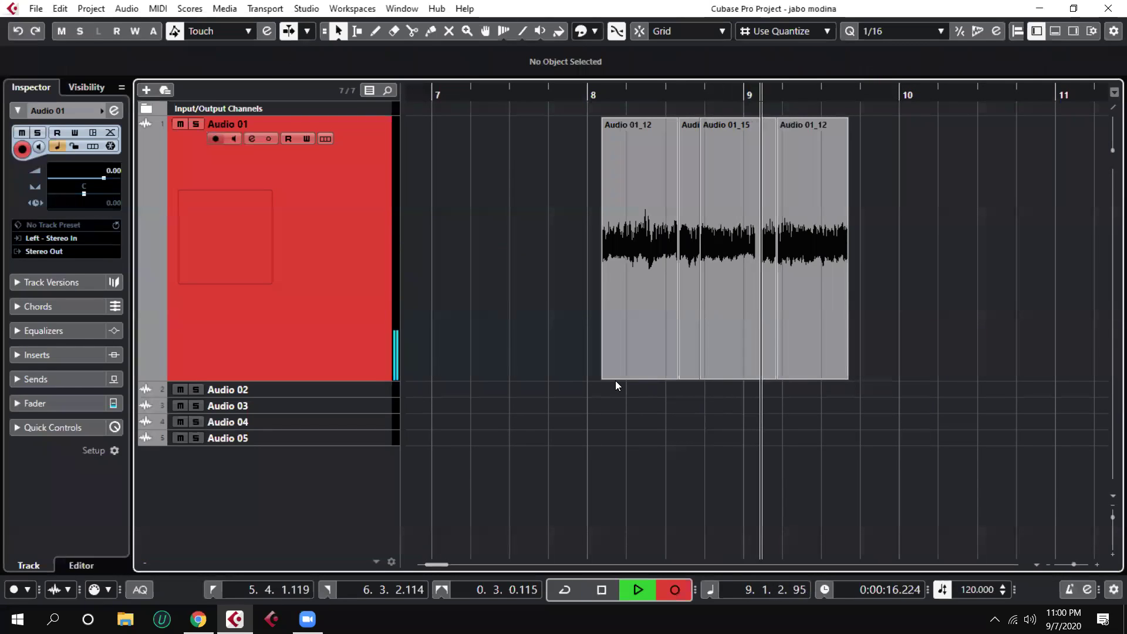
key("space")
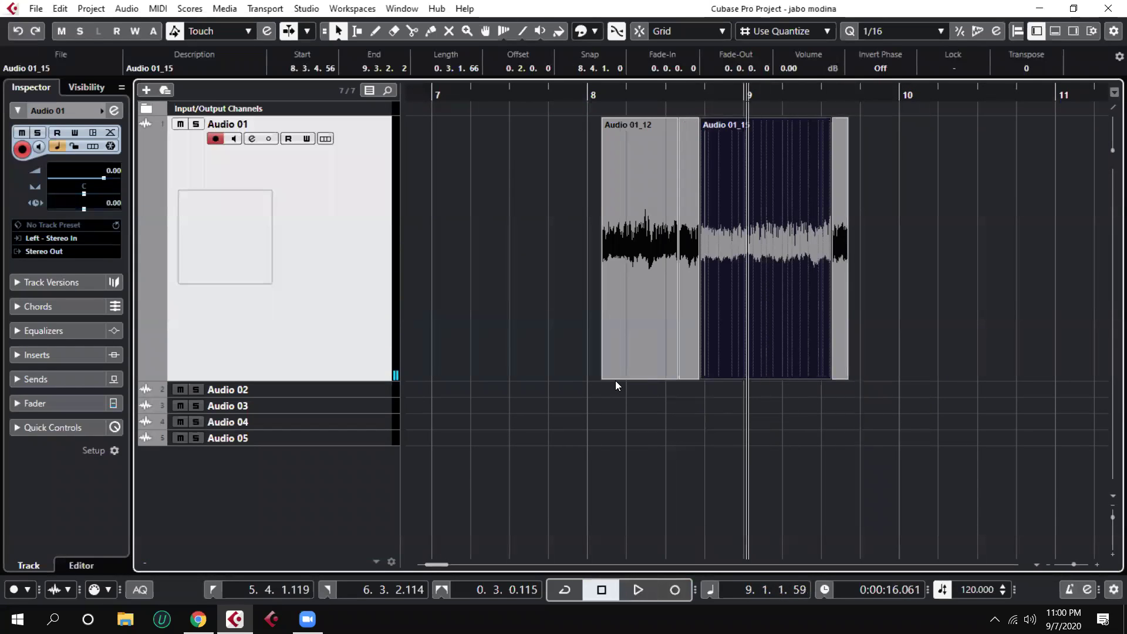
key("KP_Multiply")
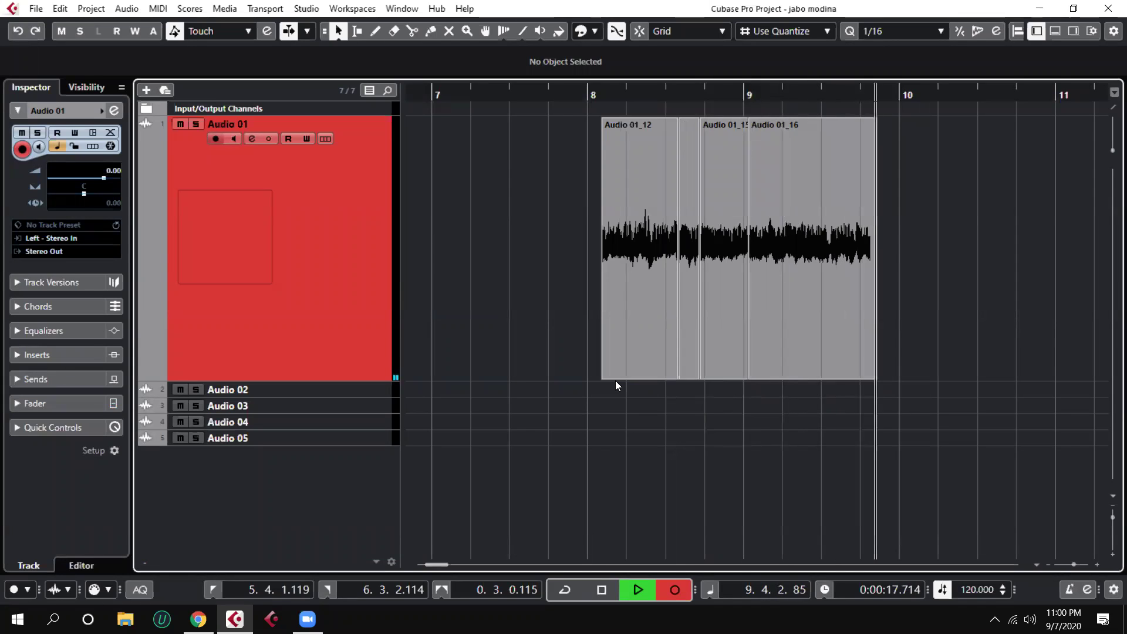
key("KP_Multiply")
key("space")
Extend the end of the second clip on Audio 01 to about 8.4.1.92
mouse_move(691, 297)
left_click(685, 356)
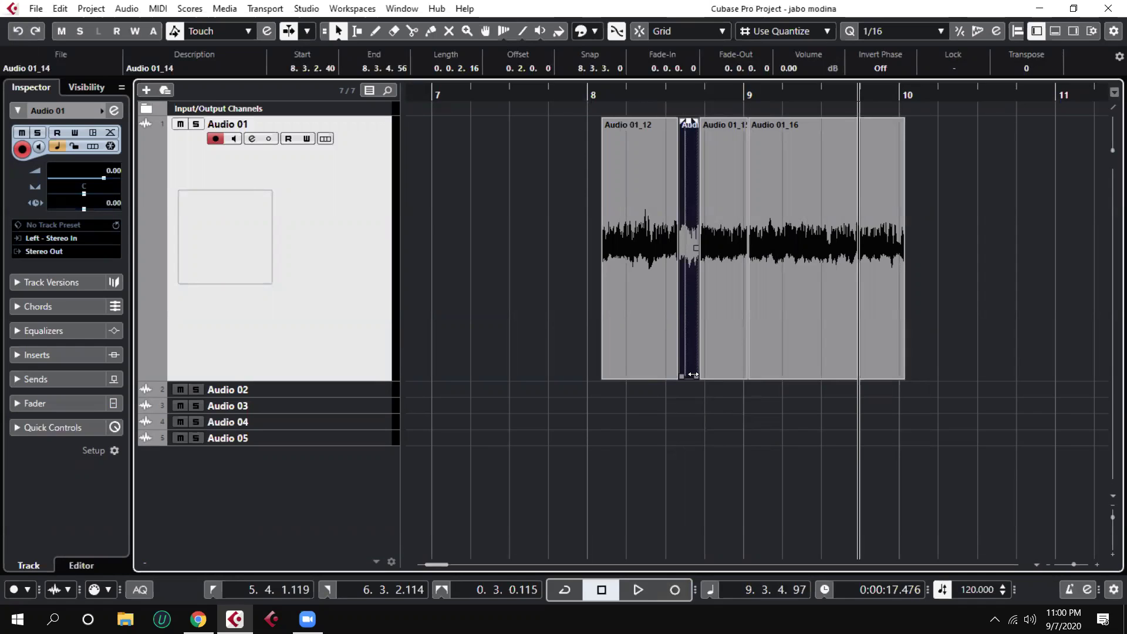
mouse_move(693, 375)
left_mouse_down()
mouse_move(760, 374)
mouse_move(707, 374)
left_mouse_up()
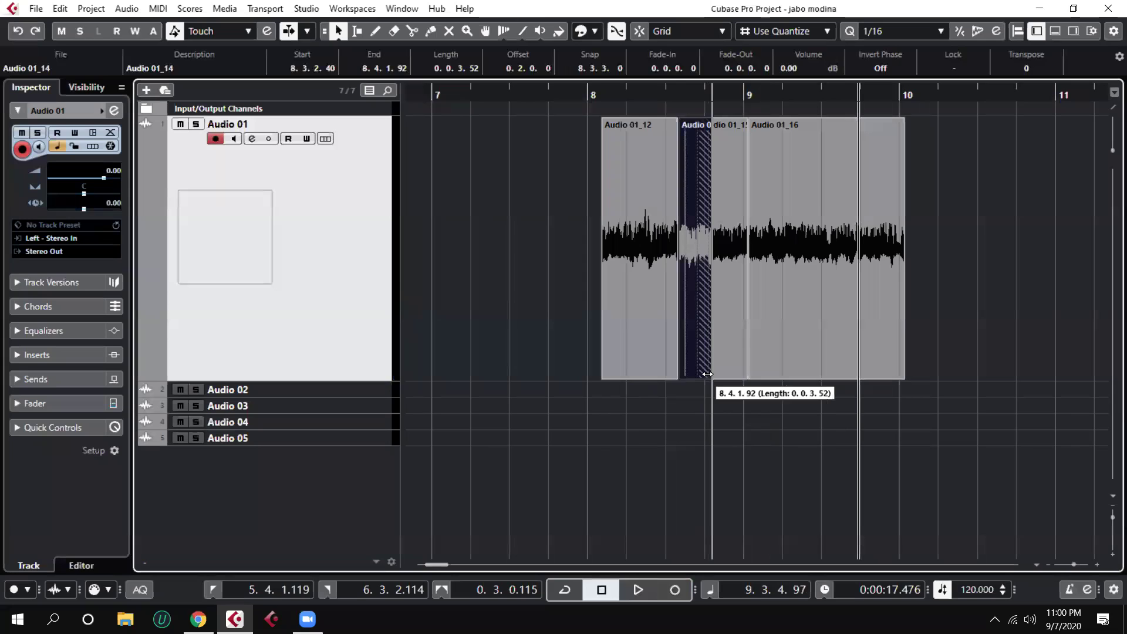
left_click_drag(707, 375, 707, 375)
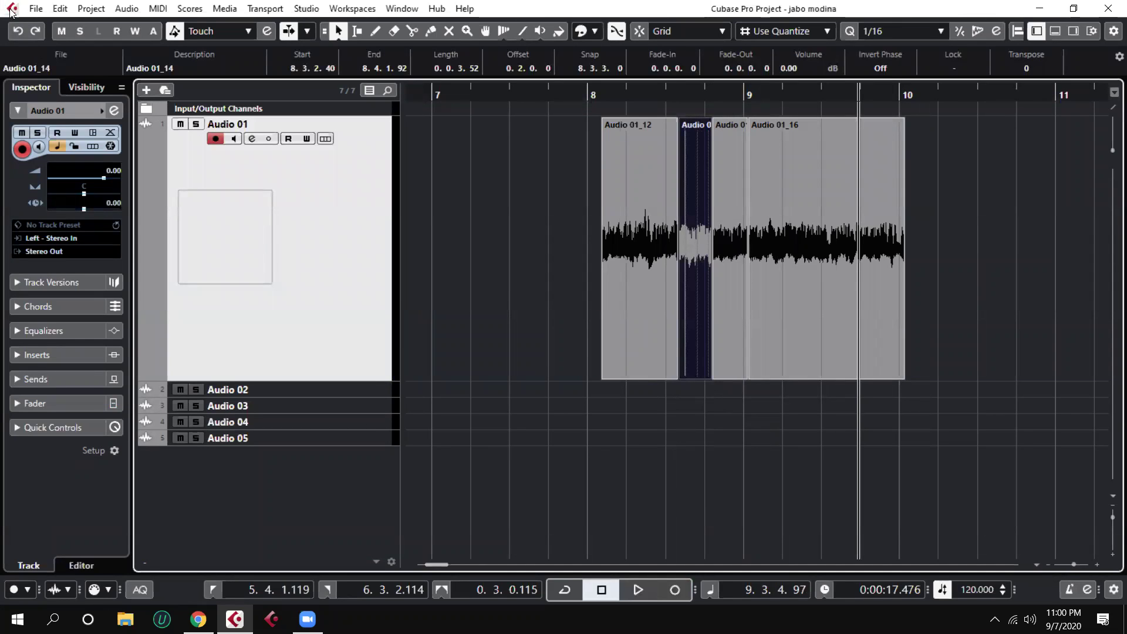
Disable Delete Overlaps in the Editing preferences, apply the change and deselect the clip
left_click(37, 10)
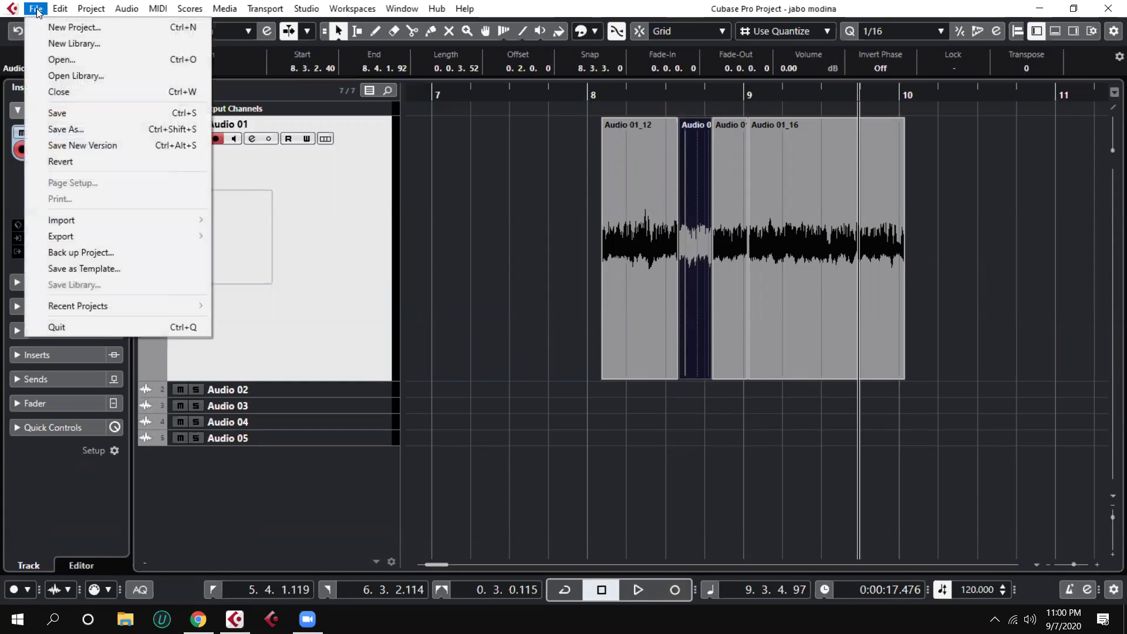
mouse_move(64, 8)
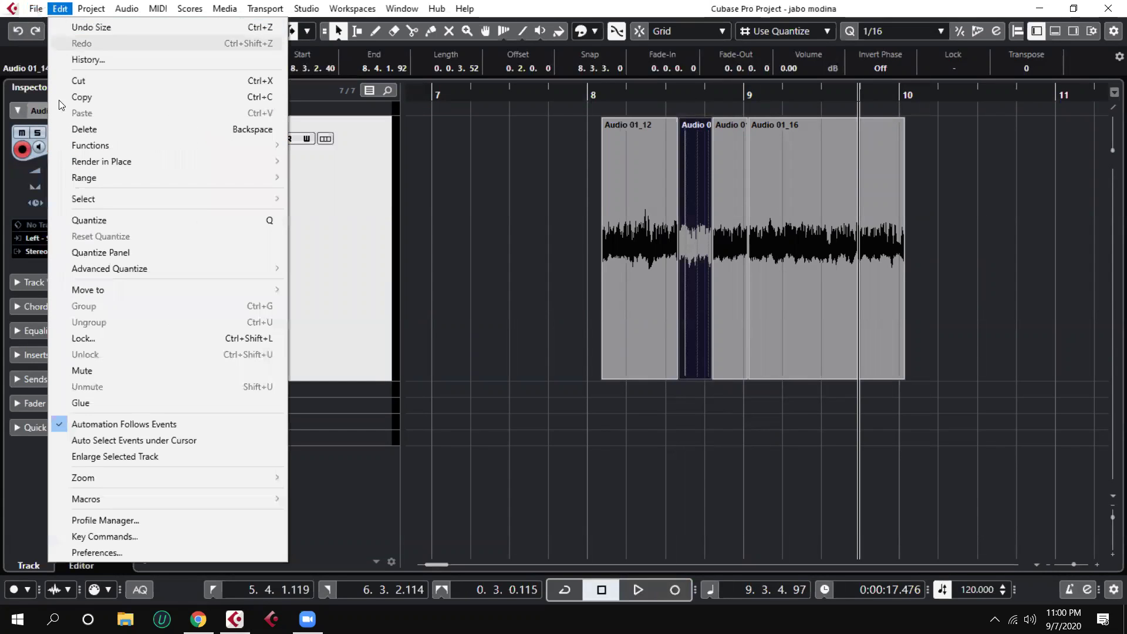
left_click(98, 549)
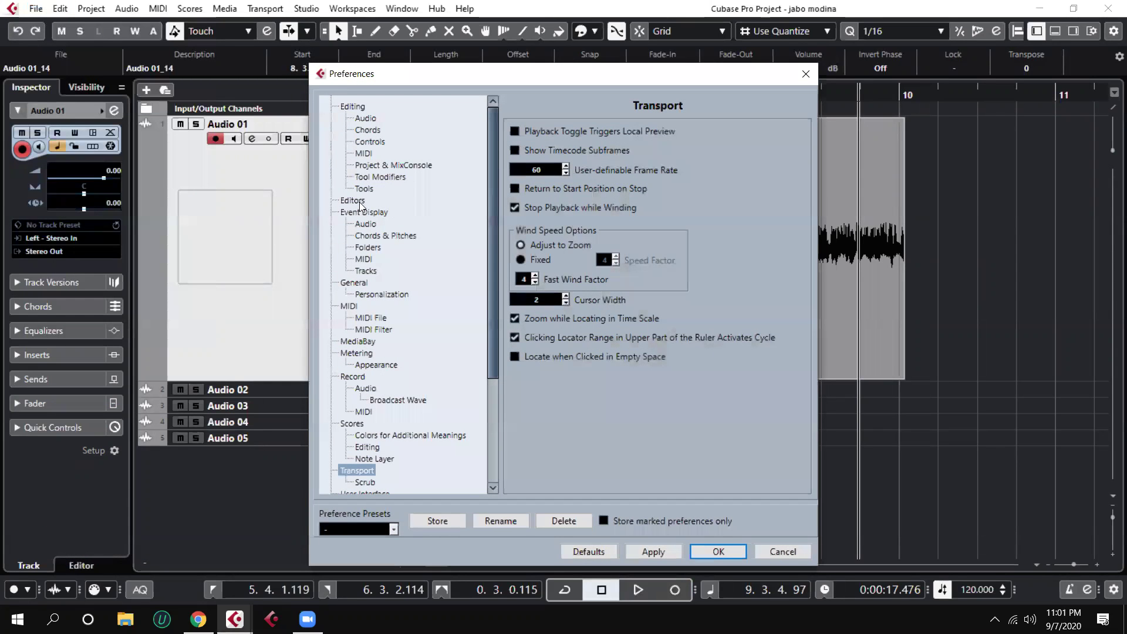
left_click(382, 215)
left_click(379, 204)
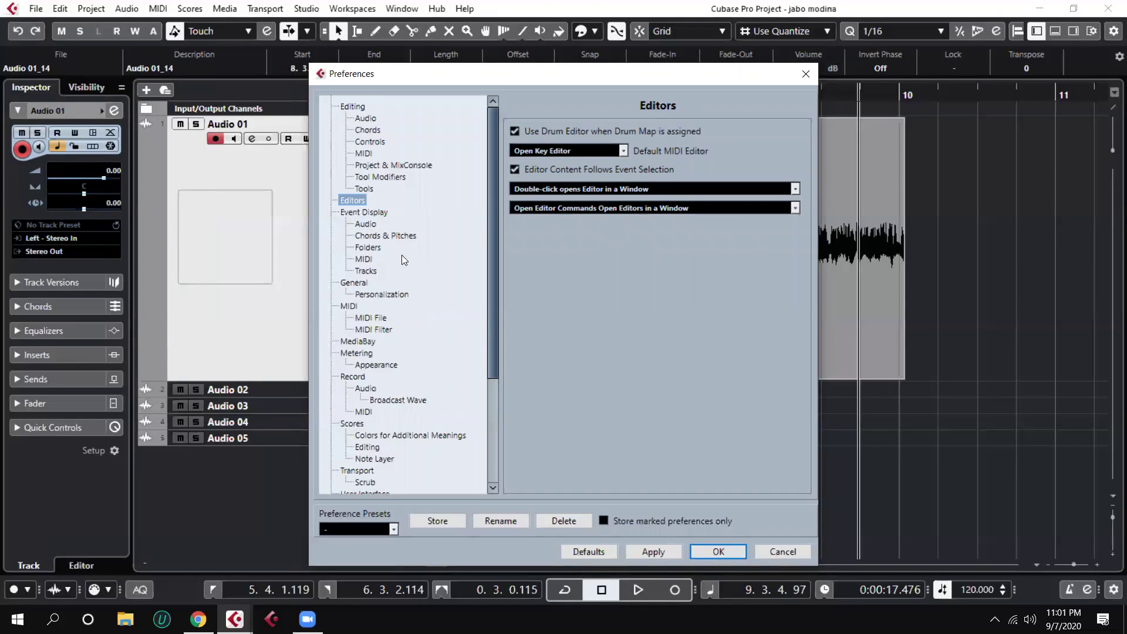
left_click(361, 108)
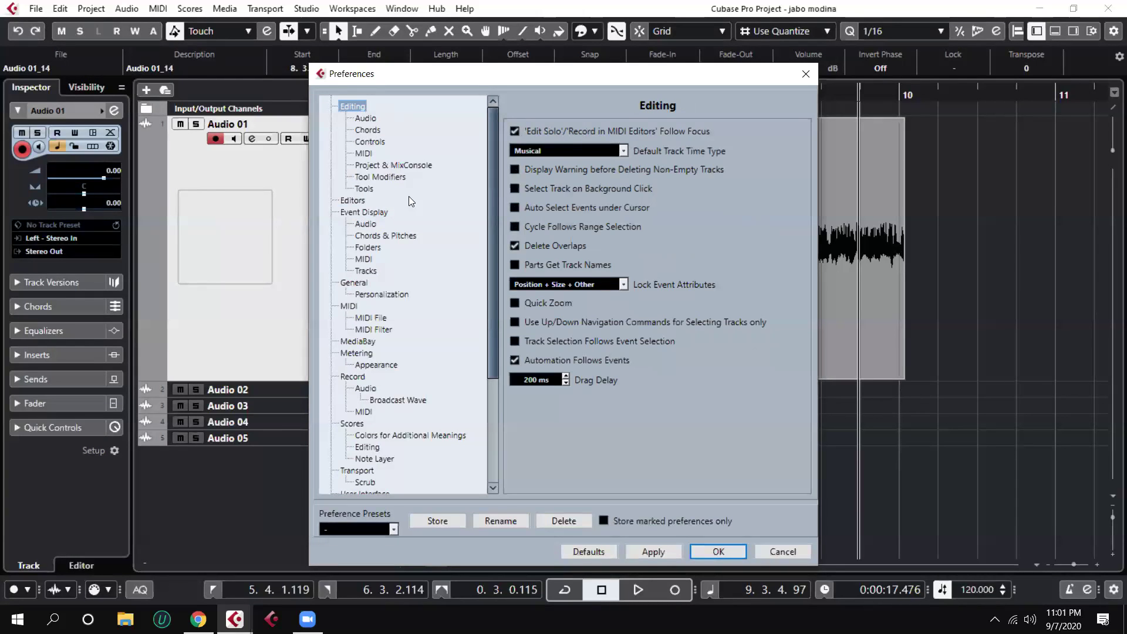
double_click(514, 246)
left_click(718, 552)
left_click(926, 271)
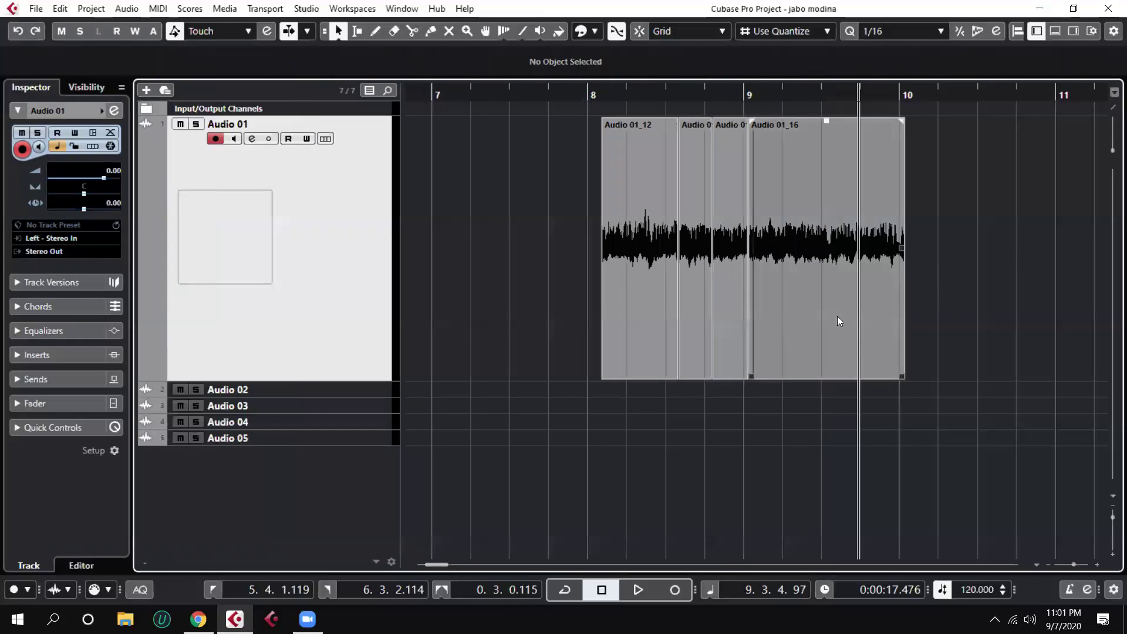
Extend the second clip's start back to about 8.2.2.92 and the third clip's end to about 9.2.2.17, over their neighbouring clips
left_click(724, 246)
left_click(702, 301)
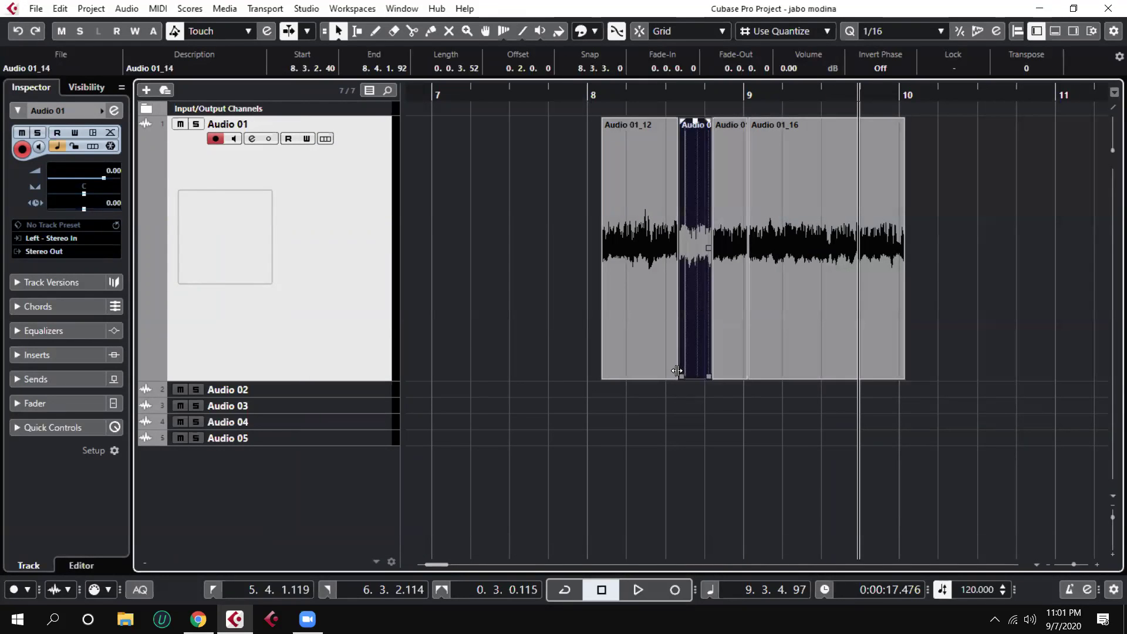
left_click(651, 341)
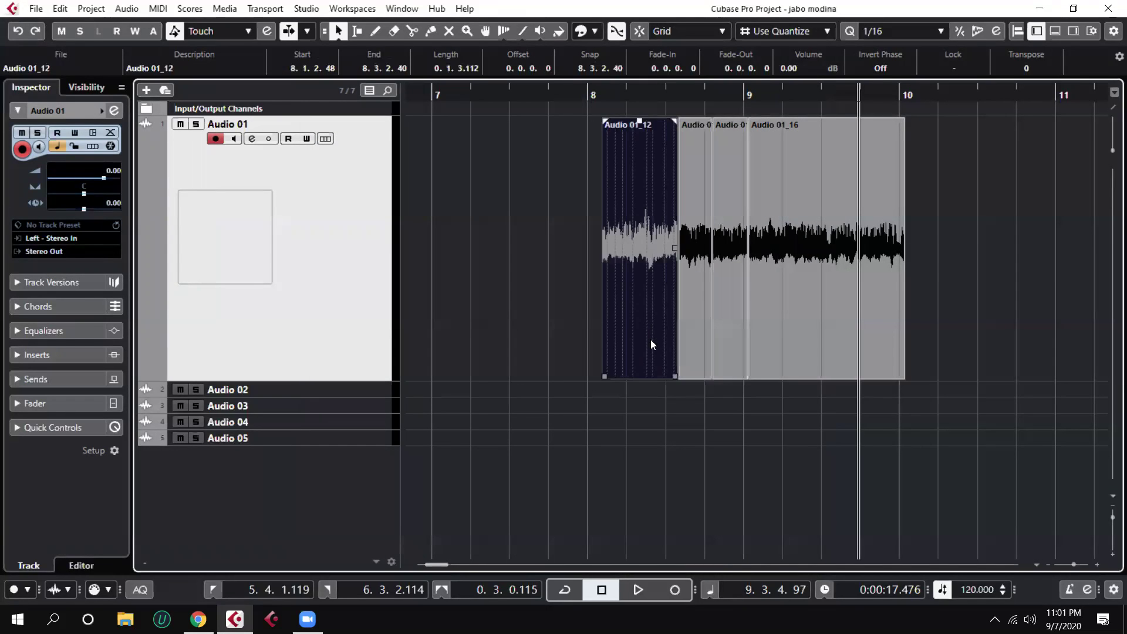
left_click(681, 374)
left_click_drag(681, 374, 647, 375)
left_click(726, 321)
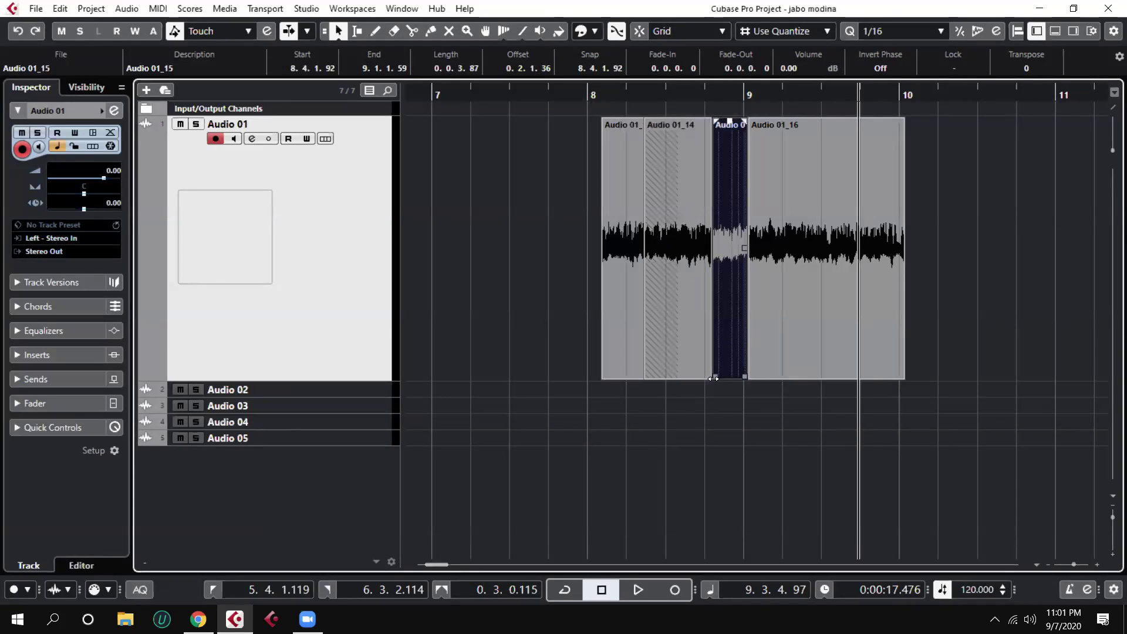
left_click_drag(749, 376, 788, 374)
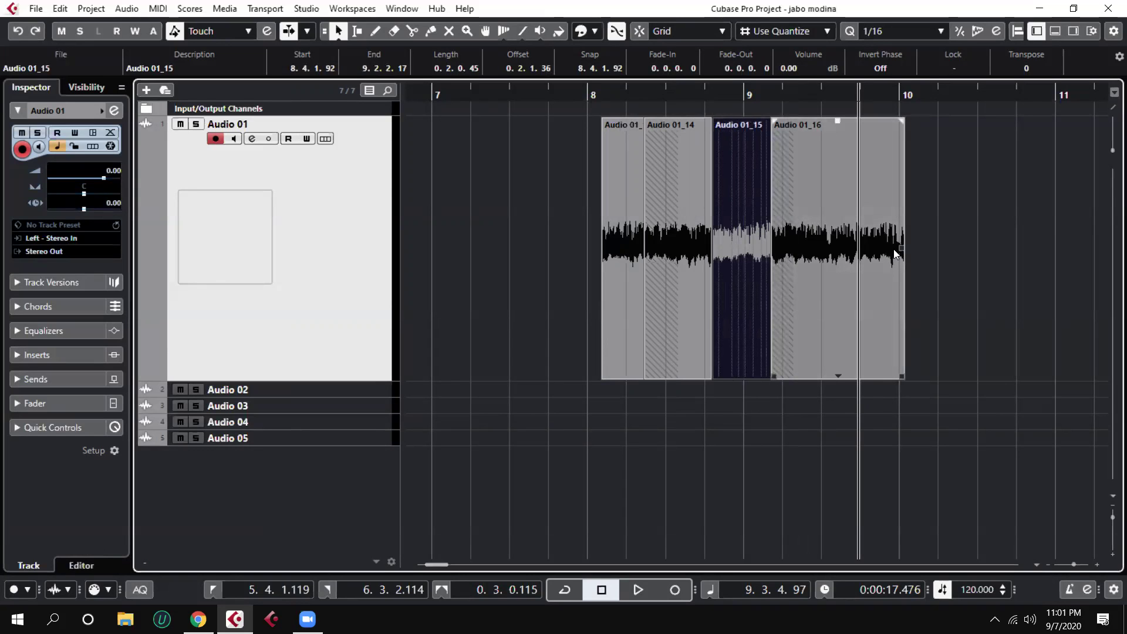
Examine the hatched overlap regions at the edges of the clips on Audio 01
left_click(801, 301)
left_click_drag(590, 97, 616, 136)
left_click_drag(616, 135, 948, 128)
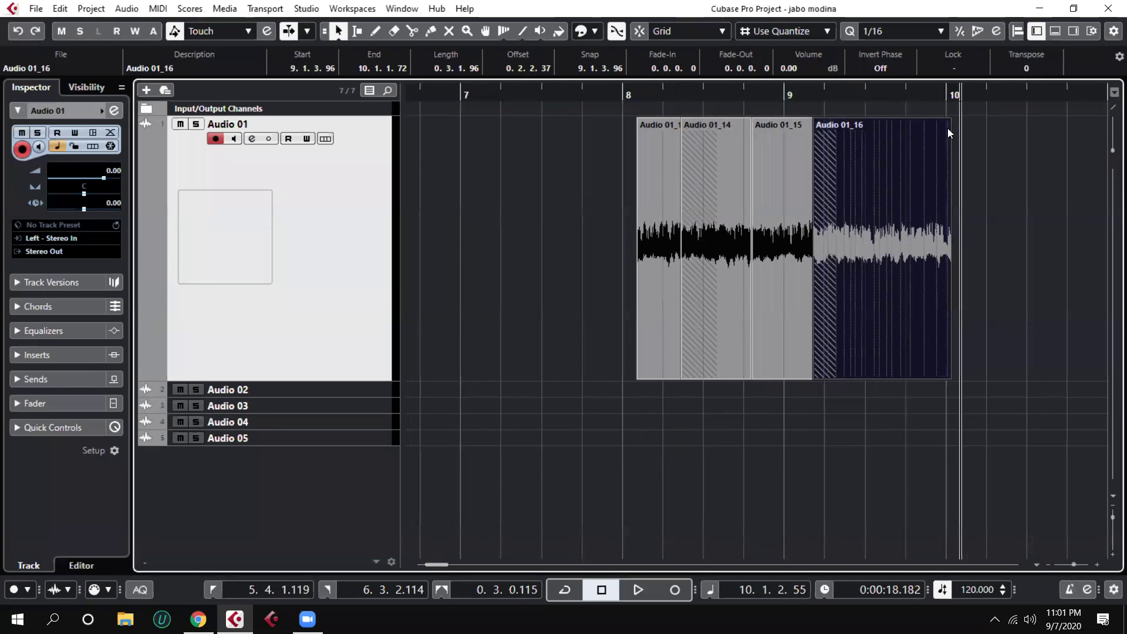
left_click(568, 284)
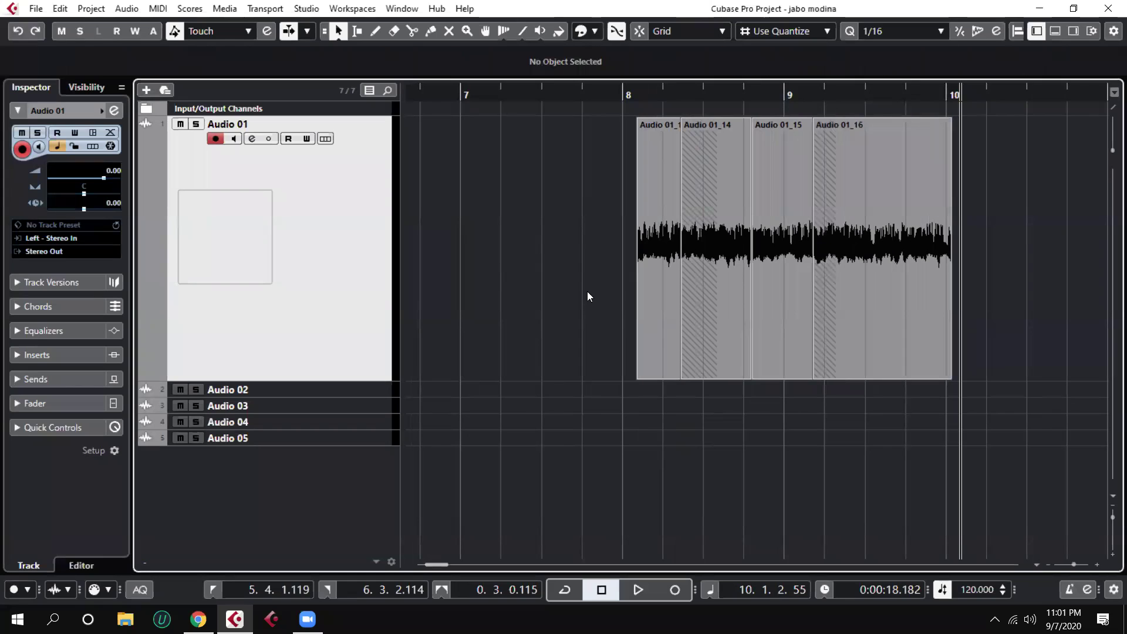
left_click(702, 321)
left_click(816, 244)
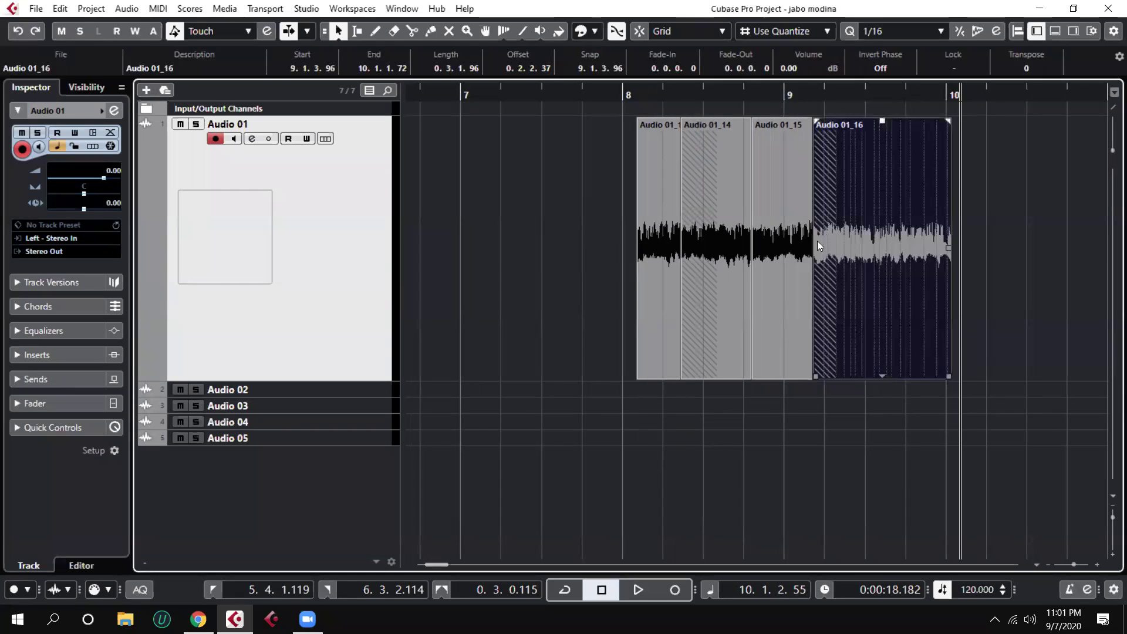
left_click(716, 299)
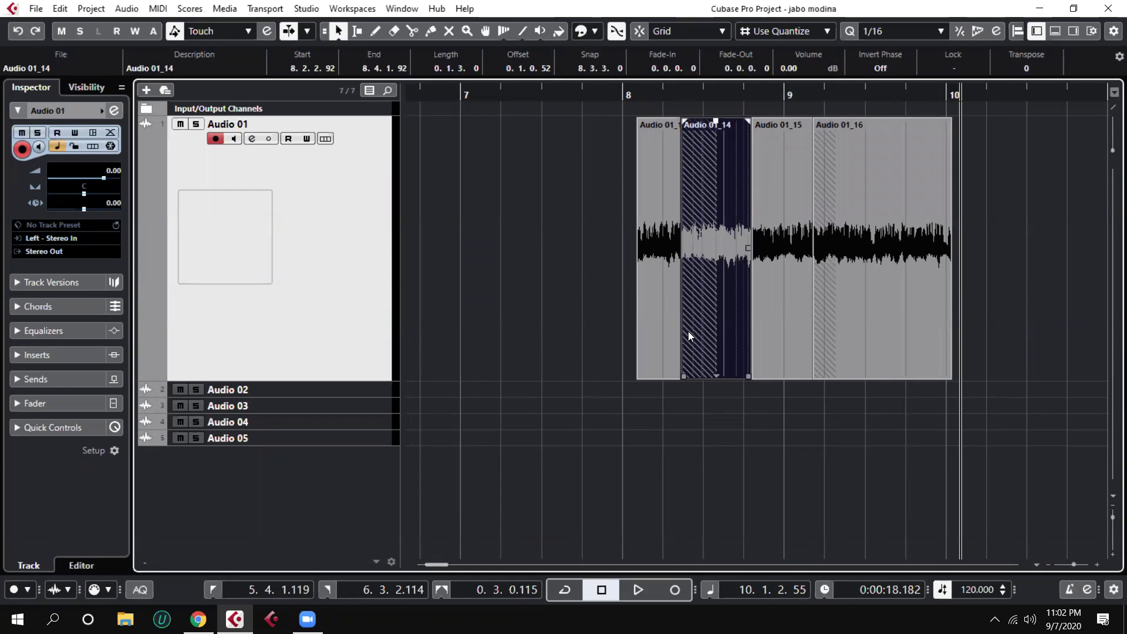
left_click(676, 402)
left_click(689, 255)
left_click(822, 284)
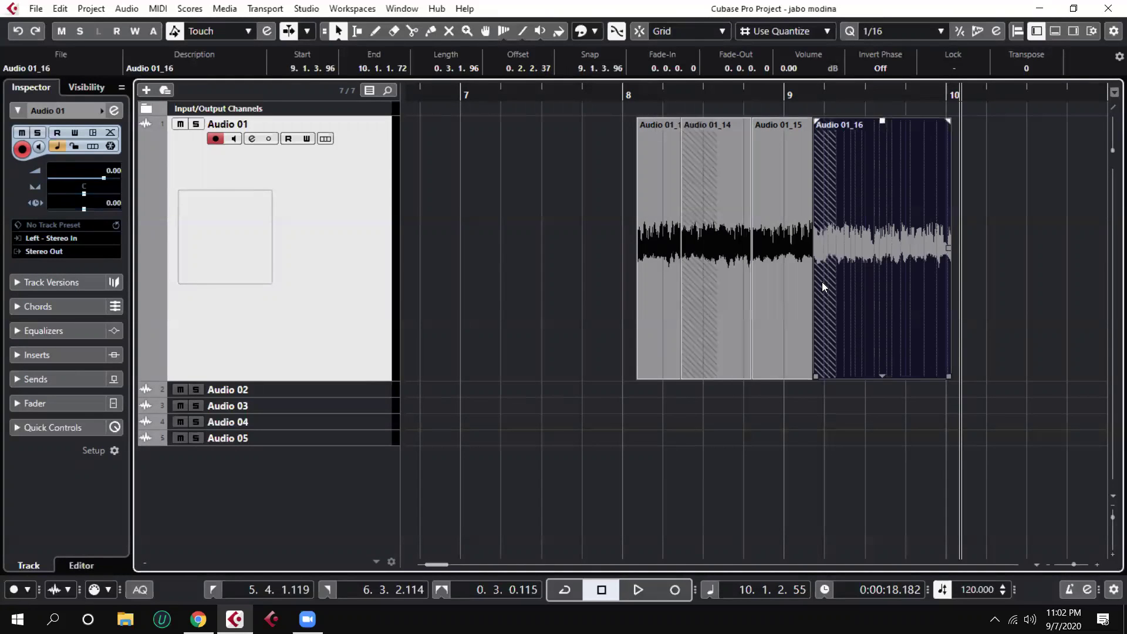
left_click_drag(489, 241, 953, 264)
left_click(571, 263)
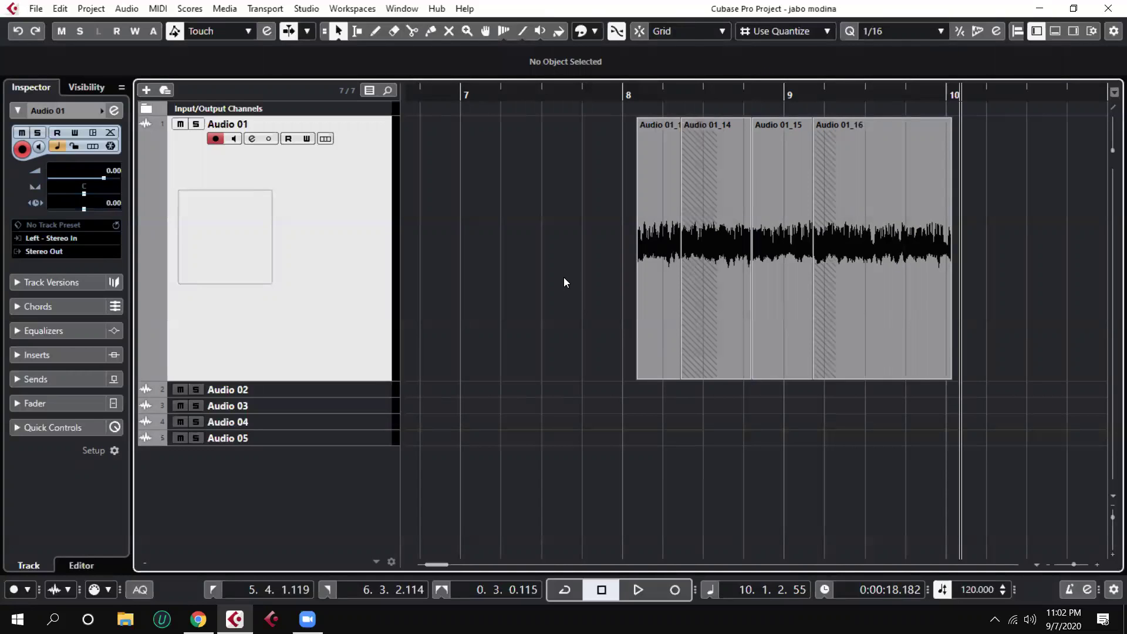
Return to the project start and play through the empty bars to about bar 6, ahead of the clips
key("KP_Subtract")
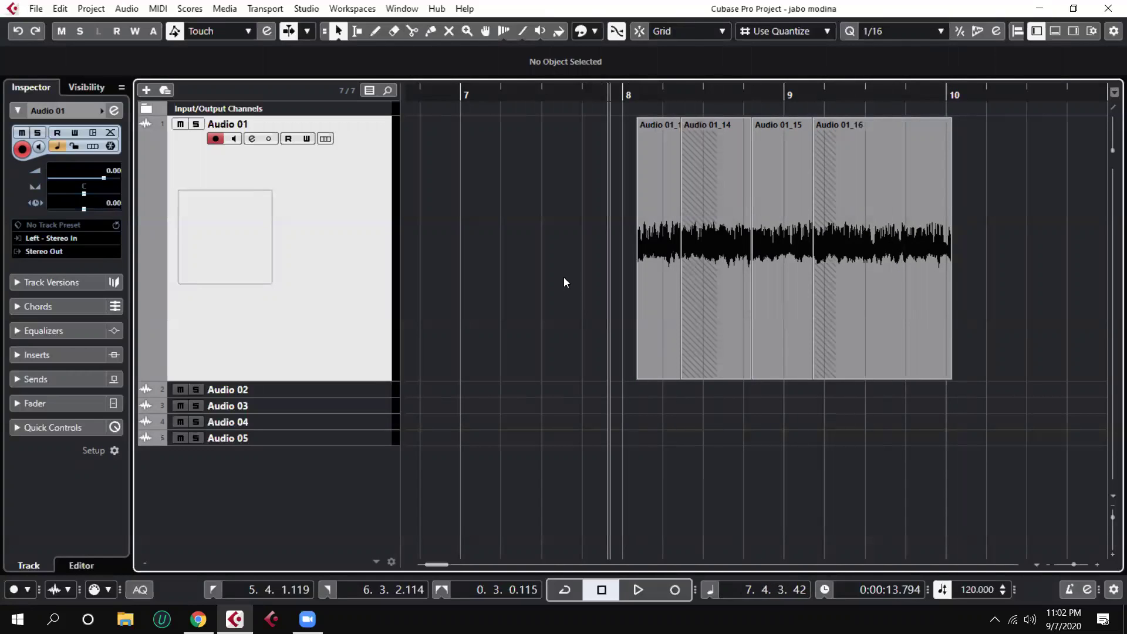
key("KP_Add")
key("KP_Subtract")
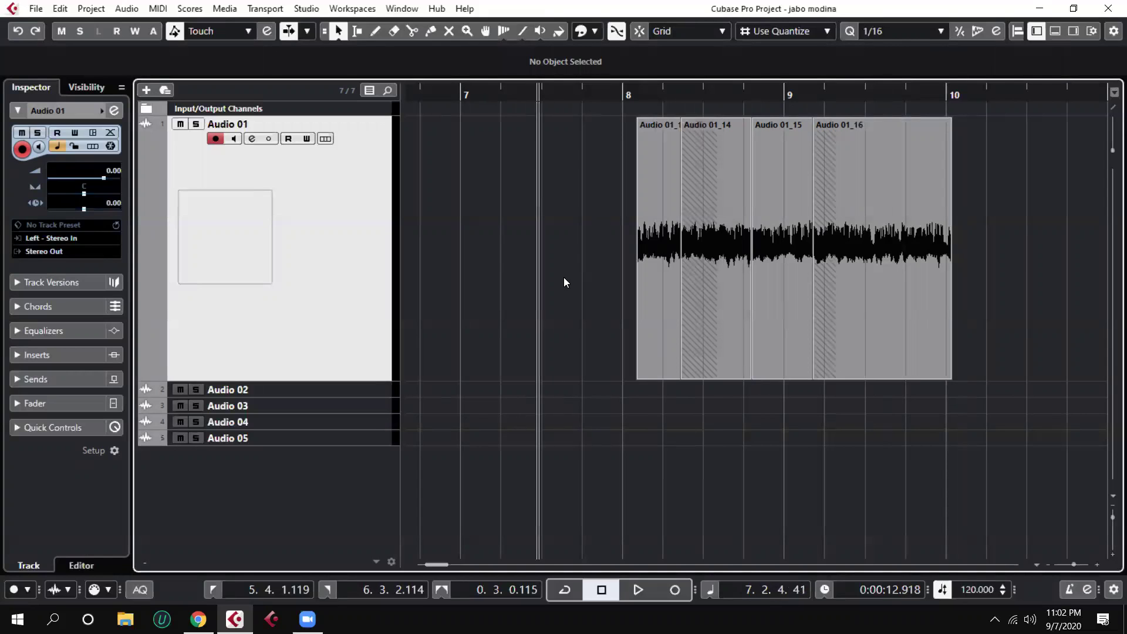
key("KP_Decimal")
key("g")
key("g")
key("g")
key("g")
key("g")
key("g")
key("space")
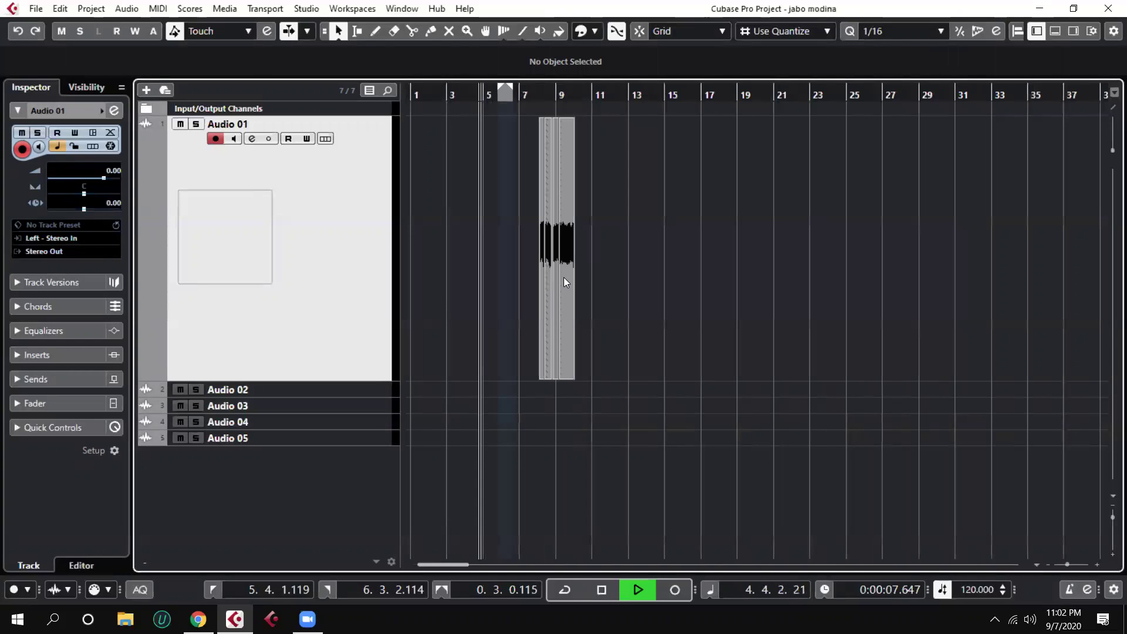
key("h")
key("h")
key("h")
key("h")
key("h")
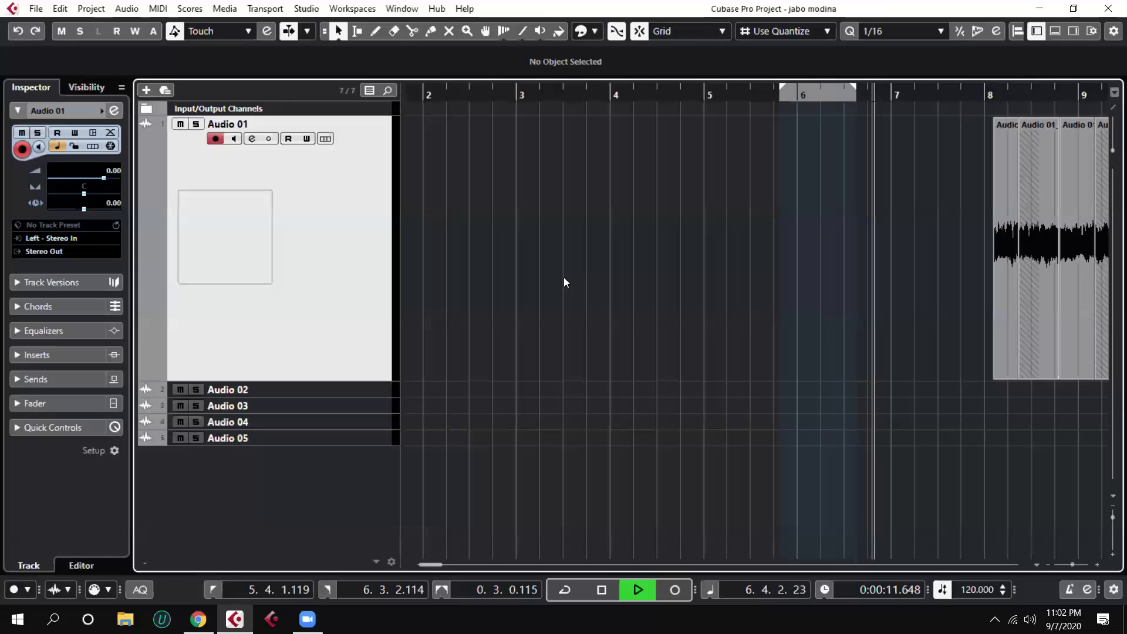
key("space")
Start and stop playback repeatedly around bars 5 and 6 to check where the cursor stays after stopping
key("KP_Subtract")
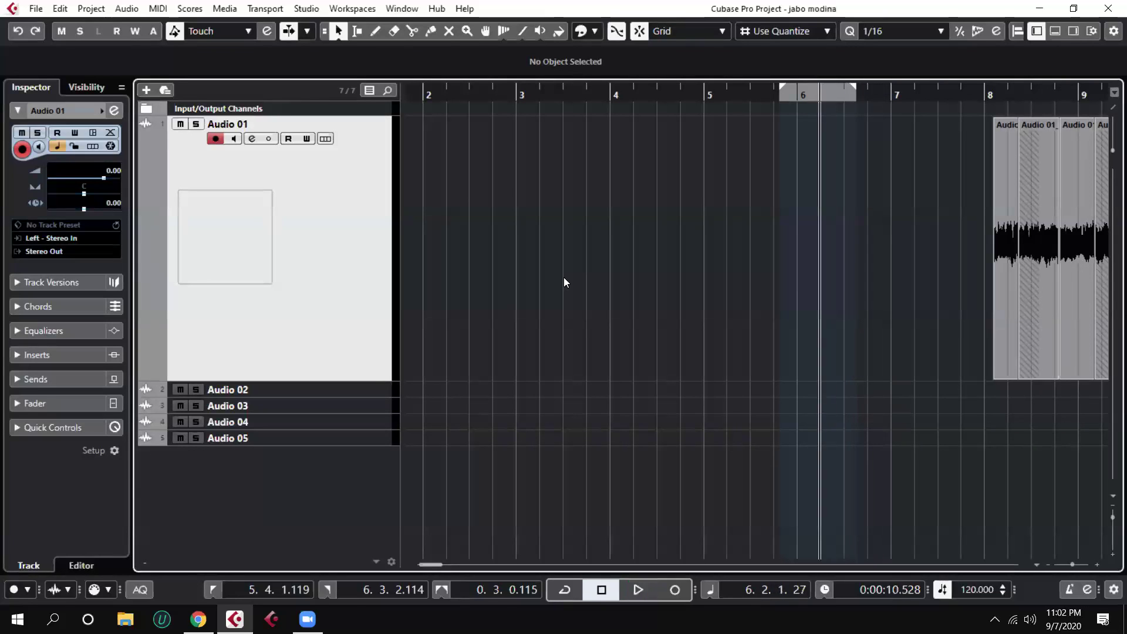
key("space")
key("space")
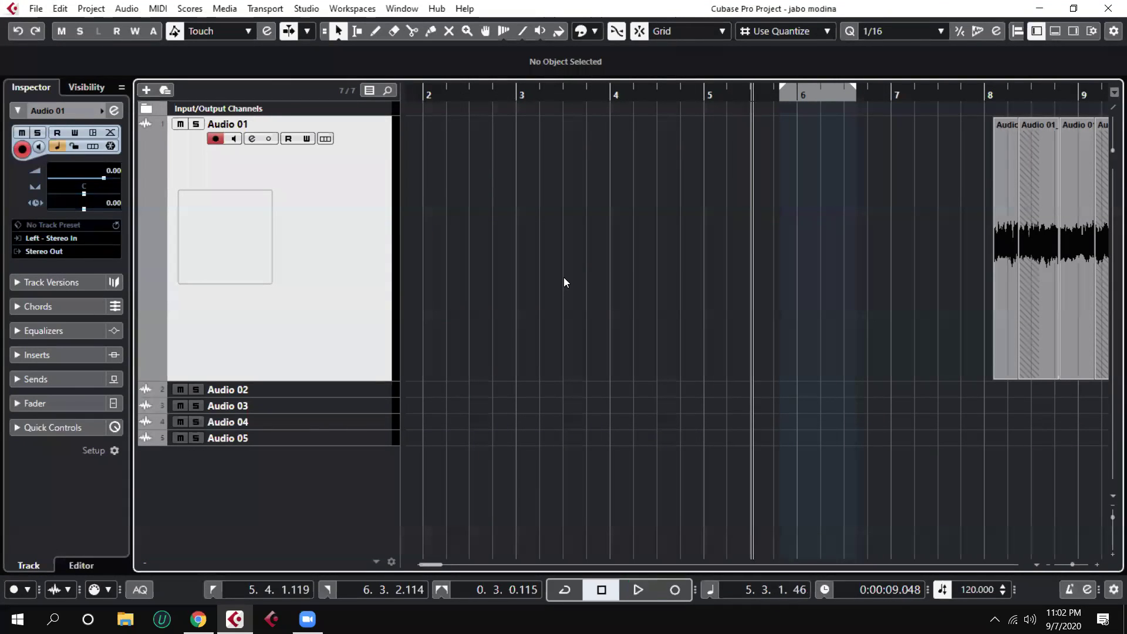
key("space")
key("space")
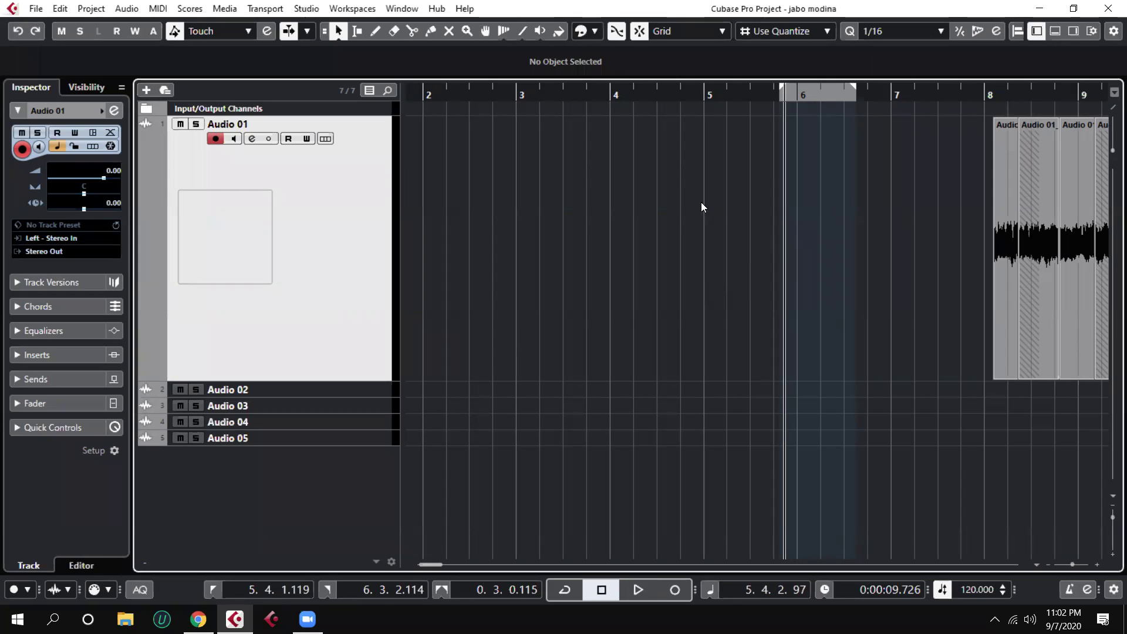
Enable Return to Start Position on Stop in the Transport preferences and apply the change
left_click(35, 9)
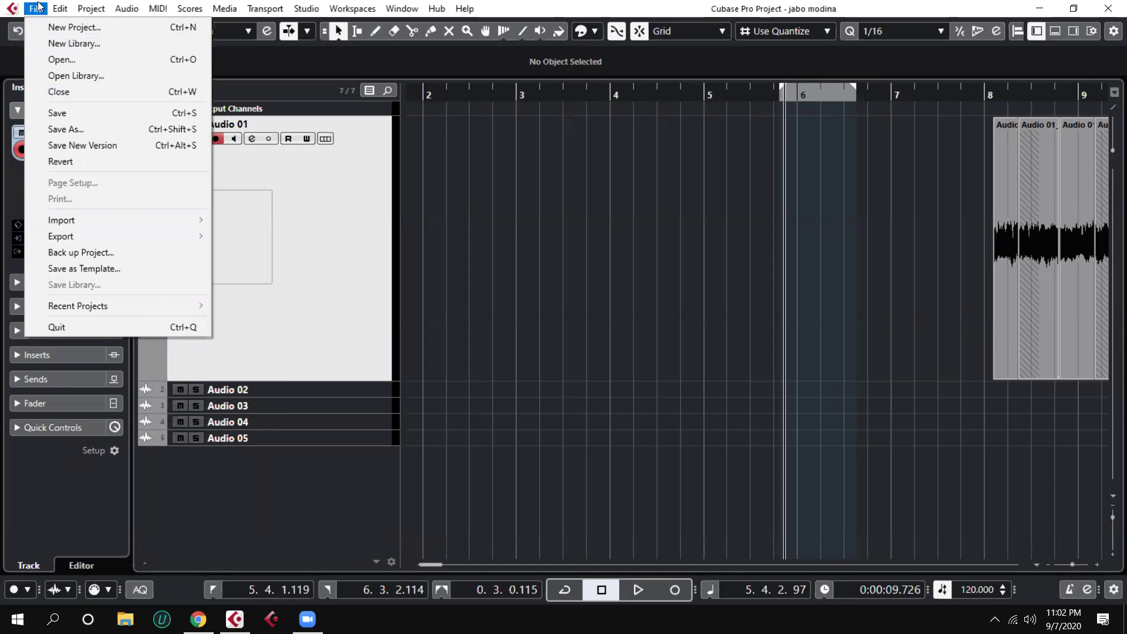
mouse_move(59, 10)
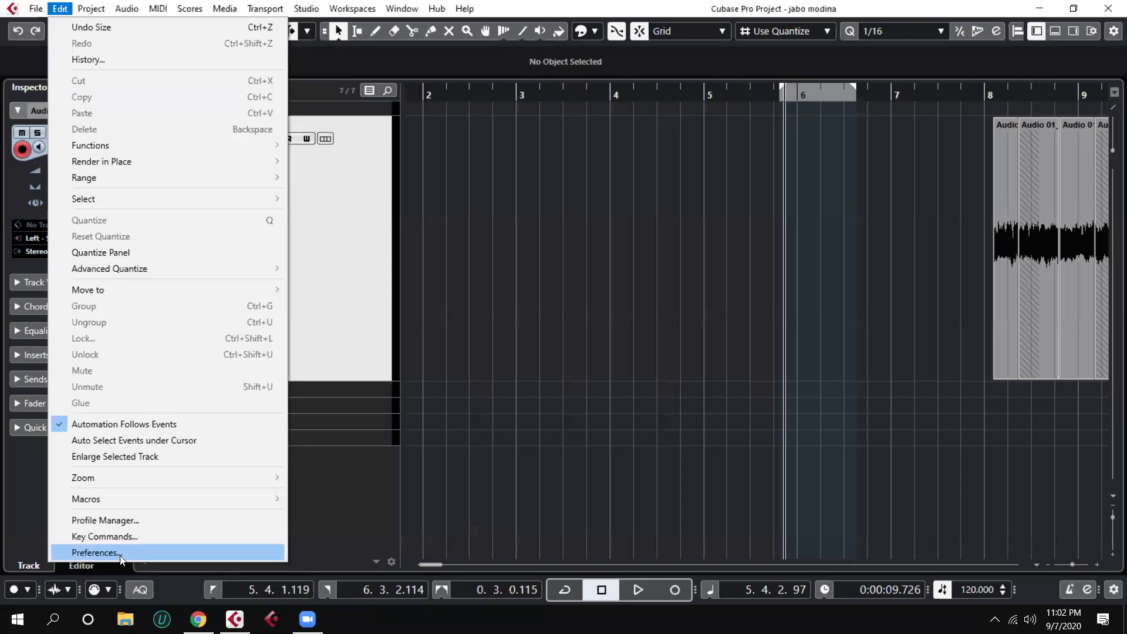
left_click(95, 553)
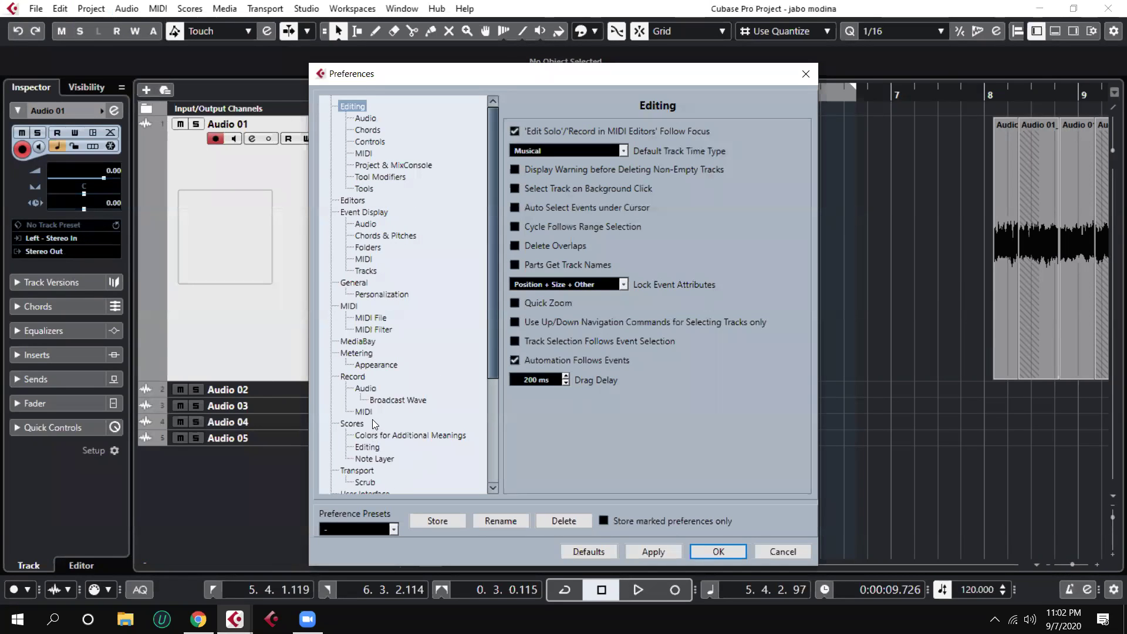
scroll(423, 336, "down", 5)
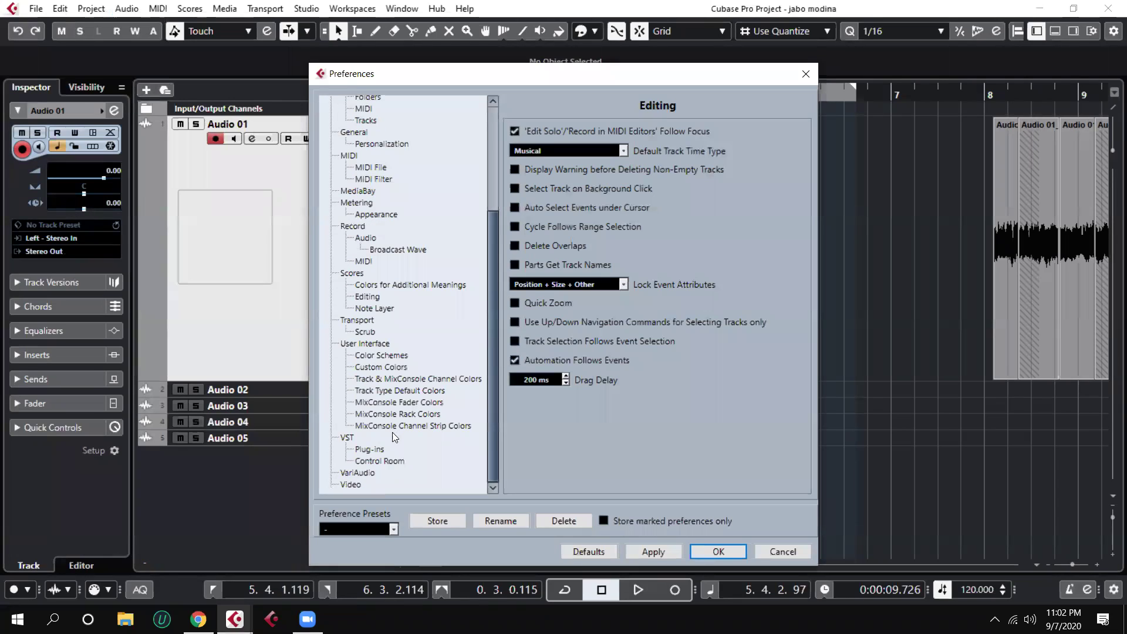
left_click(371, 319)
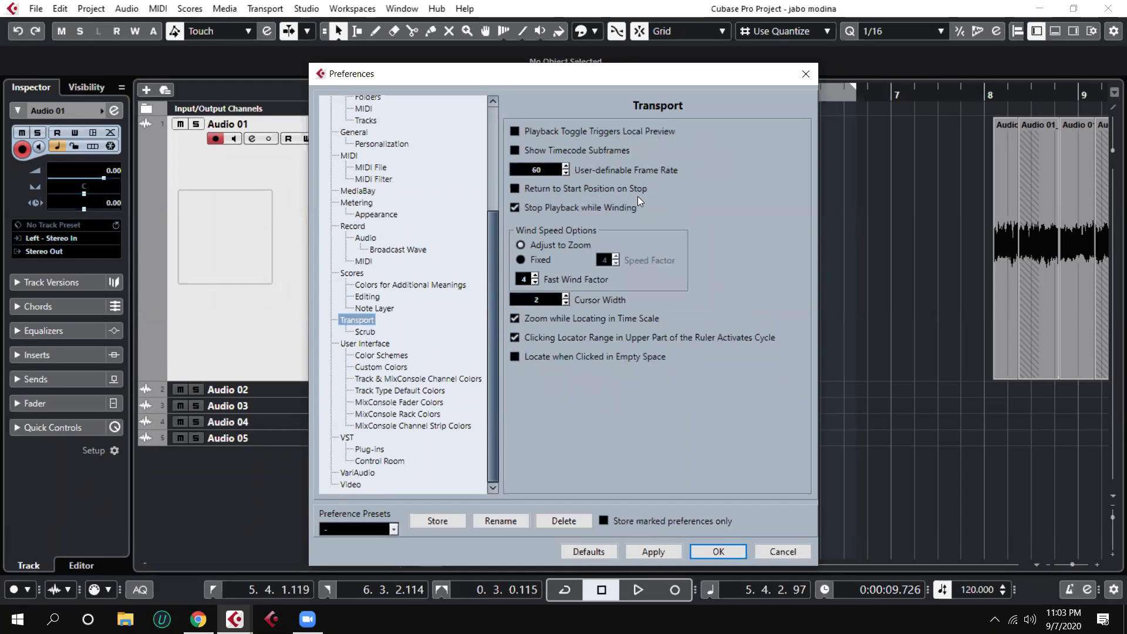
left_click(513, 190)
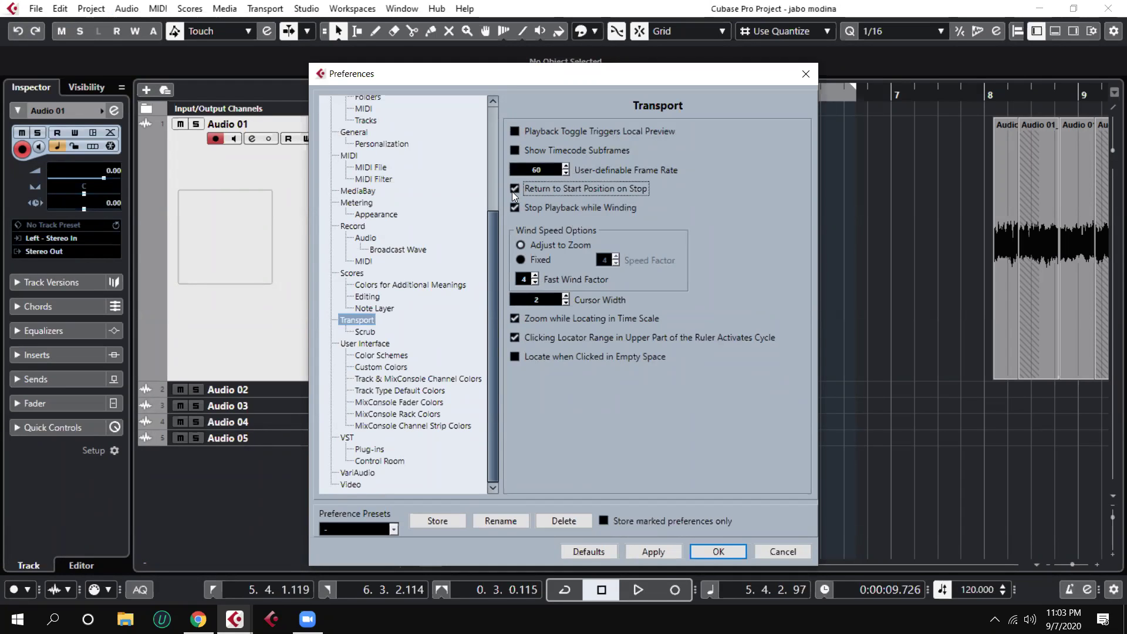
left_click(727, 550)
Play from about 4.1.2.47 and stop to check where the cursor goes with the new preference
key("KP_Subtract")
key("space")
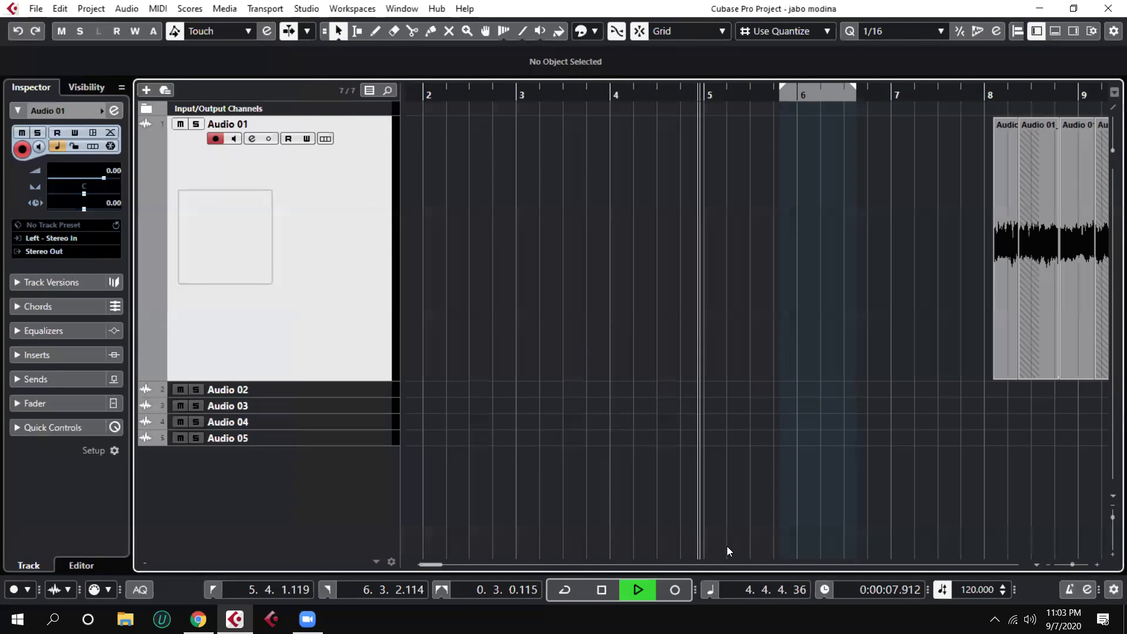
key("space")
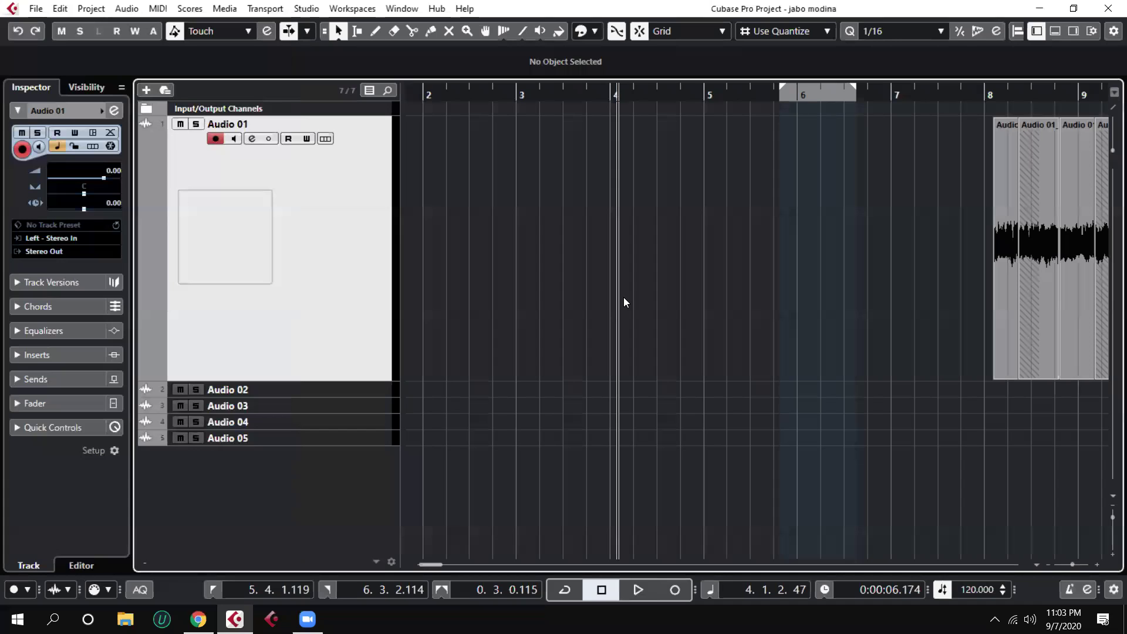
Record two test takes on Audio 01 from 4.1.2.47, ending at about 6.2.3.24 and 5.2.3.76, and remove each one
key("KP_Multiply")
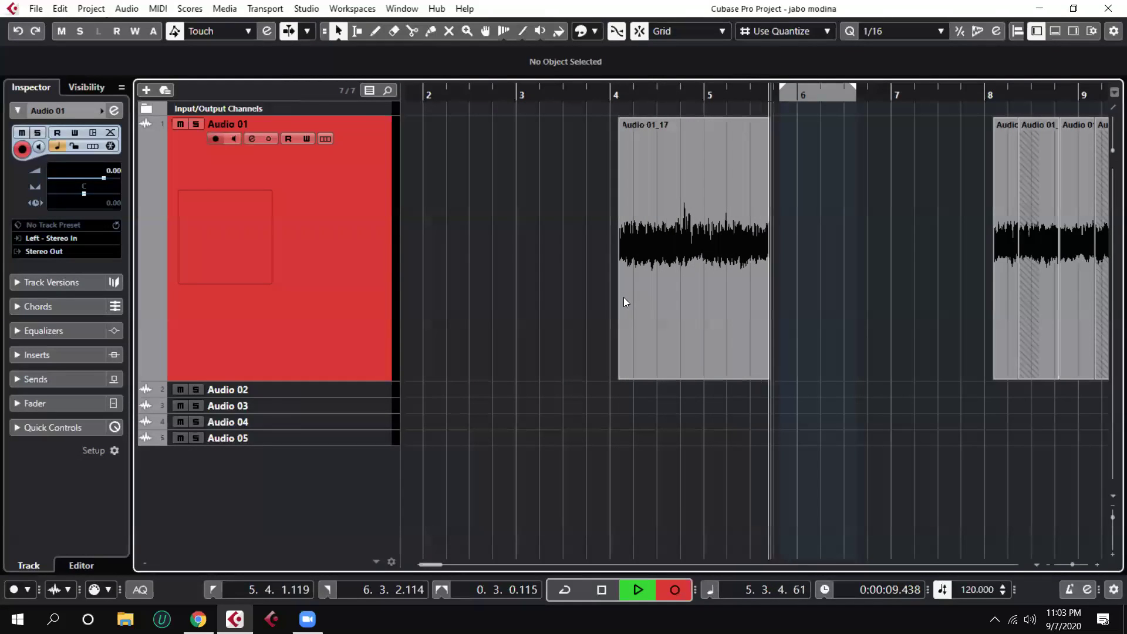
key("space")
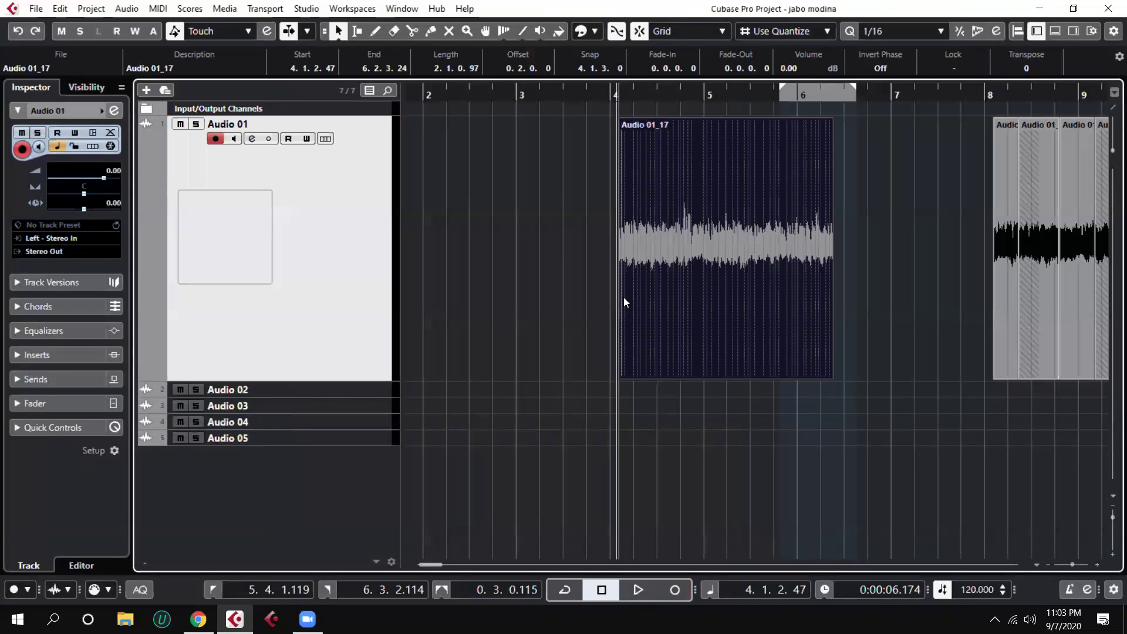
key("Delete")
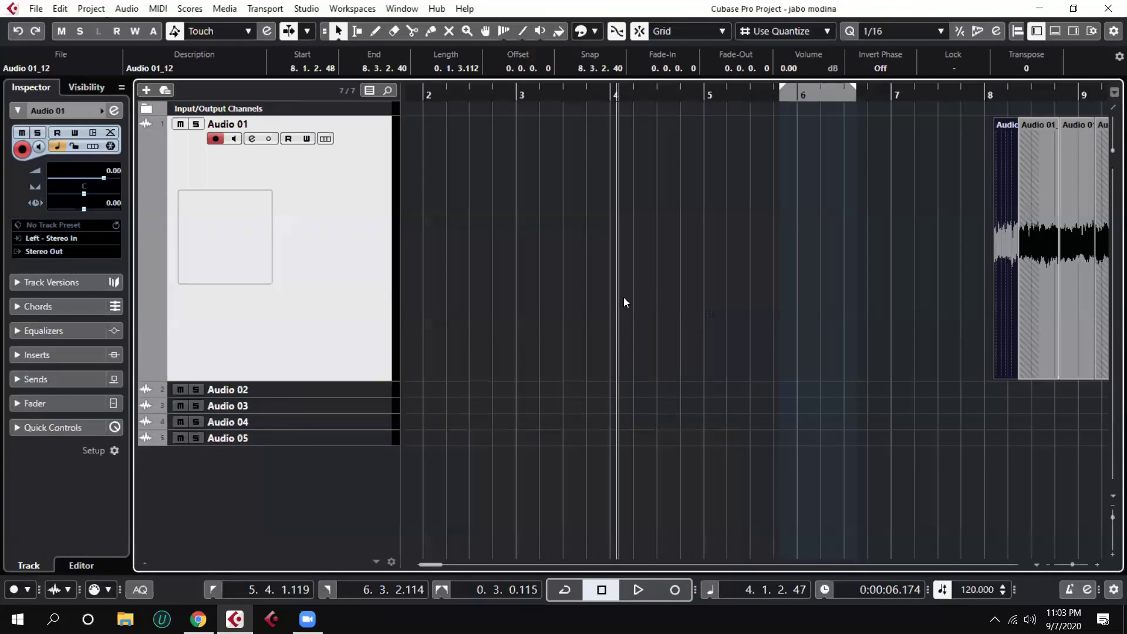
key("KP_Multiply")
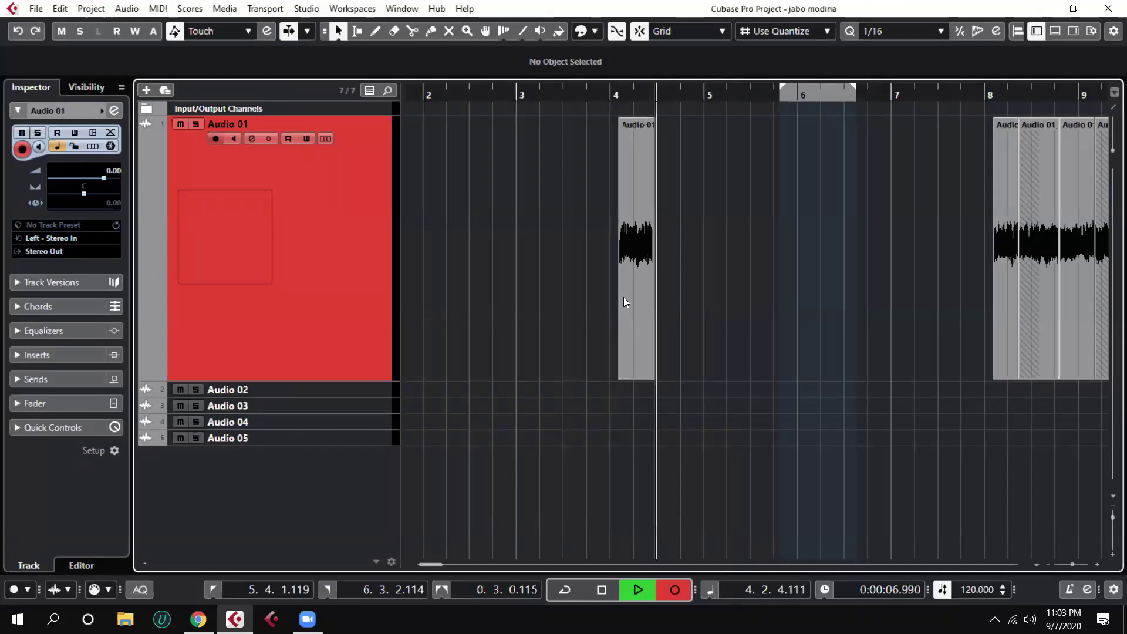
key("space")
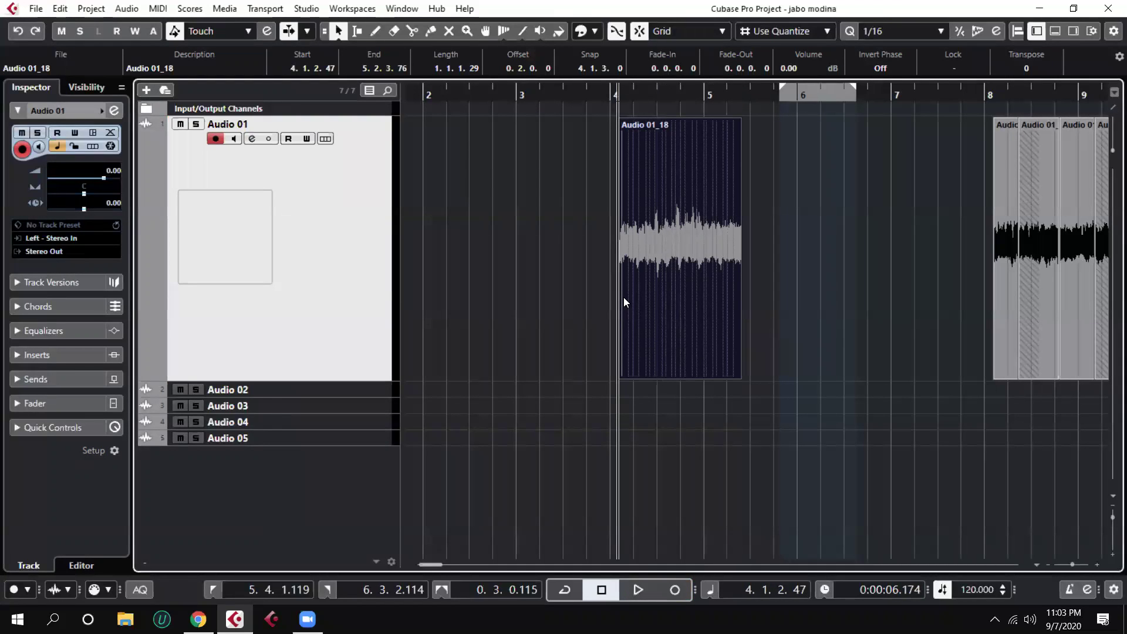
key("ctrl+z")
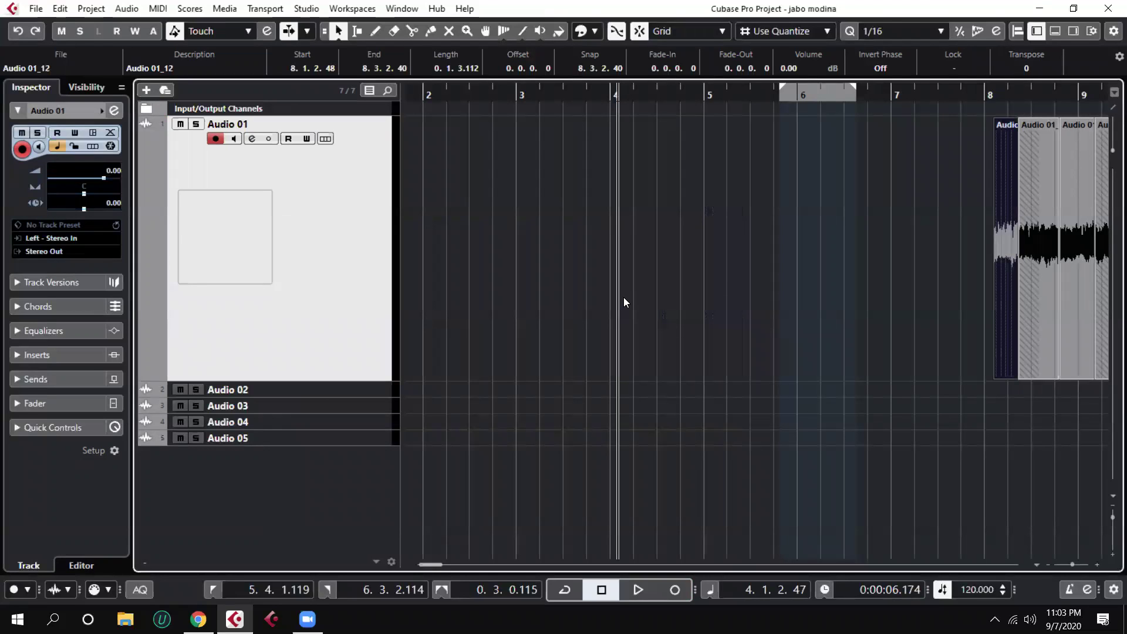
Record a take on Audio 01 from 4.1.2.47 to about 7.1.4.75, ending the recording while playback continues, and stop playback
key("KP_Multiply")
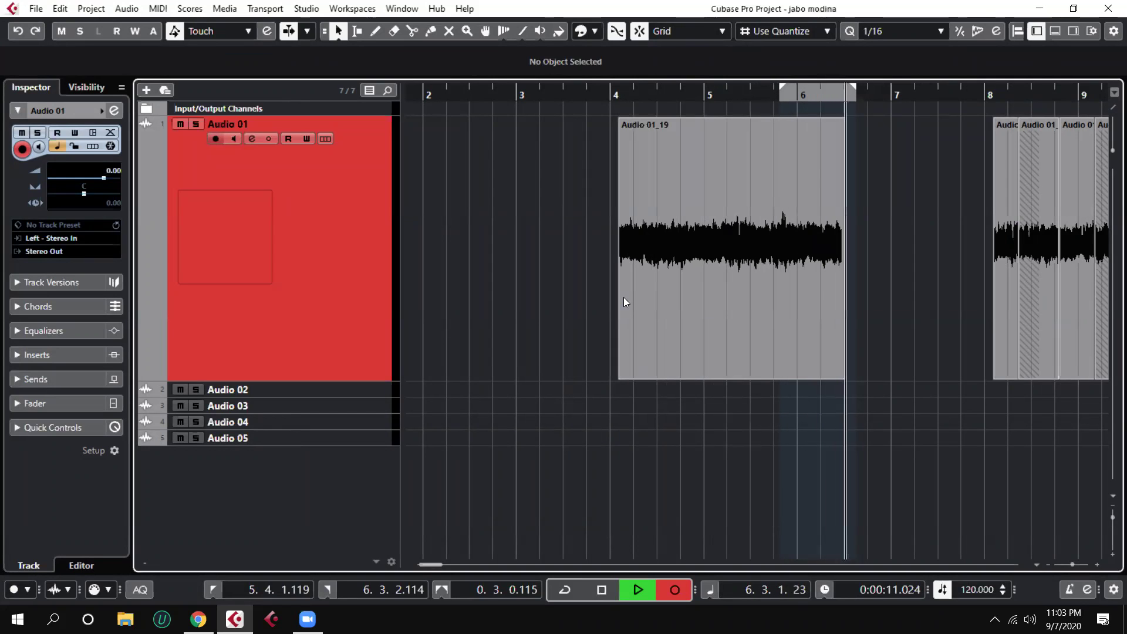
key("KP_Multiply")
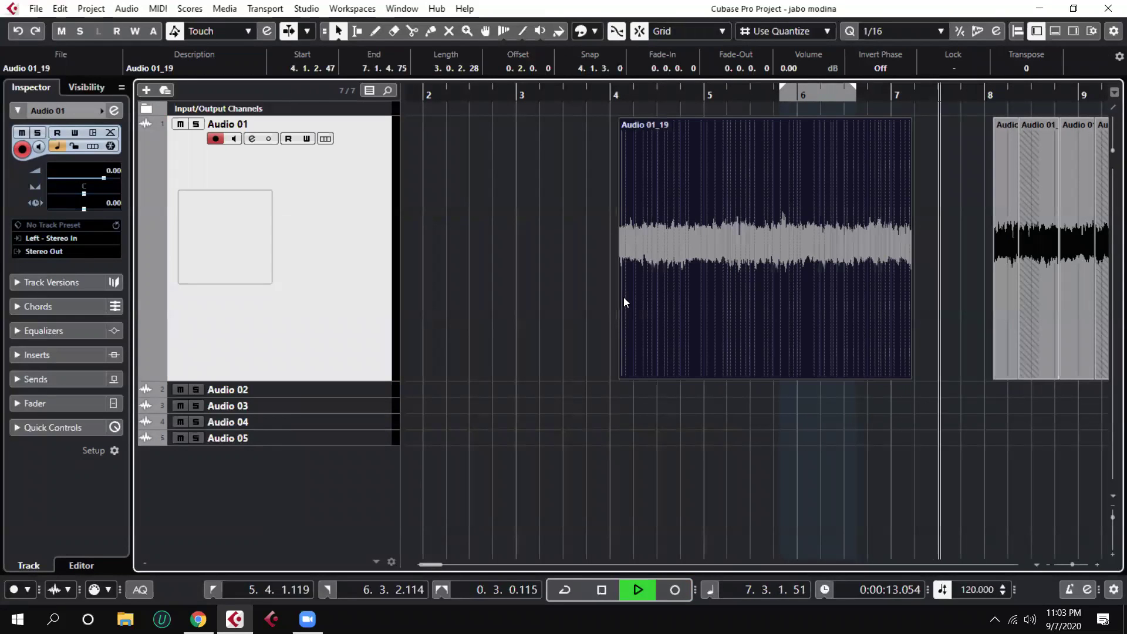
key("space")
Wind the cursor back and forth over the new take, ending at about 6.3.1.111
key("KP_Subtract")
key("KP_Add")
key("KP_Subtract")
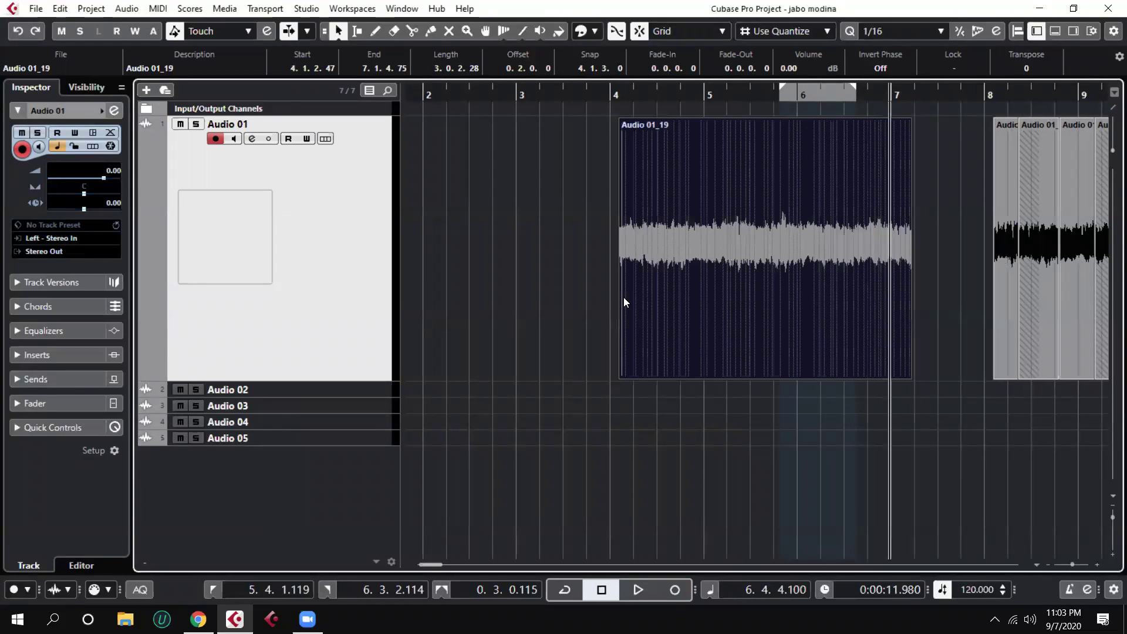
key("KP_Subtract")
key("KP_Add")
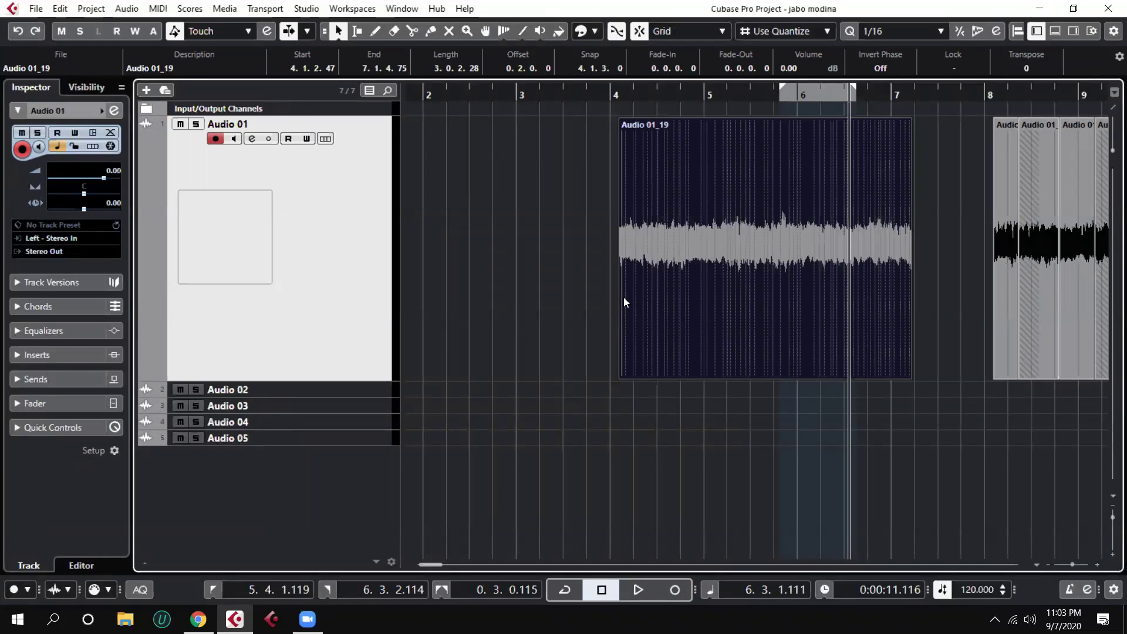
Delete all the clips on Audio 01 and wind the cursor to about 3.3.2.99
key("g")
key("g")
key("g")
key("g")
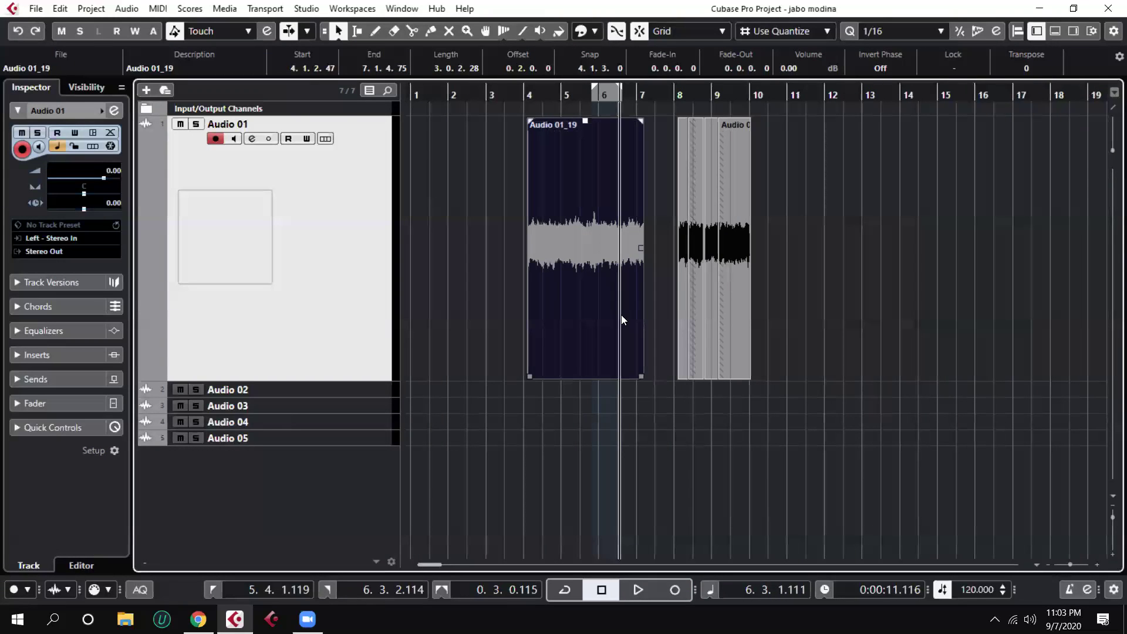
left_click(441, 224)
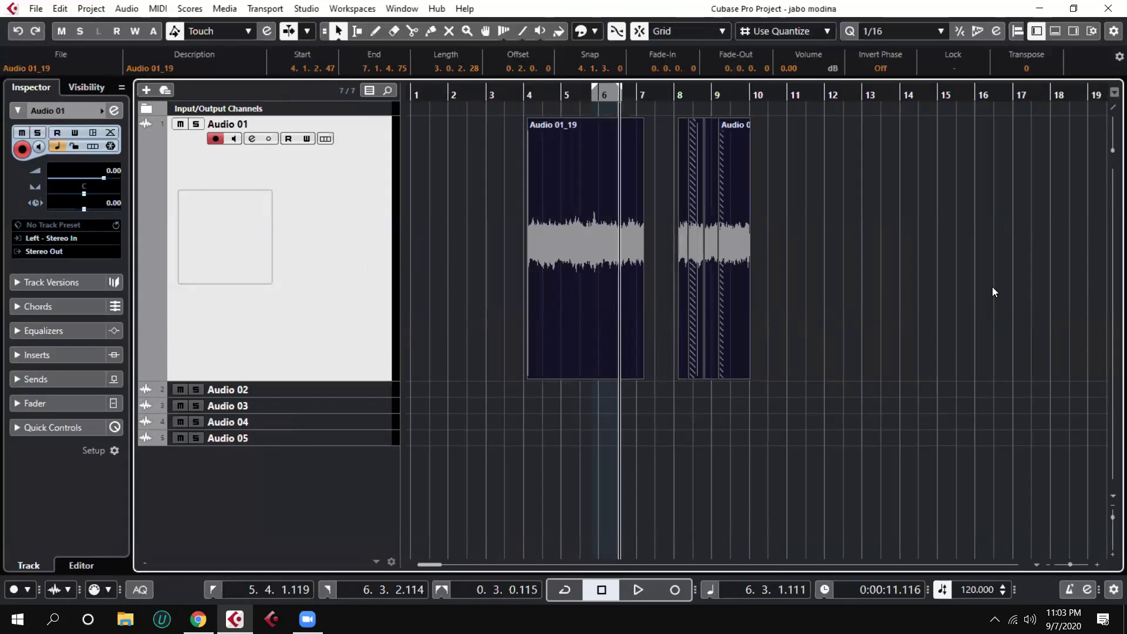
key("Delete")
key("KP_Add")
key("KP_Subtract")
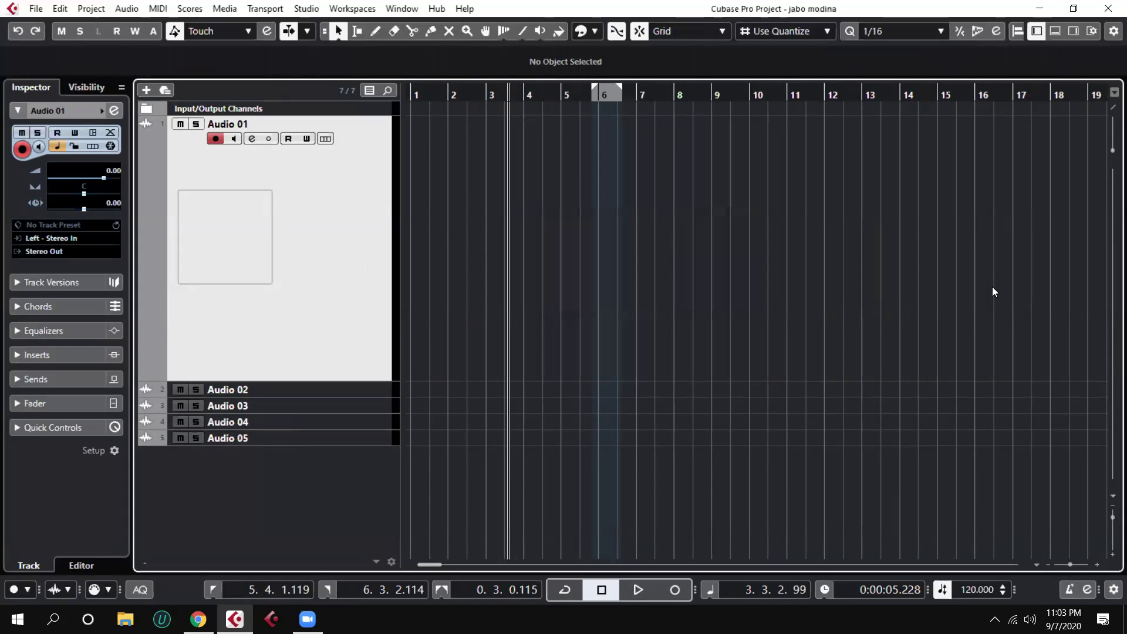
Open the channel settings of Audio 01 and compare its Inserts and Strip sections
left_click(253, 140)
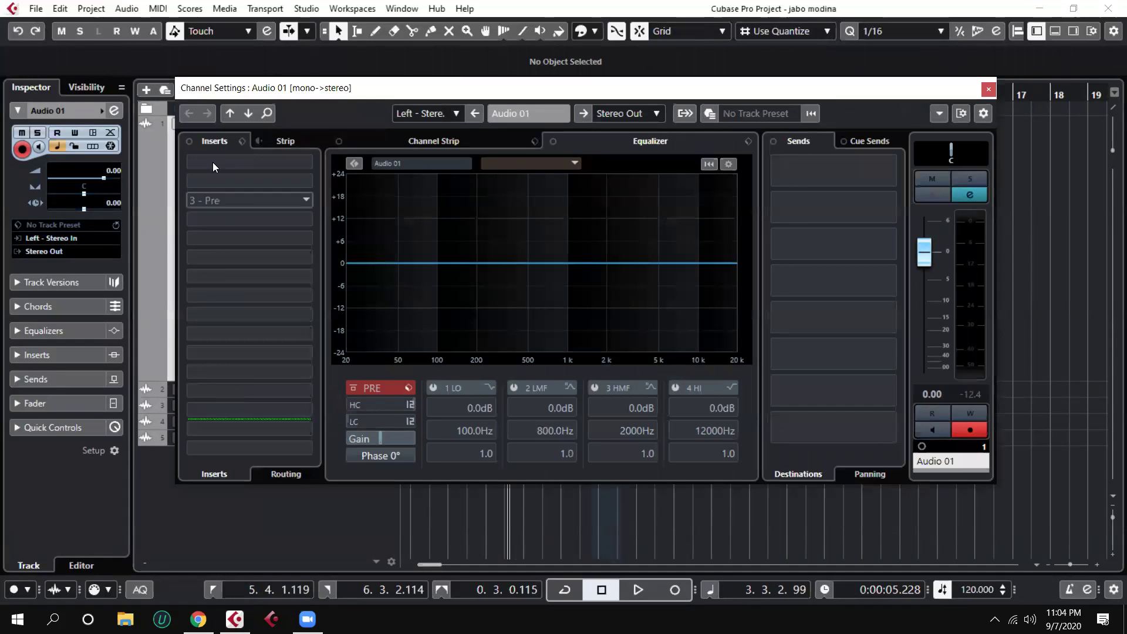
left_click(286, 141)
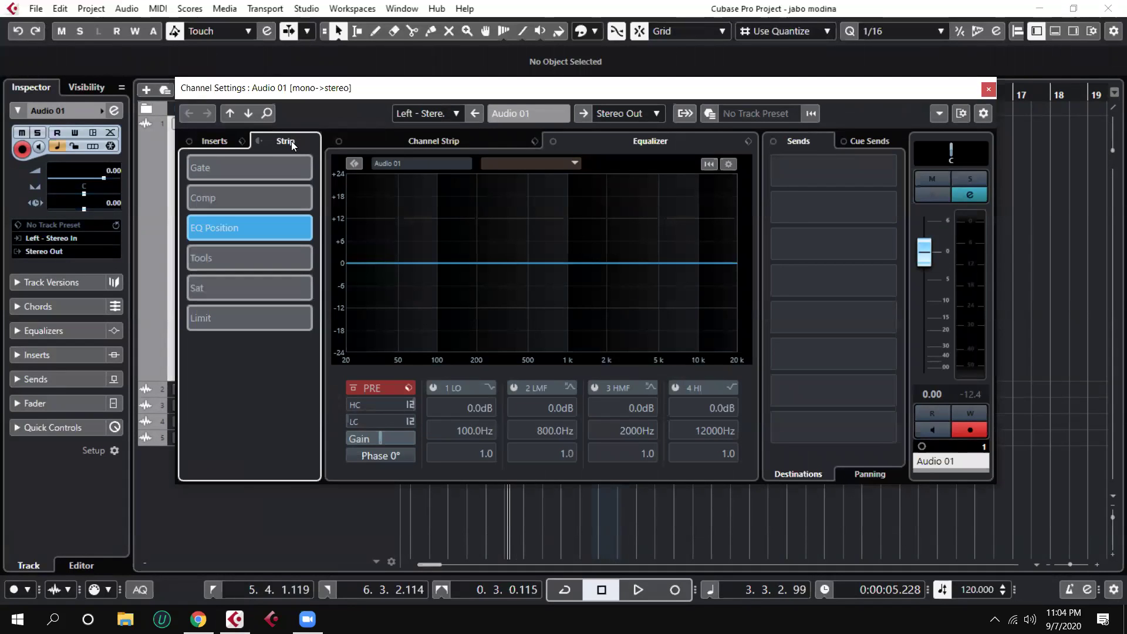
left_click(215, 141)
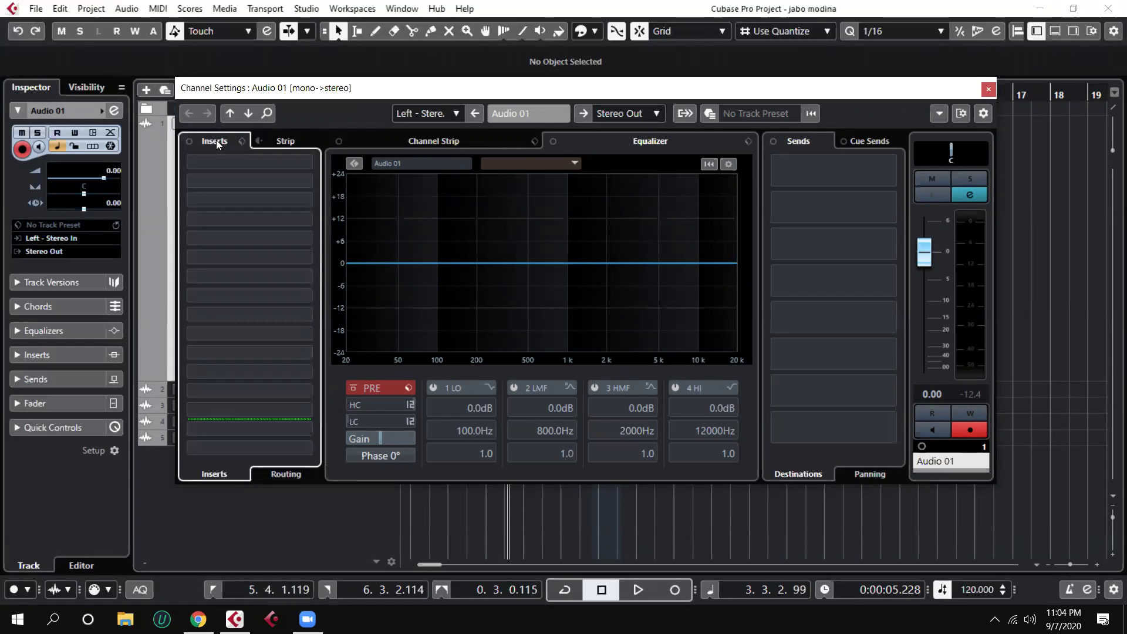
left_click(287, 141)
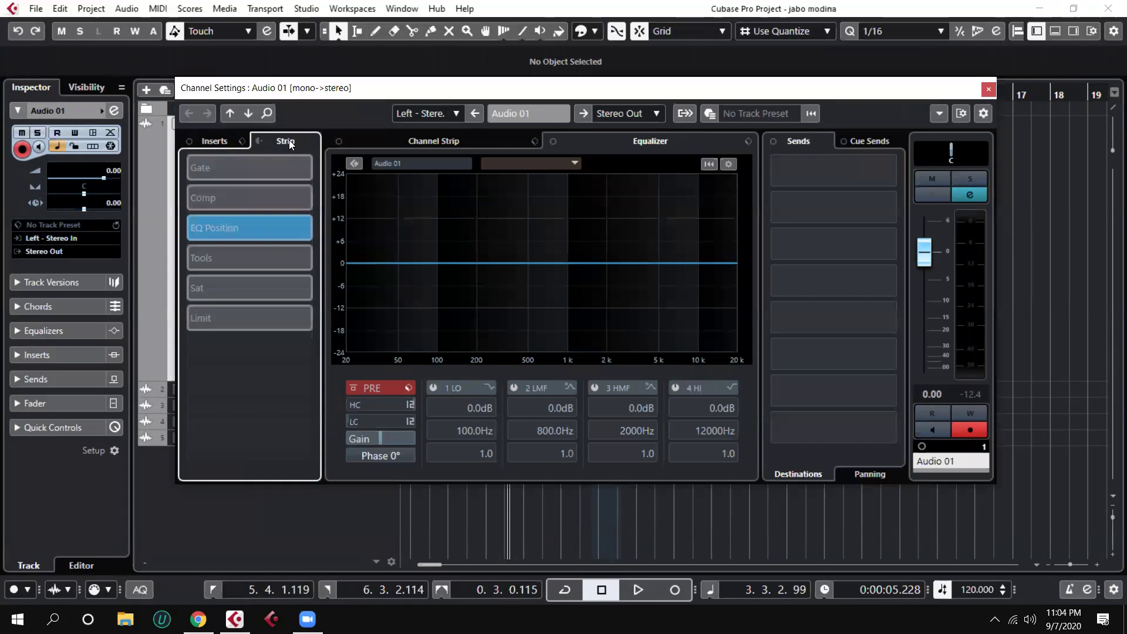
left_click(216, 141)
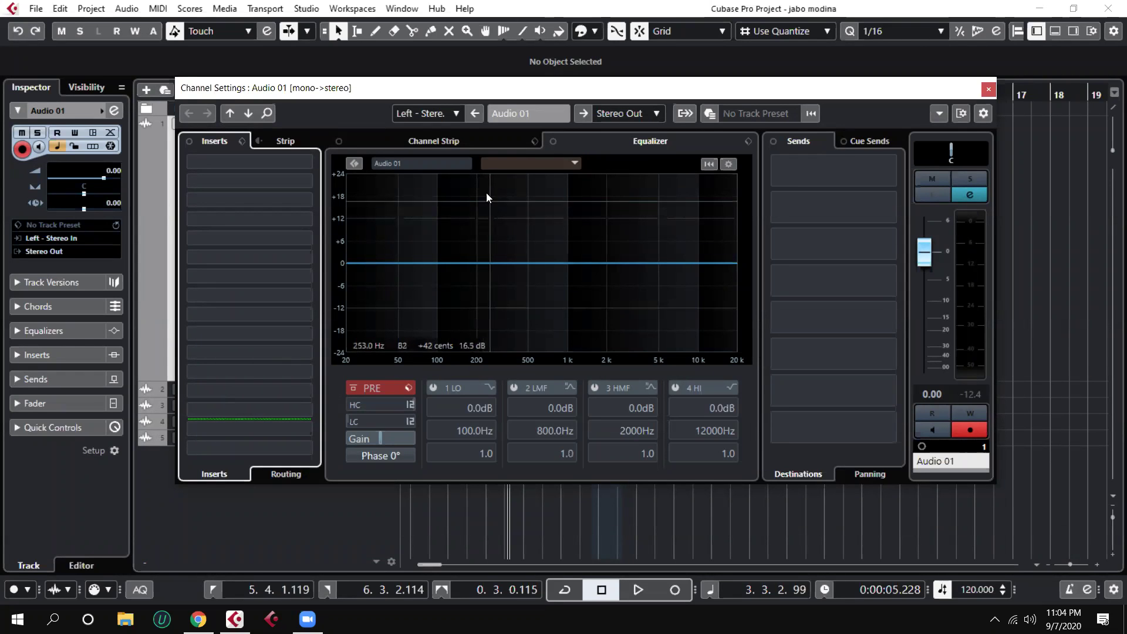
Examine the Channel Strip, Equalizer, Sends and Cue Sends sections of the Audio 01 channel
left_click(470, 141)
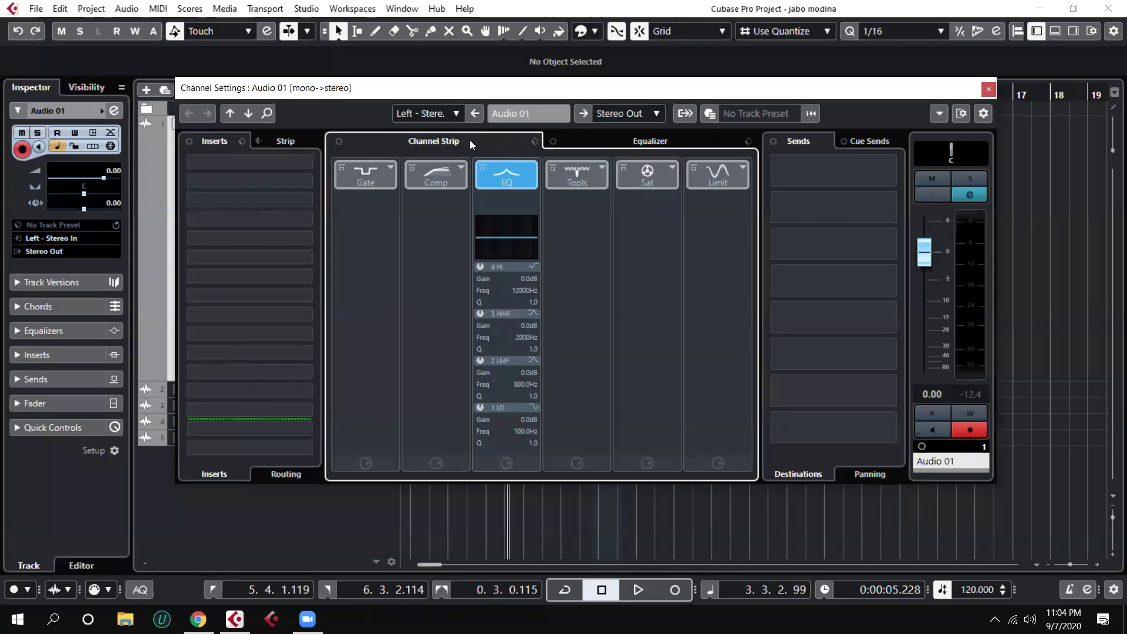
left_click(644, 142)
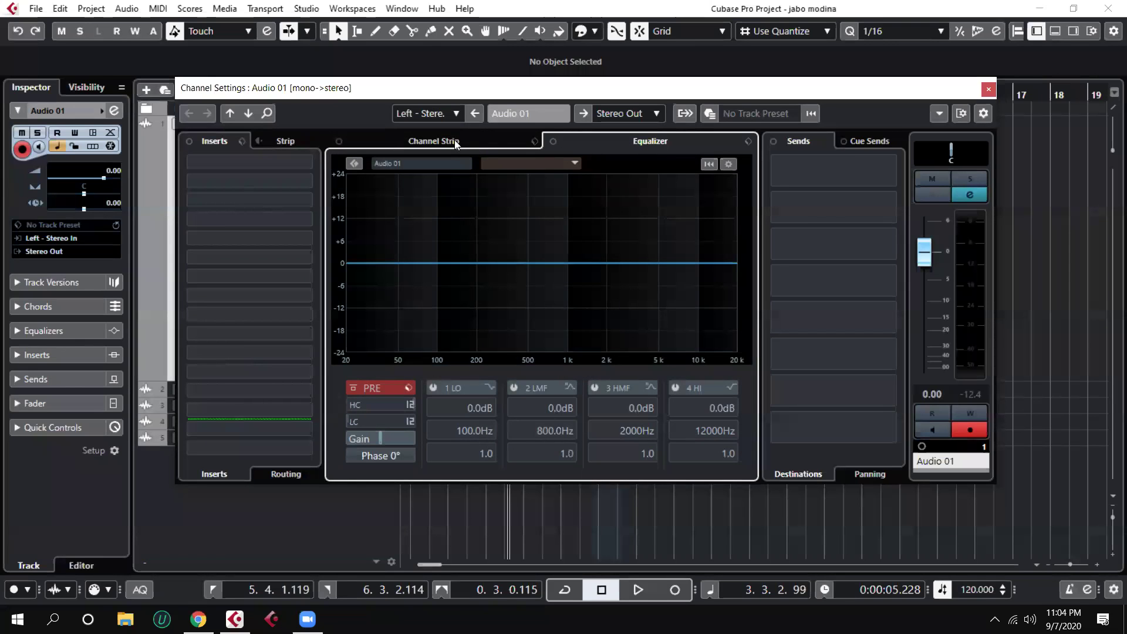
left_click(454, 139)
left_click(646, 141)
left_click(869, 141)
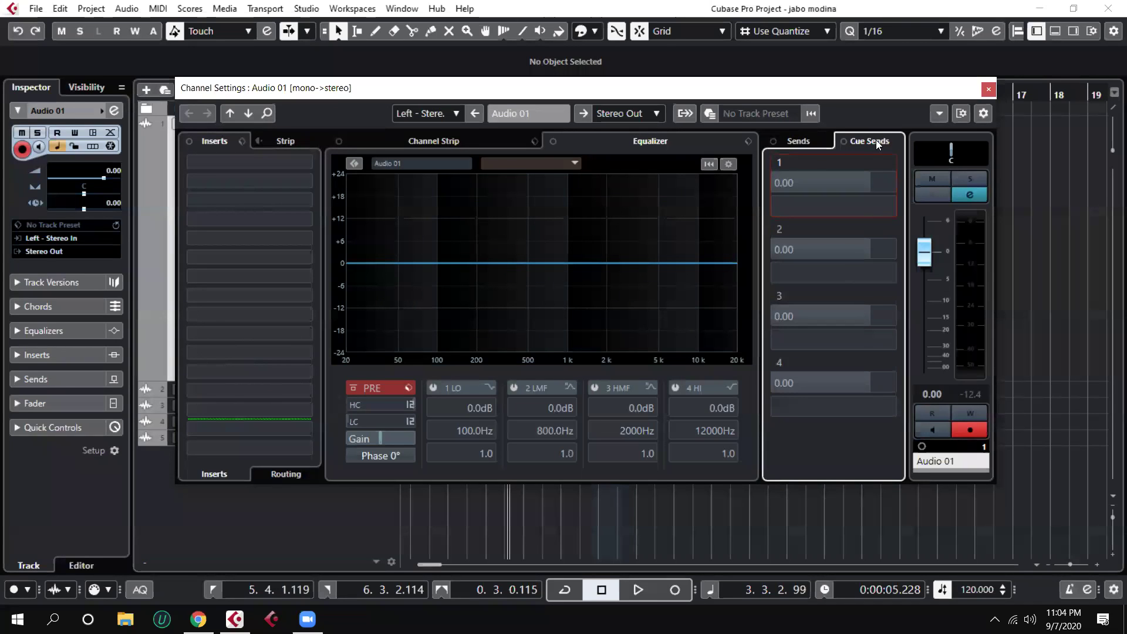
left_click(814, 143)
left_click(882, 140)
left_click(795, 141)
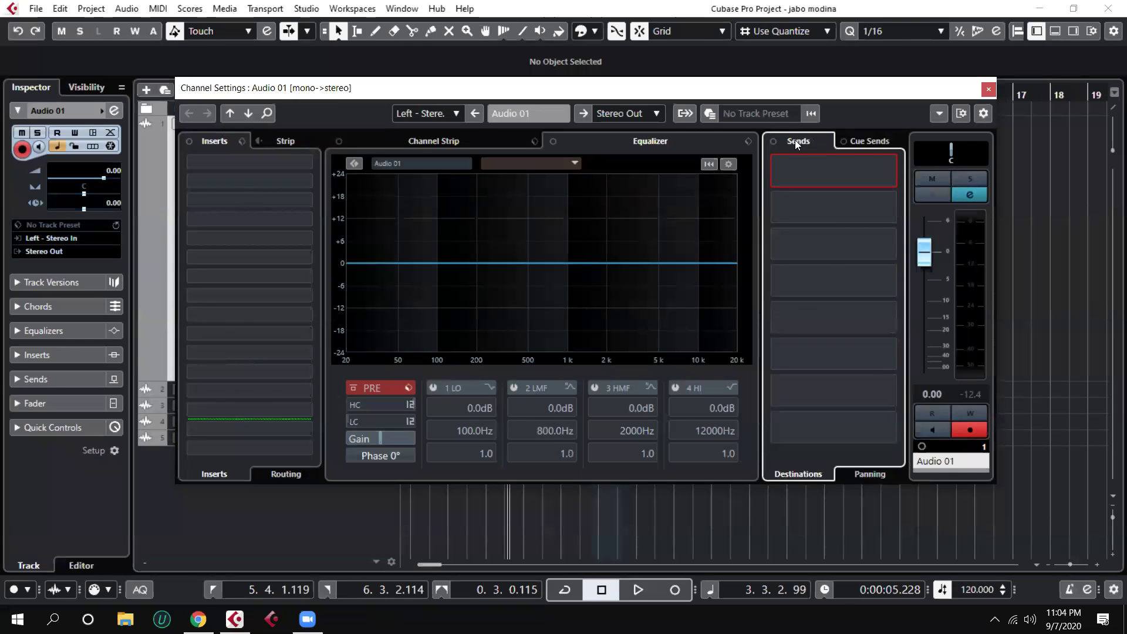
Try the CLA Bass Mono/Stereo plug-in in the first insert slot of Audio 01 and reset the slot to No Effect
left_click(283, 163)
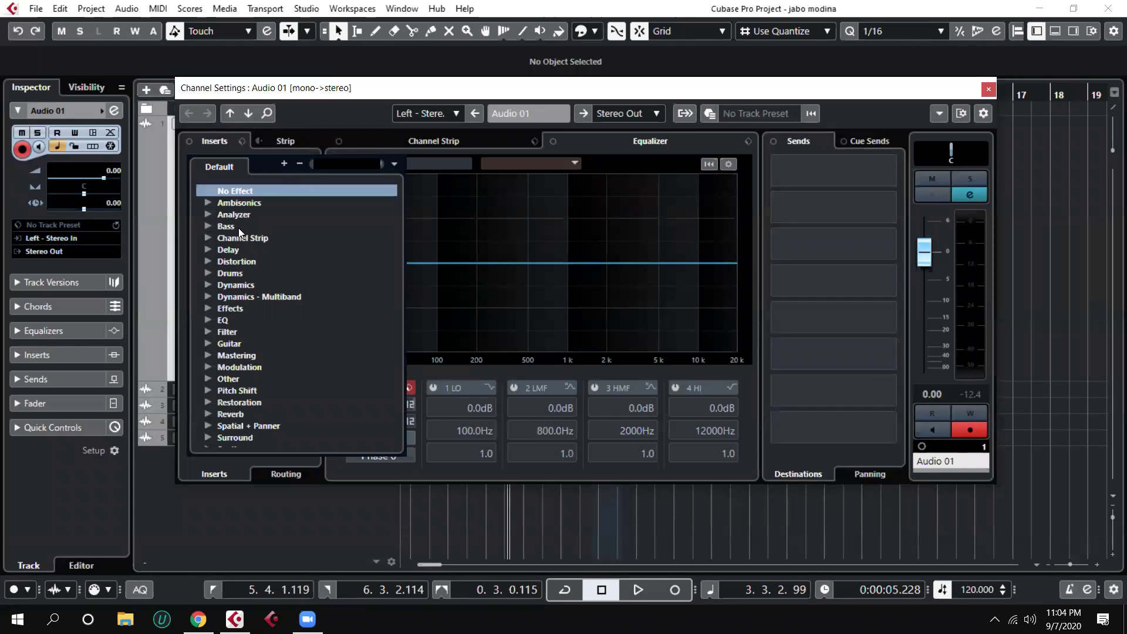
left_click(352, 83)
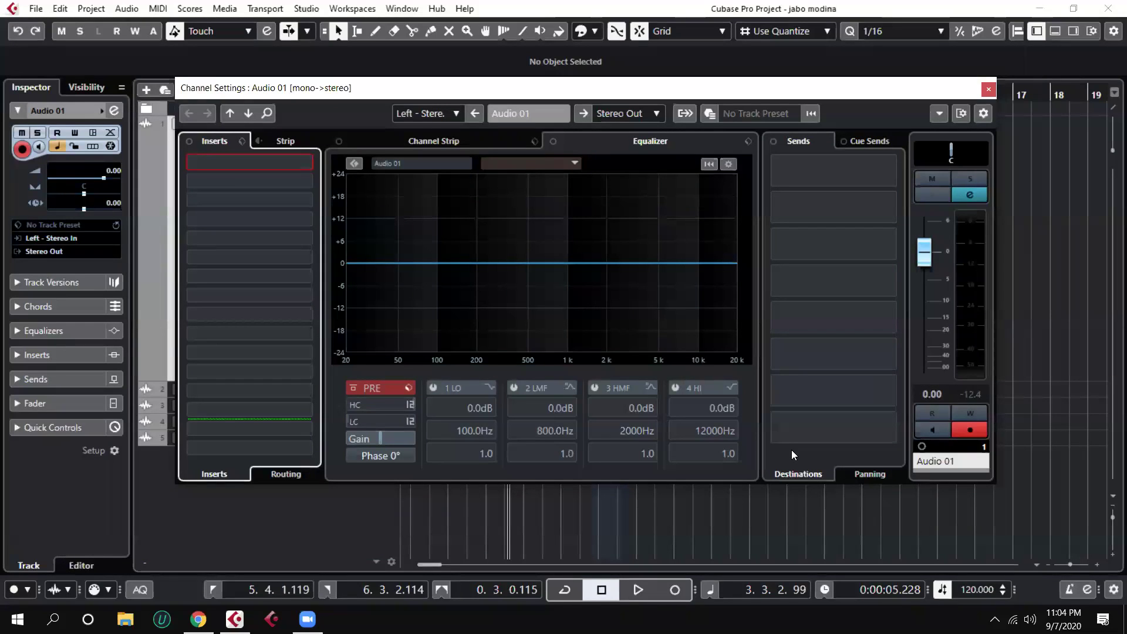
left_click(265, 158)
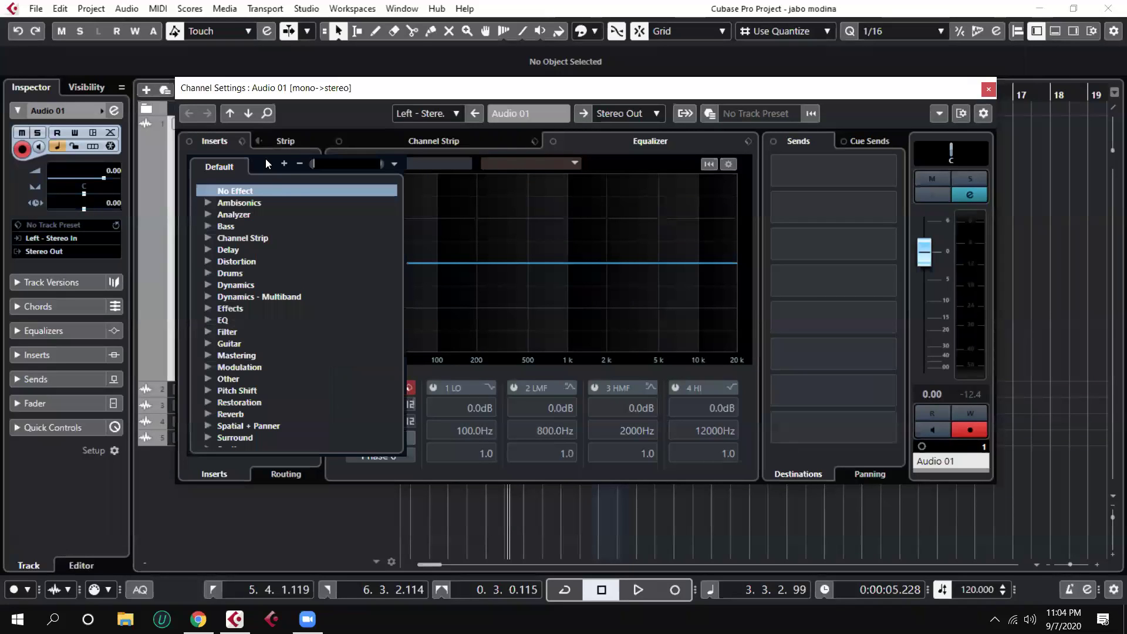
left_click(238, 227)
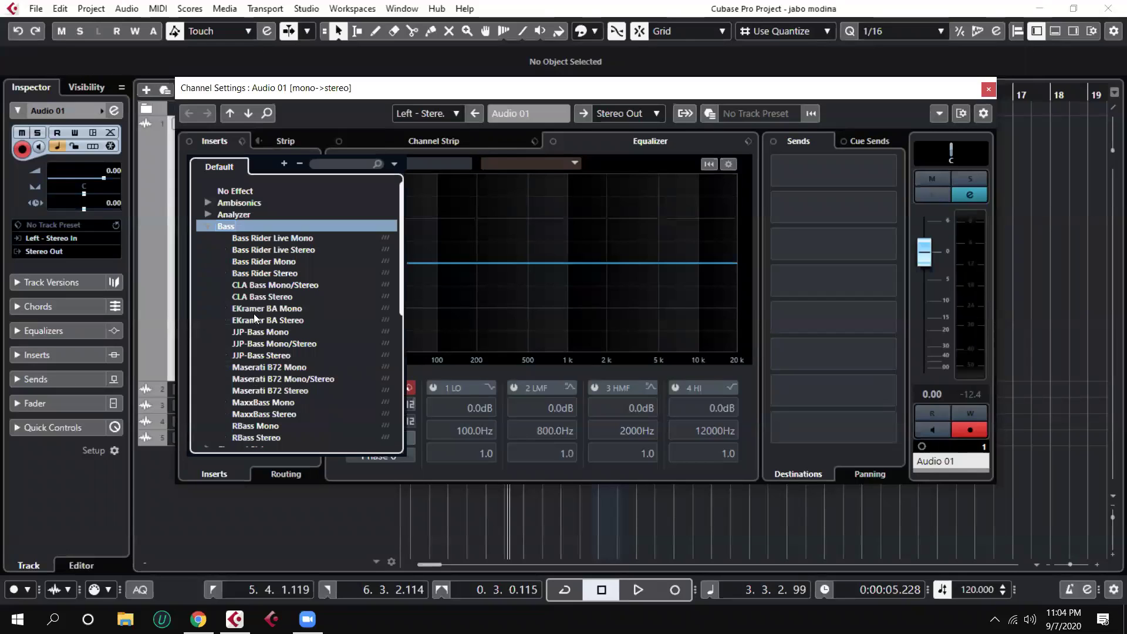
left_click(269, 287)
left_click(270, 292)
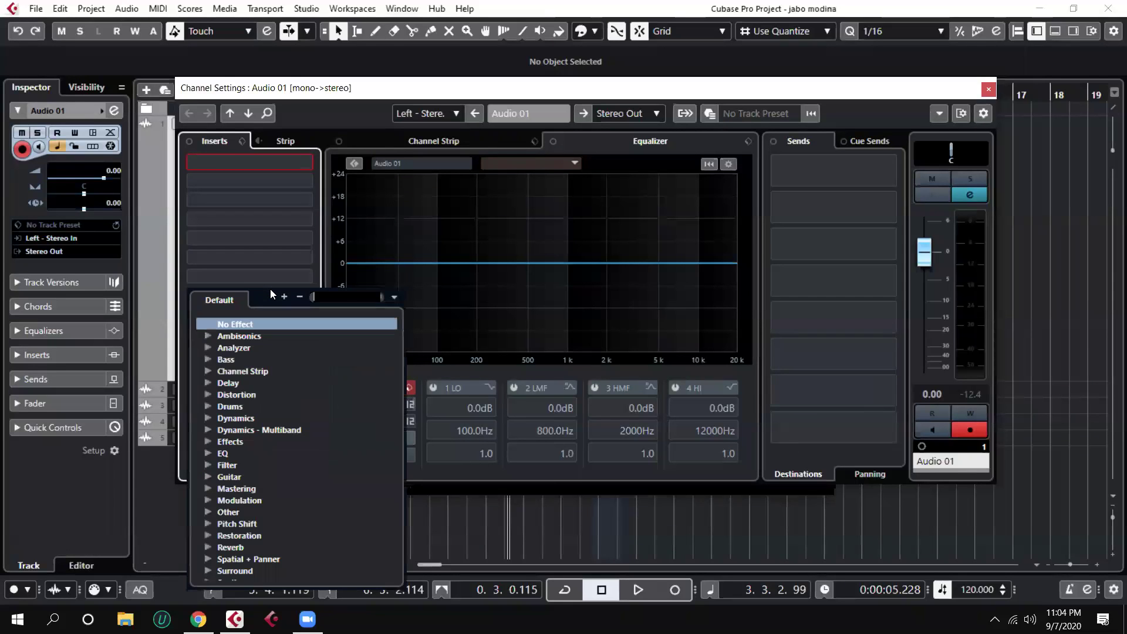
left_click(298, 93)
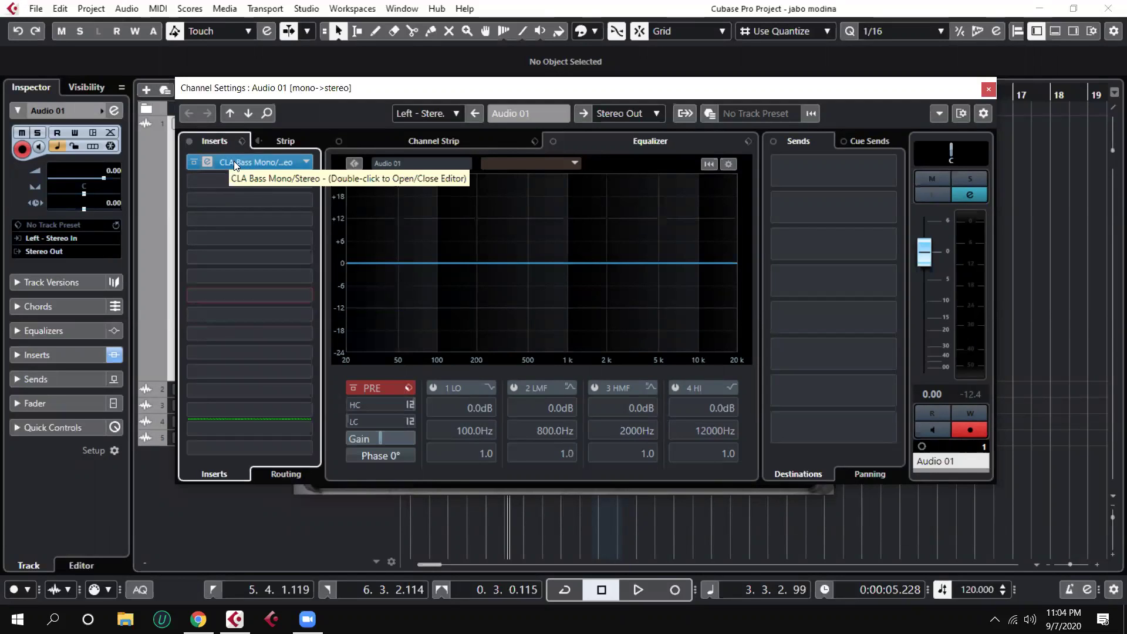
left_click(309, 161)
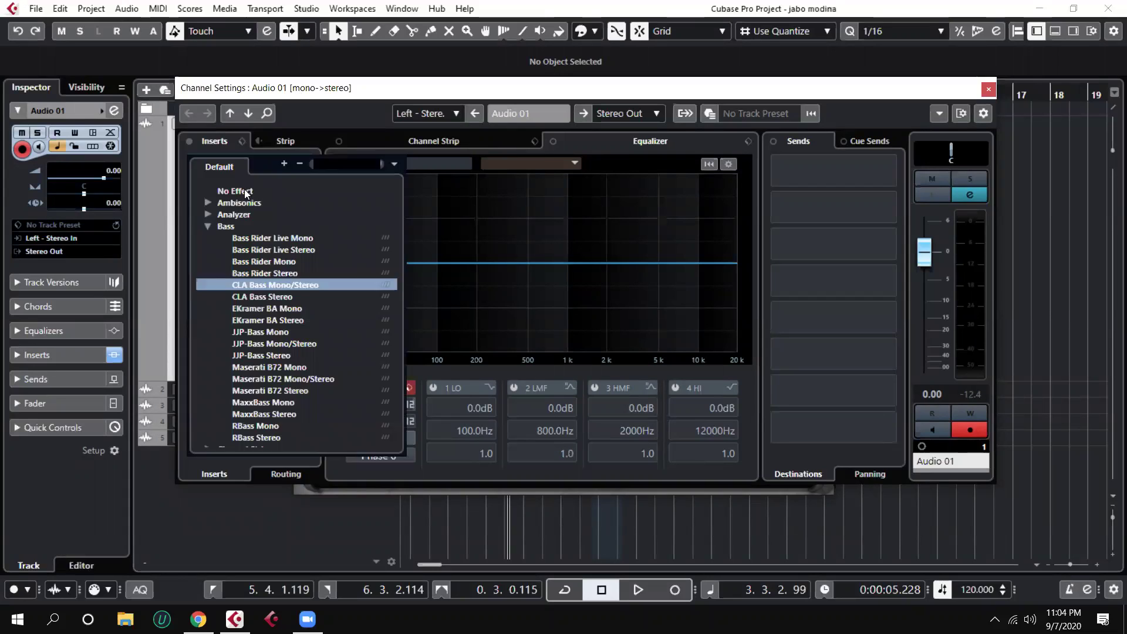
left_click(245, 192)
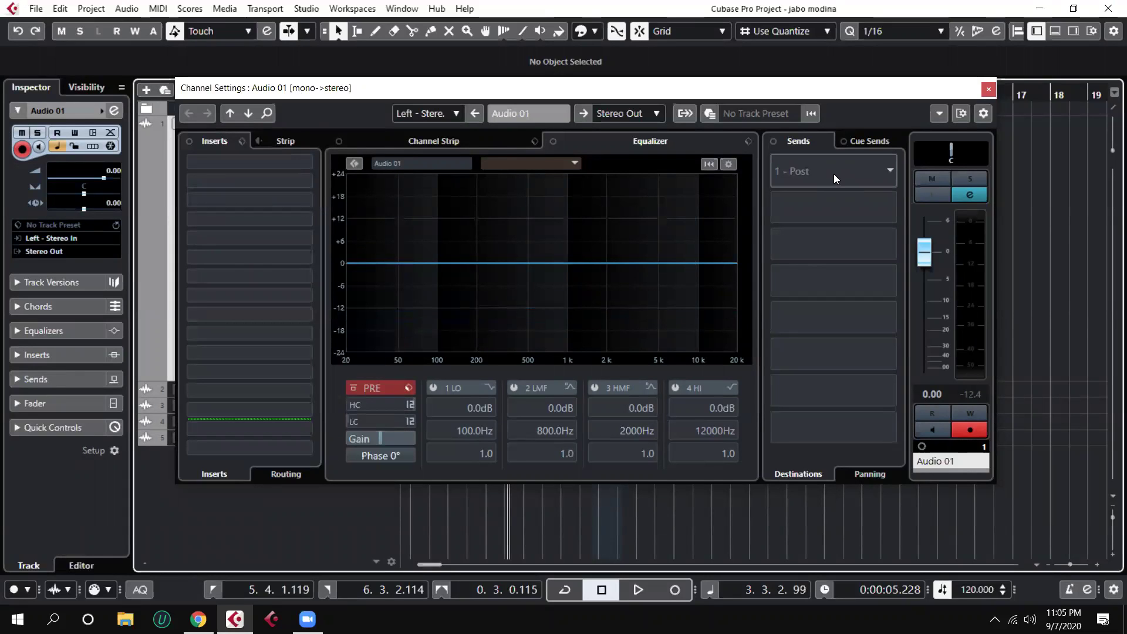
Check the destinations available for the first send slot of Audio 01 and close its channel settings
left_click(887, 167)
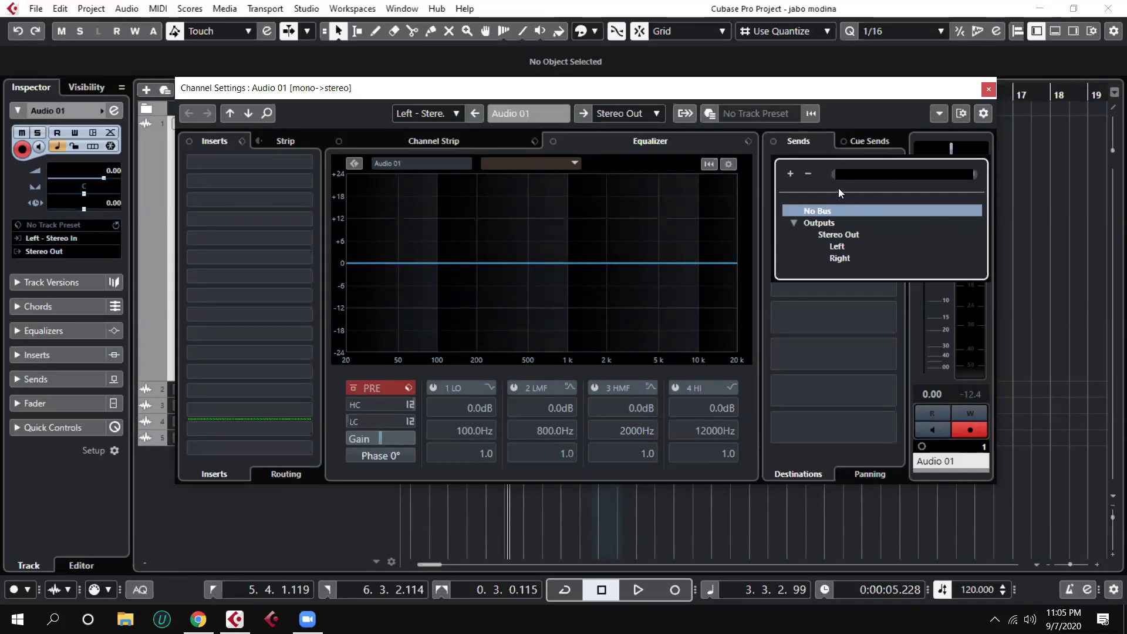
left_click(995, 88)
left_click(994, 90)
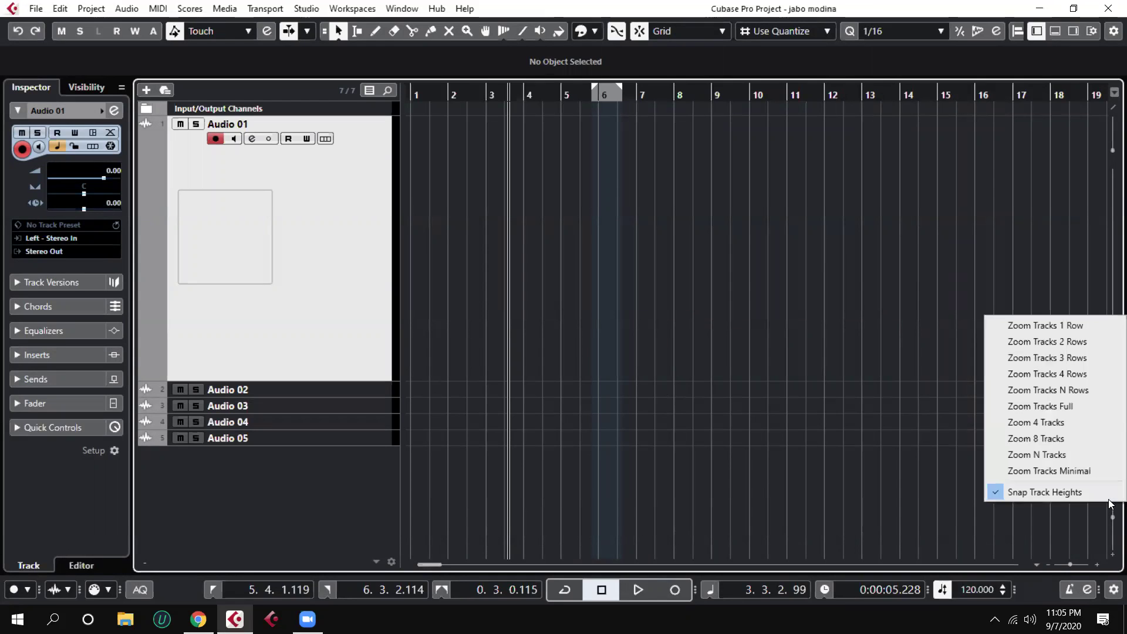
Zoom the tracks to 3 rows and look over the track types that can be added to the project
left_click(1080, 357)
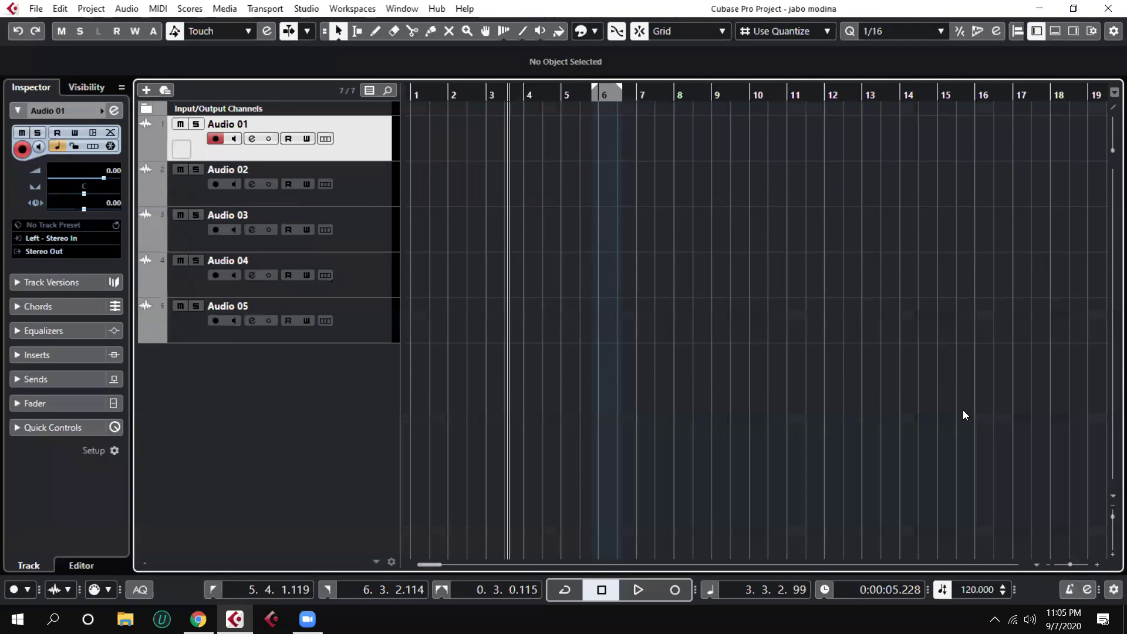
right_click(300, 388)
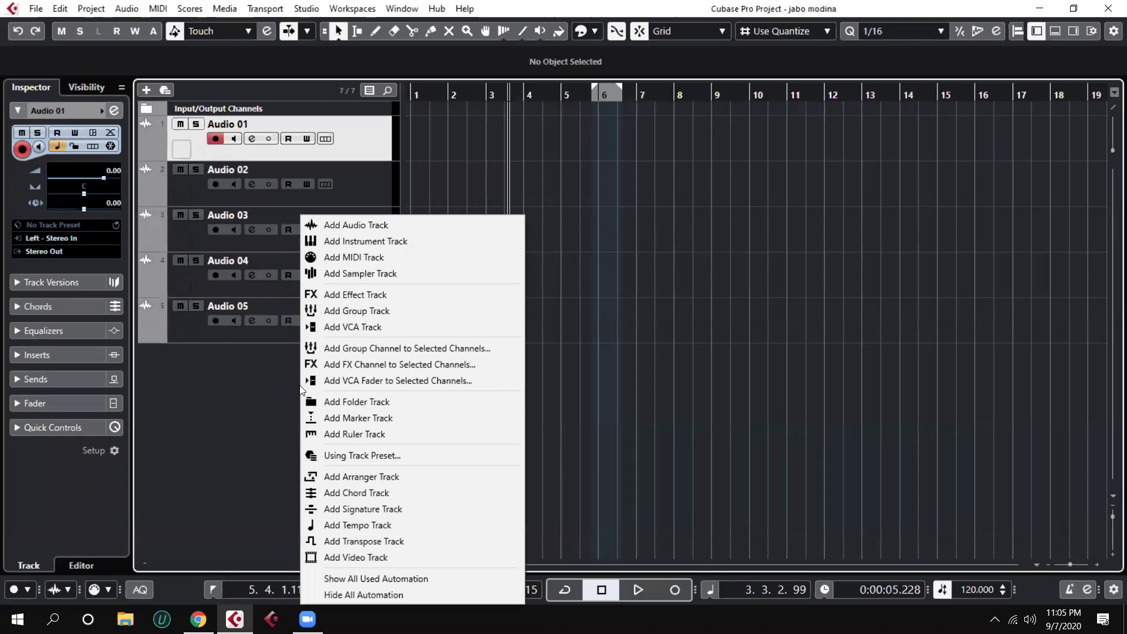
left_click(279, 405)
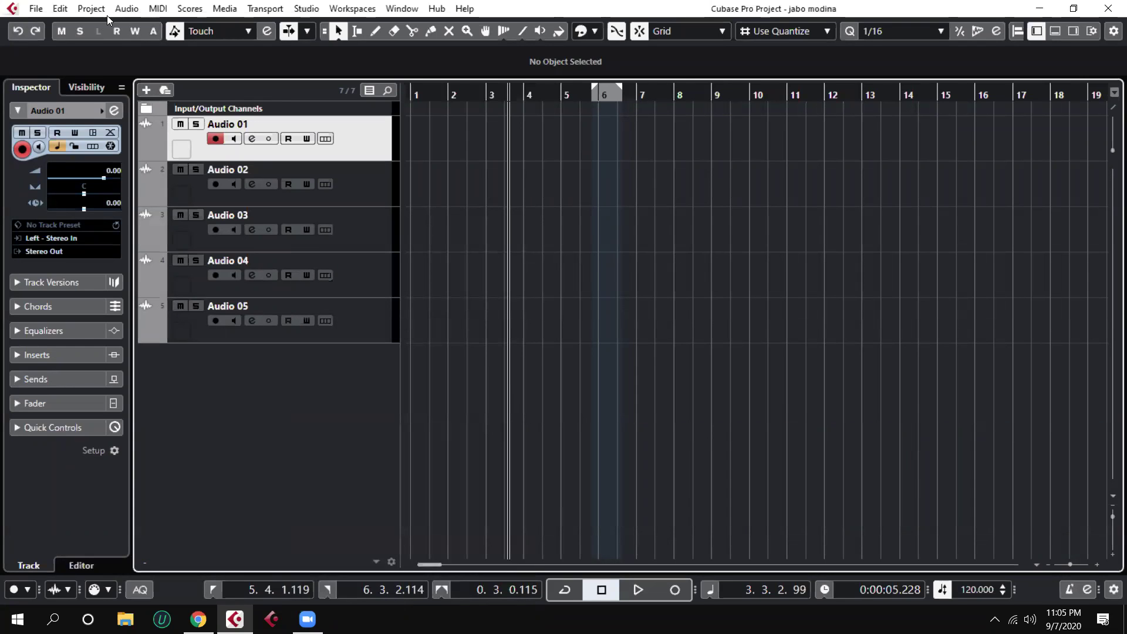
left_click(91, 9)
mouse_move(140, 27)
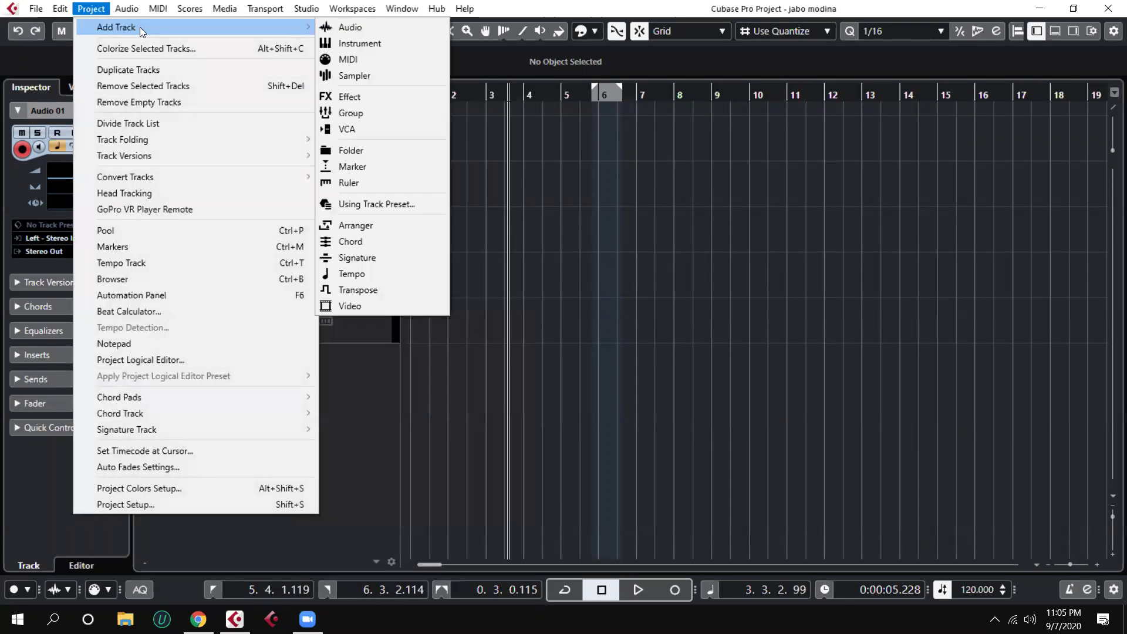
left_click(604, 371)
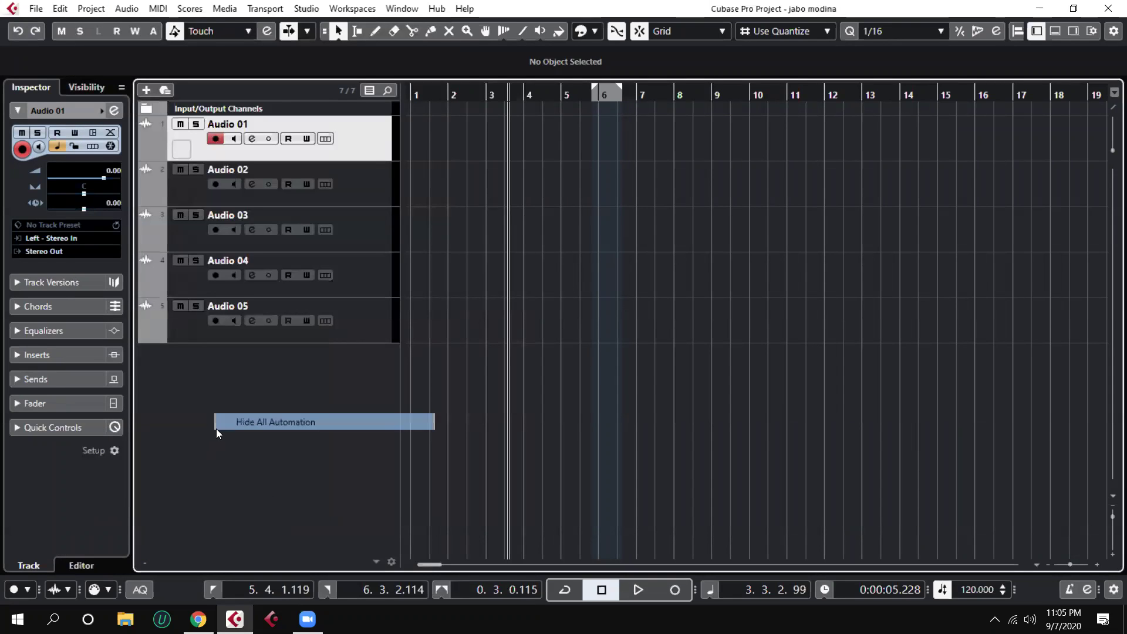
Add one effect track with RVerb Stereo in a Stereo configuration, routed to Stereo Out, and close the reverb's editor
right_click(240, 420)
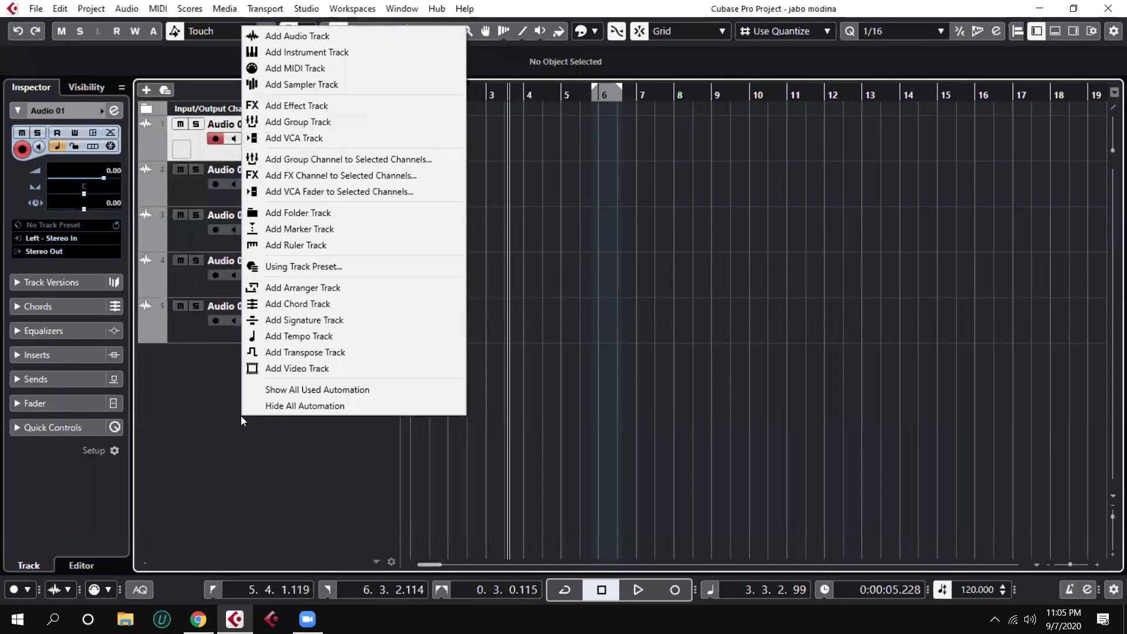
left_click(288, 108)
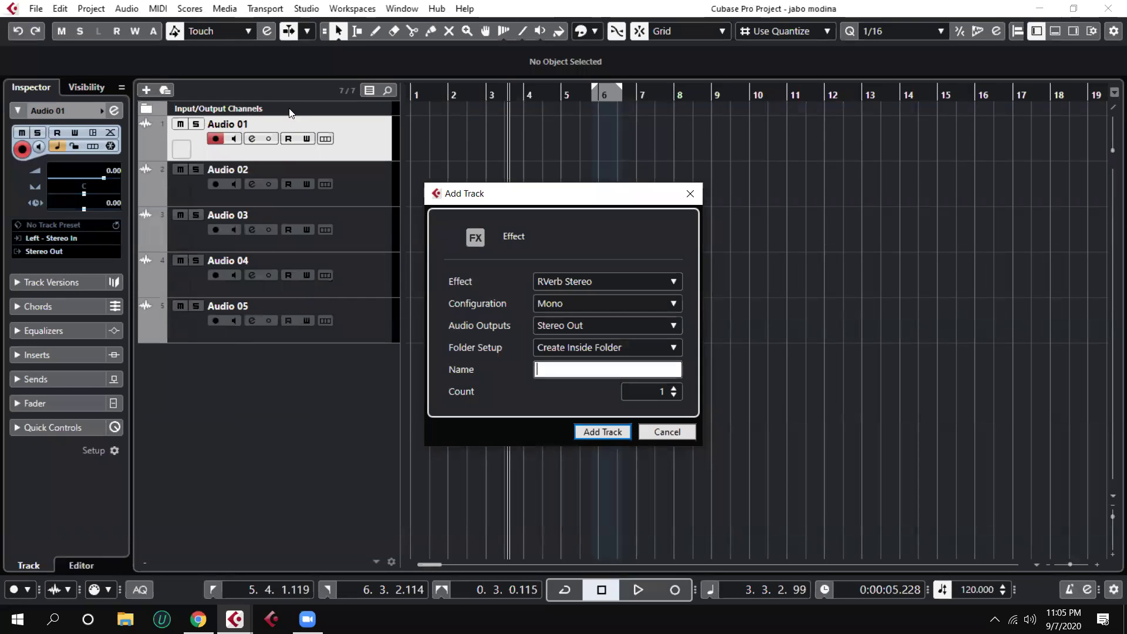
left_click(588, 305)
left_click(587, 336)
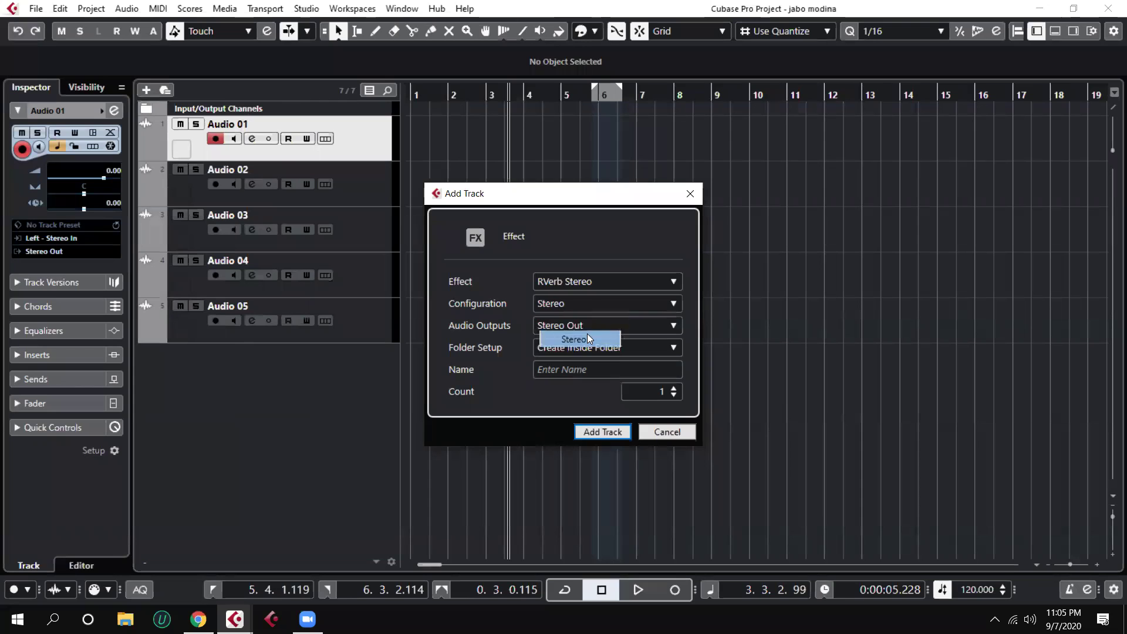
left_click(579, 283)
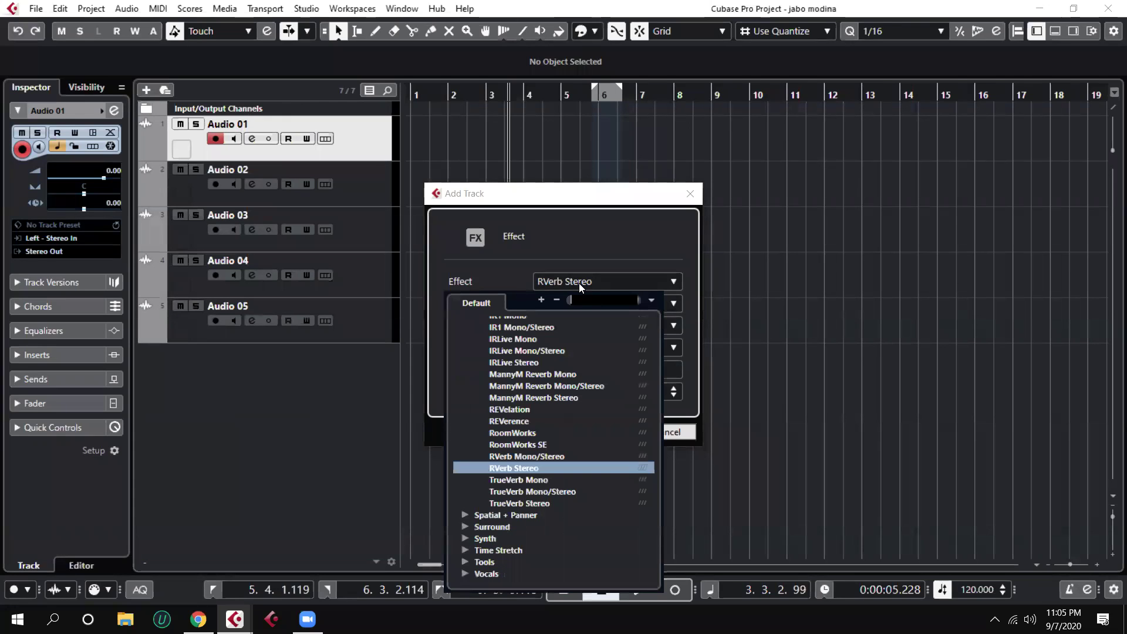
left_click(518, 479)
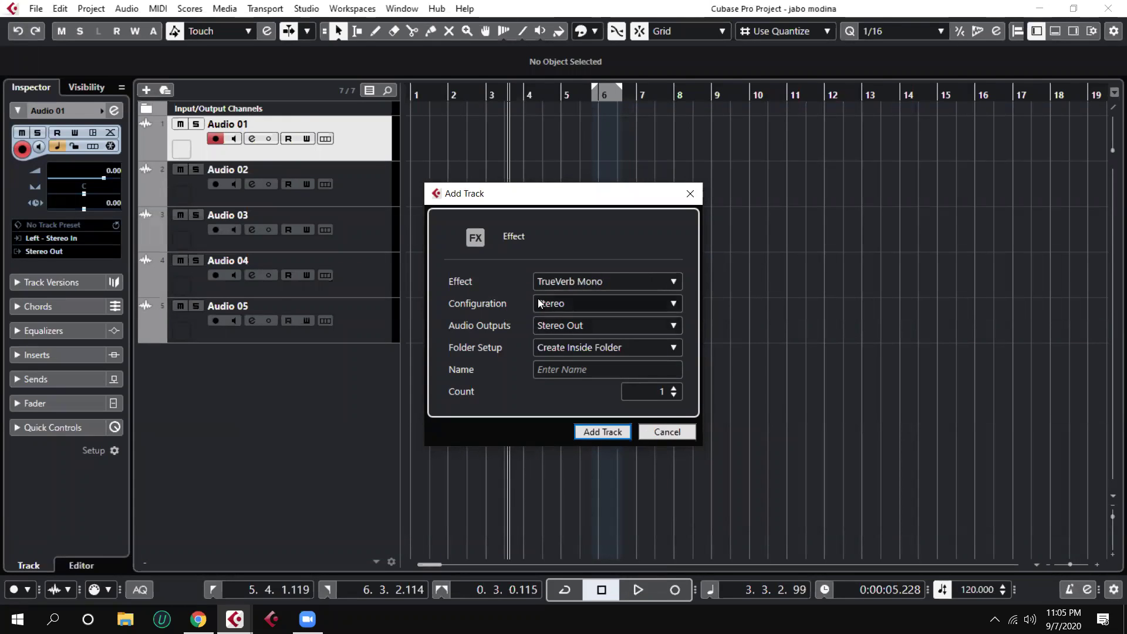
left_click(594, 279)
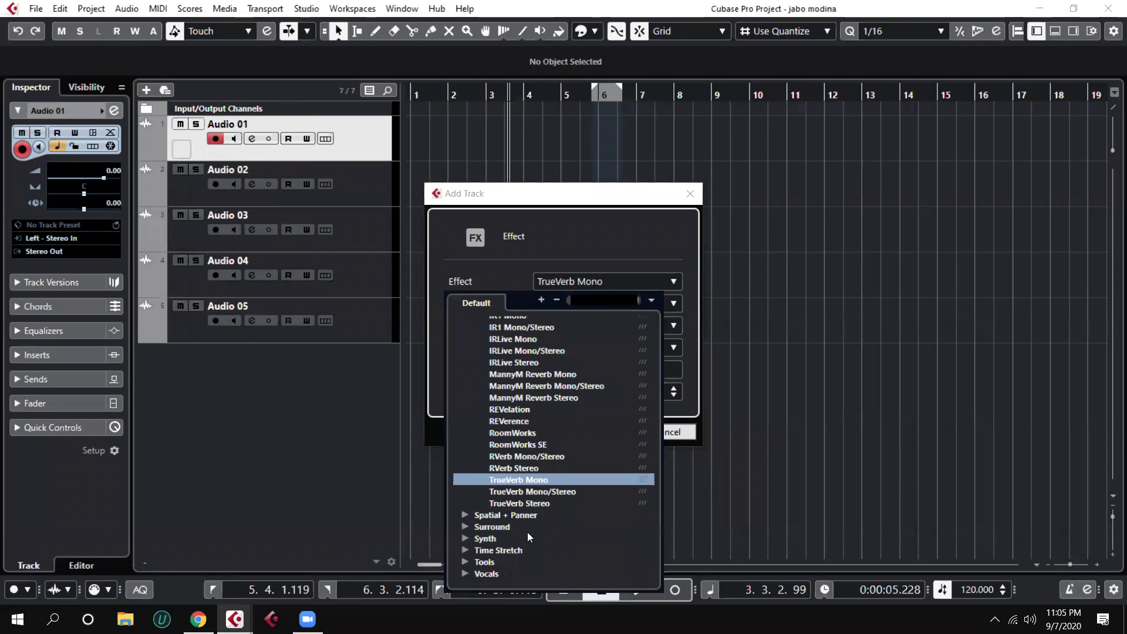
left_click(528, 468)
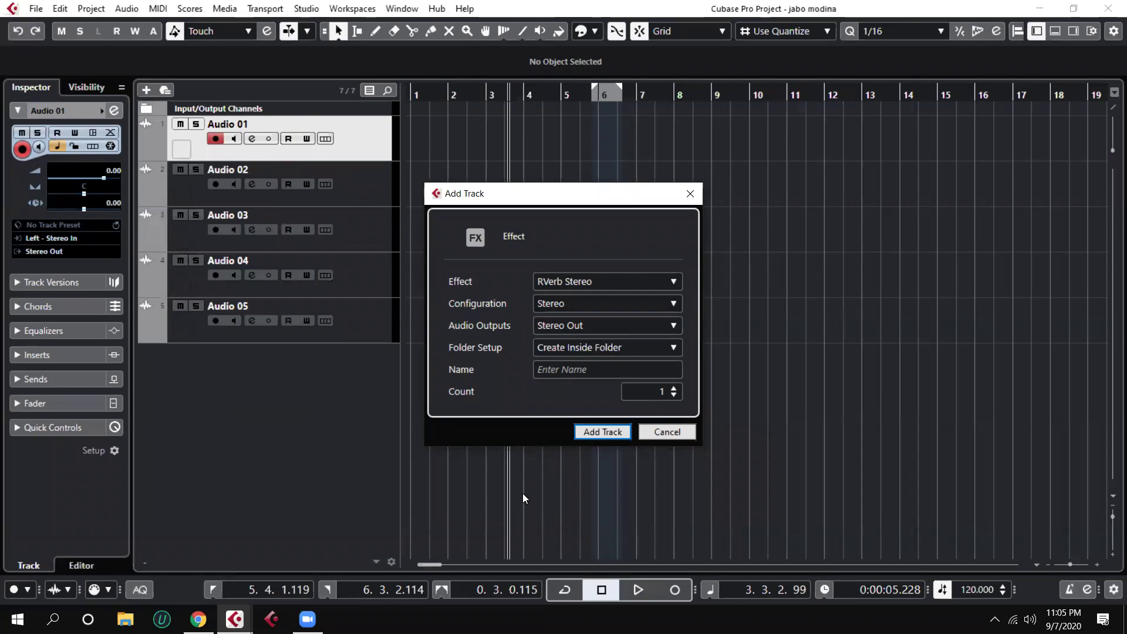
left_click(603, 432)
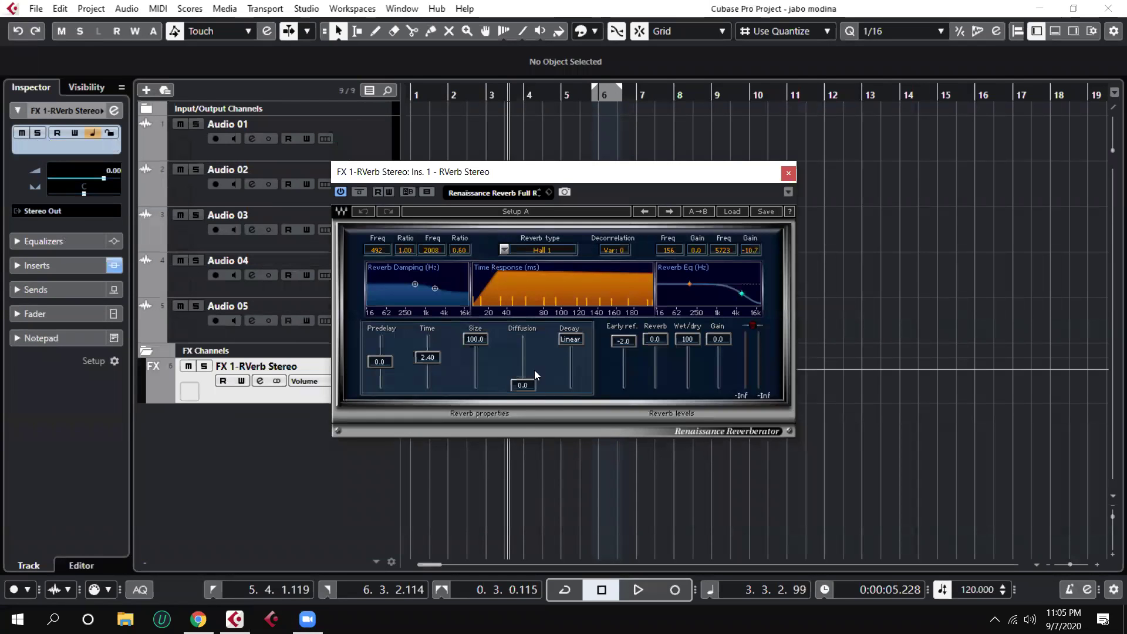
left_click(788, 175)
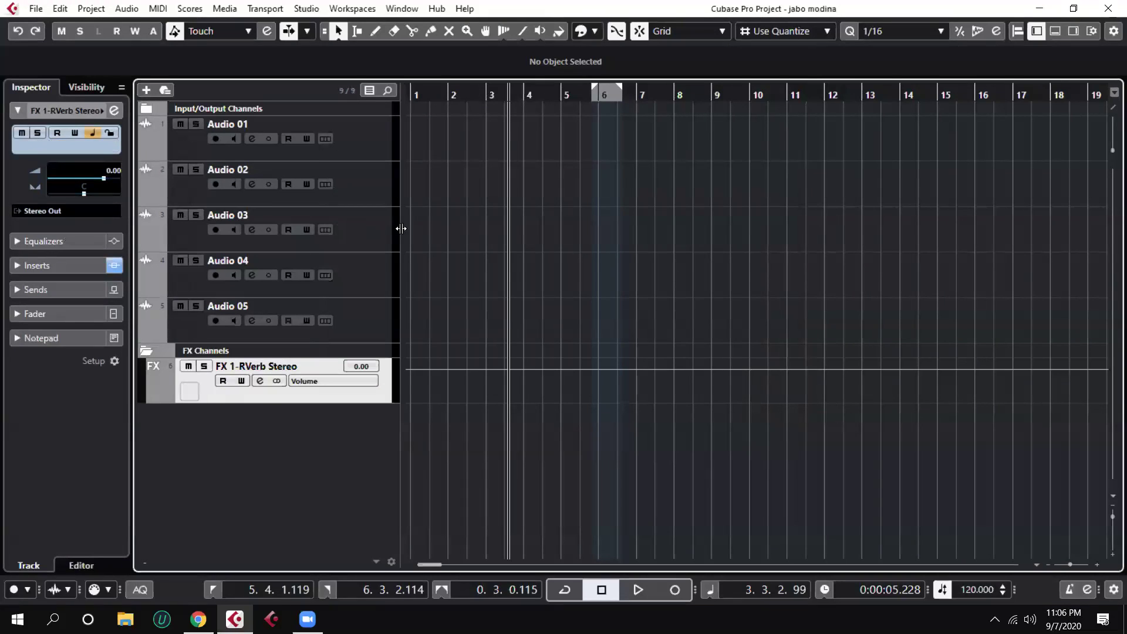
Record three short clips on Audio 01 between bars 3 and 5 by punching in and out, stop the transport and deselect the clips
left_click(359, 125)
key("KP_Multiply")
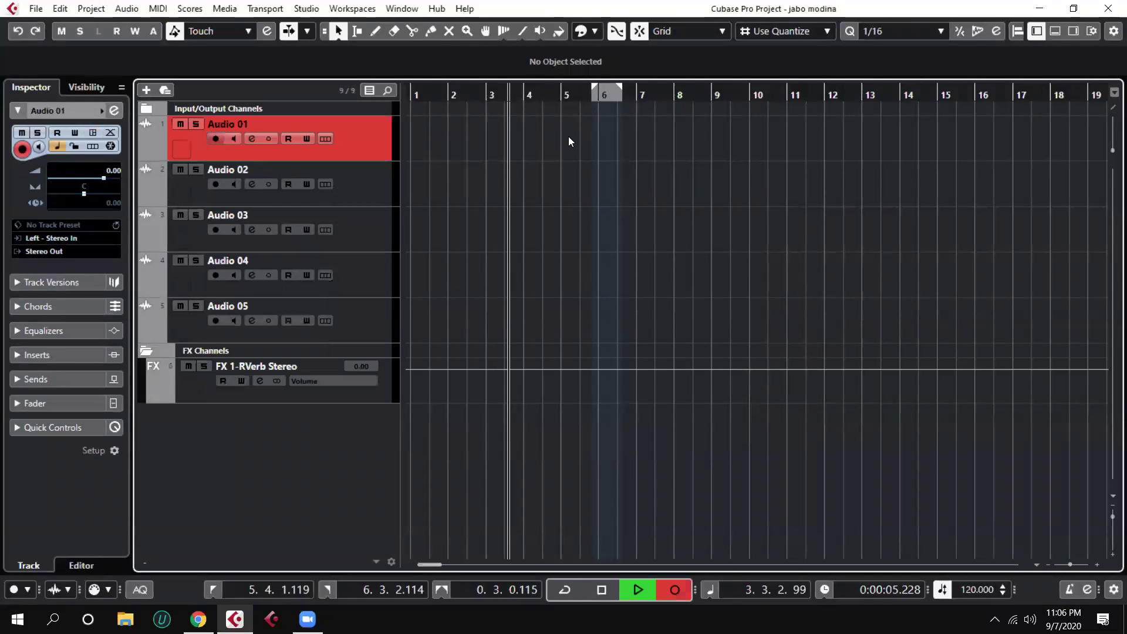
key("KP_Multiply")
key("KP_Multiply")
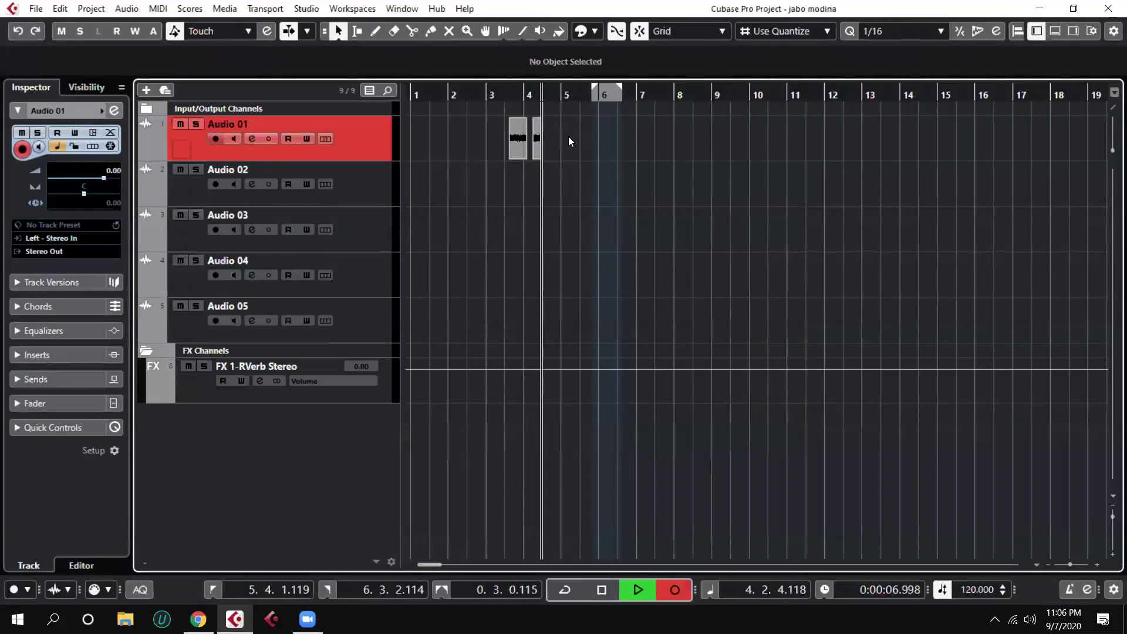
key("KP_Multiply")
key("KP_Multiply")
key("KP_Multiply")
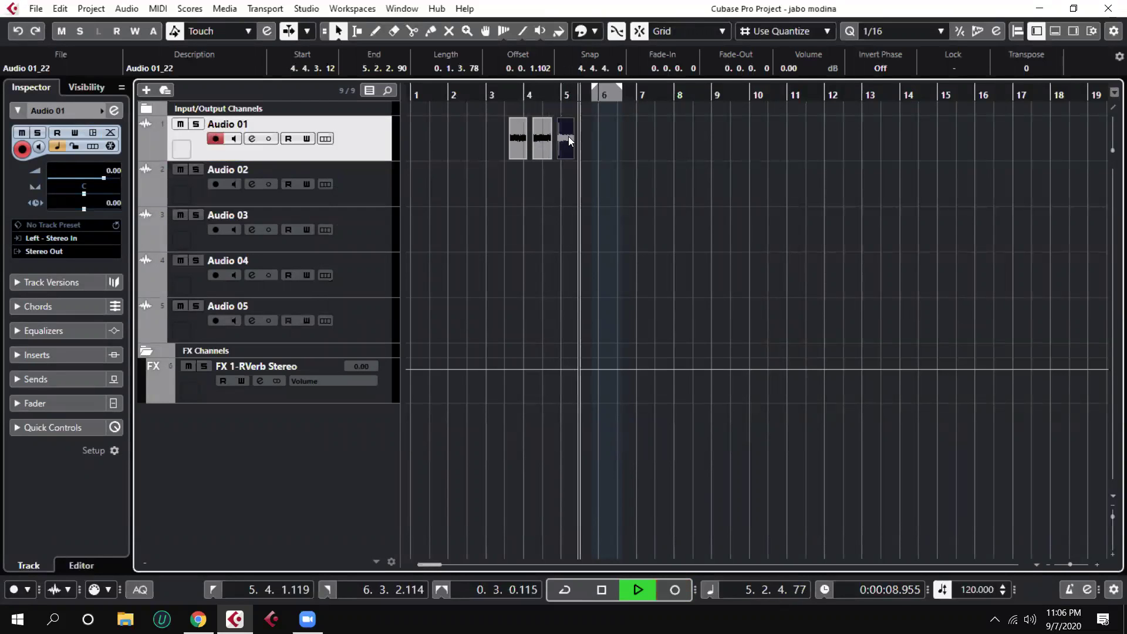
key("space")
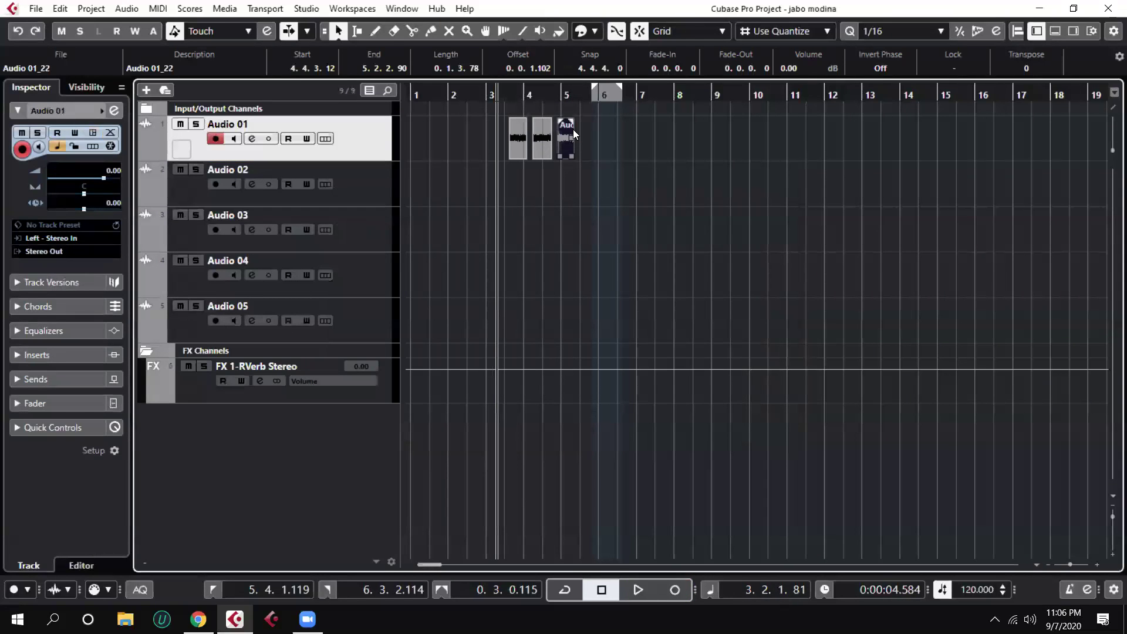
left_click(483, 207)
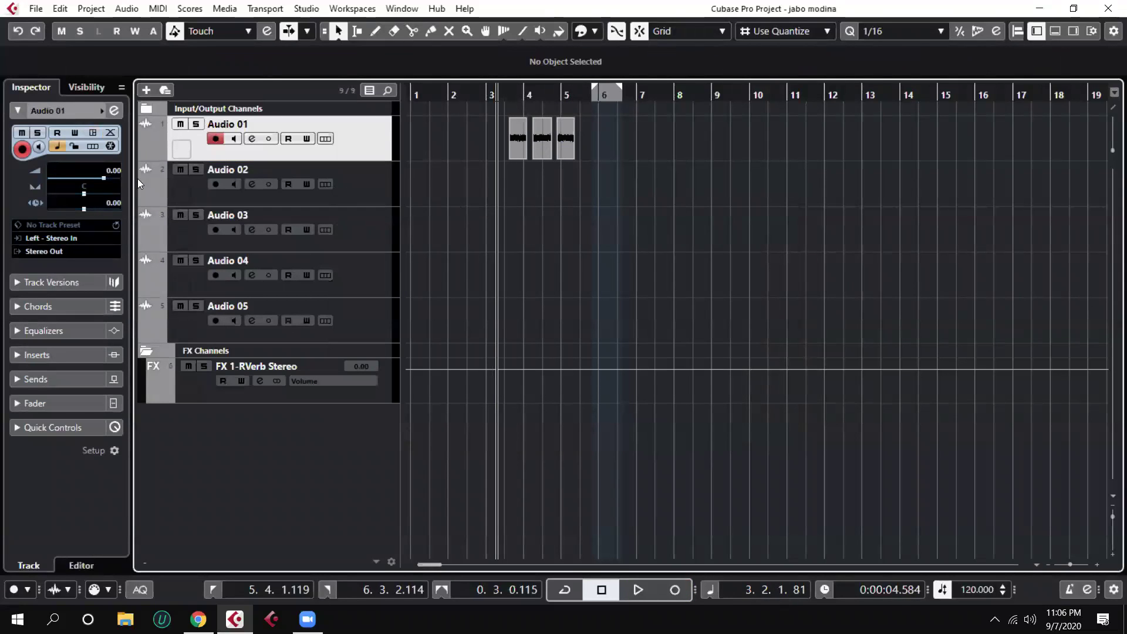
Route the first send of Audio 01 to FX 1-RVerb Stereo in its channel settings and activate the send
left_click(114, 111)
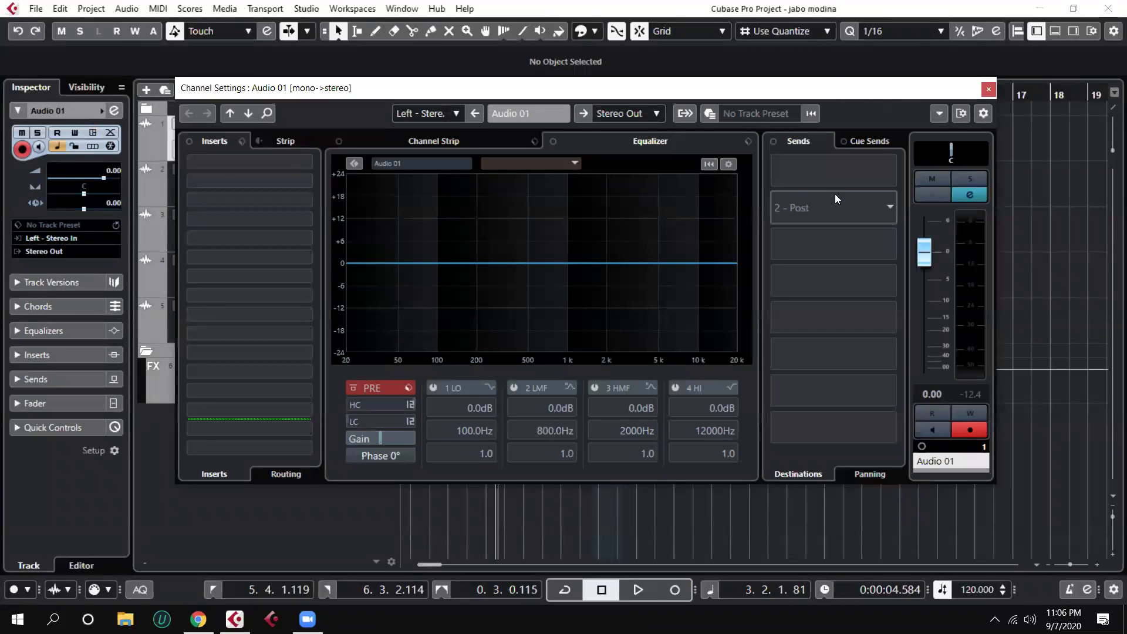
left_click(884, 165)
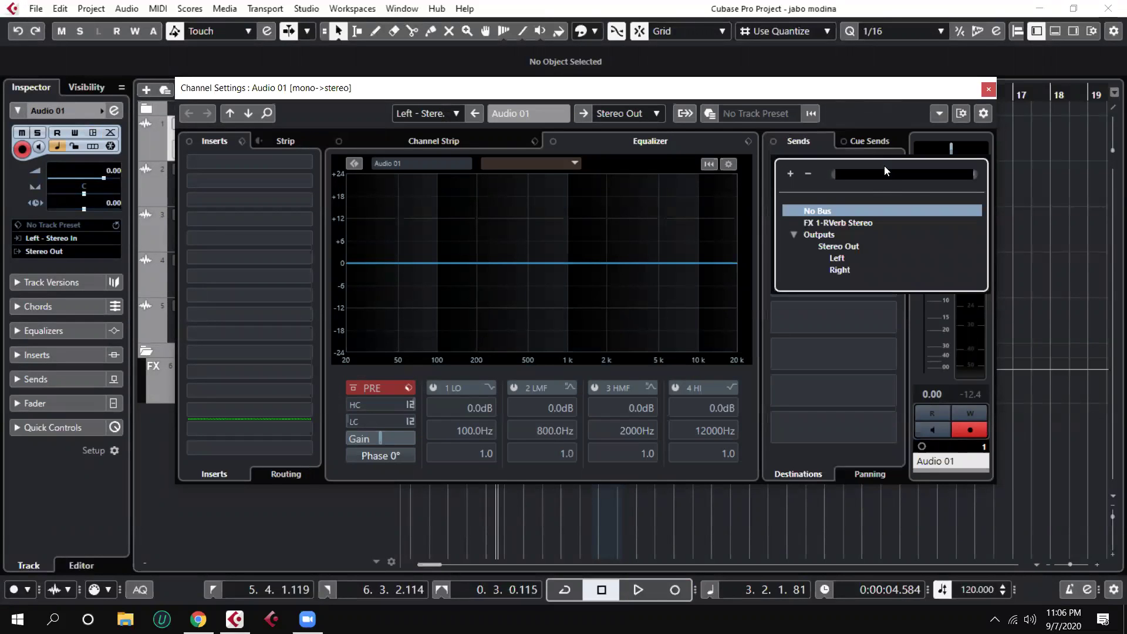
left_click(845, 221)
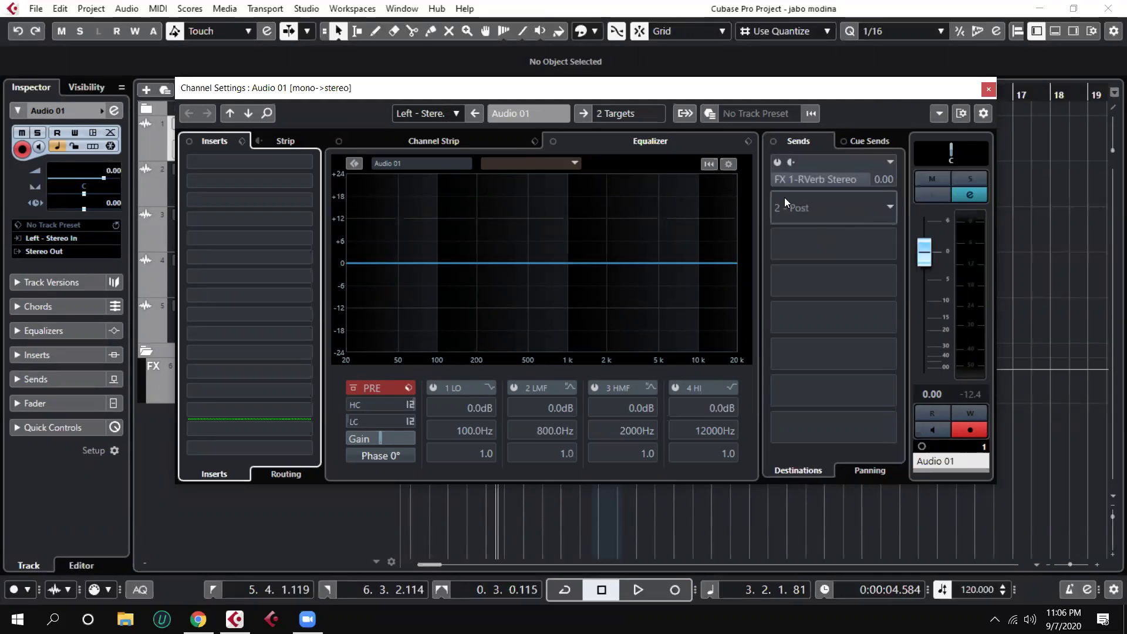
left_click(777, 163)
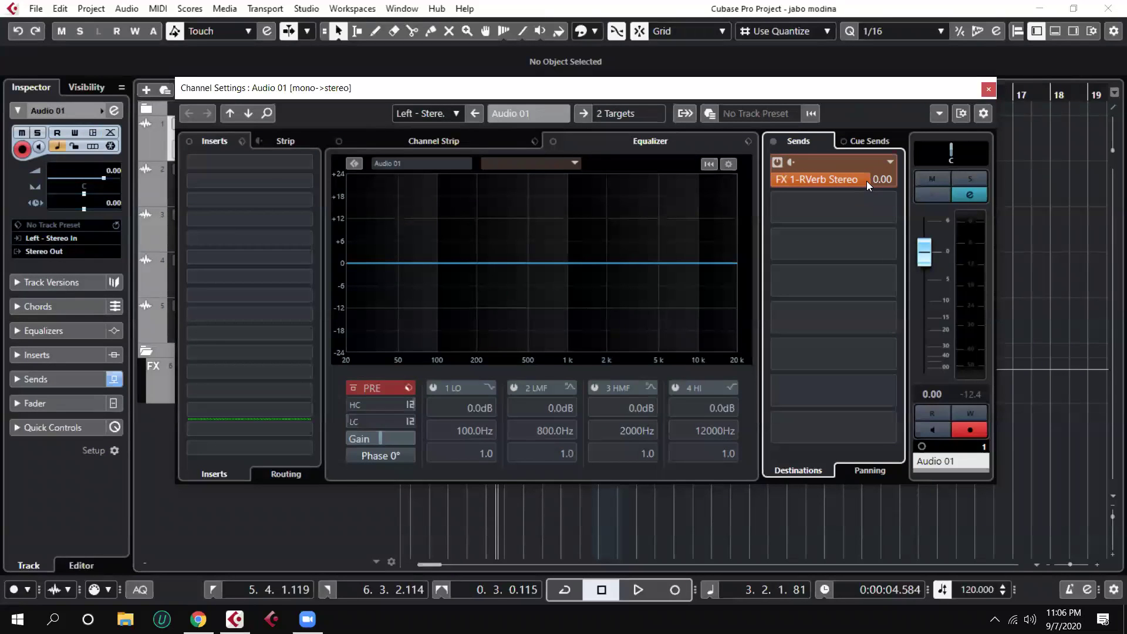
Lower the send gain from Audio 01 to FX 1-RVerb Stereo to -7.24
mouse_move(855, 181)
left_mouse_down()
mouse_move(777, 184)
mouse_move(845, 182)
left_mouse_up()
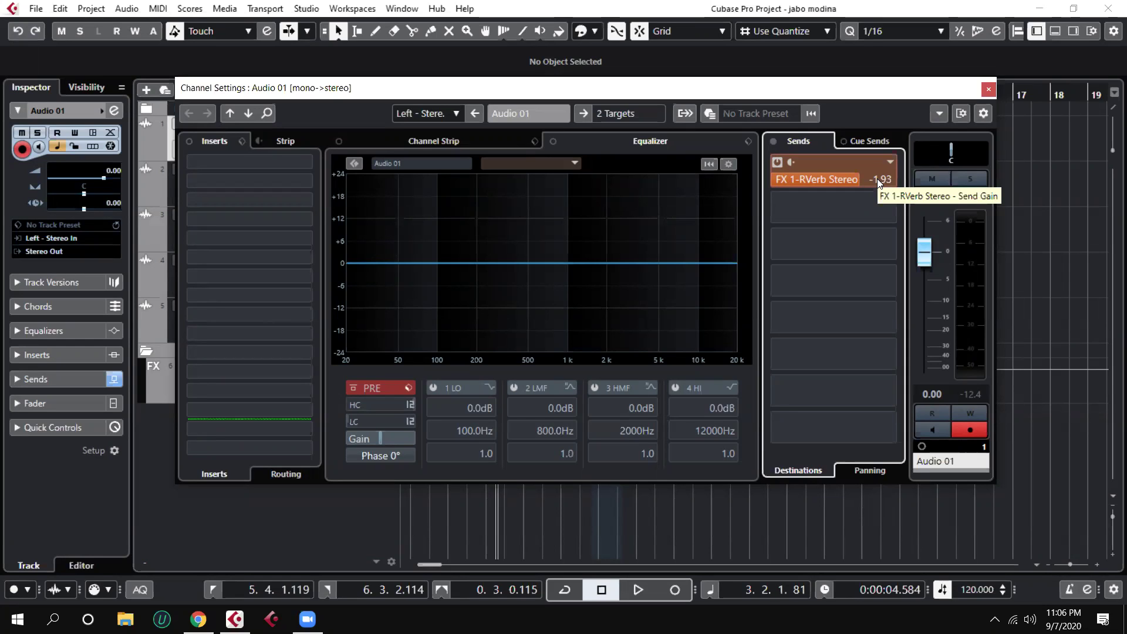
left_click_drag(854, 182, 800, 169)
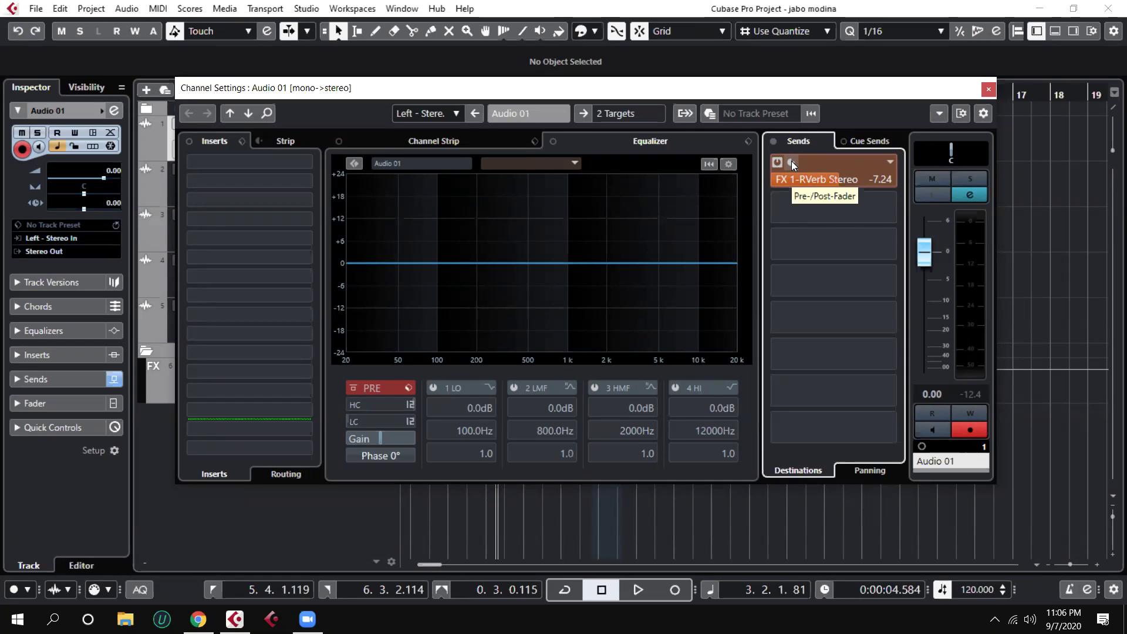
Lower the Audio 01 fader to minus infinity and switch its FX 1-RVerb Stereo send to pre-fader
left_click(791, 161)
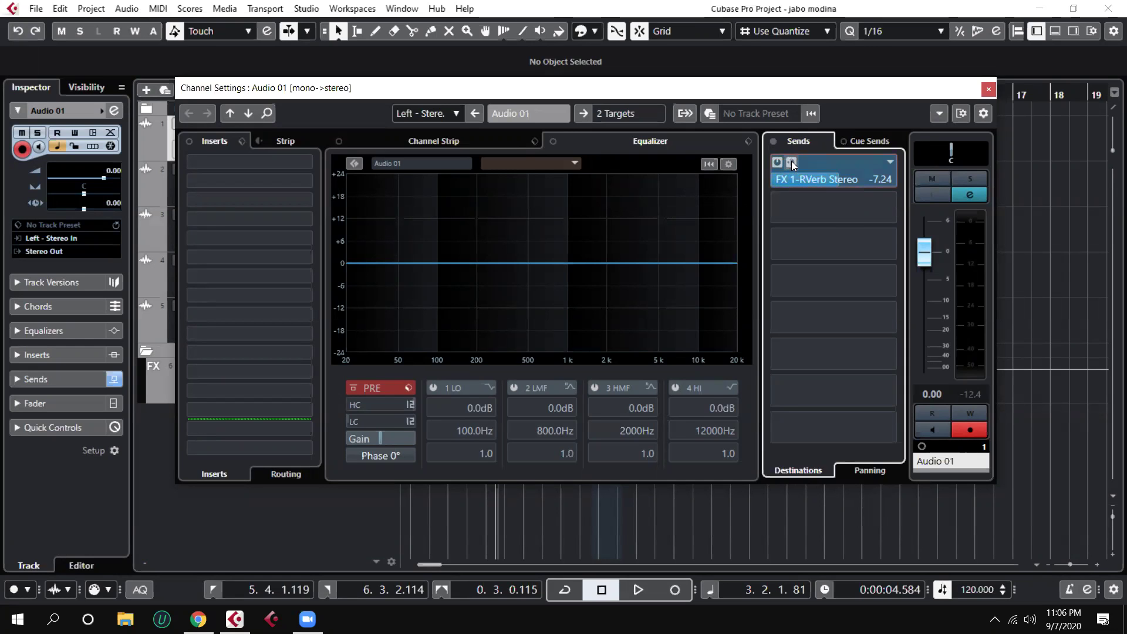
left_click(791, 161)
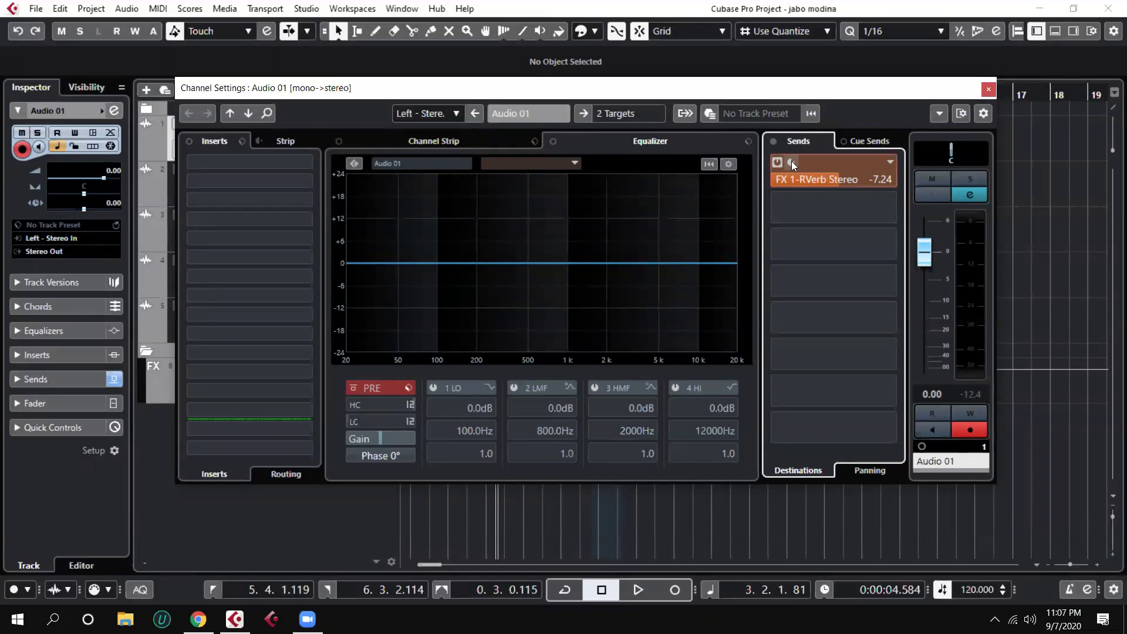
left_click_drag(929, 249, 935, 400)
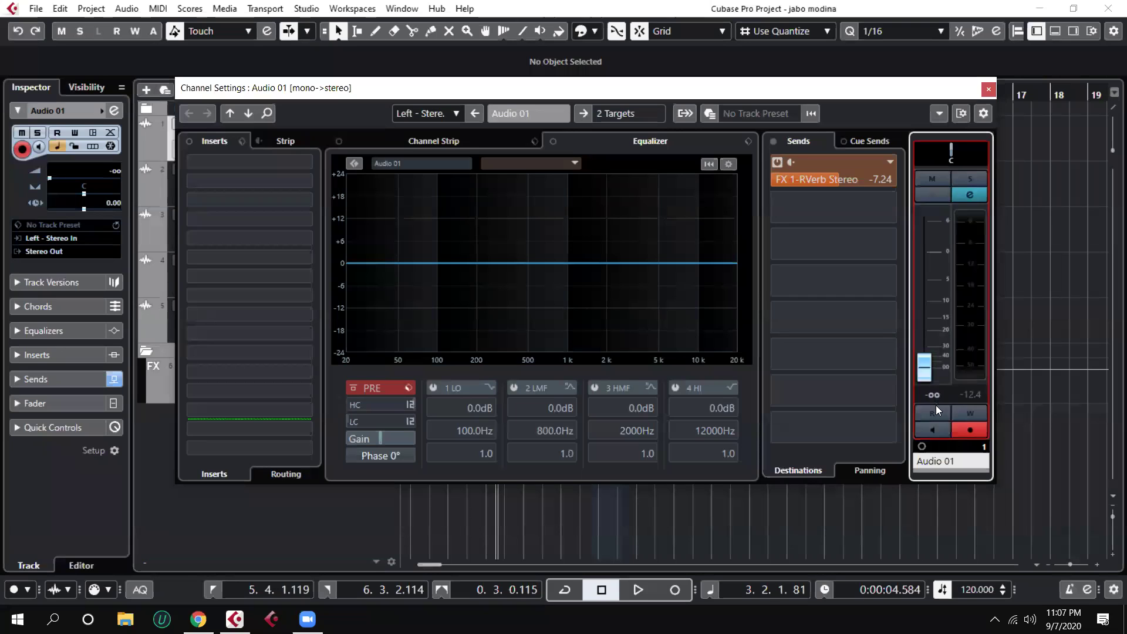
left_click(792, 160)
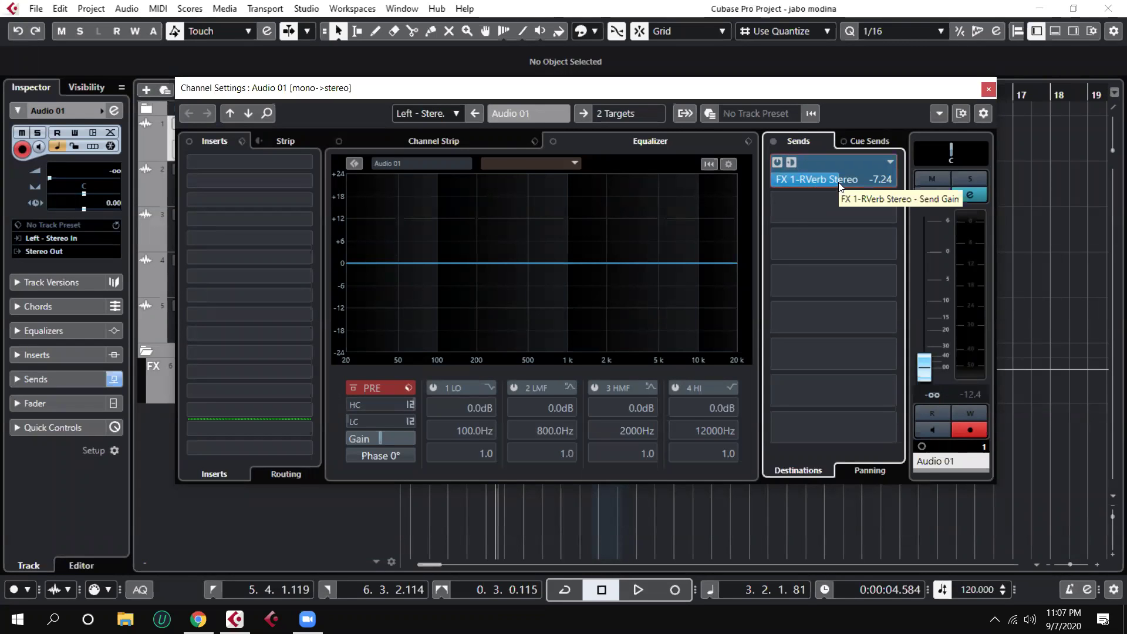
Try pre-fader send gains of -6.86, -5.72 and -4.09 on Audio 01, moving its fader to -3.37 and back to minus infinity
left_click_drag(894, 185, 852, 198)
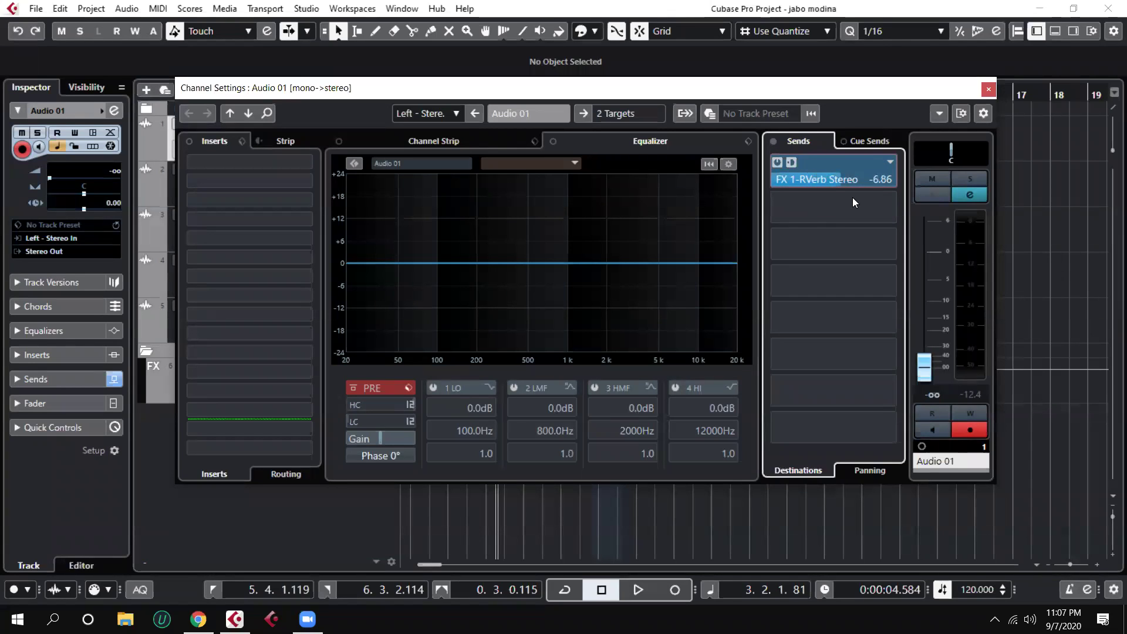
mouse_move(862, 201)
left_click_drag(846, 177, 867, 198)
left_click_drag(922, 375, 929, 286)
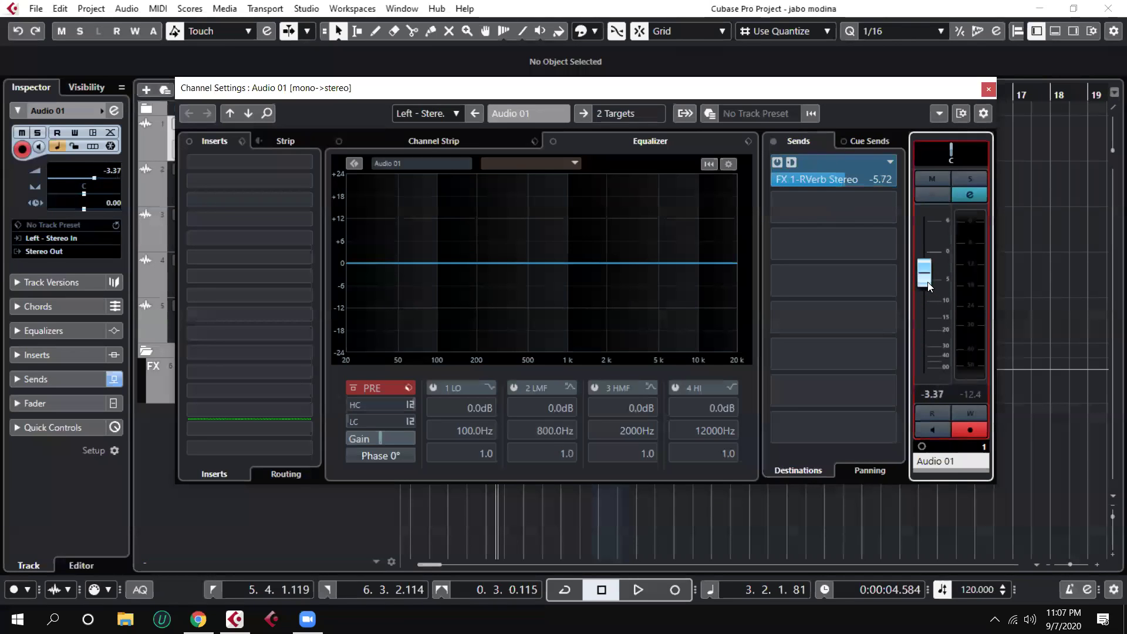
left_click_drag(928, 283, 928, 420)
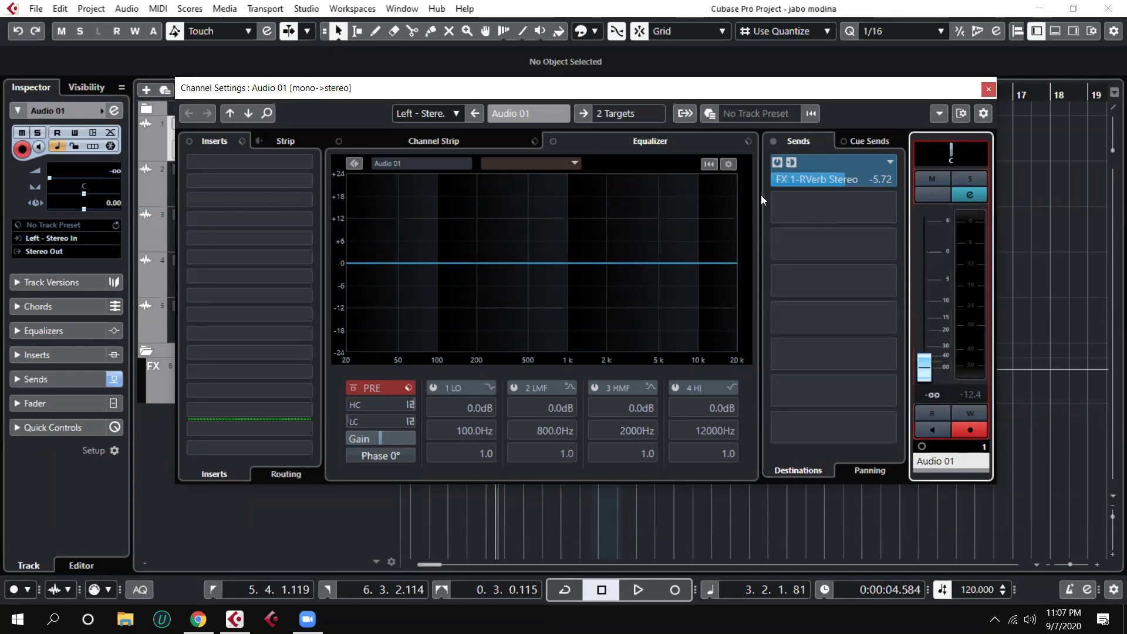
mouse_move(848, 186)
left_mouse_down()
mouse_move(889, 185)
mouse_move(823, 187)
mouse_move(849, 192)
left_mouse_up()
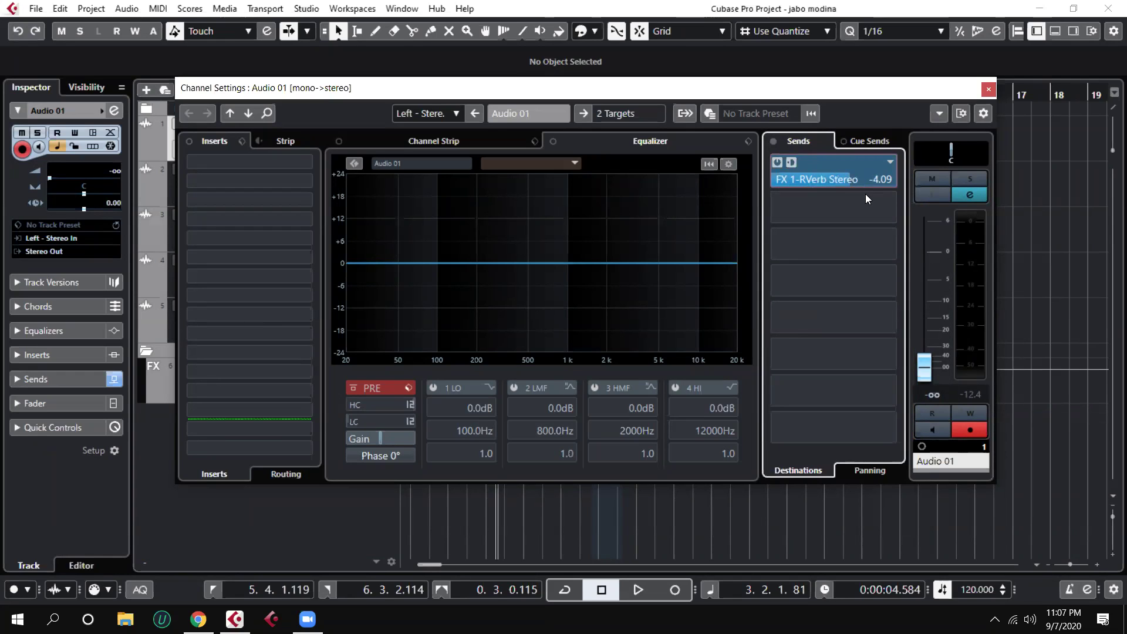
Set the Audio 01 send gain to FX 1-RVerb Stereo to -6.68 and switch the send to post-fader
left_click(786, 162)
left_click_drag(839, 182, 812, 214)
left_click(789, 162)
left_click(788, 161)
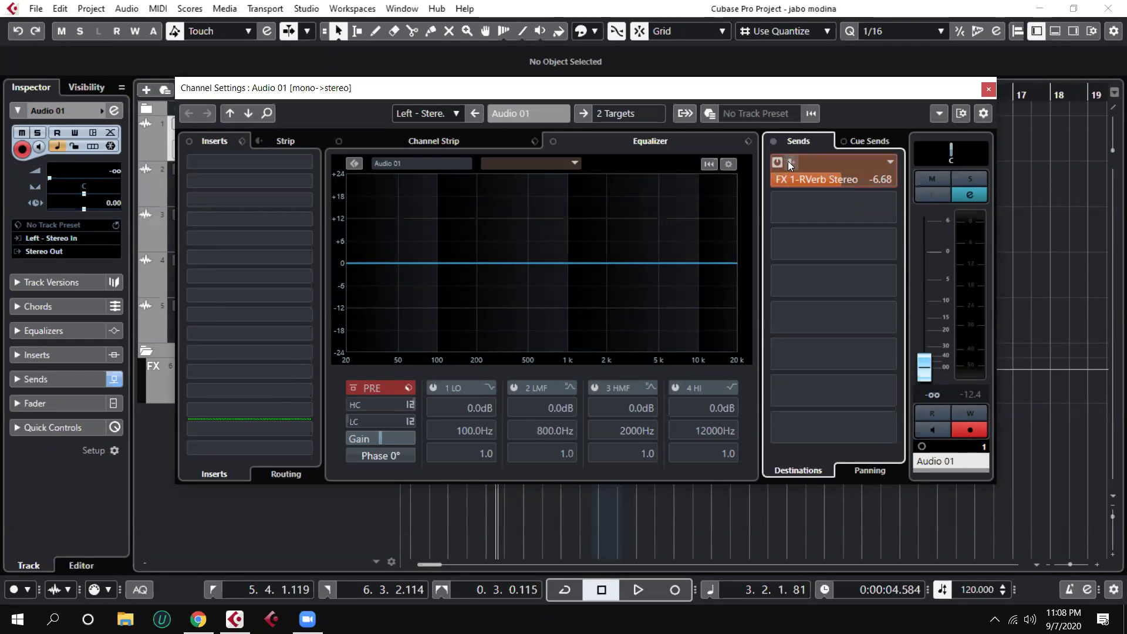
Raise the Audio 01 fader to -3.23 and close its channel settings
left_click_drag(924, 365, 926, 273)
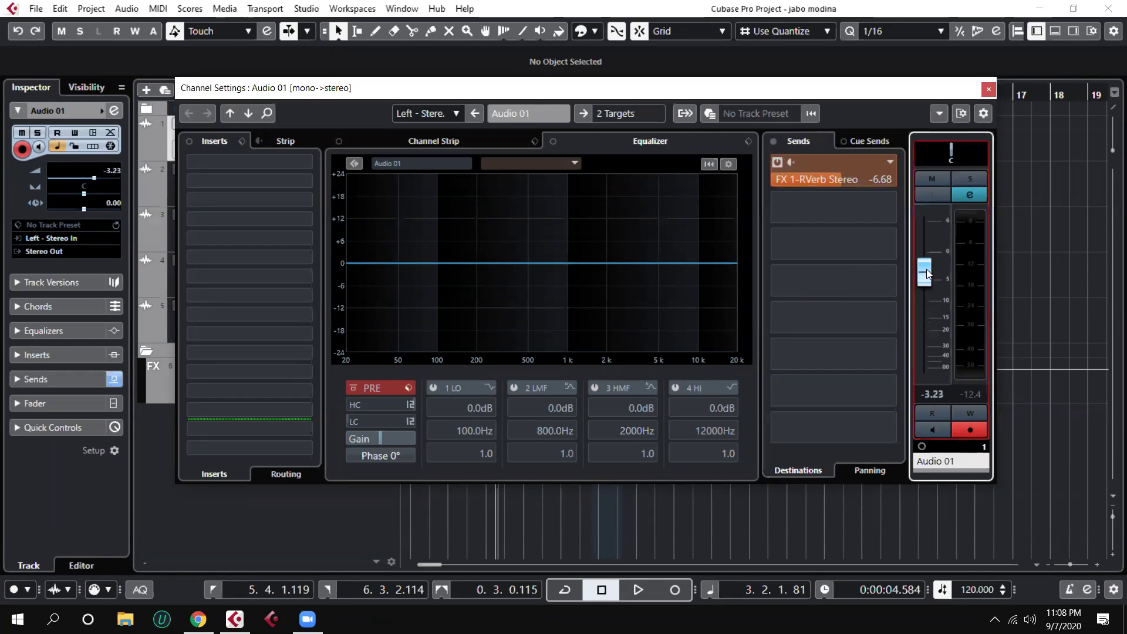
left_click(886, 159)
left_click(1048, 191)
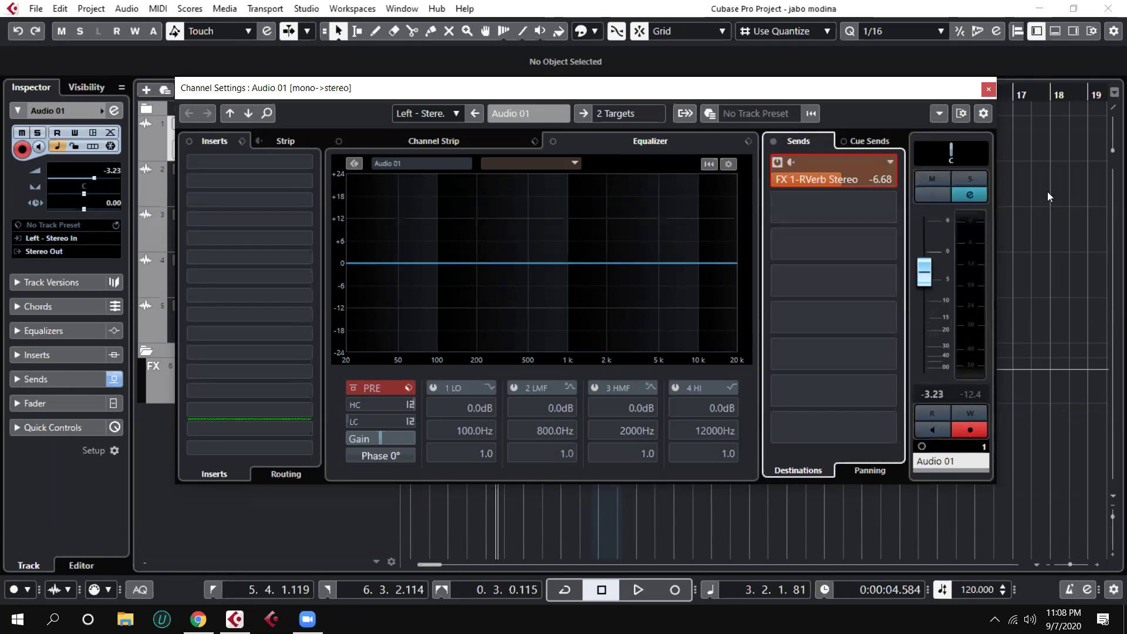
left_click(989, 90)
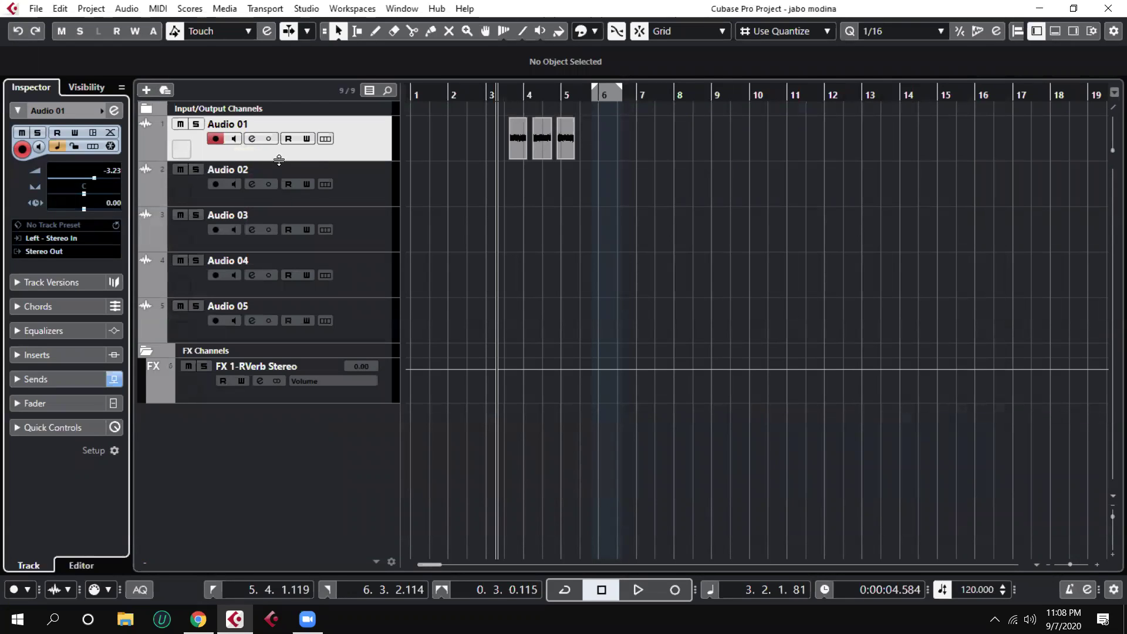
Select Audio 02, turn off its record enable and turn on its input monitoring
right_click(363, 150)
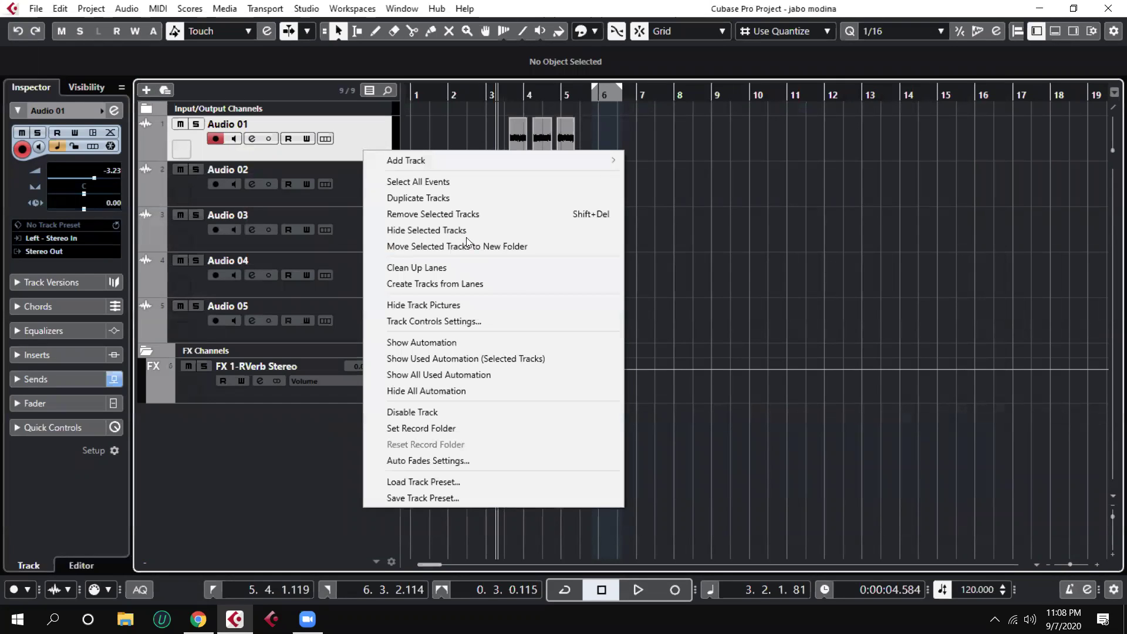
left_click(778, 464)
left_click(359, 193)
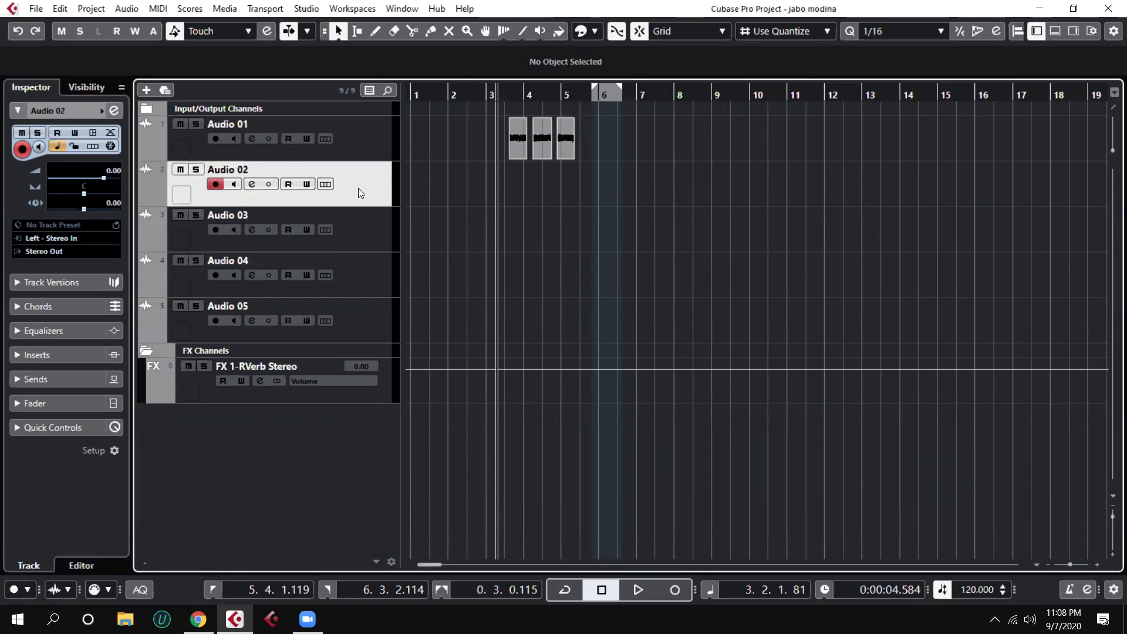
left_click(221, 185)
left_click(233, 185)
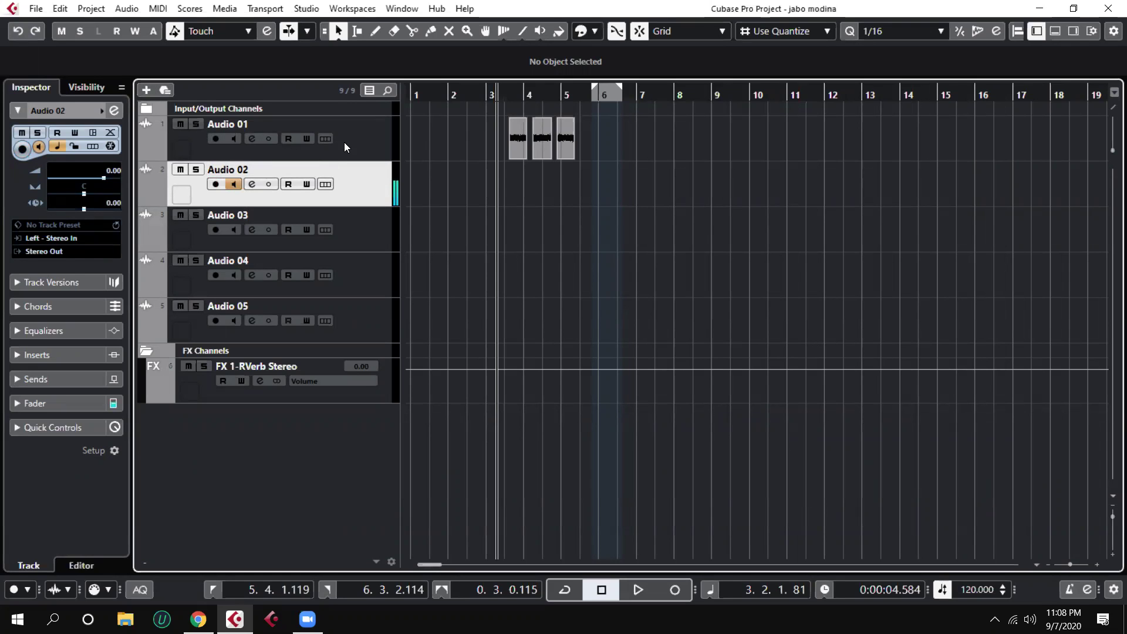
left_click(361, 132)
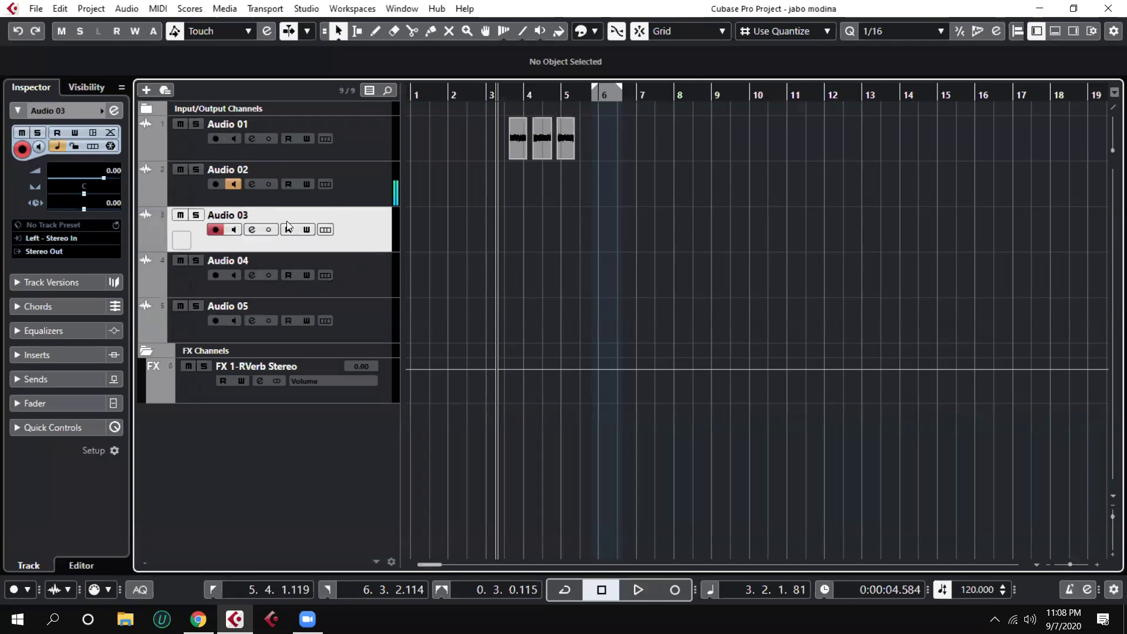
left_click(215, 185)
left_click(347, 267)
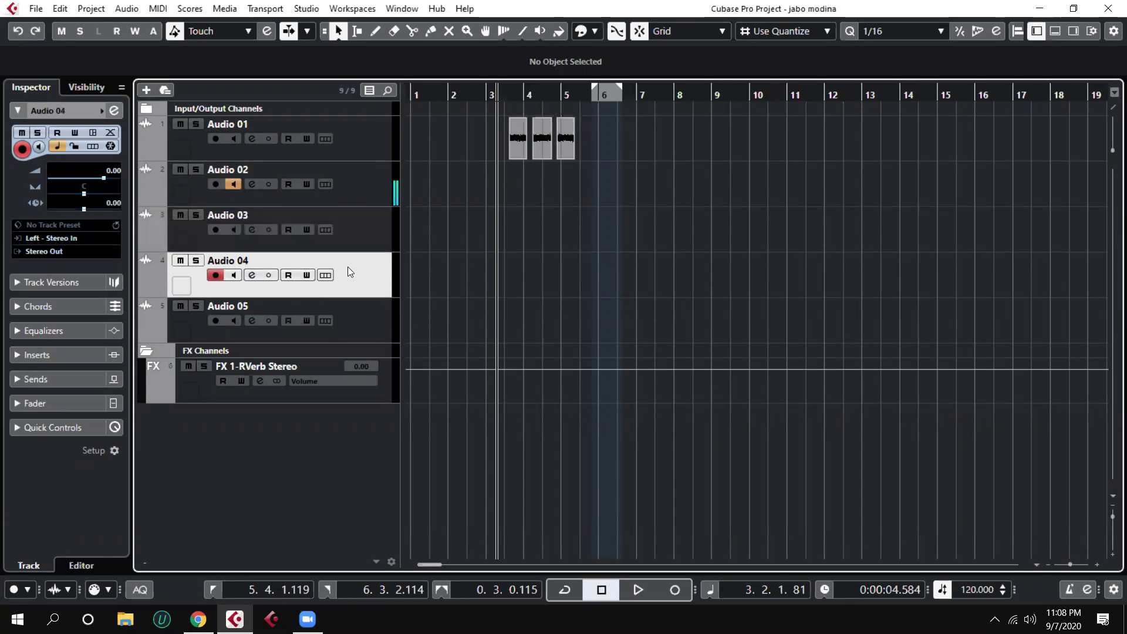
left_click(357, 234)
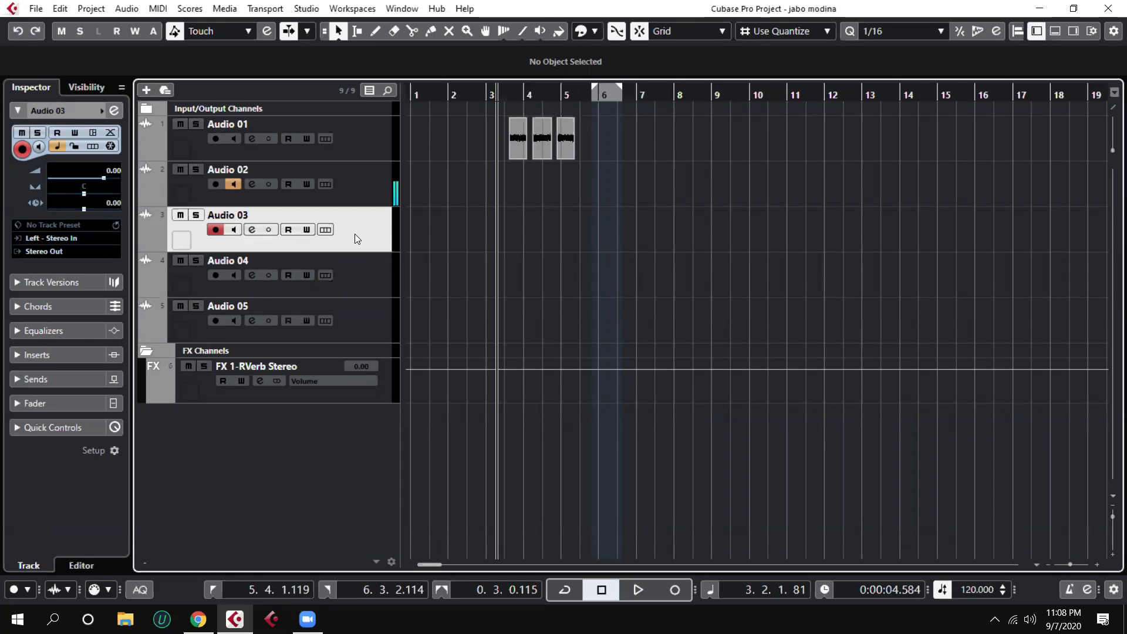
Route the first send of Audio 02 to FX 1-RVerb Stereo, activate it, and turn off the track's record enable
left_click(376, 175)
left_click(115, 112)
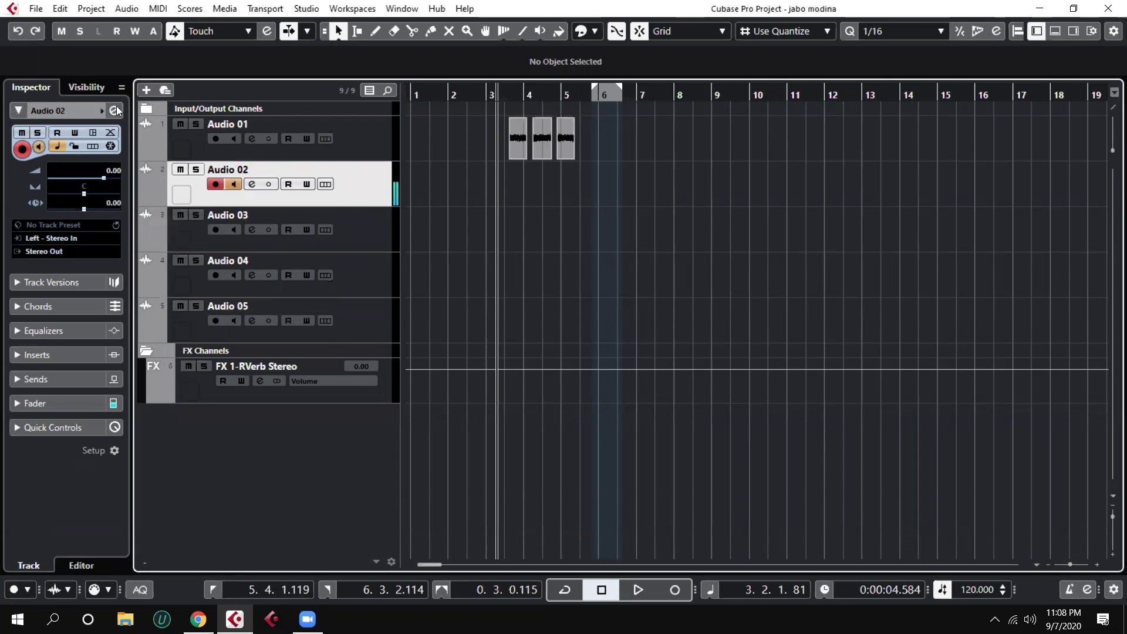
left_click(852, 170)
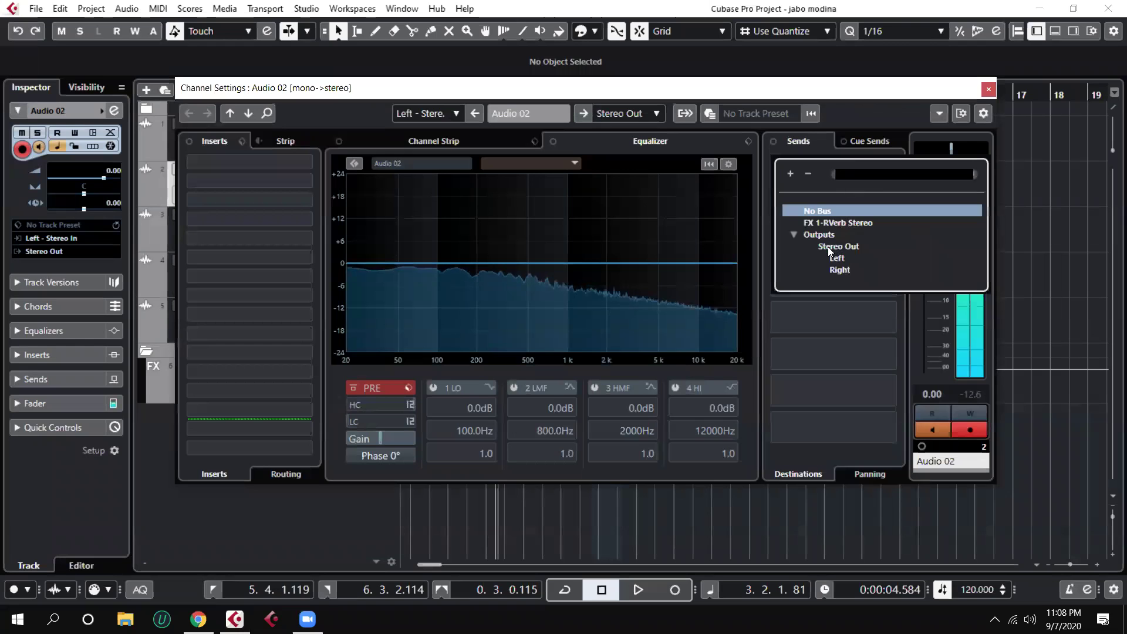
left_click(838, 222)
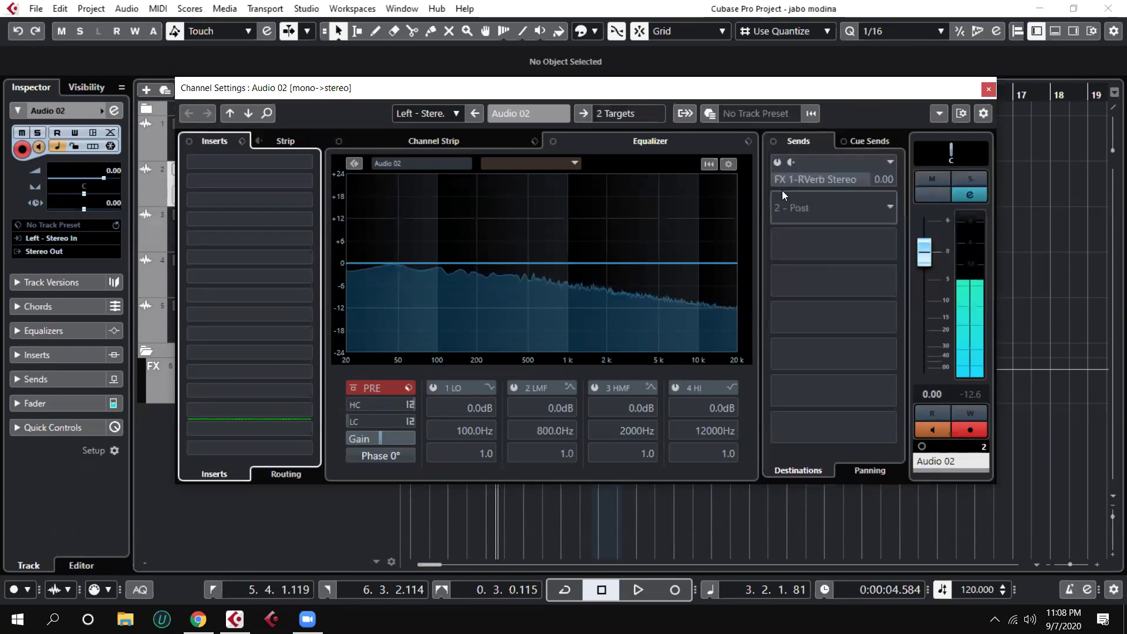
left_click(989, 90)
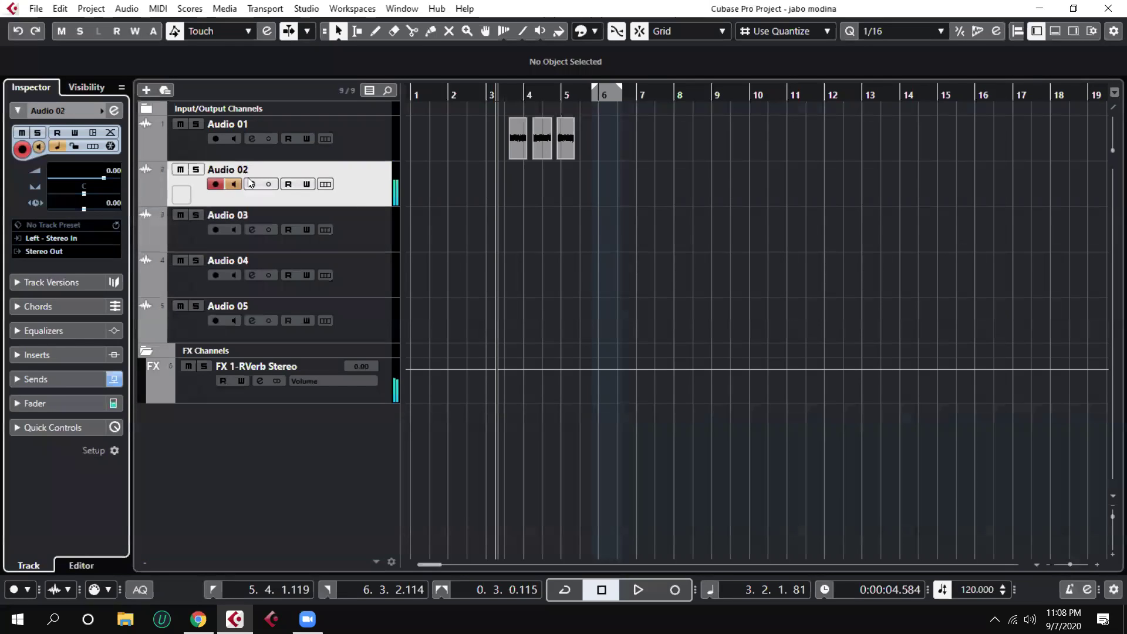
left_click(216, 185)
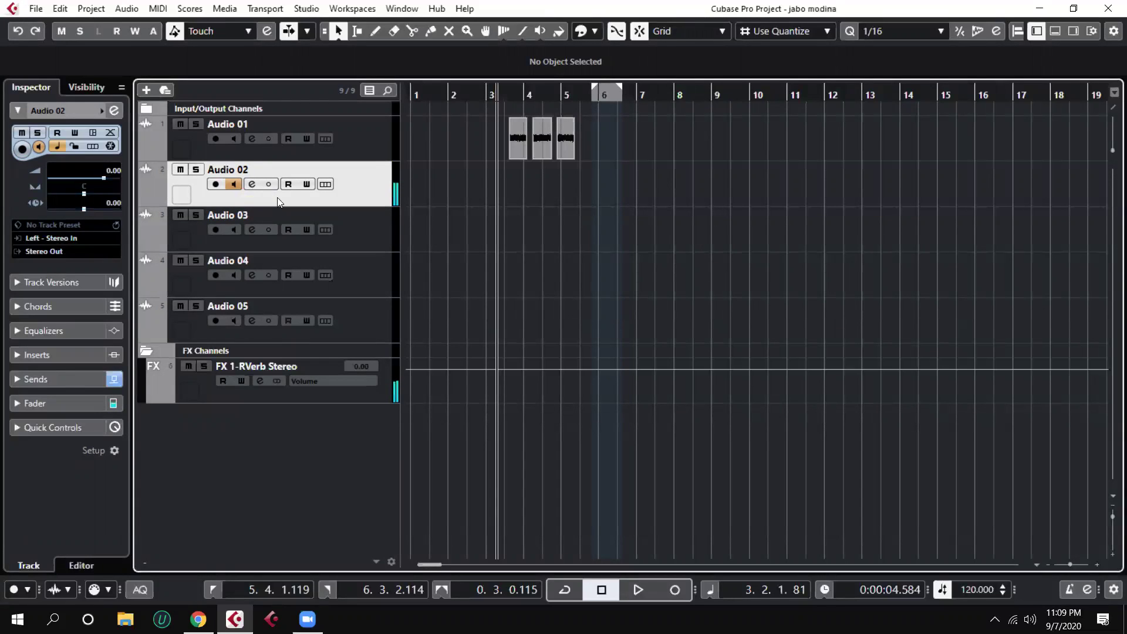
Add one Omnisphere instrument track routed to Stereo Out directly below Audio 03
left_click(357, 220)
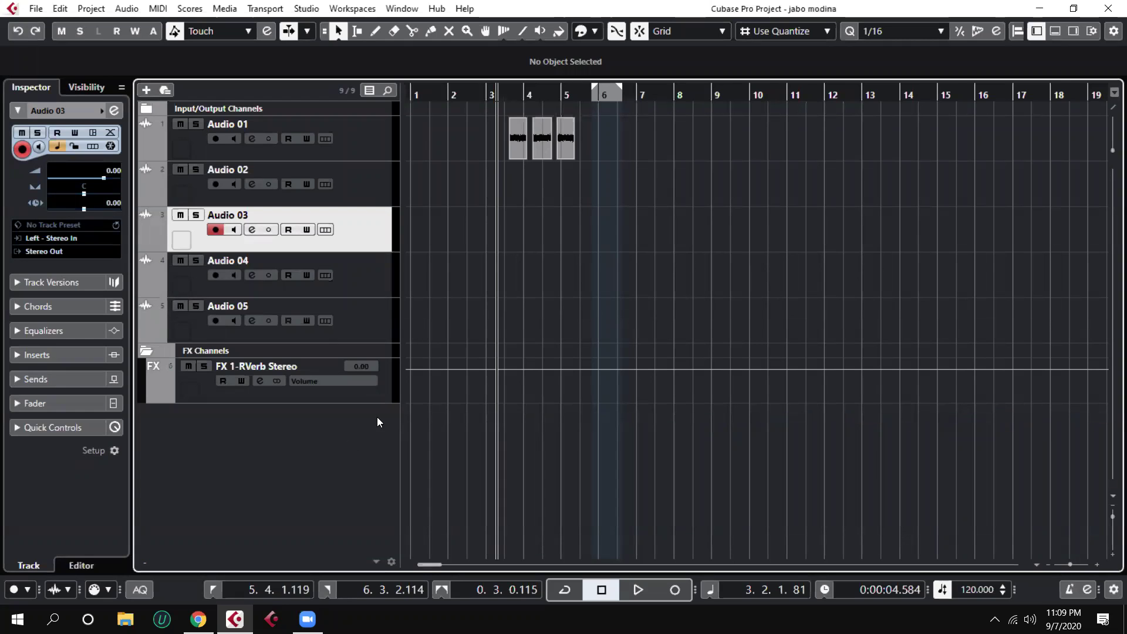
right_click(251, 450)
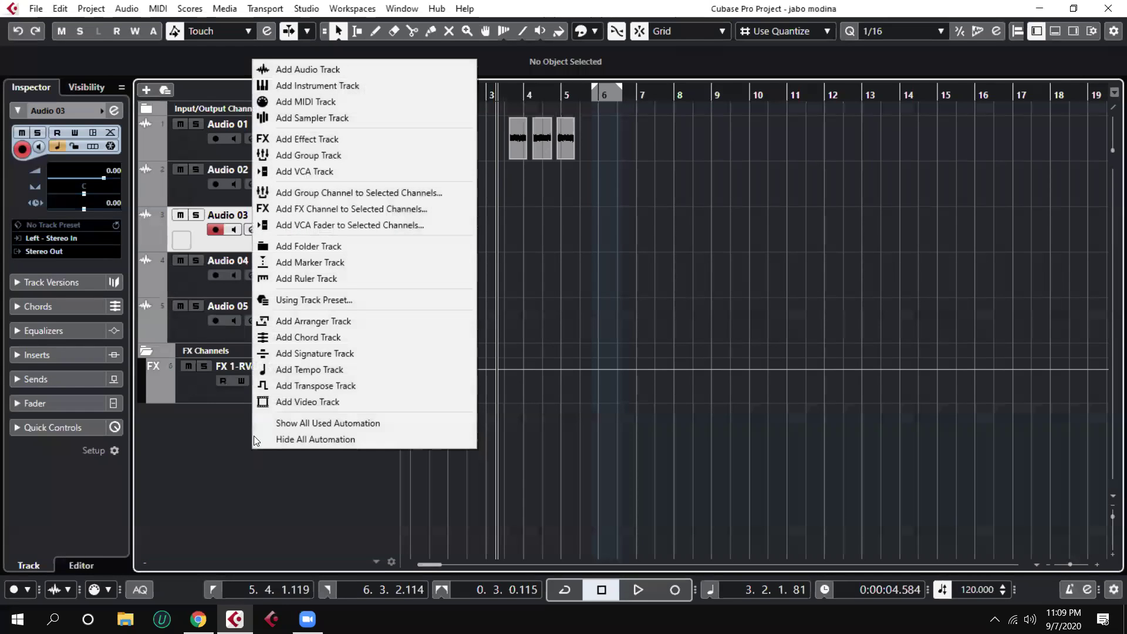
left_click(320, 85)
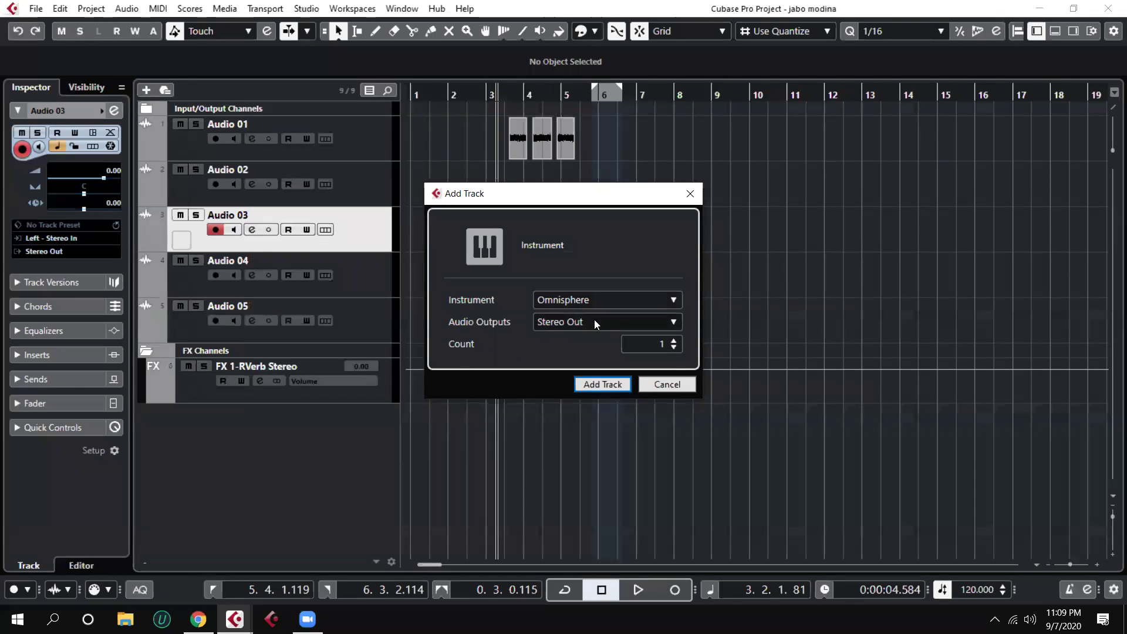
left_click(601, 383)
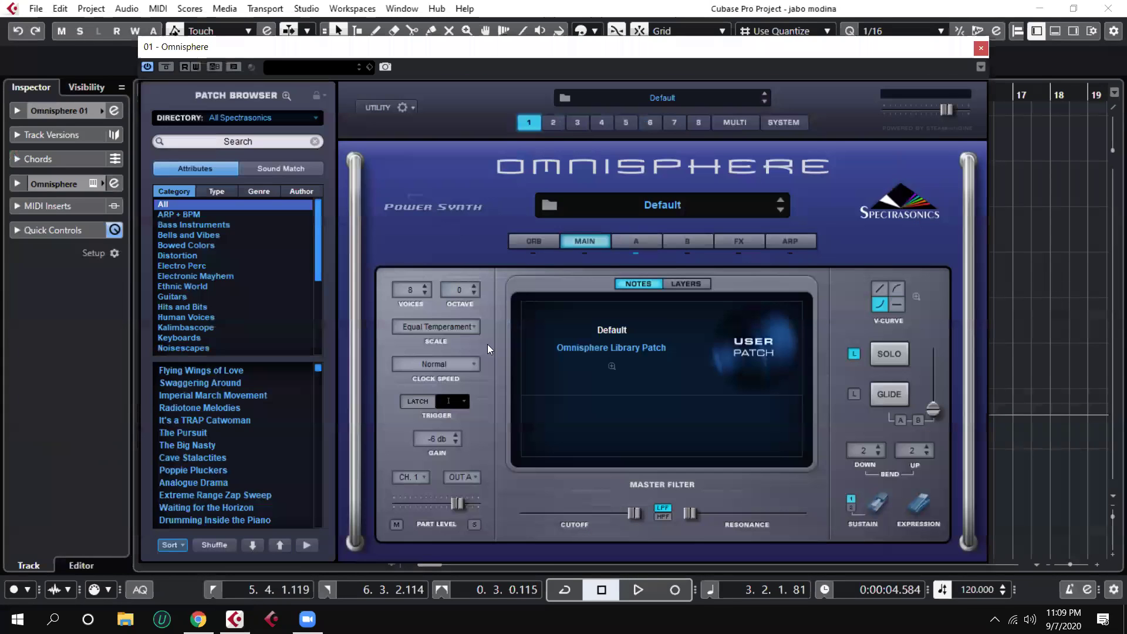
Load the Cranky Electric M'Bira Lead patch from Omnisphere's Distortion category and close the instrument window
left_click(186, 255)
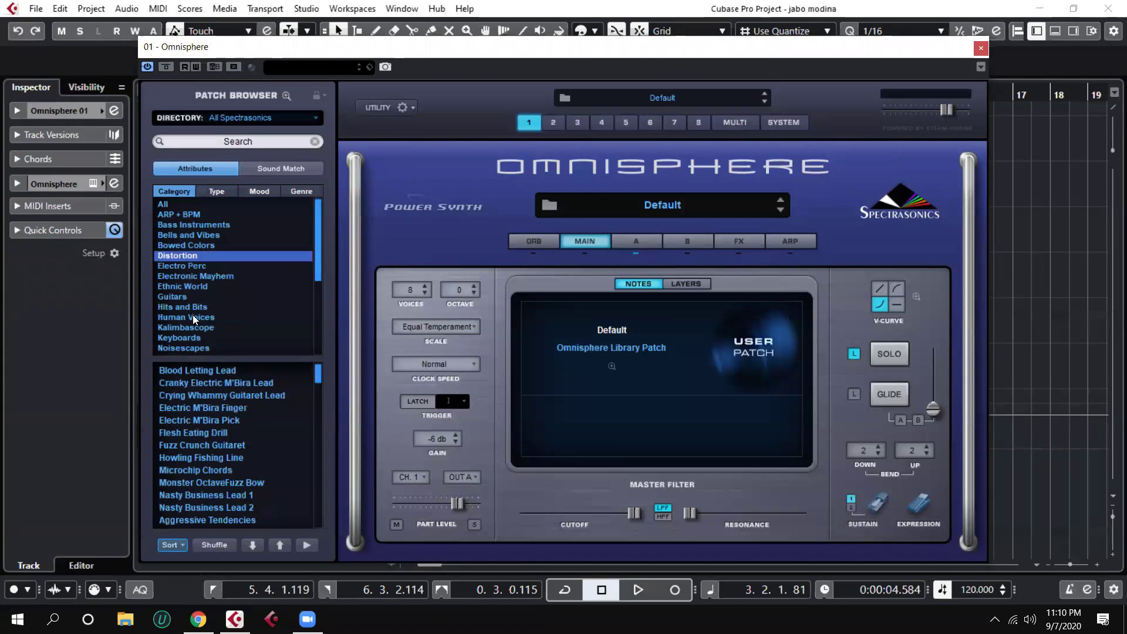
left_click(224, 380)
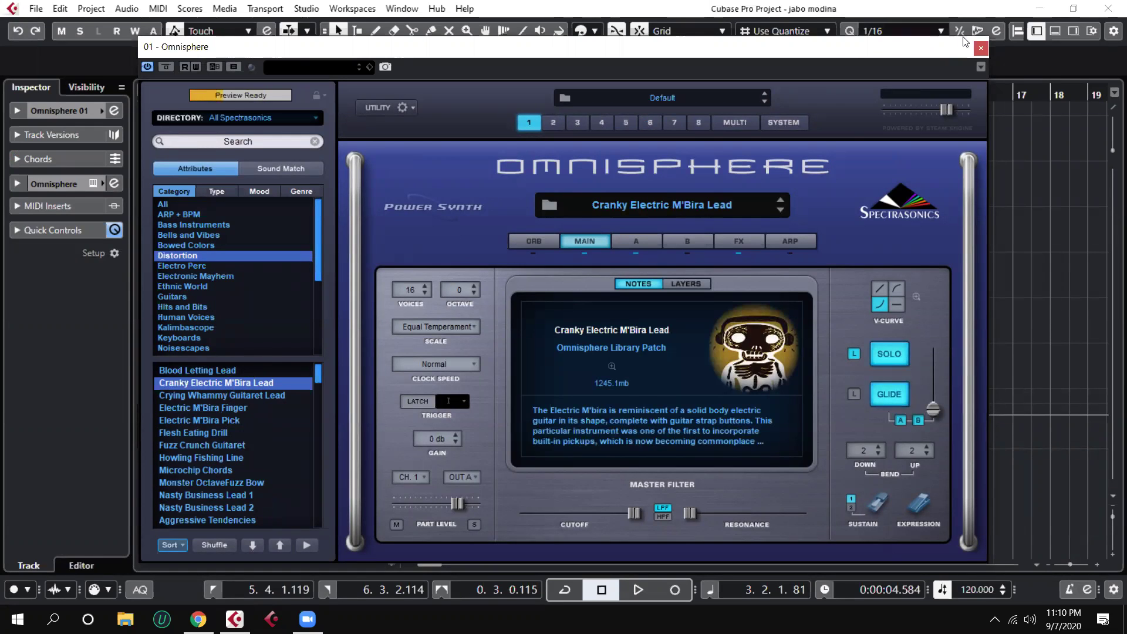
left_click(980, 49)
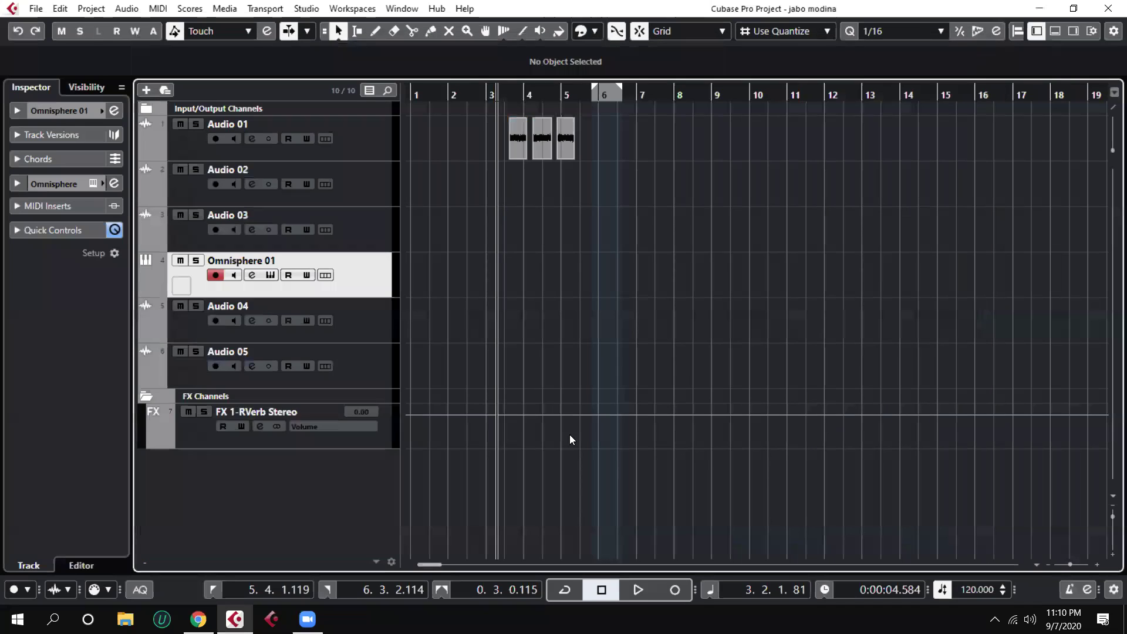
Try recording on the FX 1-RVerb Stereo track from just past bar 7, stop the transport and increase the track's height
left_click(641, 101)
key("h")
key("h")
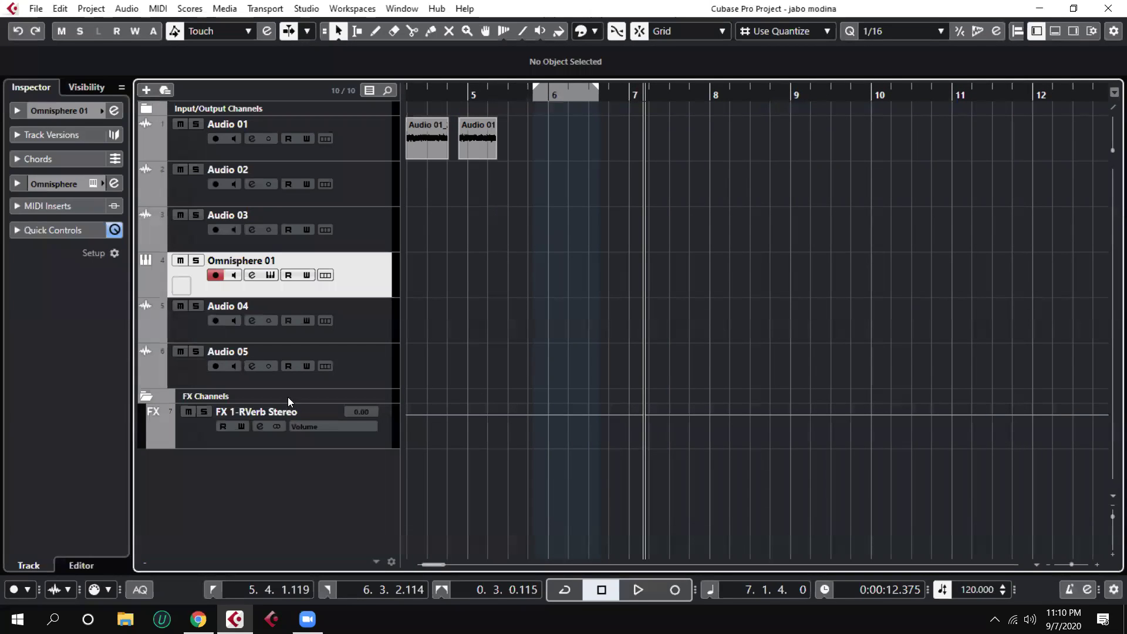
left_click(286, 437)
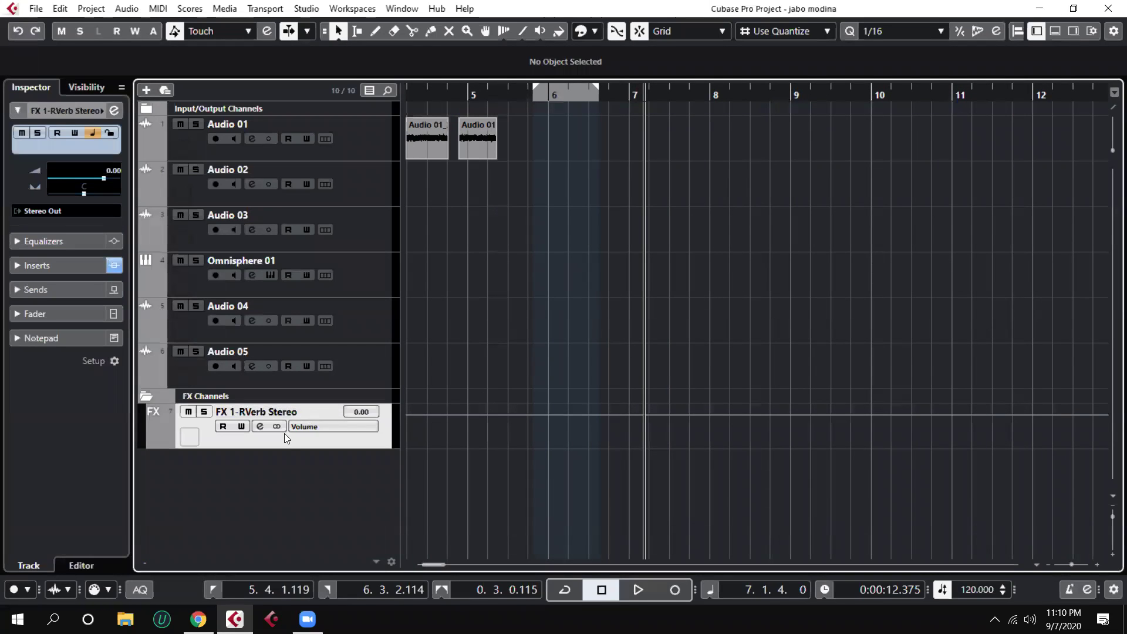
key("space")
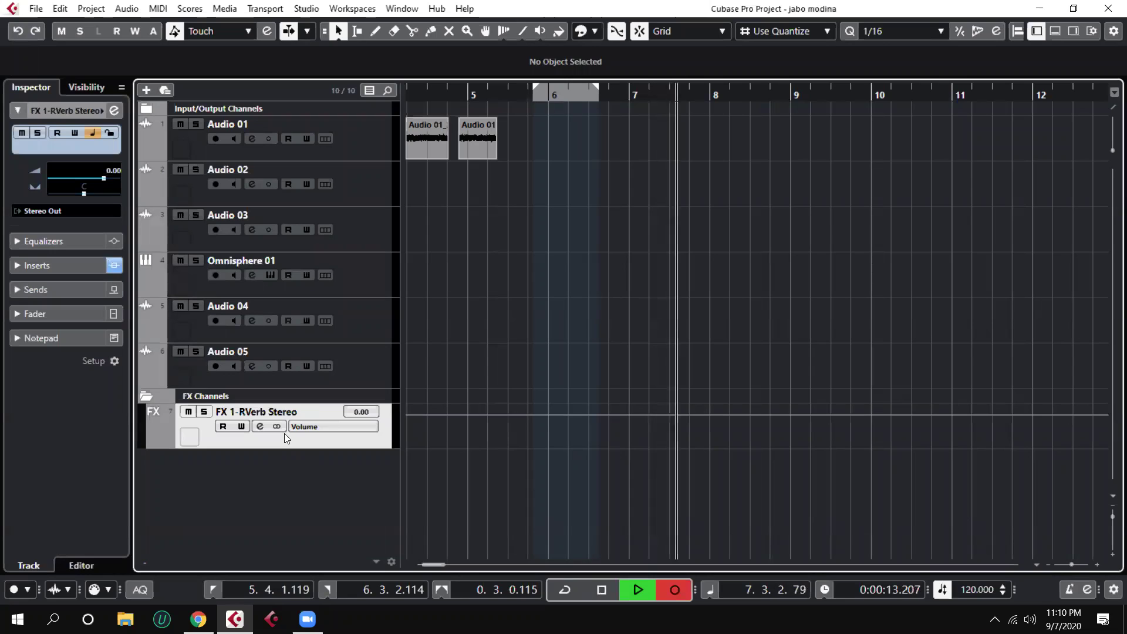
key("space")
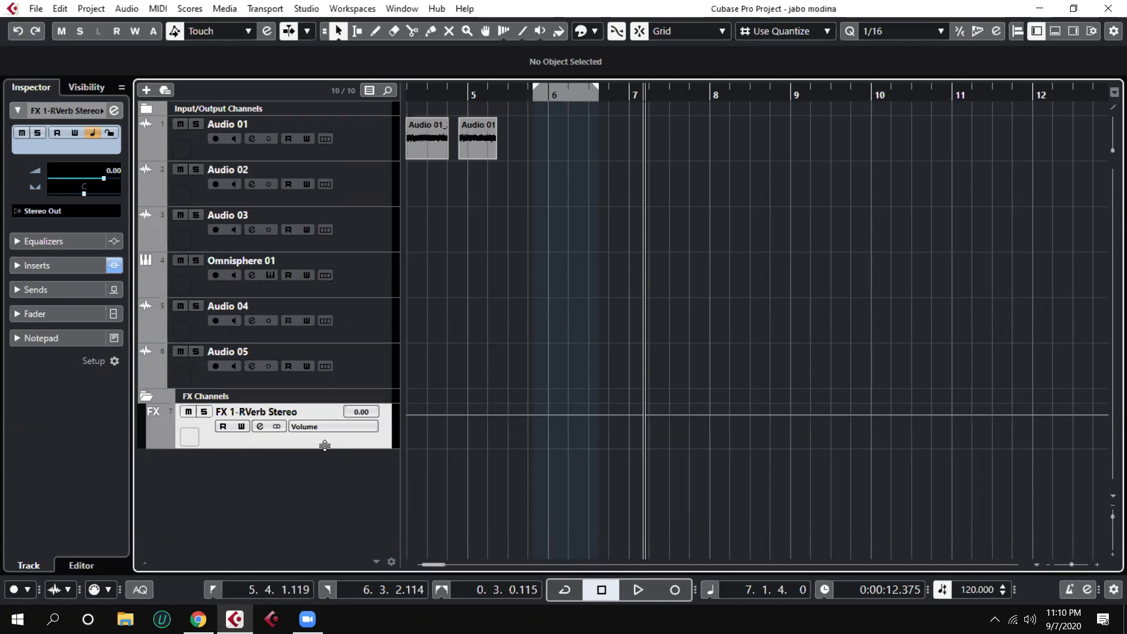
left_click_drag(325, 454, 324, 473)
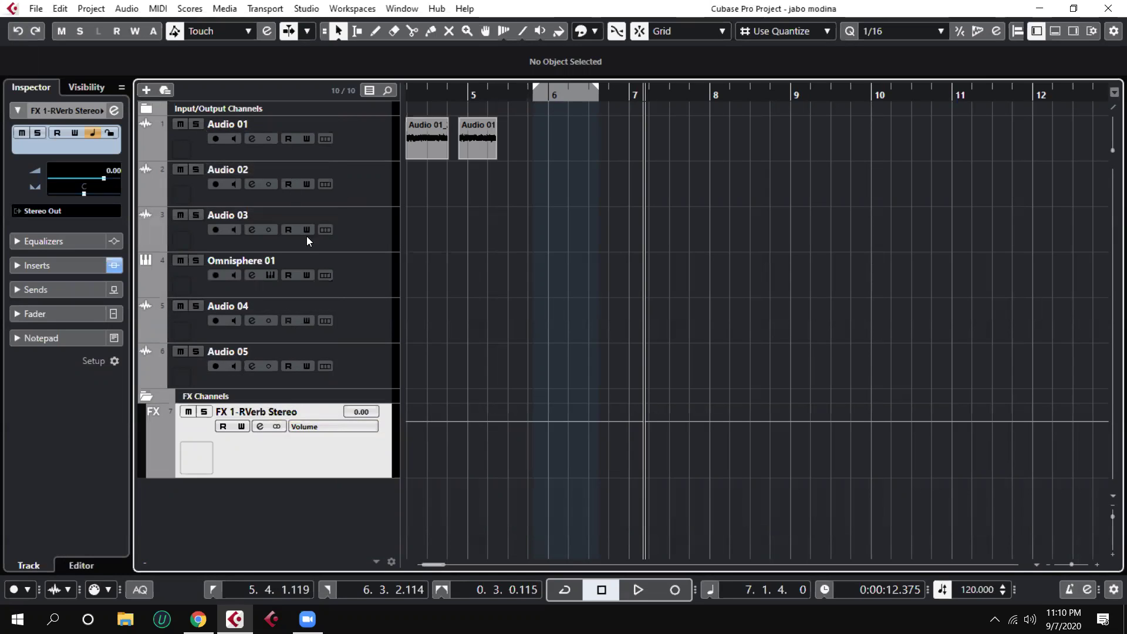
Try recording on the Omnisphere 01 track from just past bar 7, punching in and out before stopping the transport
left_click(342, 267)
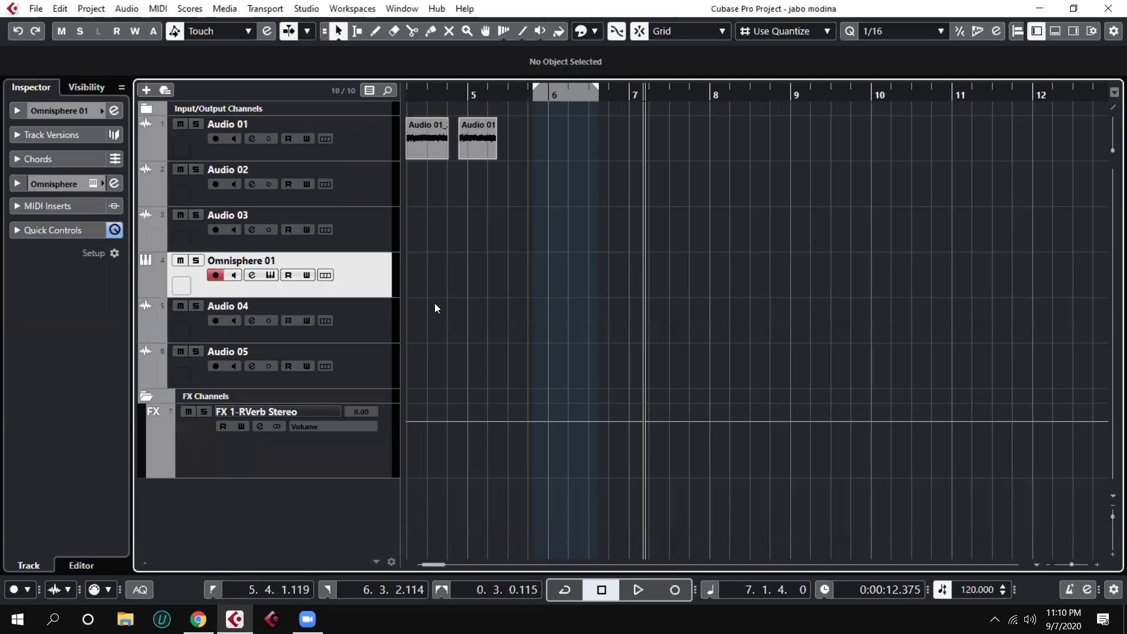
key("KP_Multiply")
key("KP_Multiply")
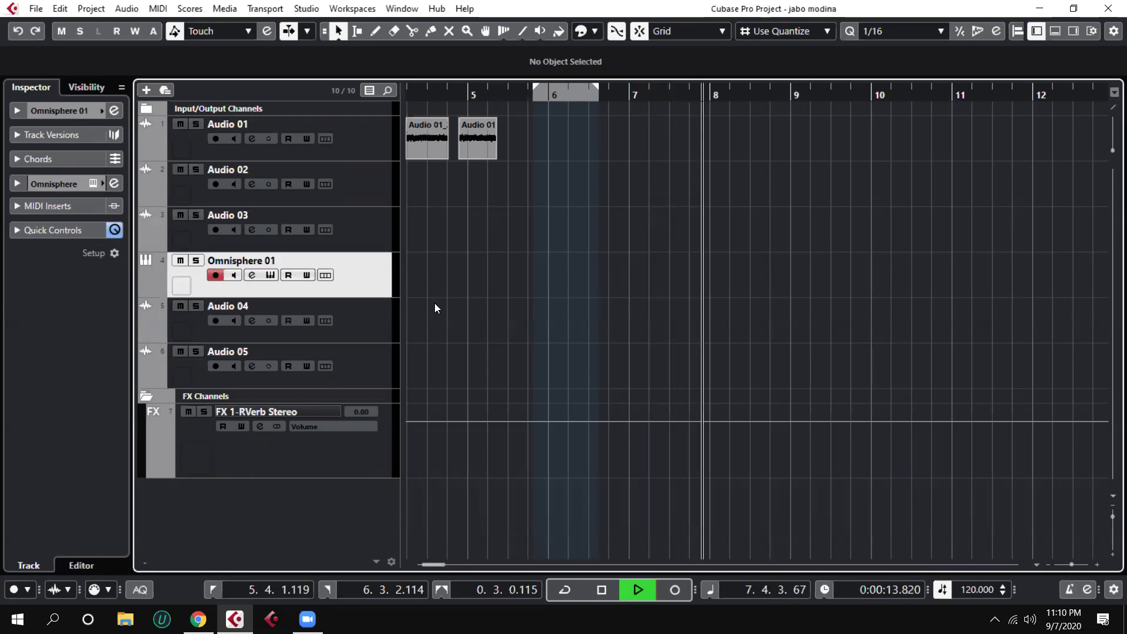
key("space")
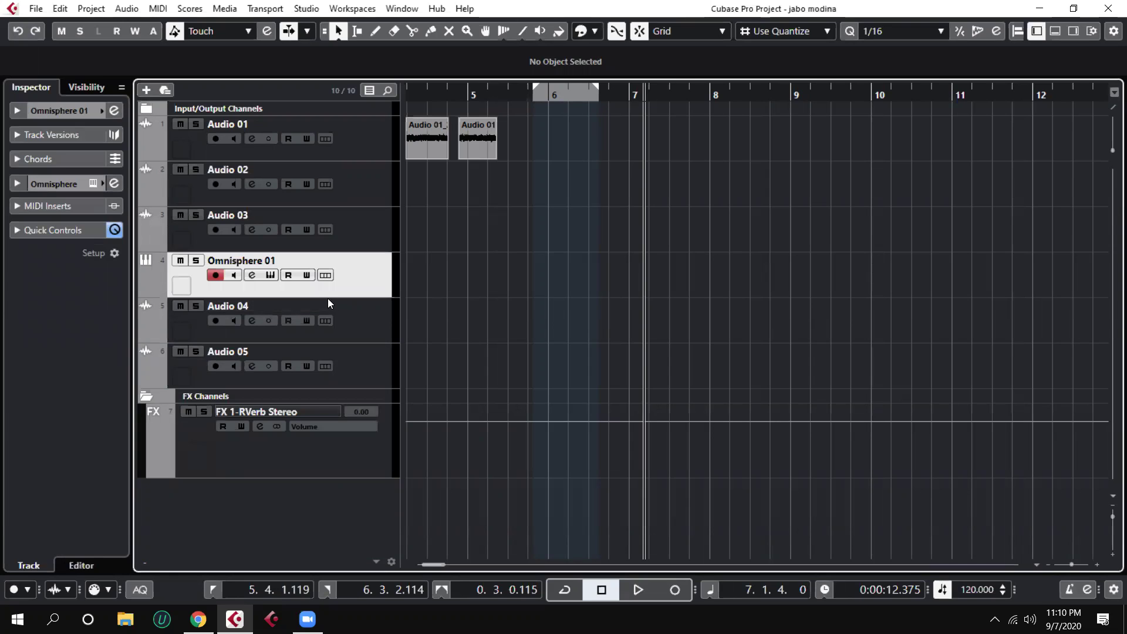
key("KP_Multiply")
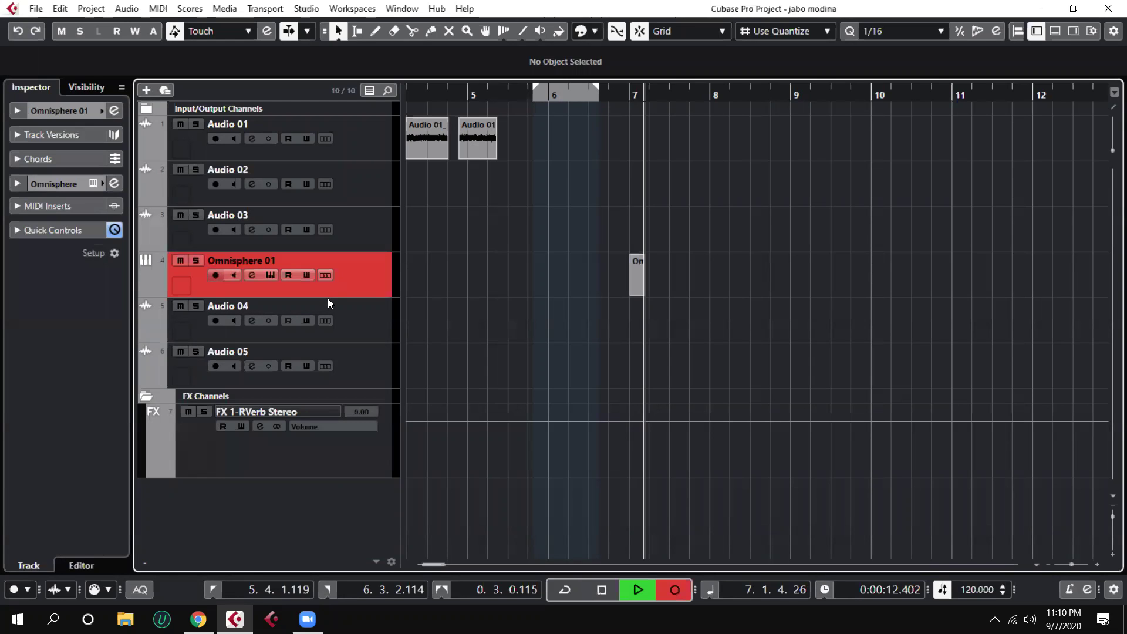
key("KP_Multiply")
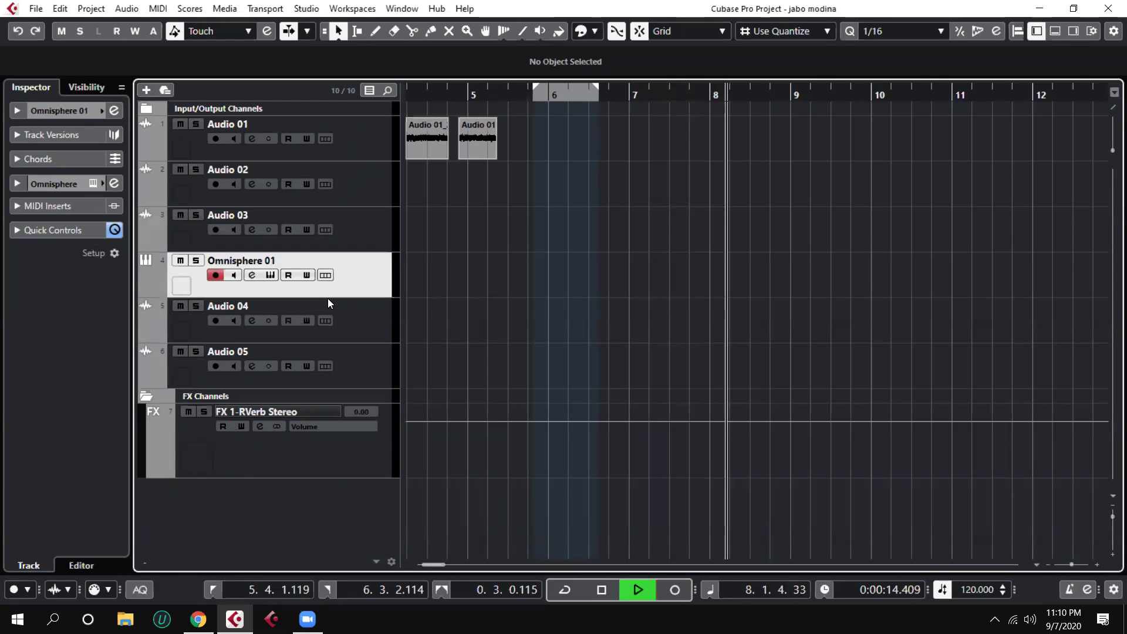
key("space")
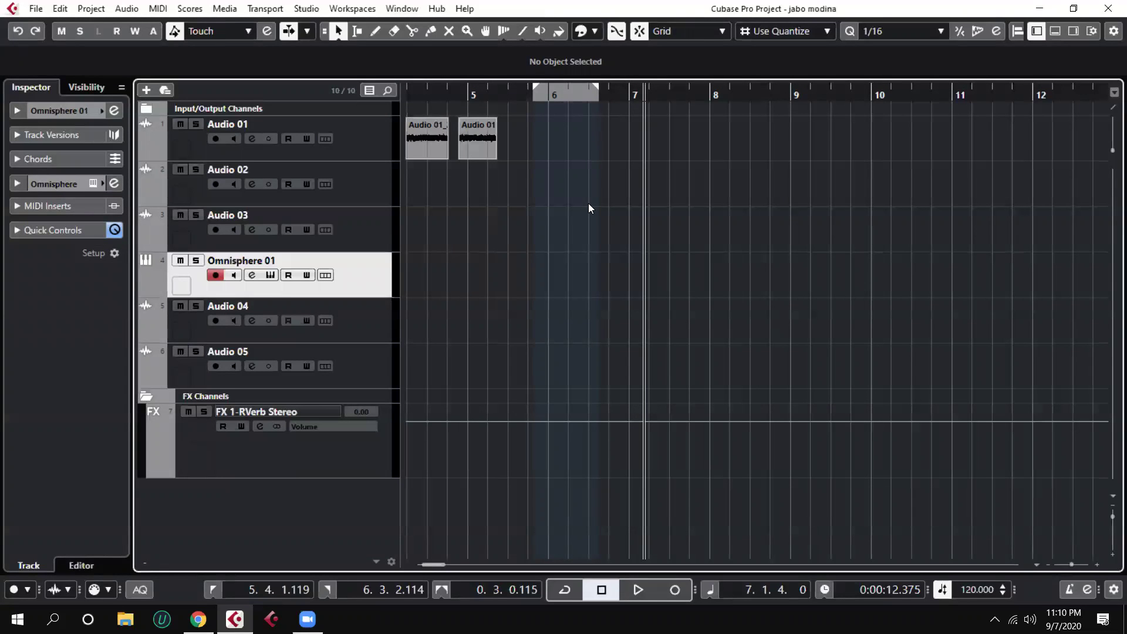
Try continuous recording takes on the Omnisphere 01 track running past bar 9, stopping the transport after each take
key("KP_Multiply")
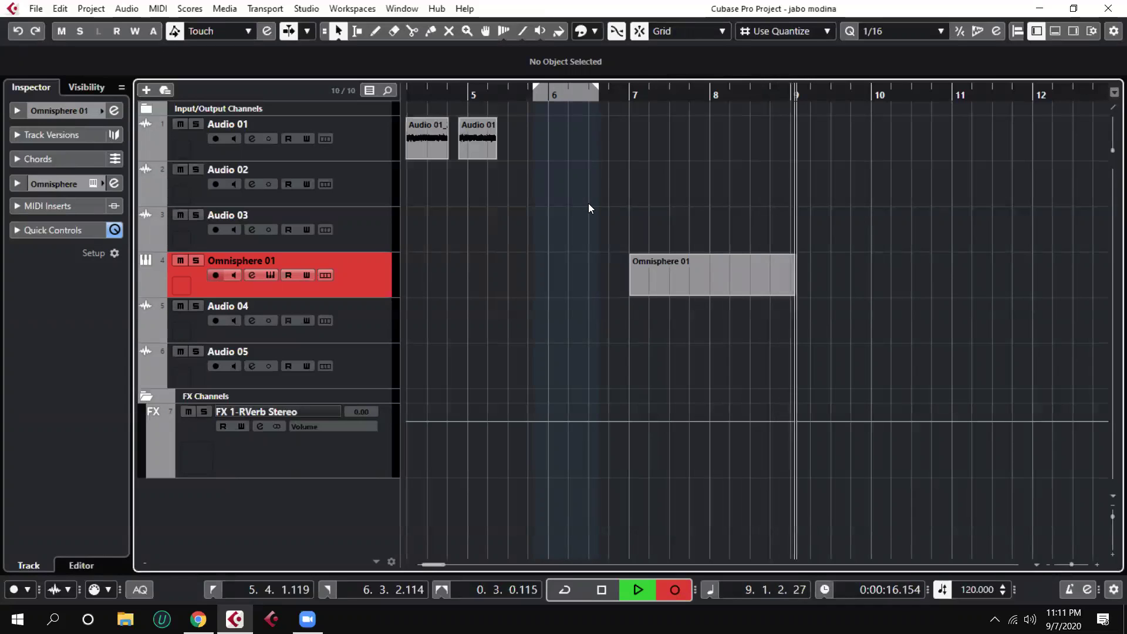
key("space")
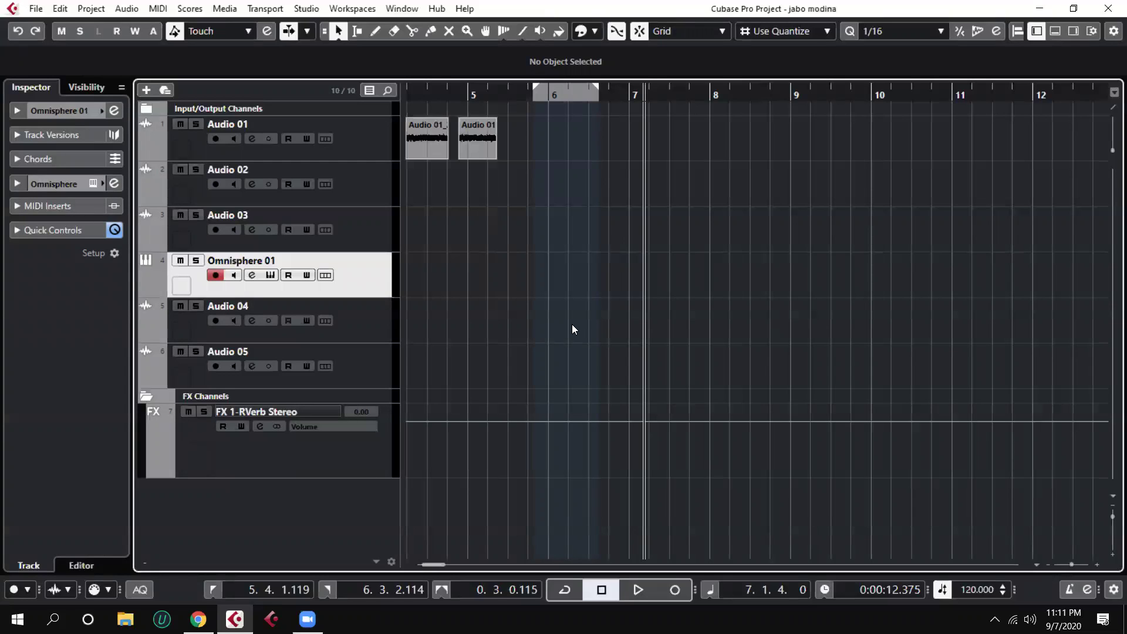
right_click(661, 586)
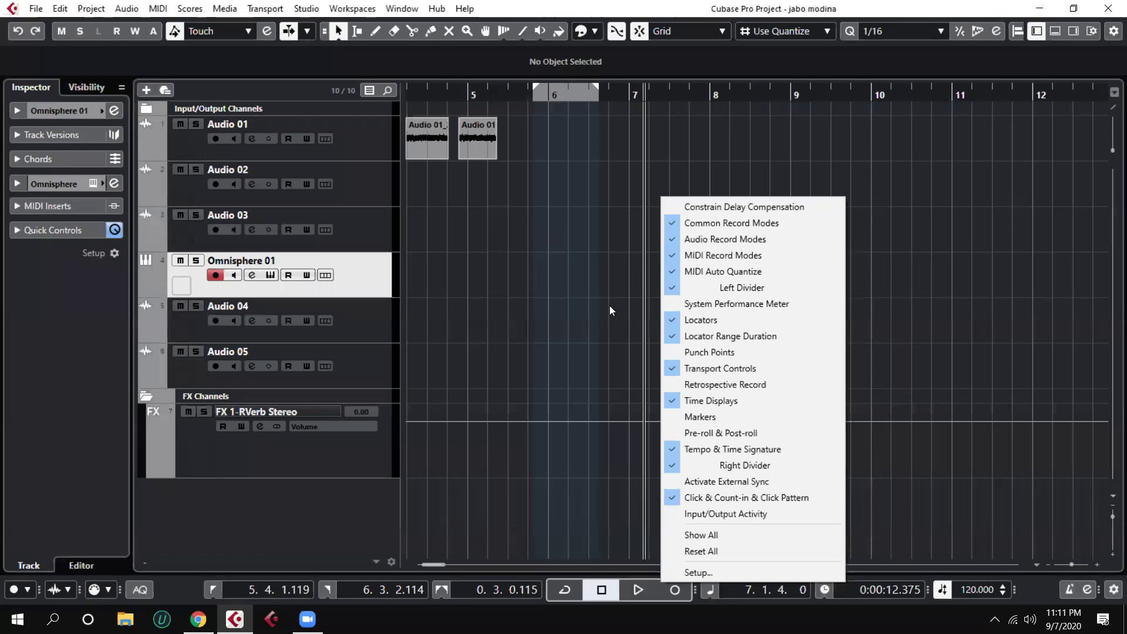
left_click(593, 314)
key("KP_Multiply")
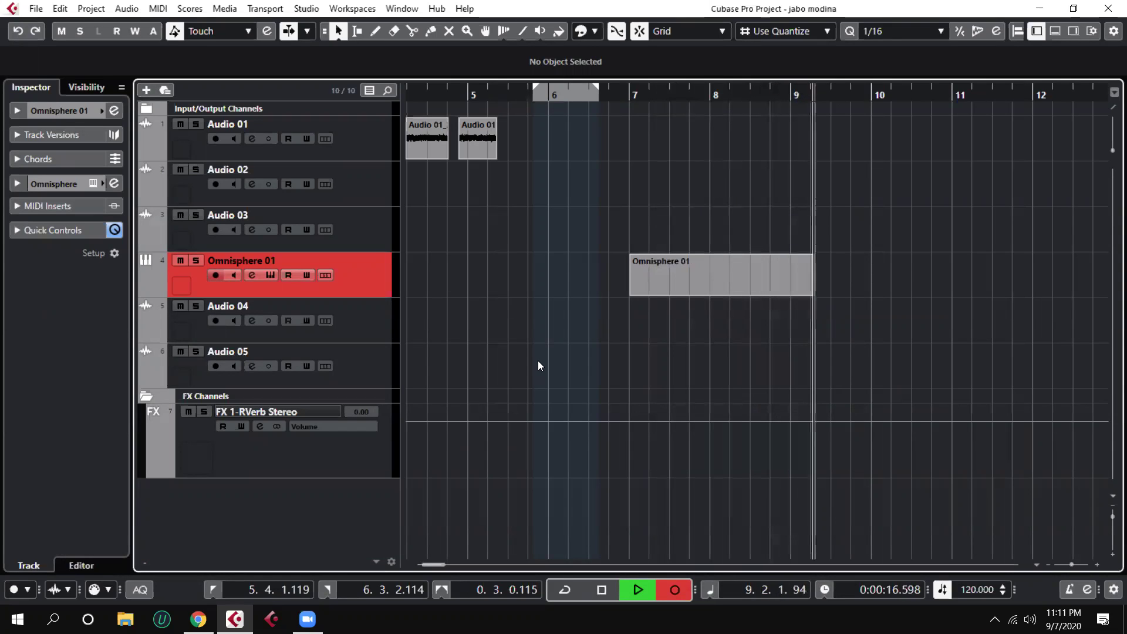
key("space")
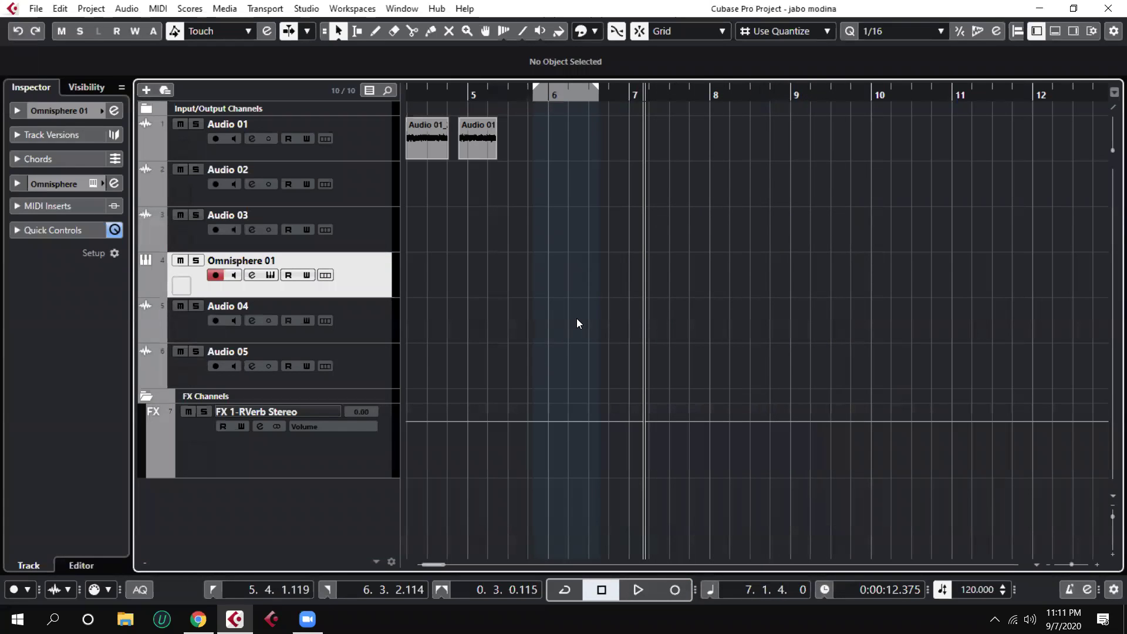
Draw an empty MIDI part on the Omnisphere 01 track from 6.2.3 to 8.2.1 and return to the Object Selection tool
left_click(373, 31)
left_click_drag(582, 273, 730, 274)
right_click(703, 367)
left_click(702, 367)
left_click(725, 332)
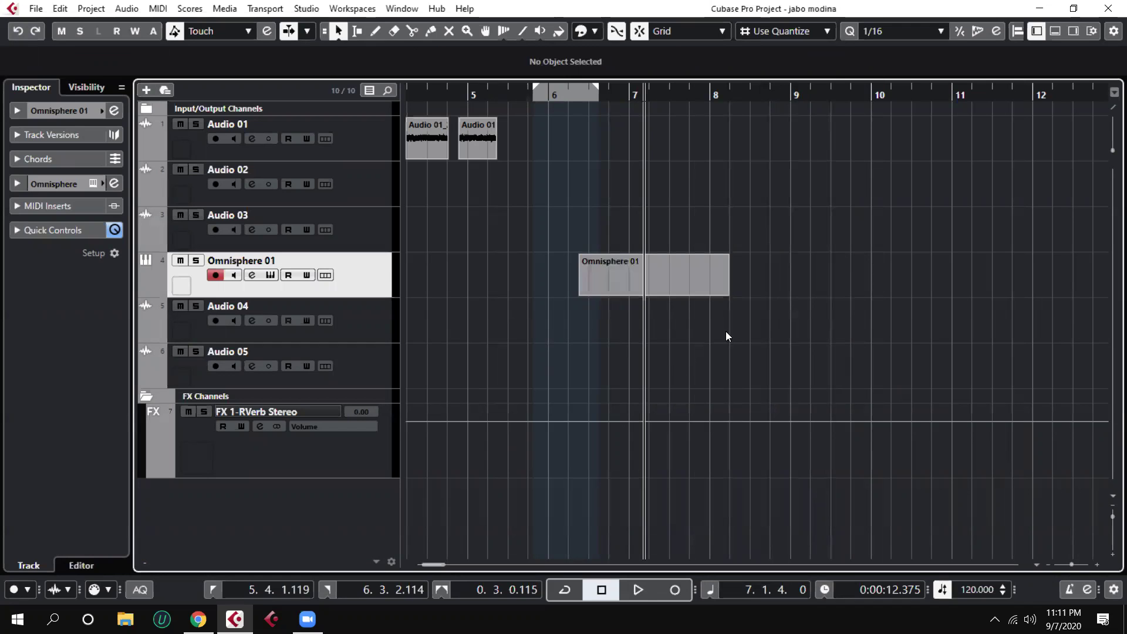
Open the Omnisphere 01 part in the Key Editor, draw a note from 6.2.3 to 7.1.4 and set its pitch to C3
double_click(628, 278)
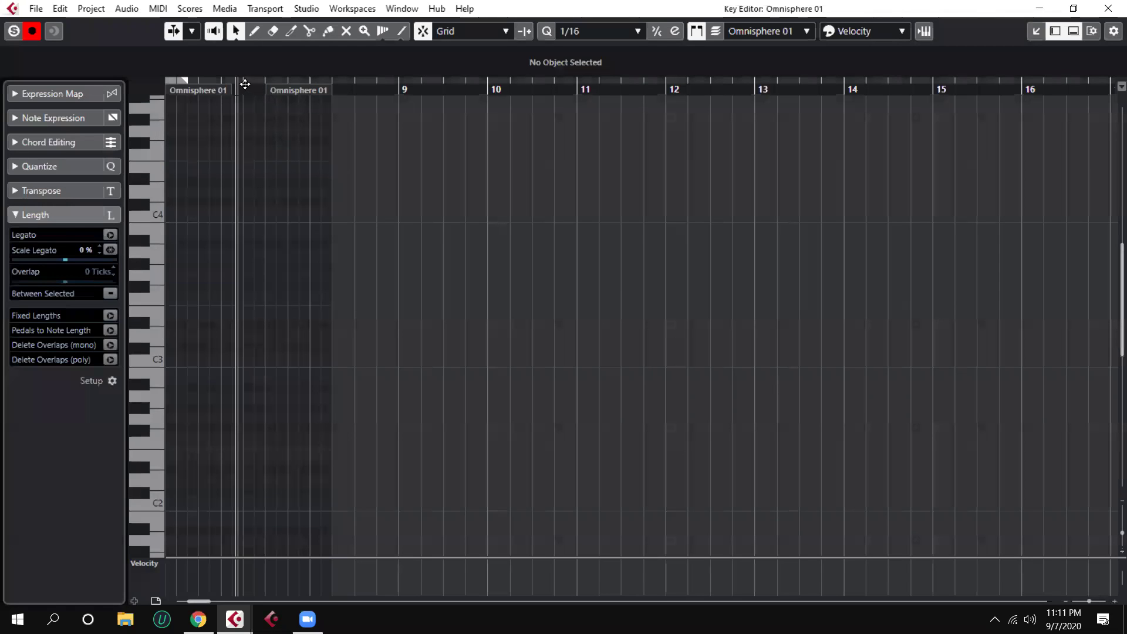
left_click_drag(238, 112, 398, 139)
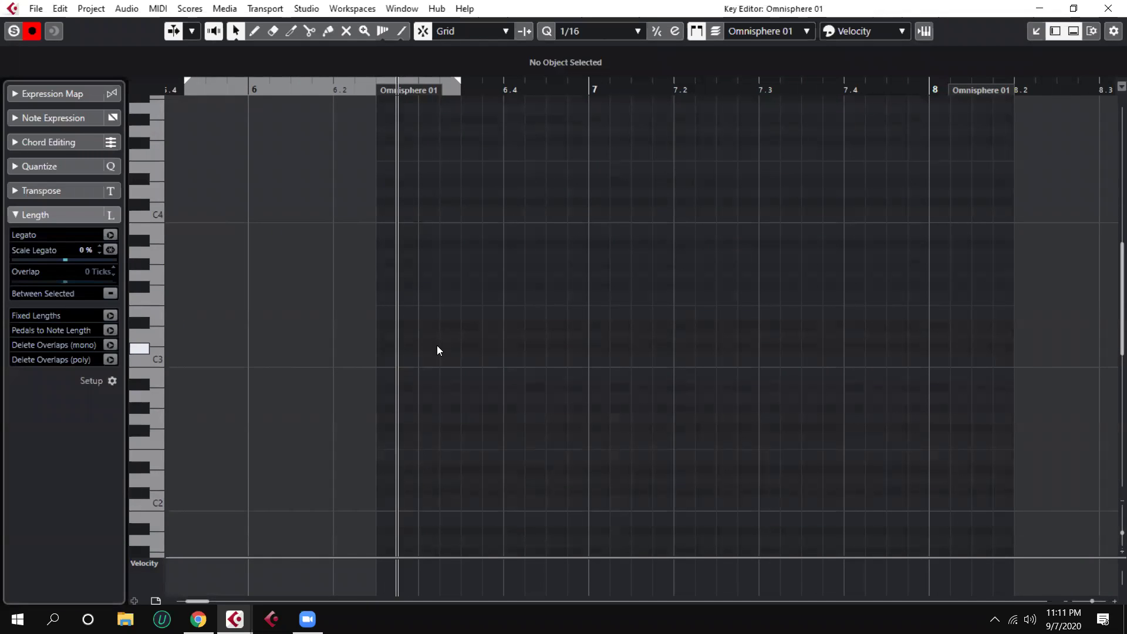
right_click(423, 326)
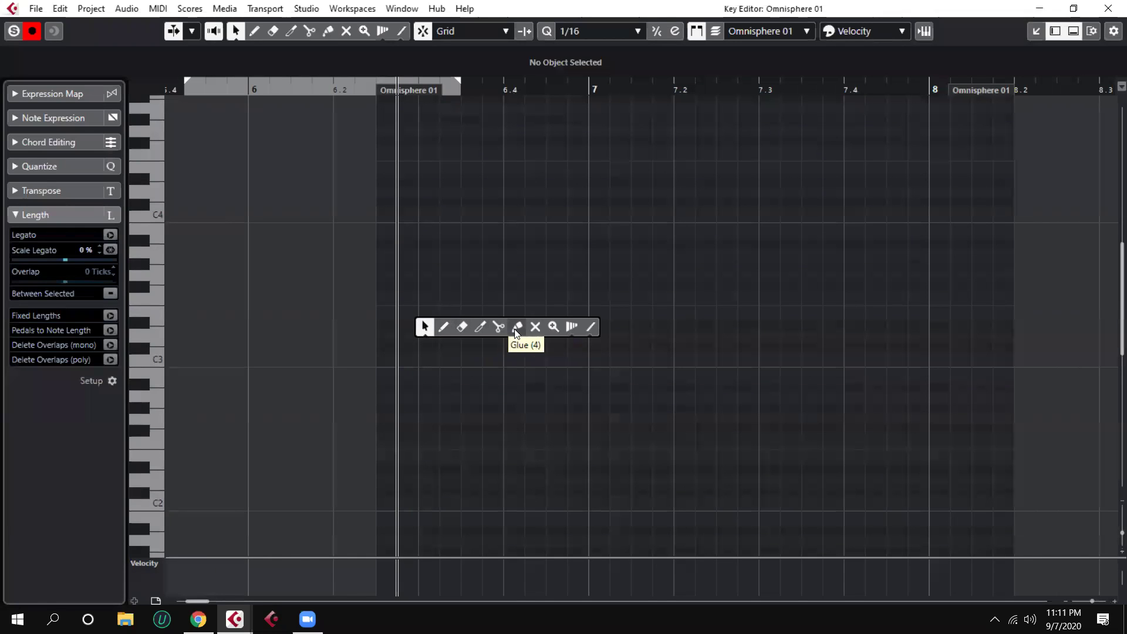
left_click(443, 327)
left_click_drag(399, 315, 655, 314)
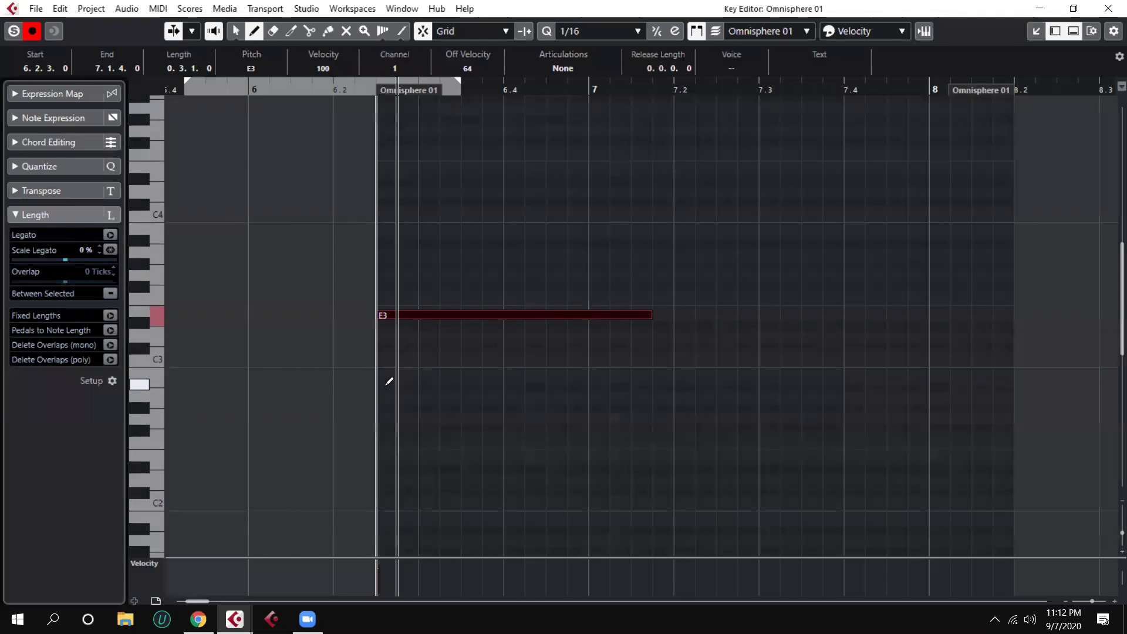
key("1")
key("Down")
key("Down")
key("Down")
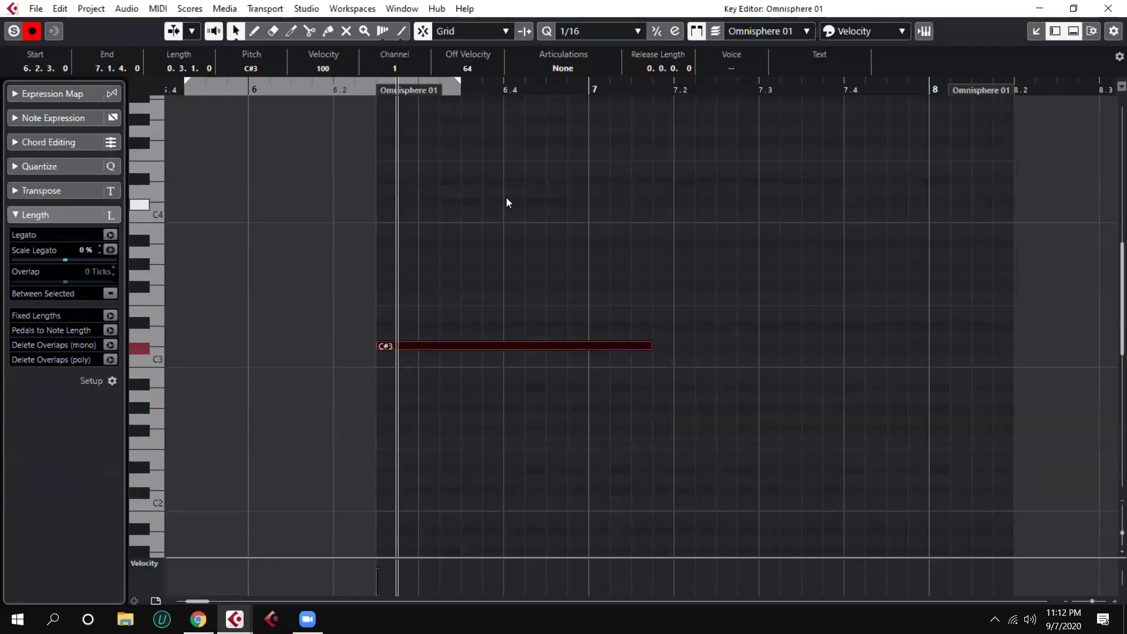
key("Down")
left_click(507, 198)
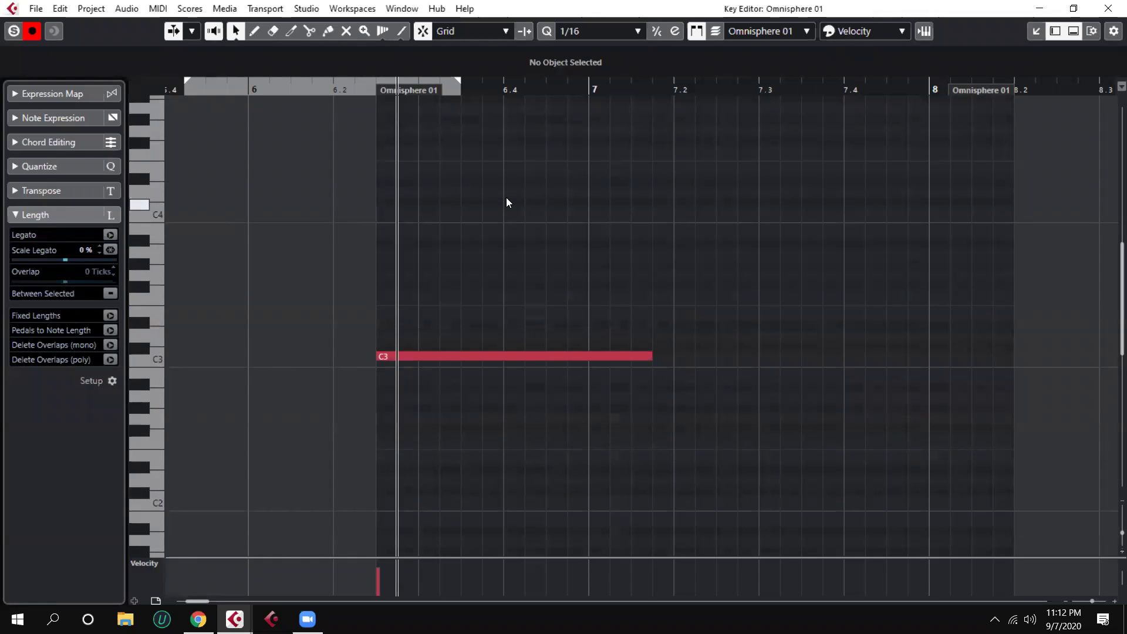
Draw E3 and G3 notes from 6.2.3 to 7.1.4 above the C3 note, undoing a mistaken A3
right_click(386, 301)
left_click(405, 300)
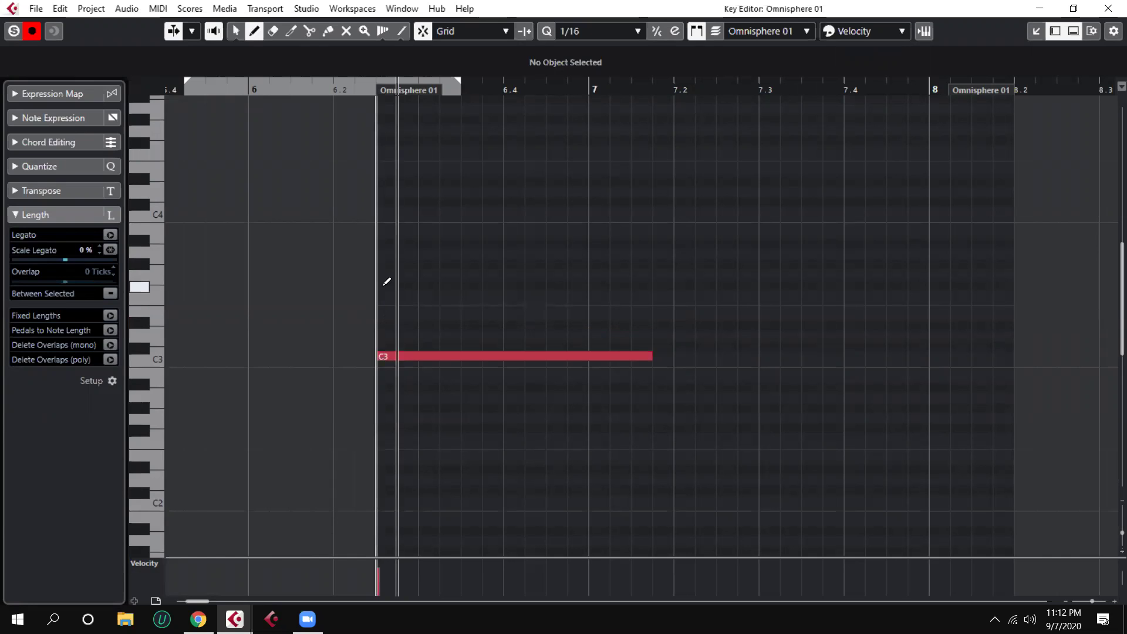
left_click_drag(384, 309, 653, 309)
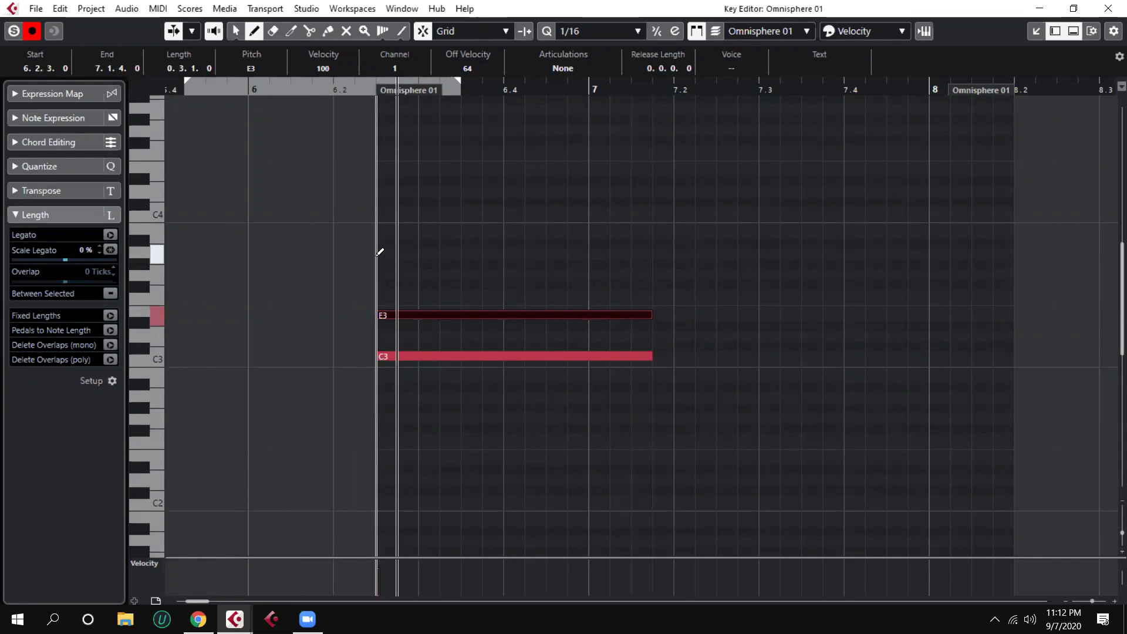
left_click_drag(380, 253, 658, 260)
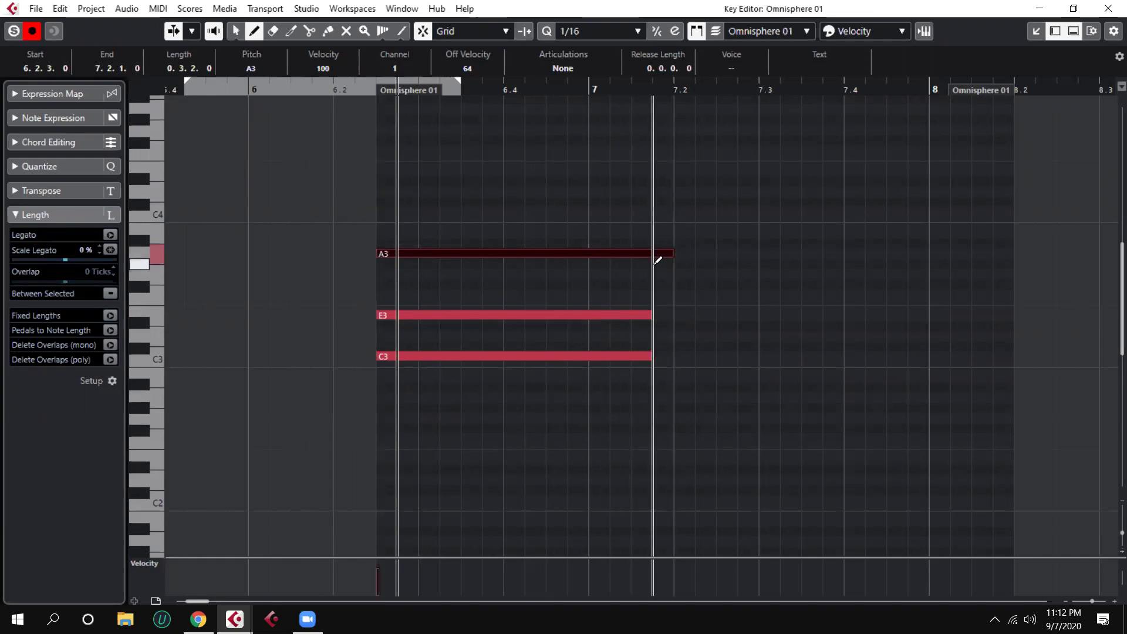
key("ctrl+z")
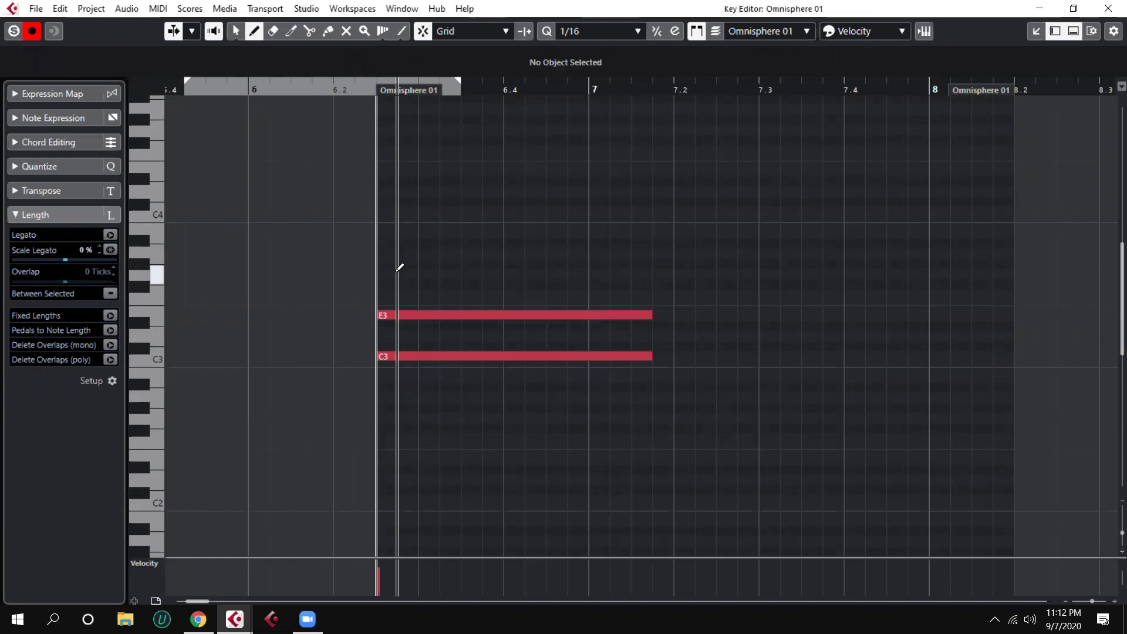
left_click_drag(397, 271, 653, 273)
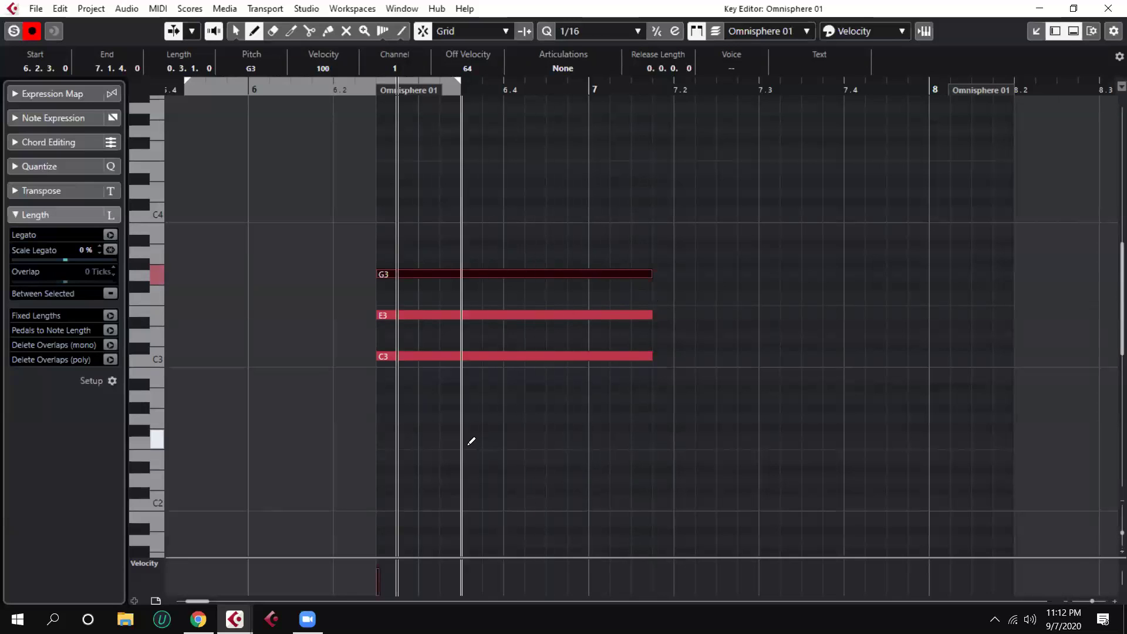
Select the three chord notes, examine them across the keyboard range, deselect them and close the Key Editor
key("1")
left_click_drag(468, 447, 414, 102)
scroll(534, 264, "down", 5)
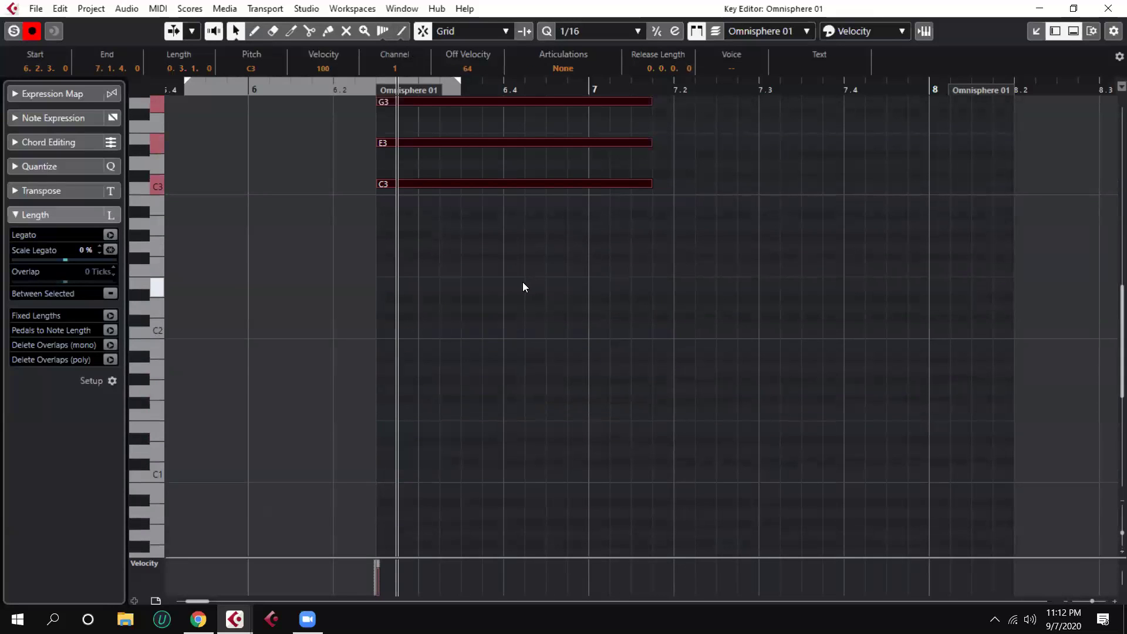
scroll(521, 282, "up", 2)
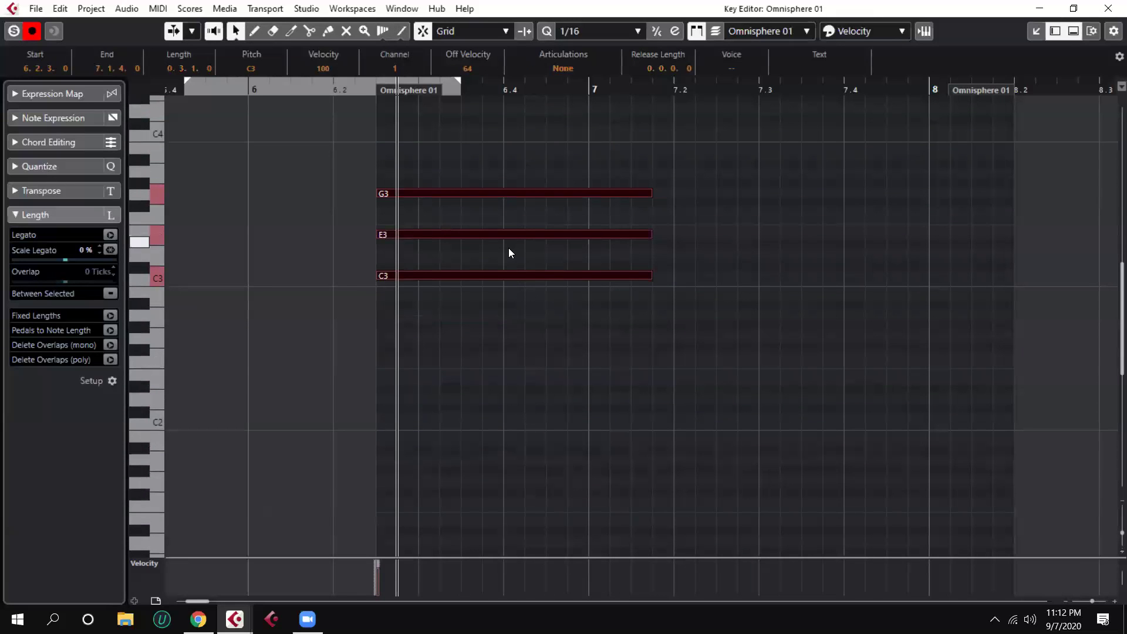
scroll(520, 267, "up", 4)
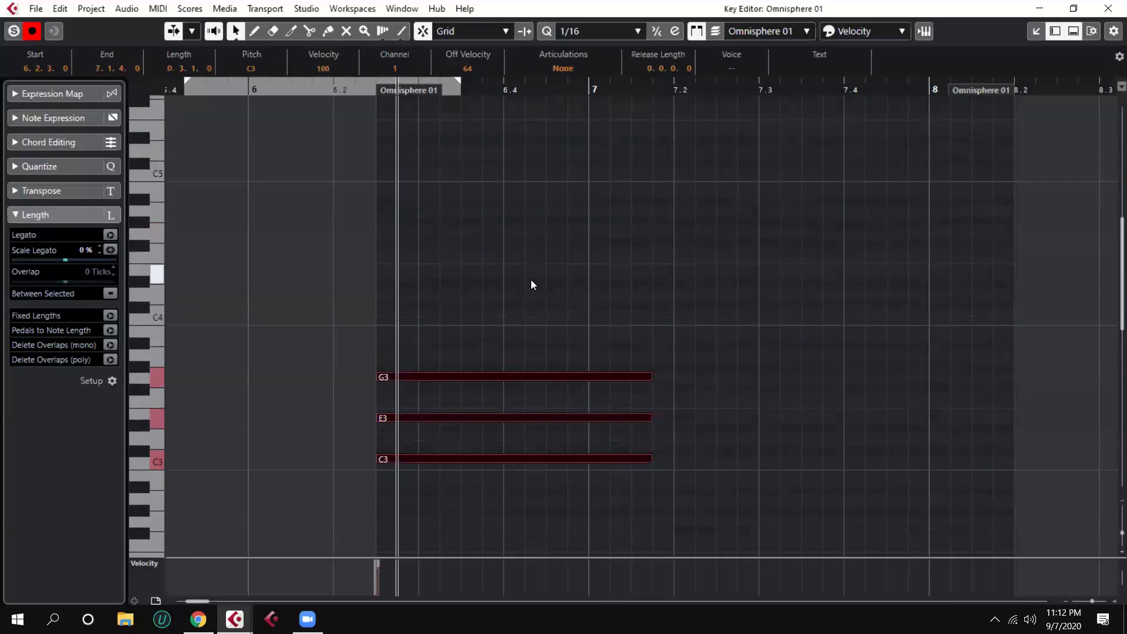
scroll(569, 346, "down", 2)
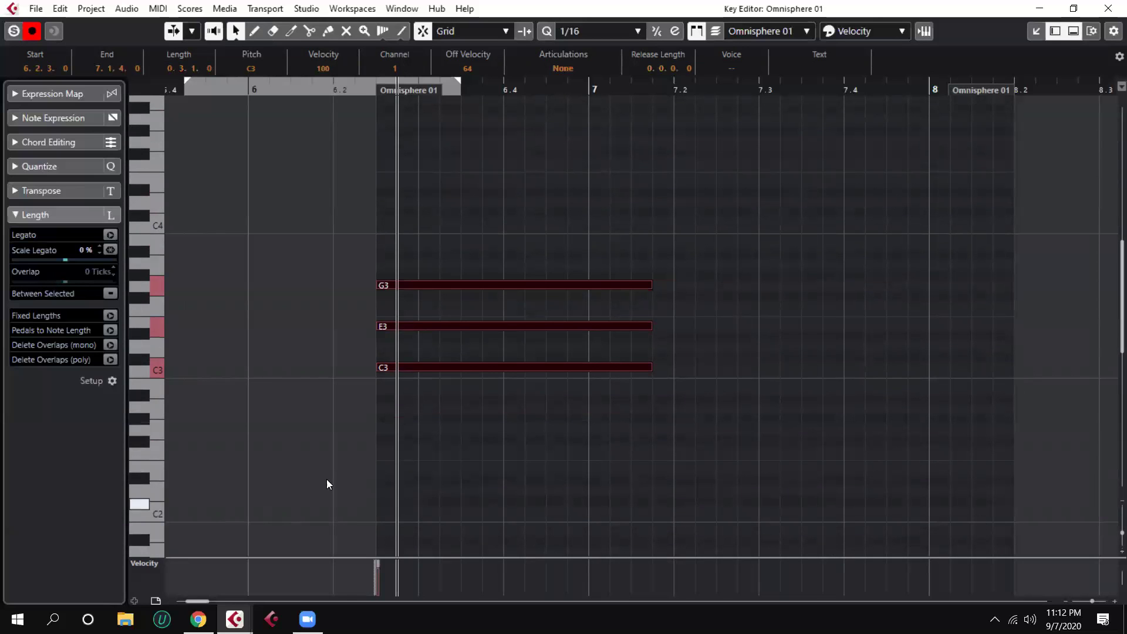
left_click(293, 473)
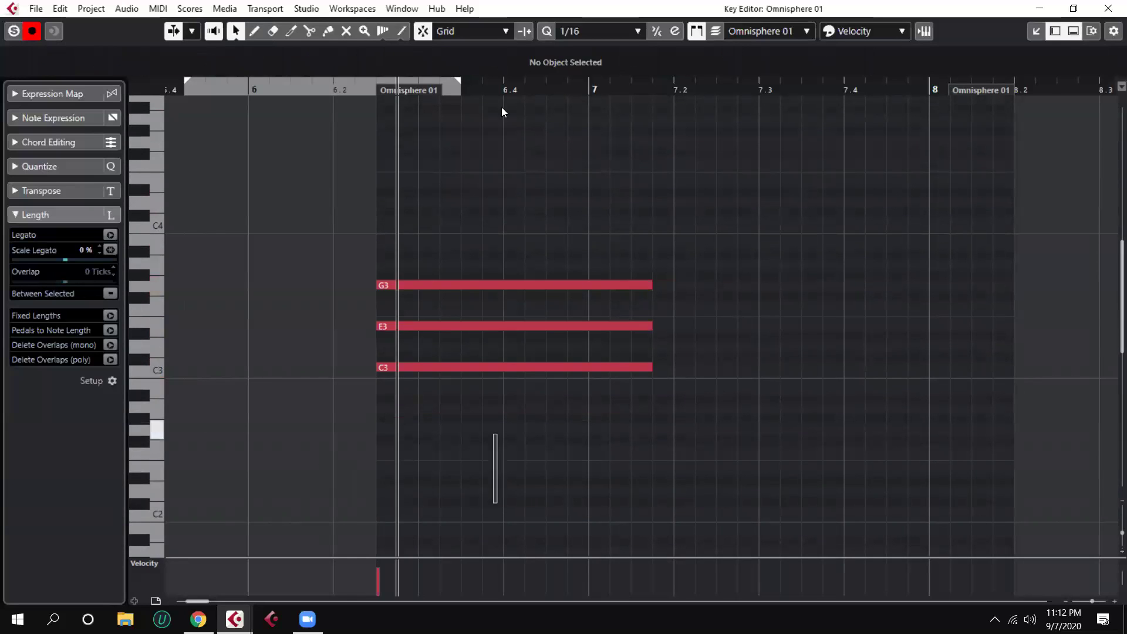
key("ctrl+a")
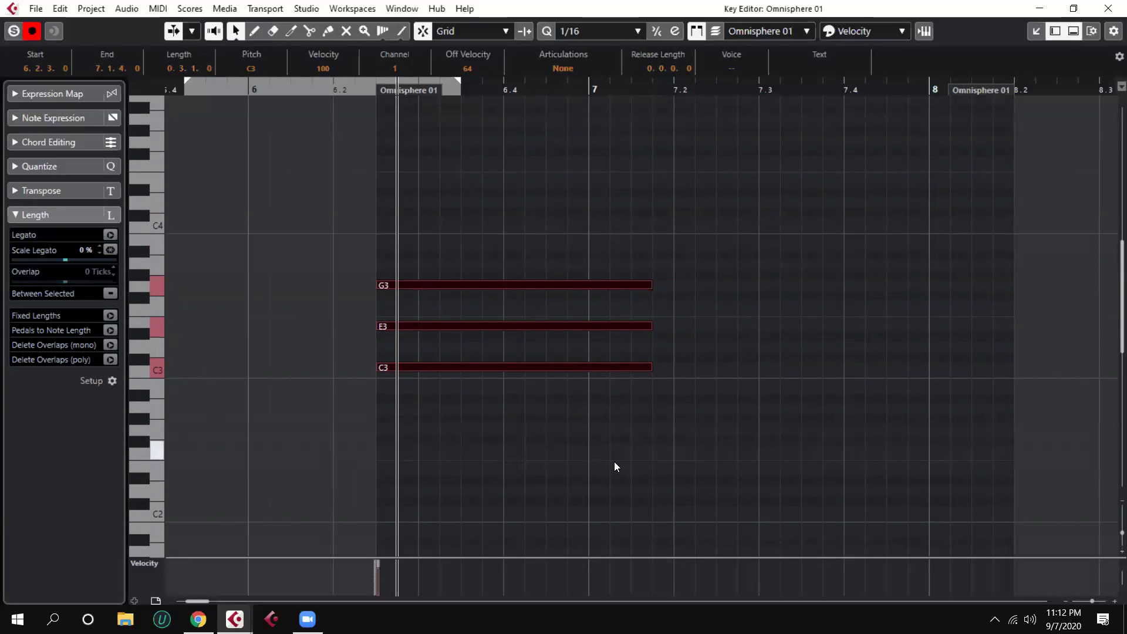
left_click(633, 467)
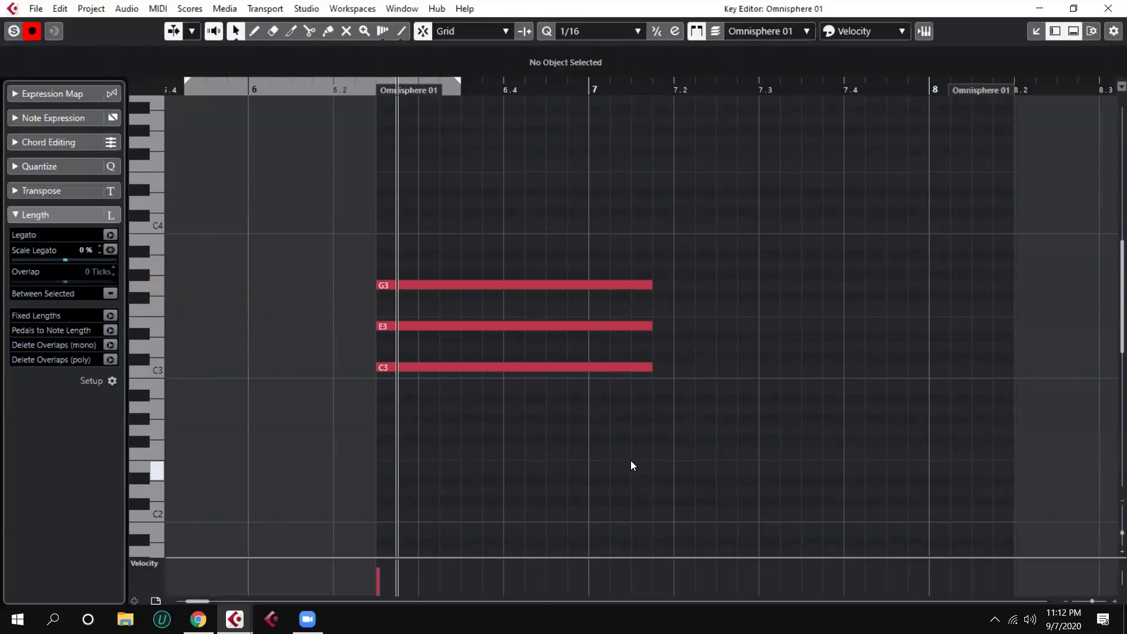
key("Escape")
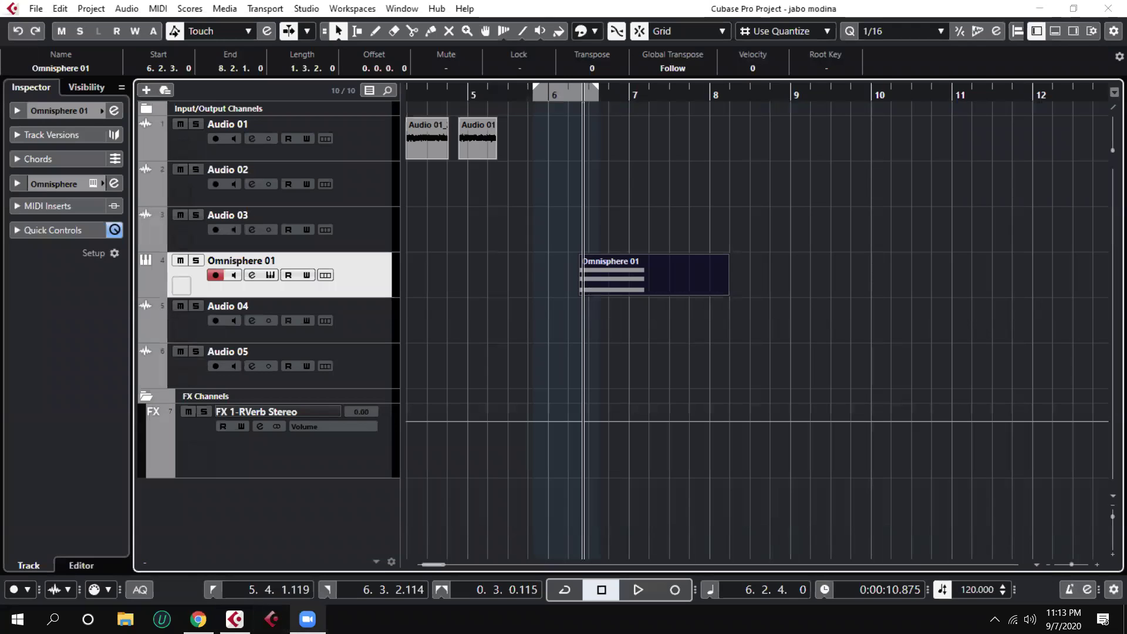
Switch to Chrome to view the course topic list on Facebook, close the Cubase Learners chat and return to Cubase
left_click(199, 619)
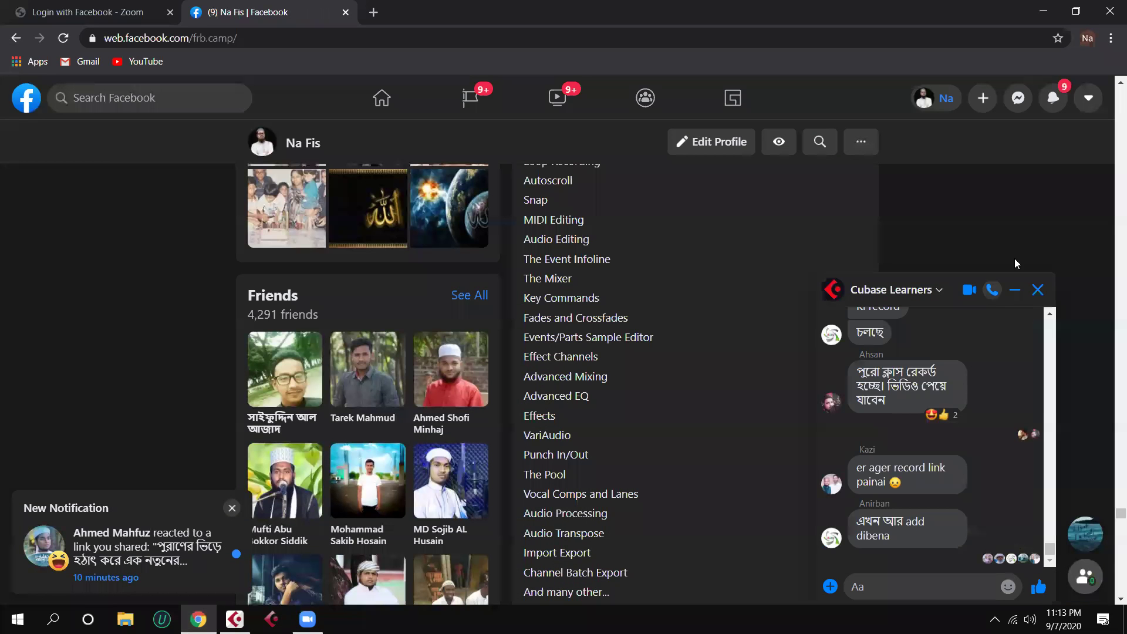
left_click(1036, 291)
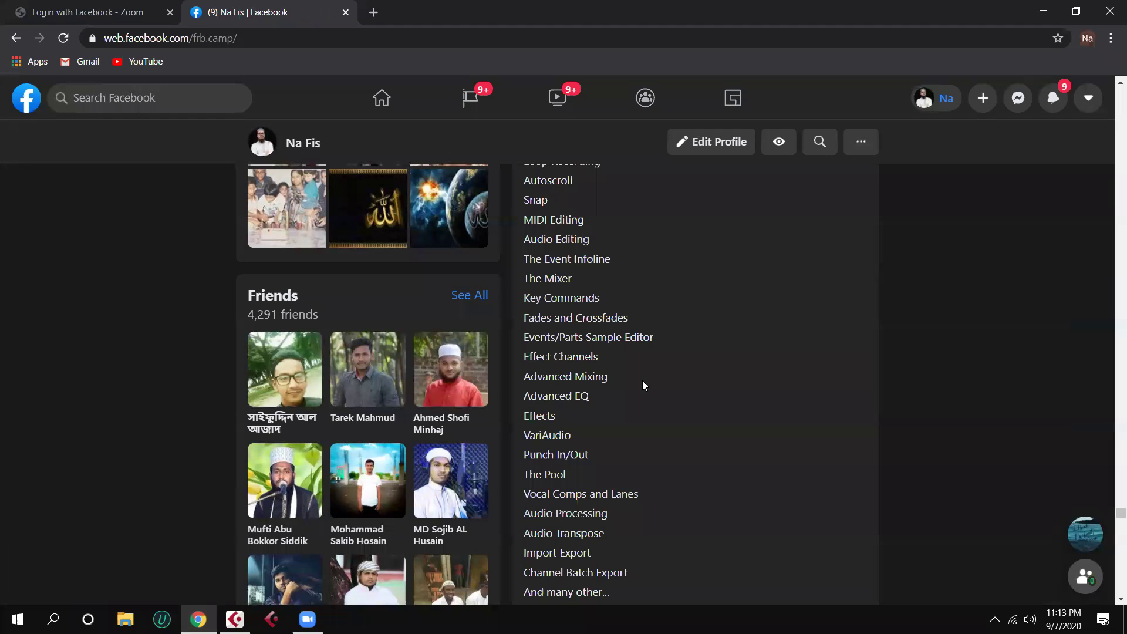
left_click(1043, 12)
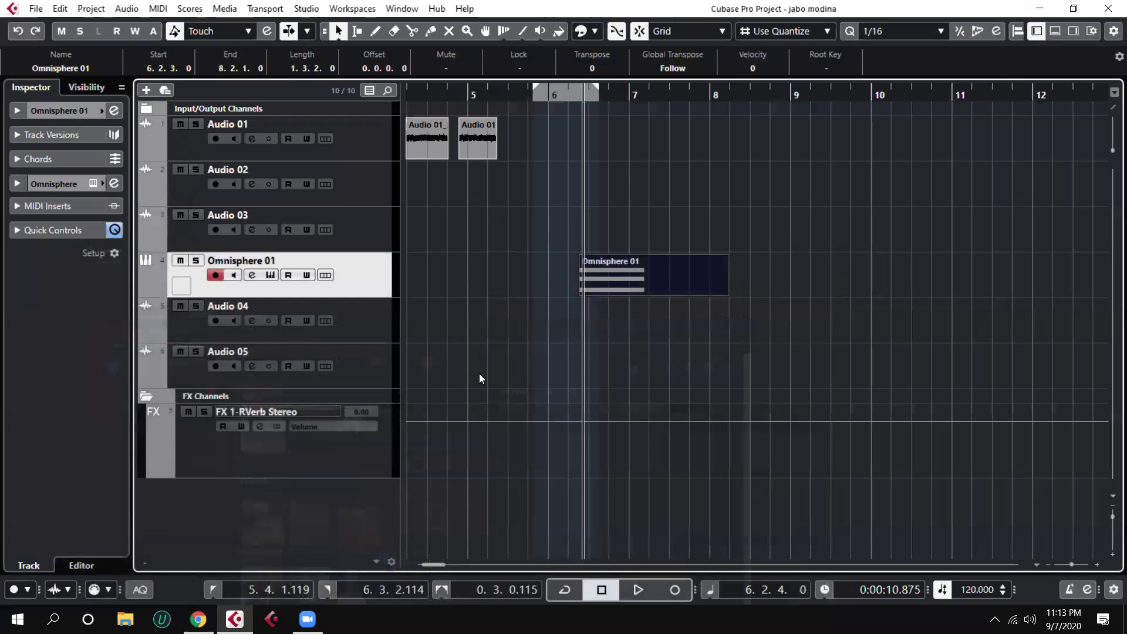
Raise the Omnisphere 01 channel volume to about 2.18 dB in its Channel Settings and close the window
left_click(114, 111)
mouse_move(925, 257)
left_mouse_down()
mouse_move(938, 306)
mouse_move(941, 229)
mouse_move(945, 351)
mouse_move(940, 242)
left_mouse_up()
left_click(988, 88)
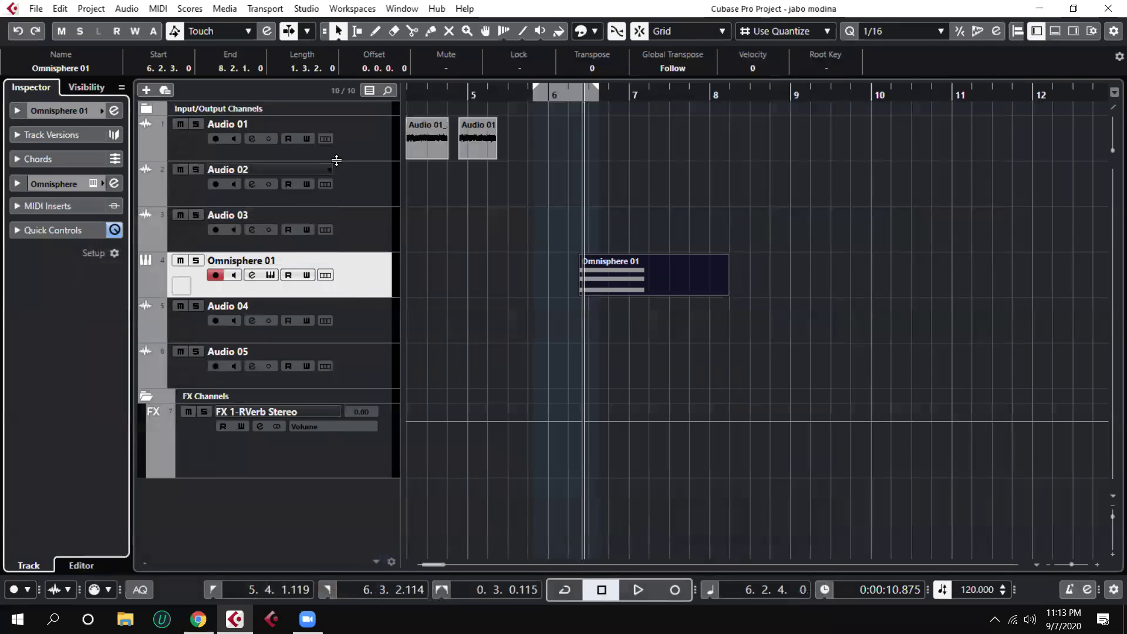
Open the Channel Settings of Audio 01, pan the channel to R96 and lower its volume to -10.7 dB
left_click(370, 148)
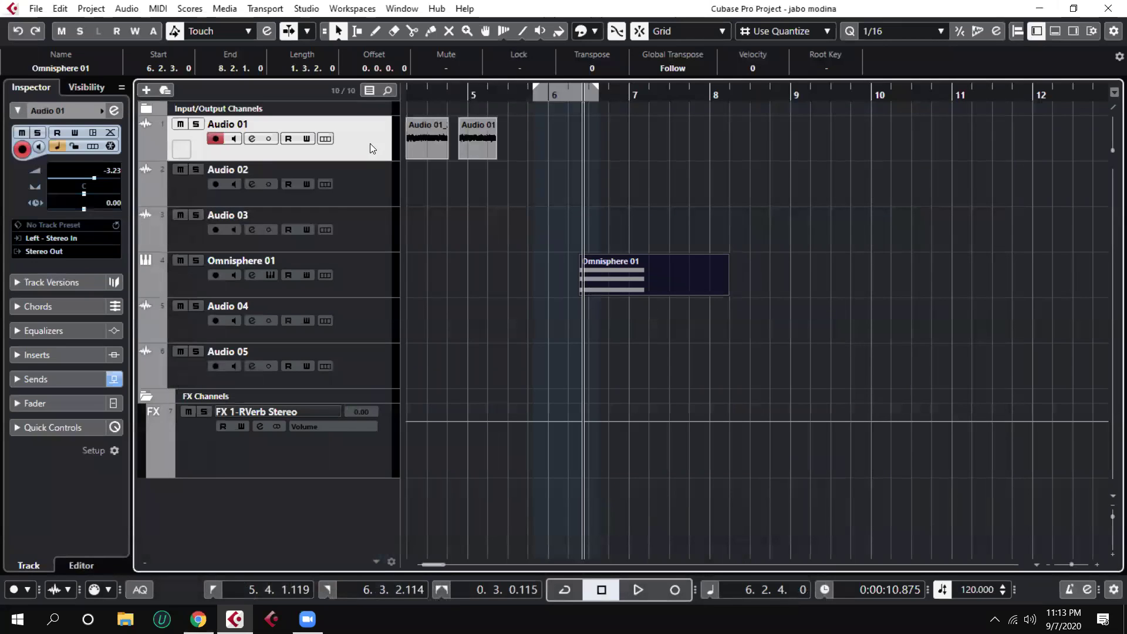
left_click(113, 111)
left_click_drag(932, 268, 928, 241)
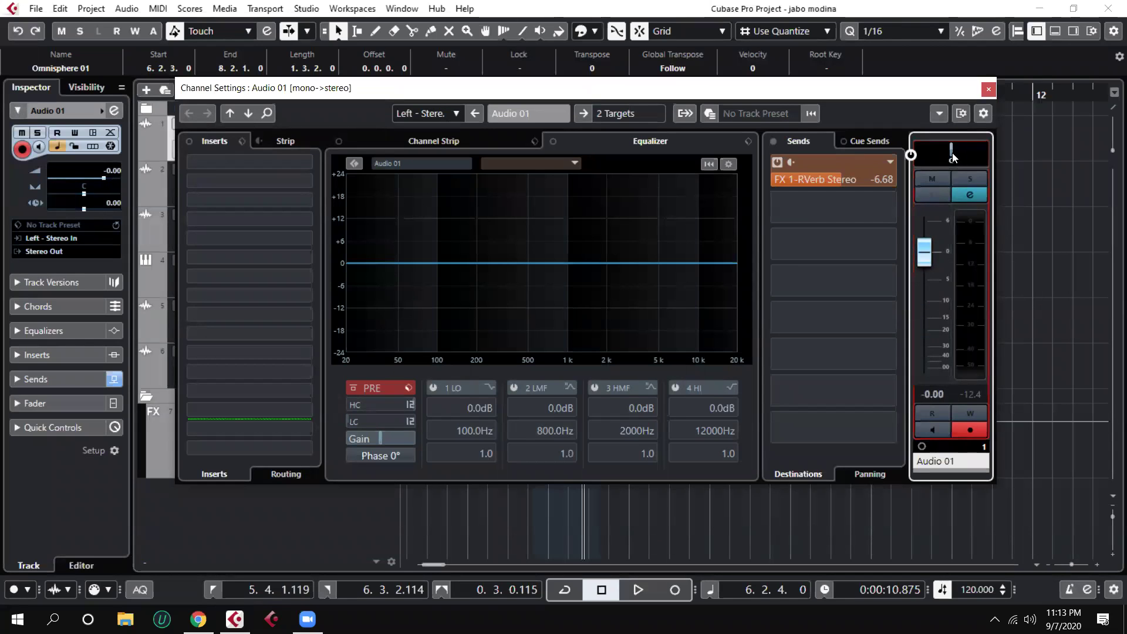
left_click_drag(951, 156, 987, 155)
left_click_drag(112, 194, 79, 184)
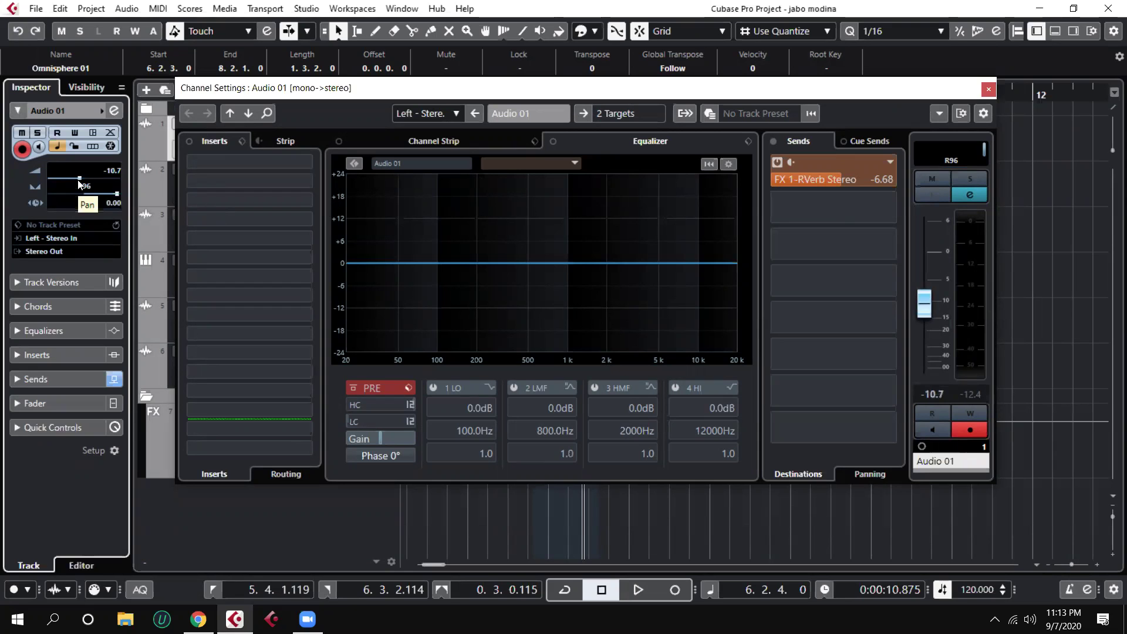
Open the MixConsole and close the Audio 01 Channel Settings window
key("F3")
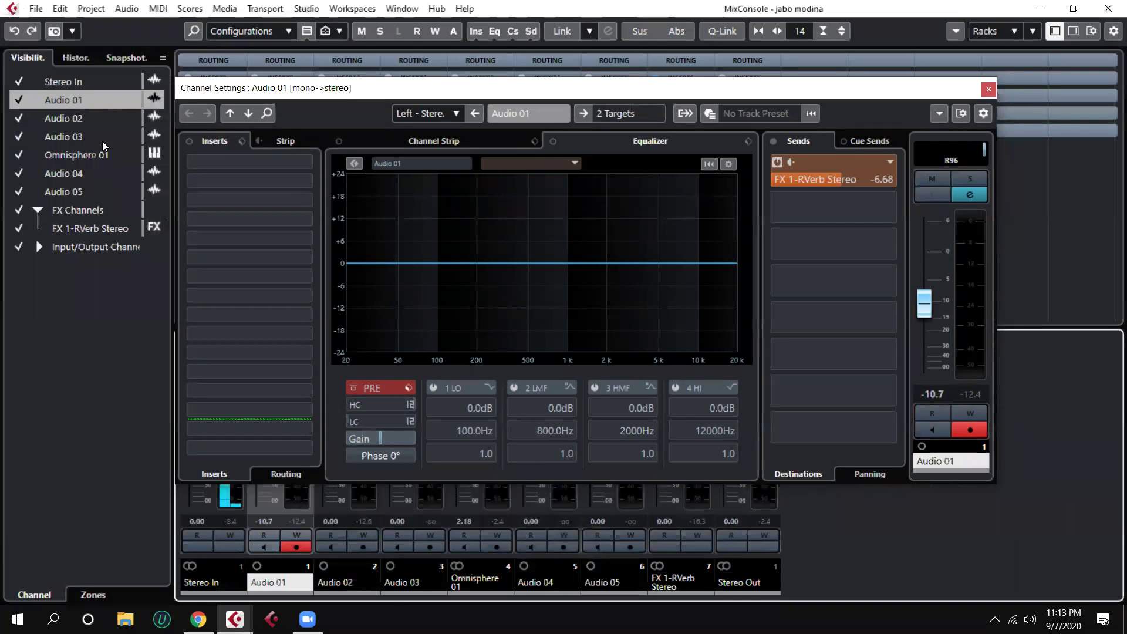
left_click(989, 89)
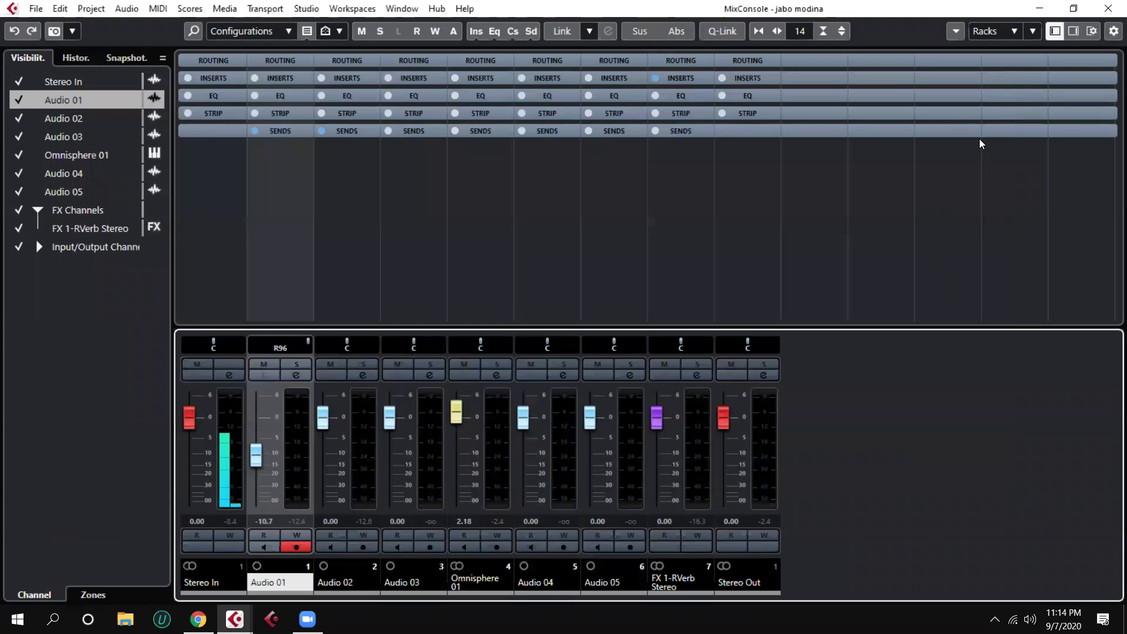
Pan the Audio 01 channel to R31 and raise its volume fader to about -3.67 dB
left_click_drag(251, 468, 266, 441)
left_click_drag(297, 348, 283, 354)
key("F3")
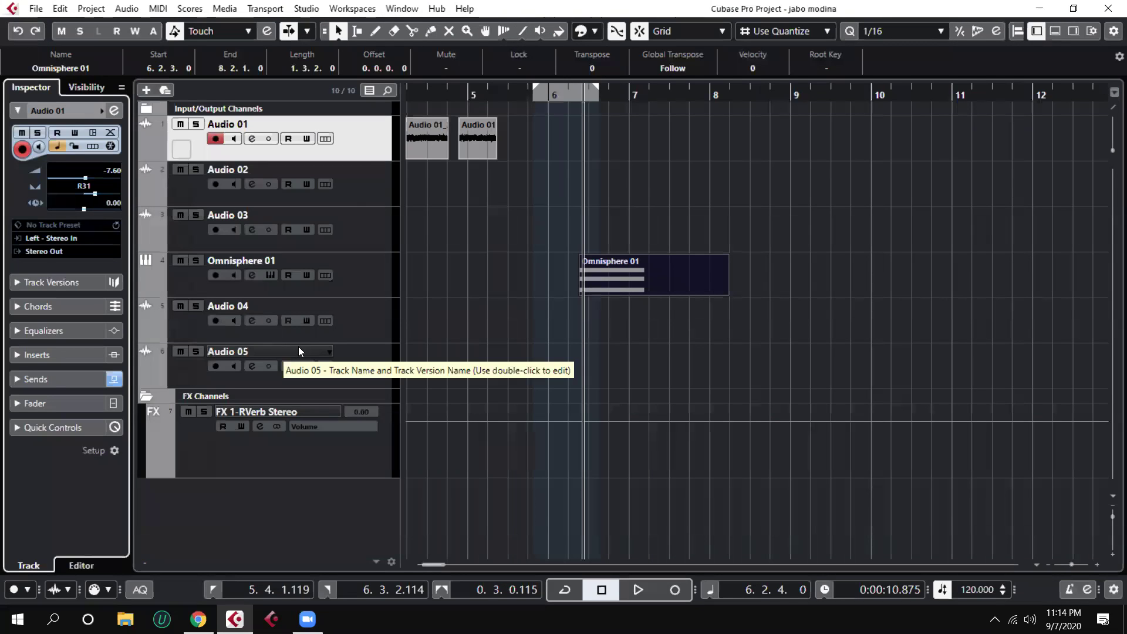
left_click(115, 110)
mouse_move(925, 291)
left_mouse_down()
mouse_move(929, 316)
mouse_move(931, 276)
left_mouse_up()
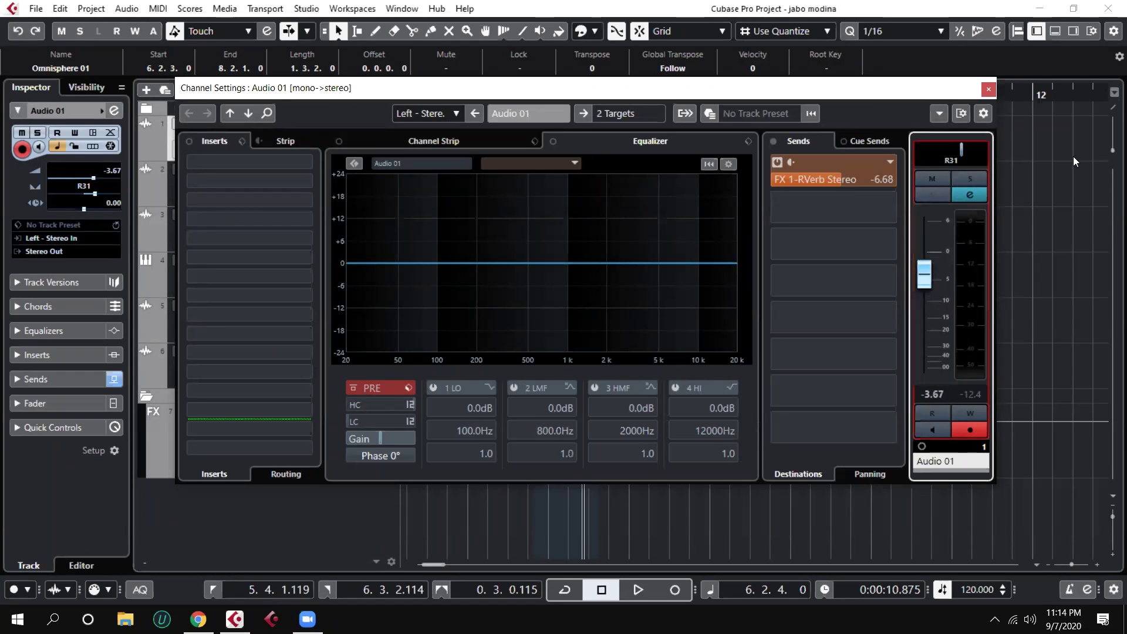
left_click(989, 88)
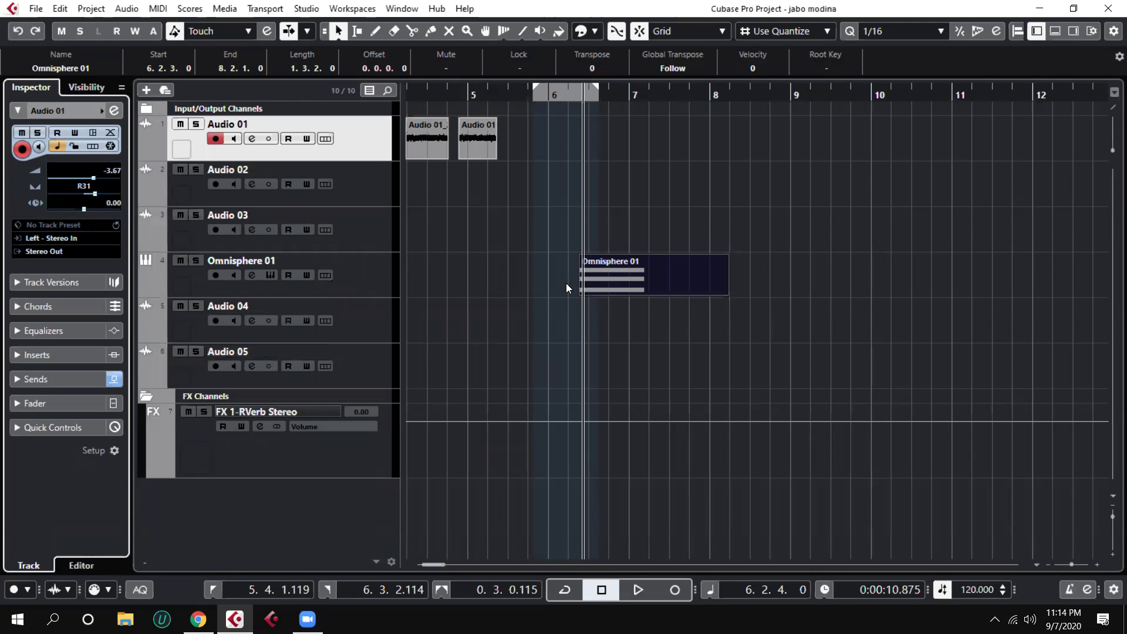
Record another take on the Audio 01 track, stop the transport, and briefly view the media Pool
key("KP_Multiply")
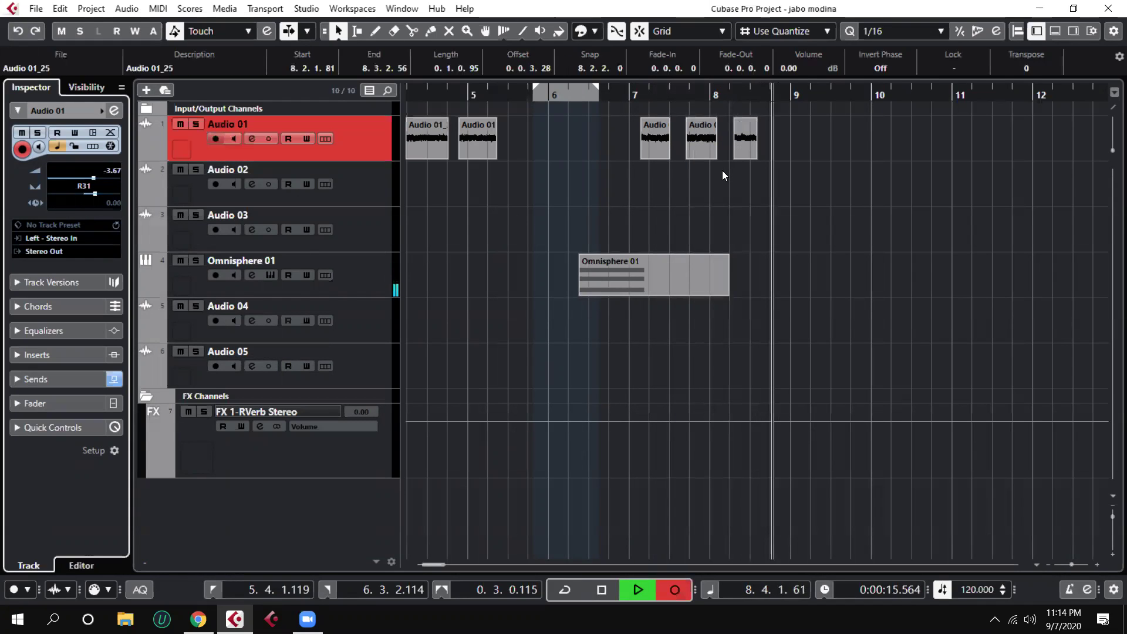
key("space")
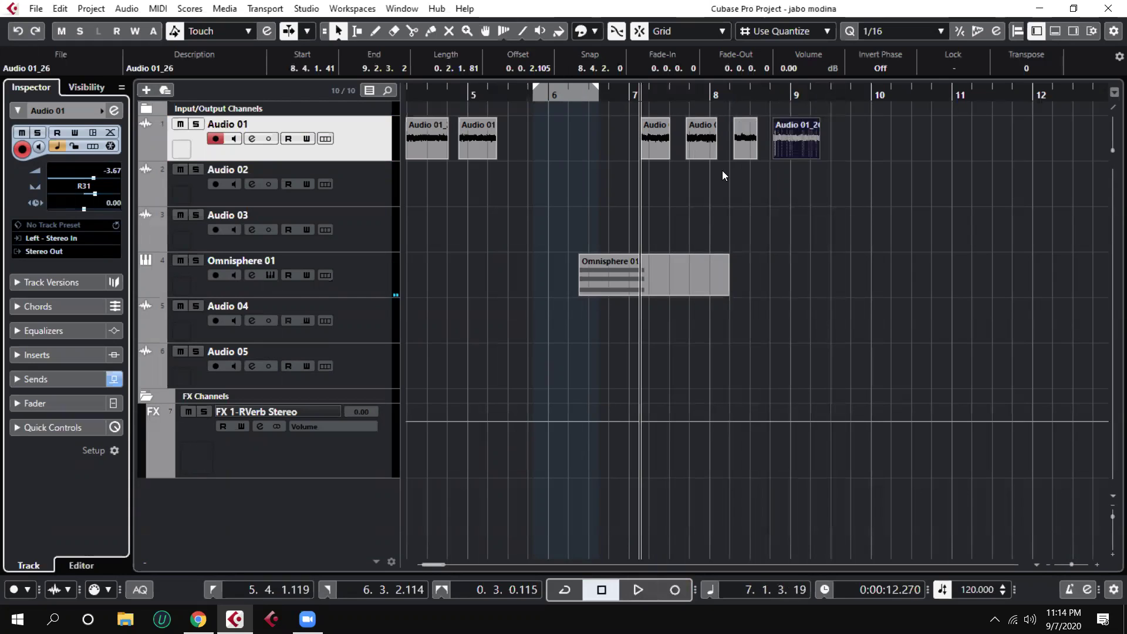
key("ctrl+p")
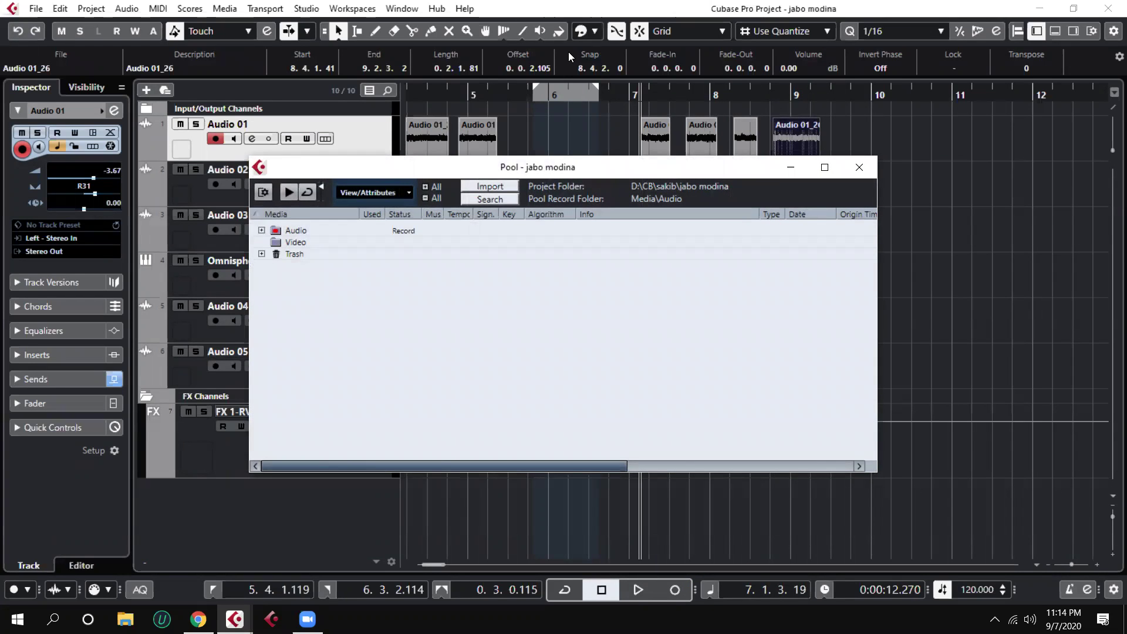
left_click(859, 167)
left_click(772, 184)
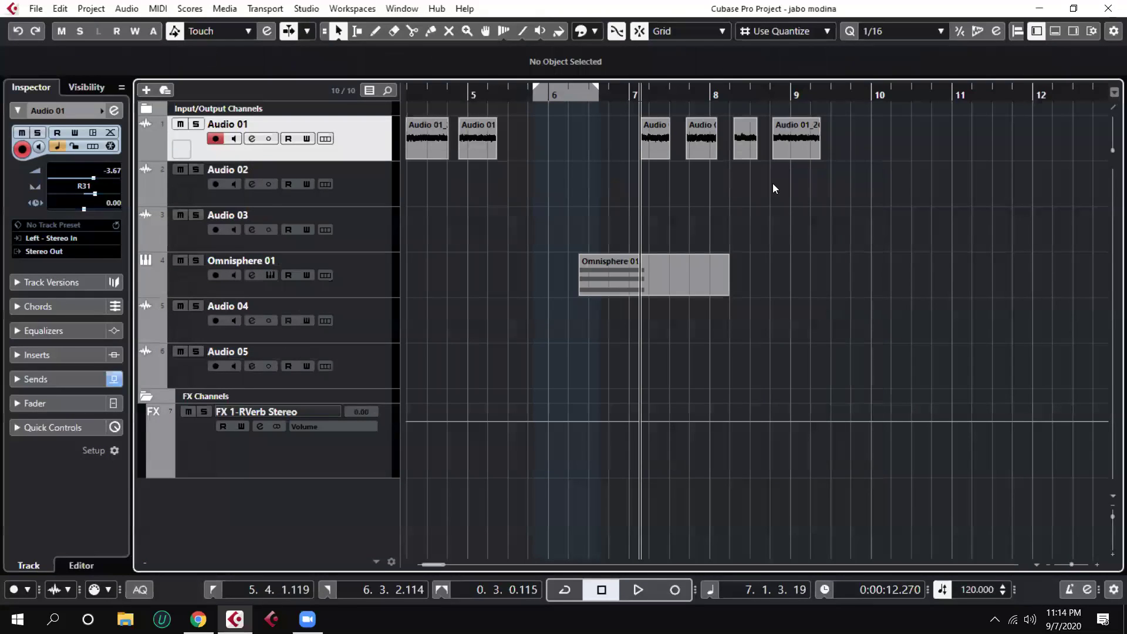
Delete the last two clips on the Audio 01 track and the clip at bar 5
left_click_drag(917, 179, 781, 133)
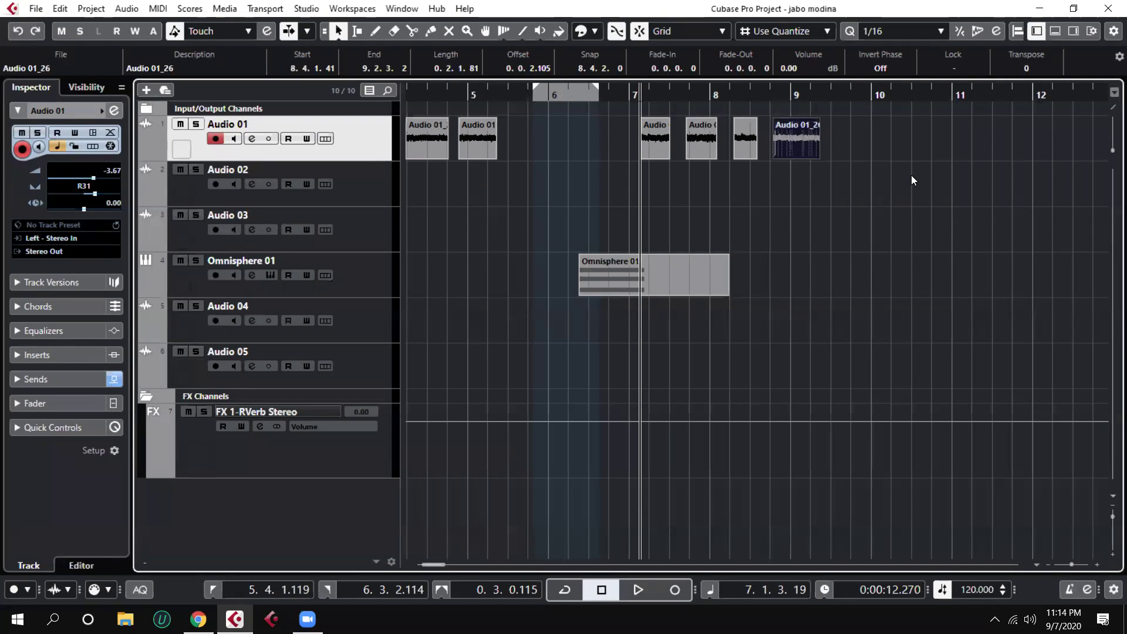
key("Delete")
left_click_drag(826, 196, 737, 139)
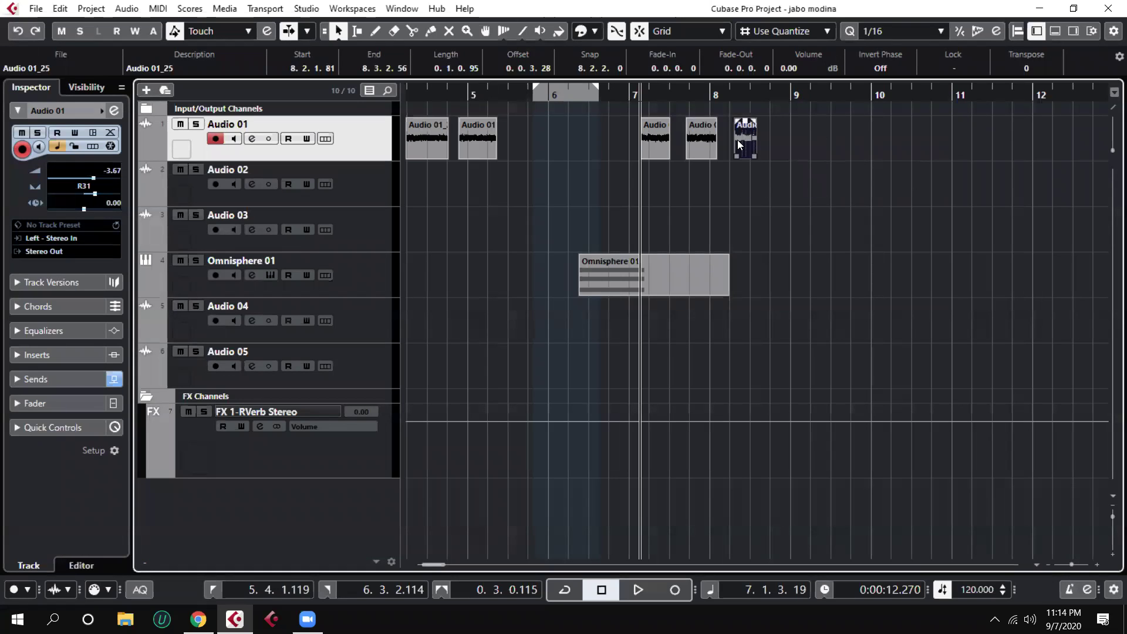
key("Delete")
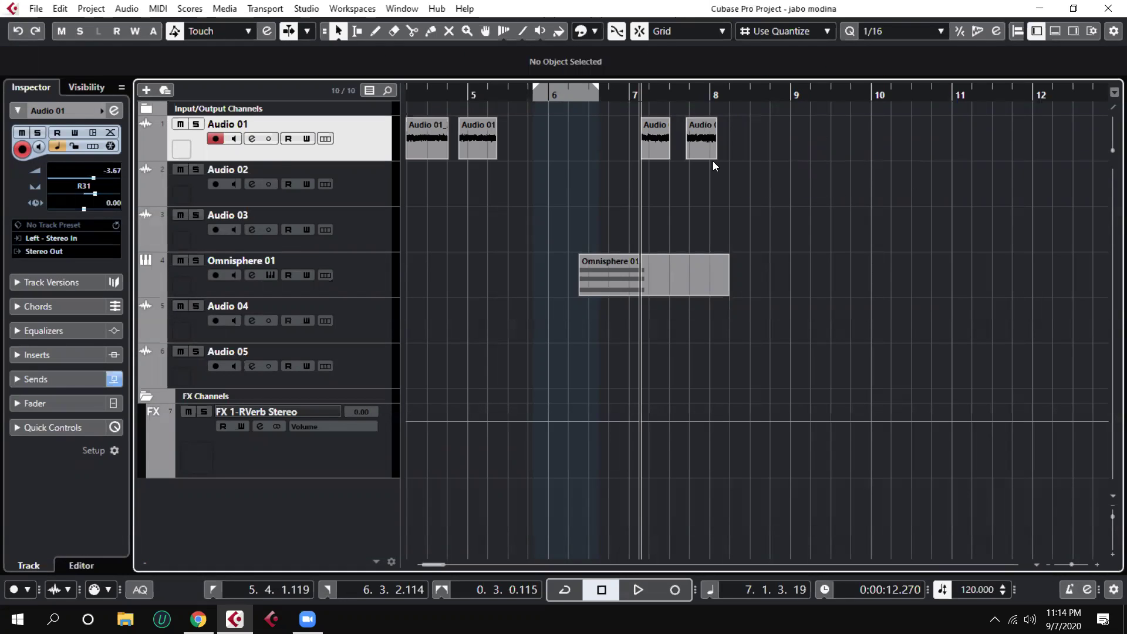
left_click(472, 148)
key("Delete")
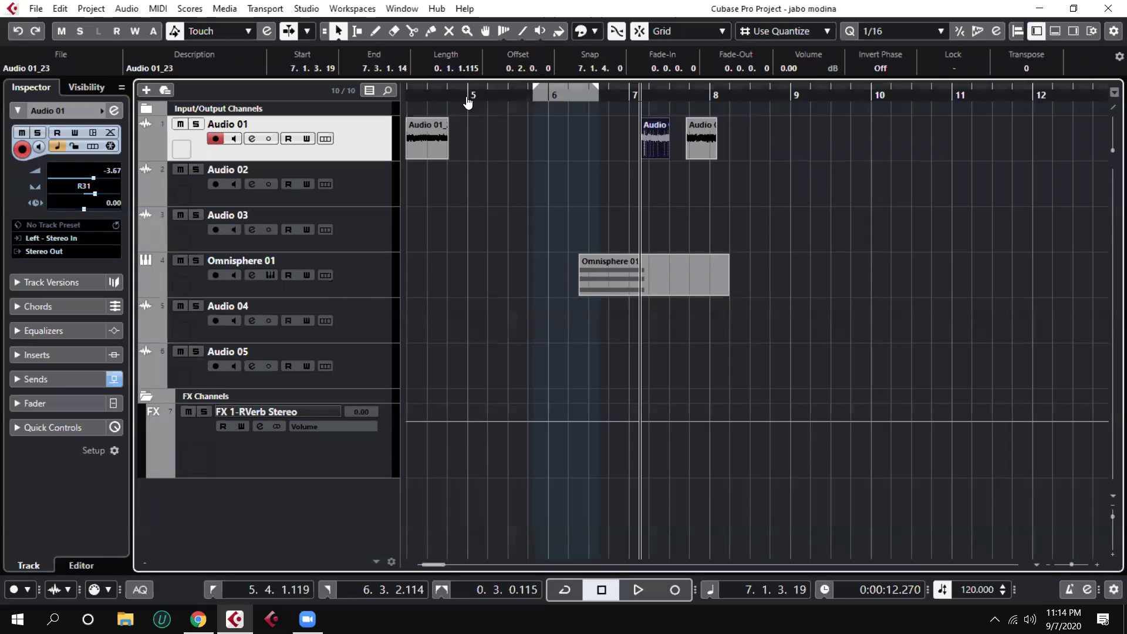
Remove the unused media from the Pool by moving it to the Trash
key("ctrl+p")
right_click(294, 237)
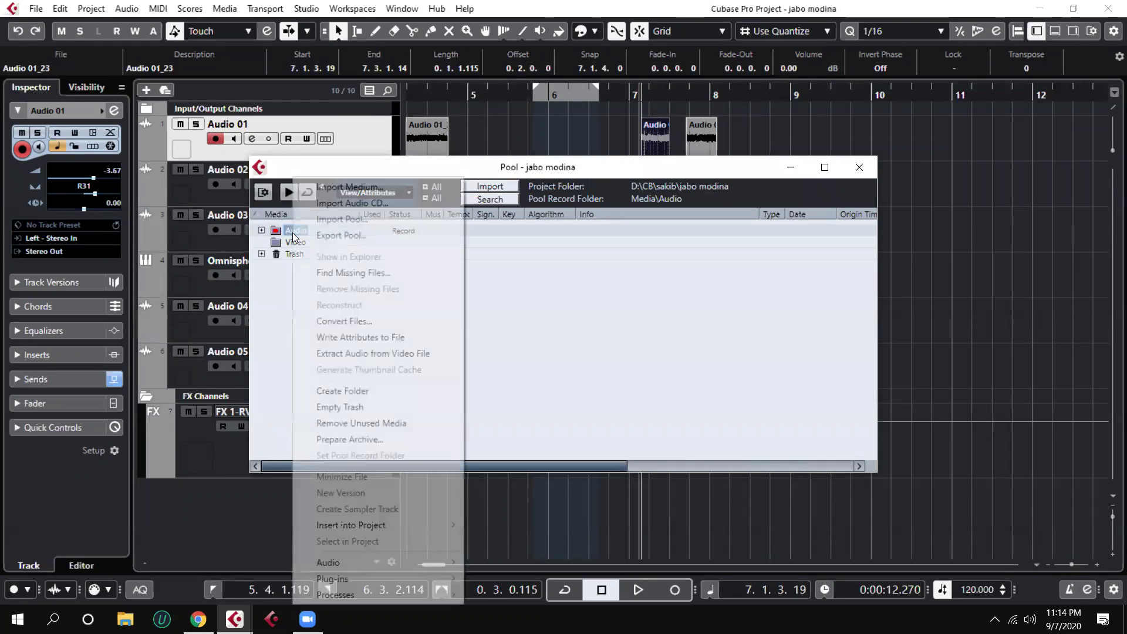
left_click(368, 426)
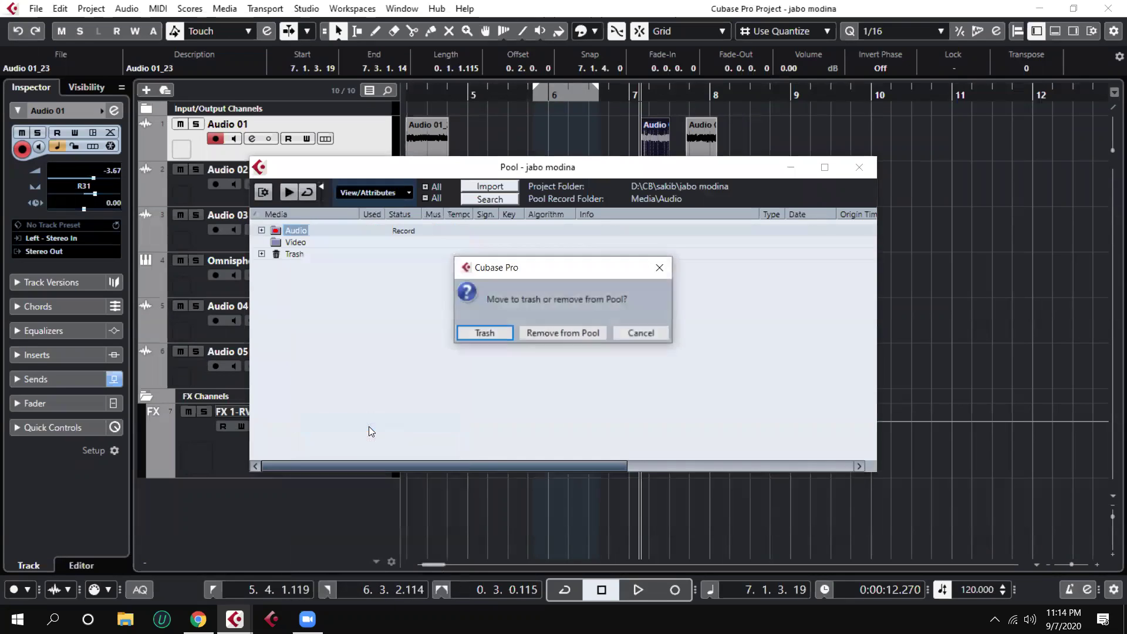
left_click(484, 333)
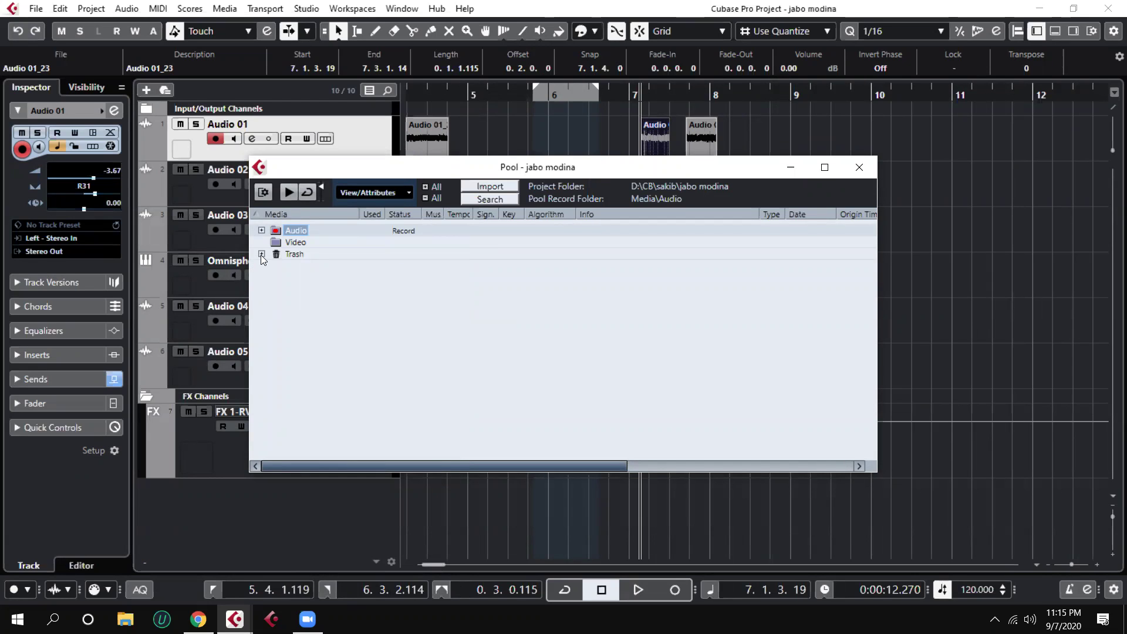
Empty the Pool's Trash, erase the files from the hard disk, and close the Pool
right_click(282, 253)
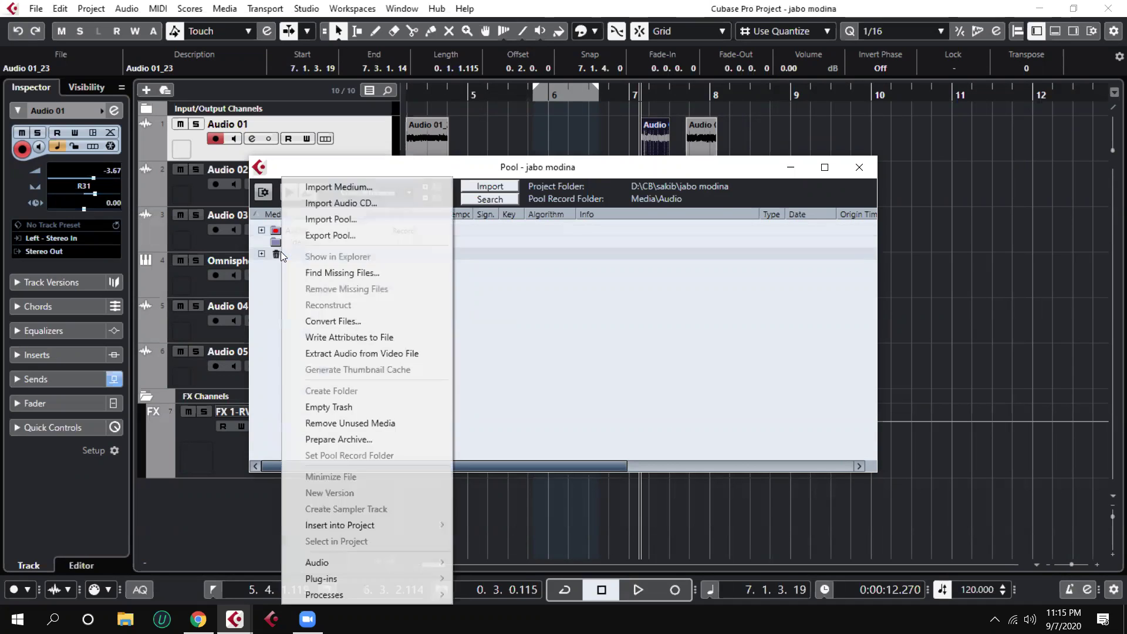
left_click(268, 264)
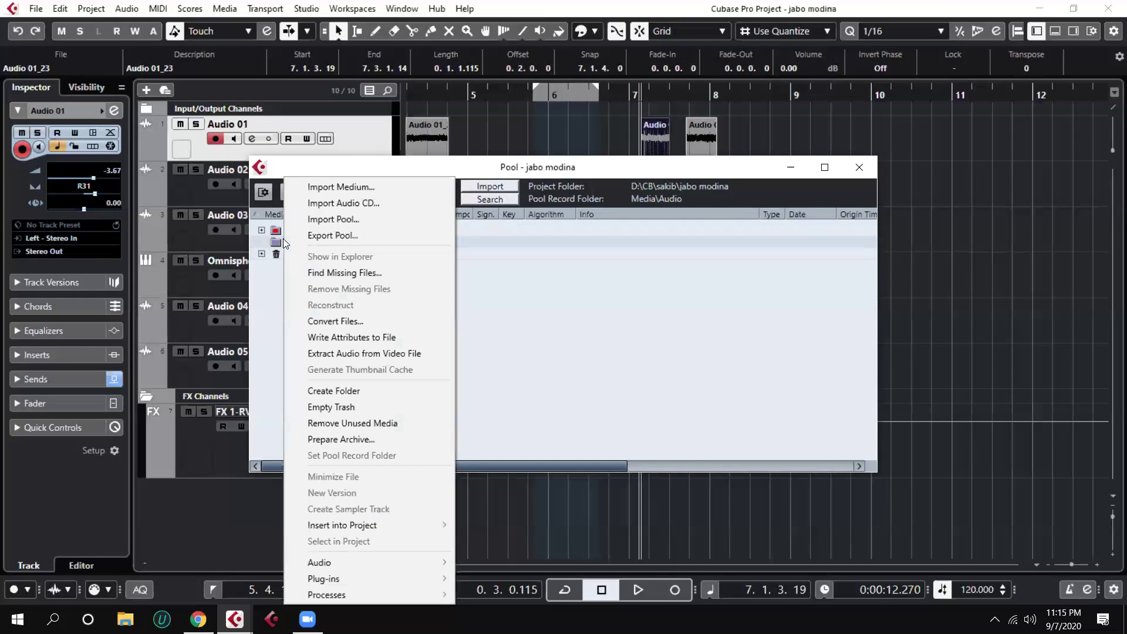
left_click(333, 408)
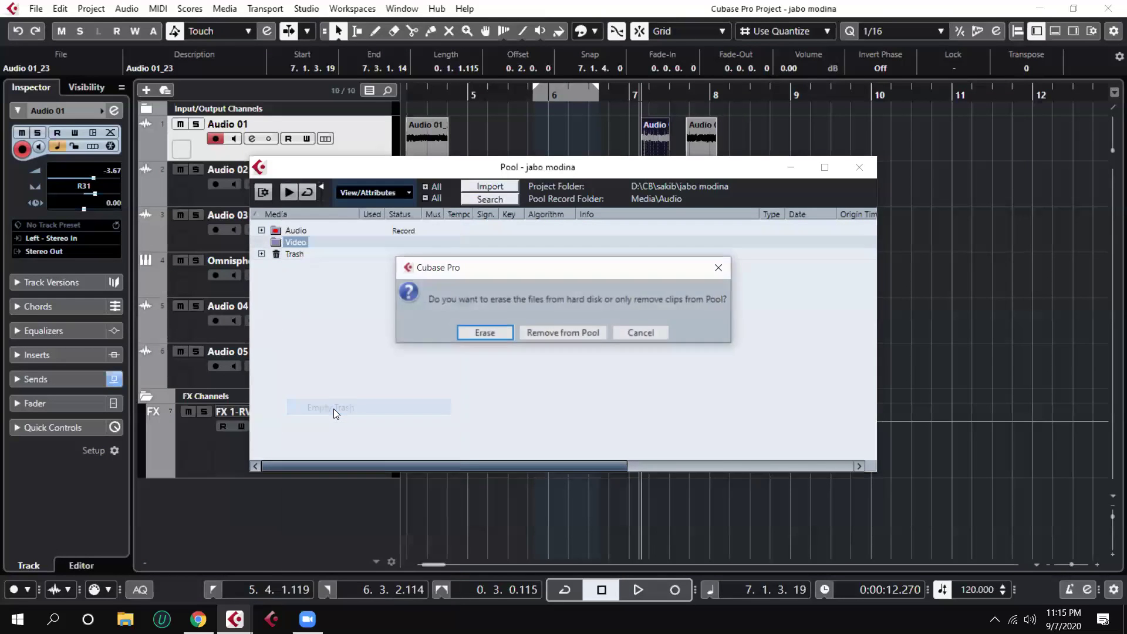
left_click(482, 334)
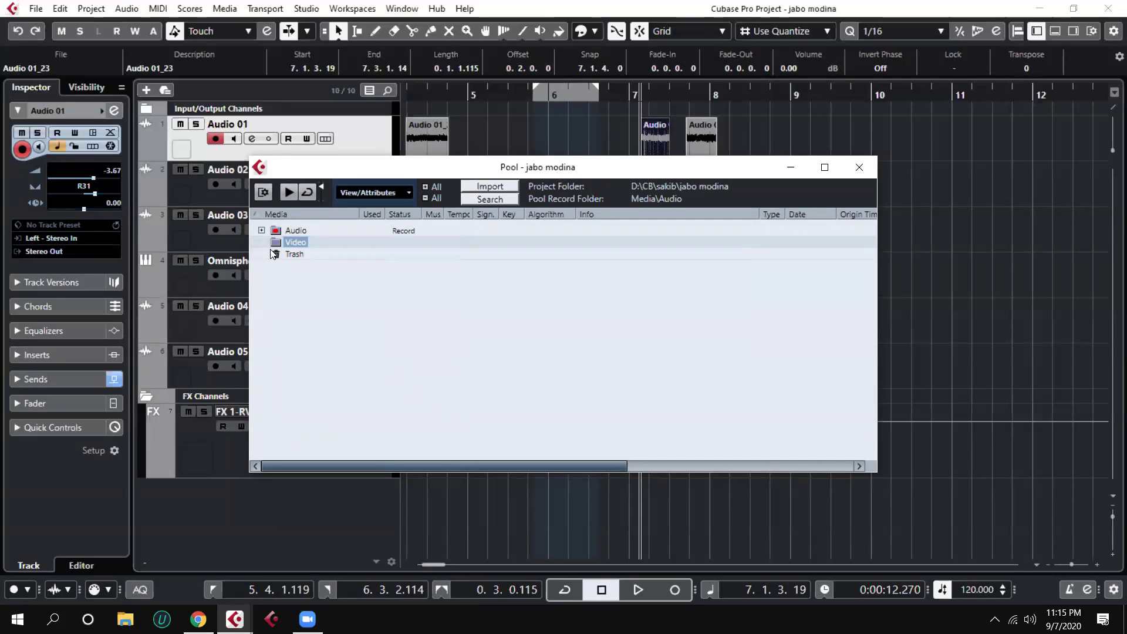
left_click(860, 166)
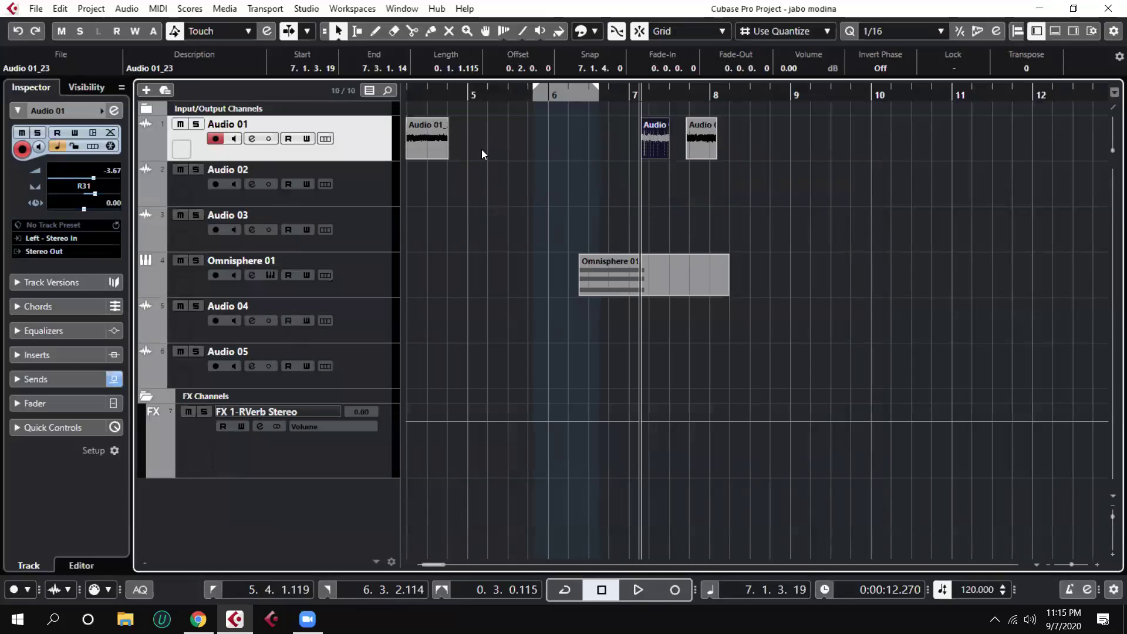
Record several more short takes on the Audio 01 track and stop the transport
key("KP_Multiply")
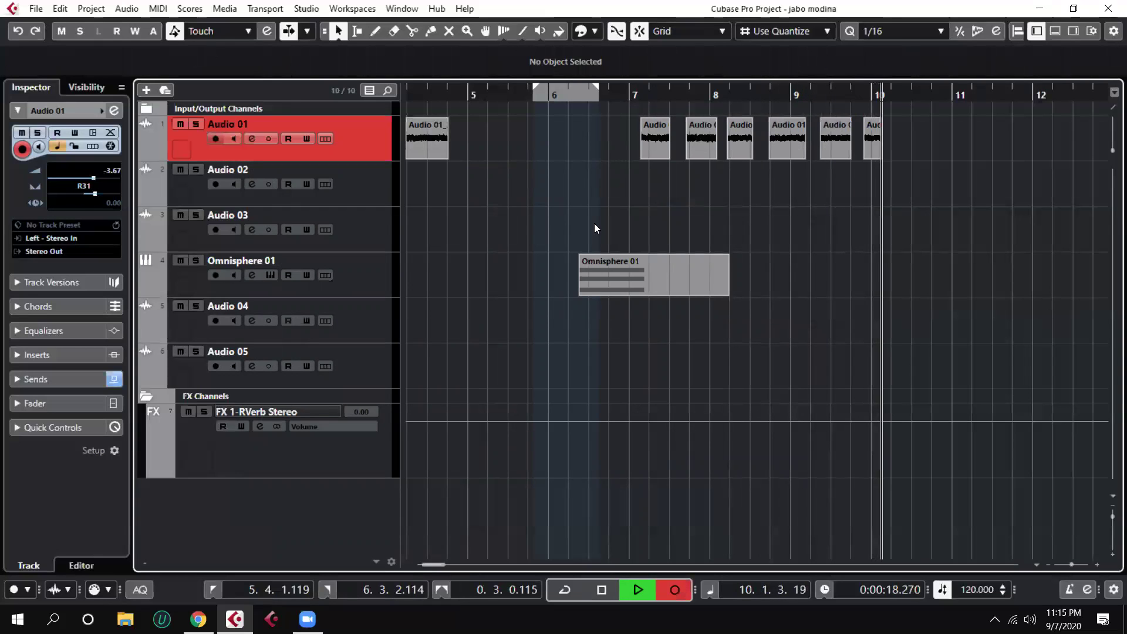
key("space")
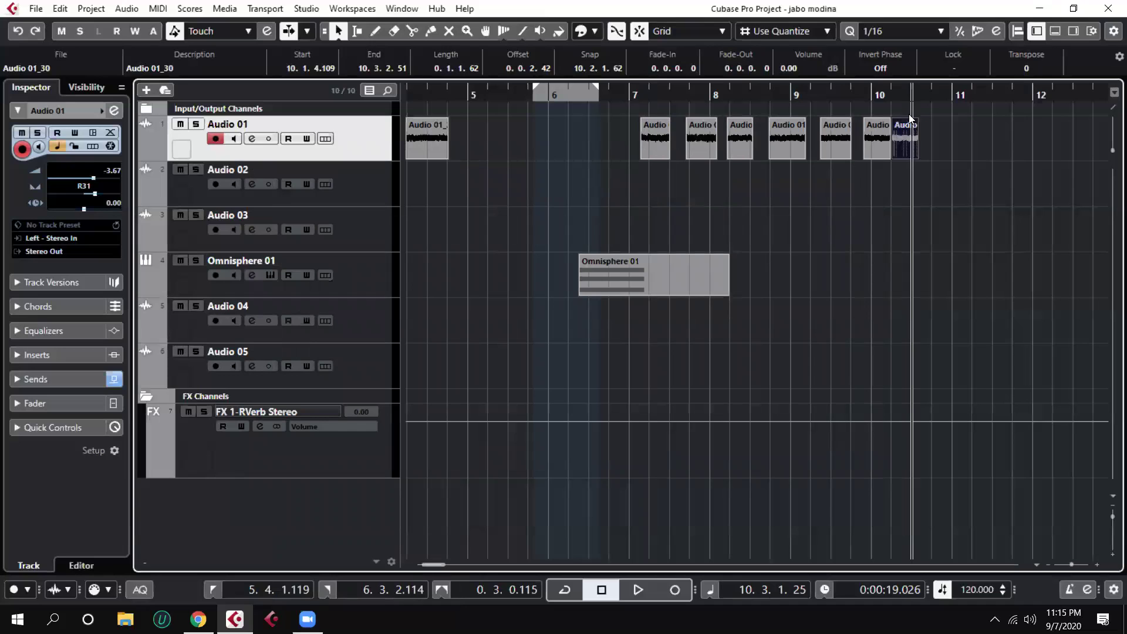
Close the project with its changes saved, and reopen jabo modina.cpr from the recent projects
left_click(1108, 9)
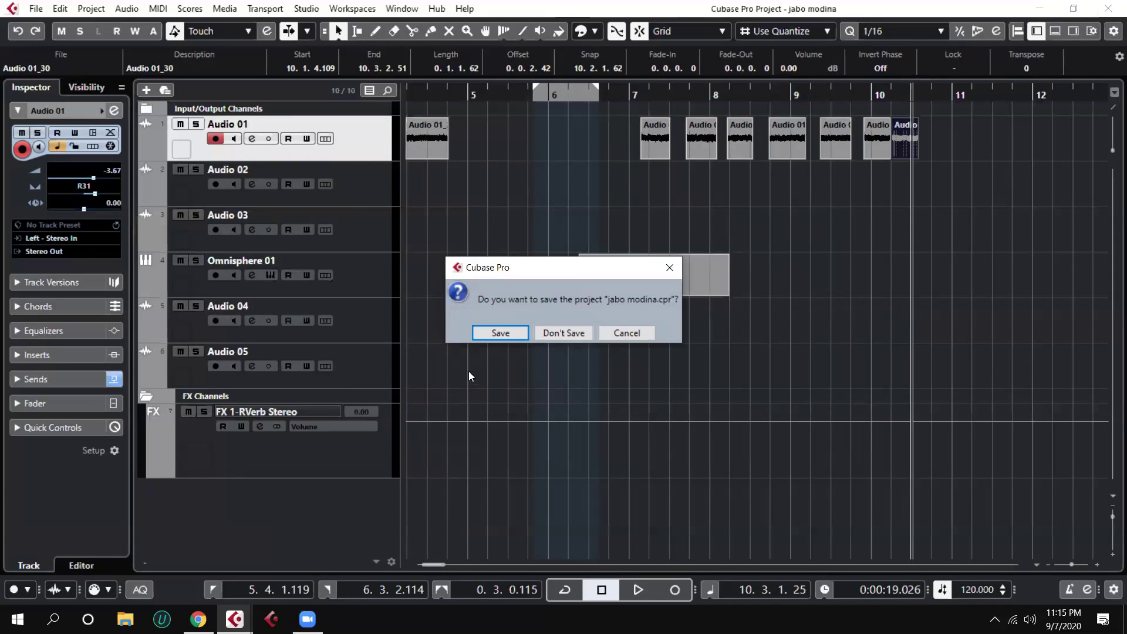
left_click(502, 338)
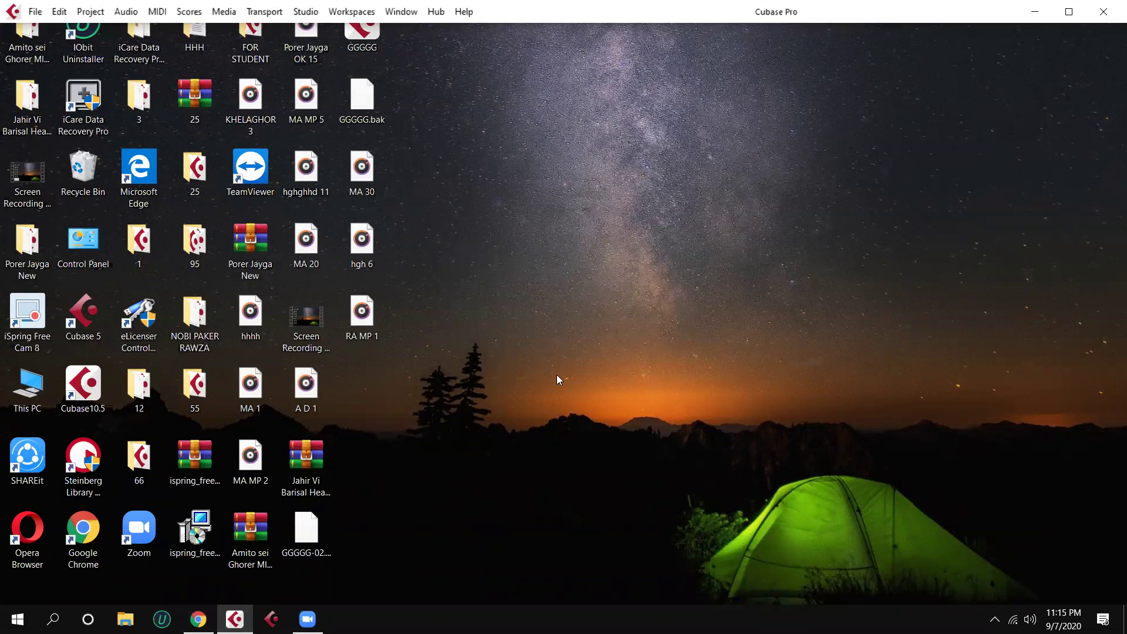
left_click(35, 12)
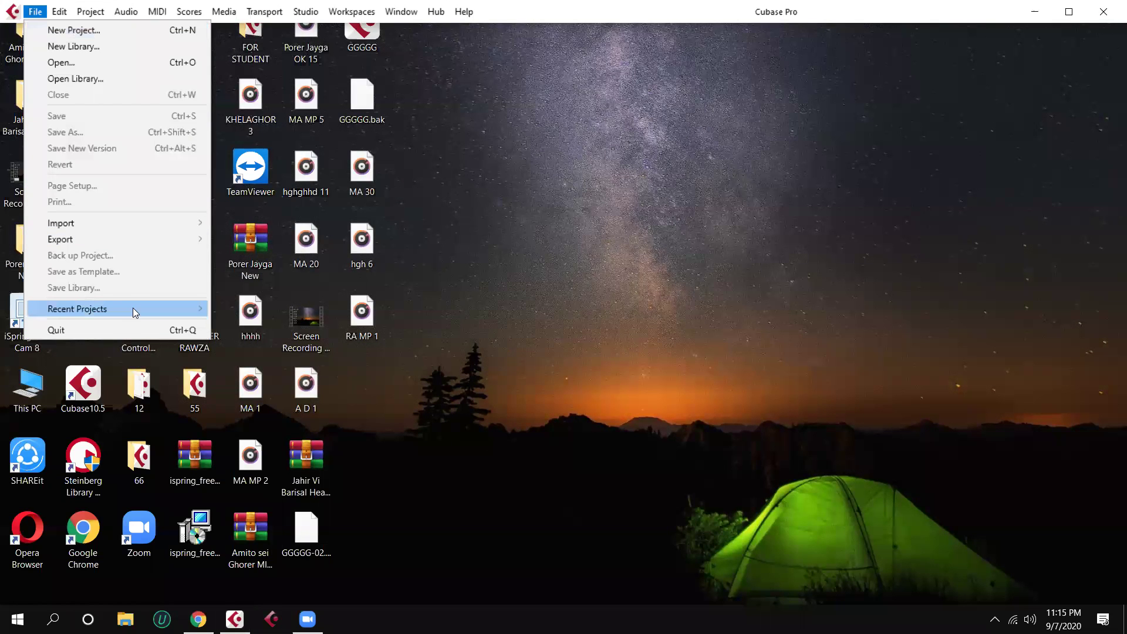
mouse_move(132, 308)
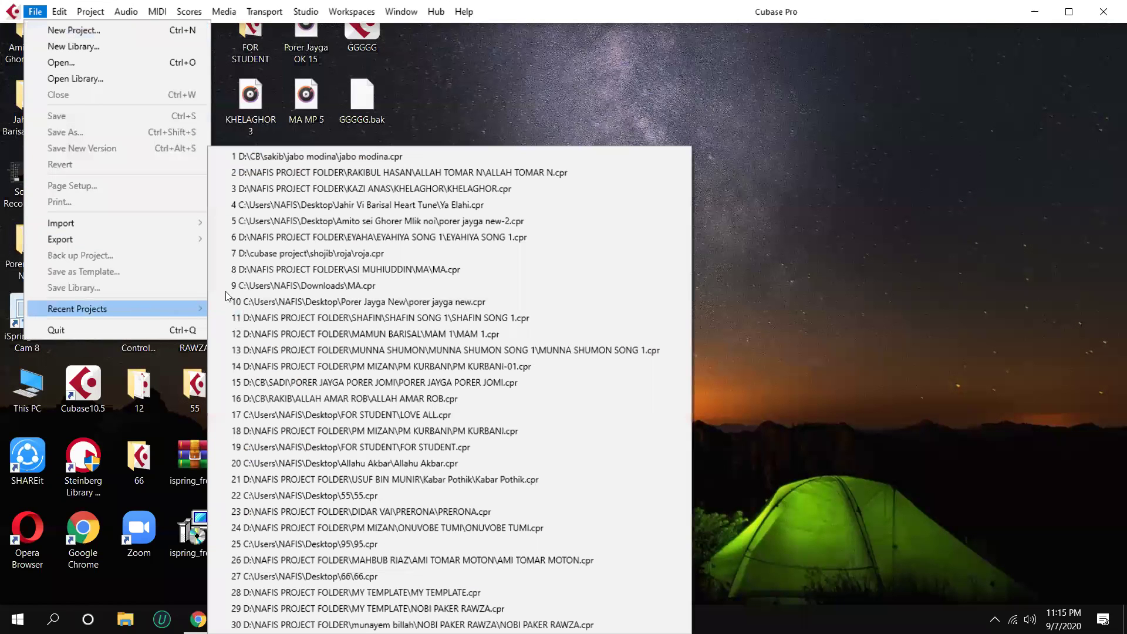
left_click(394, 160)
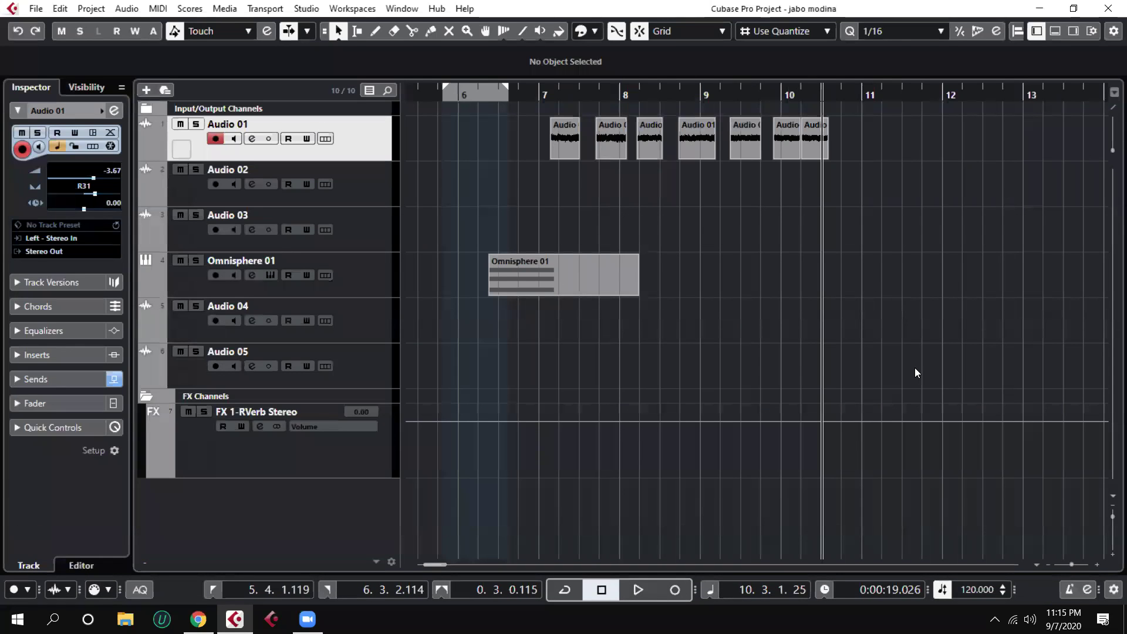
Examine the clips Audio 01_20 to Audio 01_30 and their usage in the Pool's Audio folder
key("ctrl+p")
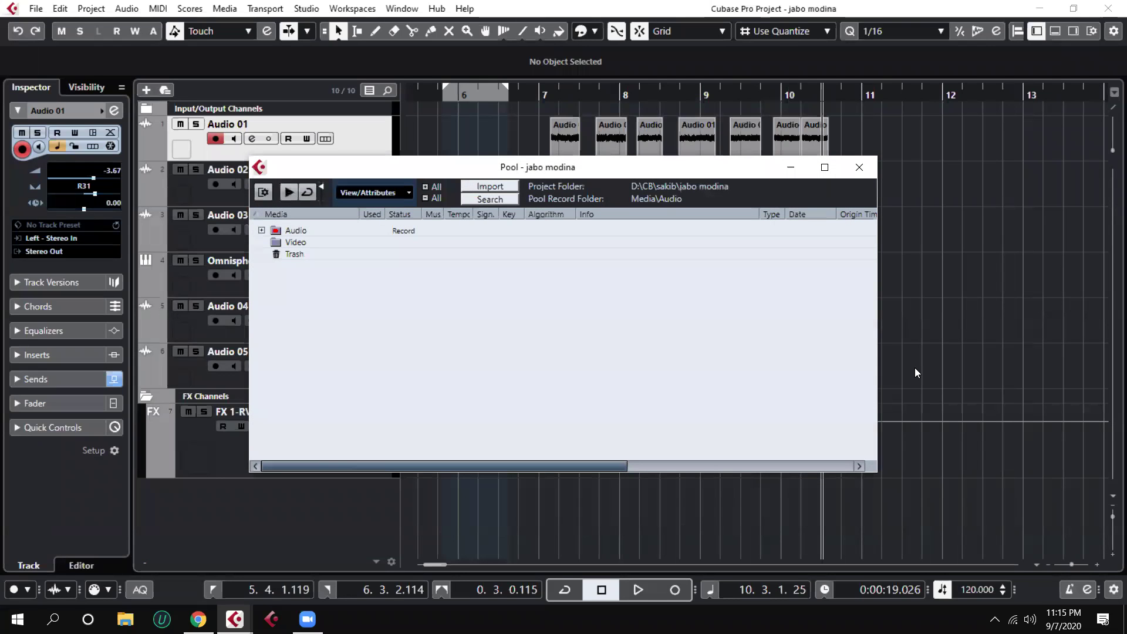
left_click(262, 230)
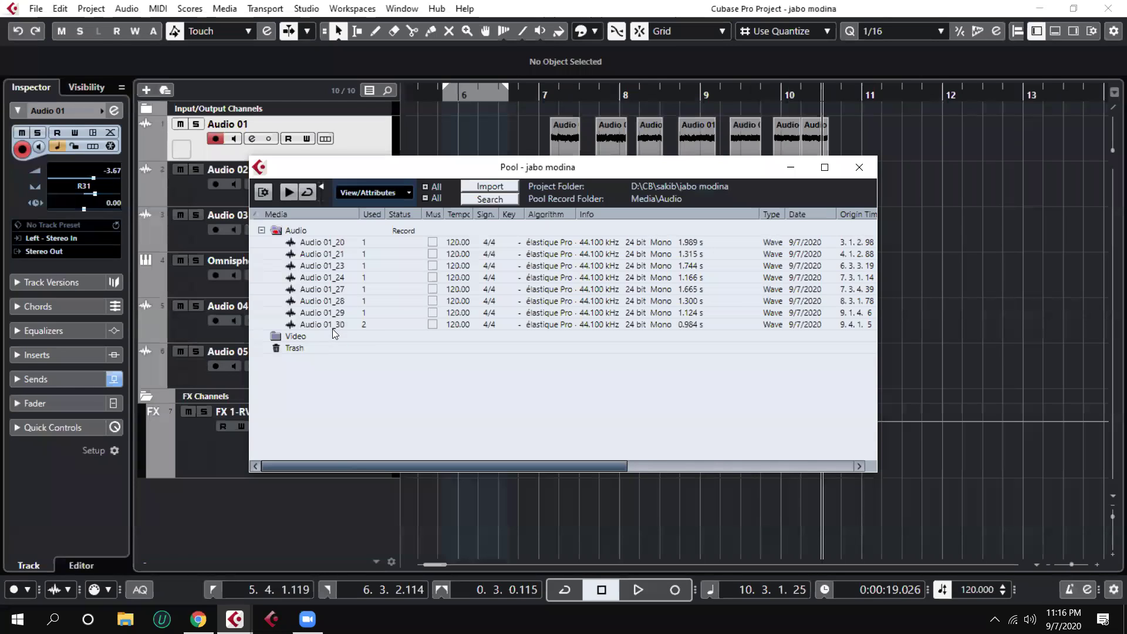
left_click(357, 327)
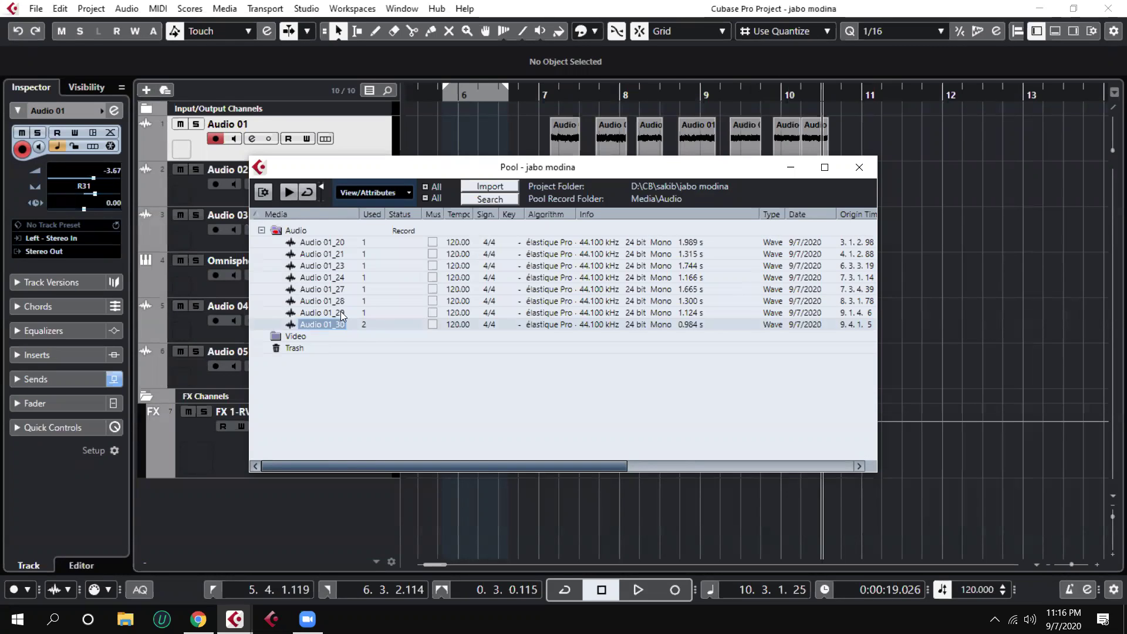
left_click(322, 243)
left_click(323, 254)
left_click(328, 266)
left_click(328, 278)
left_click(330, 290)
left_click(330, 302)
left_click(331, 313)
left_click(331, 324)
left_click(787, 167)
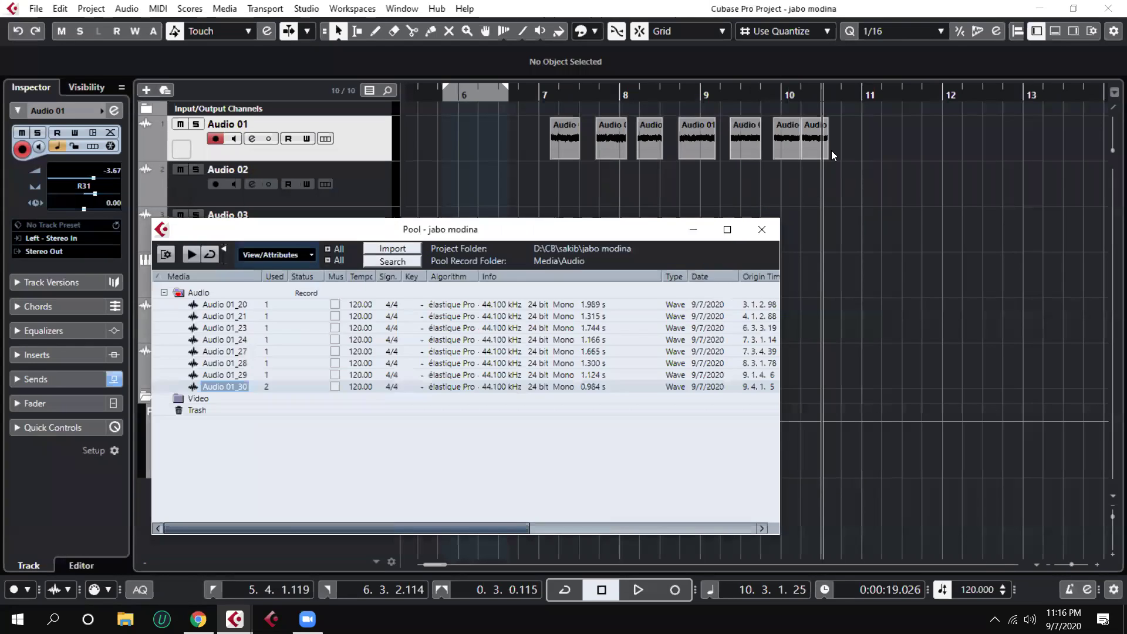
Duplicate the last clip on the Audio 01 track twice and check the use count of Audio 01_30 in the Pool
left_click(826, 145)
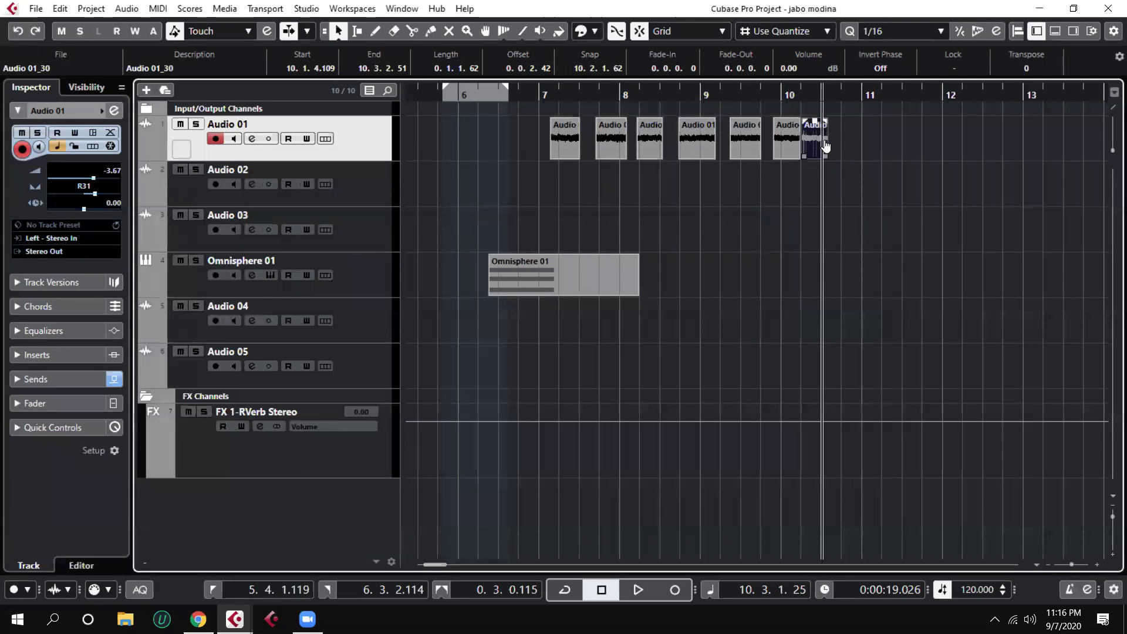
key("ctrl+d")
key("ctrl+d")
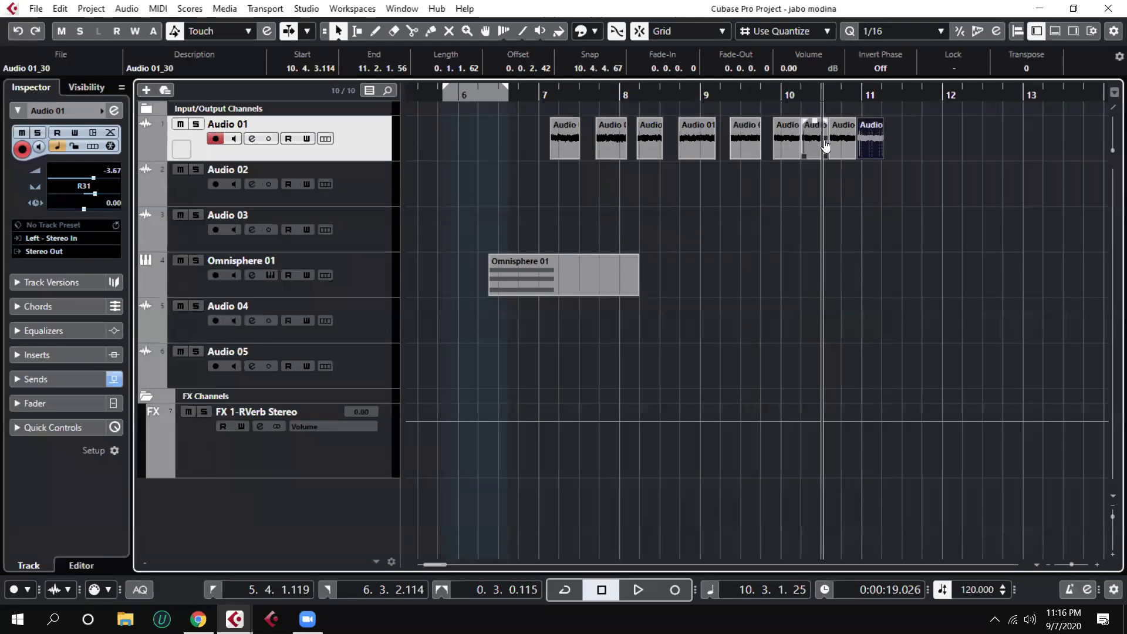
key("ctrl+p")
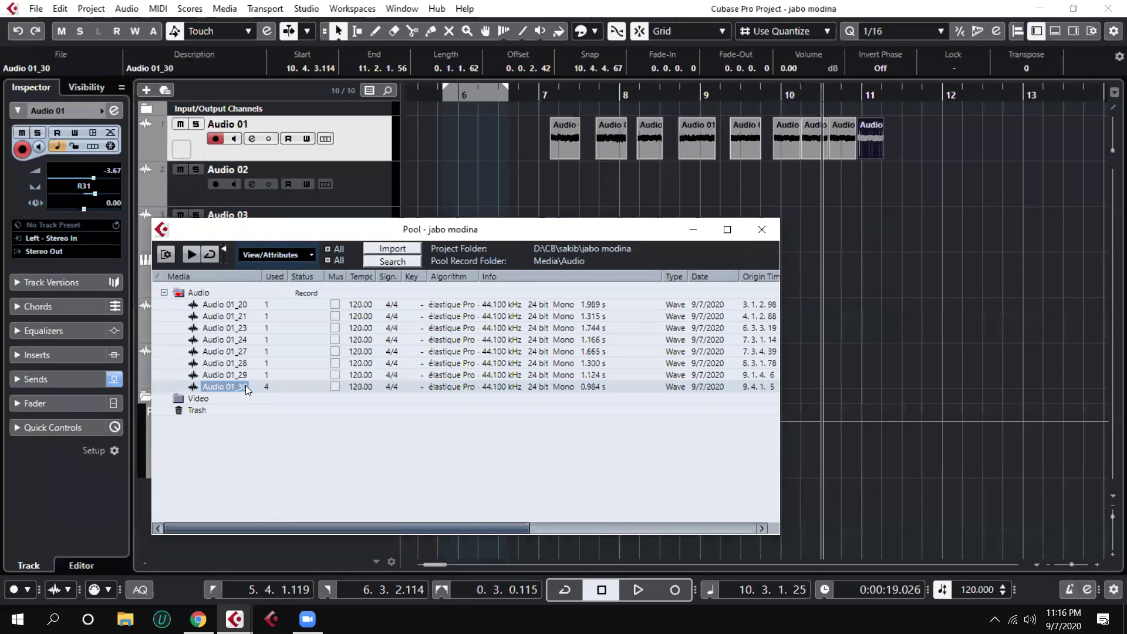
left_click(273, 448)
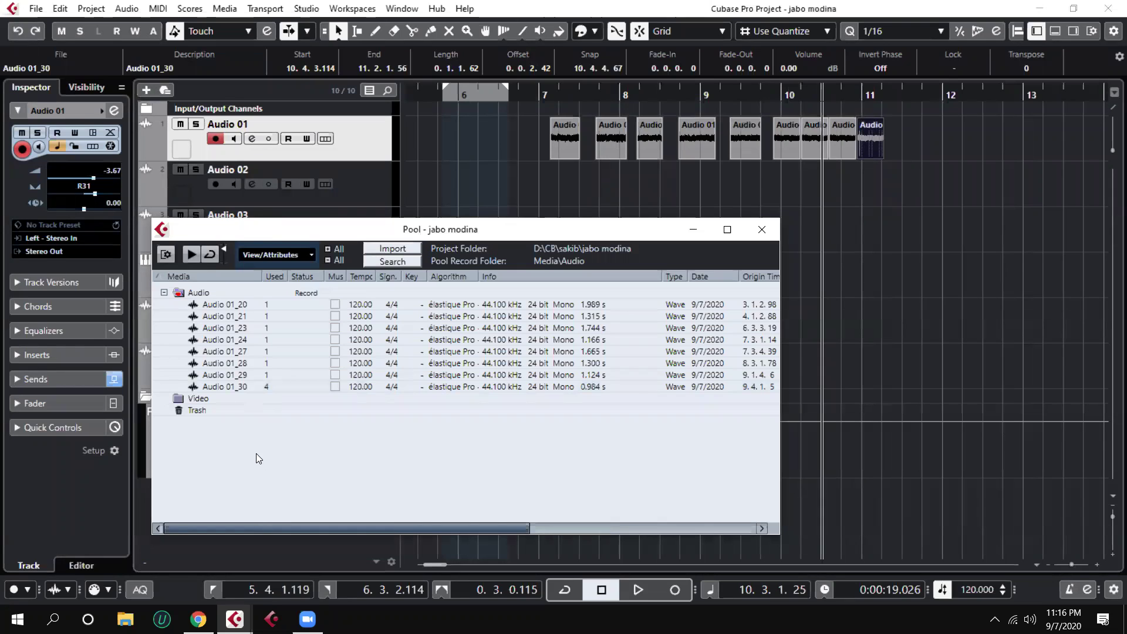
left_click(772, 232)
Delete the clips from Audio 01_27 onward on the Audio 01 track and check their usage in the Pool
left_click_drag(1069, 239, 650, 141)
key("g")
key("g")
key("g")
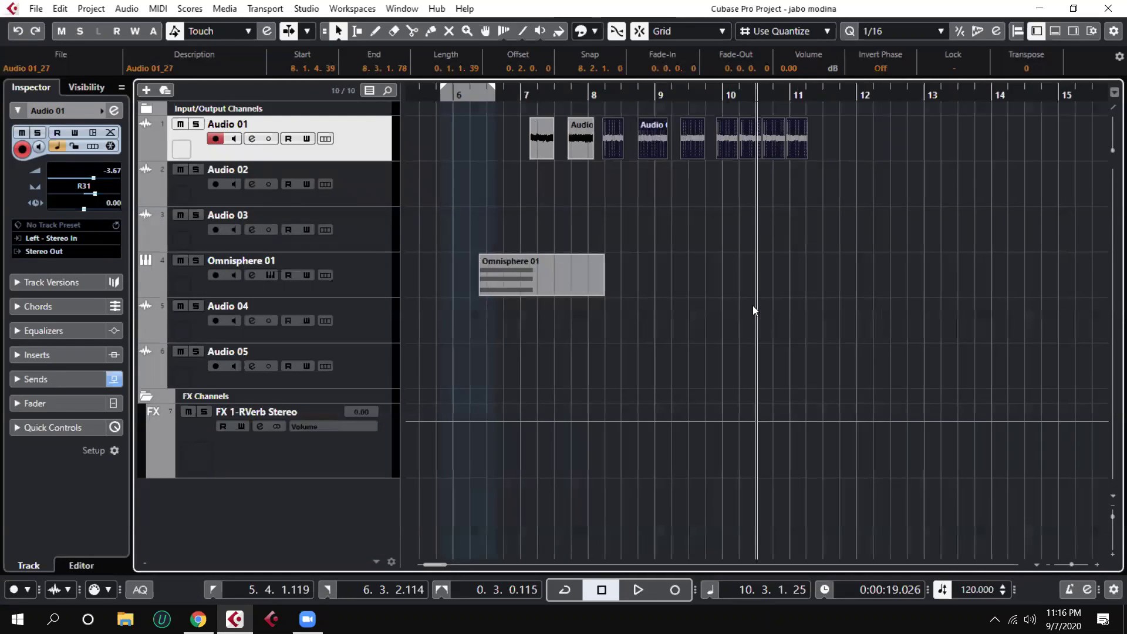
key("g")
key("Delete")
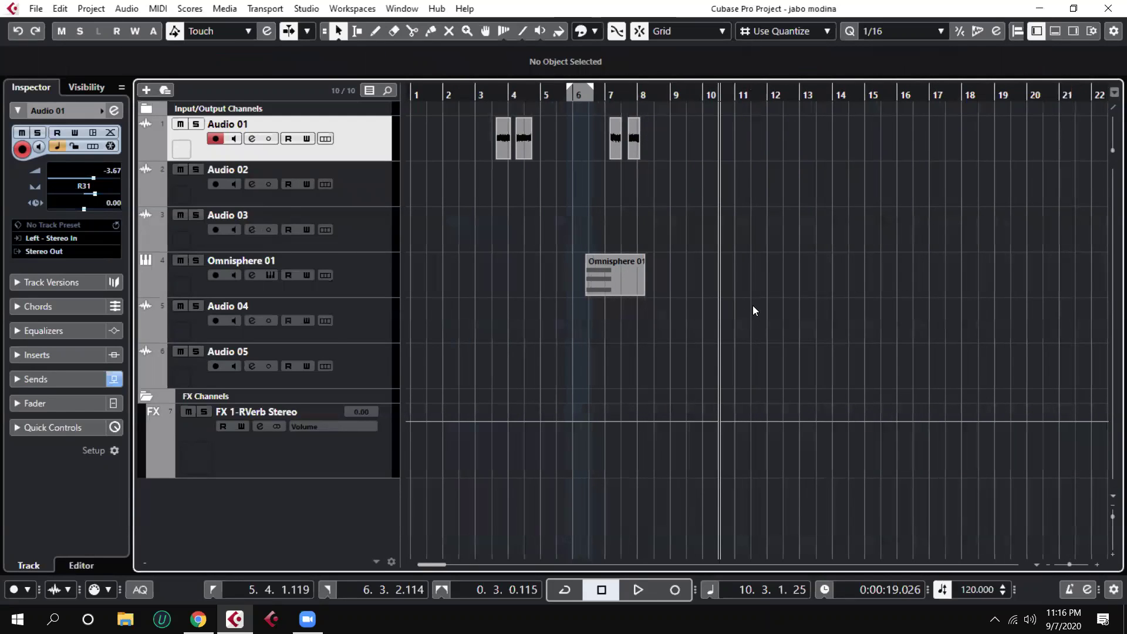
key("ctrl+p")
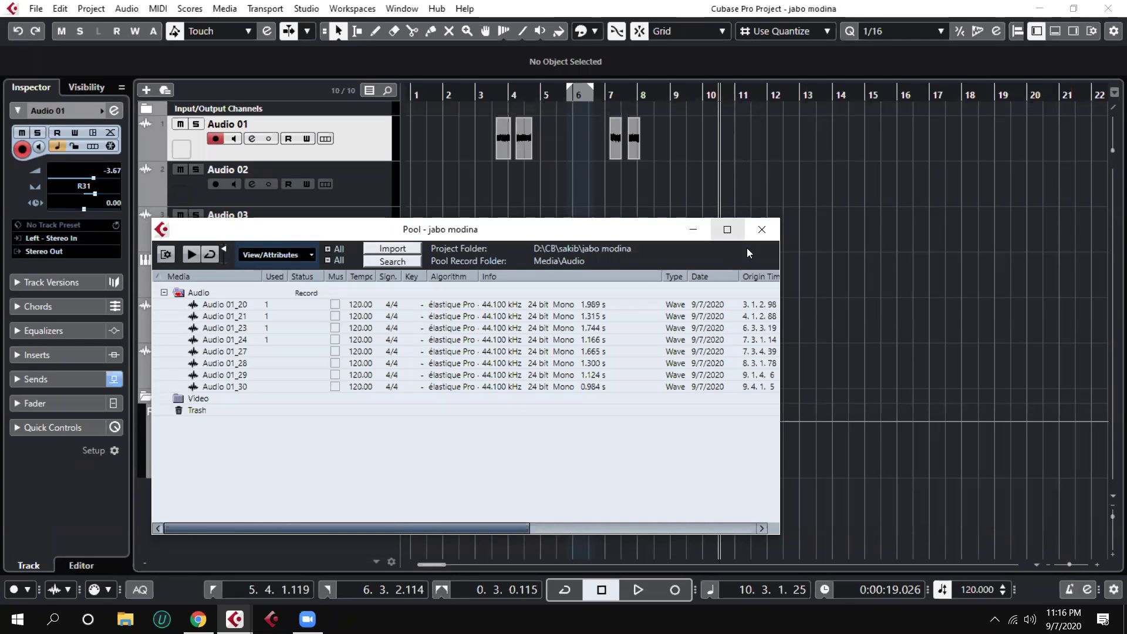
left_click(762, 229)
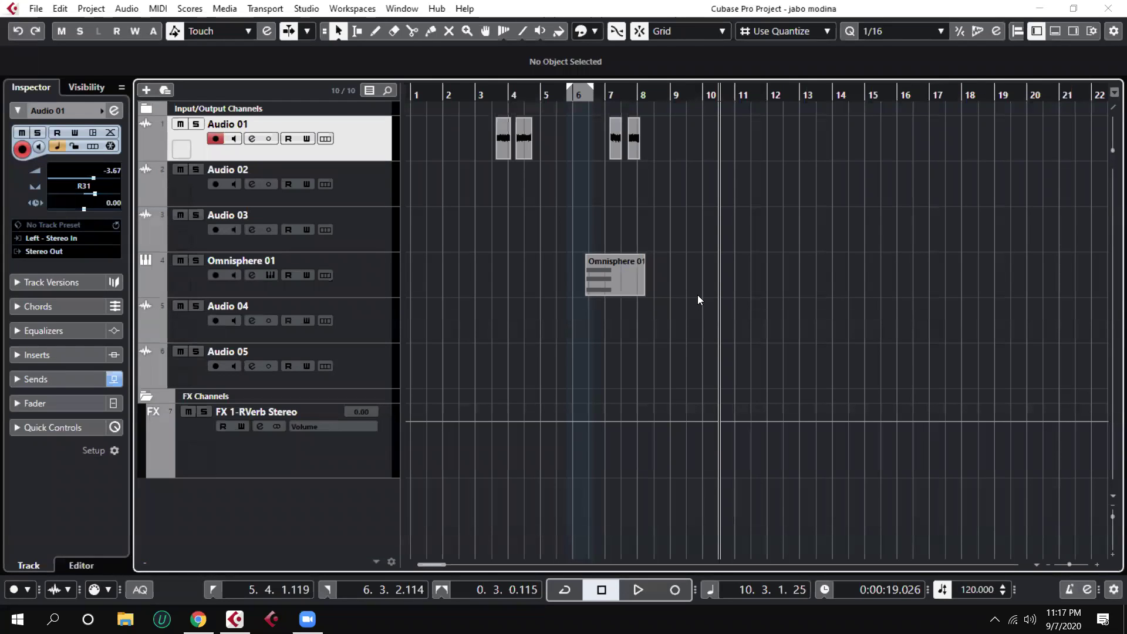
Move all unused media in the Pool to the Trash and expand the Trash folder
key("ctrl+p")
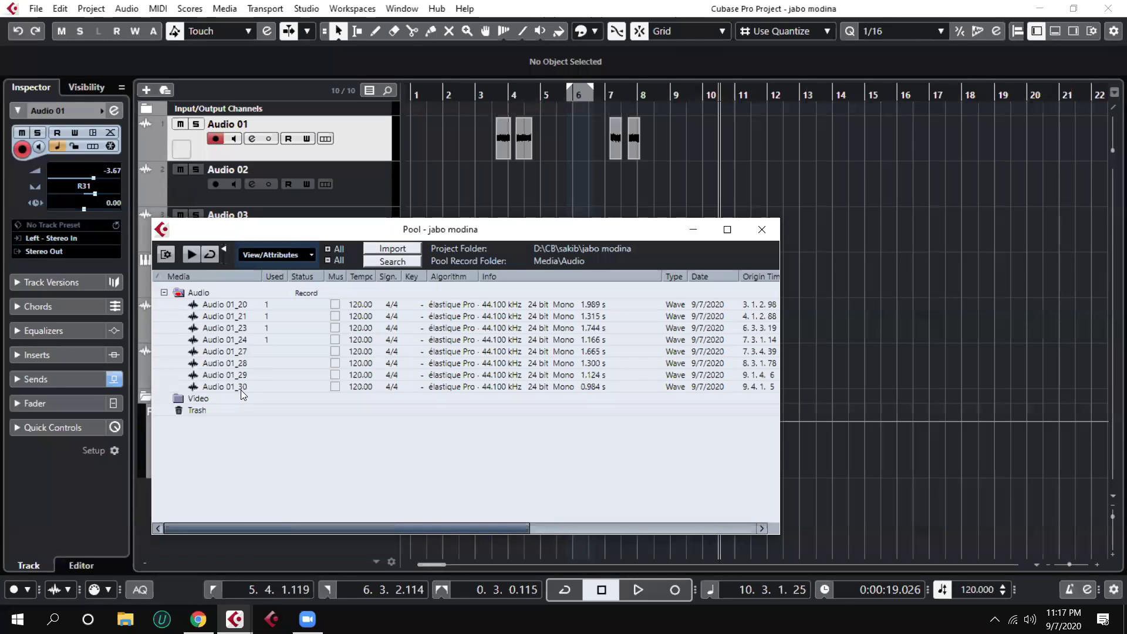
right_click(230, 329)
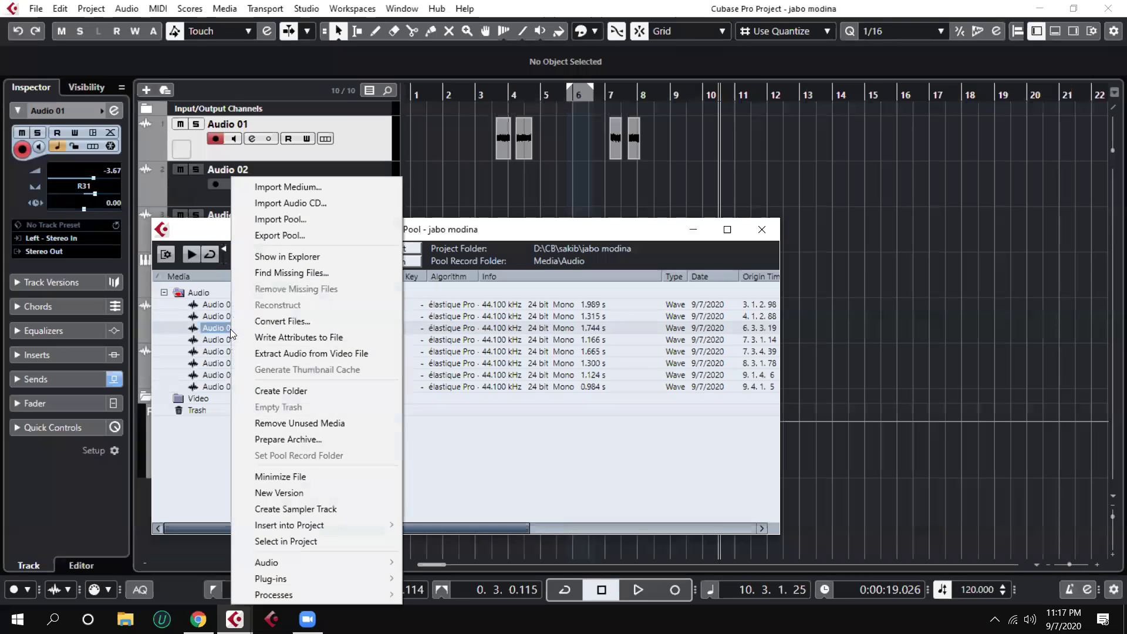
left_click(302, 422)
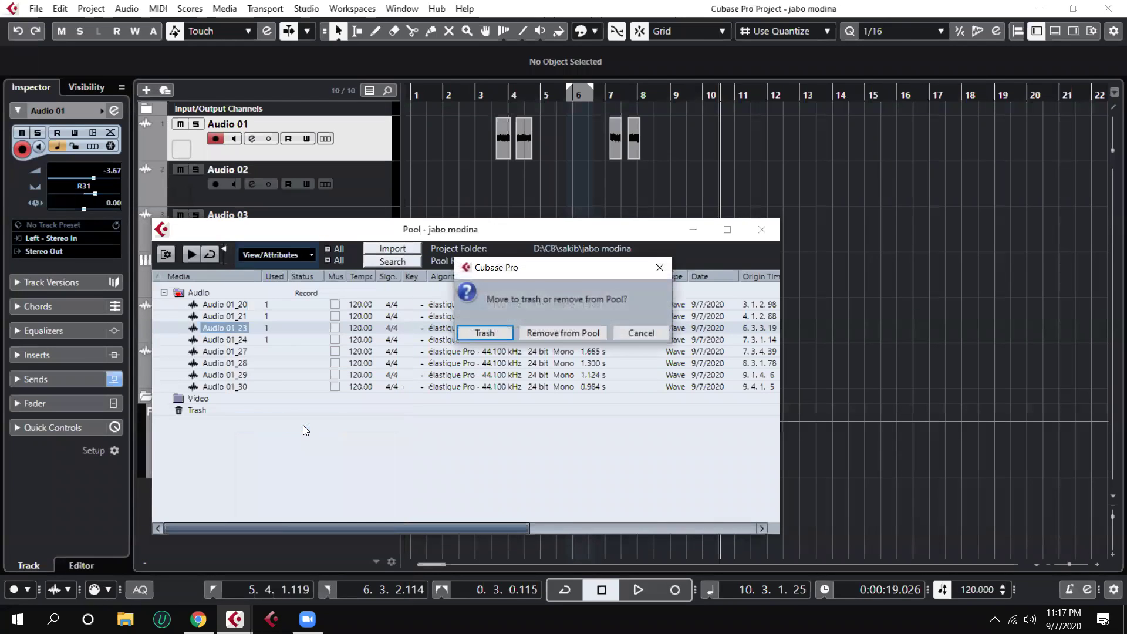
left_click(486, 333)
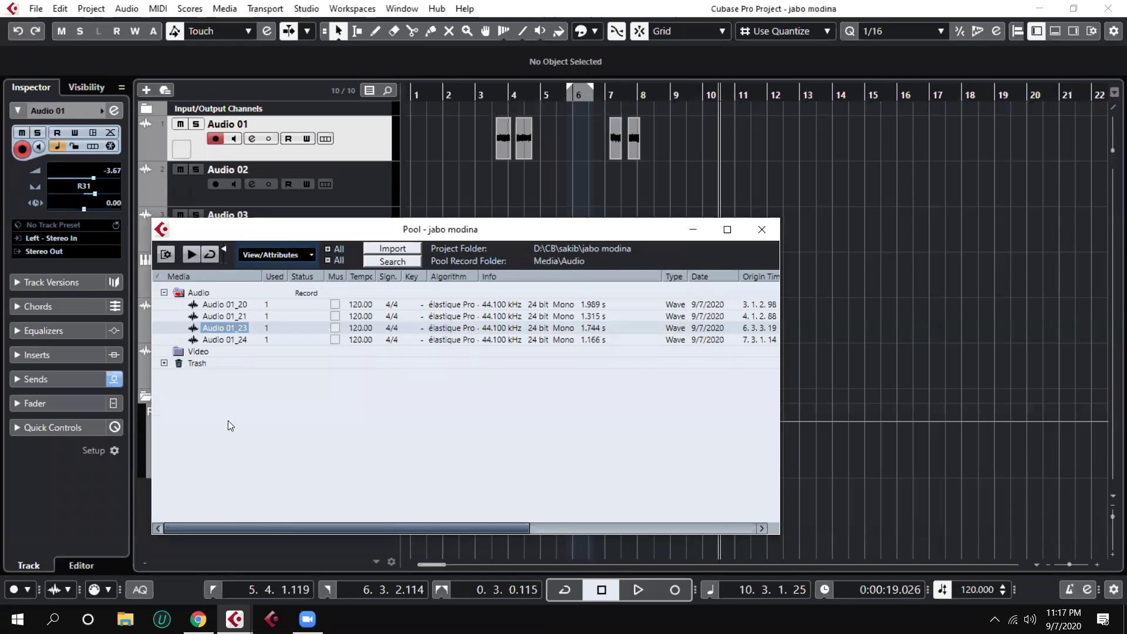
left_click(164, 362)
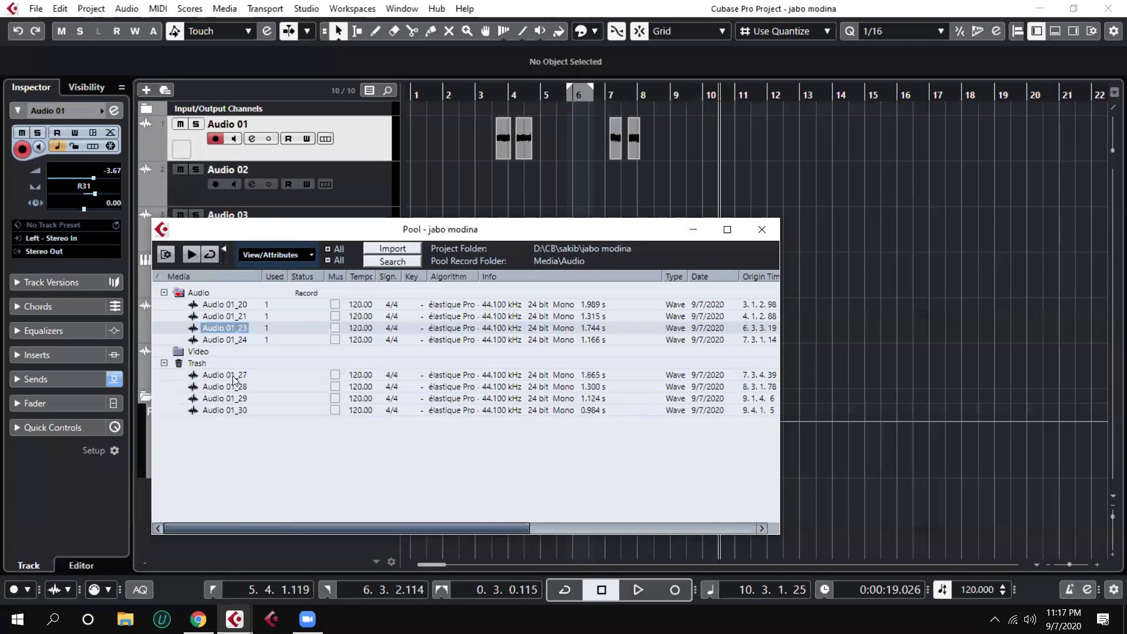
left_click(292, 452)
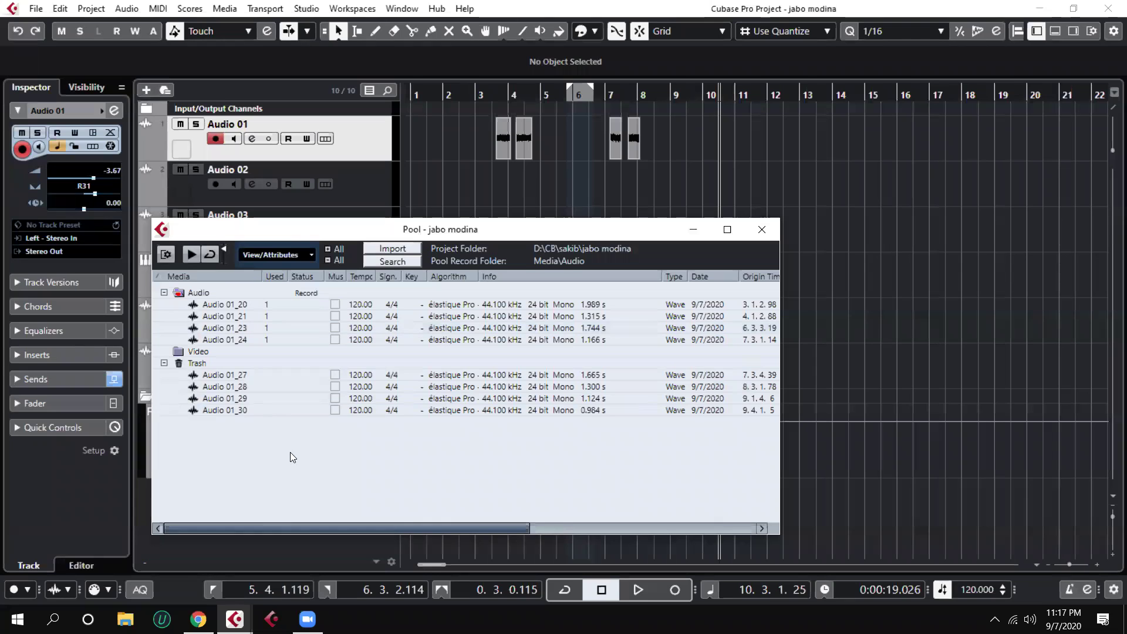
right_click(214, 317)
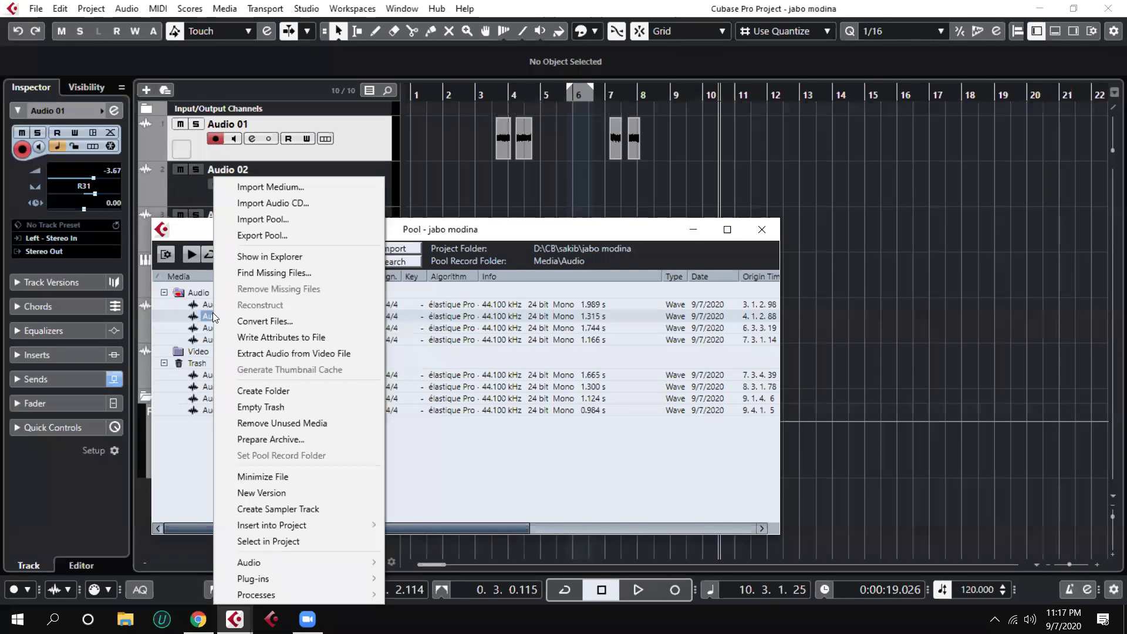
left_click(172, 484)
right_click(184, 295)
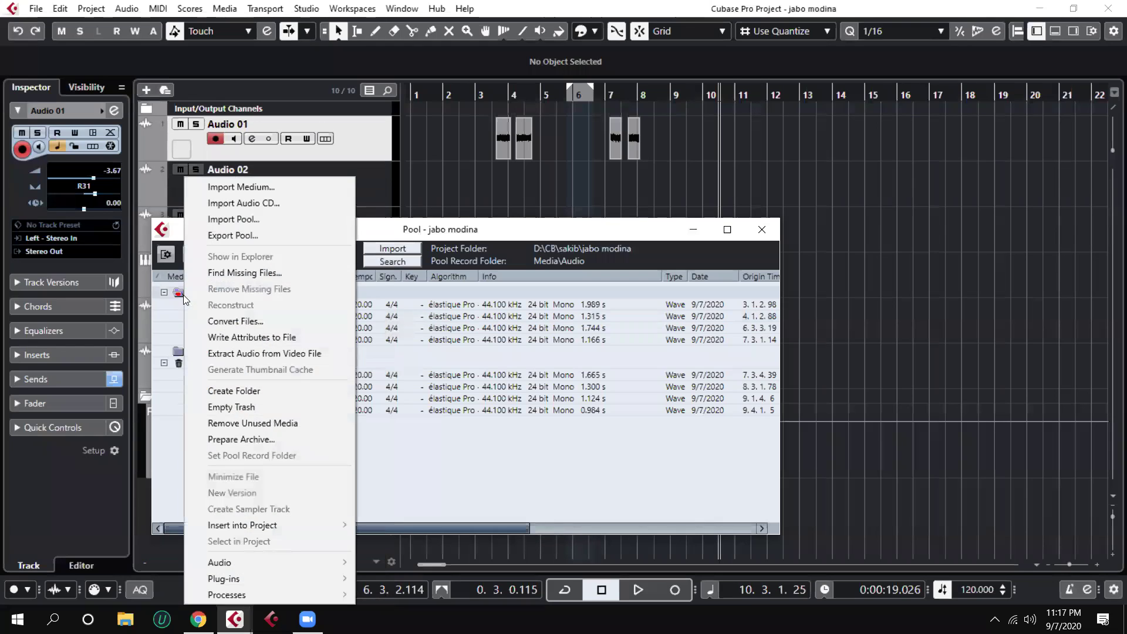
left_click(177, 446)
right_click(218, 317)
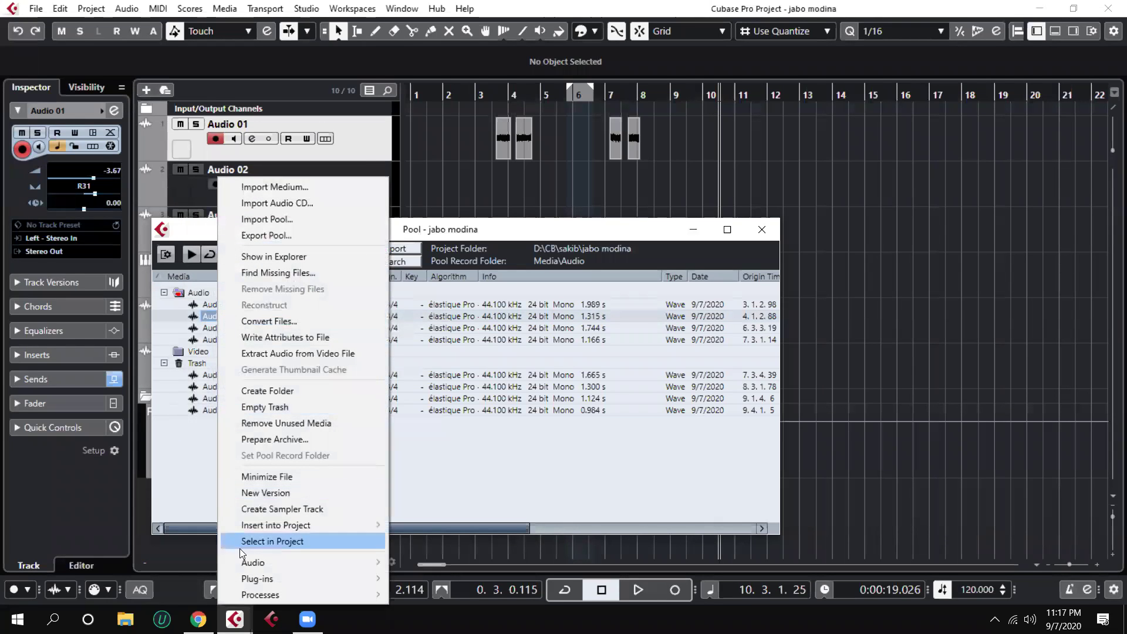
left_click(270, 409)
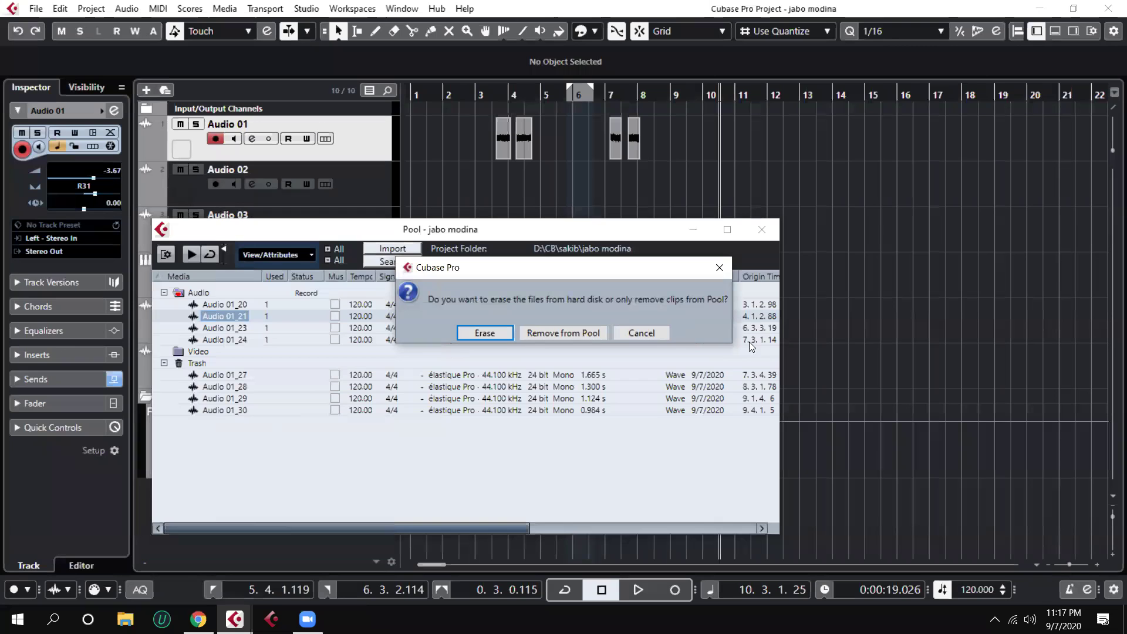
left_click(720, 268)
Empty the Pool's Trash, erasing the files from the hard disk, and close the Pool
right_click(218, 327)
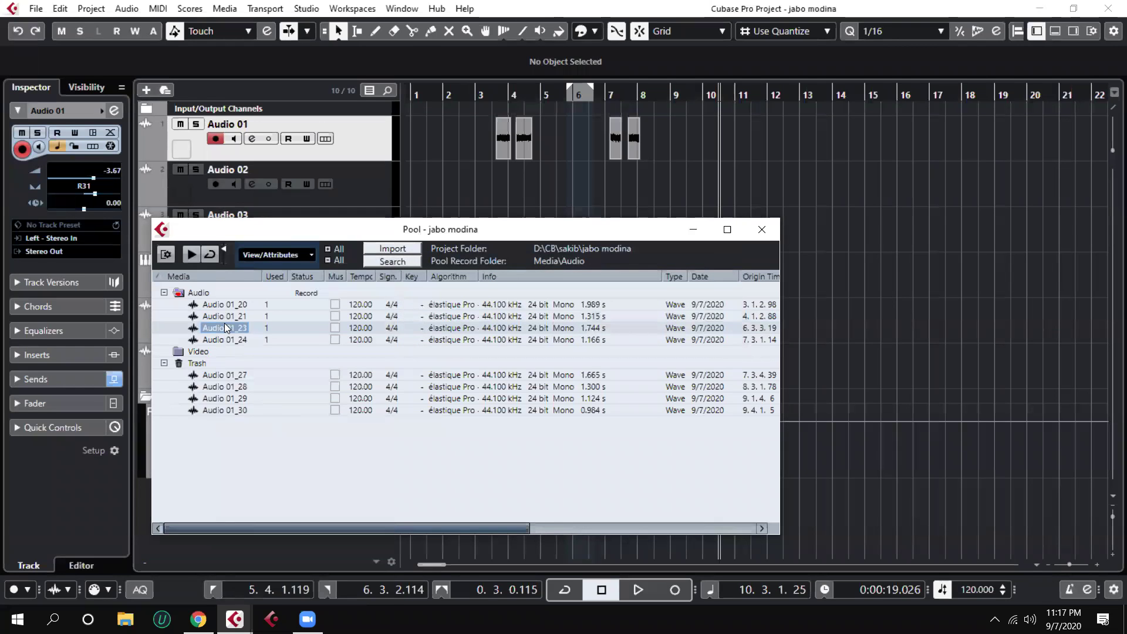
left_click(278, 406)
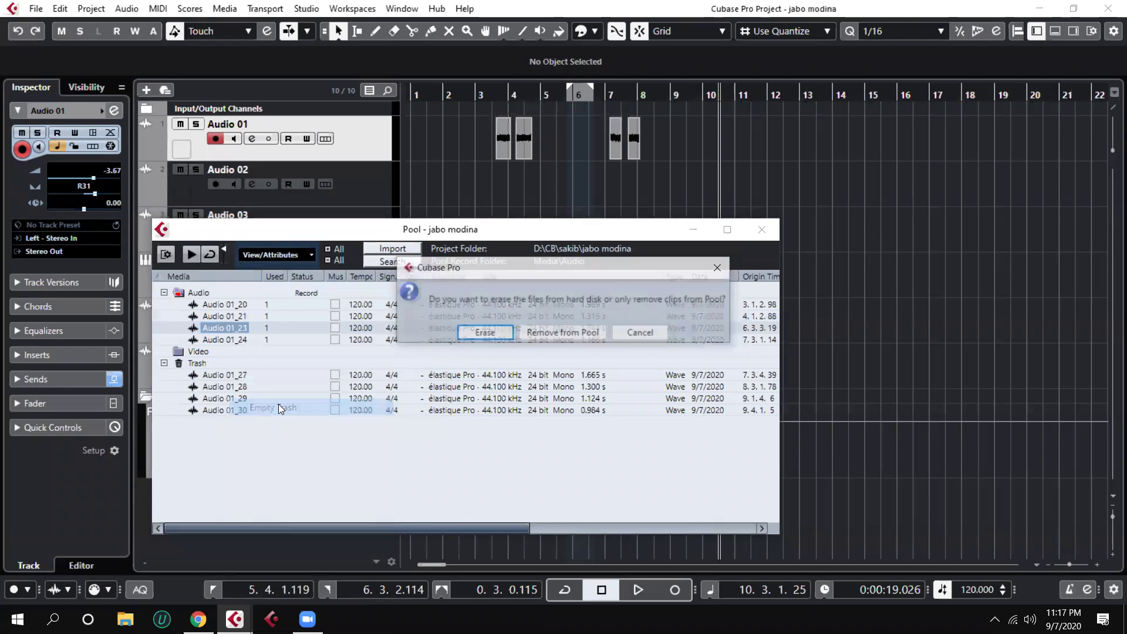
left_click(482, 333)
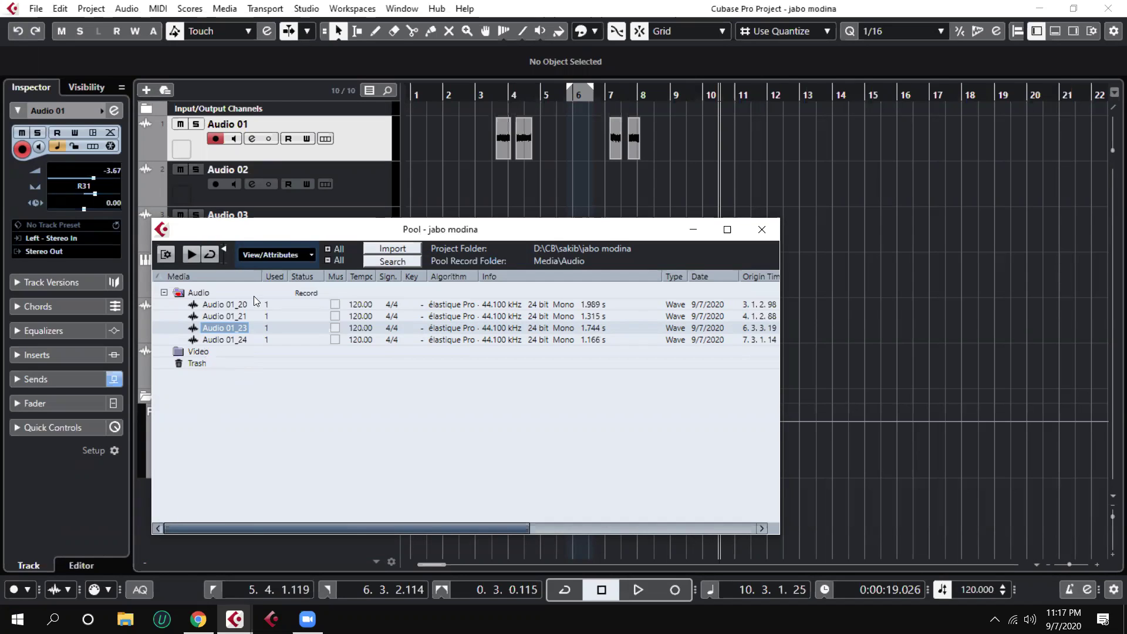
left_click(762, 234)
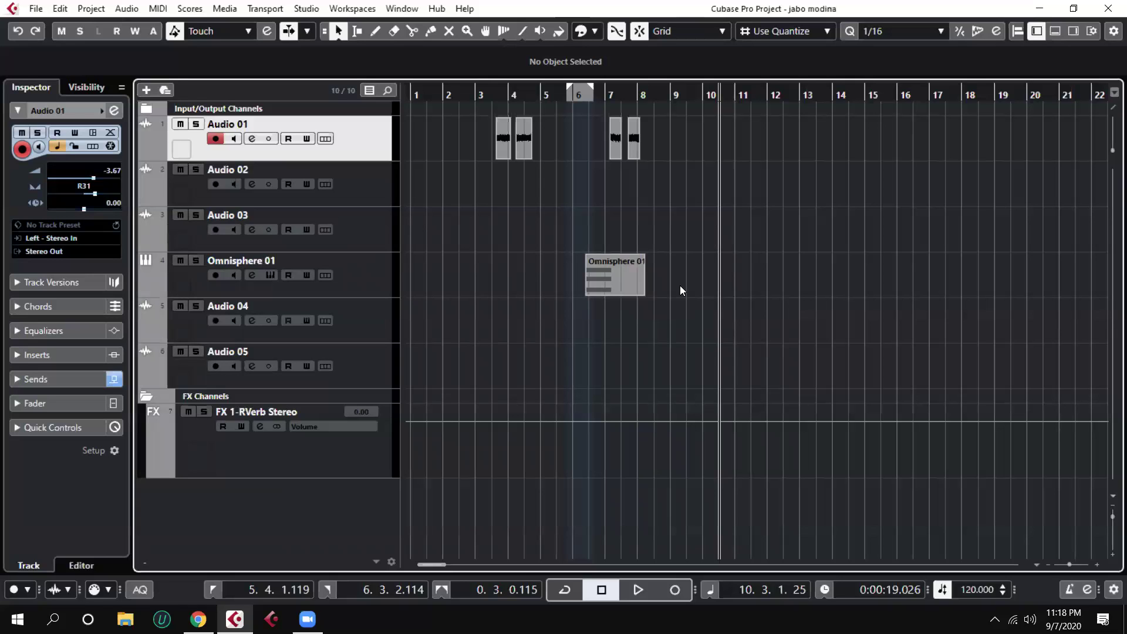
left_click(526, 128)
scroll(509, 121, "up", 3)
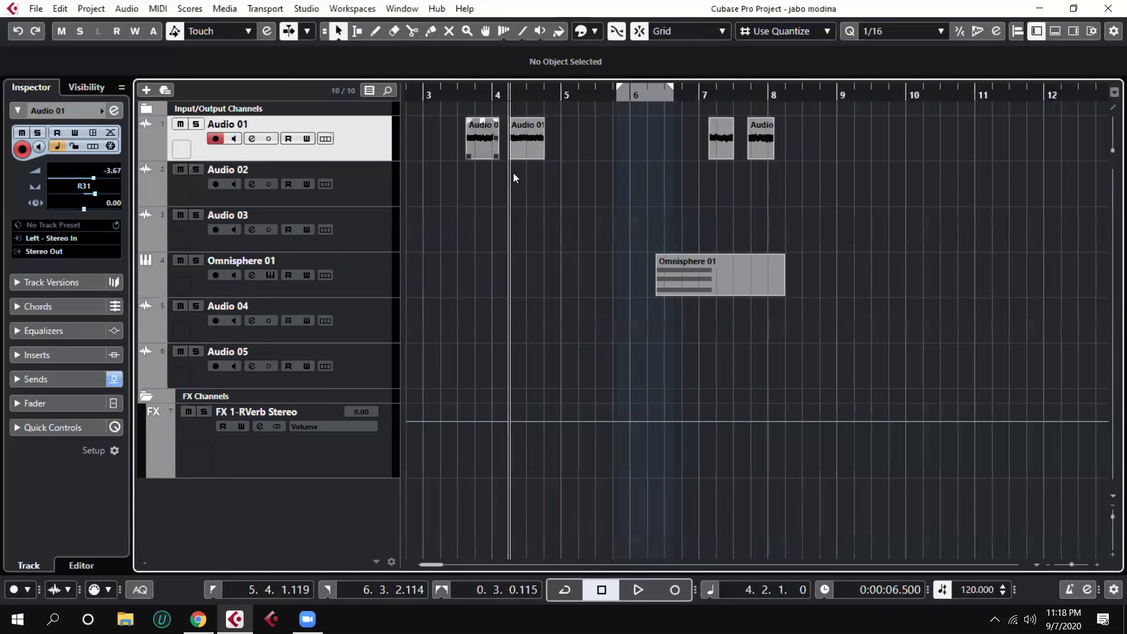
left_click(588, 245)
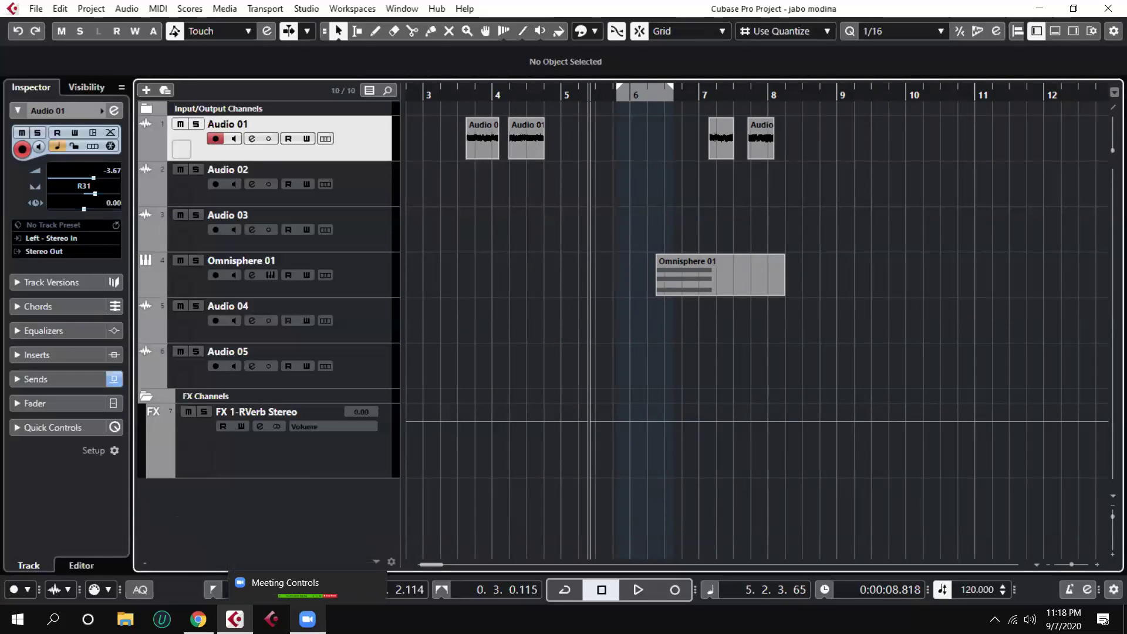
Switch to the Facebook profile page in Chrome and close both open chat windows
mouse_move(198, 619)
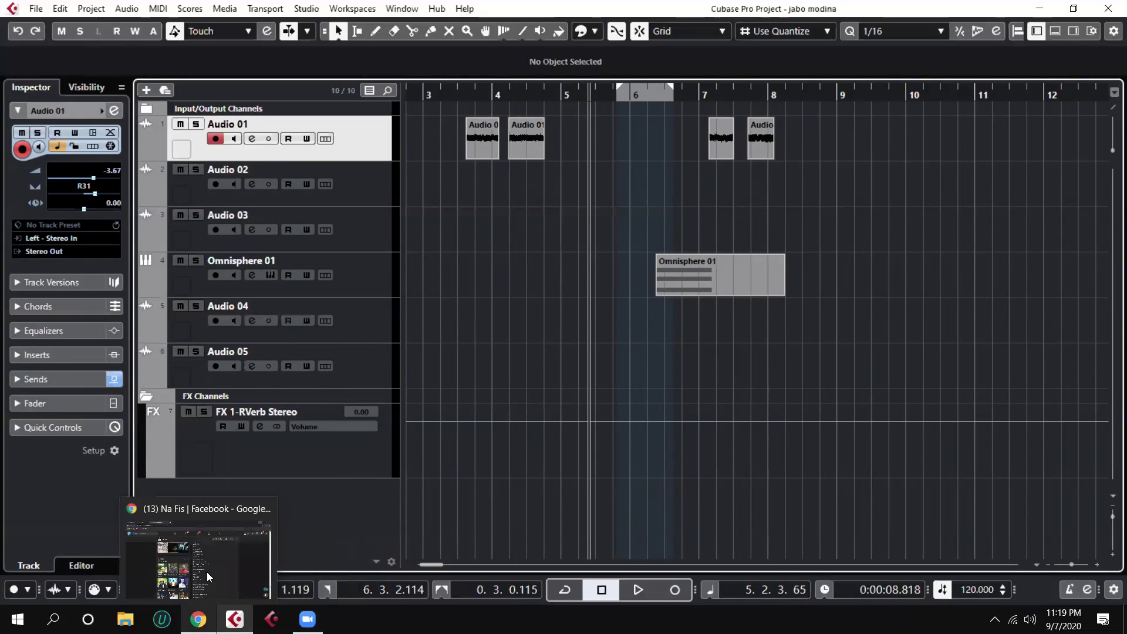
left_click(207, 573)
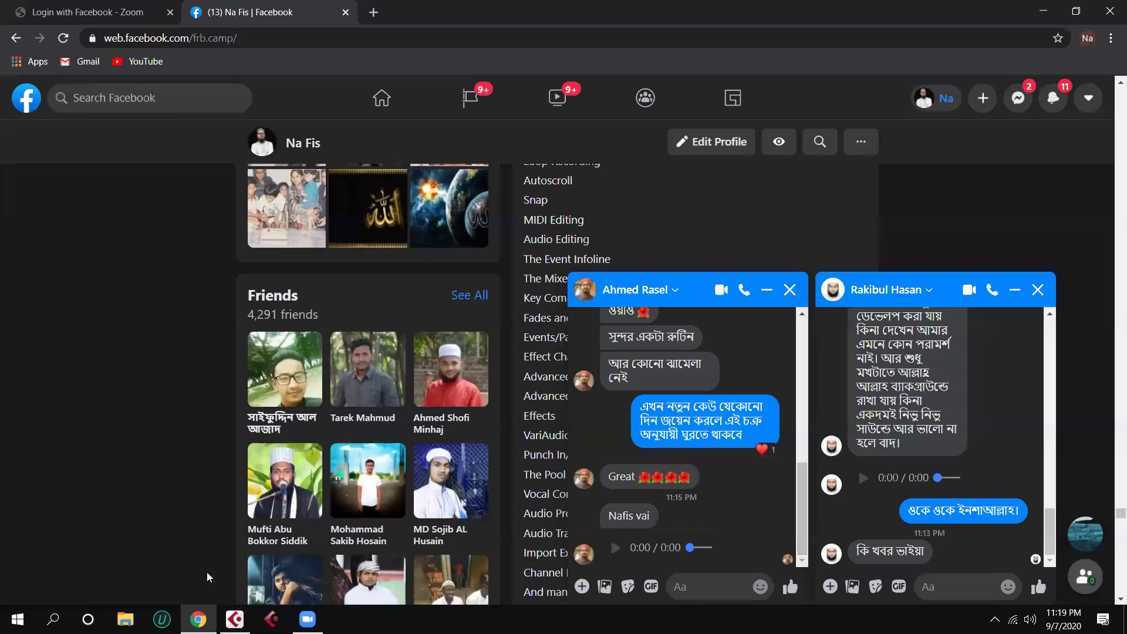
left_click(790, 293)
left_click(1037, 291)
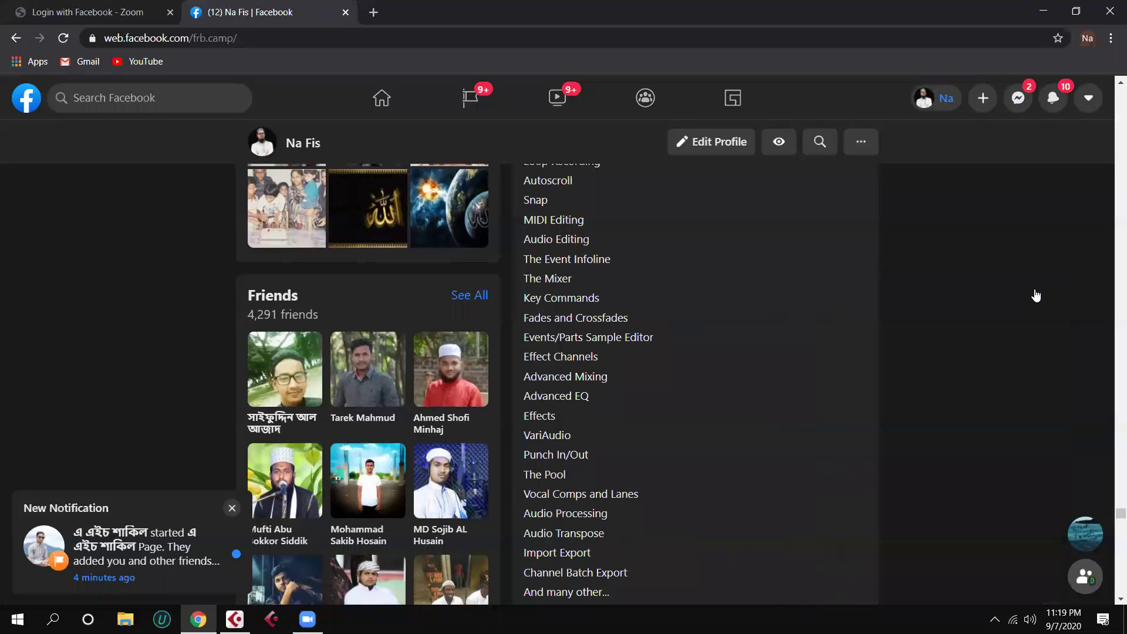
Review the list of Cubase course topics in the Facebook post and return to the Cubase project
scroll(703, 381, "down", 5)
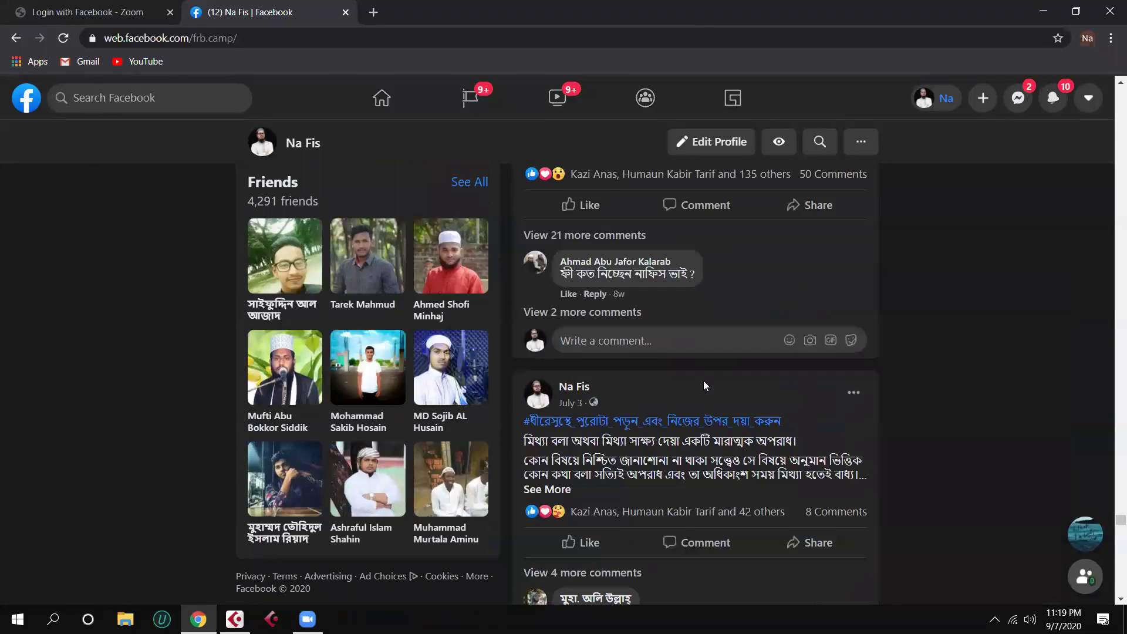
scroll(703, 388, "up", 2)
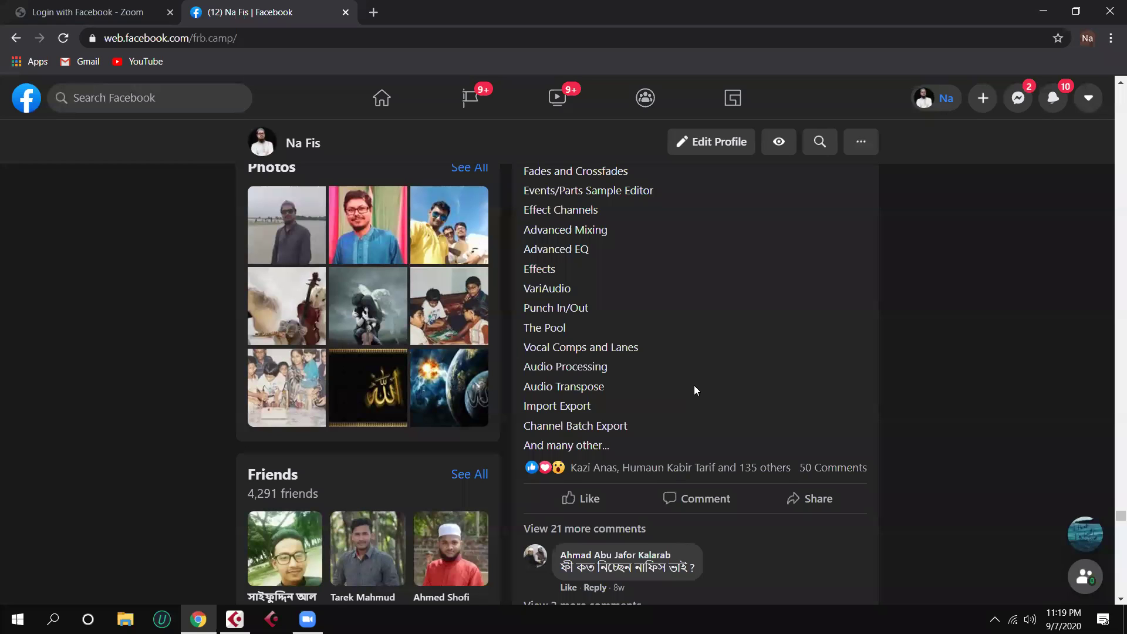
scroll(694, 385, "up", 1)
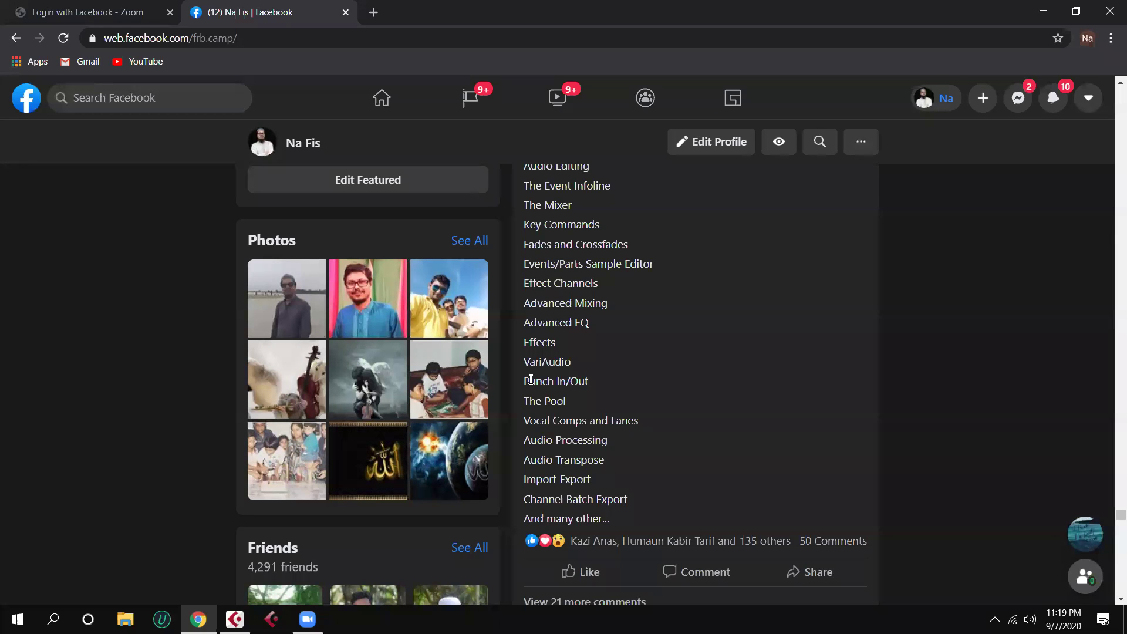
scroll(530, 379, "up", 1)
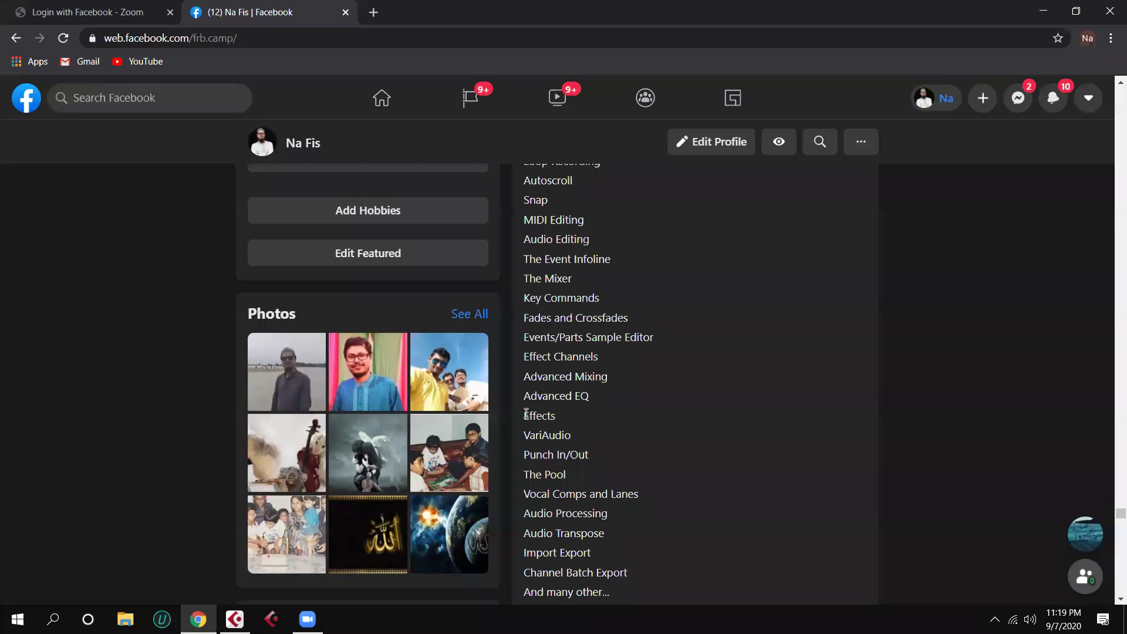
scroll(526, 414, "up", 1)
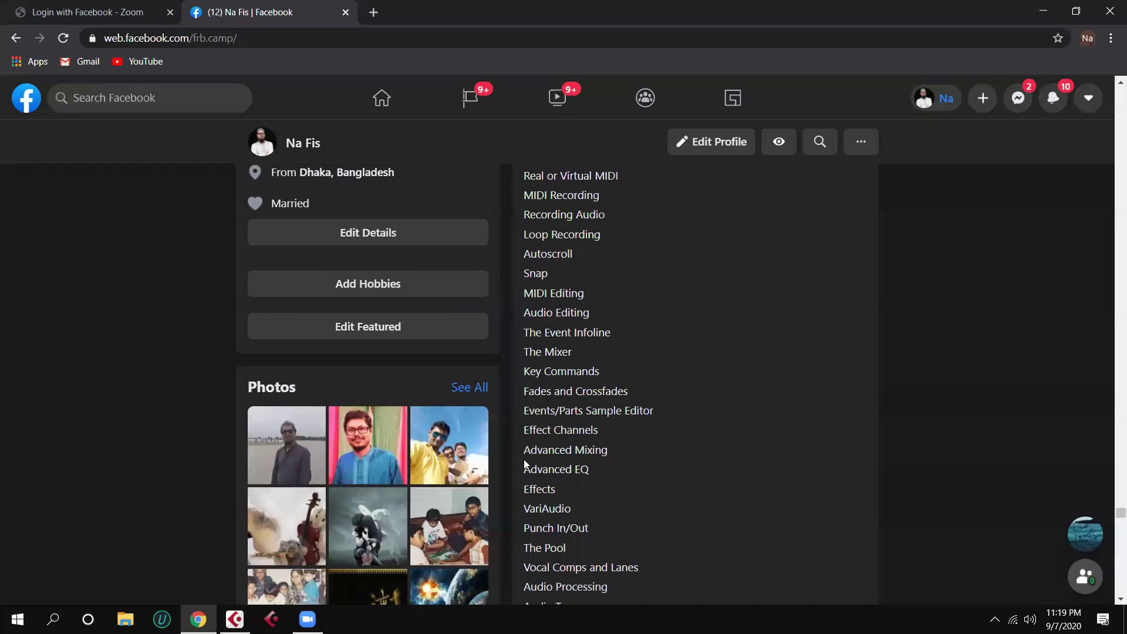
left_click(1043, 11)
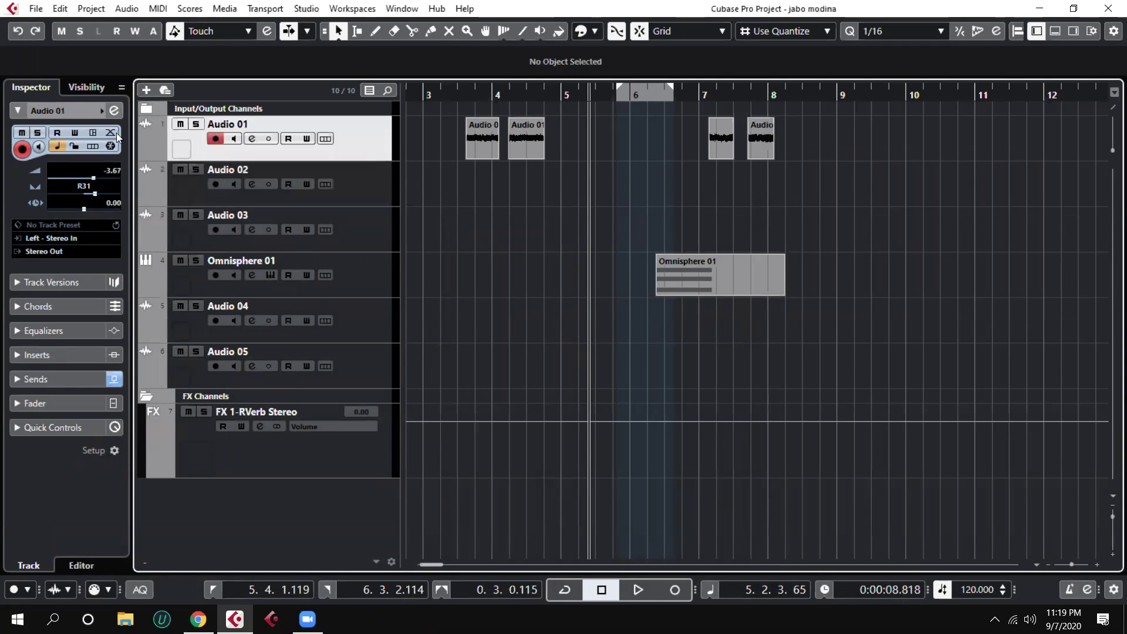
Open the Audio 01 channel settings and set the track's volume to about -10.7 and its pan to about L70
left_click(112, 111)
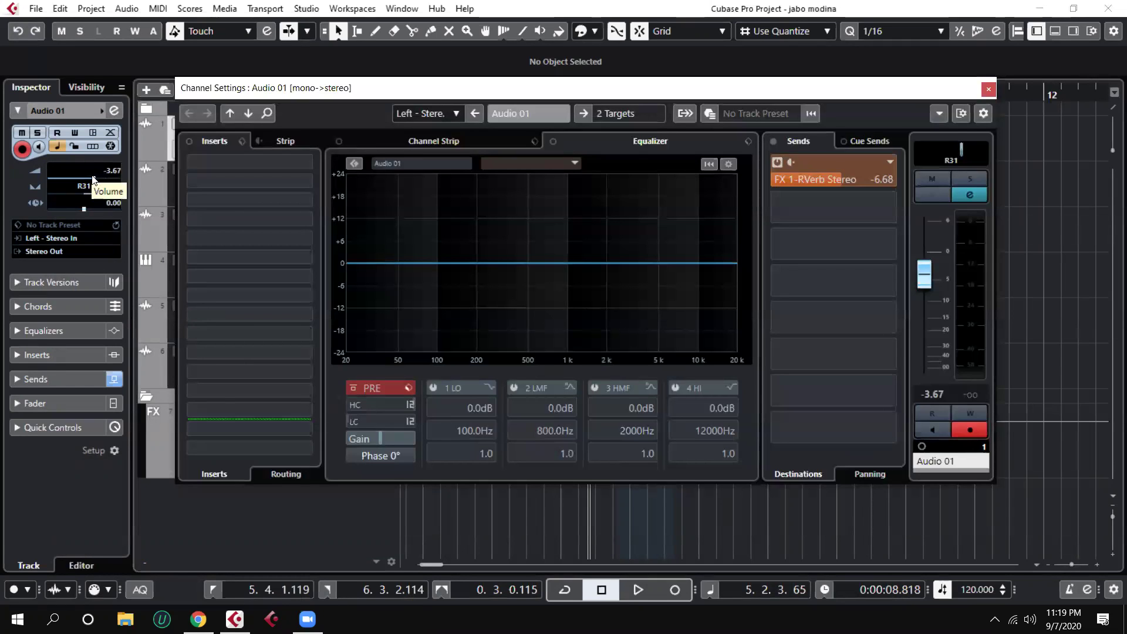
left_click_drag(93, 179, 70, 211)
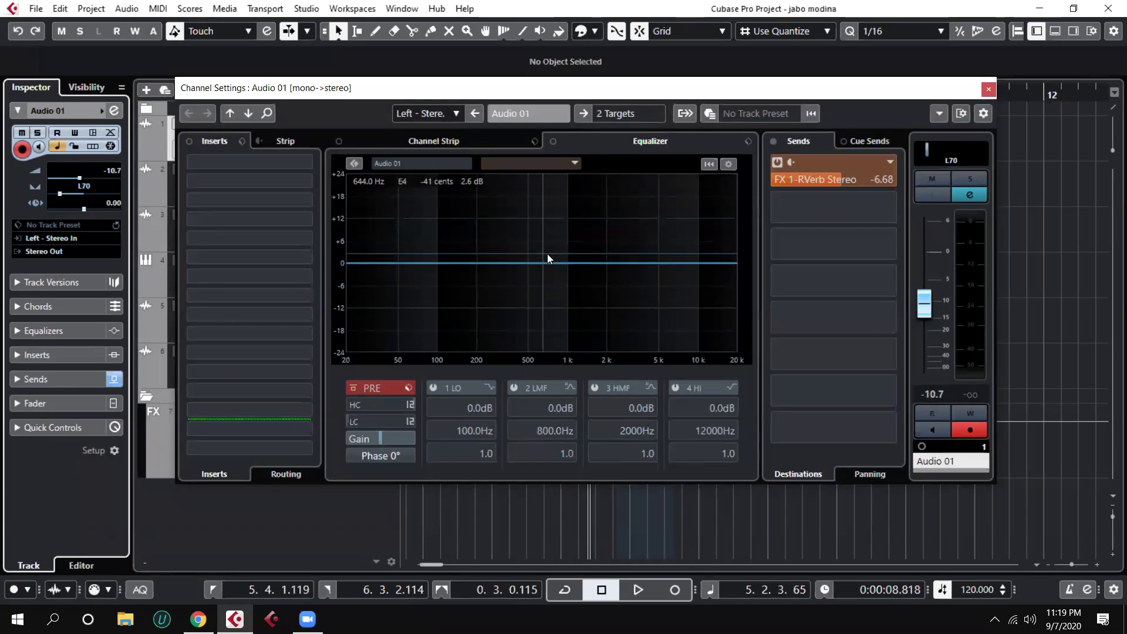
Boost Audio 01's high-mid EQ band about 8.5 dB at 3217 Hz and its high band about 18.3 dB at 10462 Hz
left_click(630, 243)
left_click_drag(635, 233, 636, 231)
left_click(695, 198)
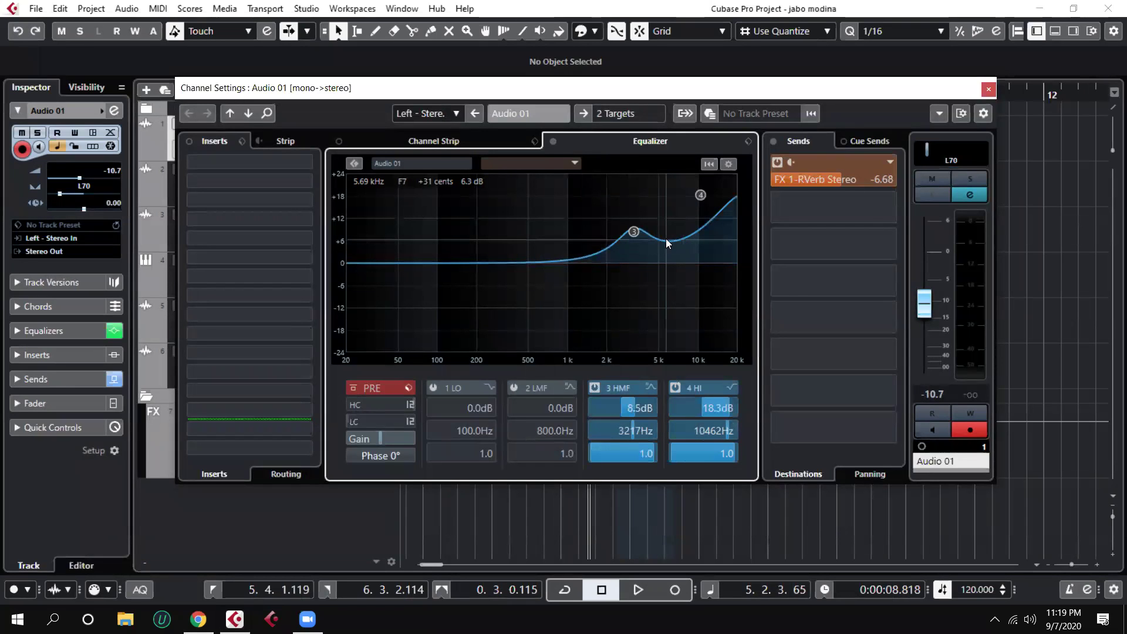
Load Bass Rider Live Stereo in the first insert slot of Audio 01 and close the channel settings
left_click(255, 166)
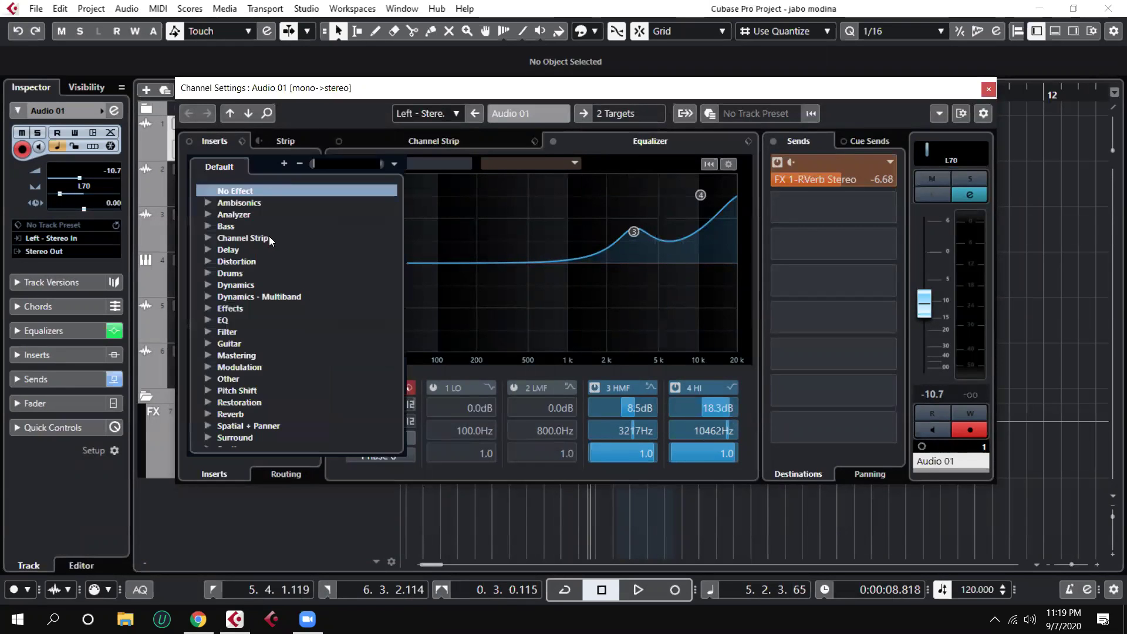
left_click(233, 226)
left_click(237, 236)
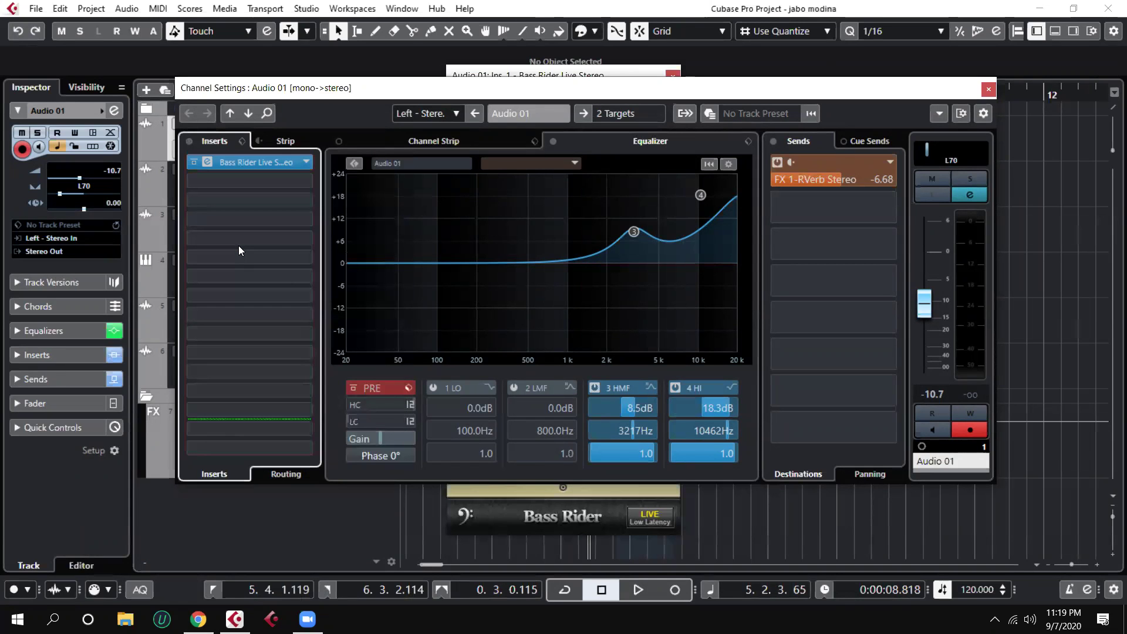
left_click(989, 89)
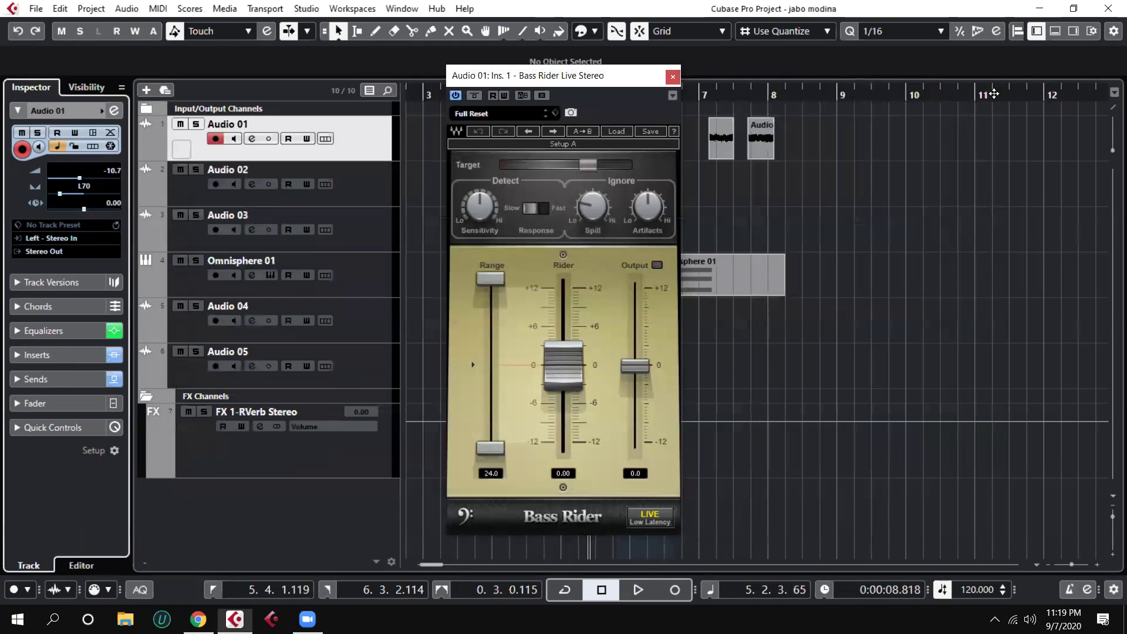
Close the Bass Rider Live Stereo plug-in window
left_click(673, 77)
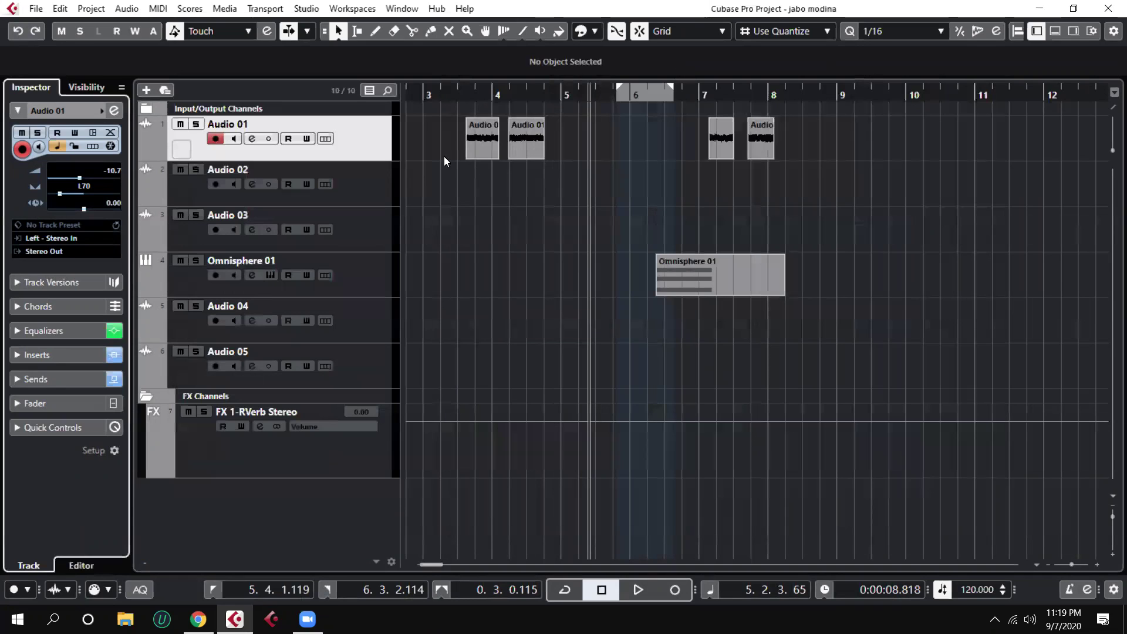
Duplicate the Audio 01 track, undo the duplication, and duplicate it again
right_click(369, 139)
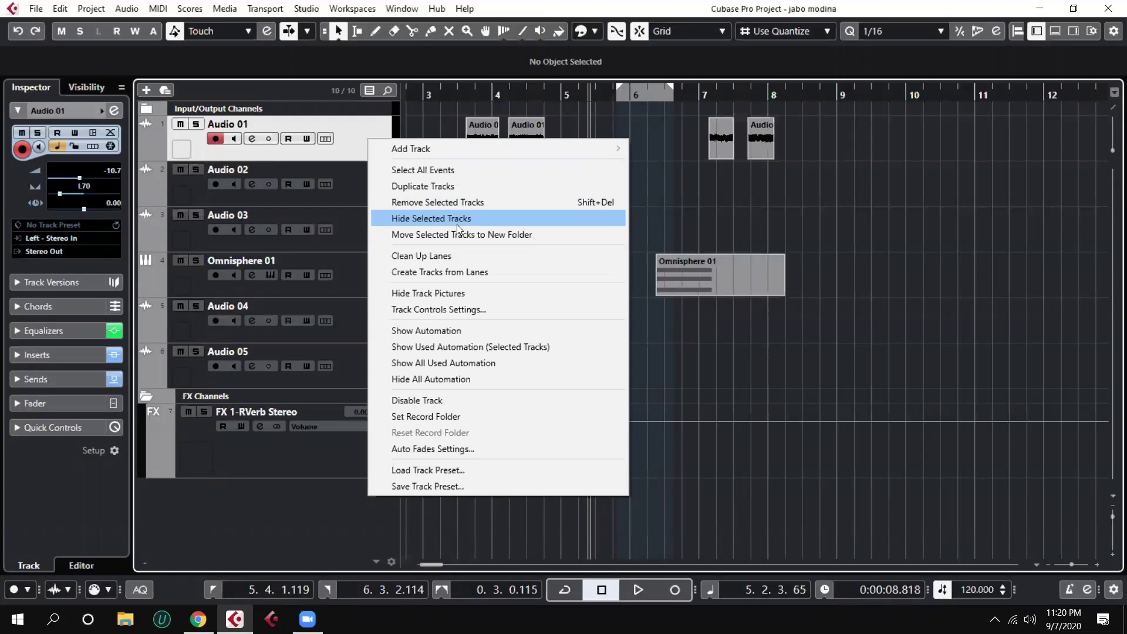
left_click(459, 186)
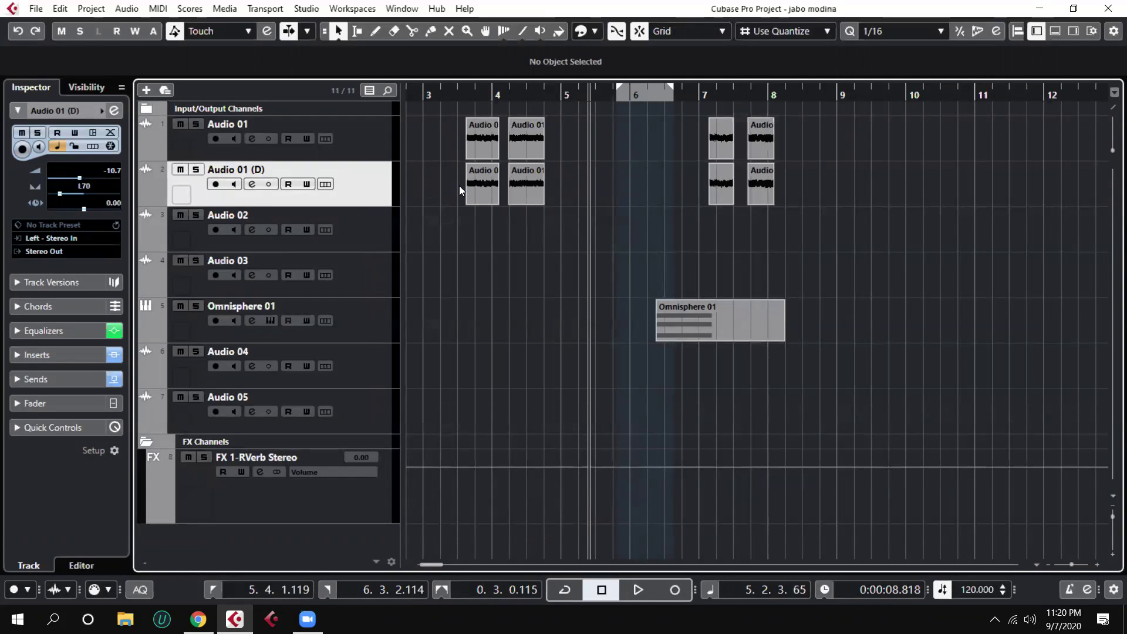
key("ctrl+z")
right_click(357, 135)
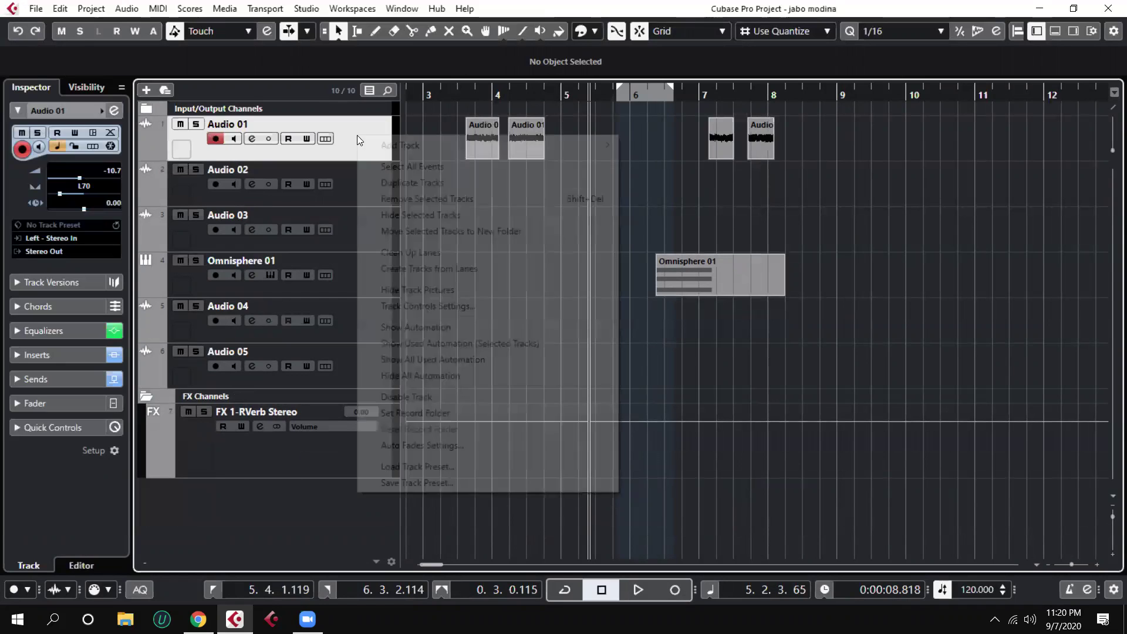
left_click(441, 182)
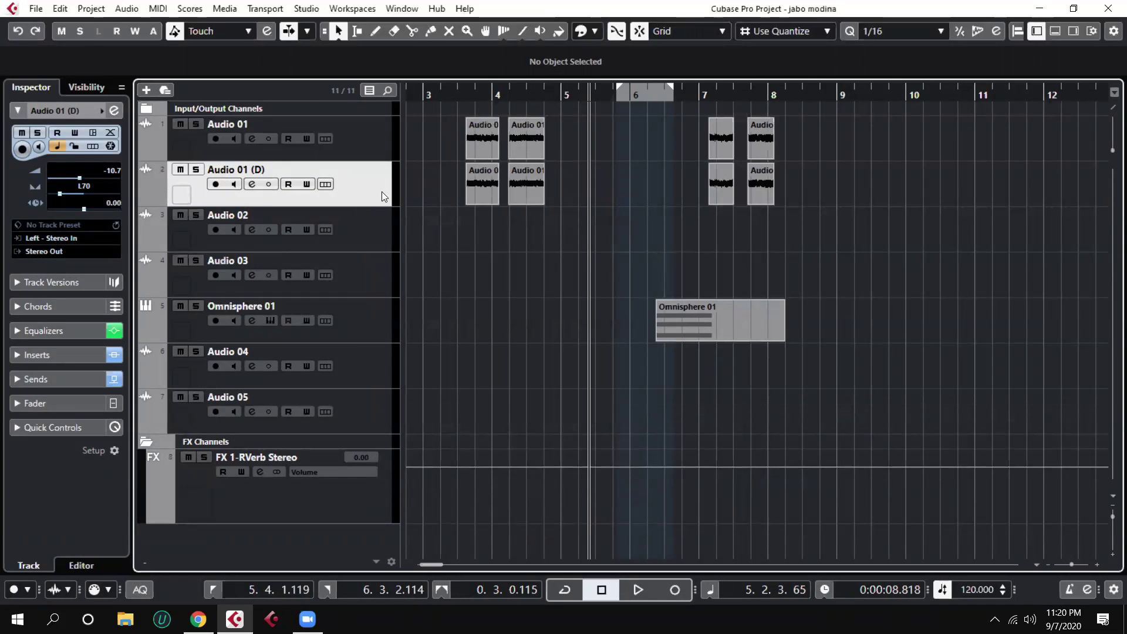
Compare Audio 01 with its duplicate and Audio 02, checking each track's volume, pan, inserts and equalizer state
left_click(377, 129)
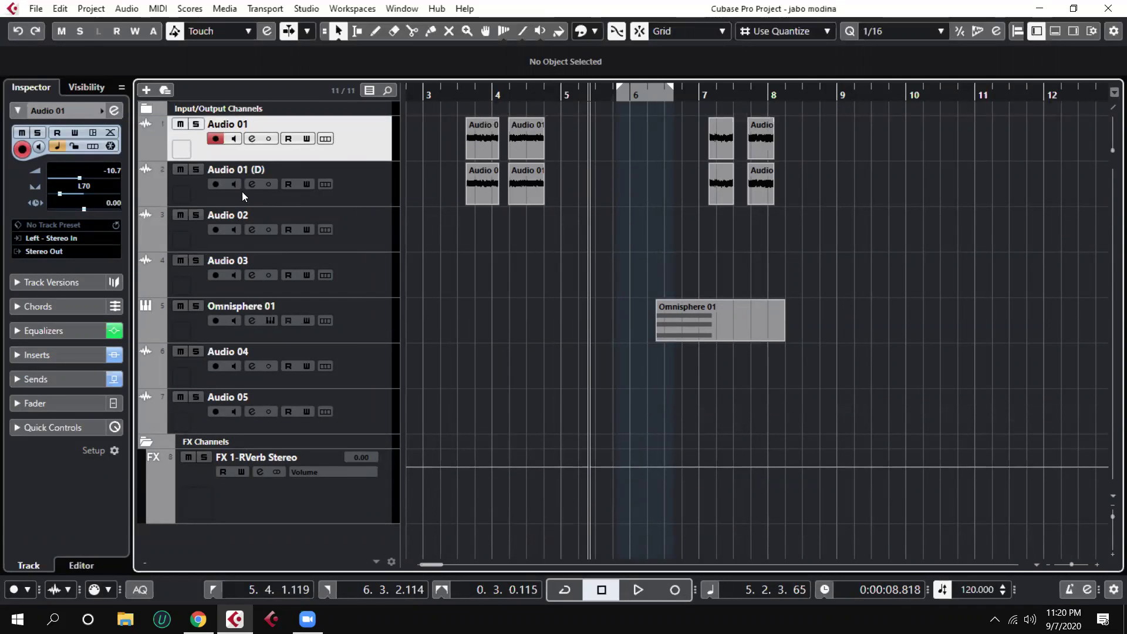
left_click(380, 176)
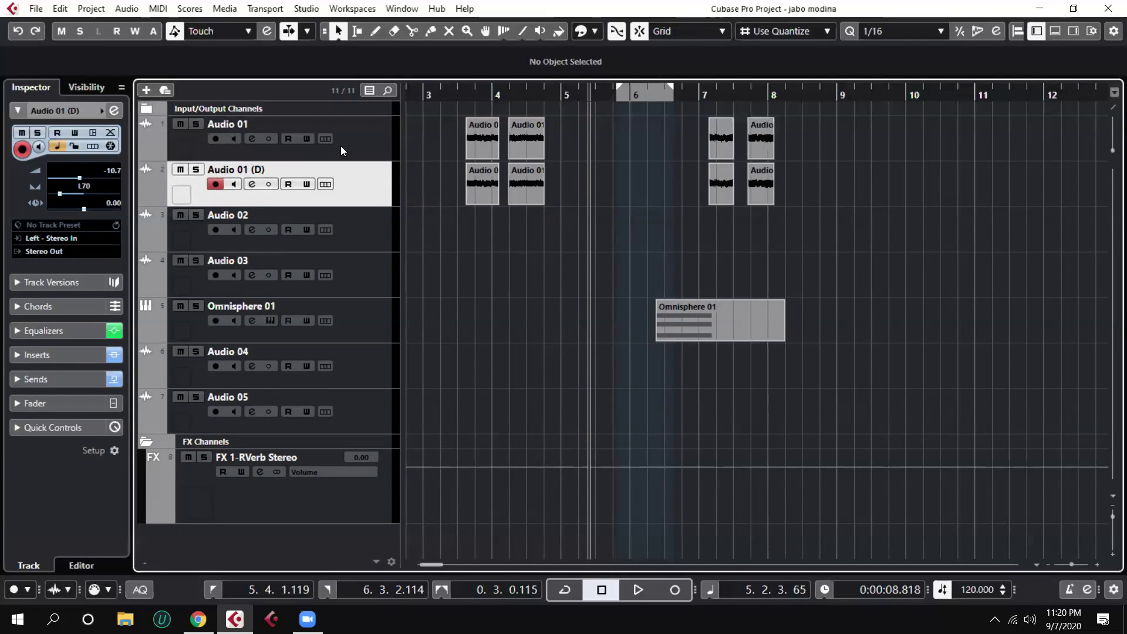
left_click(294, 148)
left_click(364, 184)
left_click(373, 231)
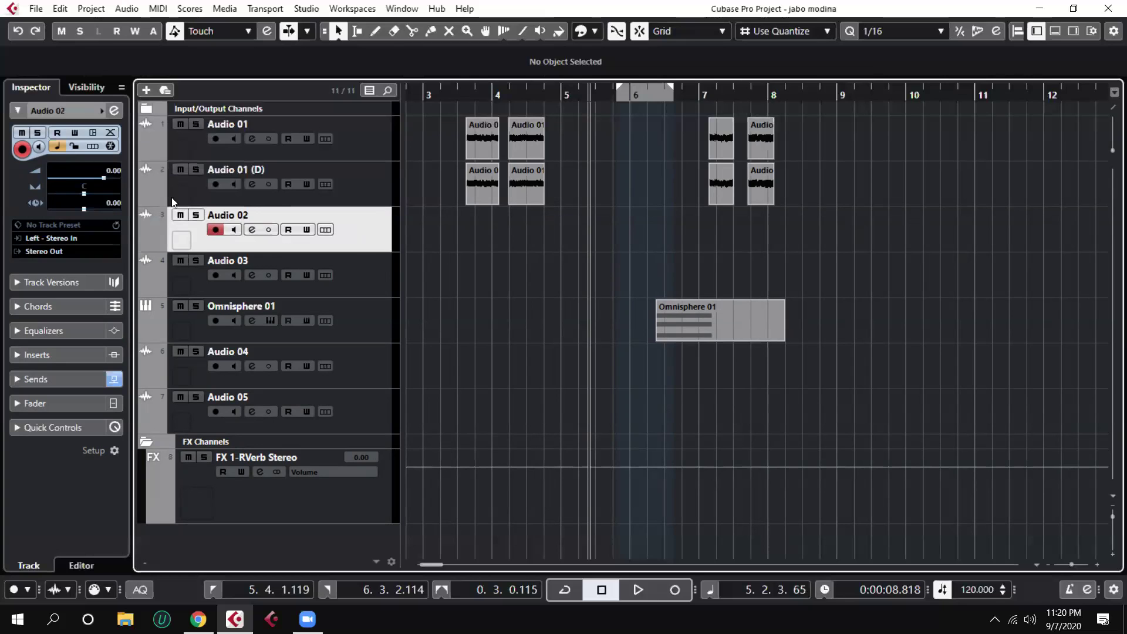
left_click(362, 149)
left_click(363, 191)
left_click(376, 145)
Delete all audio events on the duplicated Audio 01 track and remove the emptied track
left_click_drag(434, 186, 849, 180)
key("Delete")
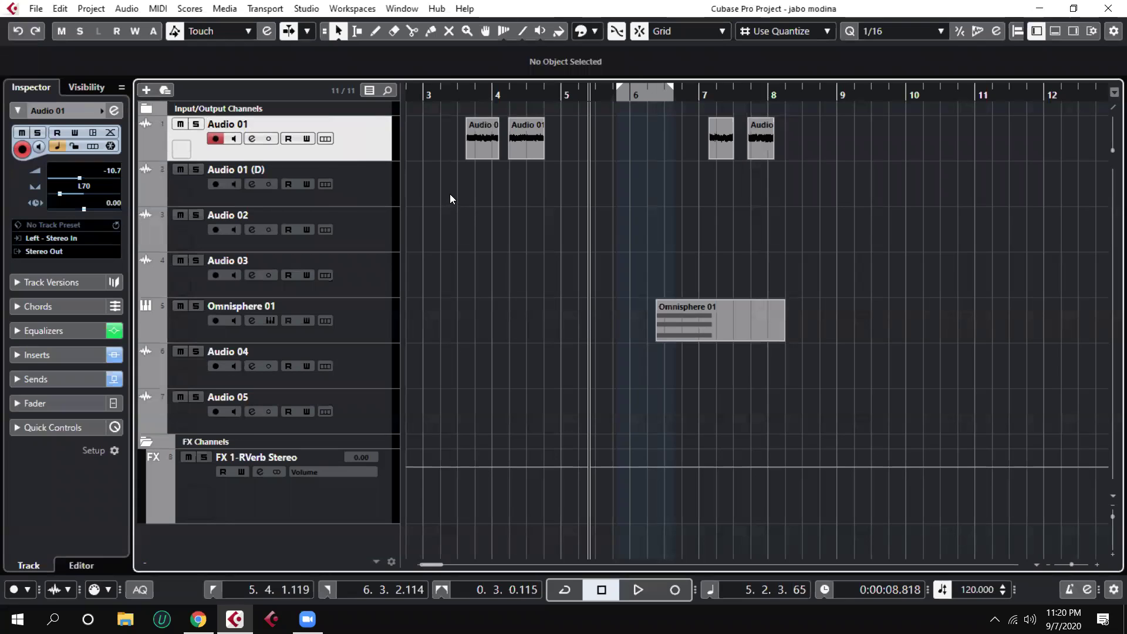
left_click(382, 191)
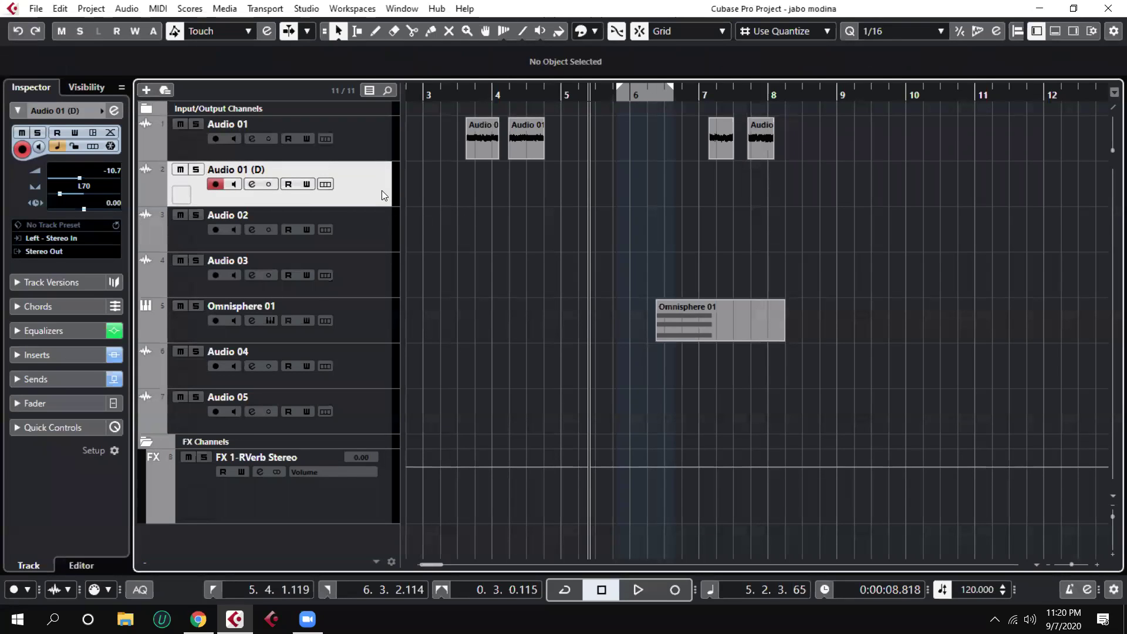
key("Delete")
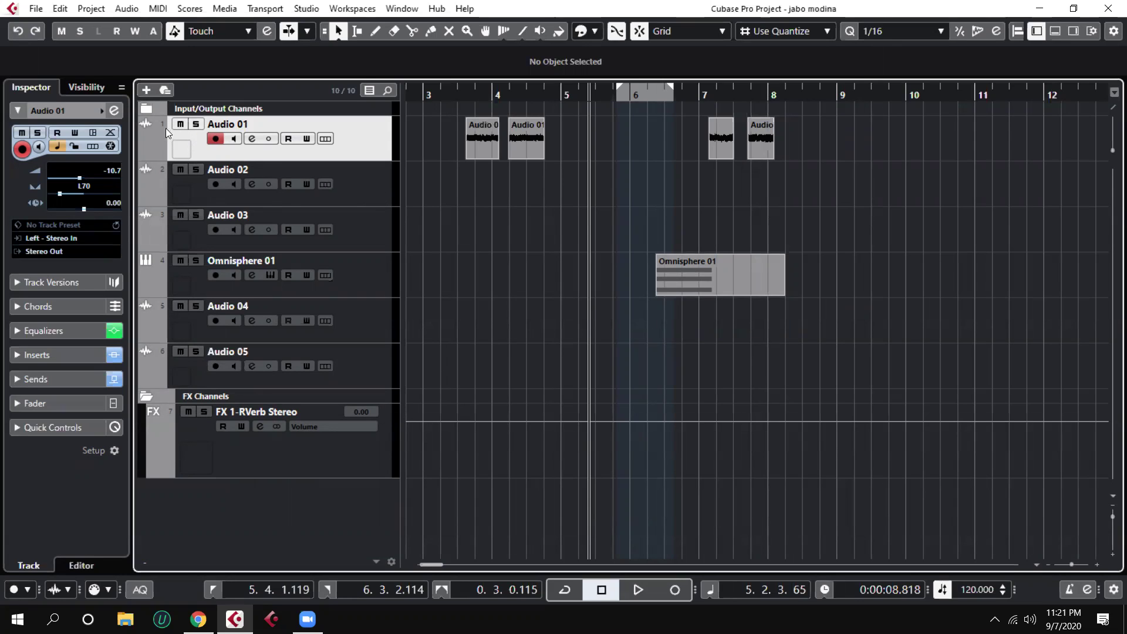
Set Audio 01's volume to about -11.1 and pan to about L47, and open its channel settings clear of the track list
left_click_drag(80, 181, 69, 194)
left_click(115, 111)
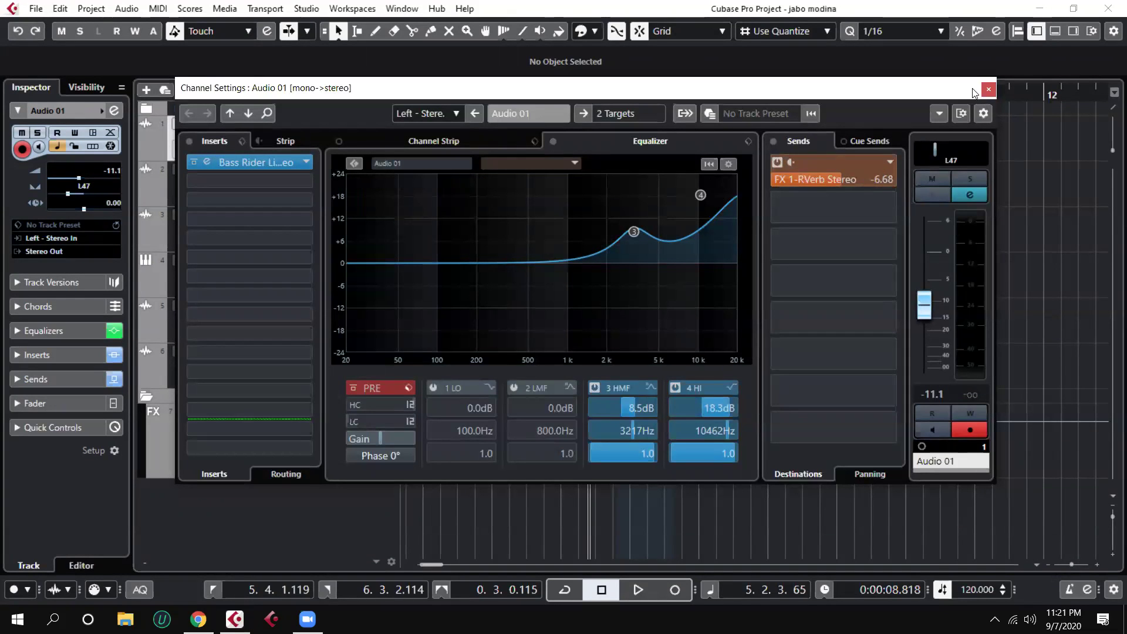
left_click_drag(951, 97, 1019, 204)
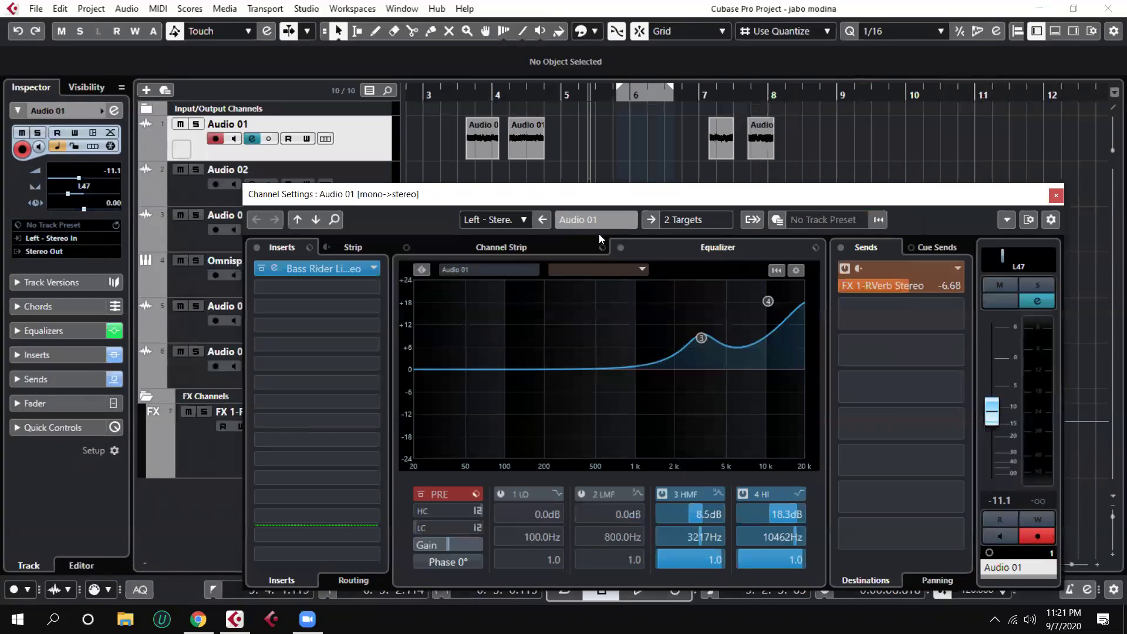
left_click_drag(545, 200, 973, 123)
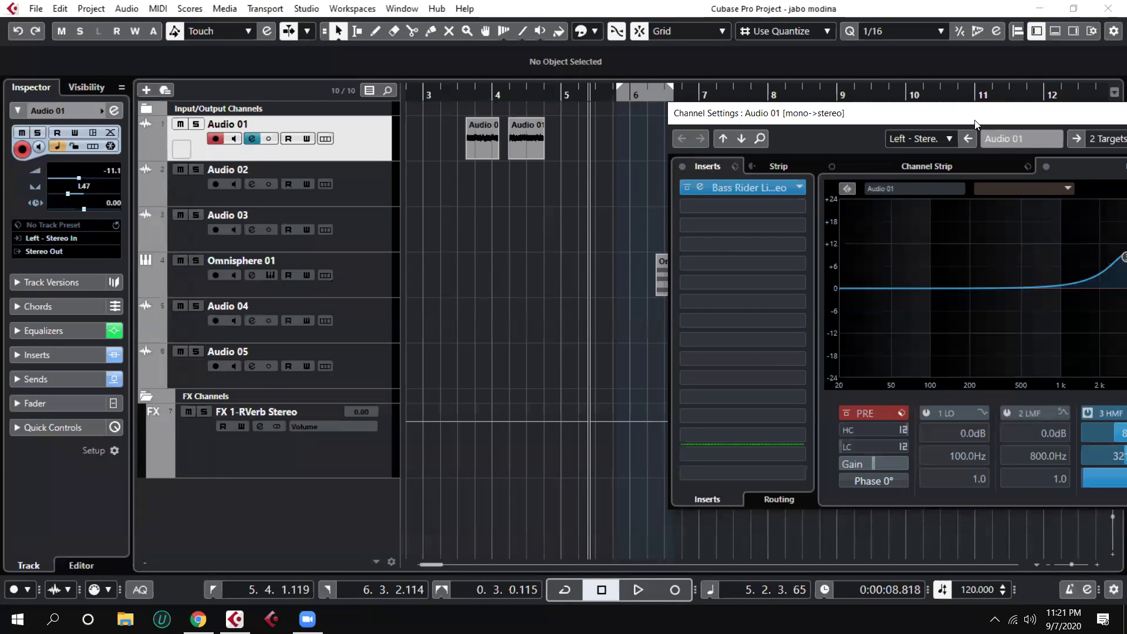
Record a short take on Audio 02 starting at position 3.1.3
left_click(372, 176)
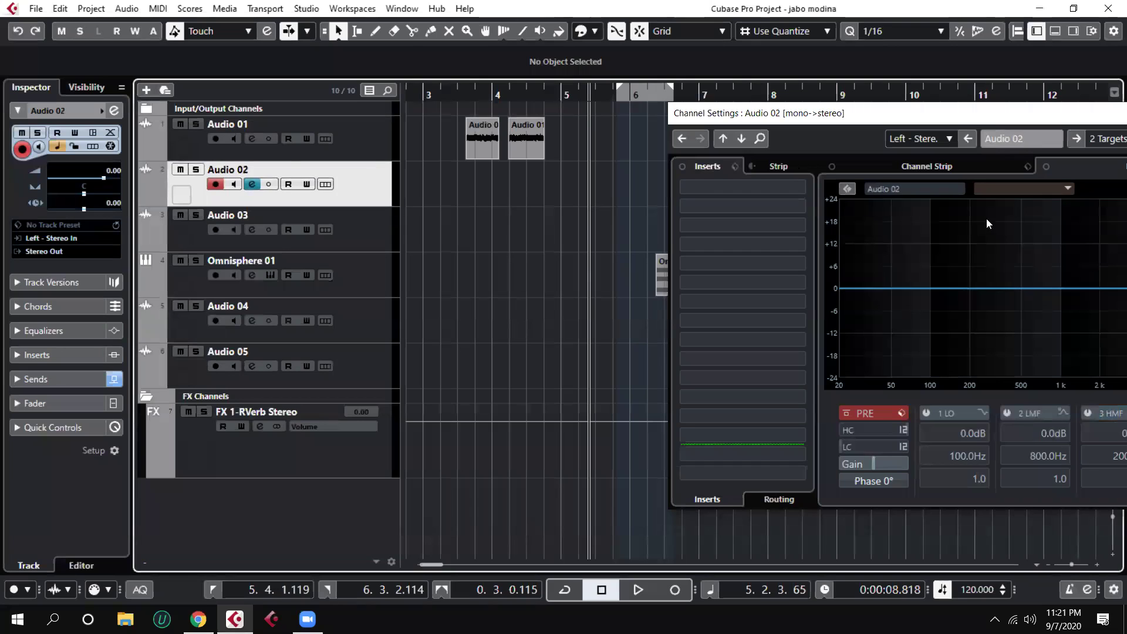
left_click_drag(998, 119, 959, 117)
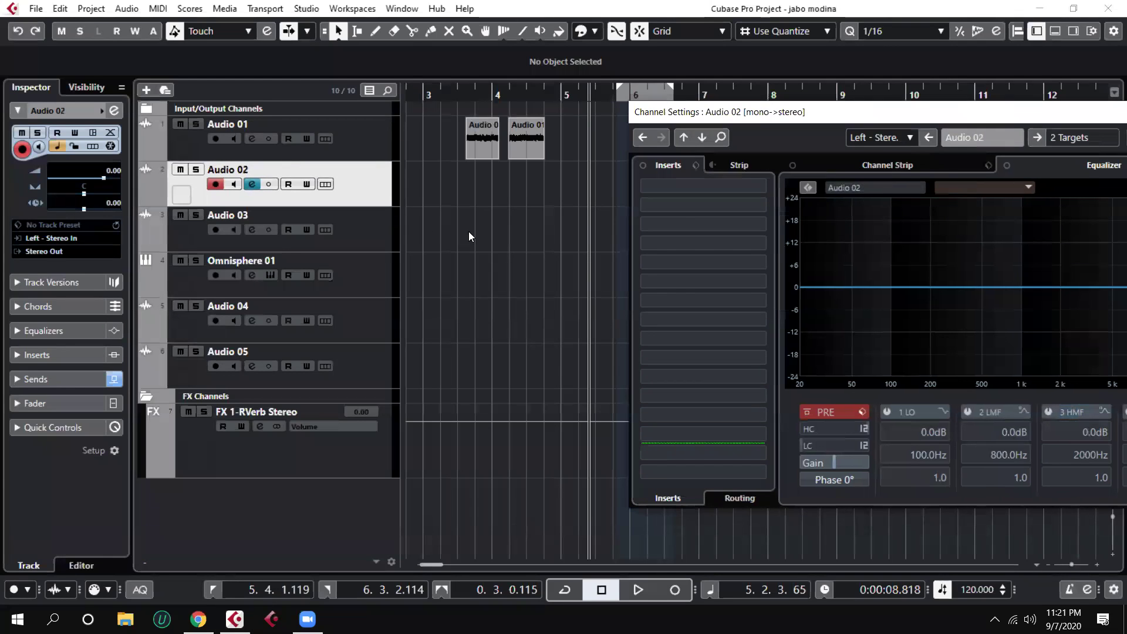
left_click(429, 92)
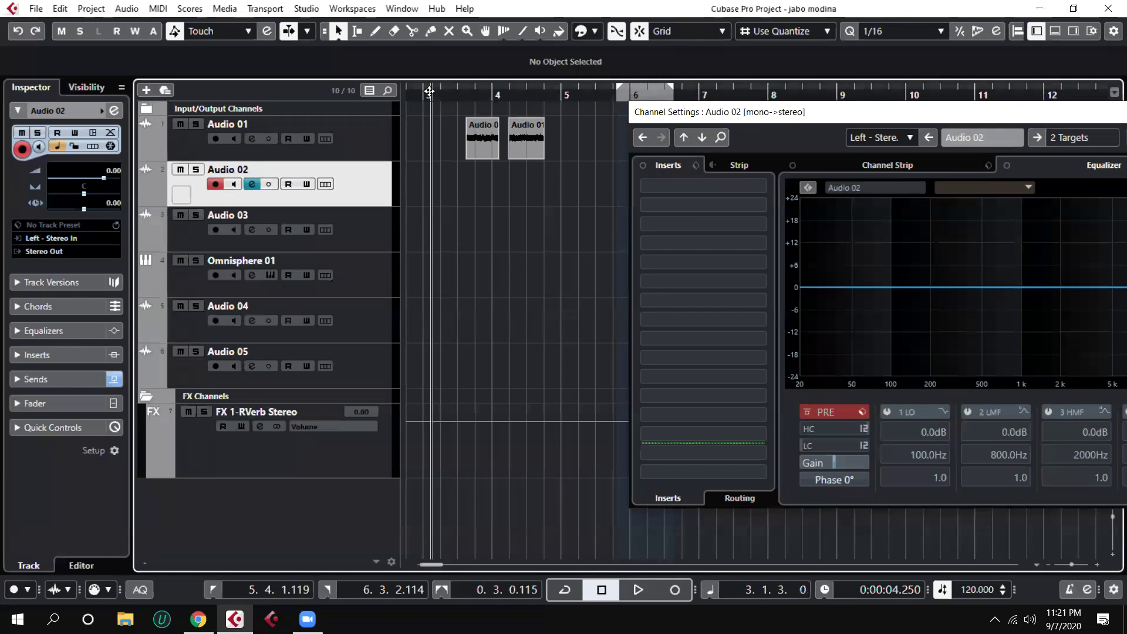
key("KP_Multiply")
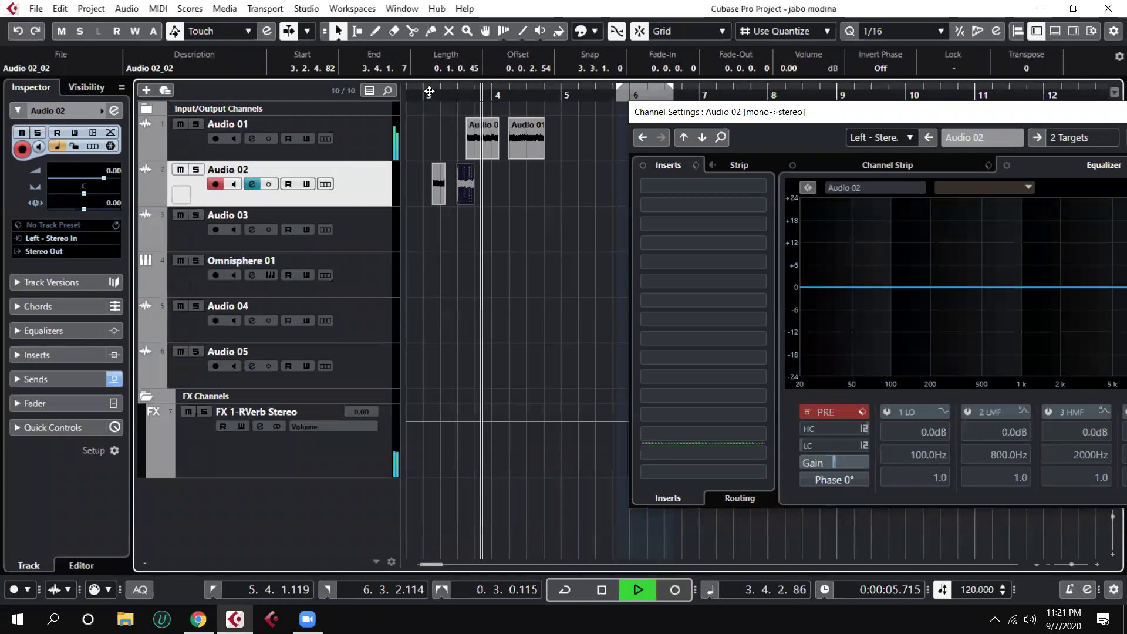
key("space")
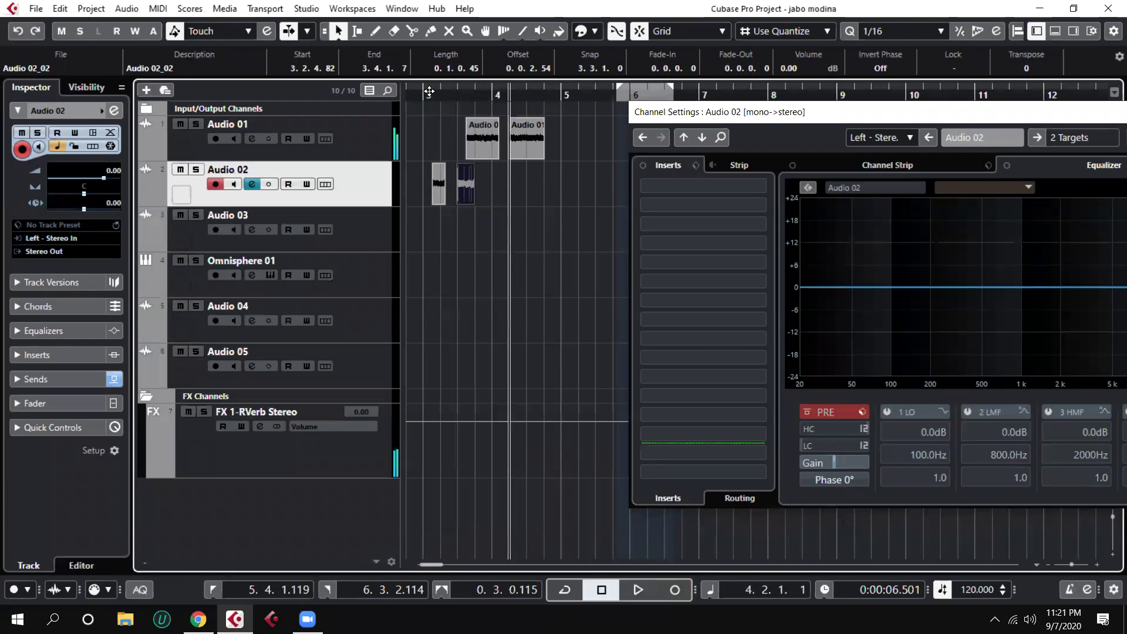
Display Audio 01's channel settings below the first tracks and copy them
left_click(371, 137)
left_click_drag(981, 124, 857, 105)
left_click(353, 182)
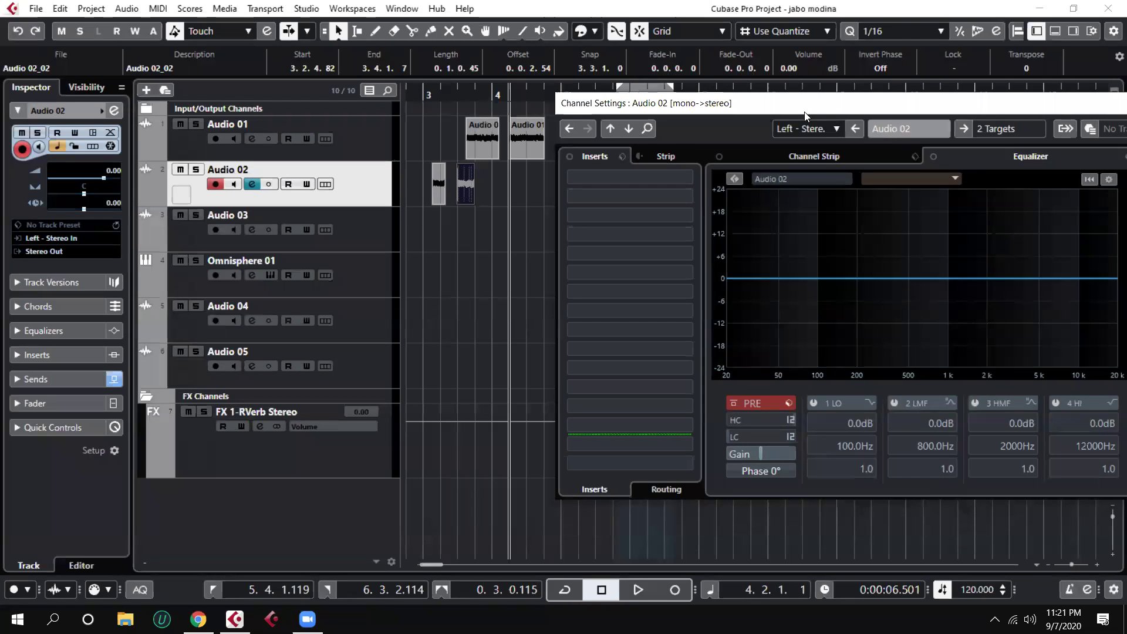
left_click_drag(805, 116, 463, 244)
left_click(380, 144)
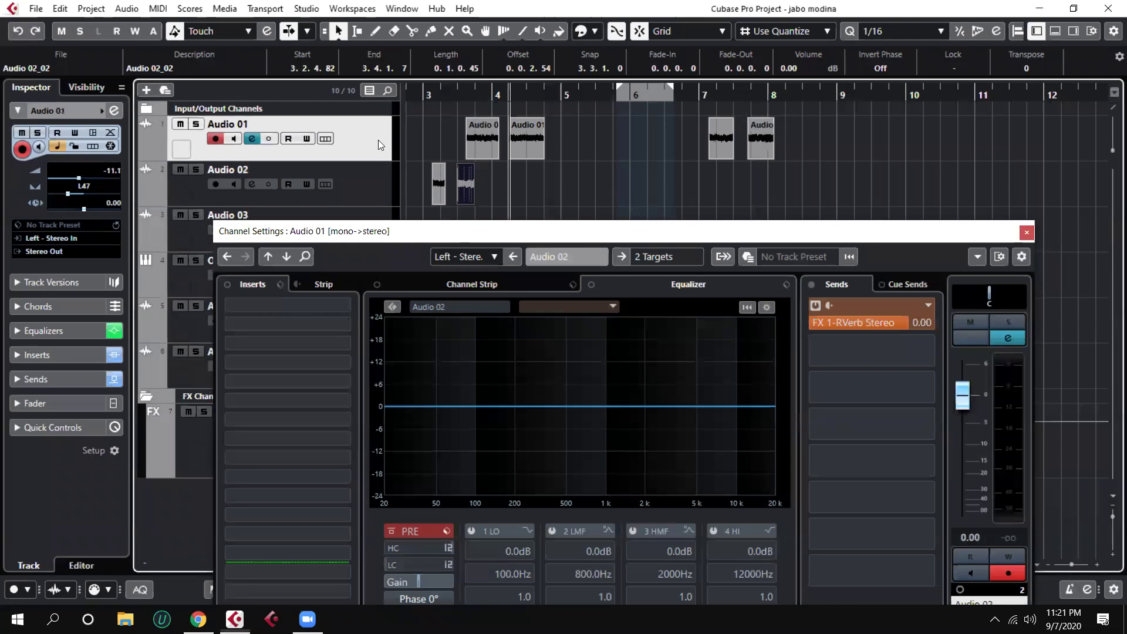
left_click(979, 257)
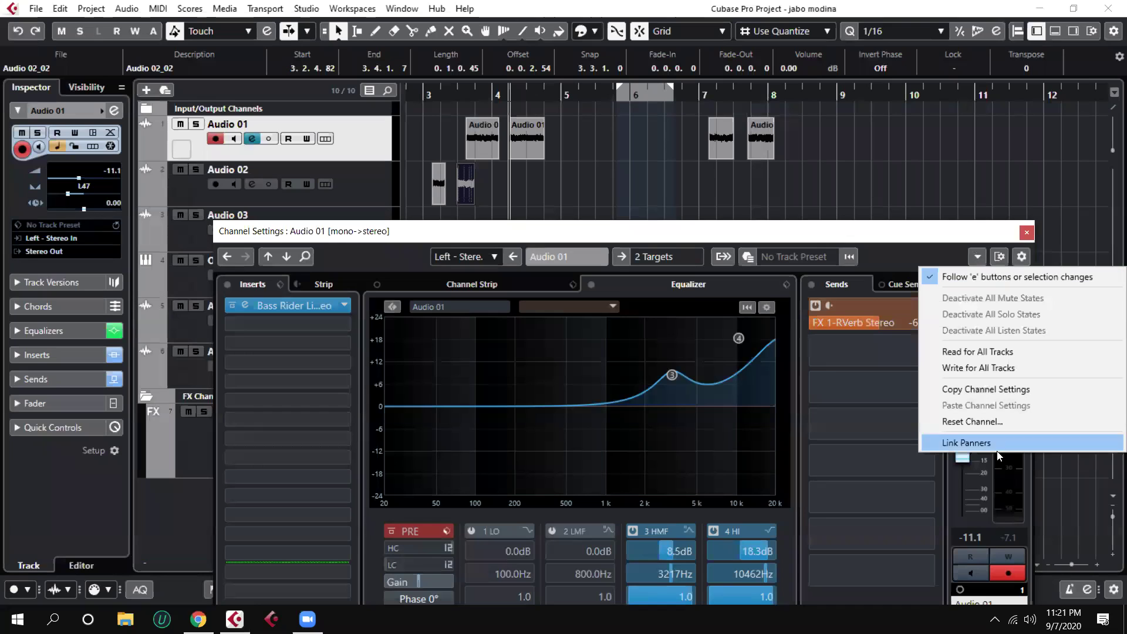
left_click(996, 388)
Paste the copied channel settings onto Audio 02 and close the channel settings
left_click(370, 186)
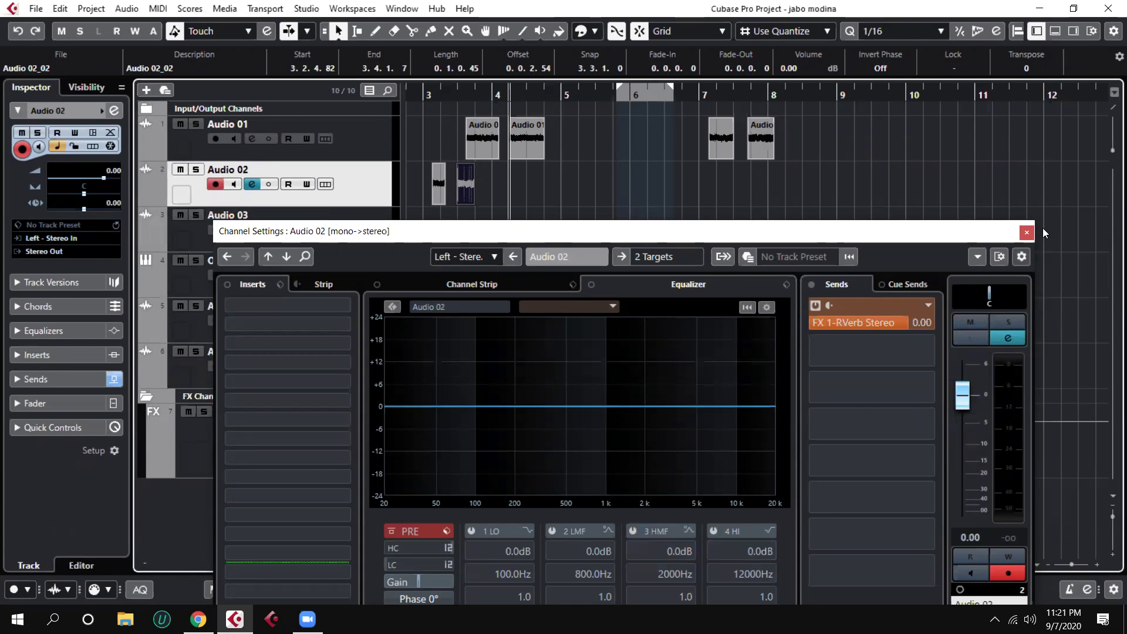
left_click(977, 257)
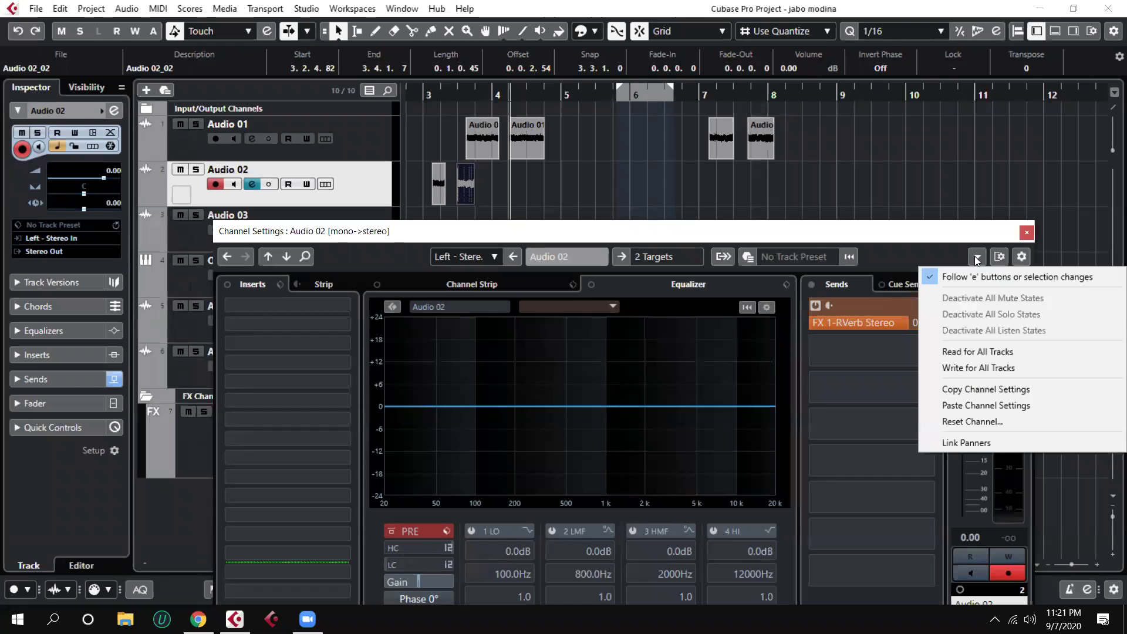
left_click(1001, 408)
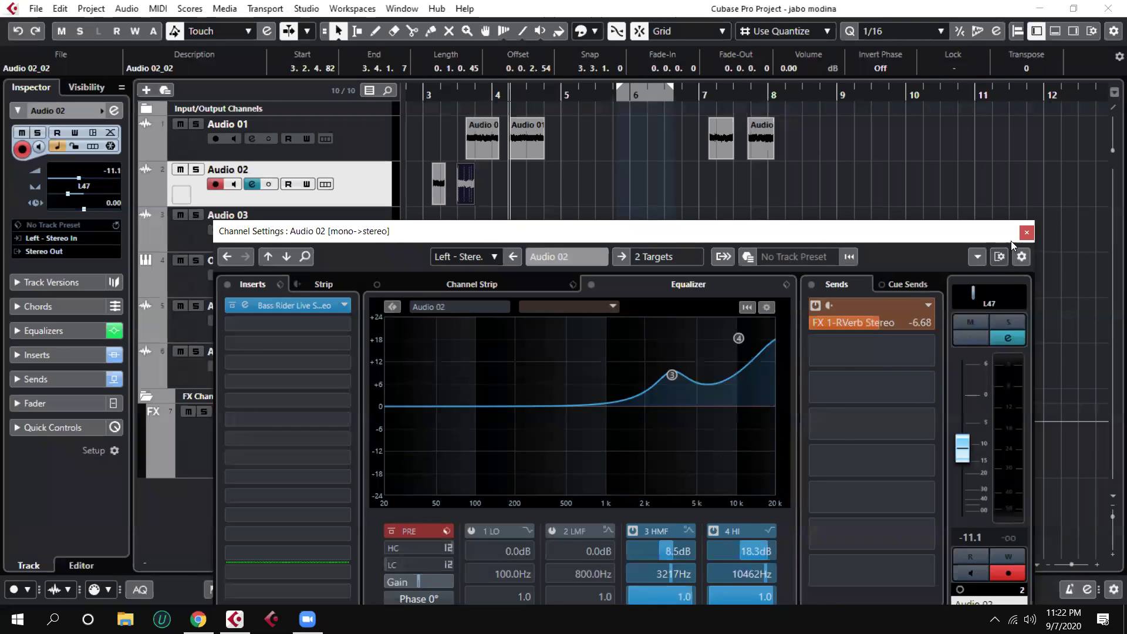
left_click(1025, 234)
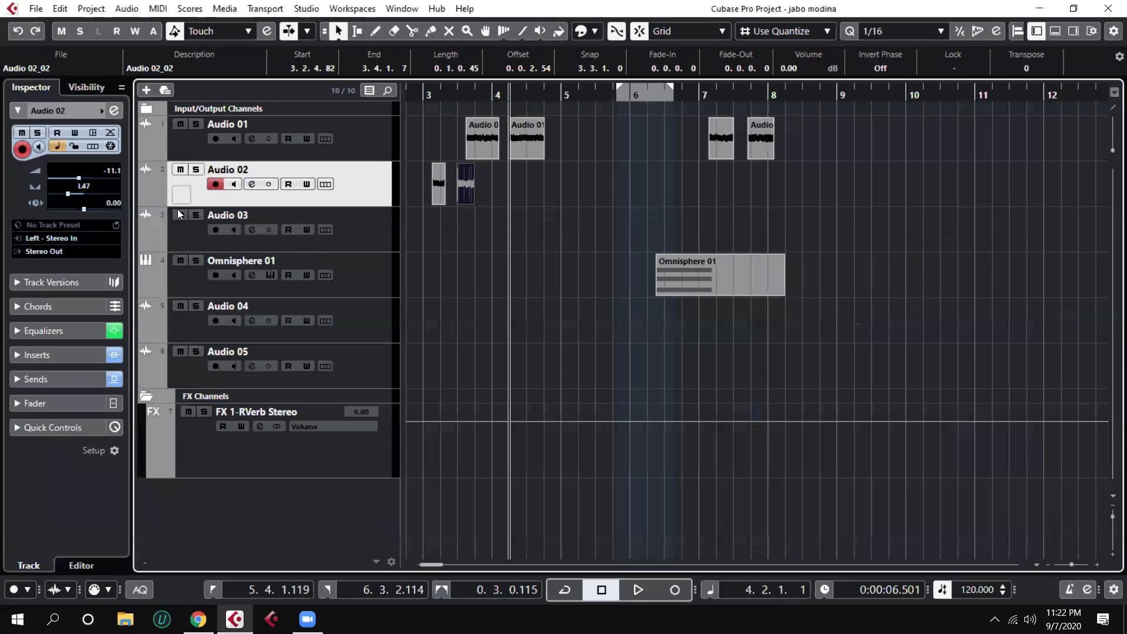
Check the channel settings of Audio 03 and close them
left_click(371, 145)
left_click(361, 235)
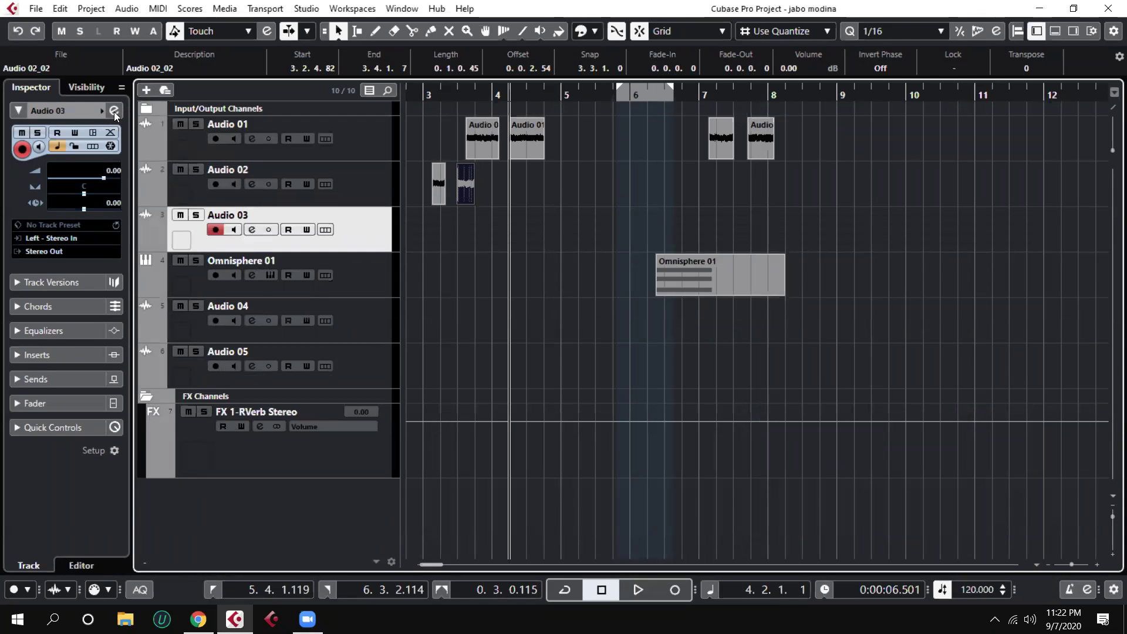
left_click(114, 110)
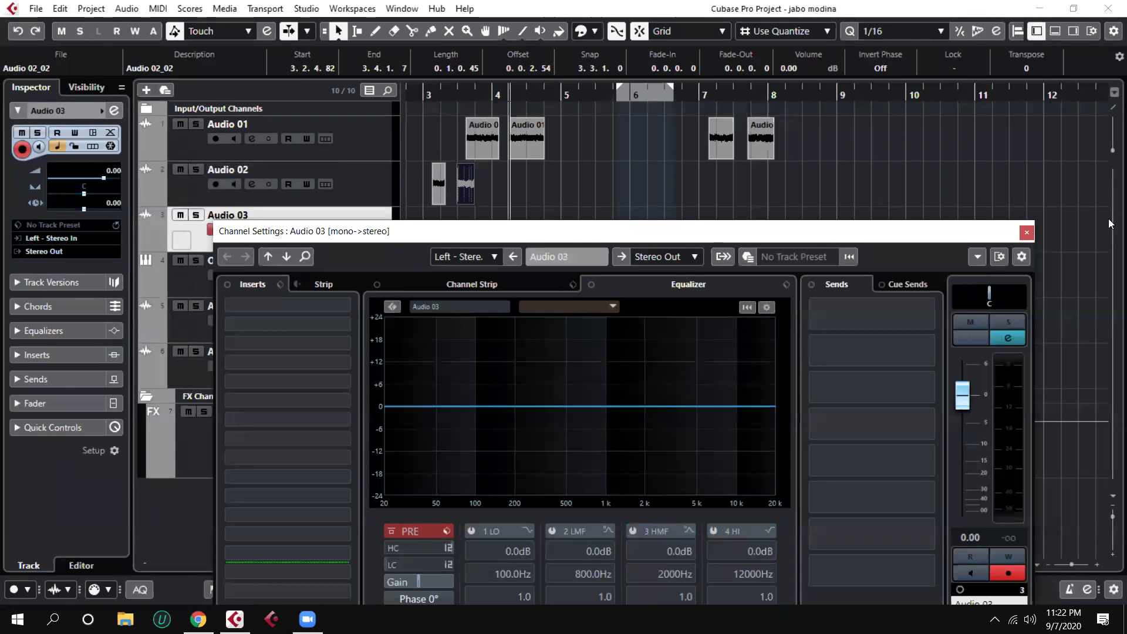
left_click(1026, 232)
Open the MixConsole and compare the inserts and EQ of Audio 01 and Audio 02 in the channel racks
left_click(347, 140)
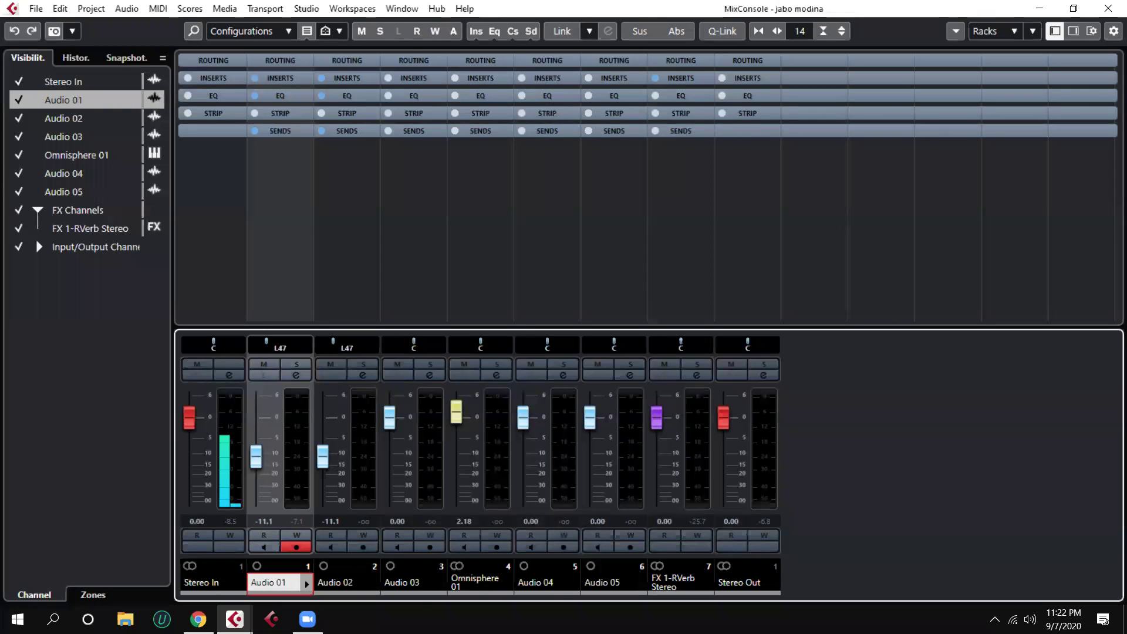
left_click(413, 586)
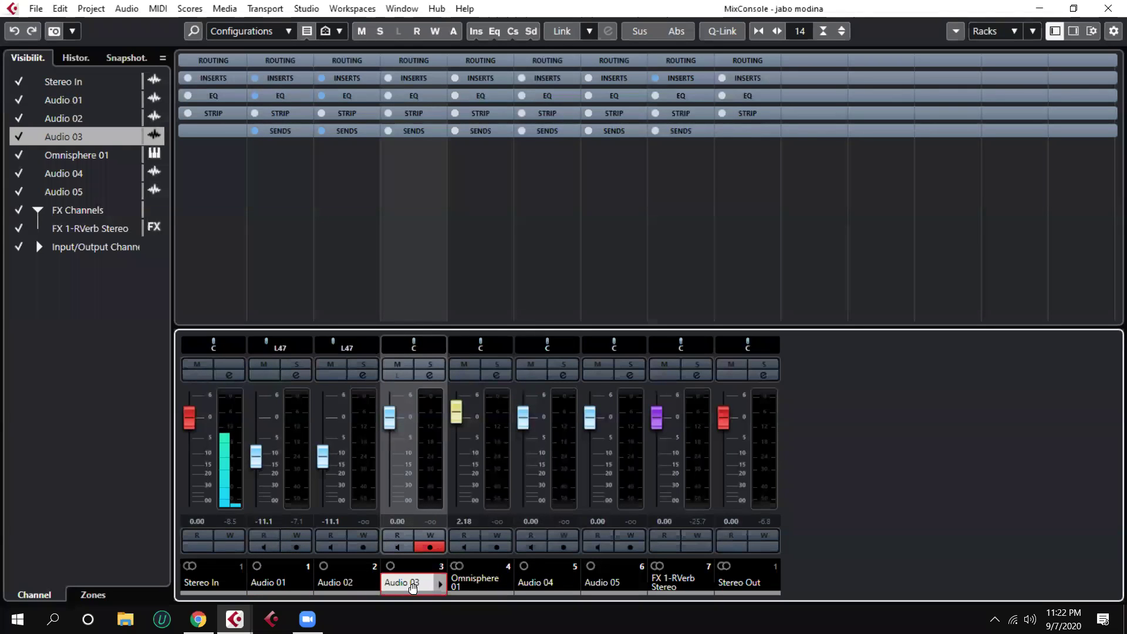
left_click(281, 84)
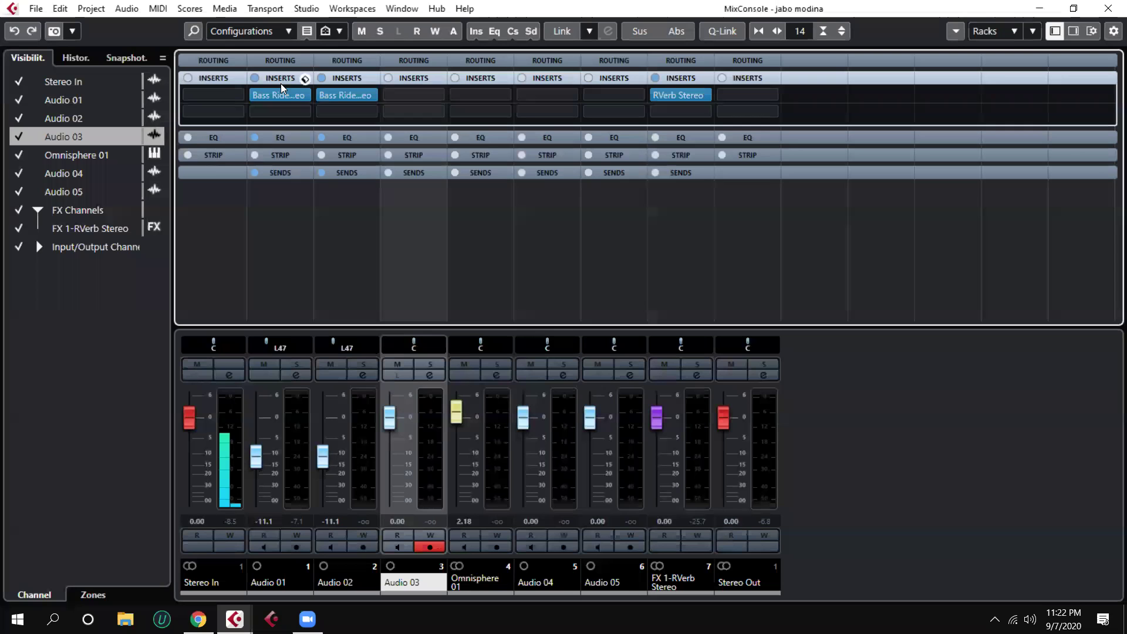
left_click(281, 81)
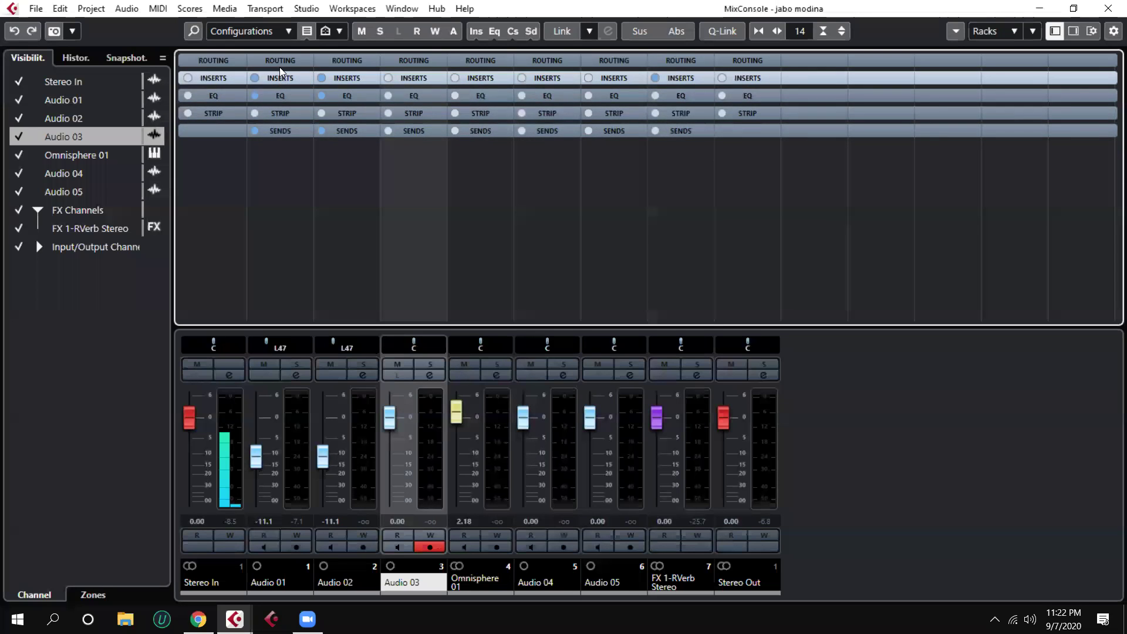
left_click(282, 80)
left_click(292, 139)
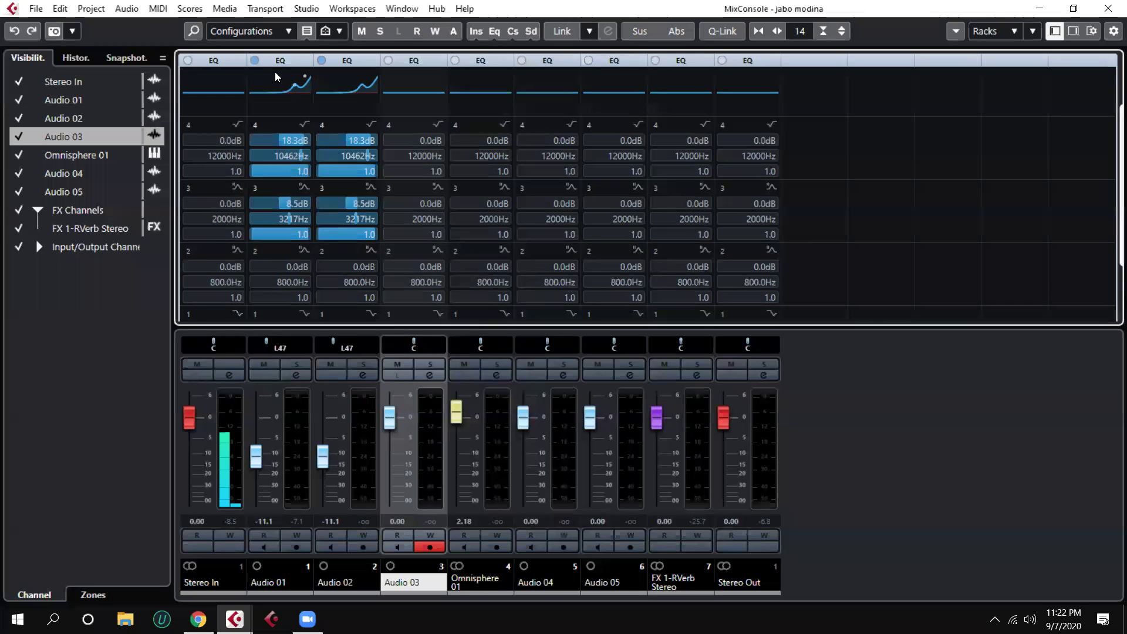
left_click(277, 62)
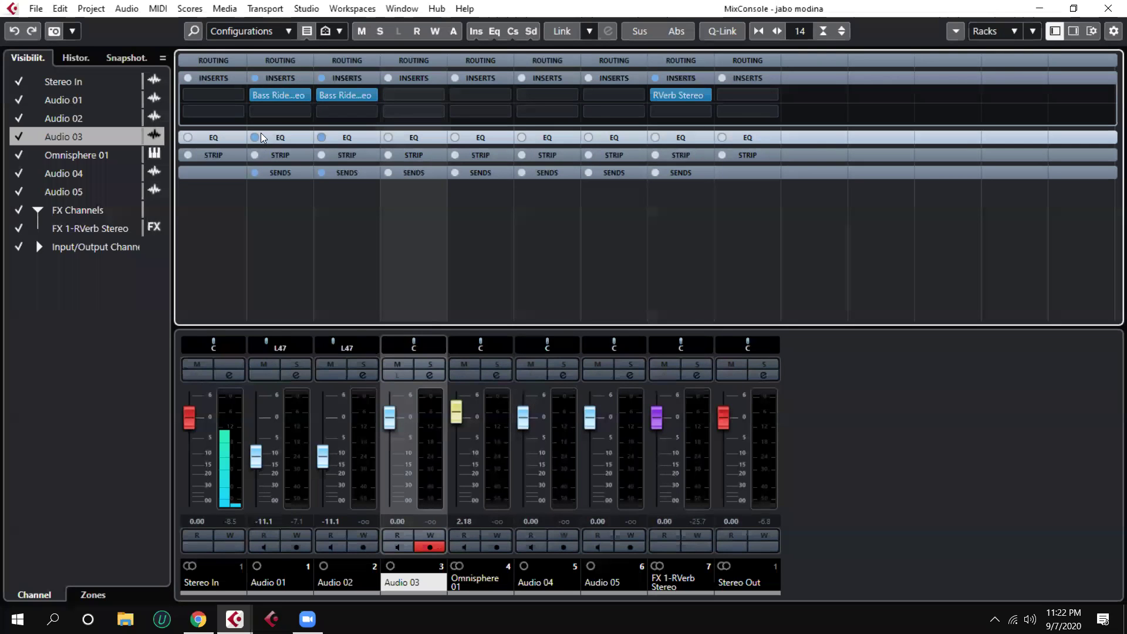
left_click(279, 80)
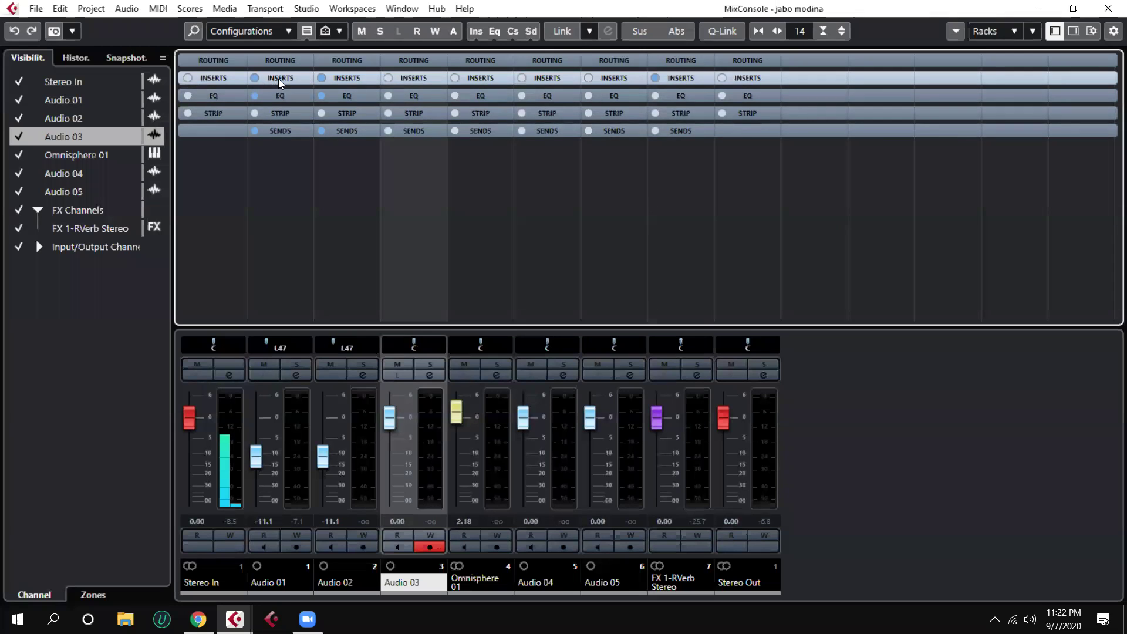
Expand the inserts rack and paste Audio 01's channel settings onto Audio 03
left_click(256, 78)
left_click(284, 80)
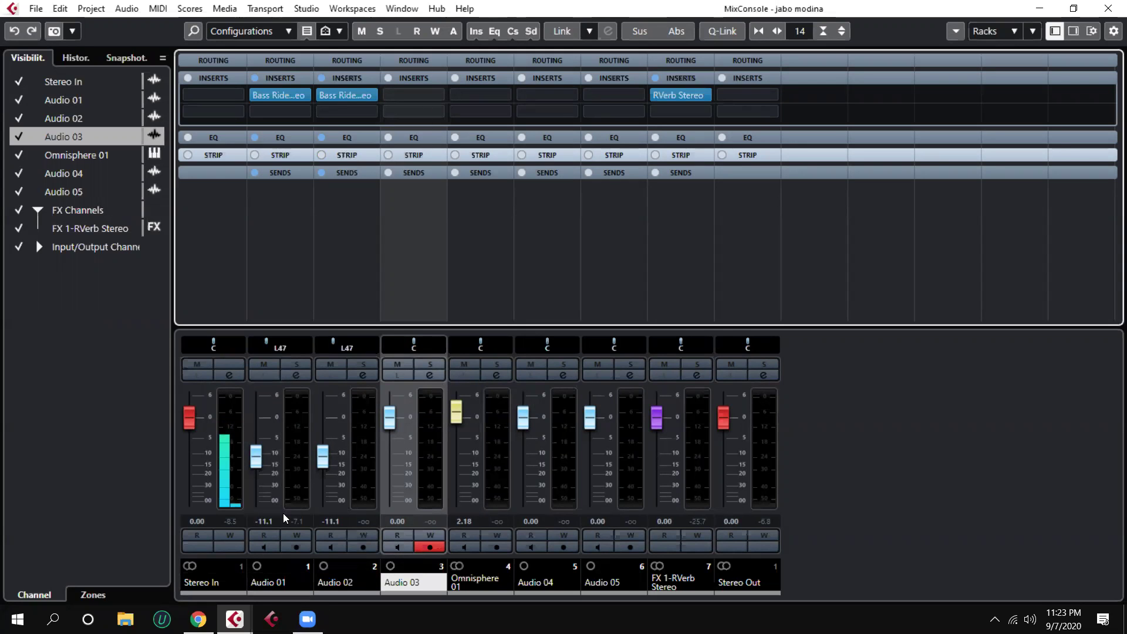
left_click(274, 585)
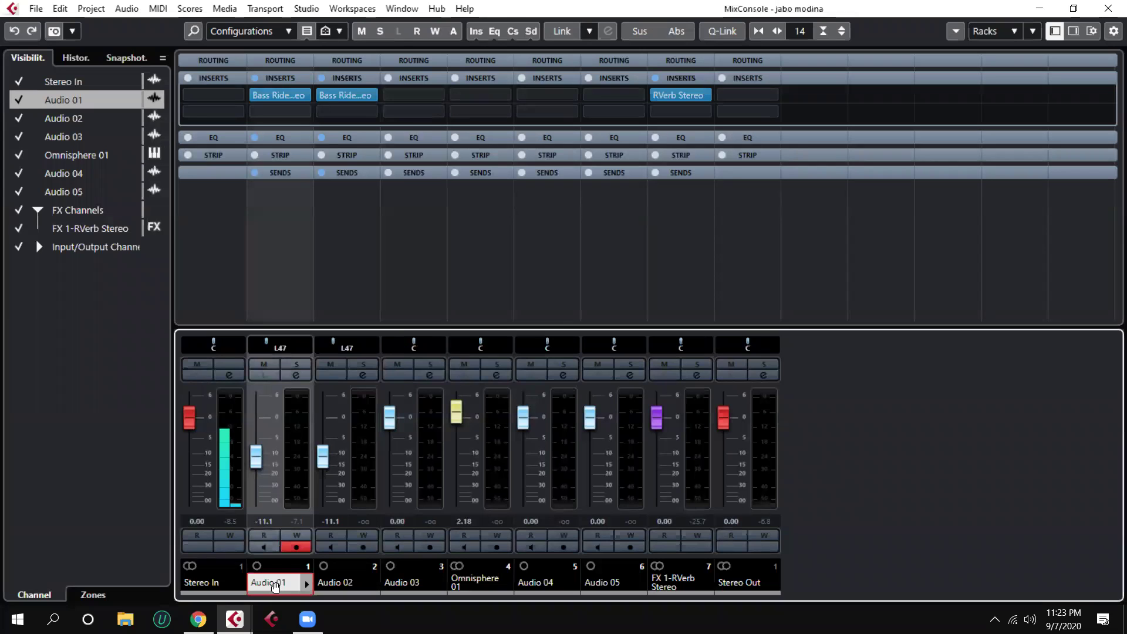
left_click(414, 585)
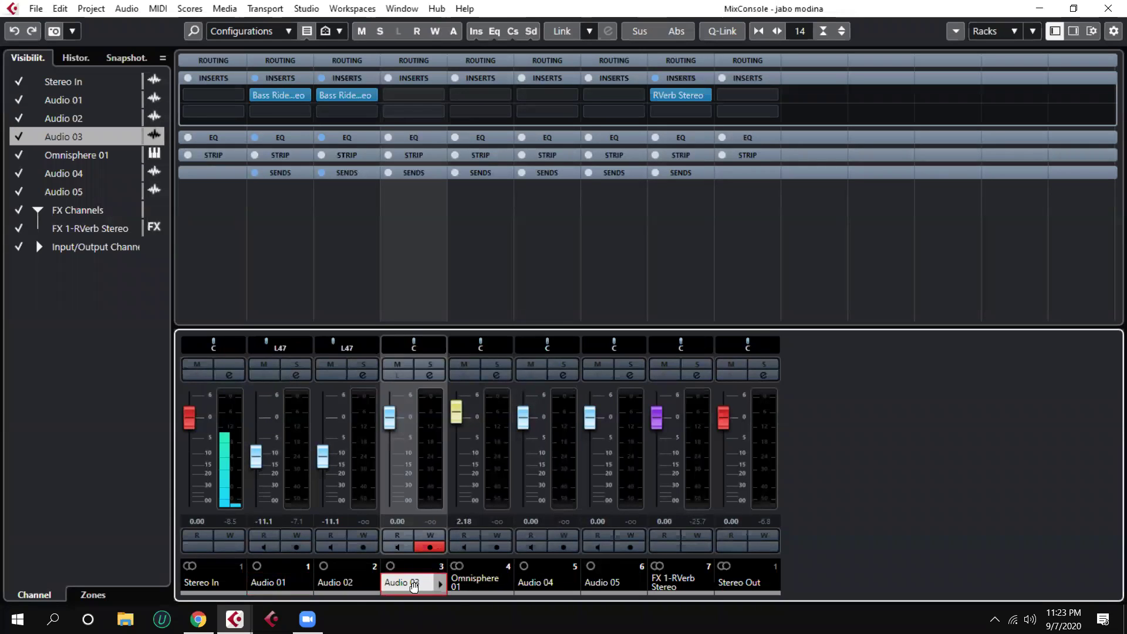
key("ctrl+v")
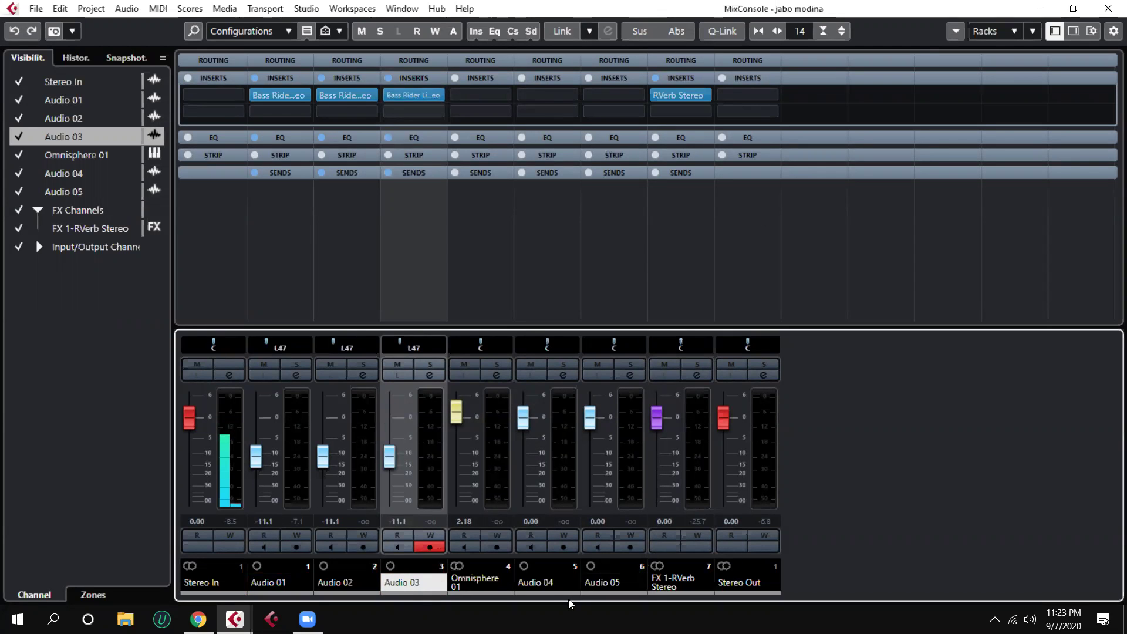
Paste the same channel settings onto Audio 04, close the MixConsole and deselect the event in the project
left_click(549, 583)
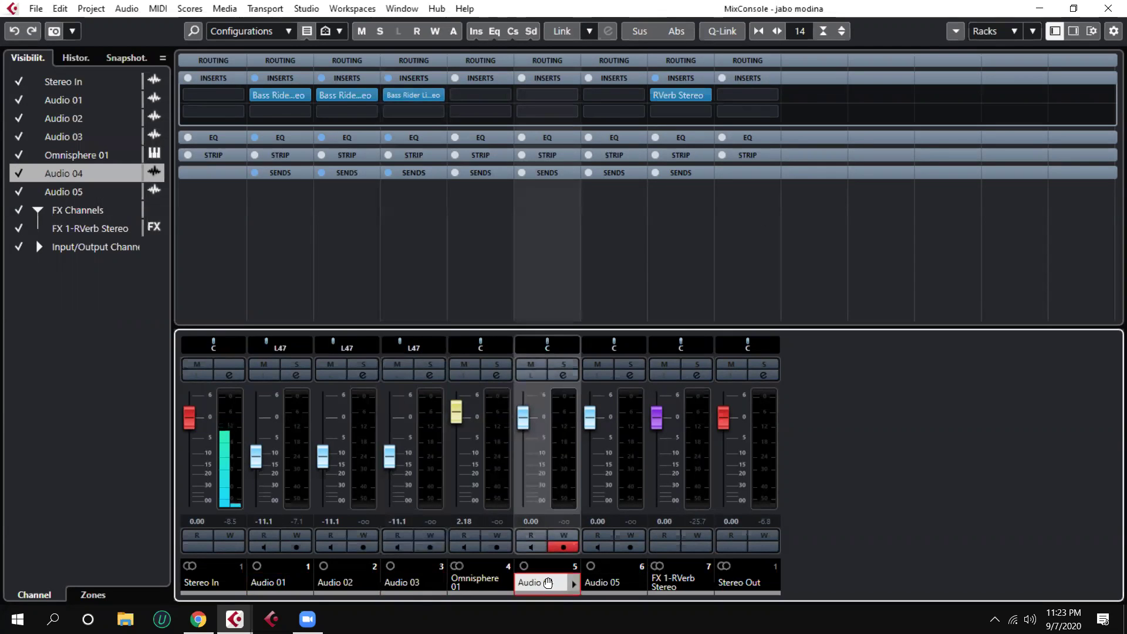
key("ctrl+v")
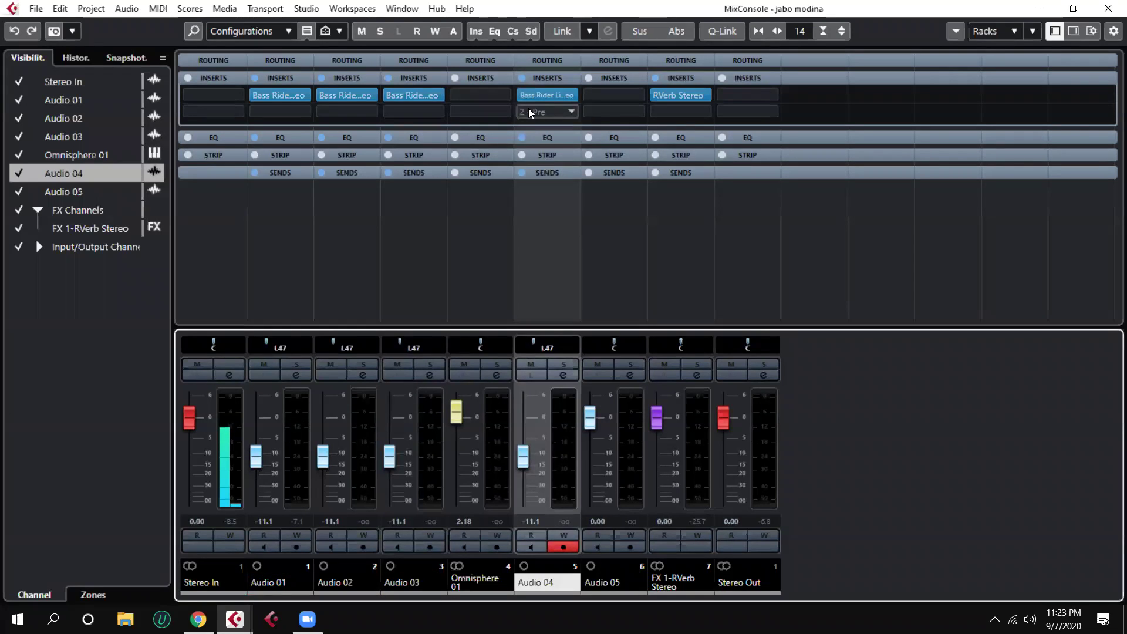
key("F3")
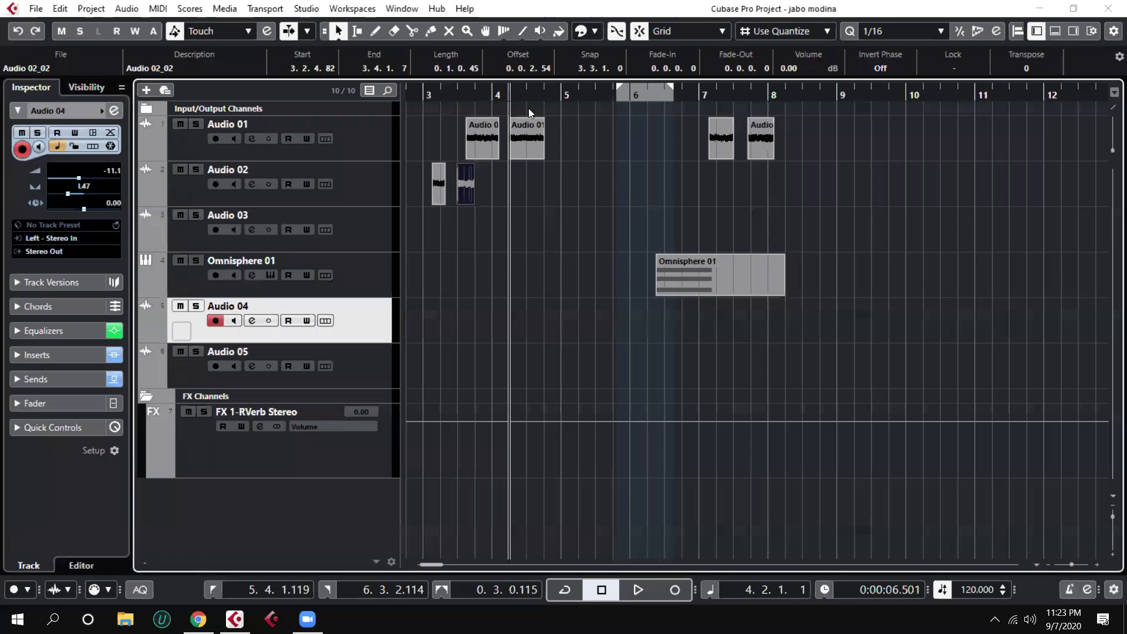
left_click(881, 260)
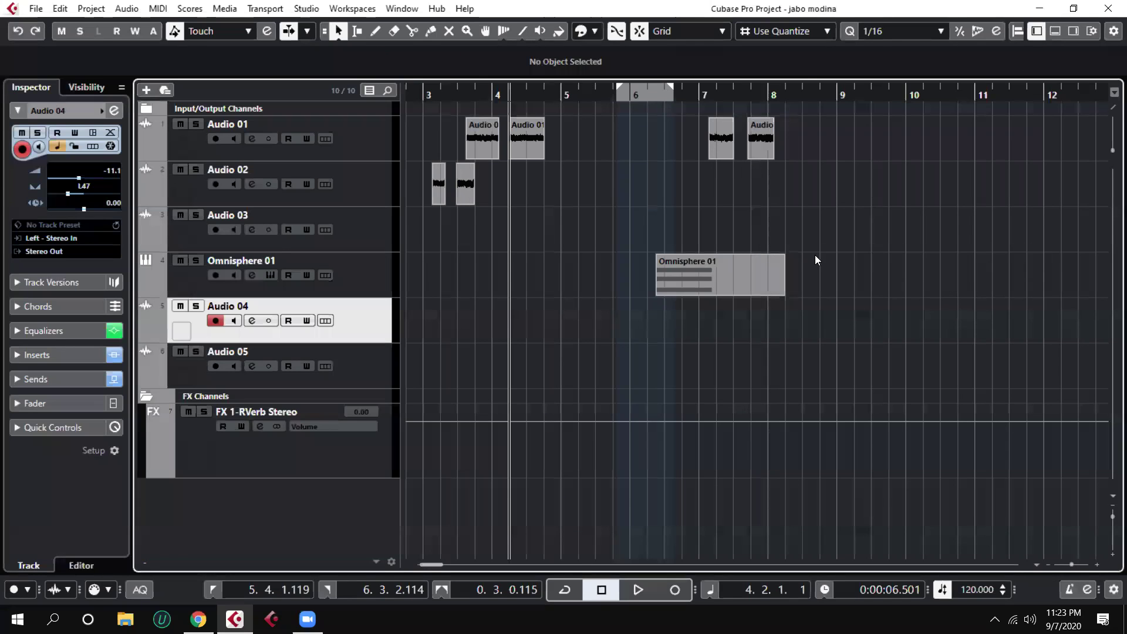
Switch to the Chrome browser to check the course topic list, and return to the Cubase project
mouse_move(234, 606)
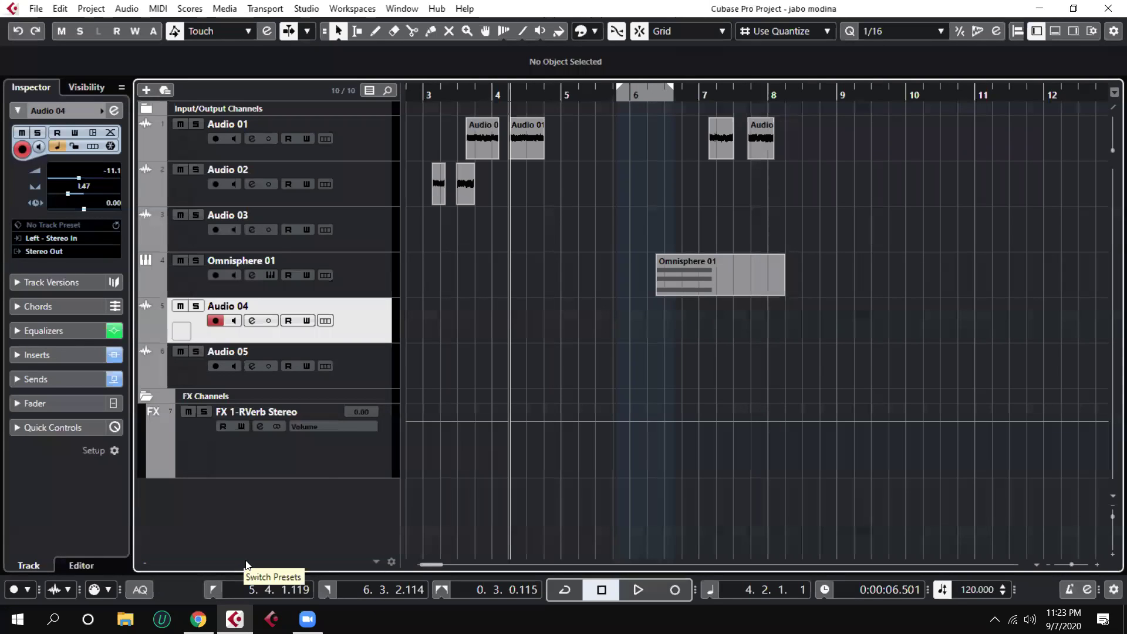
mouse_move(198, 617)
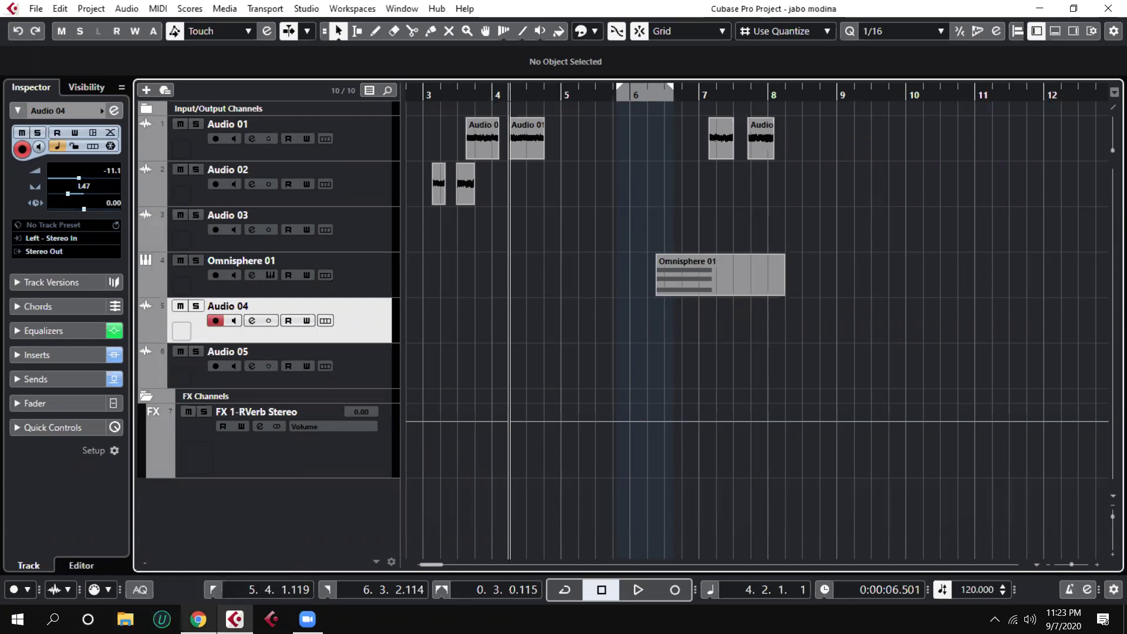
left_click(199, 619)
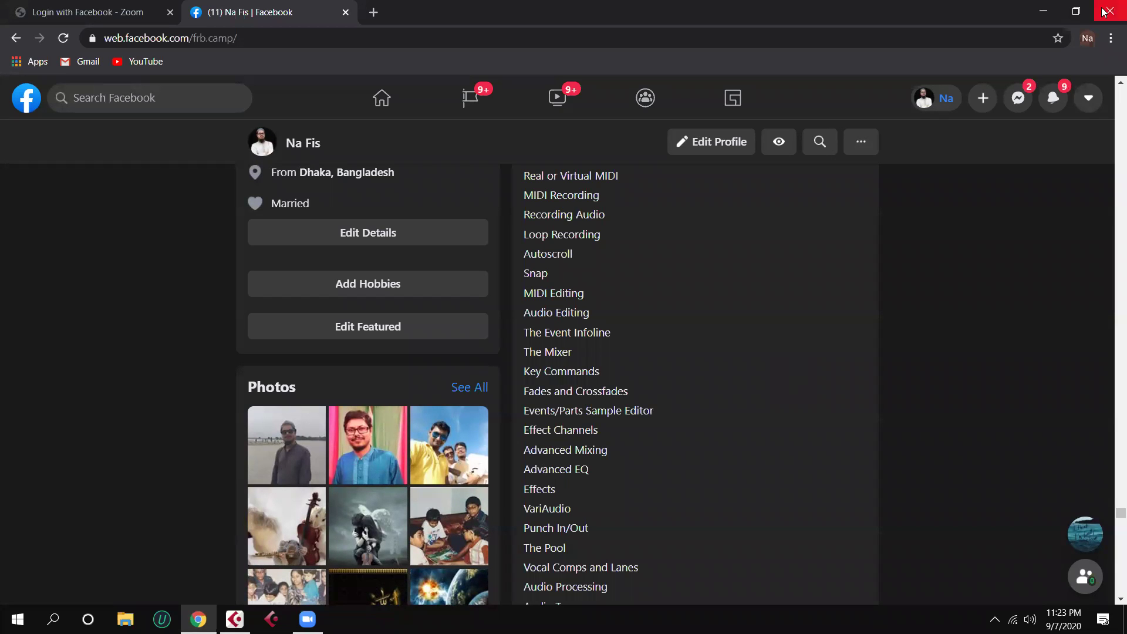
left_click(1043, 11)
Open the Omnisphere 01 part in the Key Editor and shorten the G3, E3 and C3 notes to end at bar 7
double_click(695, 265)
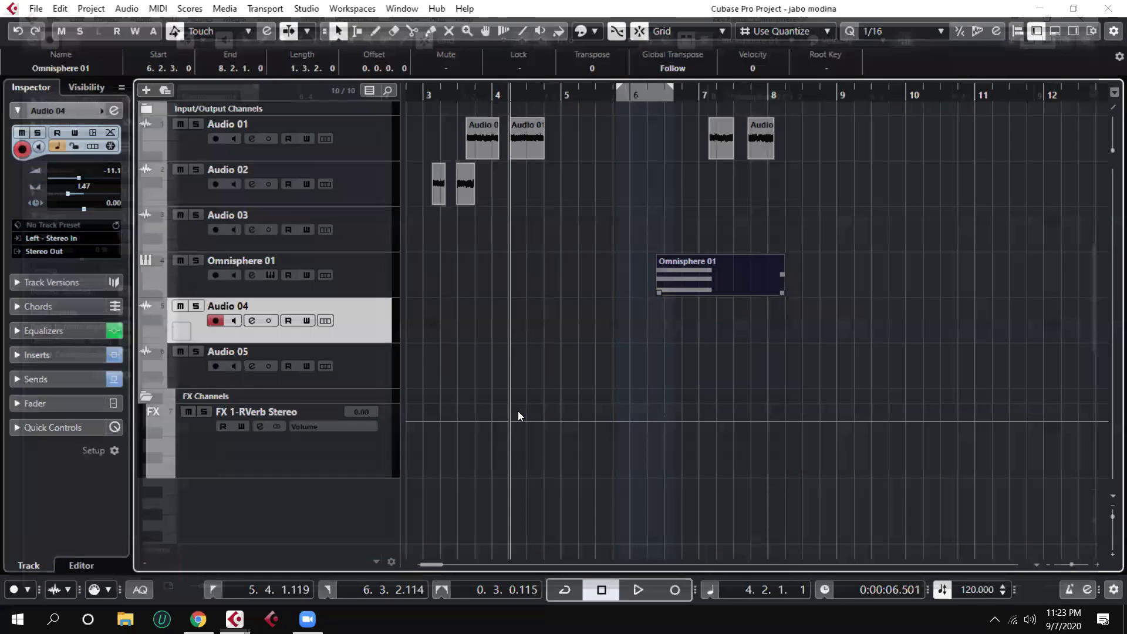
left_click_drag(444, 272, 370, 292)
left_click_drag(441, 317, 377, 317)
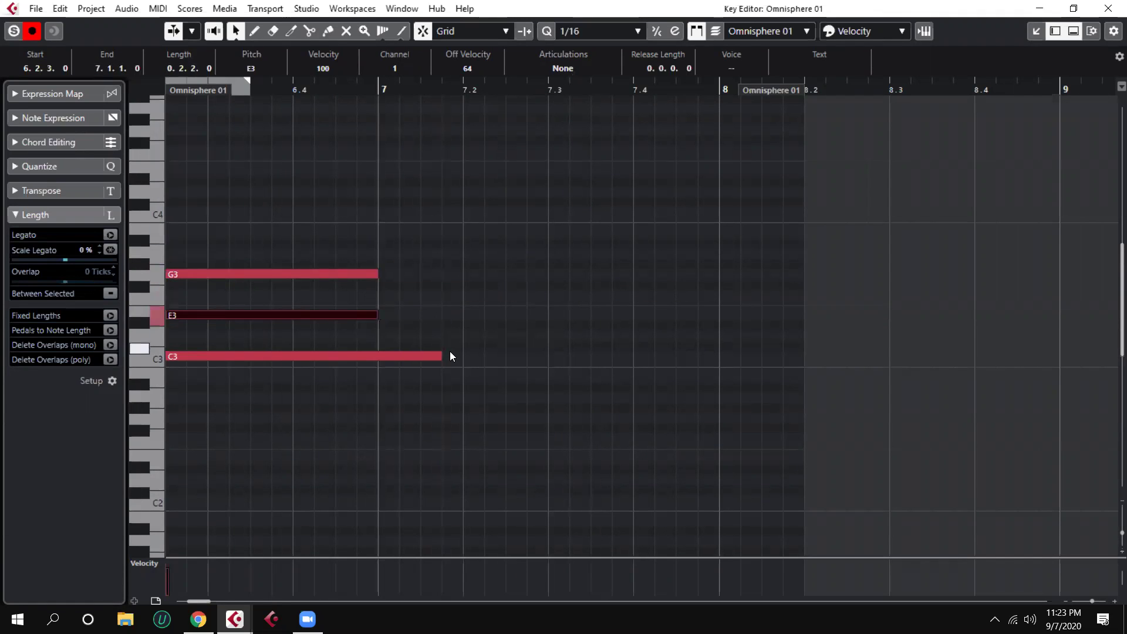
left_click_drag(441, 356, 372, 410)
left_click_drag(411, 347, 378, 320)
mouse_move(375, 273)
left_mouse_down()
mouse_move(442, 291)
mouse_move(845, 291)
mouse_move(378, 291)
left_mouse_up()
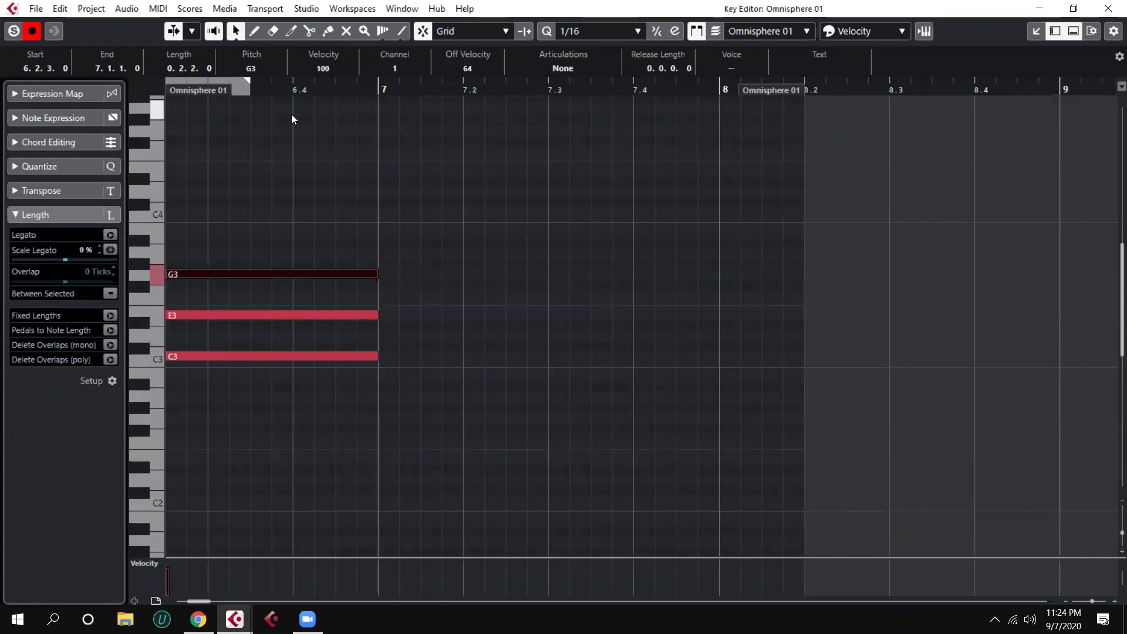
Split the G3 note at 6.4 and at each following sixteenth up to bar 7
right_click(371, 282)
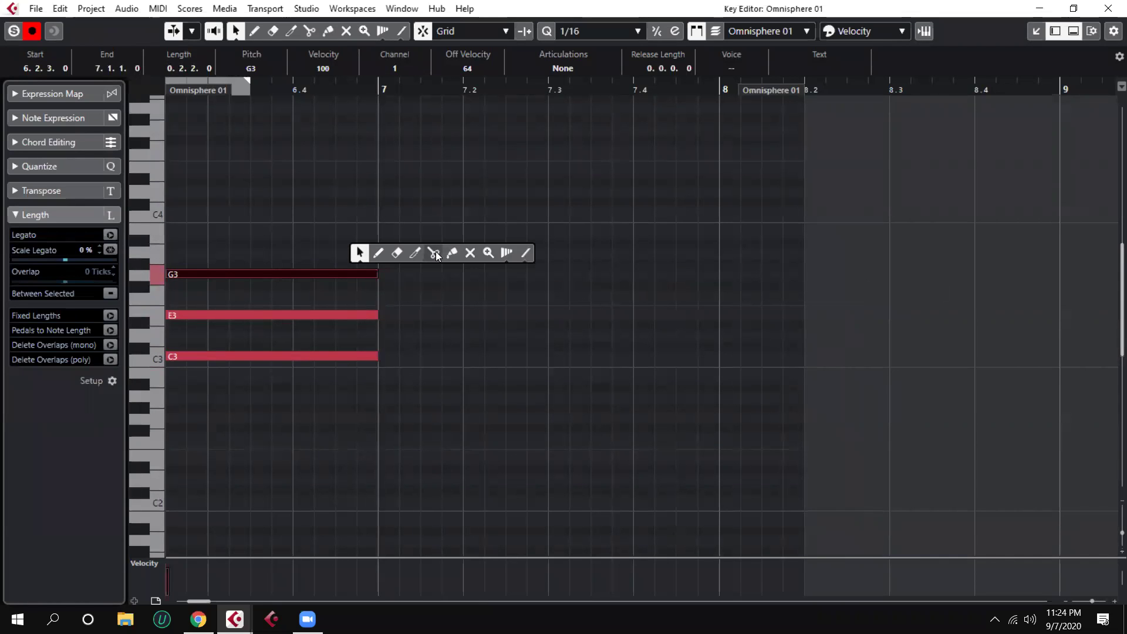
left_click(434, 253)
left_click(293, 274)
left_click(315, 274)
left_click(337, 274)
left_click(357, 274)
Split the E3 note at seven sixteenth grid positions between 6.3 and bar 7
left_click(359, 316)
left_click(338, 315)
left_click(295, 315)
left_click(258, 316)
left_click(236, 316)
left_click(215, 315)
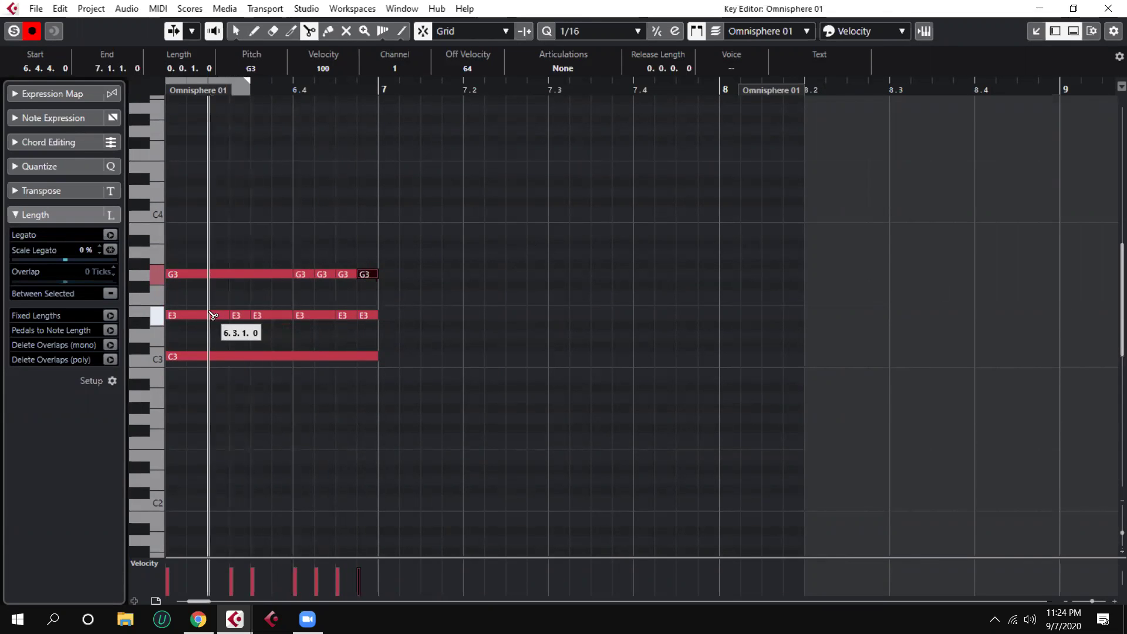
left_click(285, 317)
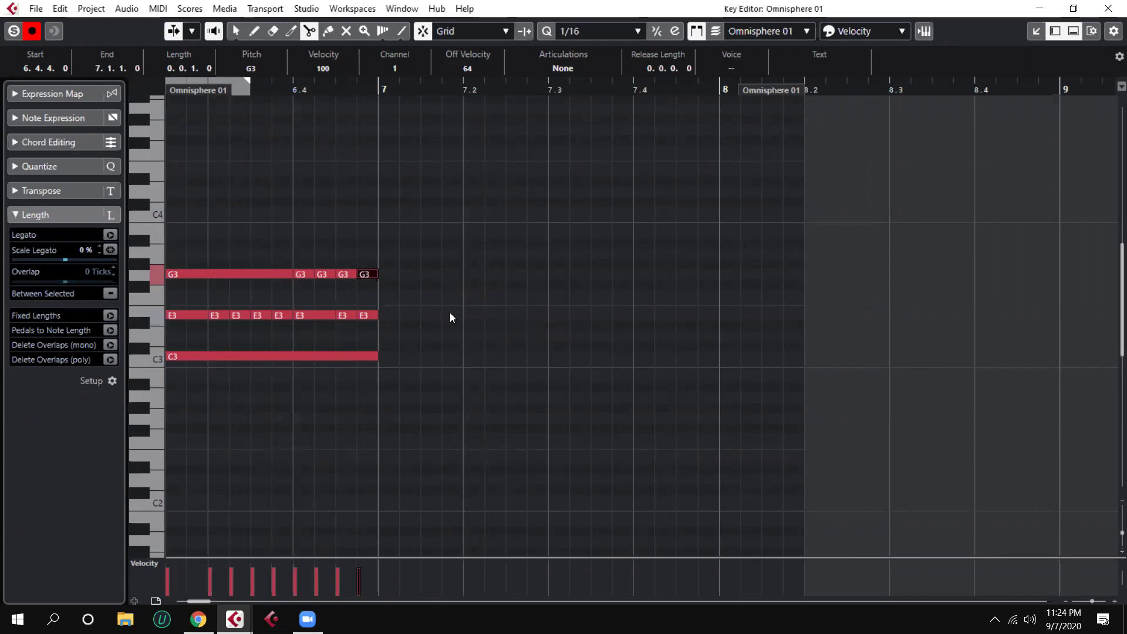
Select all the E3 pieces and glue them back into one note
key("1")
left_click(370, 337)
mouse_move(420, 330)
left_mouse_down()
mouse_move(175, 317)
mouse_move(183, 310)
left_mouse_up()
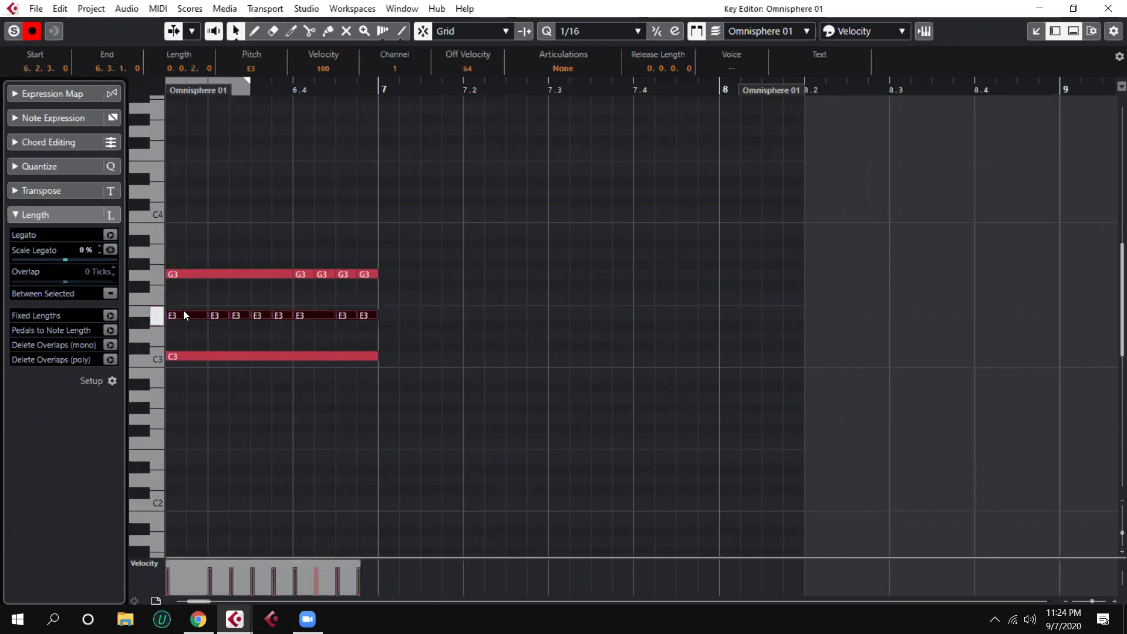
right_click(197, 299)
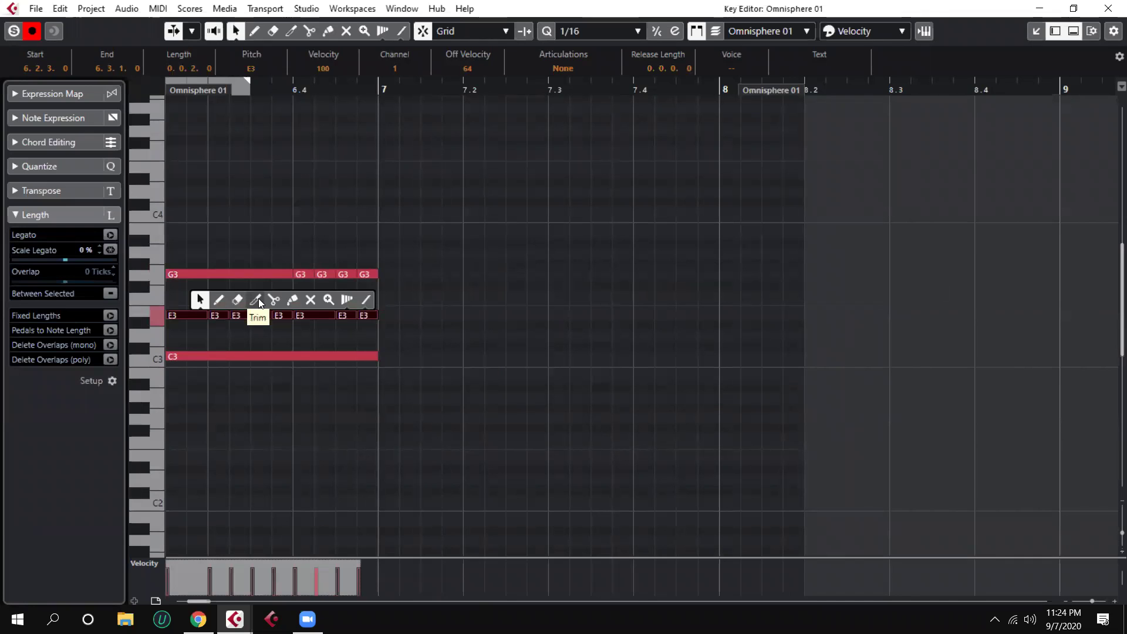
left_click(294, 295)
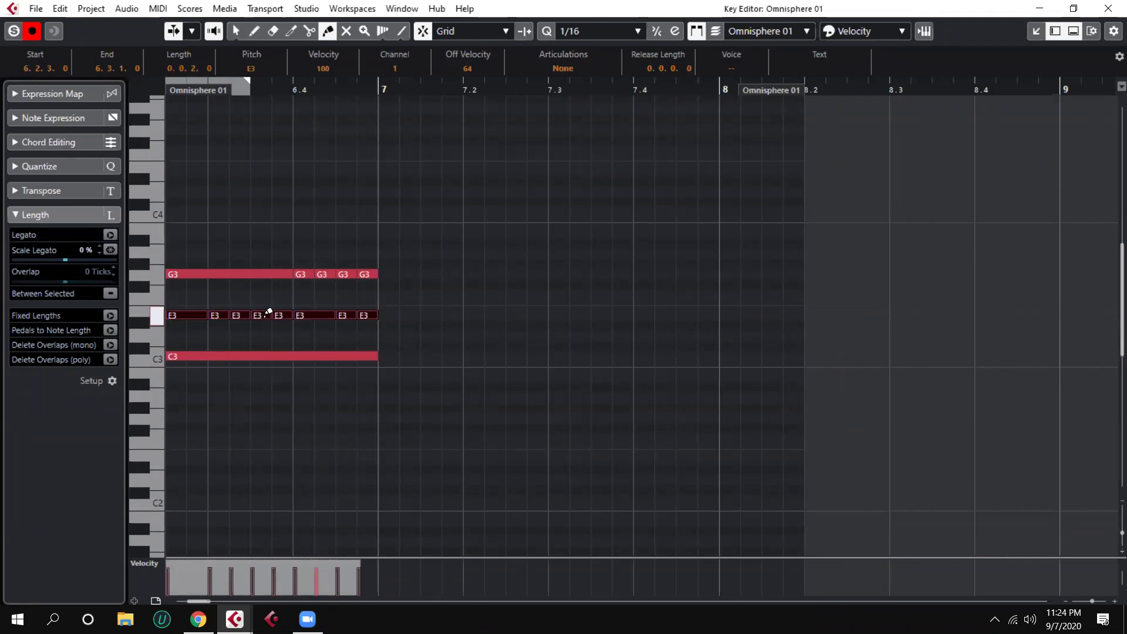
left_click(269, 312)
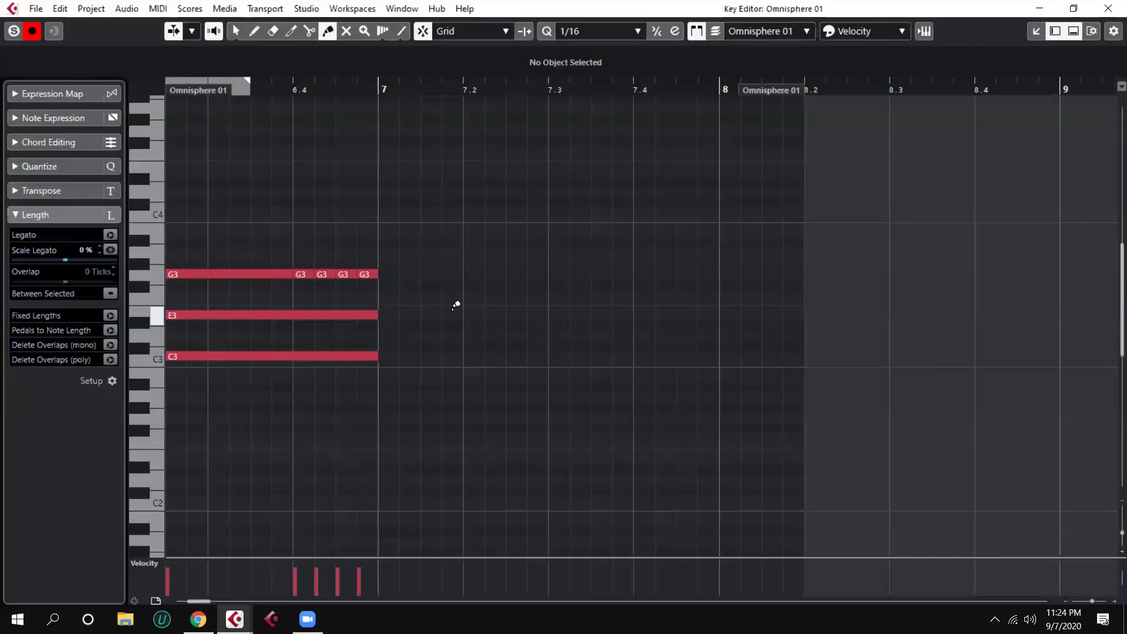
Glue the G3 pieces into one note and return to the Object Selection tool
left_click(291, 271)
right_click(481, 281)
left_click(481, 280)
Mute the E3 note with the Mute tool, undo the muting and return to the Object Selection tool
right_click(407, 291)
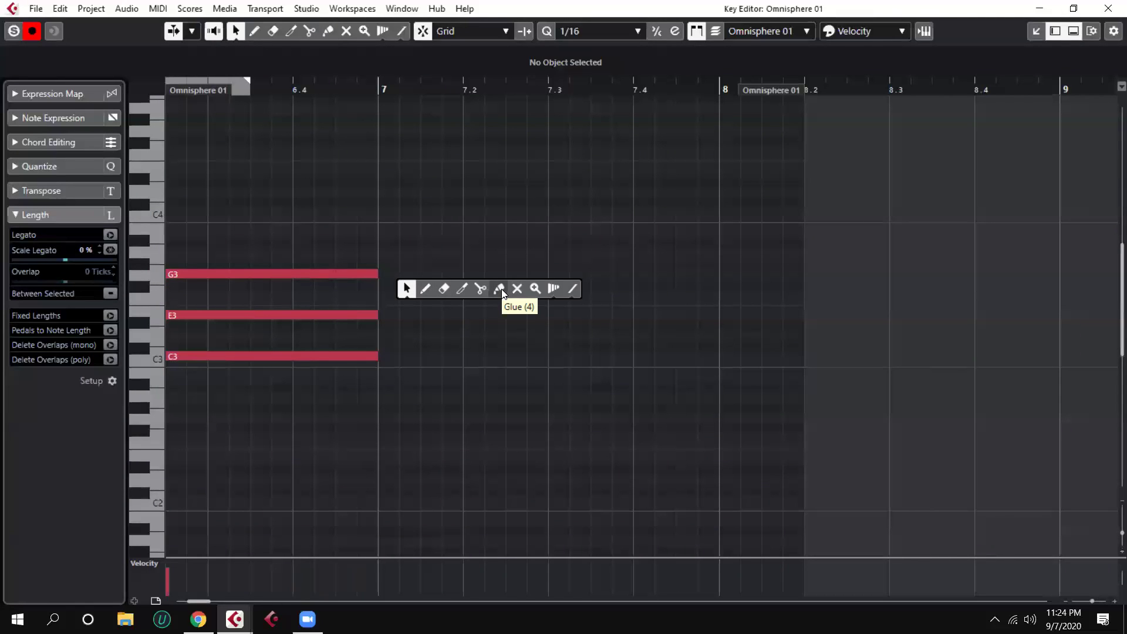
left_click(520, 287)
left_click(370, 315)
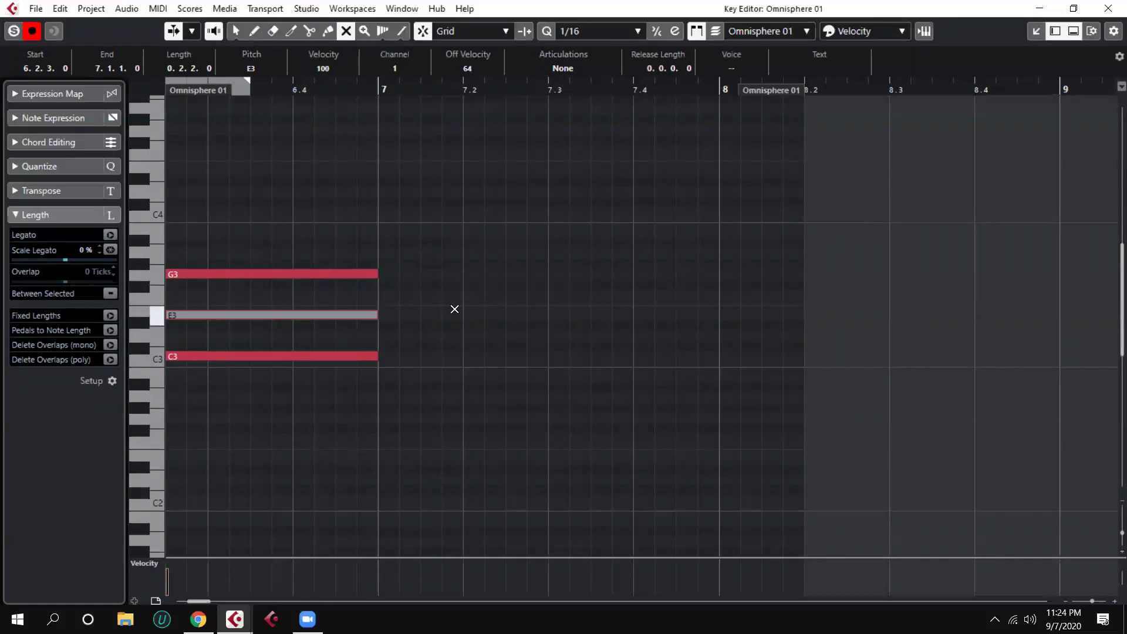
key("ctrl+z")
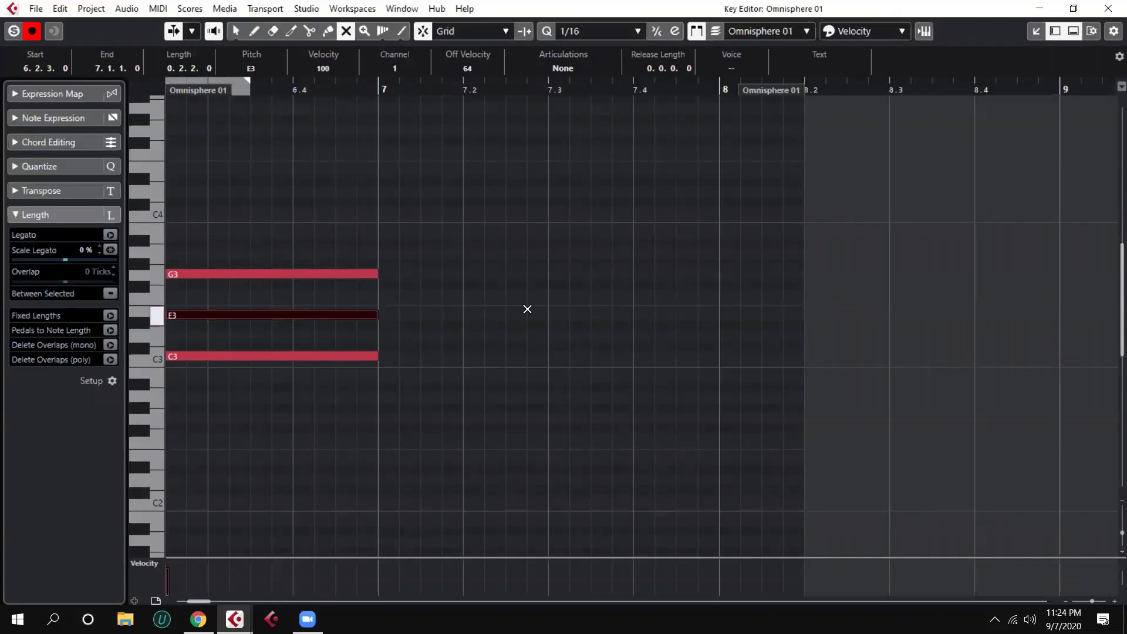
key("1")
Review the available quantize presets, keep 1/16 and close the Key Editor
left_click(598, 33)
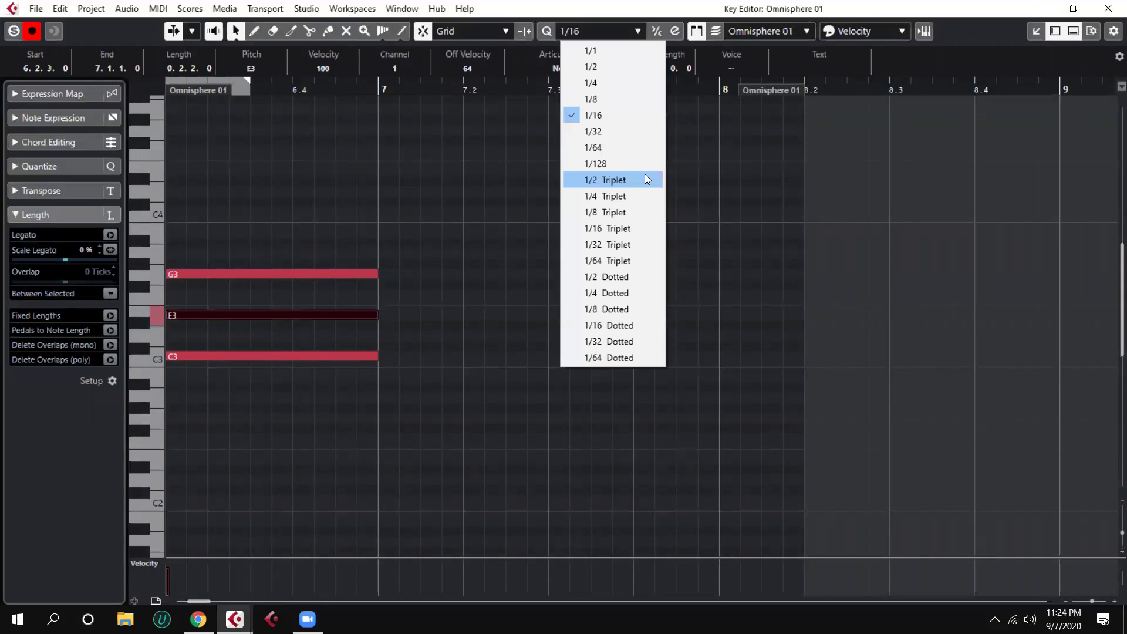
left_click(764, 195)
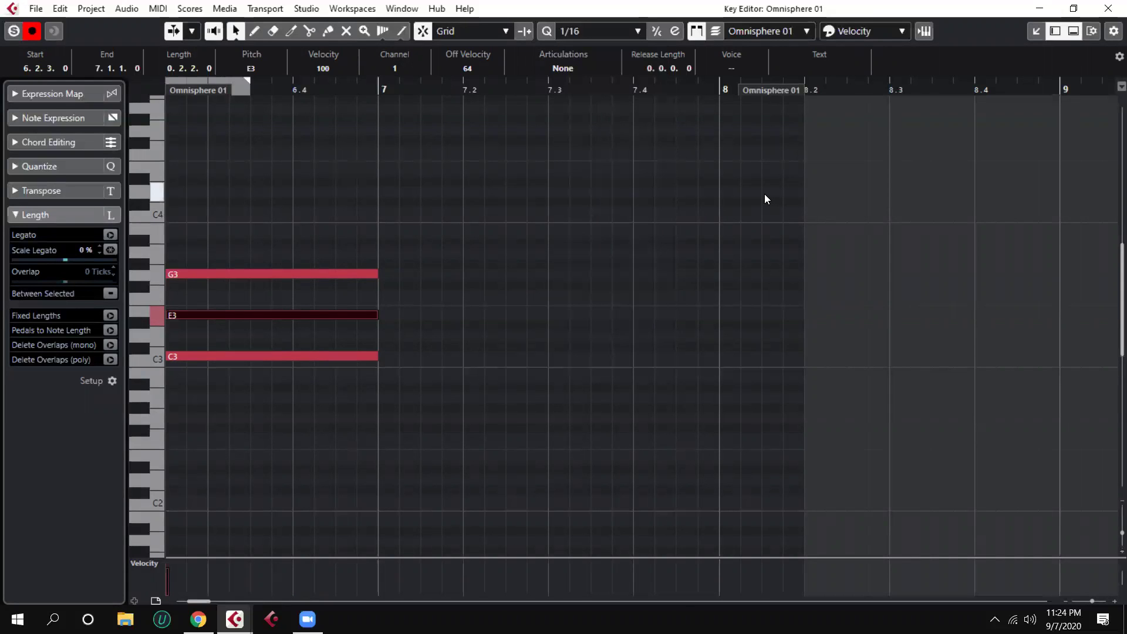
key("ctrl+w")
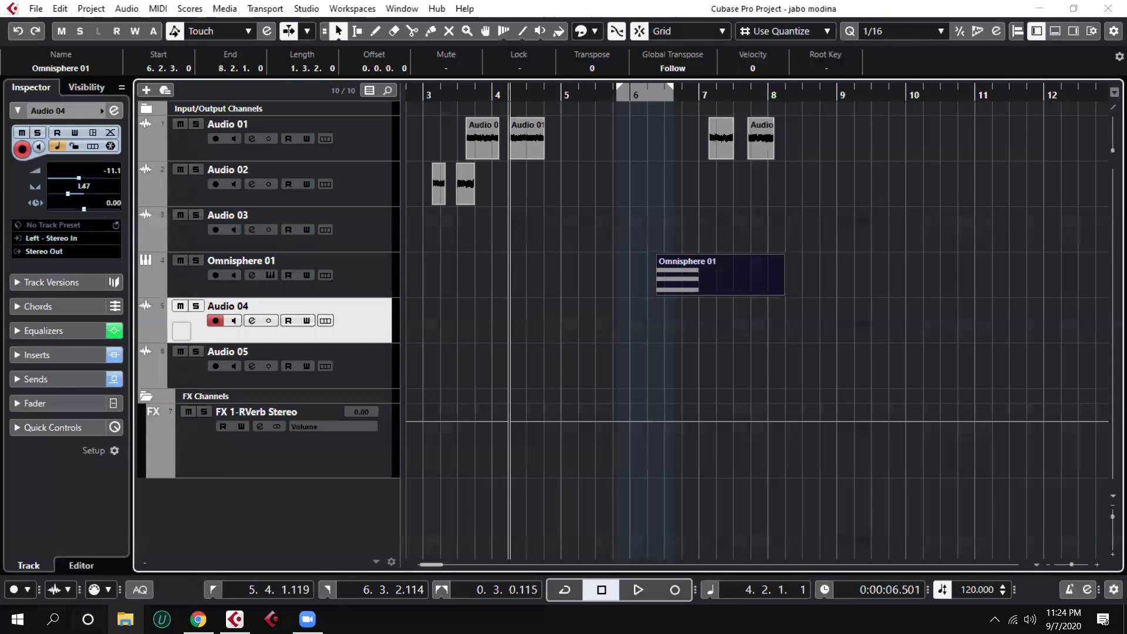
Switch to Chrome to read through the course topic list up to MIDI and audio editing, and return to Cubase
left_click(198, 619)
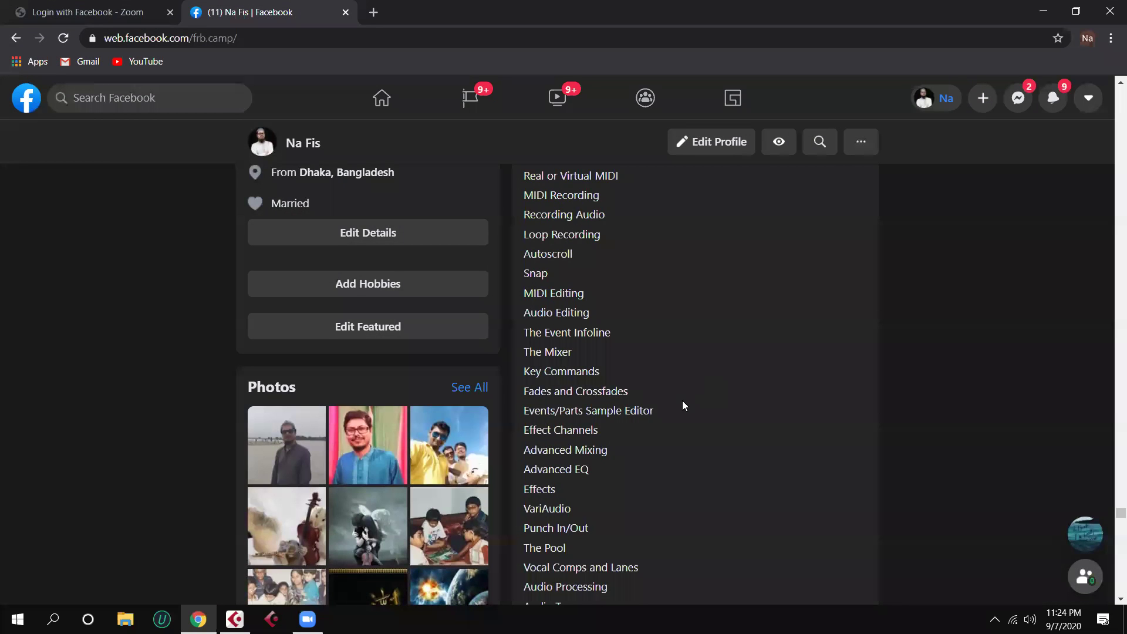
scroll(682, 404, "up", 4)
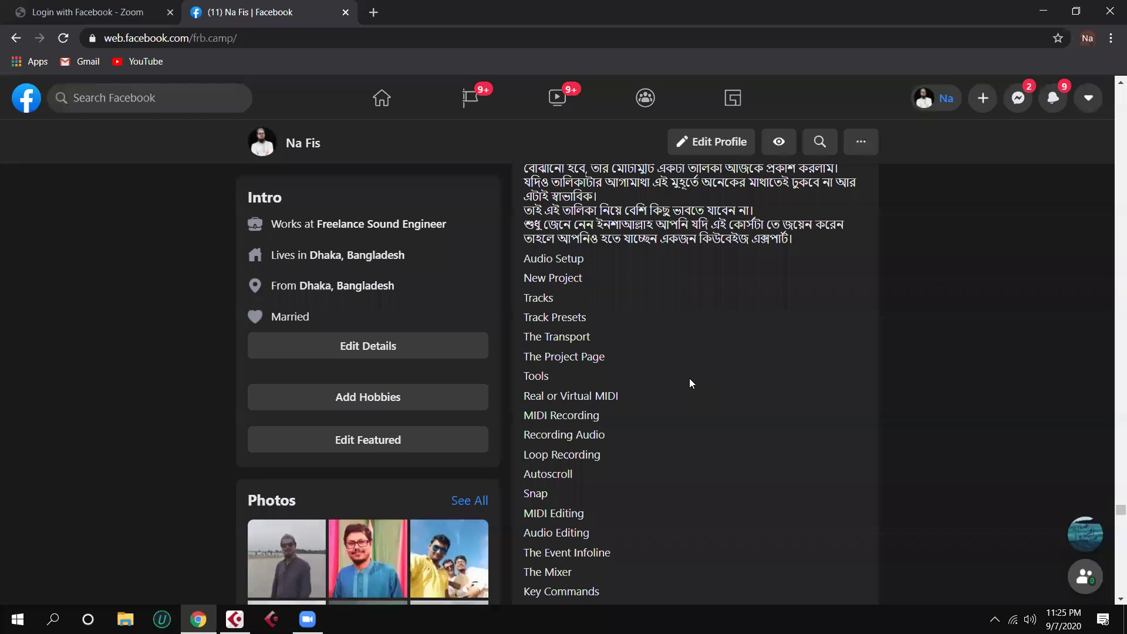
scroll(691, 383, "down", 1)
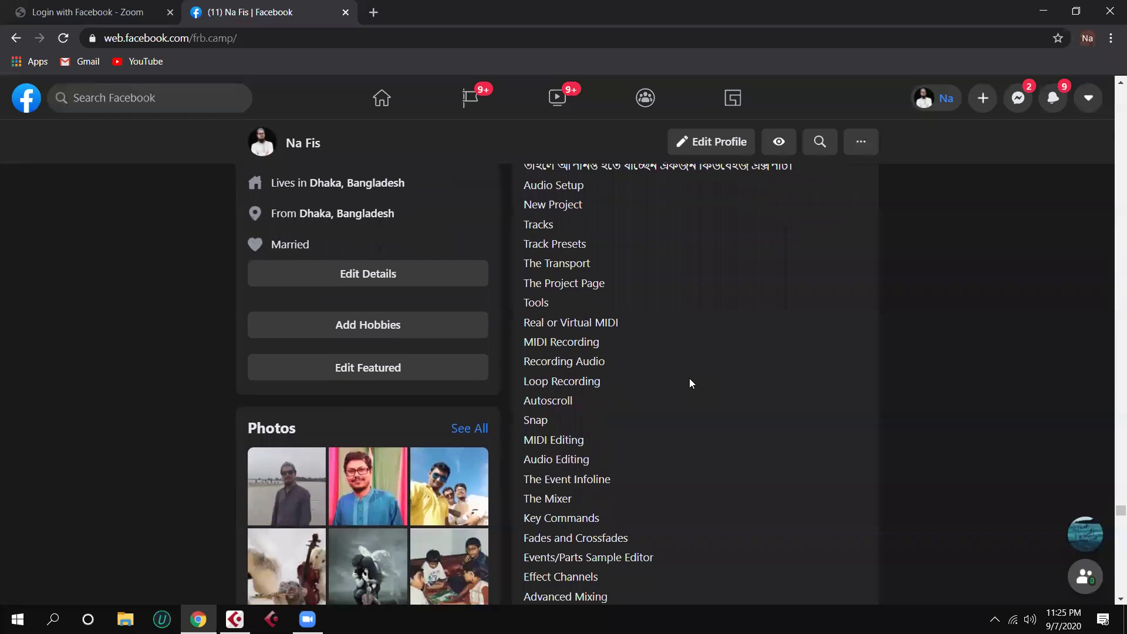
scroll(690, 382, "down", 1)
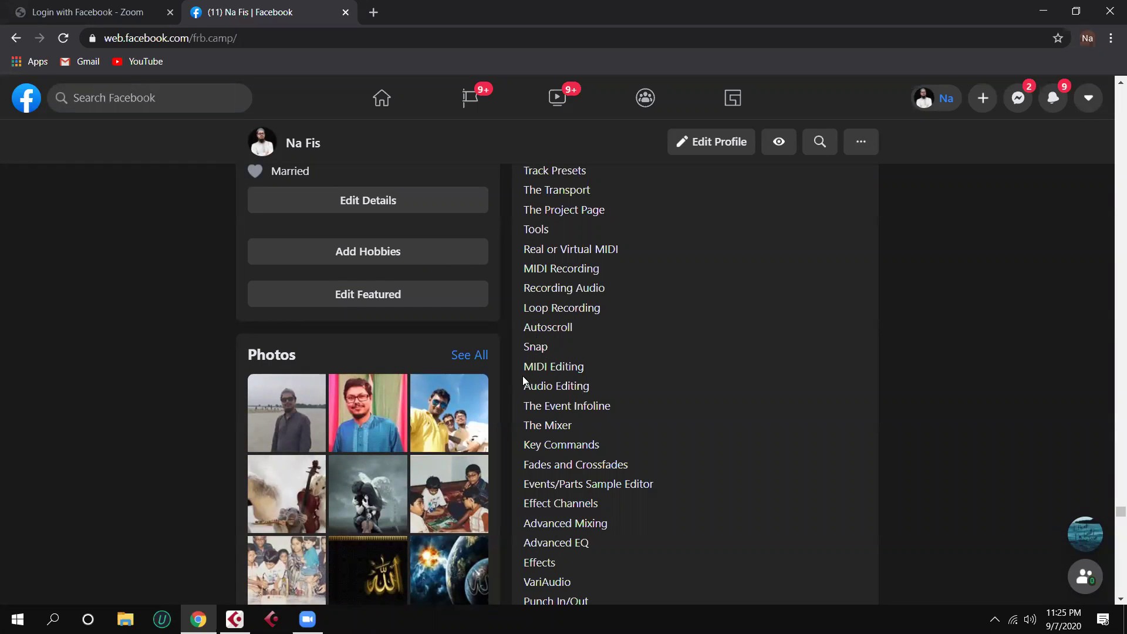
left_click(1044, 13)
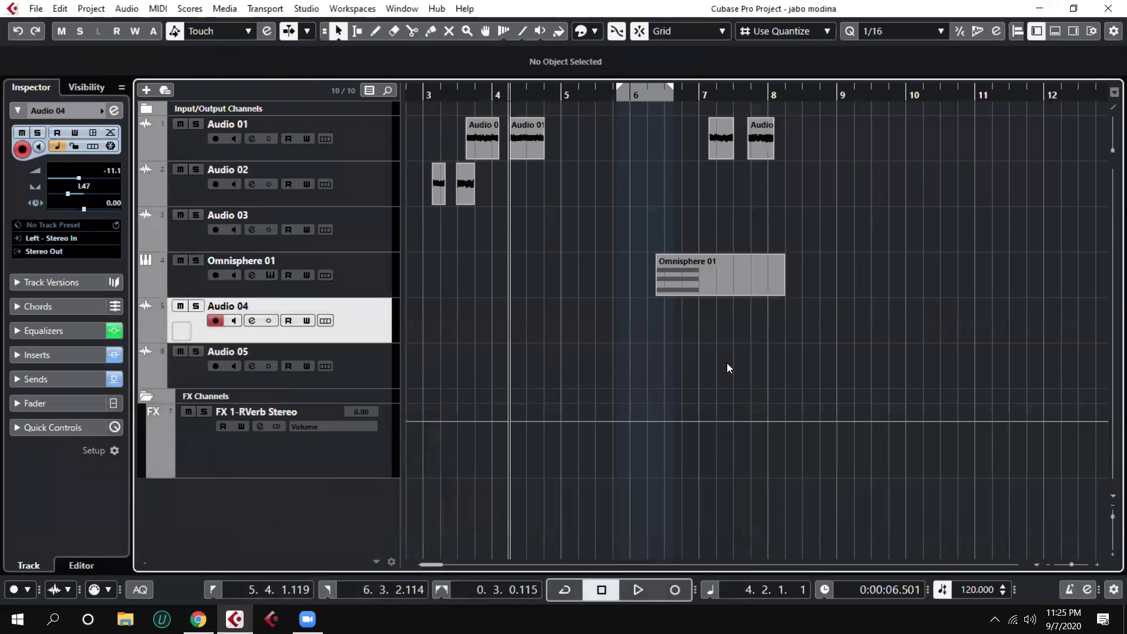
Turn Snap off and choose the Split tool to try free cut positions over the Omnisphere 01 part
left_click_drag(731, 94, 698, 107)
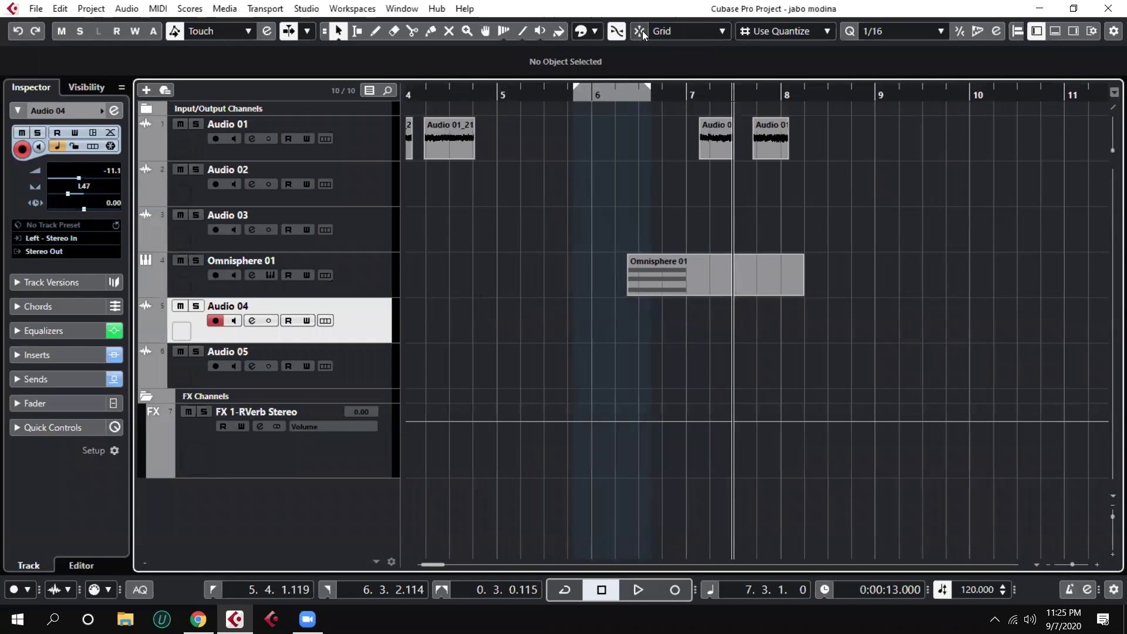
key("h")
key("h")
key("h")
key("h")
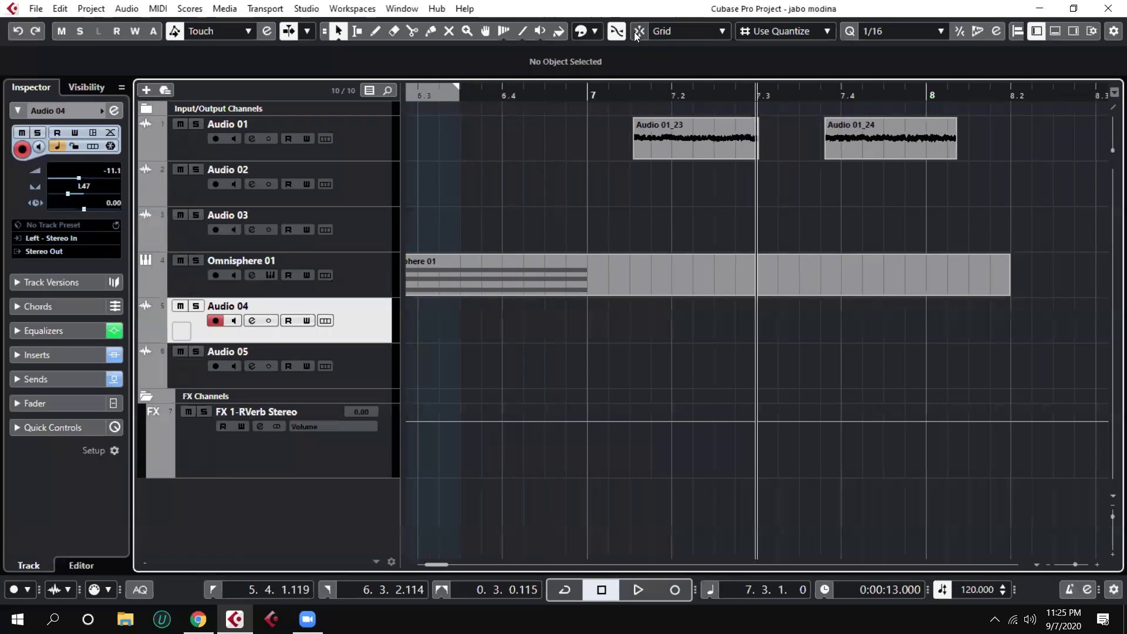
left_click(639, 32)
left_click(412, 31)
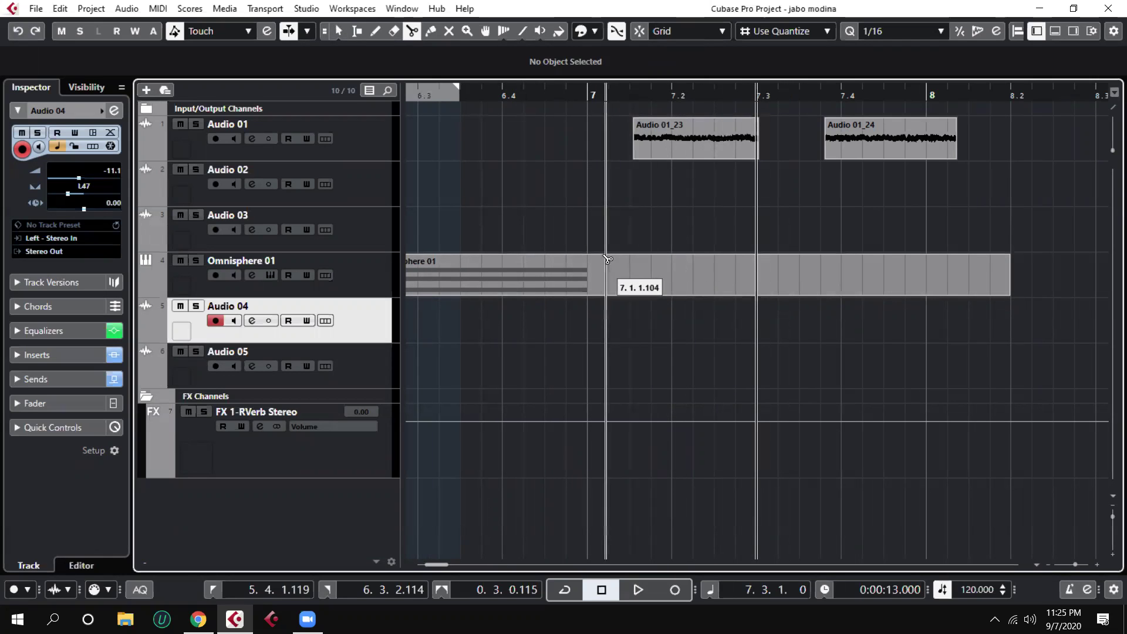
Turn Snap back on, set the grid type to Bar and check the Split tool's snapping positions
left_click(641, 31)
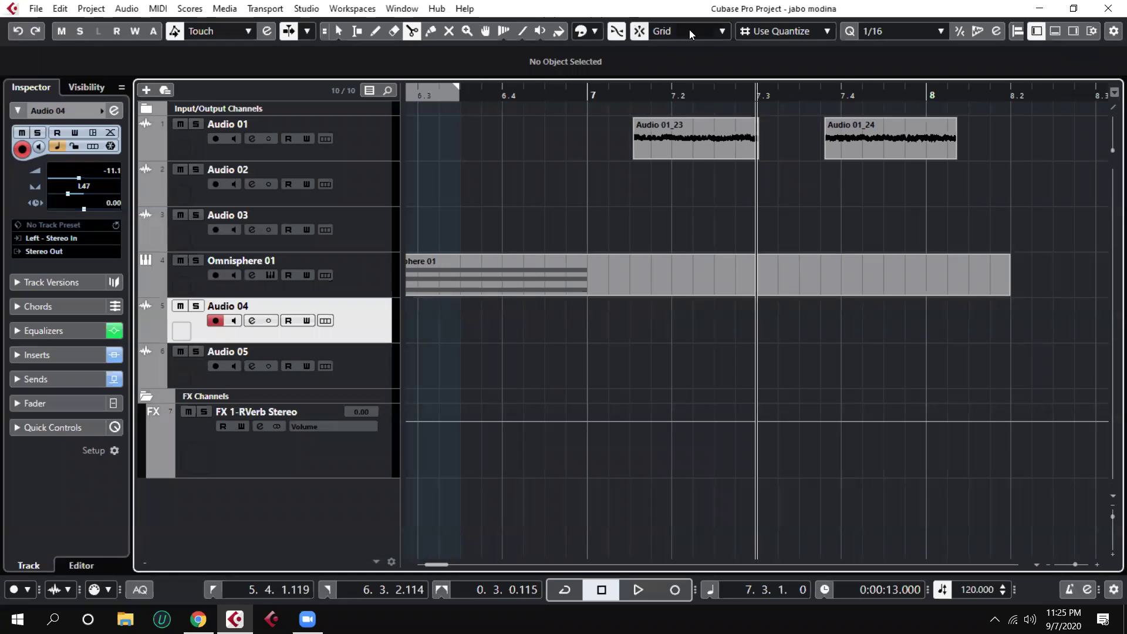
left_click(796, 36)
left_click(797, 50)
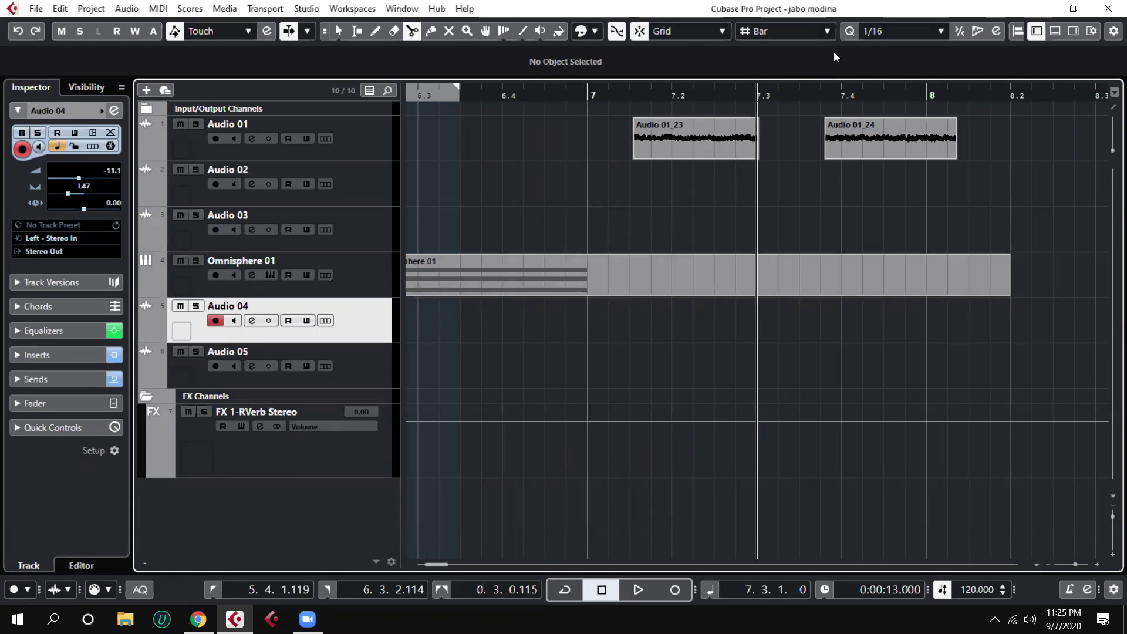
left_click(808, 32)
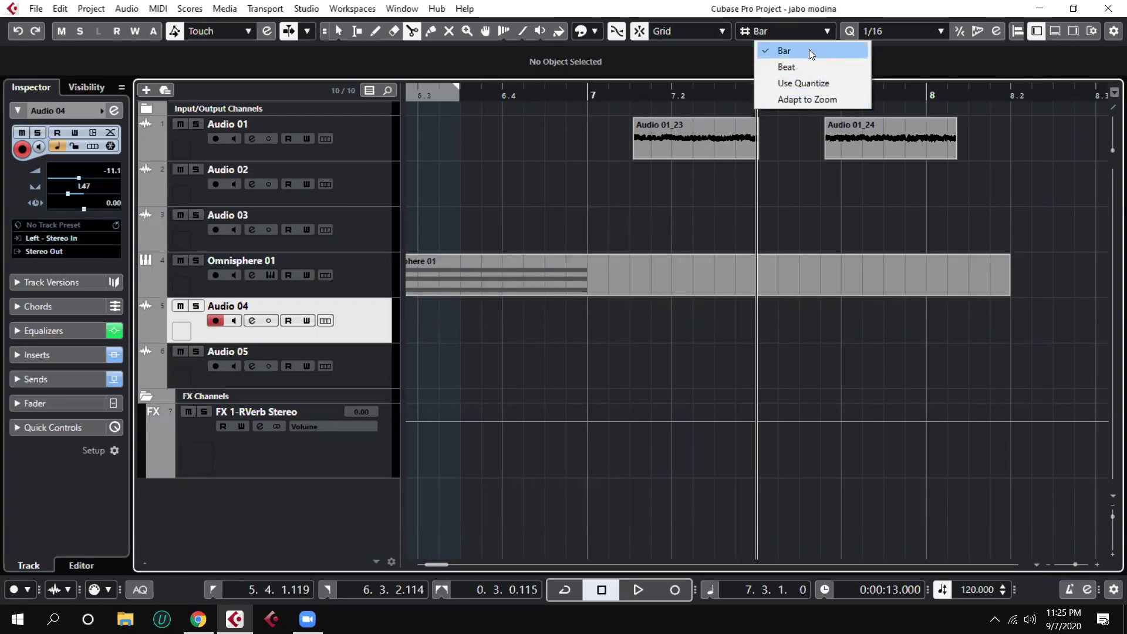
left_click(806, 168)
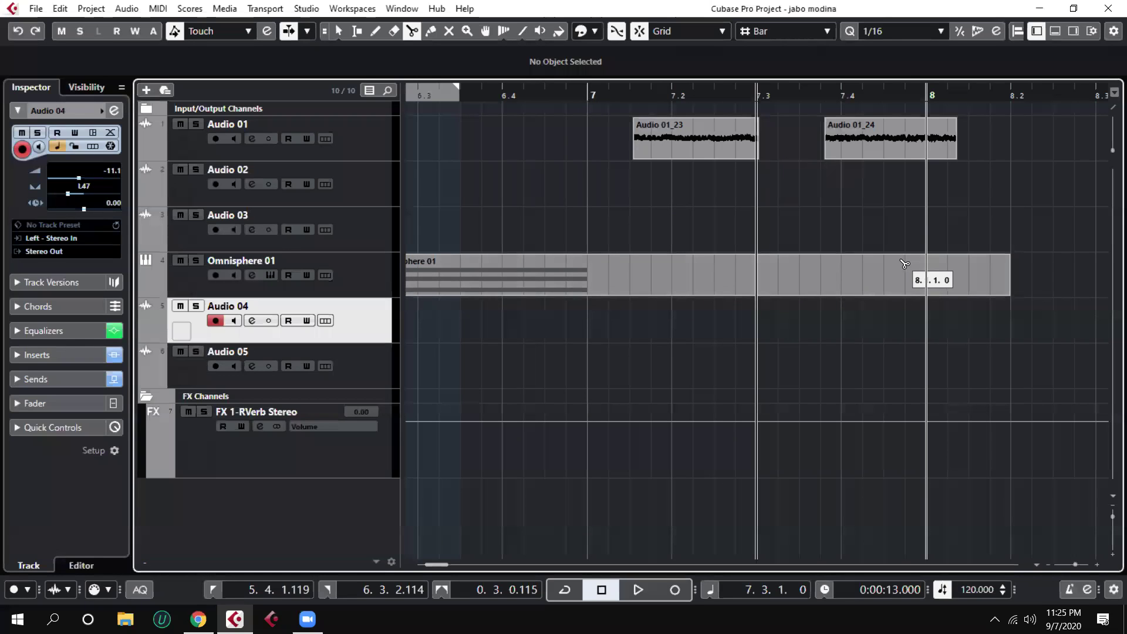
key("g")
key("g")
key("g")
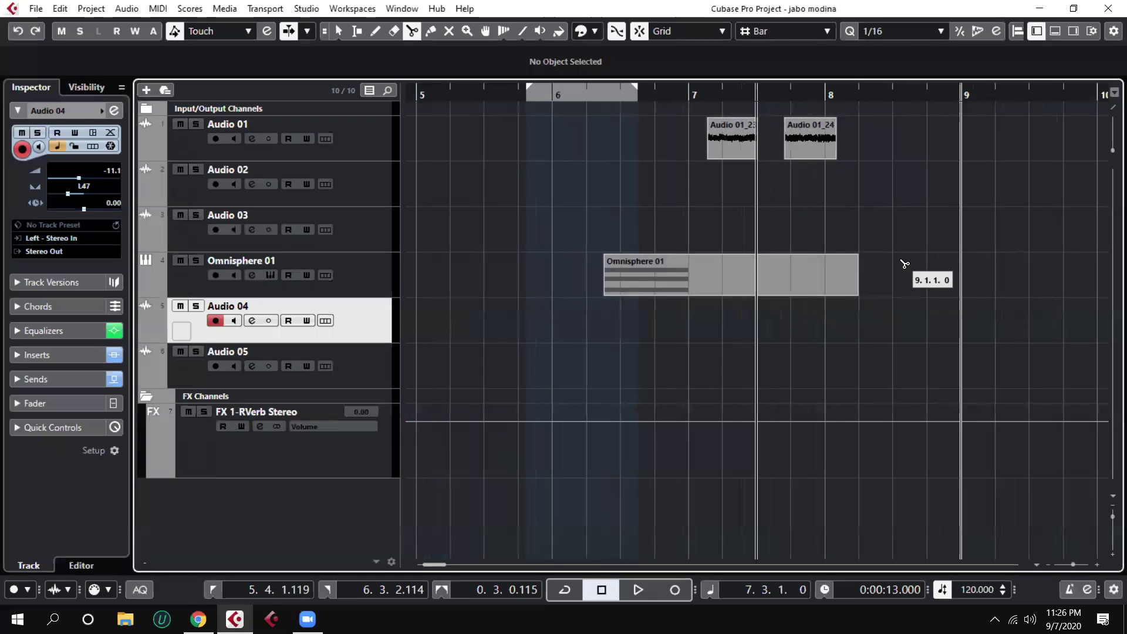
key("g")
key("g")
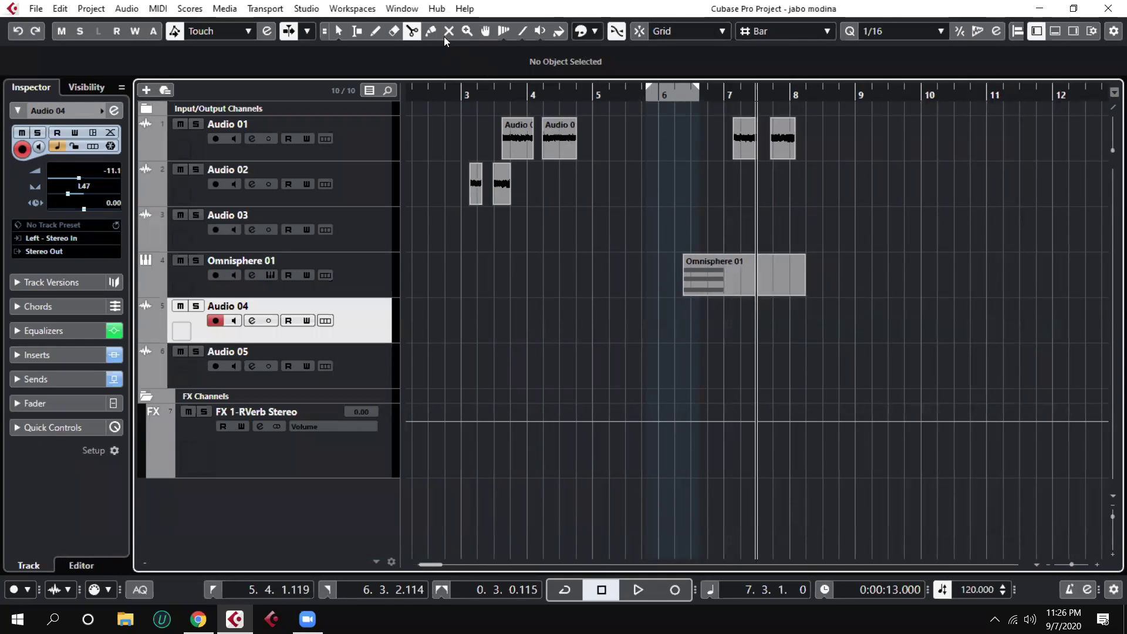
Select the range from 4.1.1.0 to 5.1.1.0 across the Audio 03 and Omnisphere 01 tracks with the Range Selection tool
left_click(355, 32)
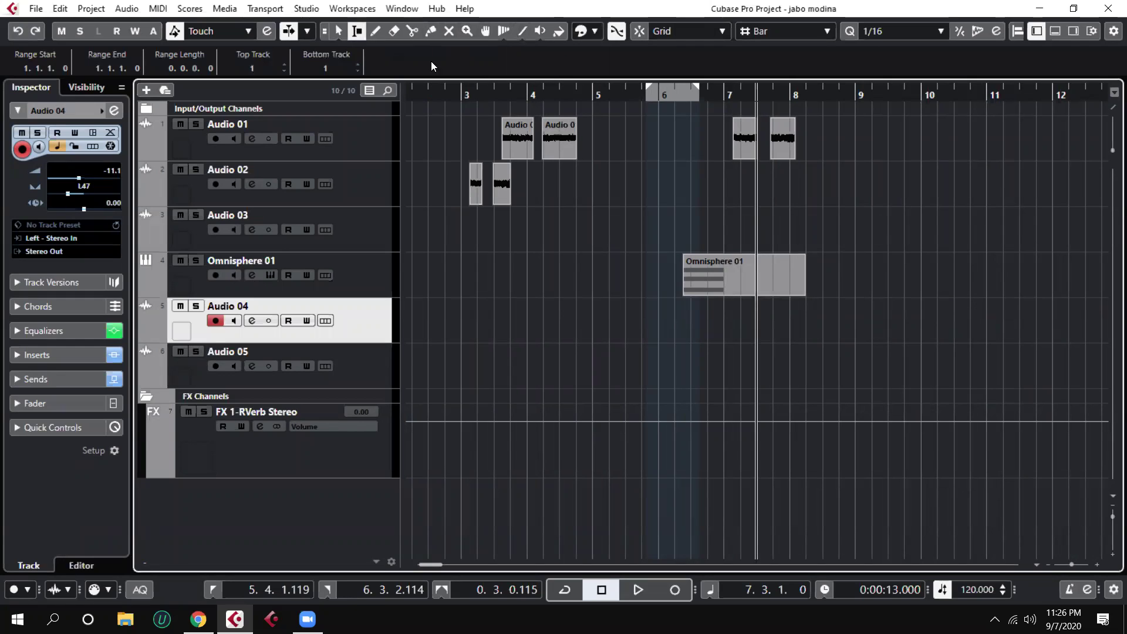
mouse_move(526, 245)
left_mouse_down()
mouse_move(637, 259)
mouse_move(999, 259)
mouse_move(532, 261)
left_mouse_up()
left_click(591, 274)
left_click_drag(536, 222, 608, 295)
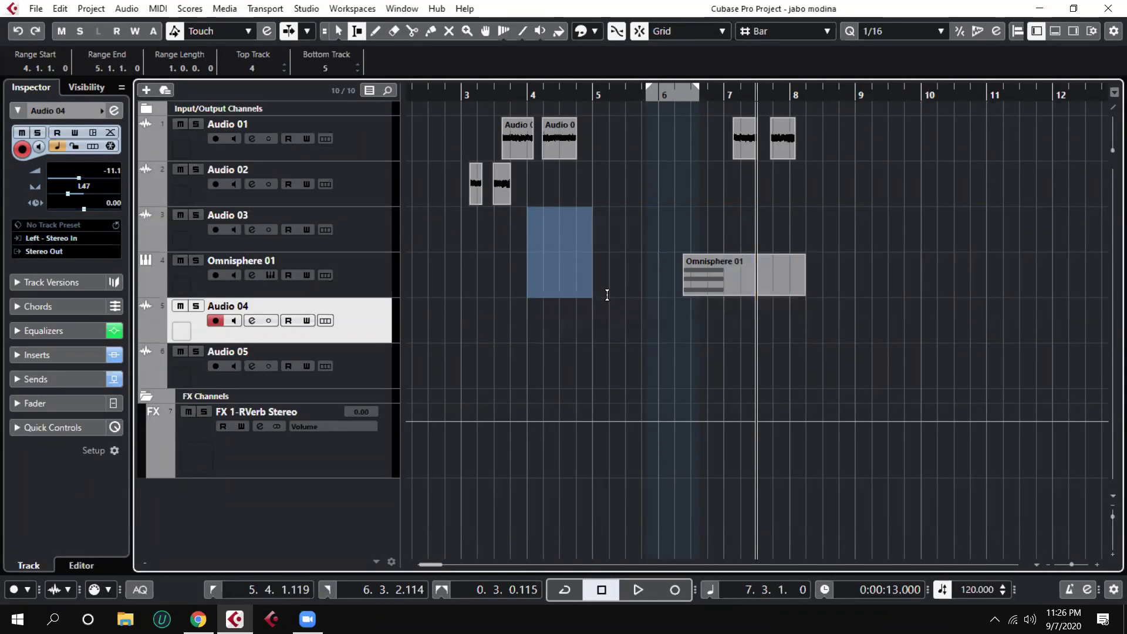
Set the grid type to Beat and select the range from 5.1.1.0 to 5.3.1.0 on Audio 03 and Omnisphere 01
left_click(805, 31)
left_click(795, 67)
left_click(675, 317)
left_click_drag(588, 243, 623, 266)
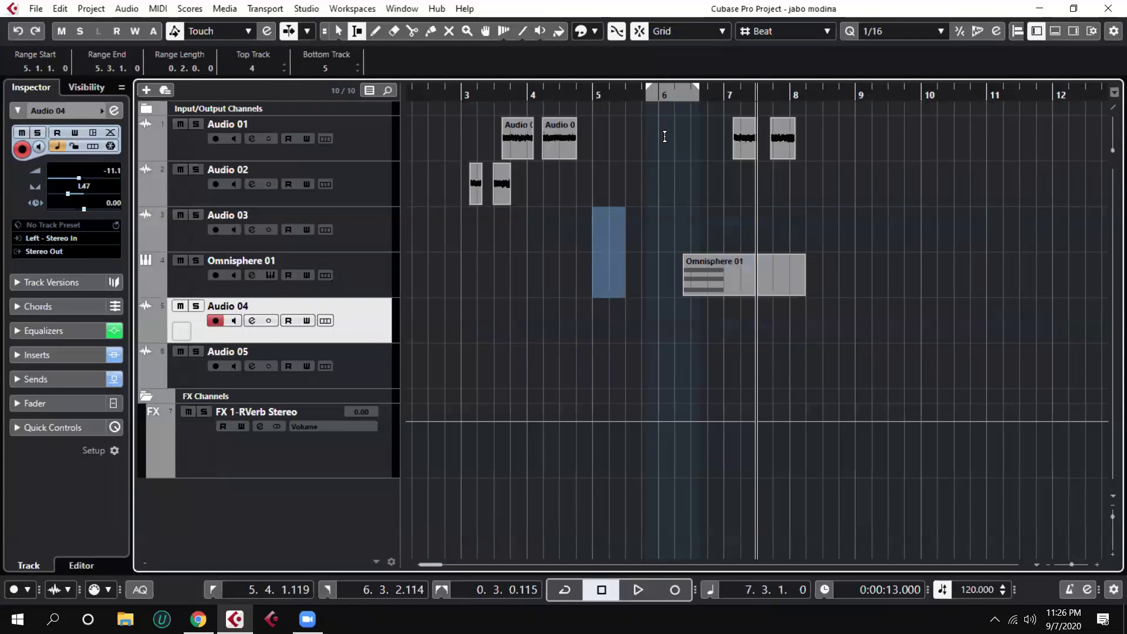
Select the range from 4.4.1.0 to 10.4.1.0 across Audio 03 and Omnisphere 01, and return to the Object Selection tool
left_click(616, 308)
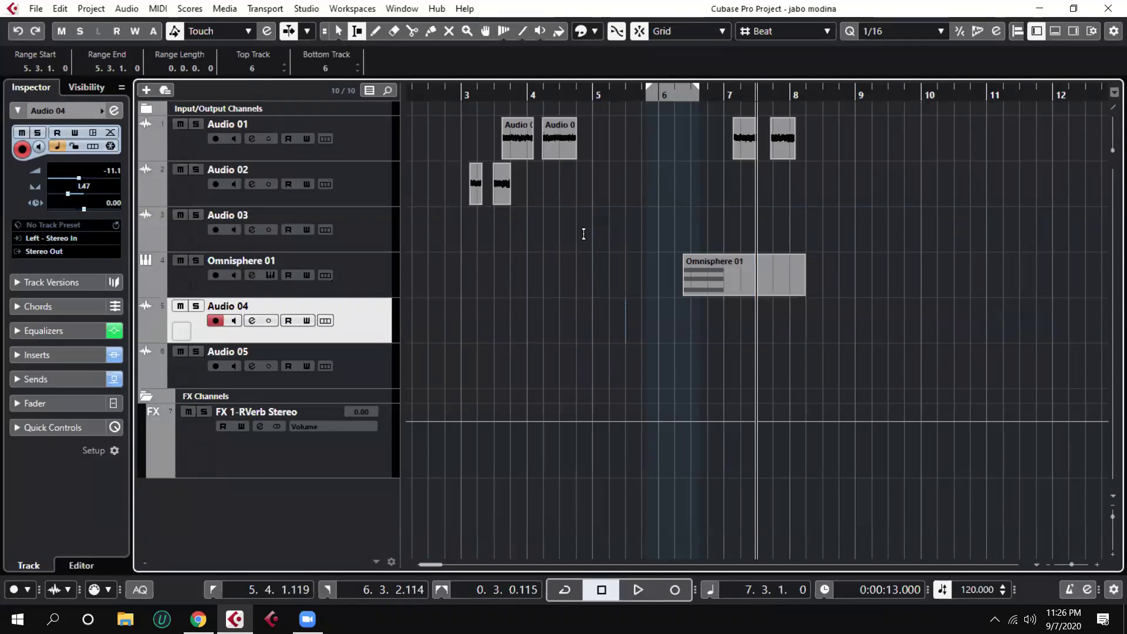
left_click_drag(585, 236, 966, 283)
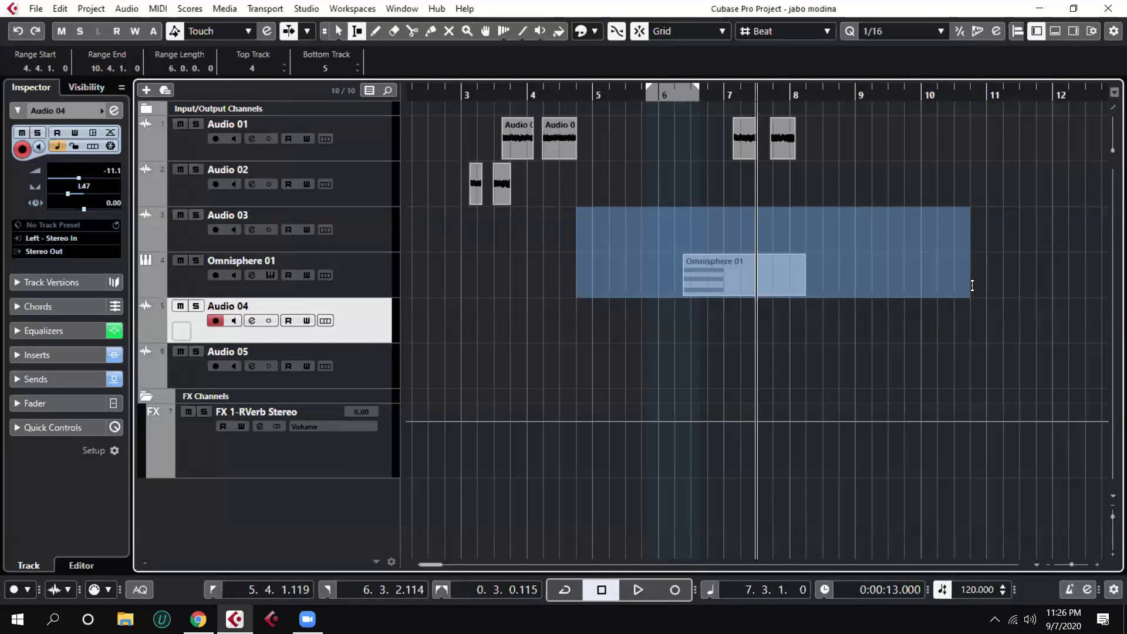
key("1")
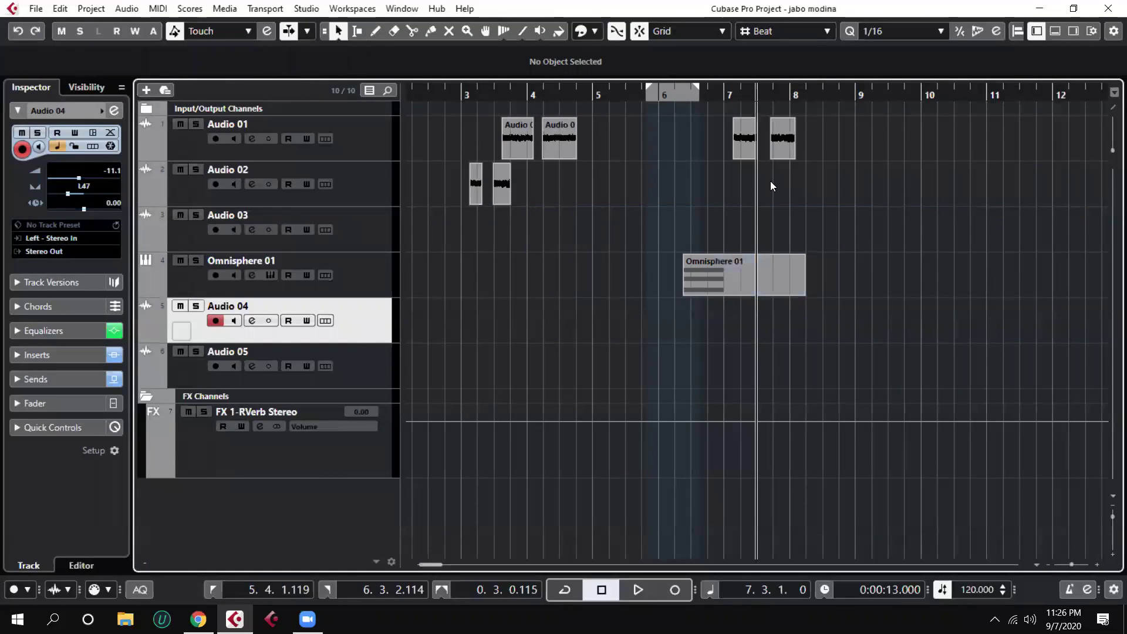
Turn Autoscroll off and play the project to check the view without cursor following
key("space")
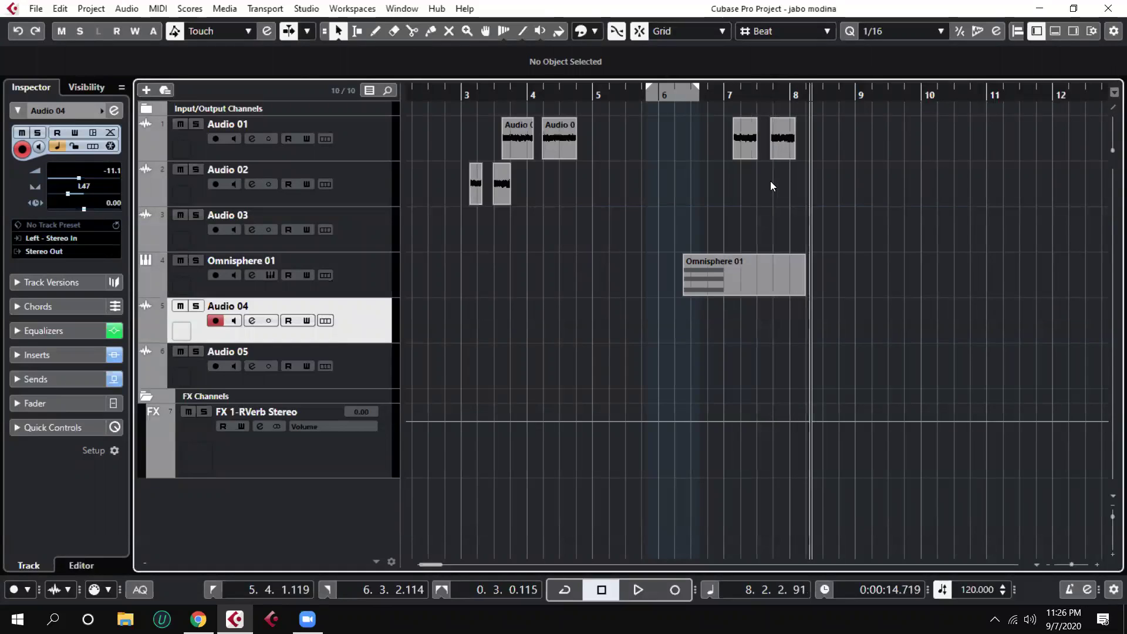
left_click(293, 33)
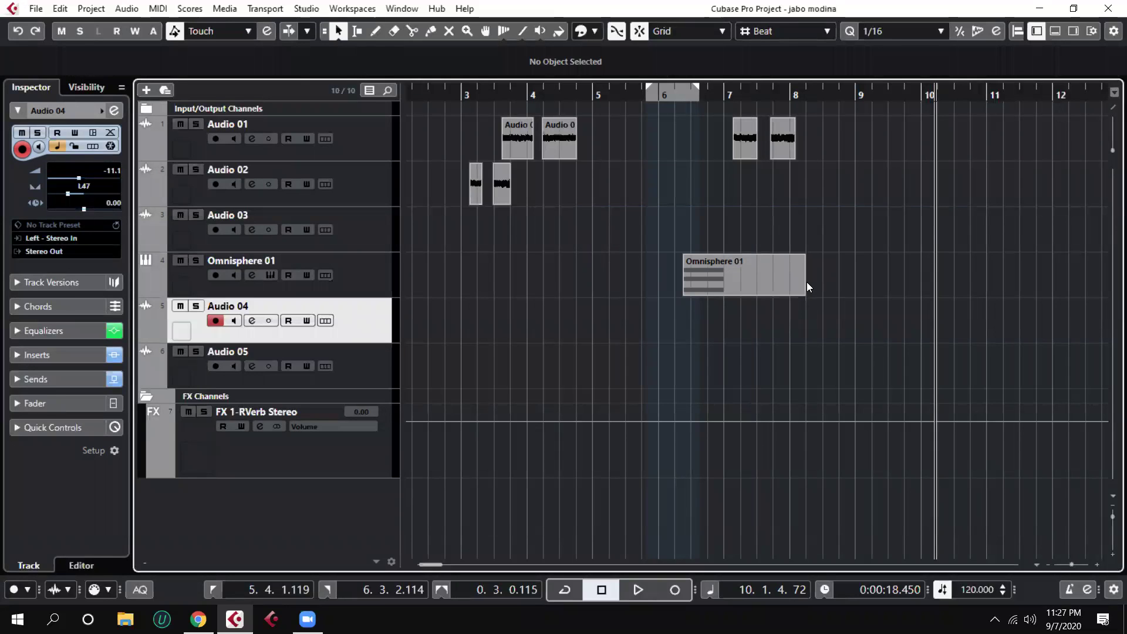
key("space")
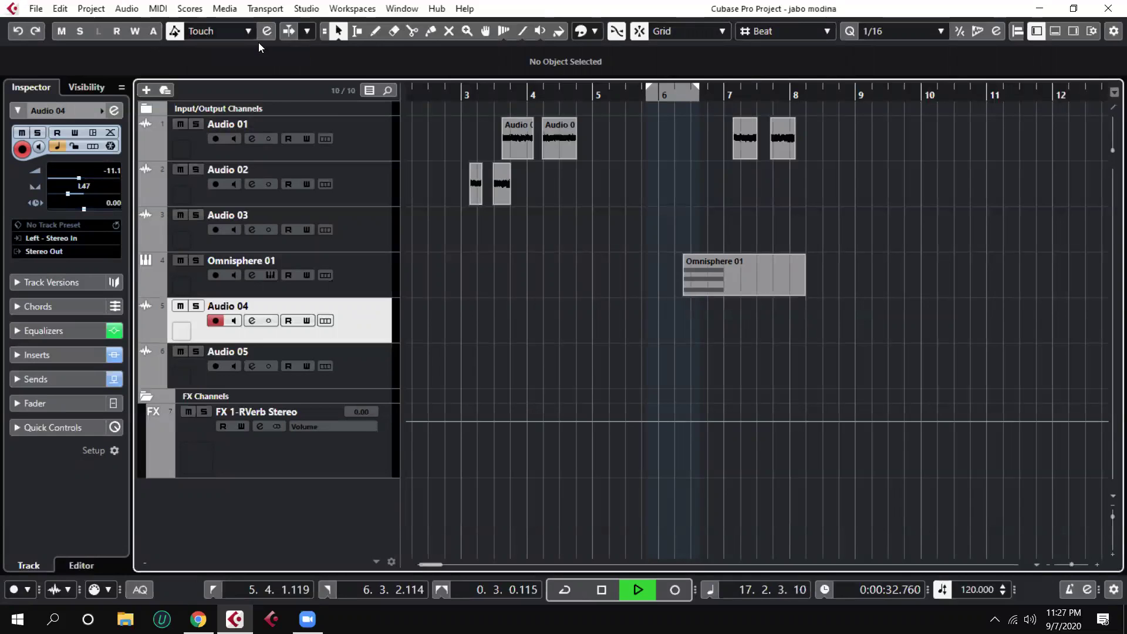
Turn Autoscroll back on during playback, watch the view follow the project cursor and stop playback
left_click(290, 31)
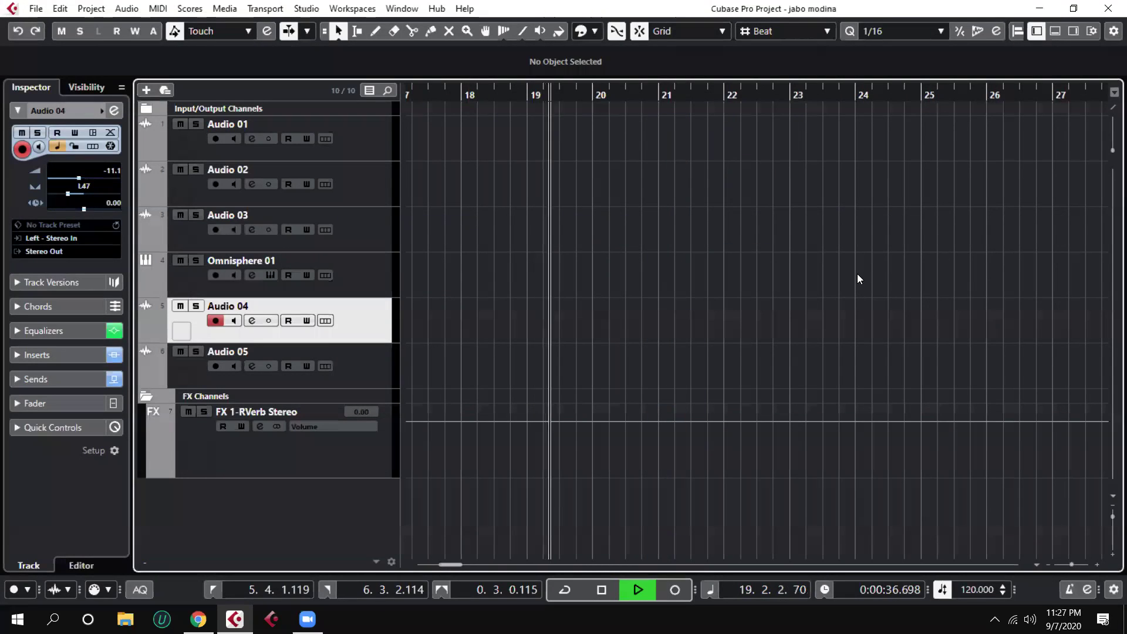
key("g")
key("g")
key("g")
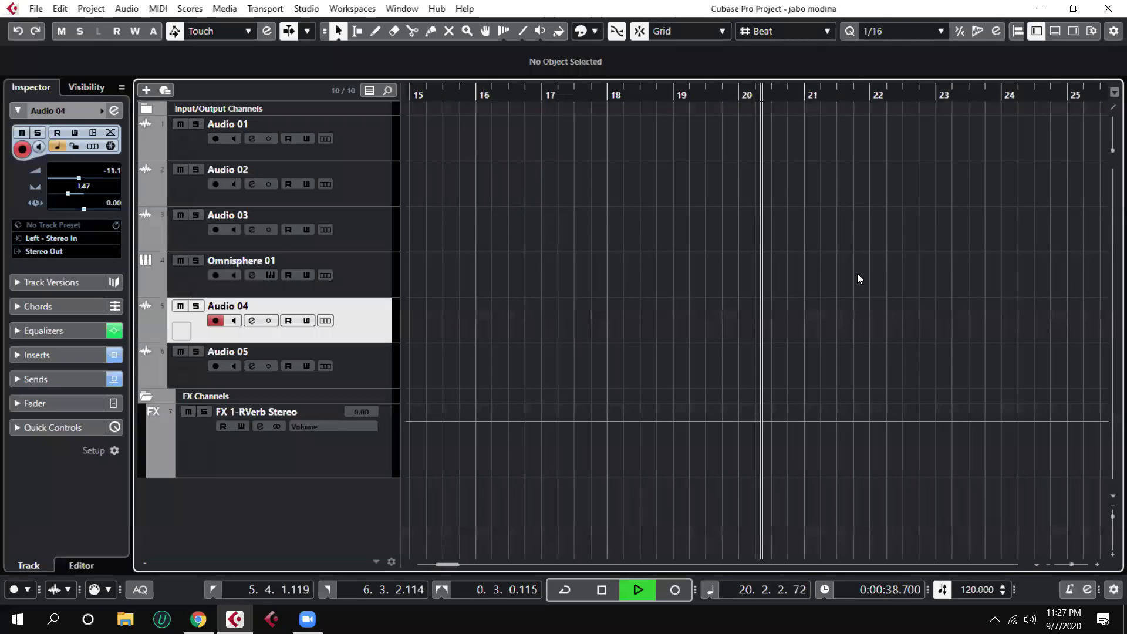
key("space")
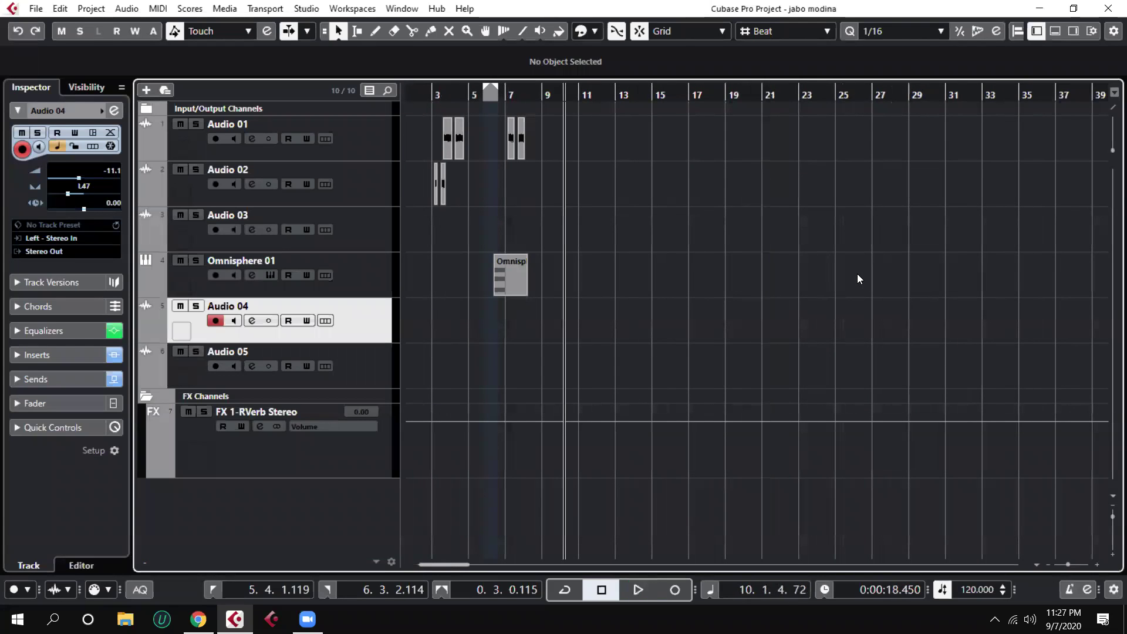
Move the project cursor forward and play past bar 35 to check Autoscroll, and stop playback
key("KP_Add")
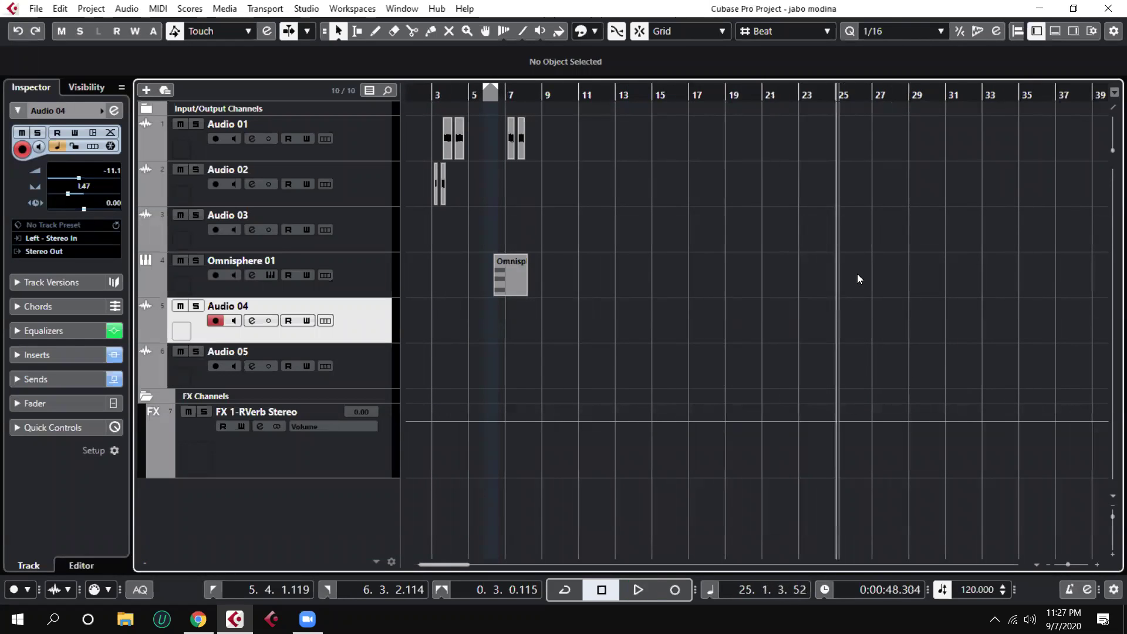
key("space")
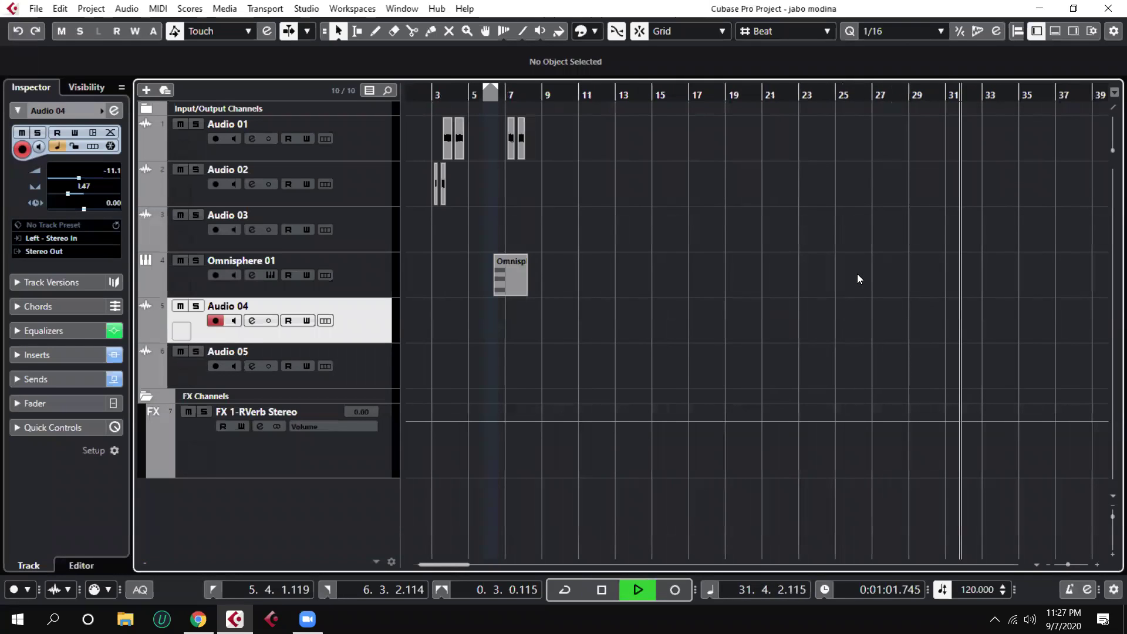
key("KP_Add")
key("space")
key("space")
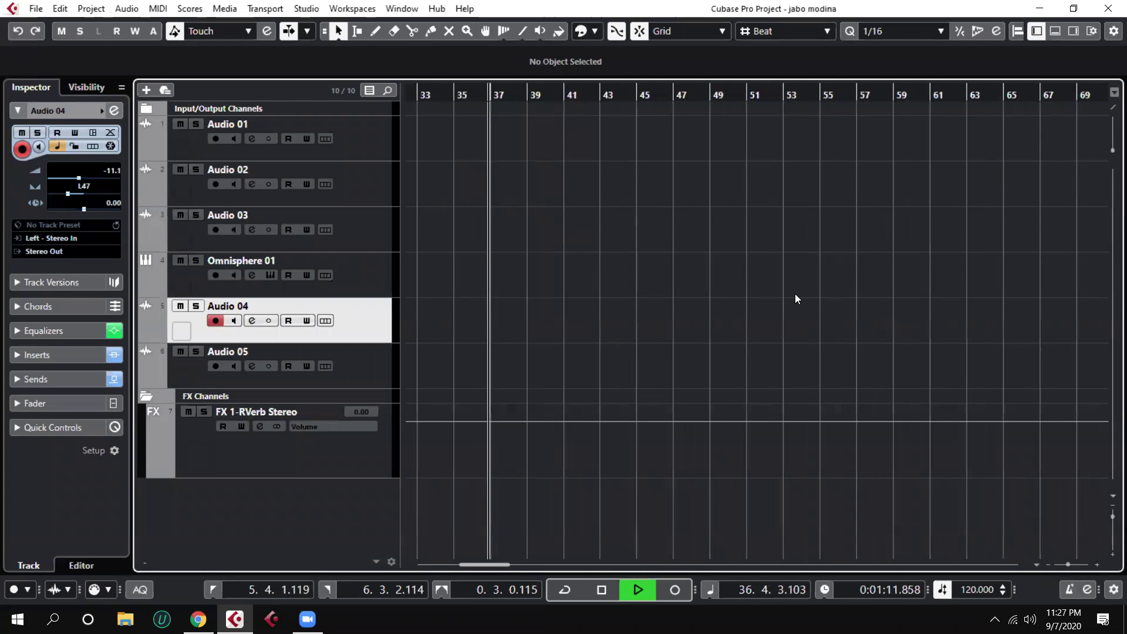
key("space")
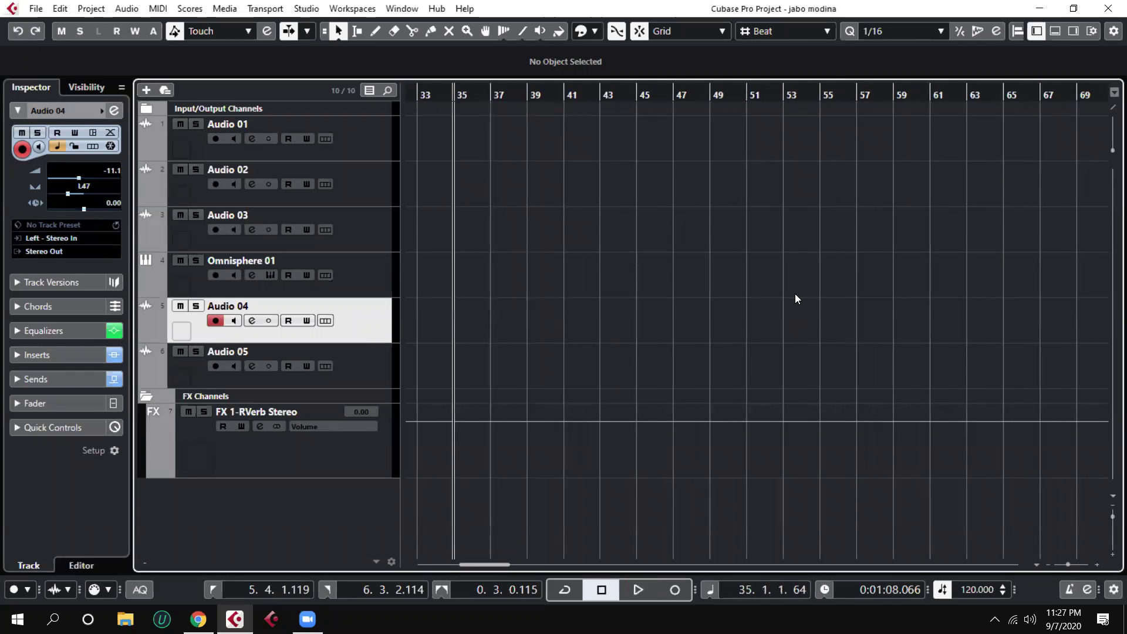
Switch to Chrome to read the rest of the course topic list down to its end, and return to Cubase
left_click(1039, 9)
left_click(199, 619)
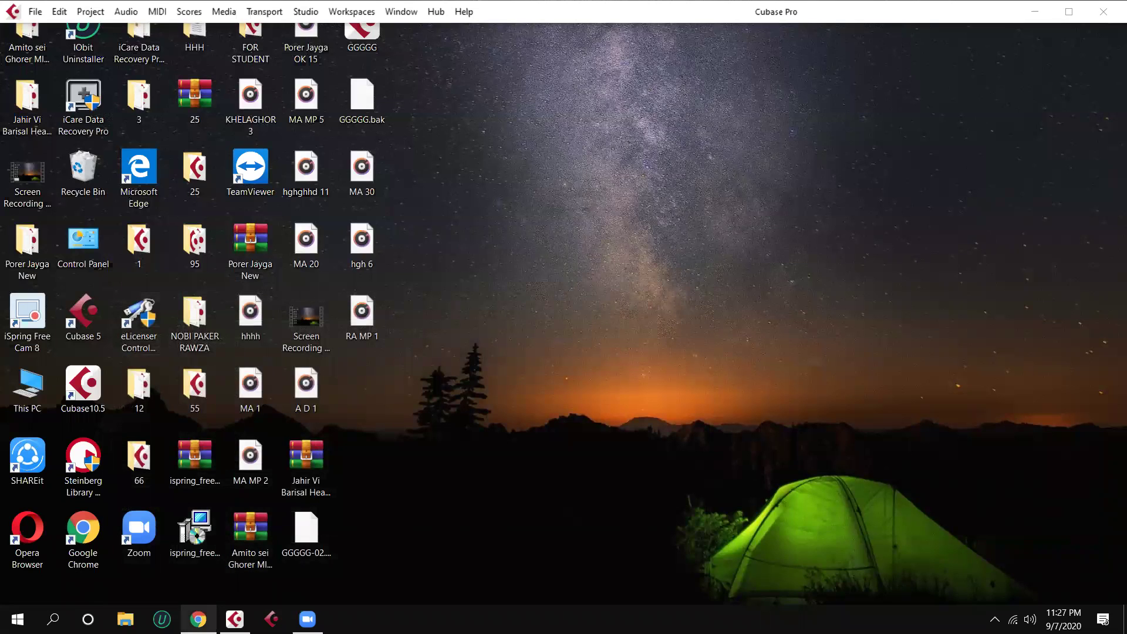
scroll(783, 367, "down", 1)
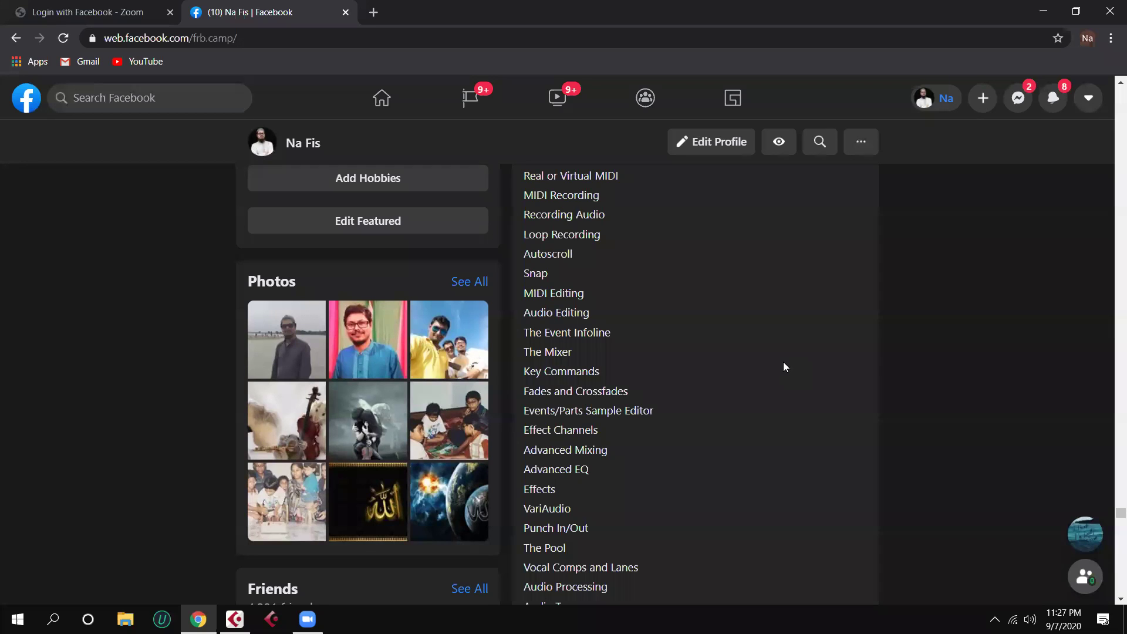
scroll(785, 367, "down", 1)
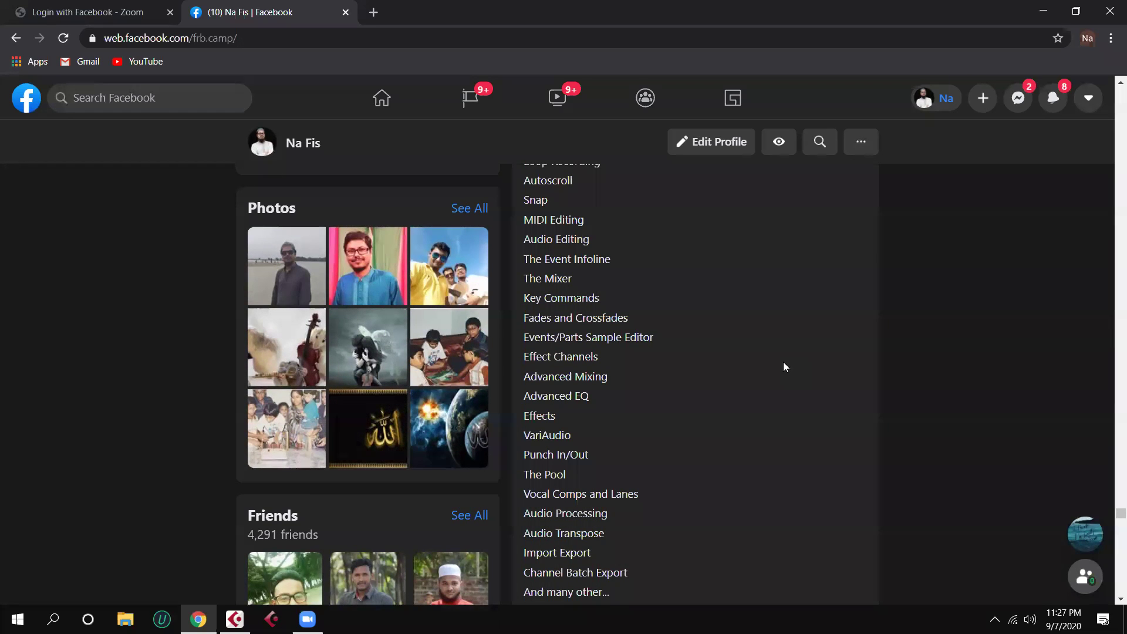
scroll(784, 367, "down", 1)
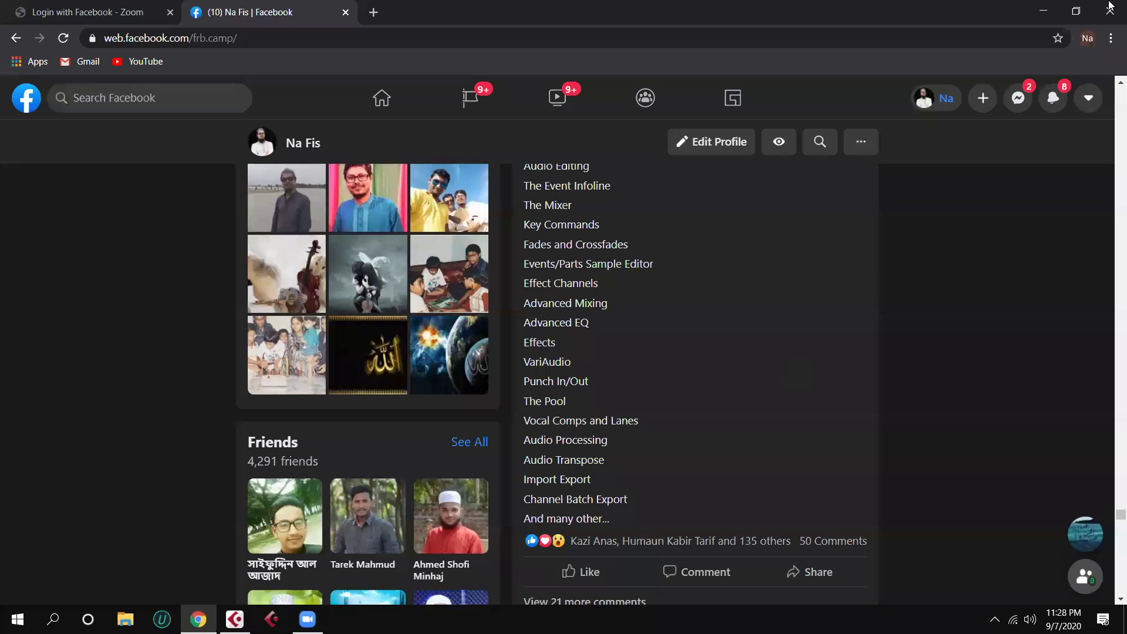
left_click(1043, 11)
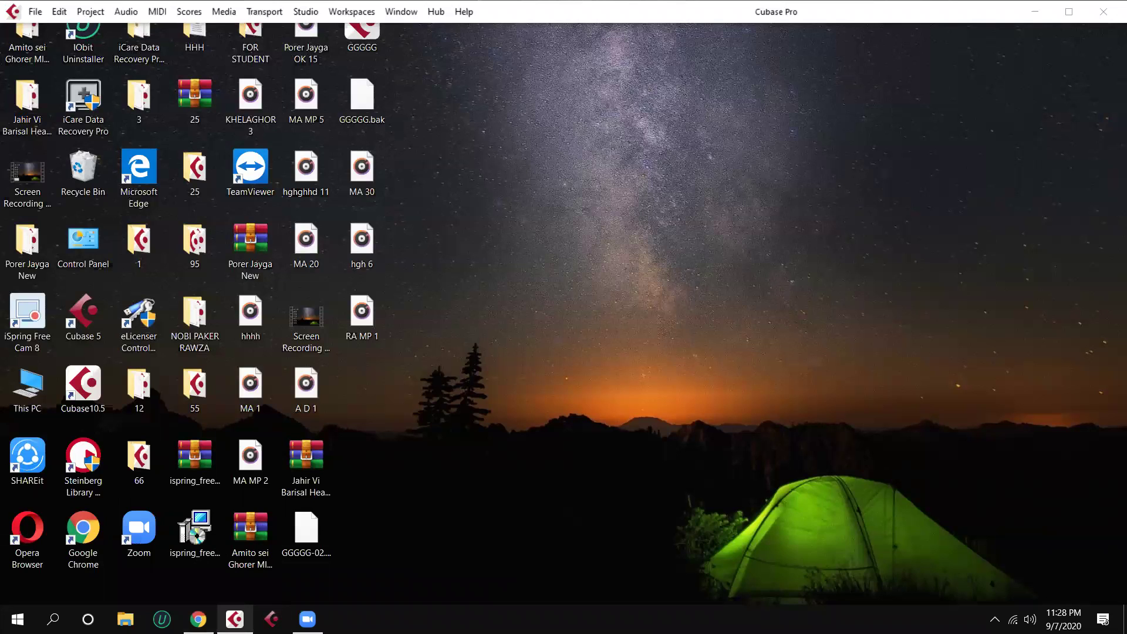
mouse_move(234, 619)
left_click(238, 574)
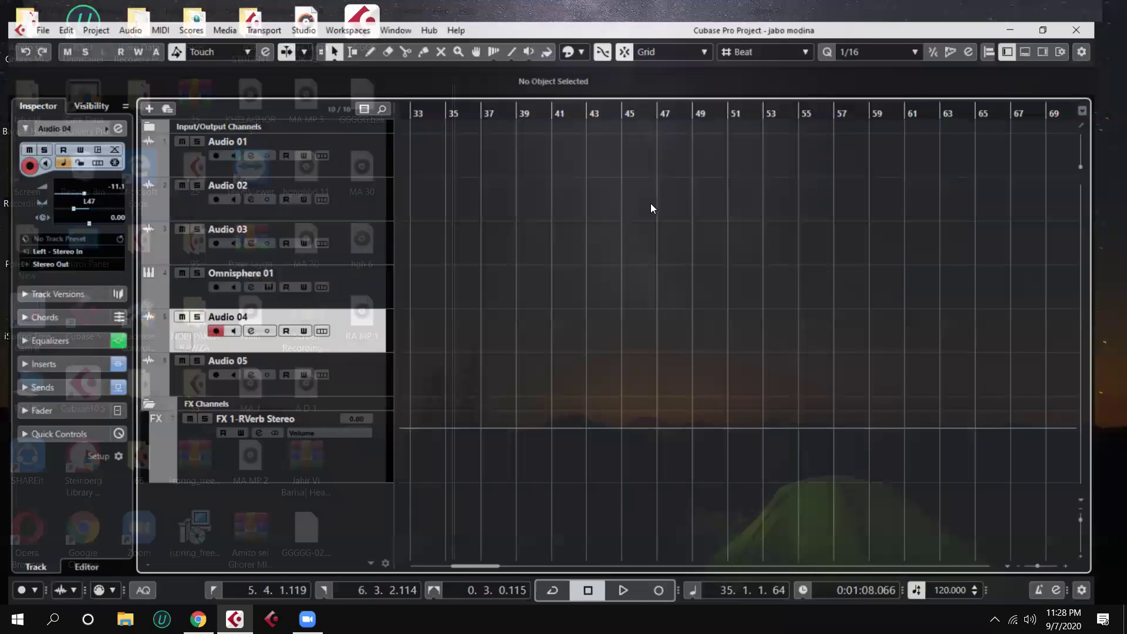
Select the Omnisphere 01 part, review the available Project commands without choosing one, and clear the selection
key("g")
key("g")
key("g")
key("g")
key("g")
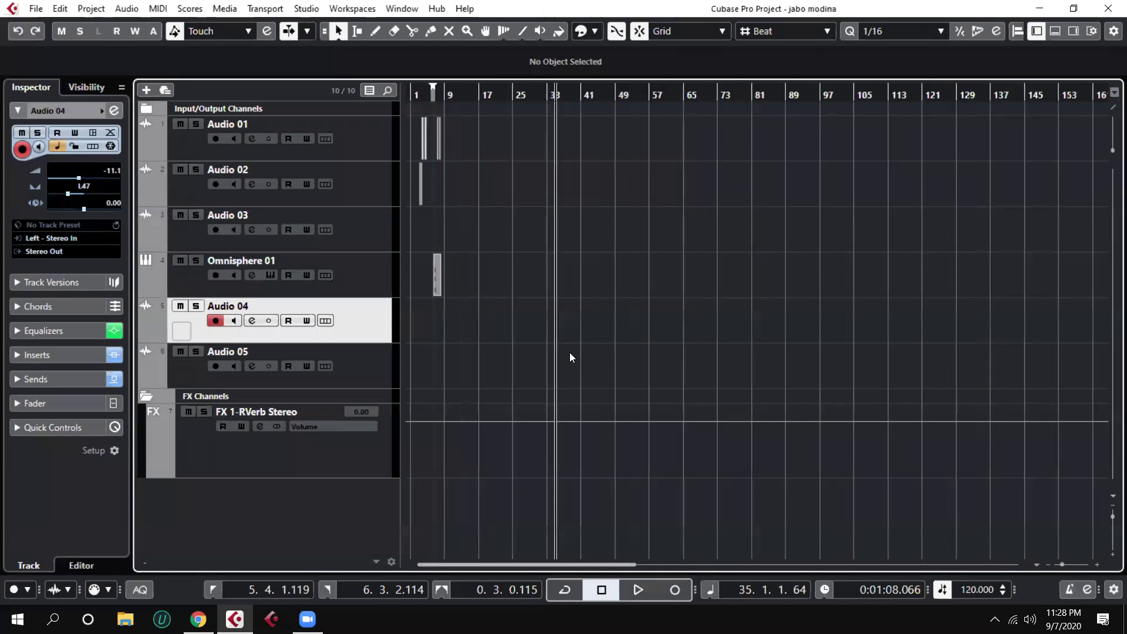
key("h")
key("h")
left_click_drag(509, 297, 426, 247)
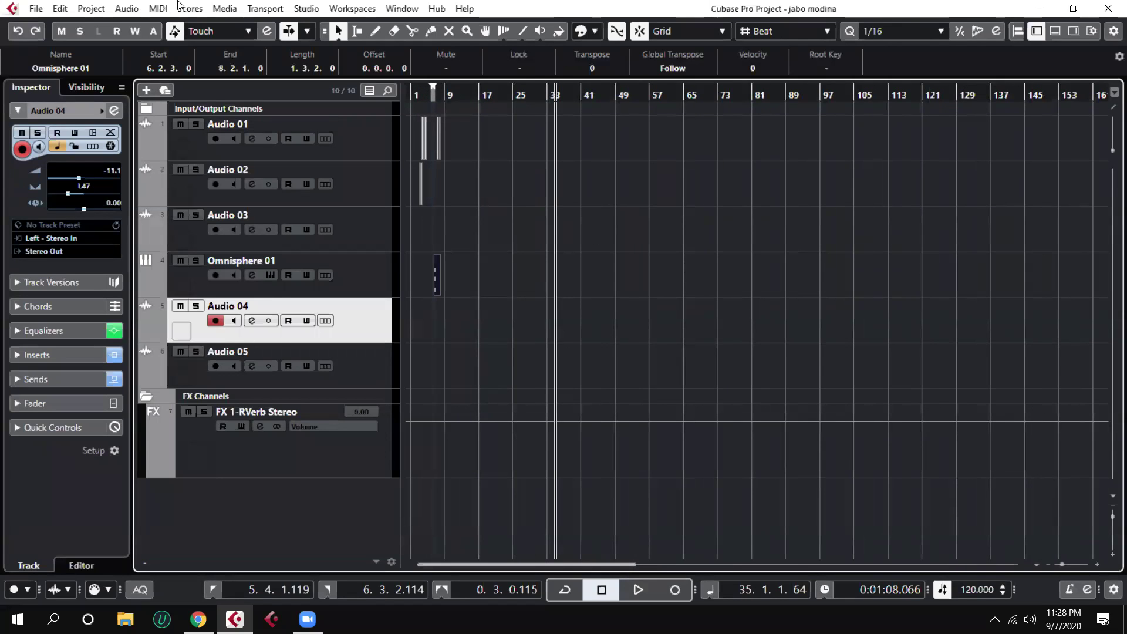
left_click(91, 8)
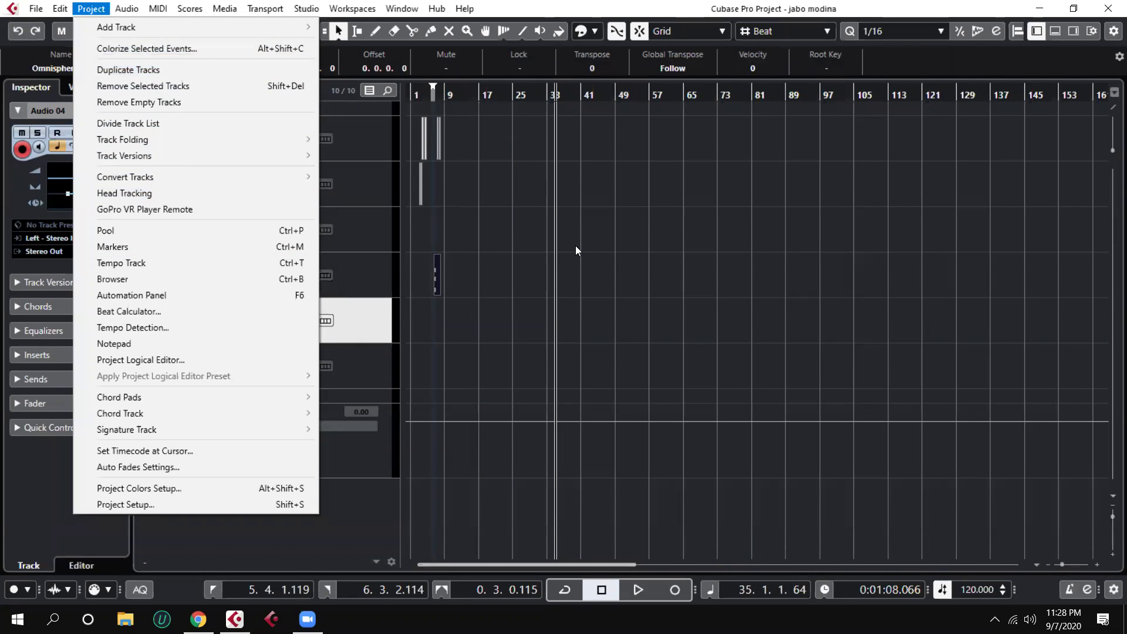
left_click(708, 272)
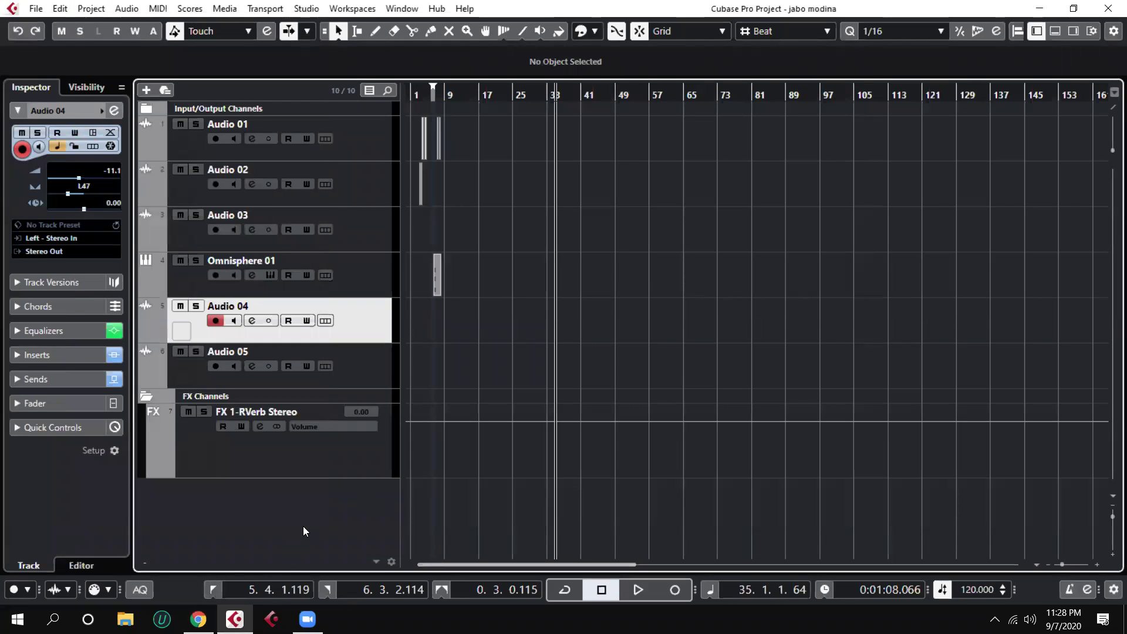
Add one stereo Group track inside a folder, with its audio output set to Stereo Out
right_click(276, 503)
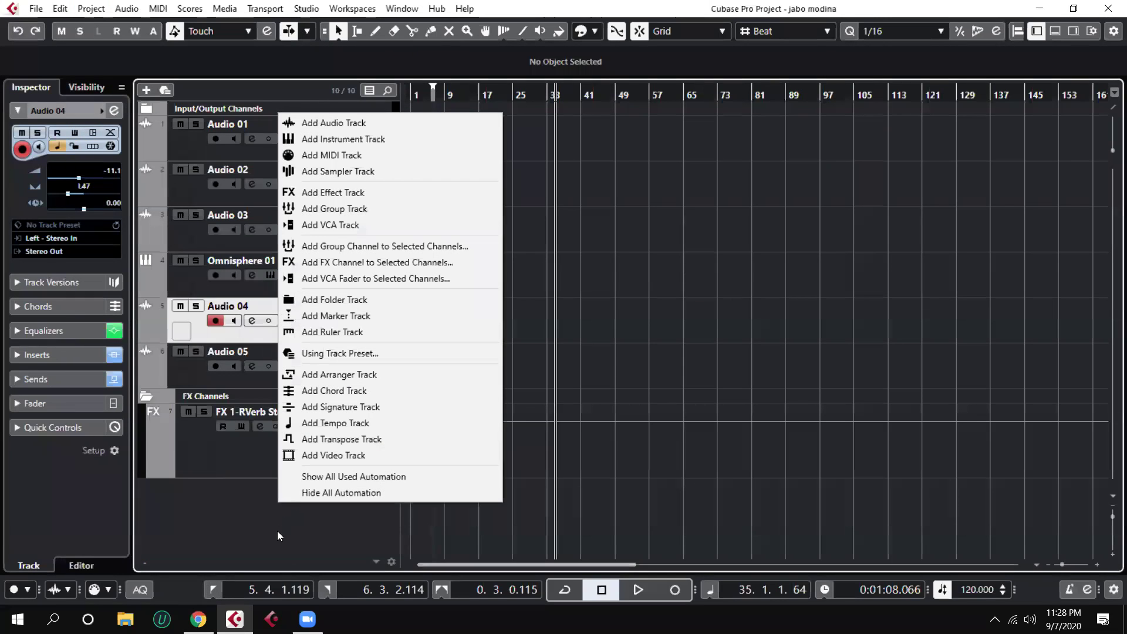
left_click(425, 207)
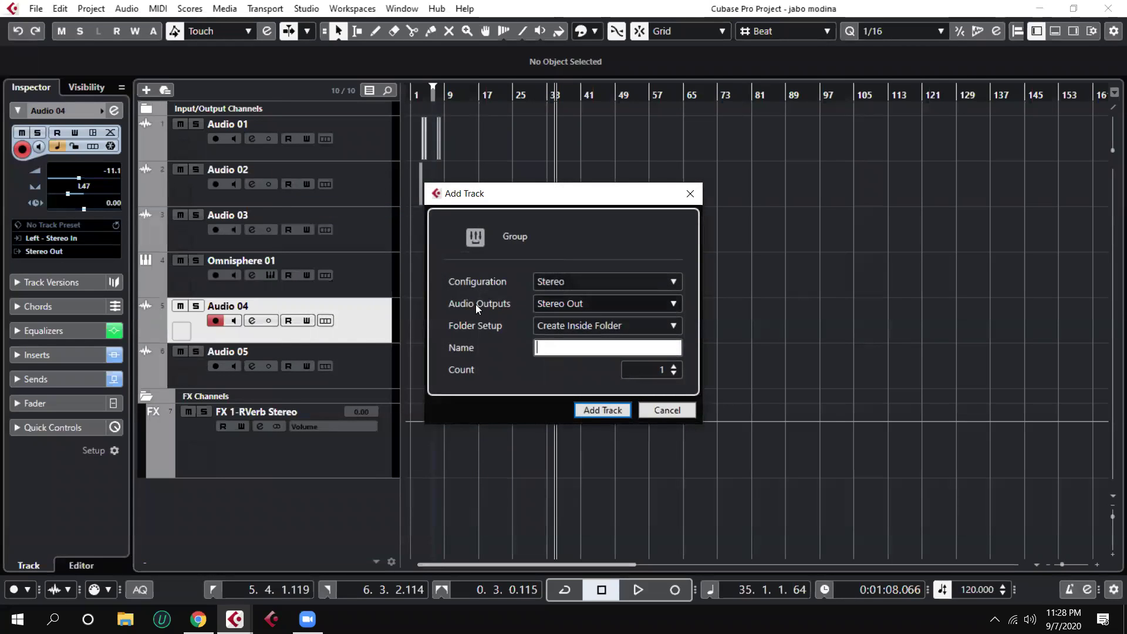
left_click(603, 409)
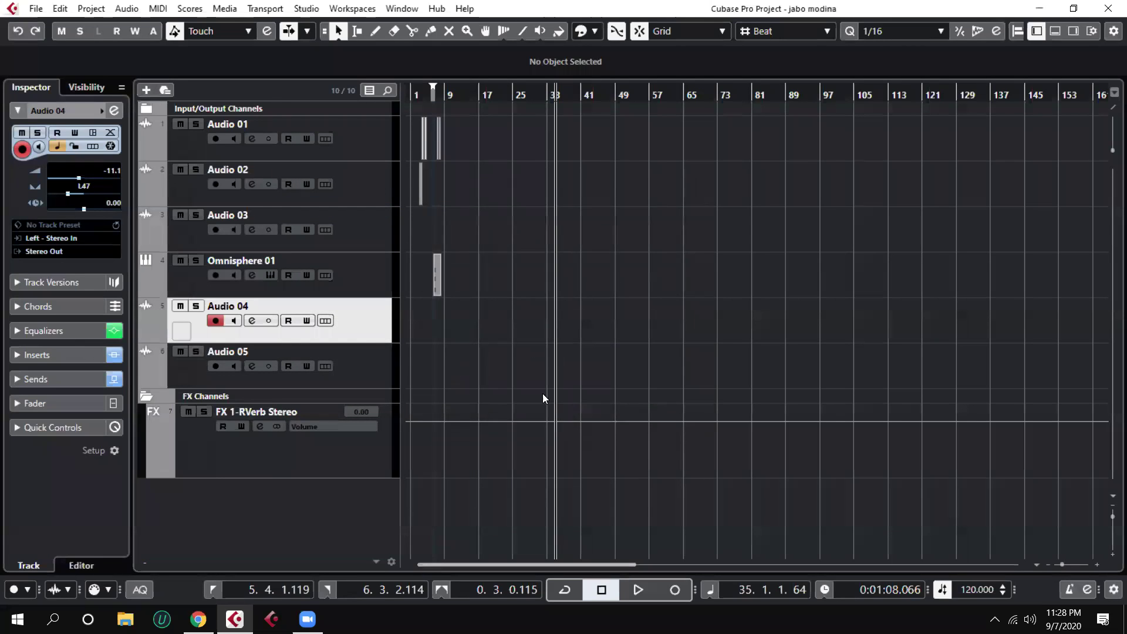
Rename the Audio 02, Audio 03 and Omnisphere 01 tracks as 1, 2 and 3
left_click(367, 172)
left_click(365, 216)
left_click(372, 264)
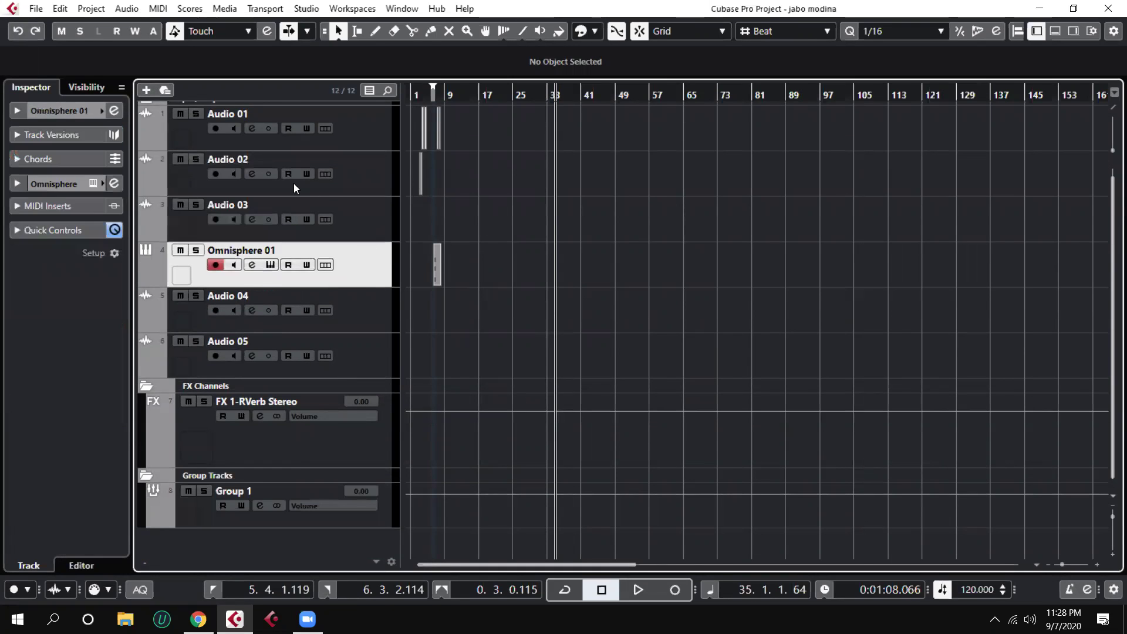
double_click(272, 154)
type("1")
key("Return")
double_click(279, 205)
type("2")
key("Return")
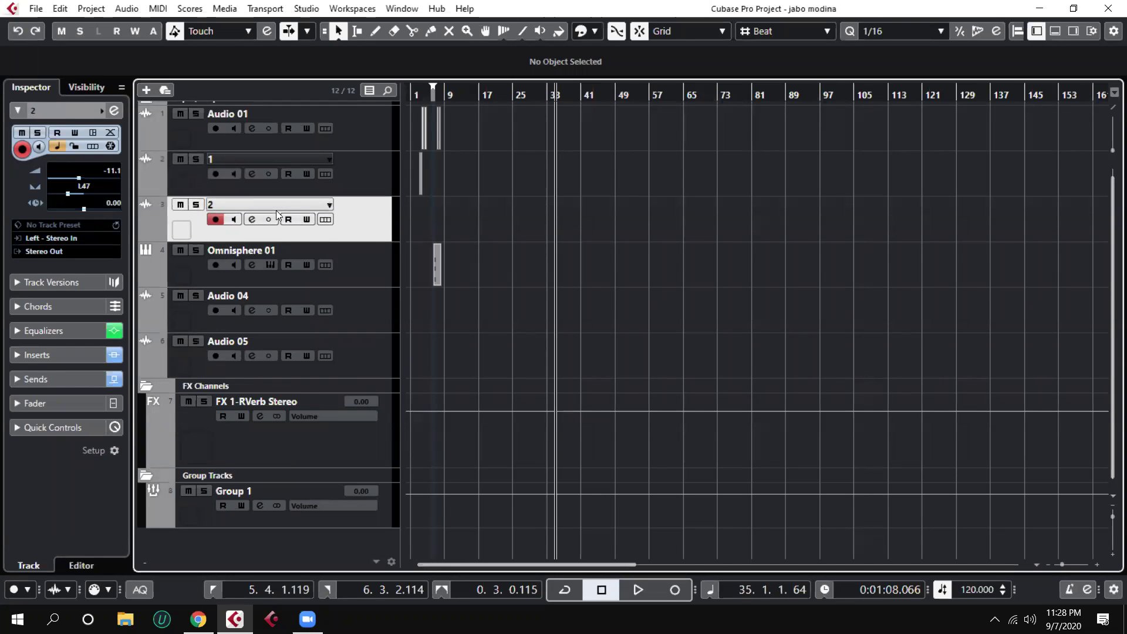
double_click(267, 250)
type("3")
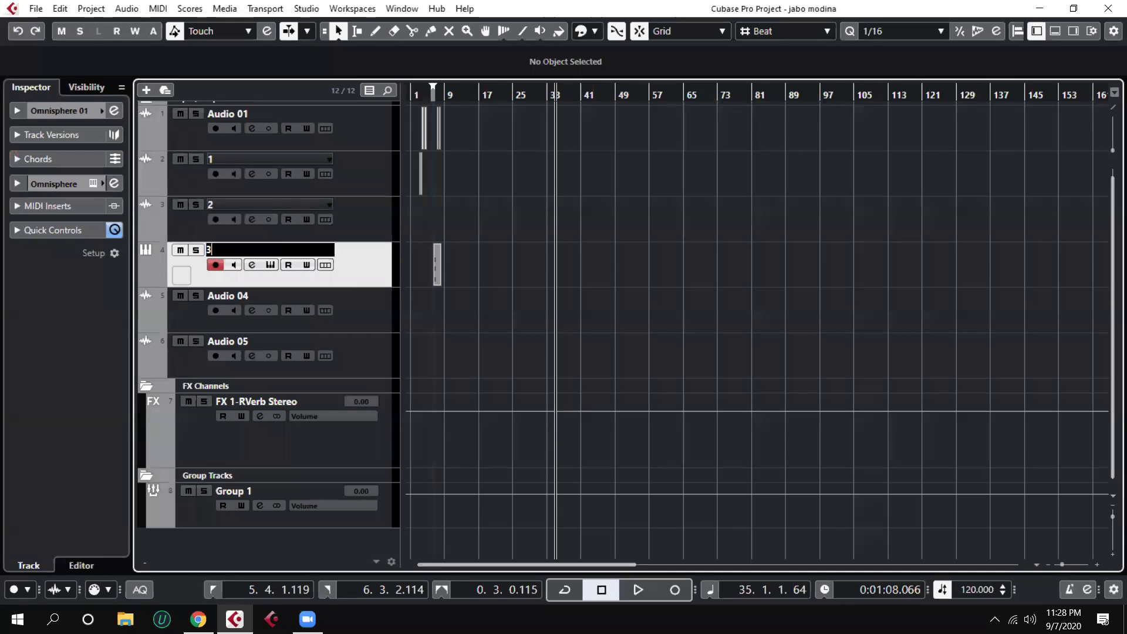
key("Return")
Select tracks 1 and 3 and the Group 1 track in turn, and expand track 3's basic track settings
left_click(364, 212)
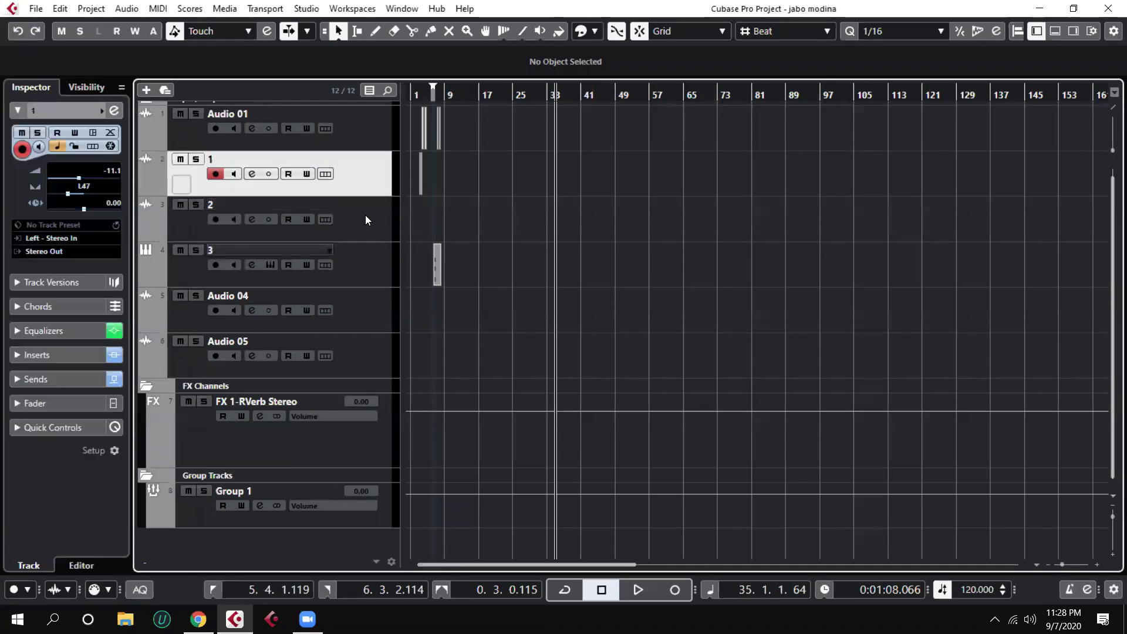
left_click(366, 266)
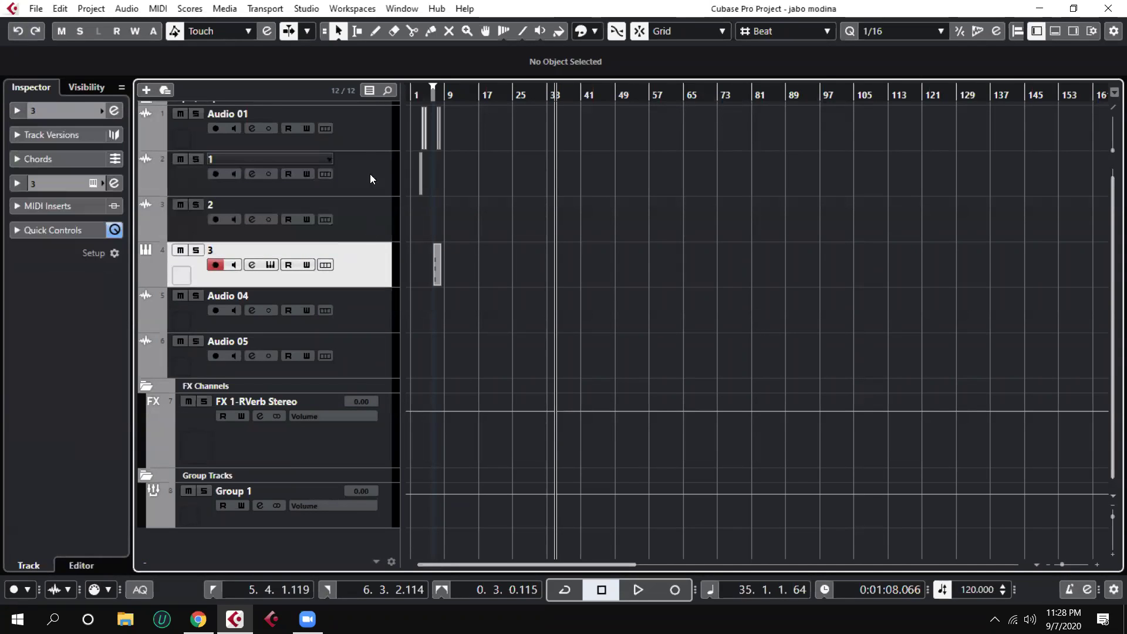
left_click(371, 520)
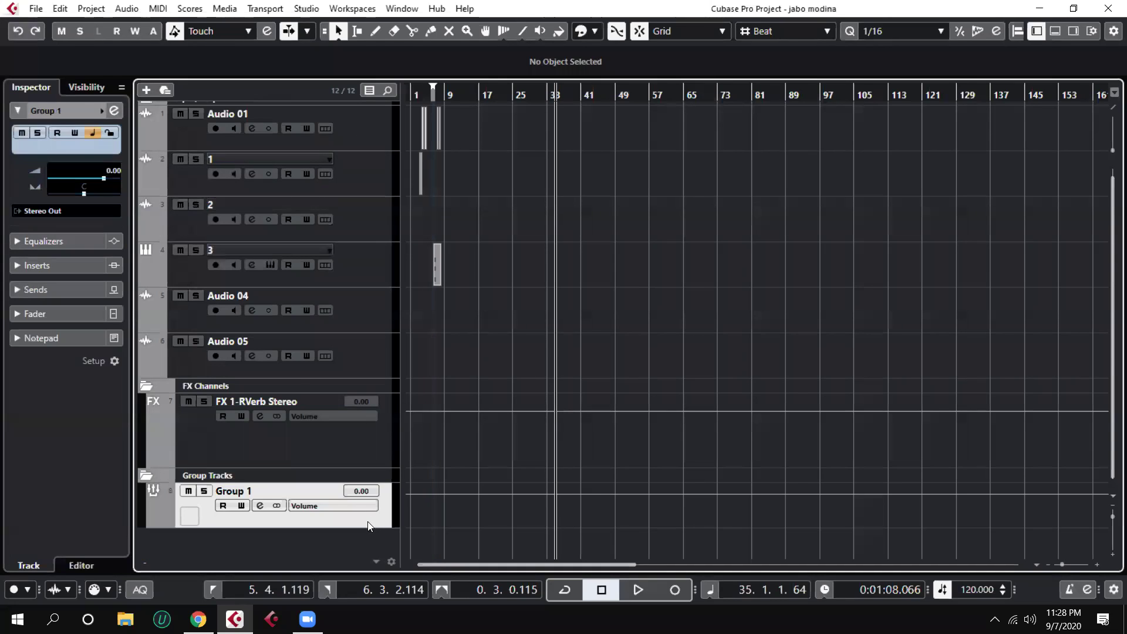
left_click(373, 168)
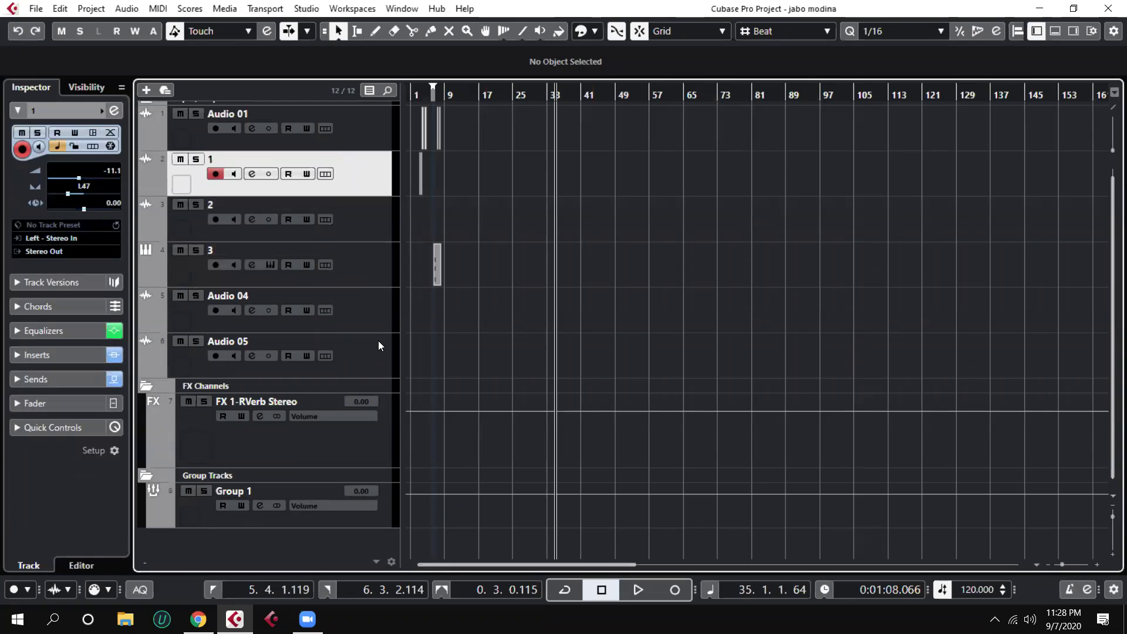
left_click(377, 272)
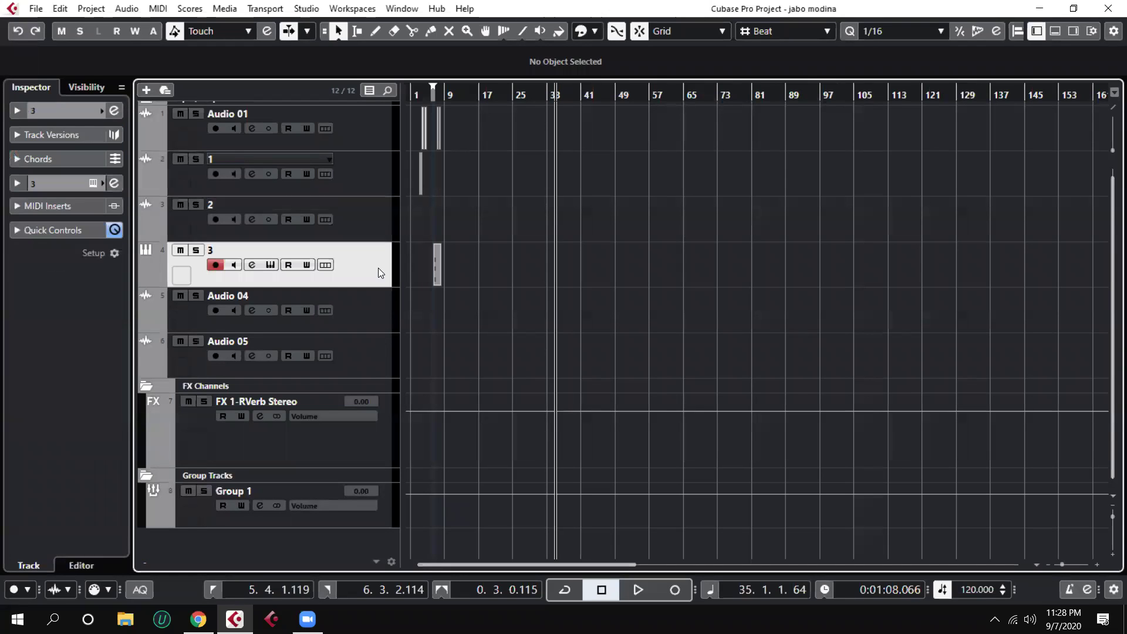
left_click(35, 110)
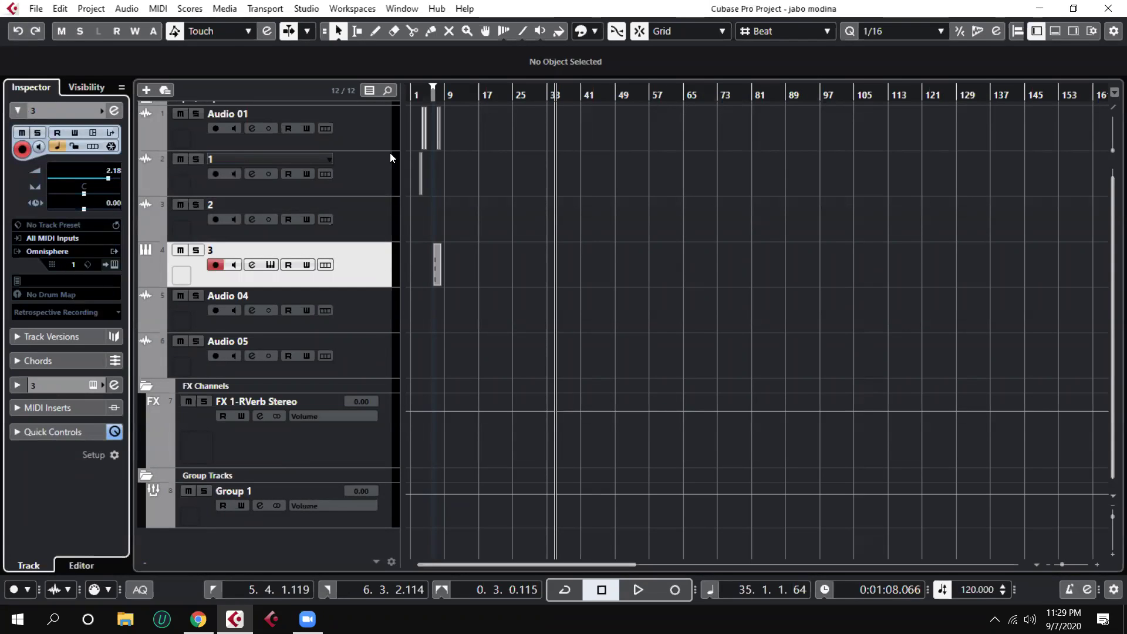
Examine track 1's channel settings, close them, and review its output routing choices without changing the output
left_click(363, 167)
left_click(115, 111)
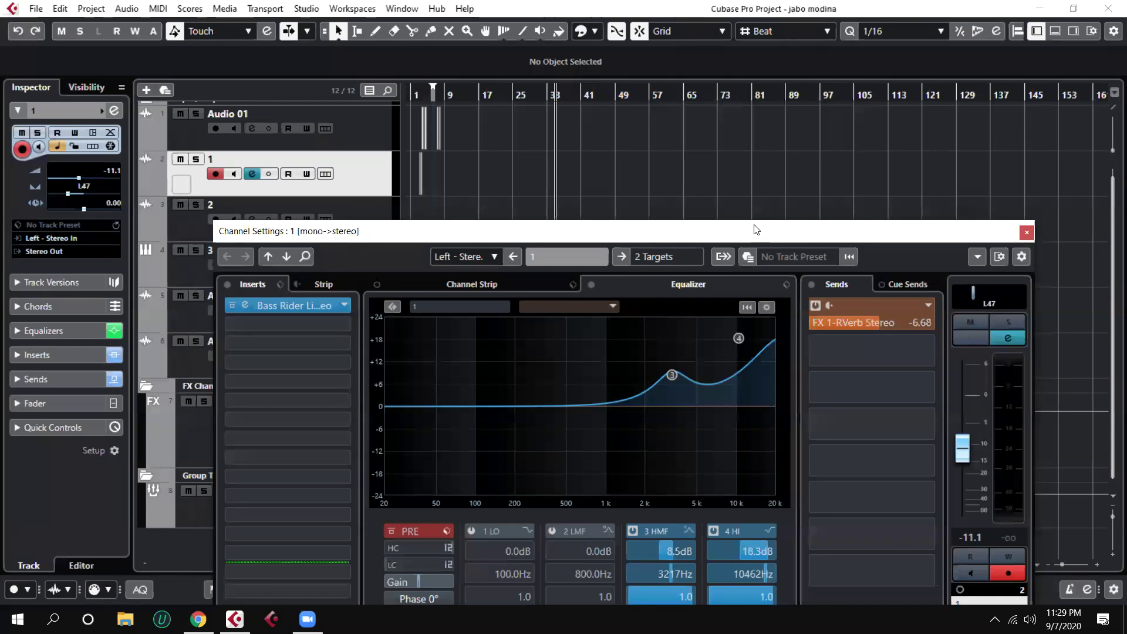
left_click_drag(756, 229, 703, 95)
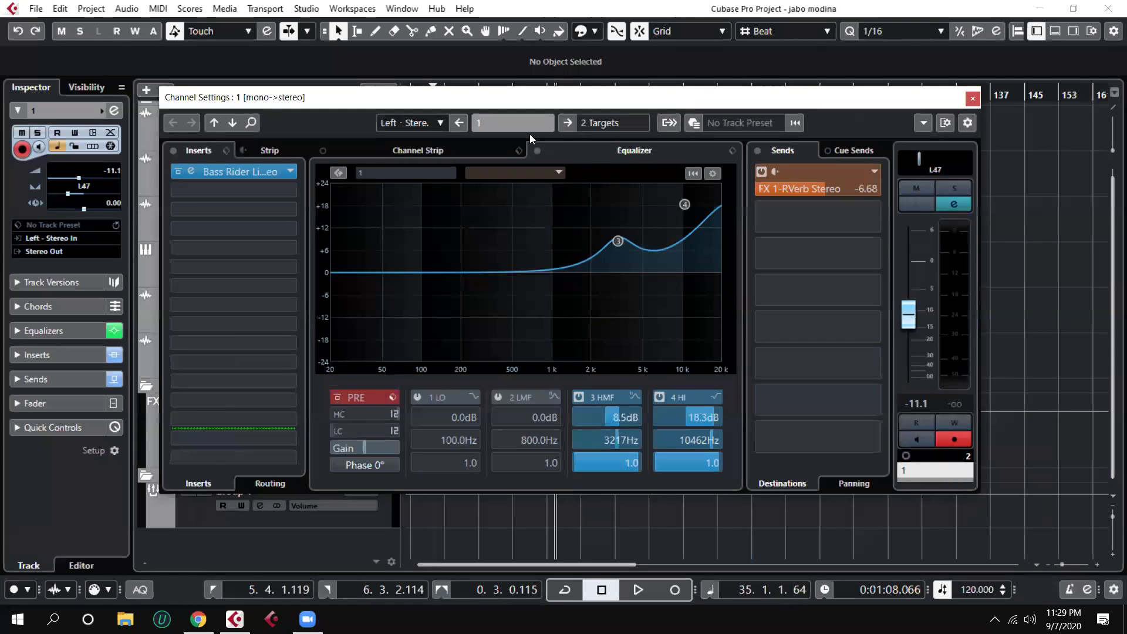
double_click(515, 128)
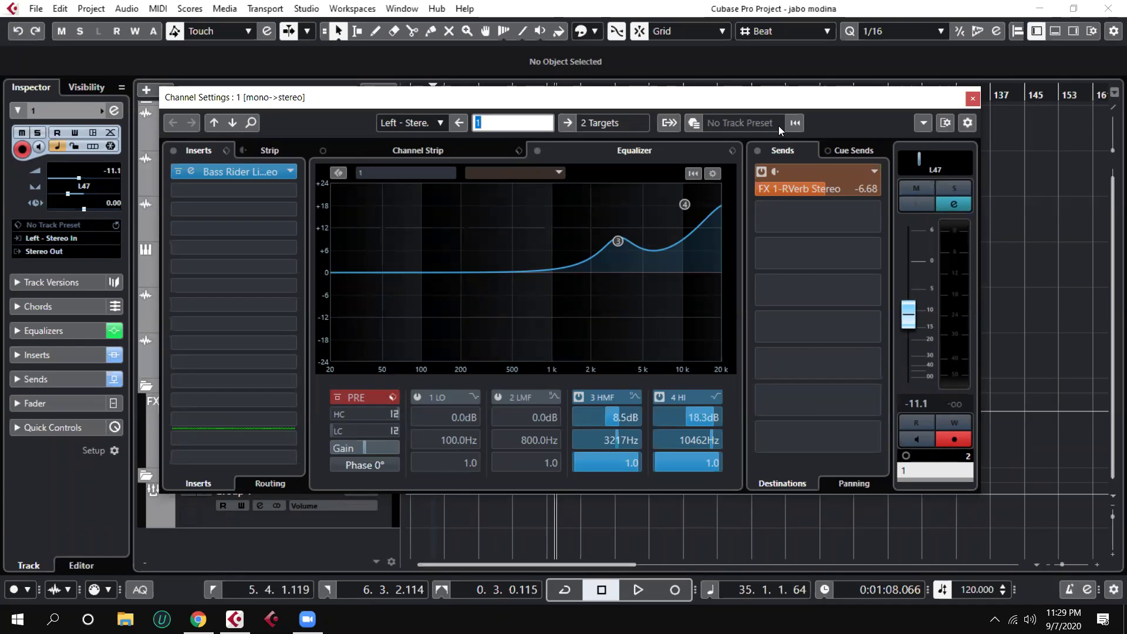
key("Return")
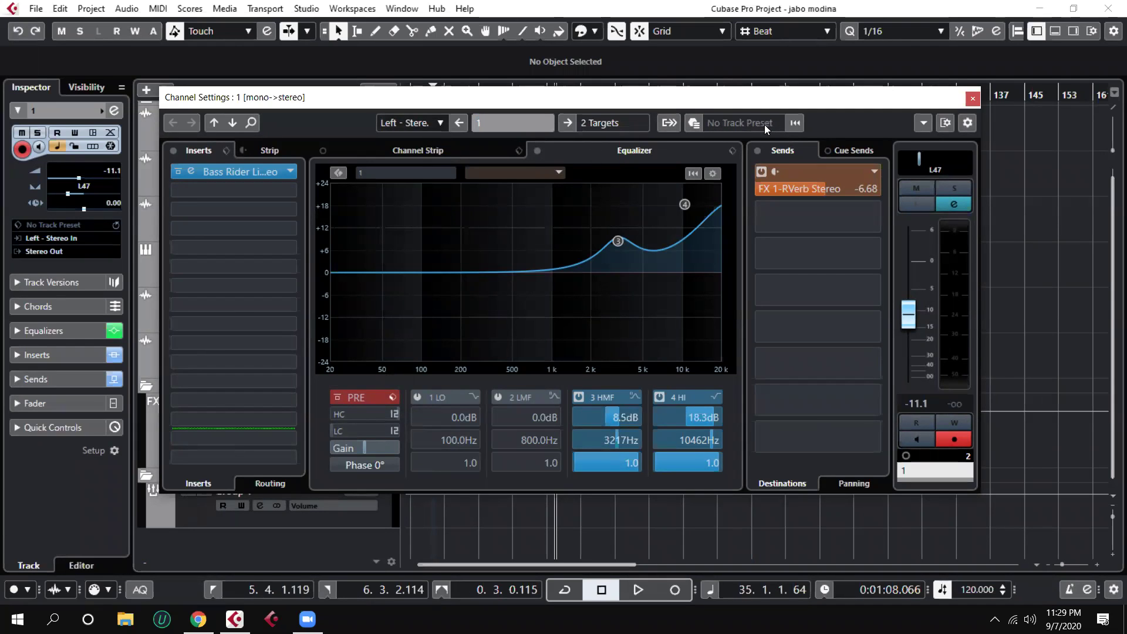
left_click(973, 99)
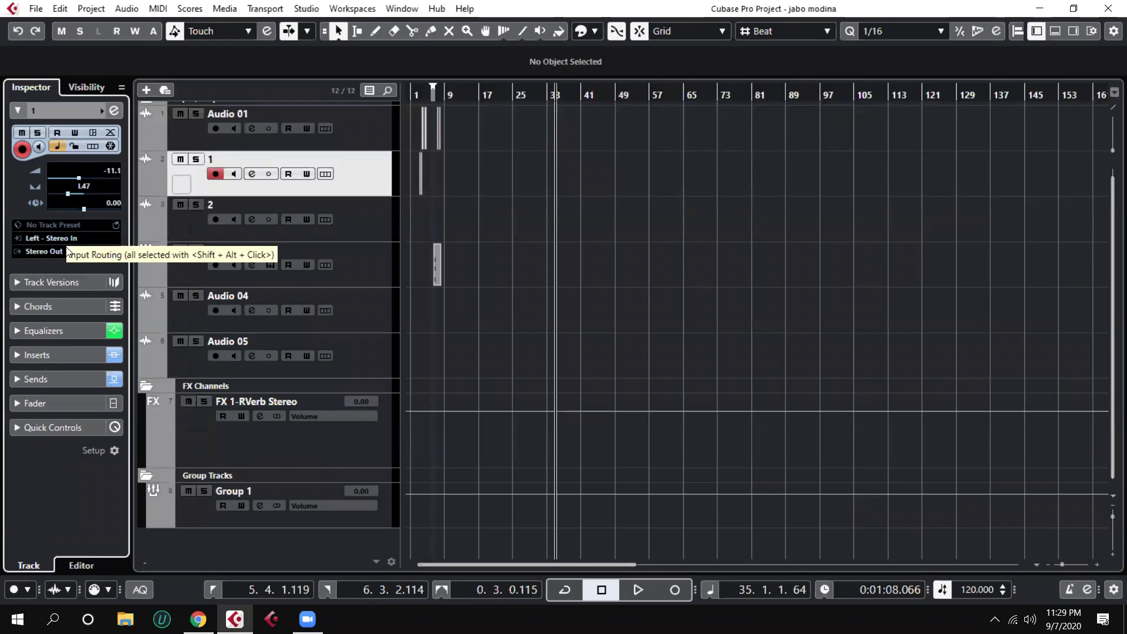
left_click(44, 252)
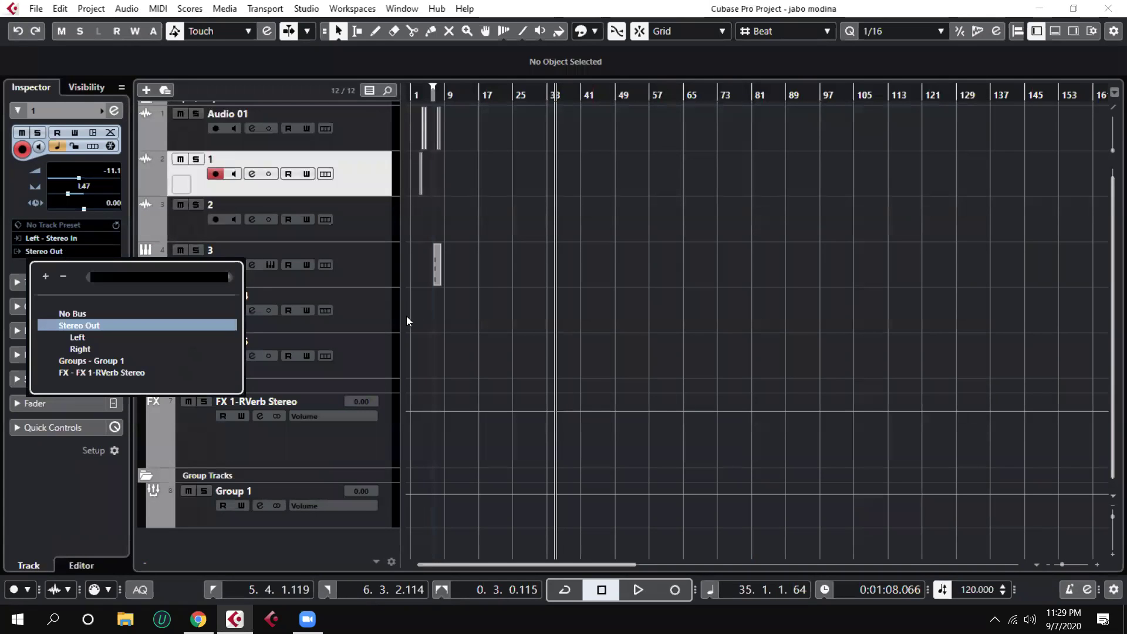
left_click(582, 288)
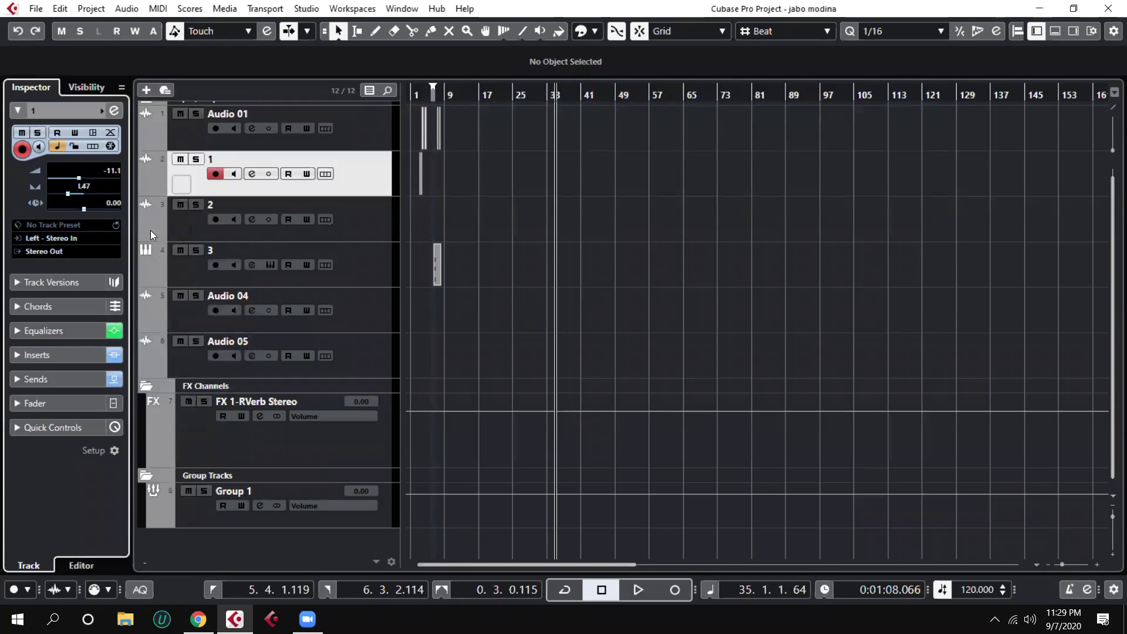
Route track 1's output to Group 1 in its channel settings, and check the routing from the track's output list
left_click(114, 111)
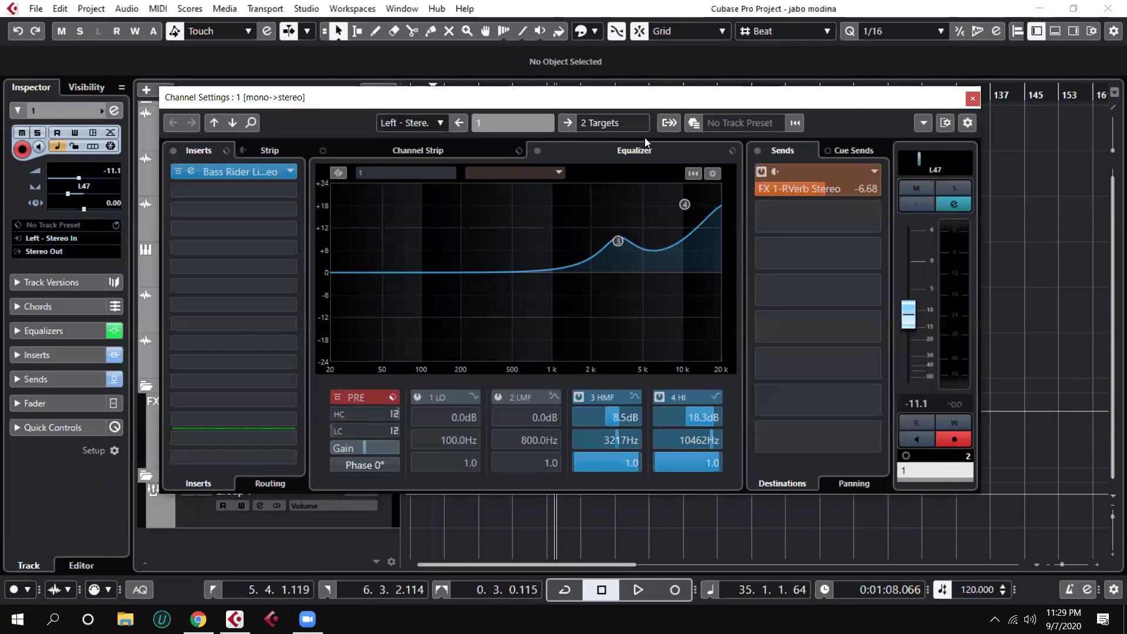
left_click(620, 125)
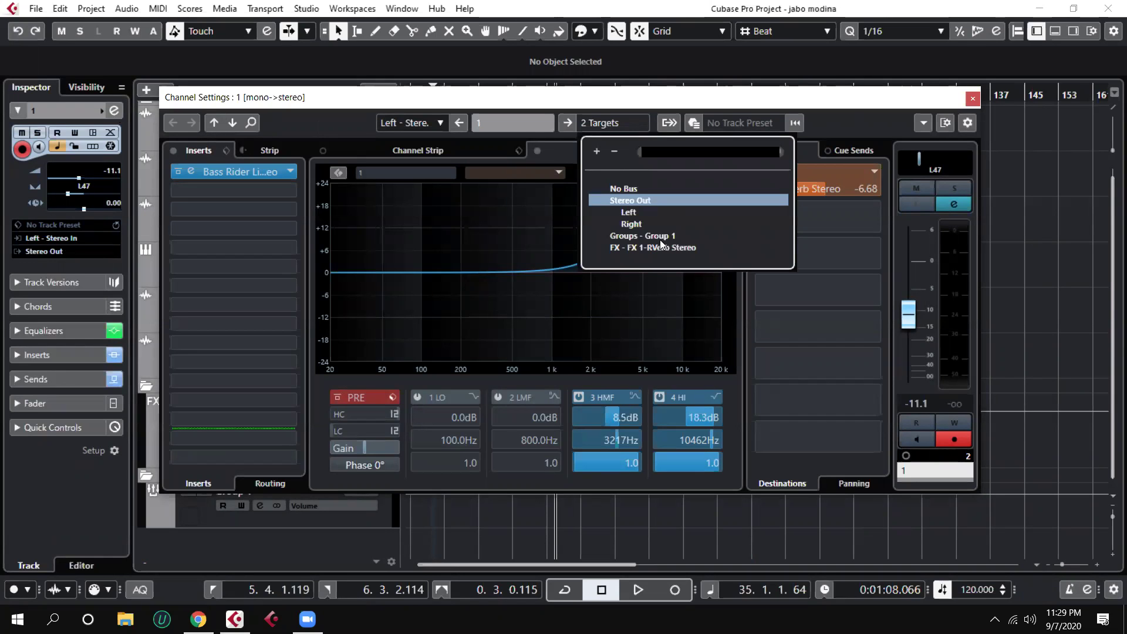
left_click(584, 130)
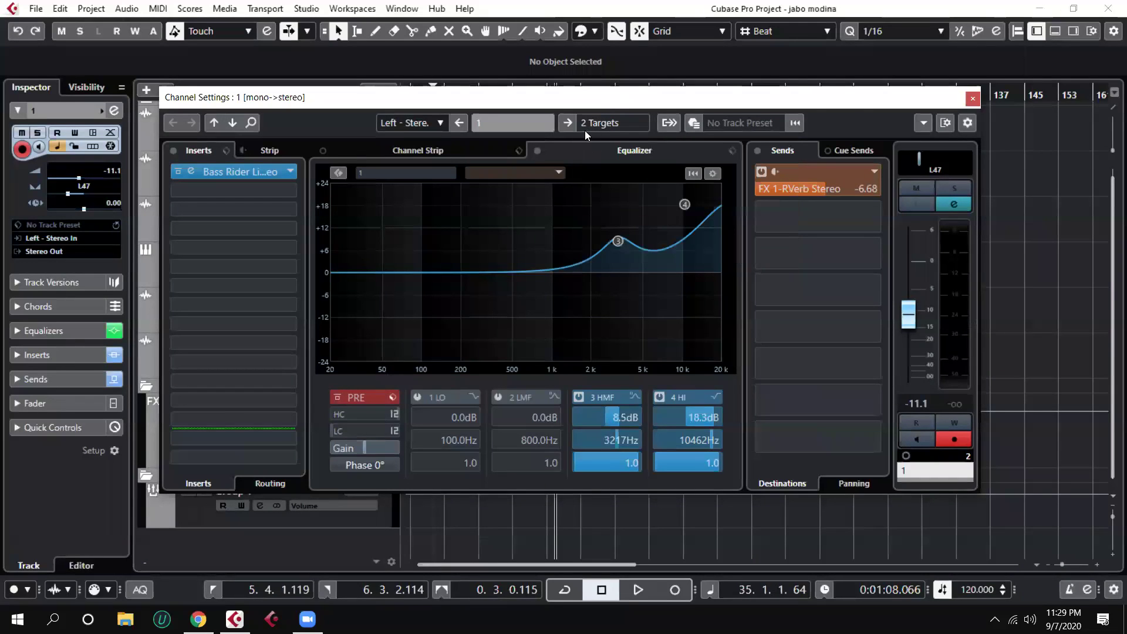
left_click(616, 126)
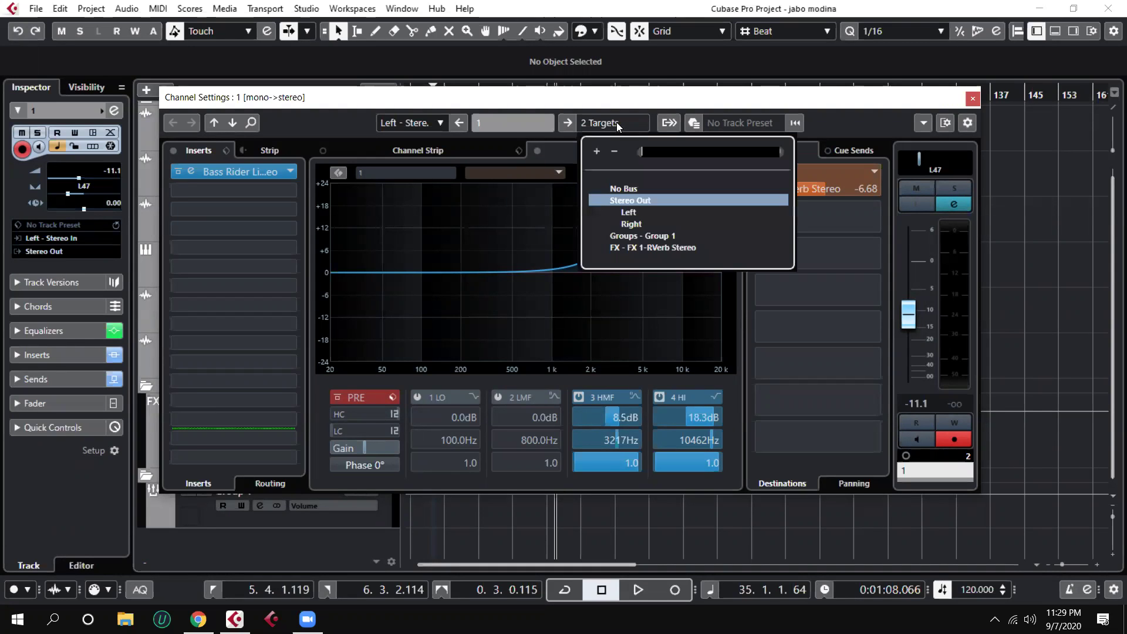
left_click(644, 236)
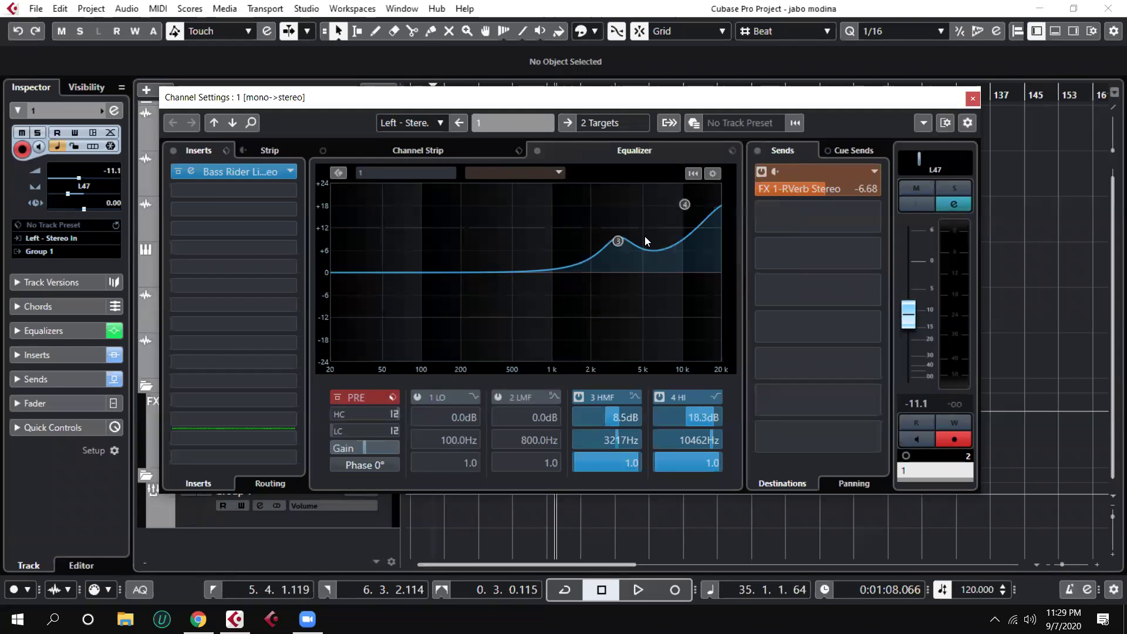
left_click(617, 121)
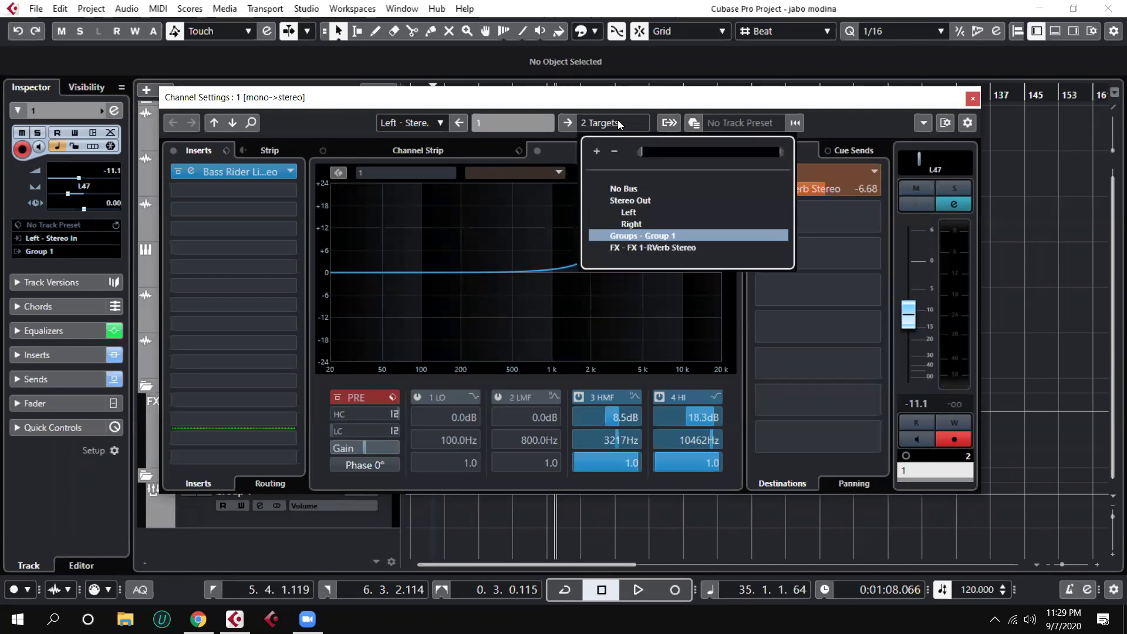
left_click(649, 245)
left_click(974, 99)
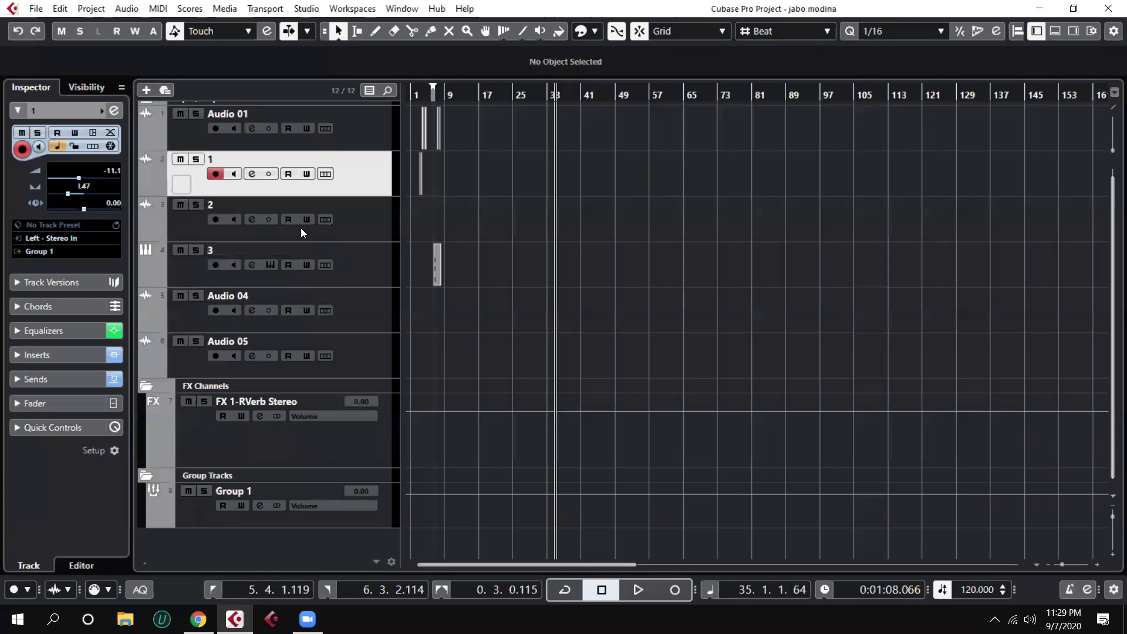
left_click(47, 251)
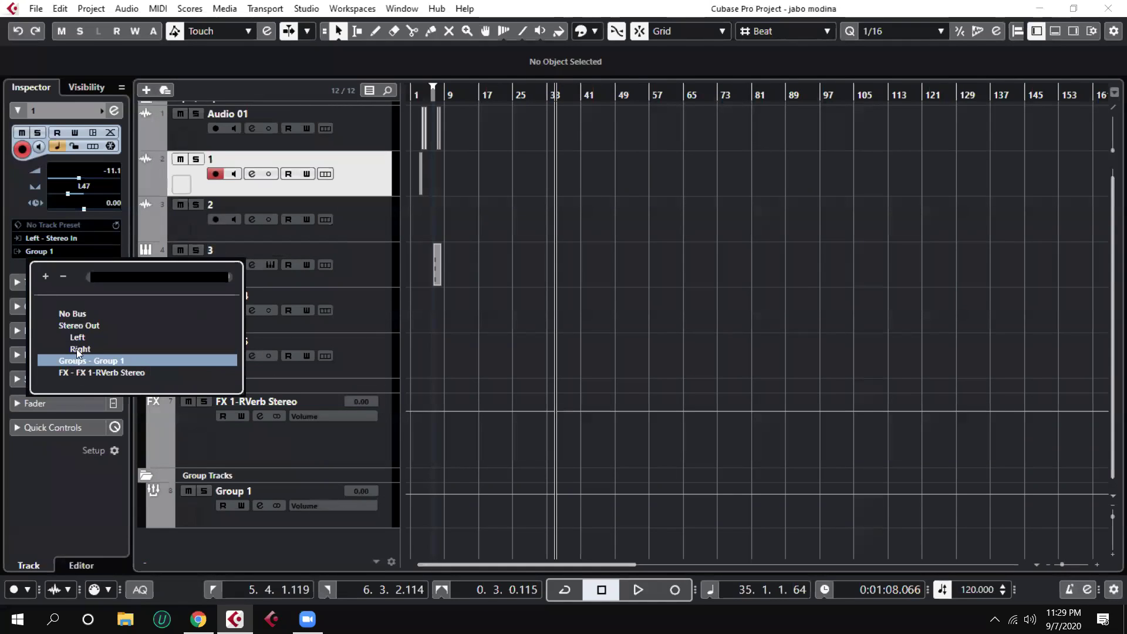
left_click(365, 222)
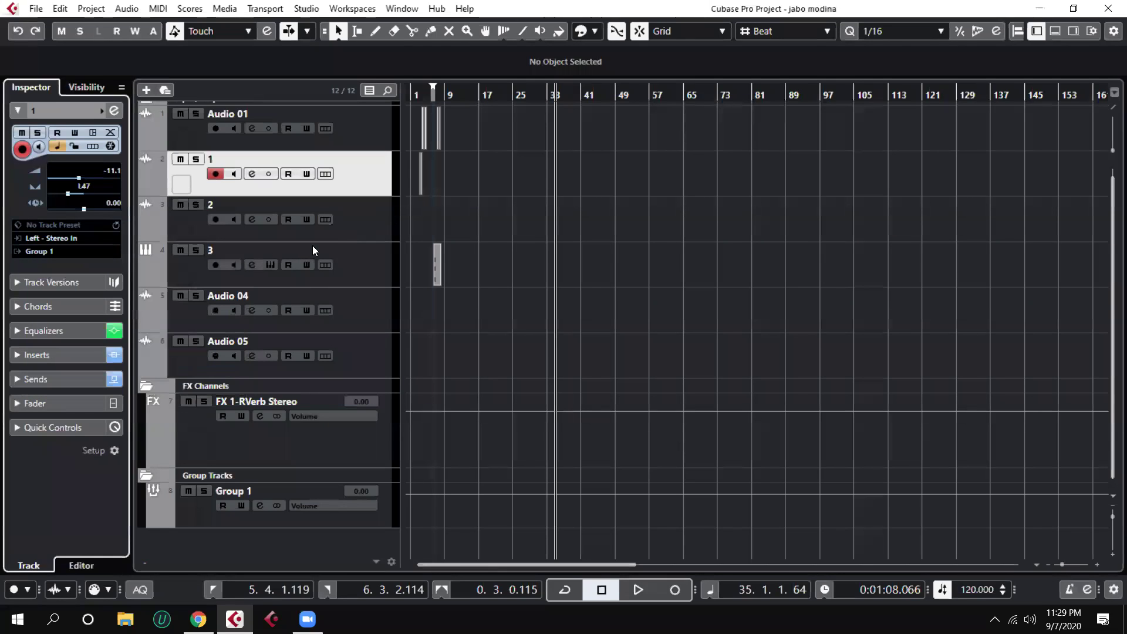
Route track 2's output to Group 1 in its channel settings and close them
left_click(359, 232)
left_click(54, 253)
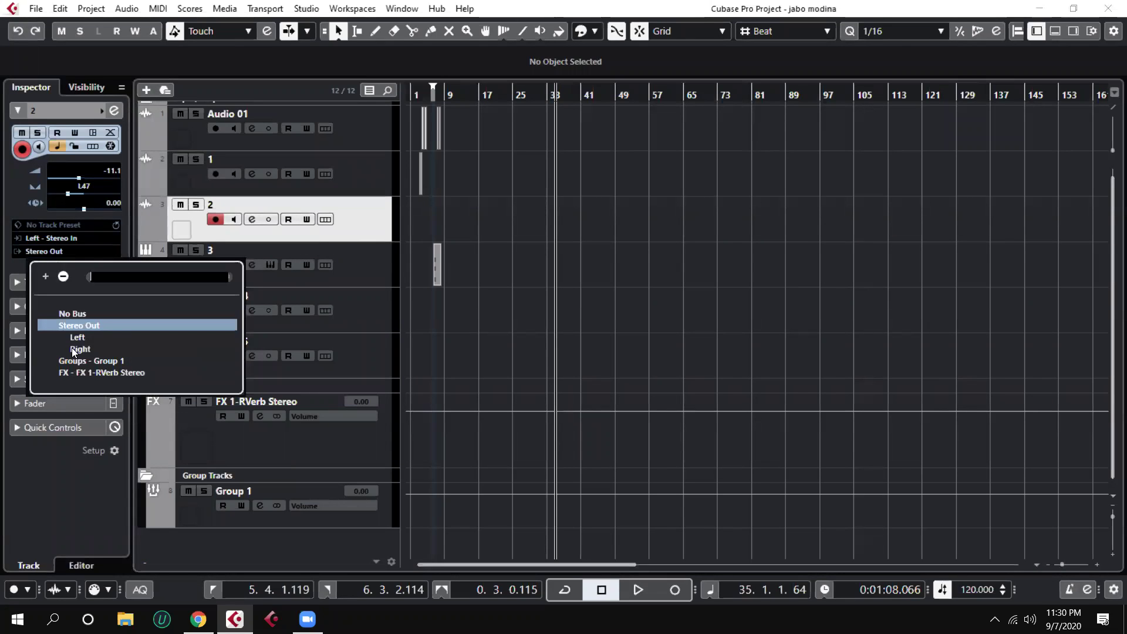
left_click(505, 262)
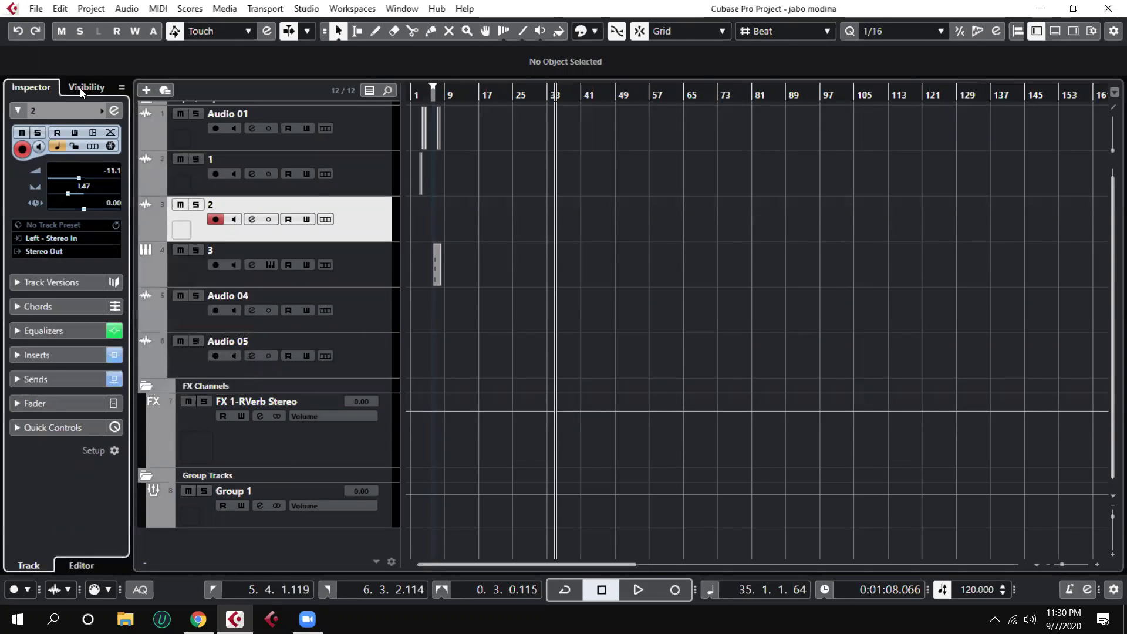
left_click(116, 111)
left_click(599, 127)
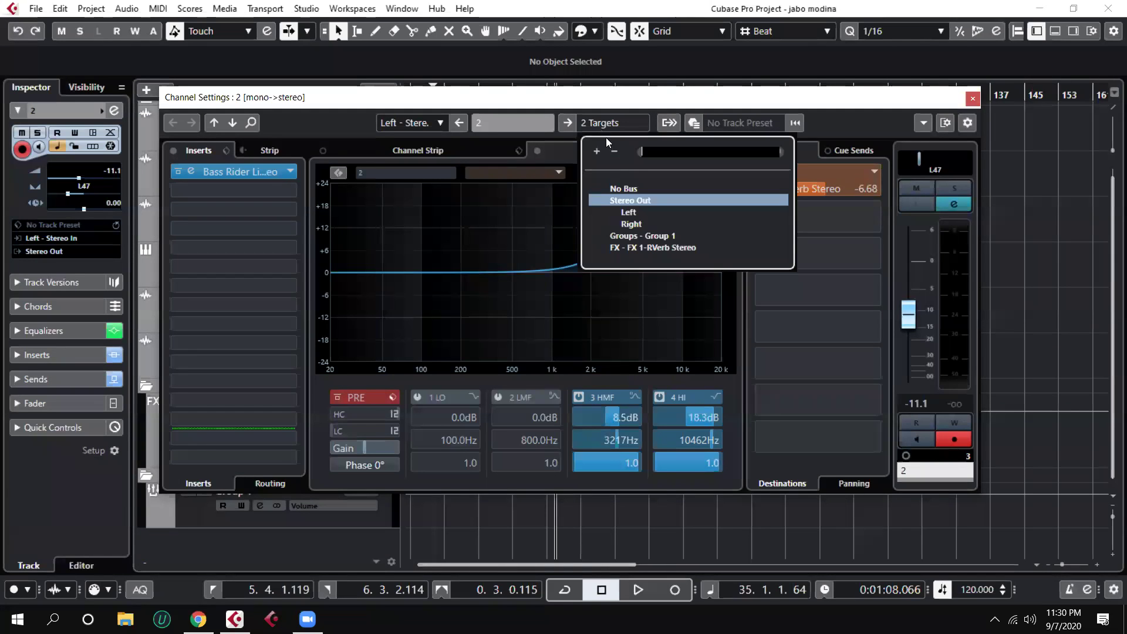
left_click(649, 236)
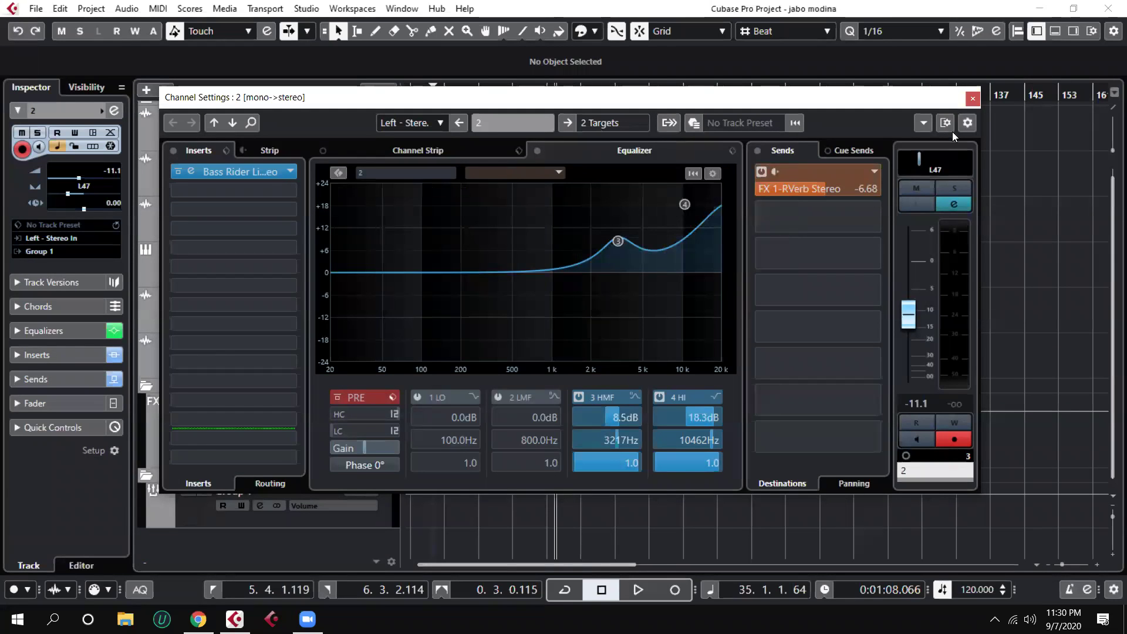
left_click(973, 98)
Route track 3's output to Group 1 in its channel settings and close them
left_click(367, 267)
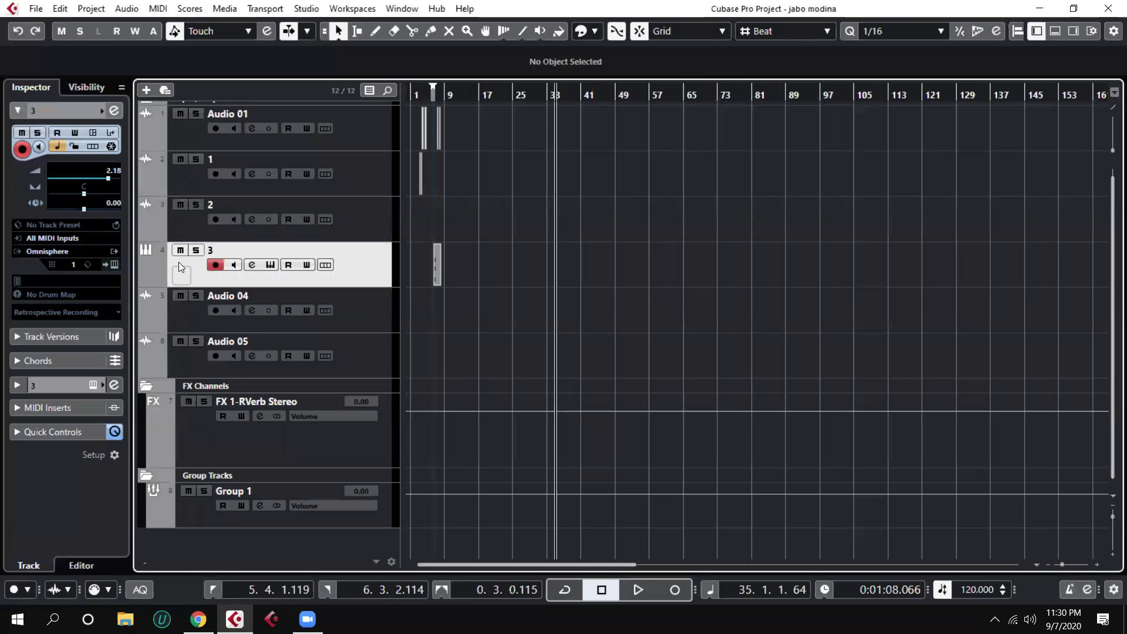
left_click(114, 111)
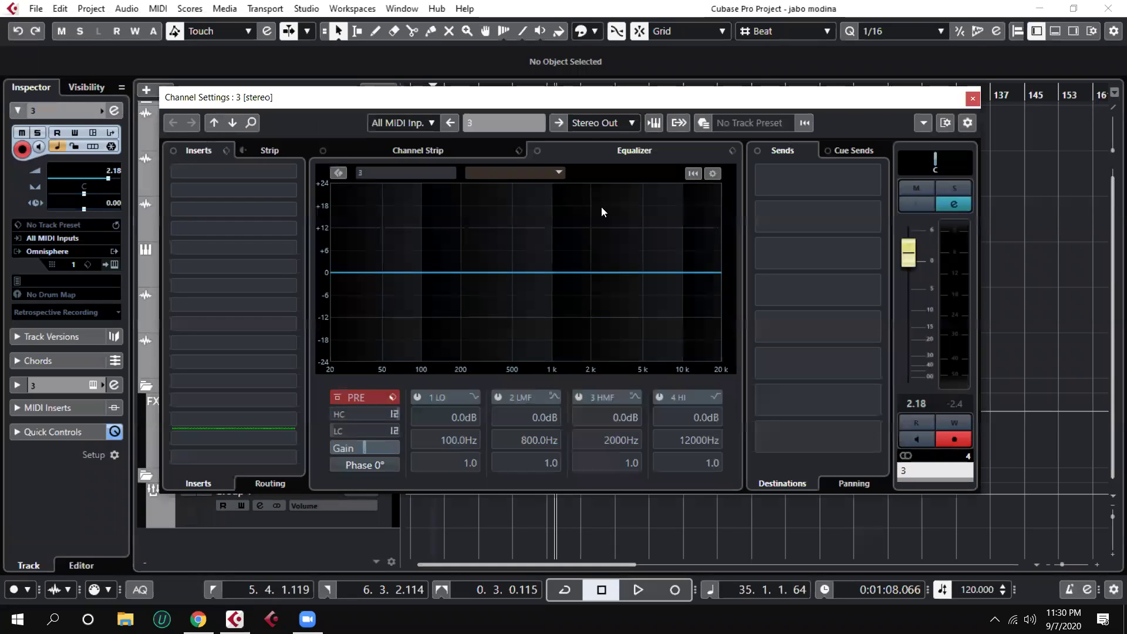
left_click(613, 124)
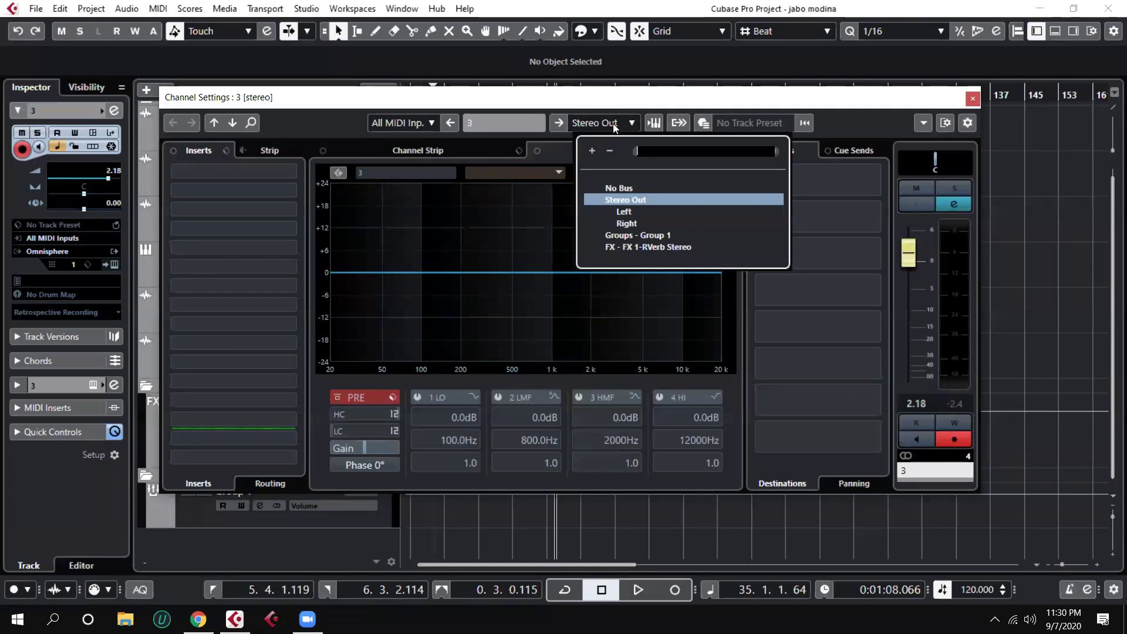
left_click(632, 237)
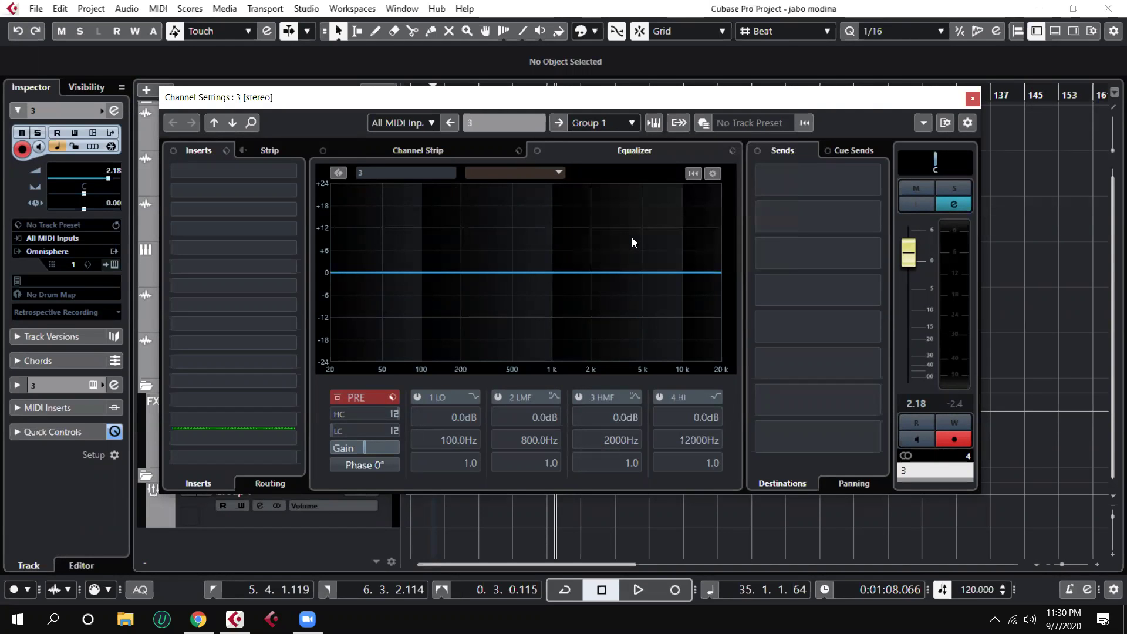
left_click(973, 98)
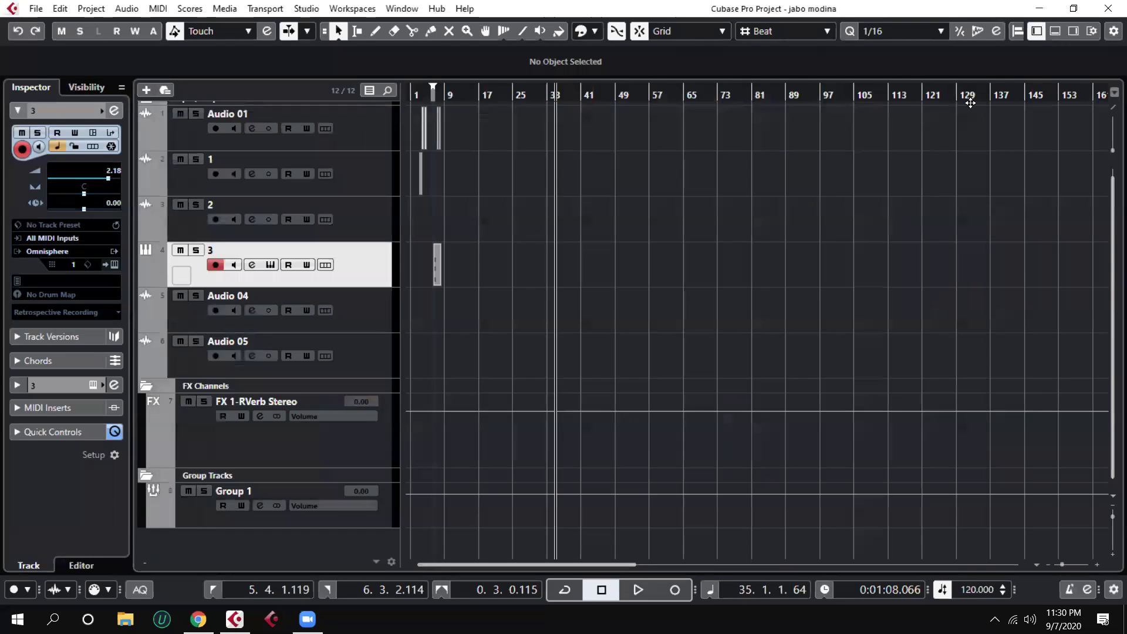
Toggle solo and mute on the Group 1 track to test their effect on the routed tracks, leaving both off
left_click(203, 491)
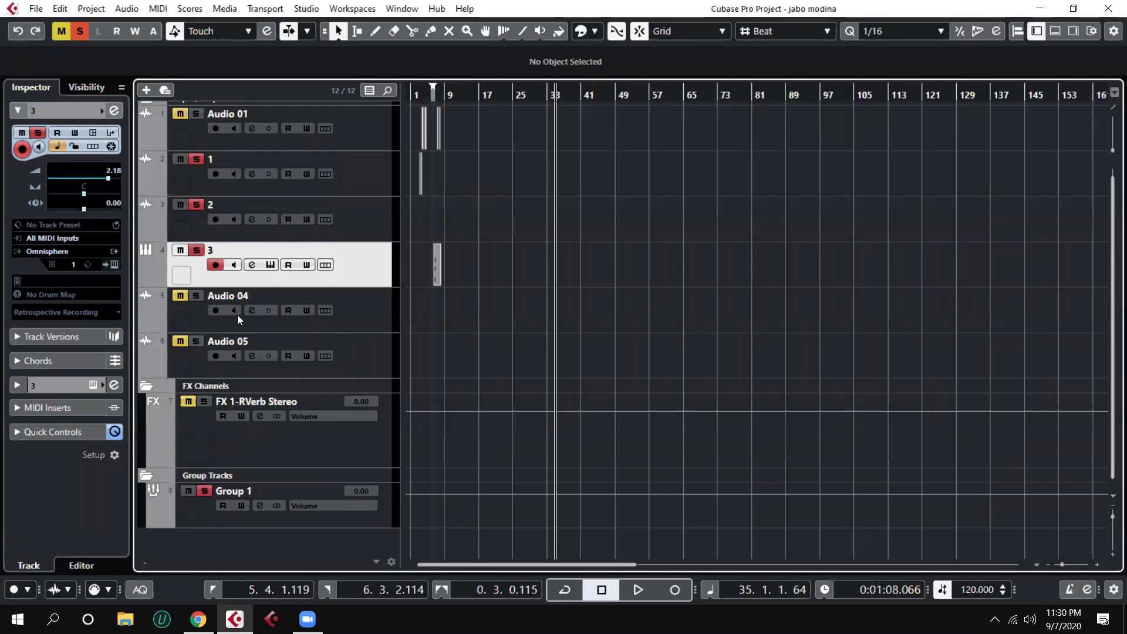
left_click(203, 492)
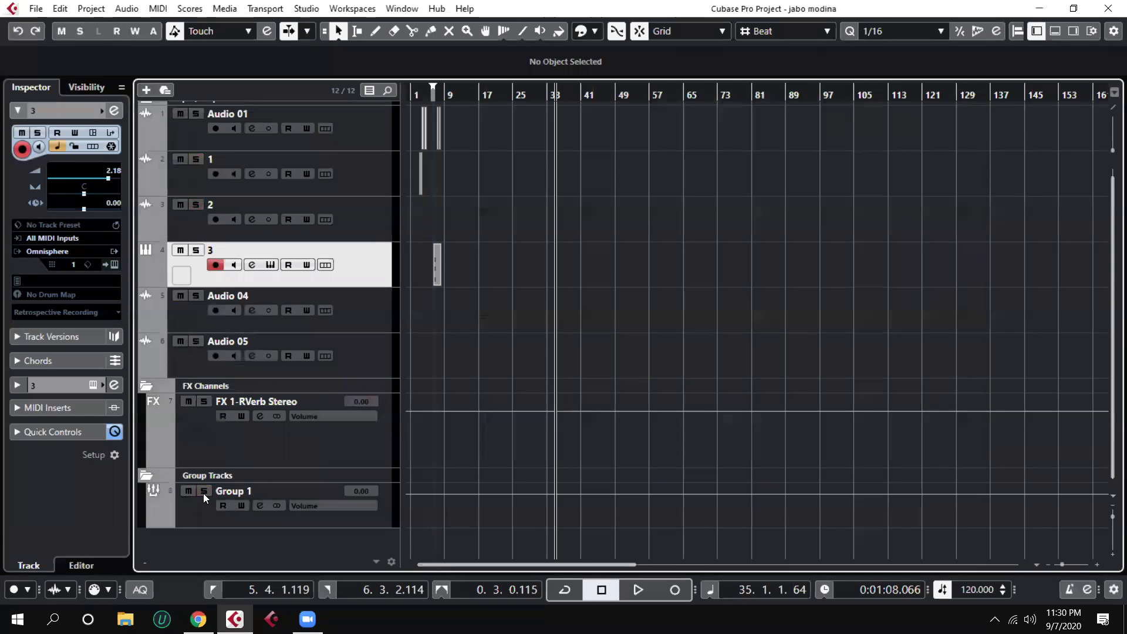
left_click(188, 491)
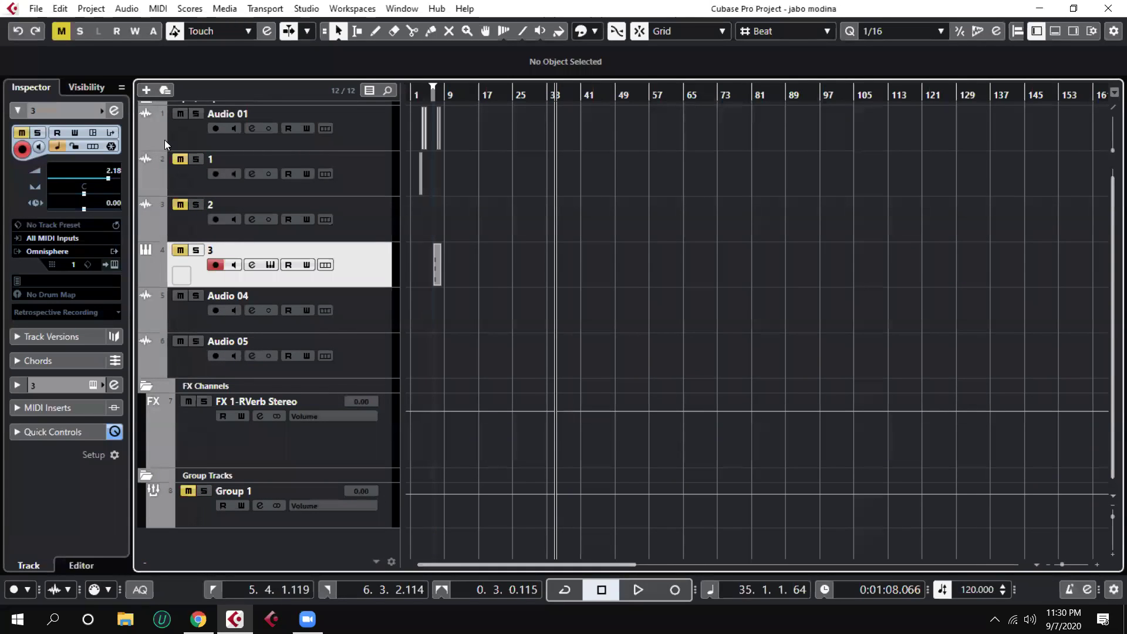
left_click(184, 493)
left_click(188, 491)
left_click(185, 491)
left_click(203, 492)
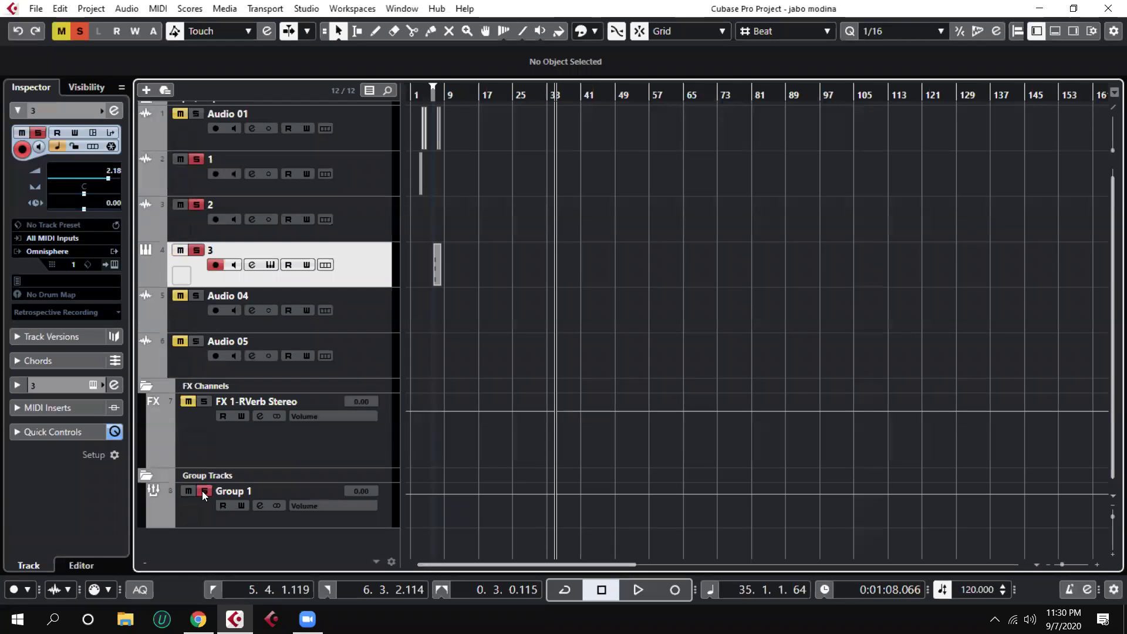
left_click(204, 493)
left_click(191, 491)
left_click(195, 489)
Add the AudioTrack Stereo plug-in to the first insert slot of the Group 1 channel
left_click(183, 500)
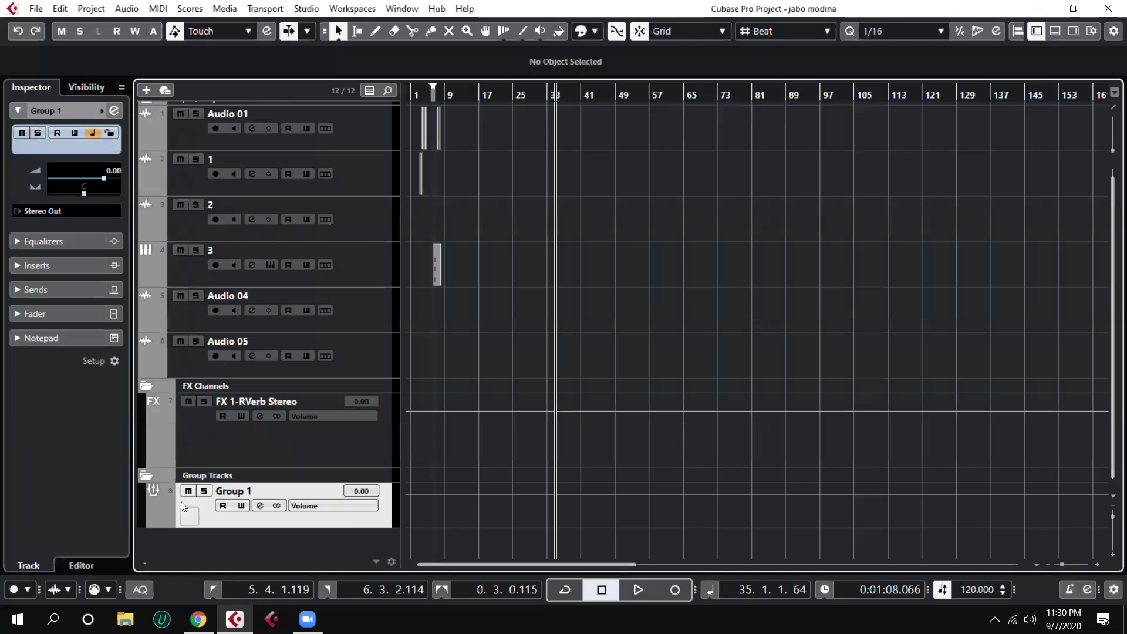
left_click(115, 111)
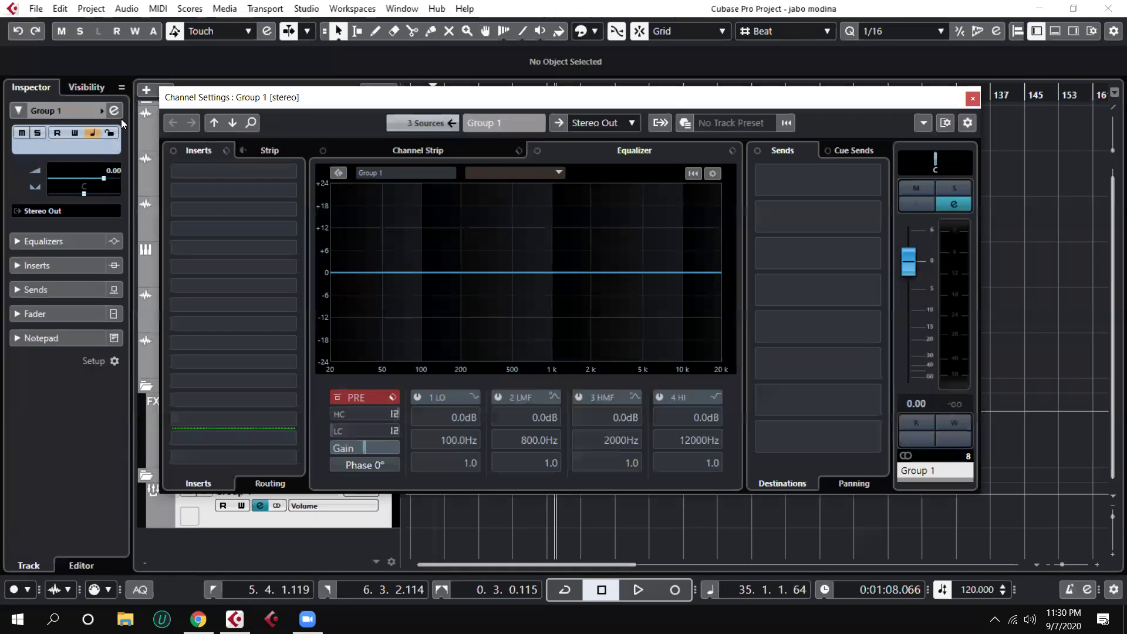
left_click(279, 171)
mouse_move(206, 249)
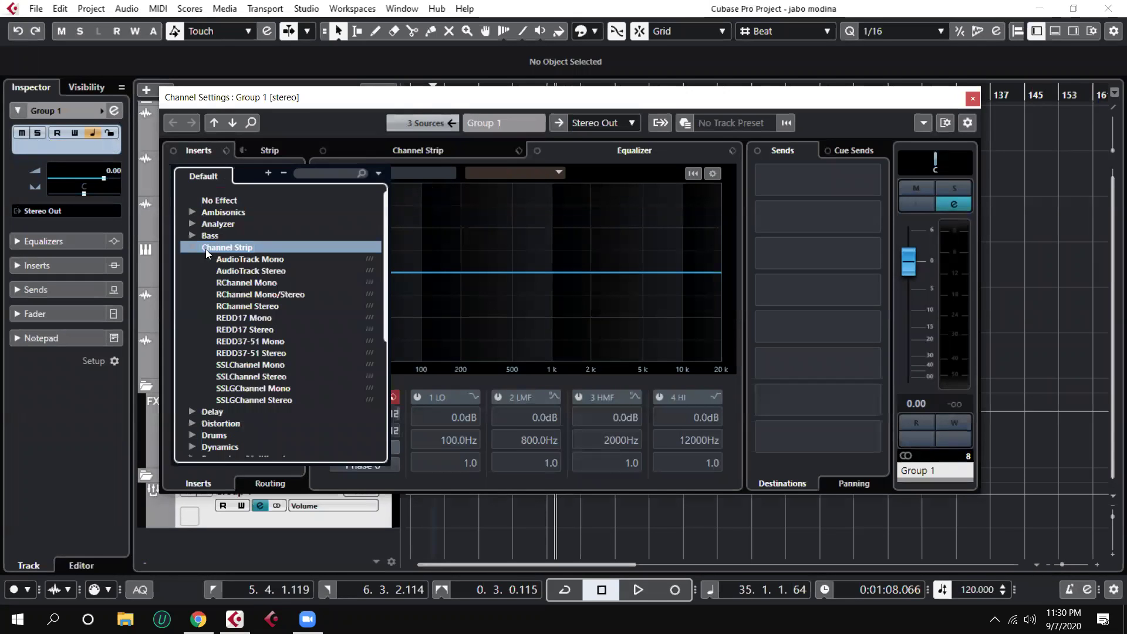
left_click(258, 271)
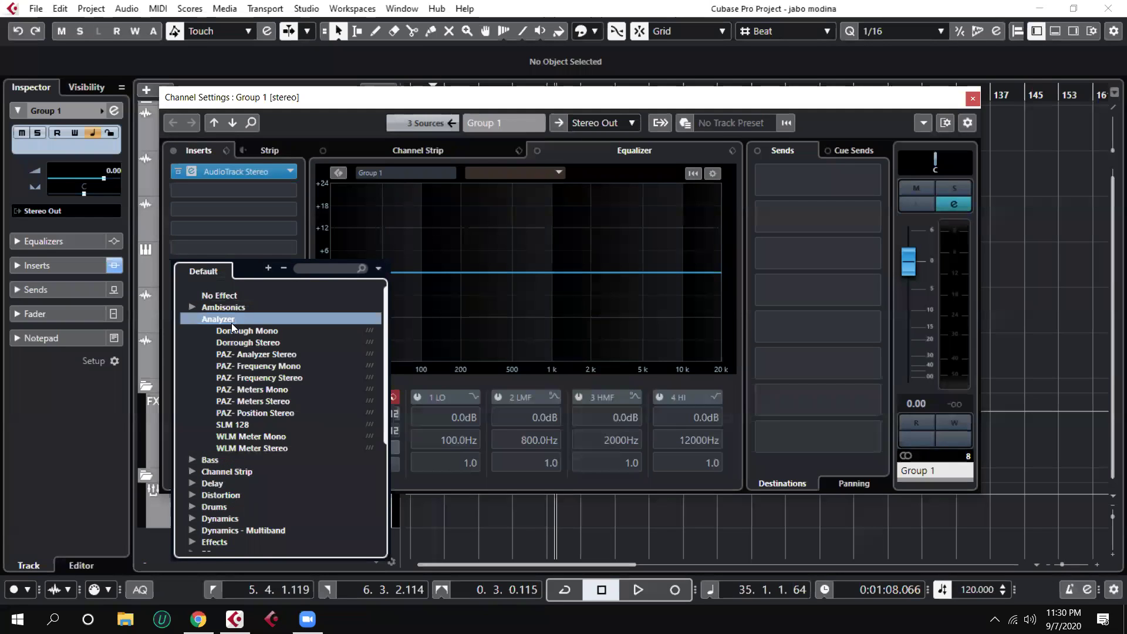
Add an active send from Group 1 to FX 1-RVerb Stereo at about -2.84, and close the channel settings and plug-in windows
left_click(786, 175)
left_click(803, 179)
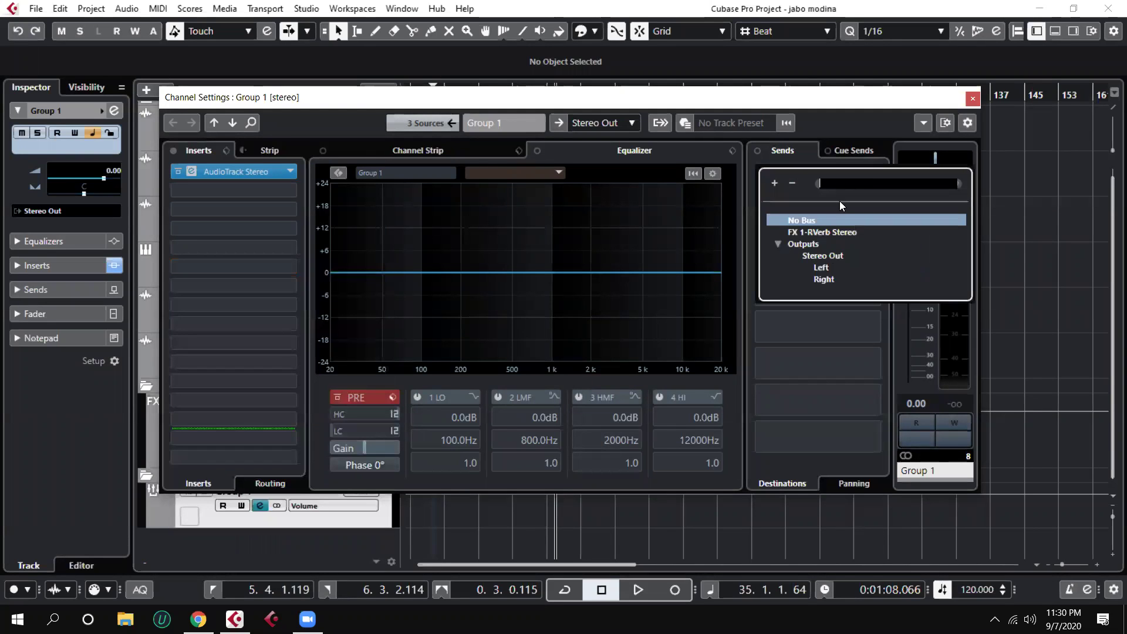
left_click(819, 223)
left_click(759, 173)
left_click_drag(769, 194, 835, 193)
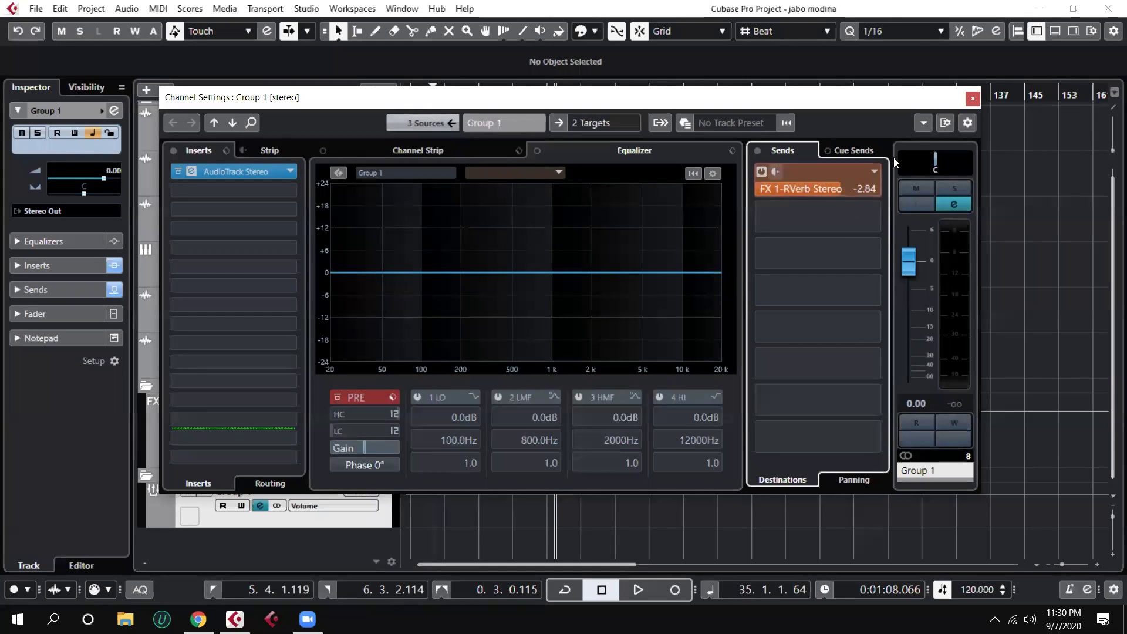
left_click(973, 98)
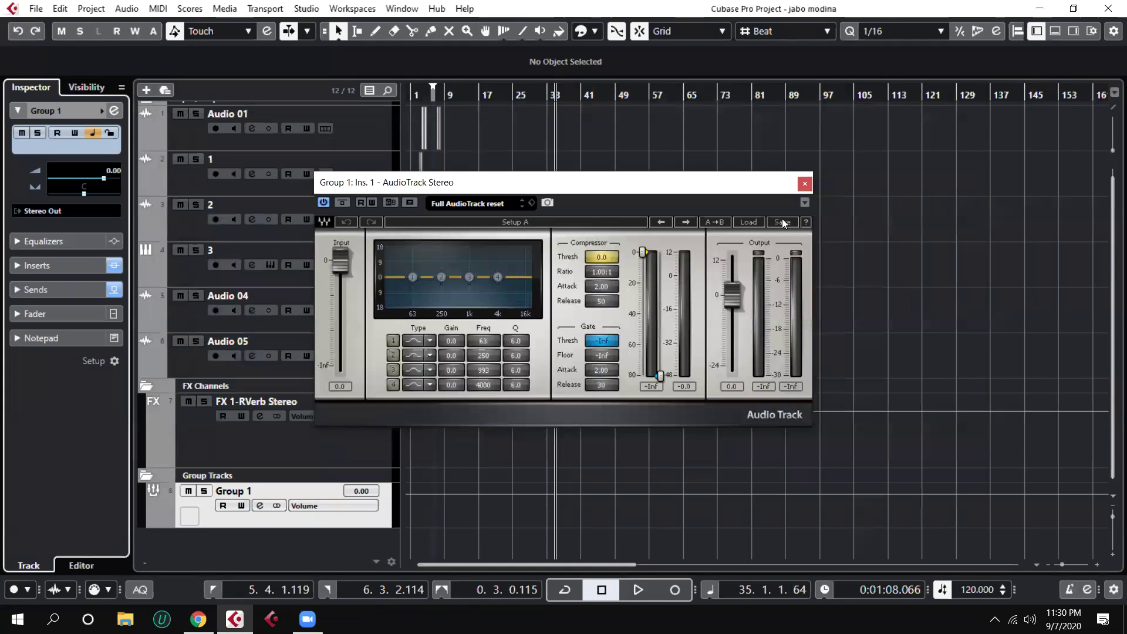
left_click(805, 184)
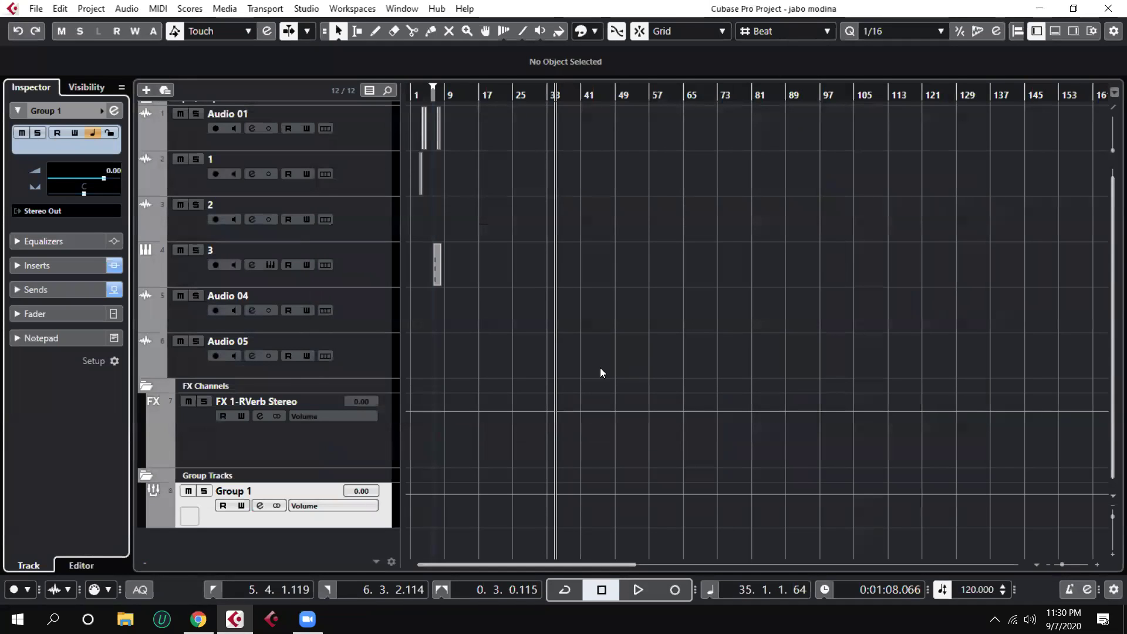
Switch to Chrome to review the end of the course topic list in the Facebook post, and return to Cubase
mouse_move(198, 620)
left_click(217, 559)
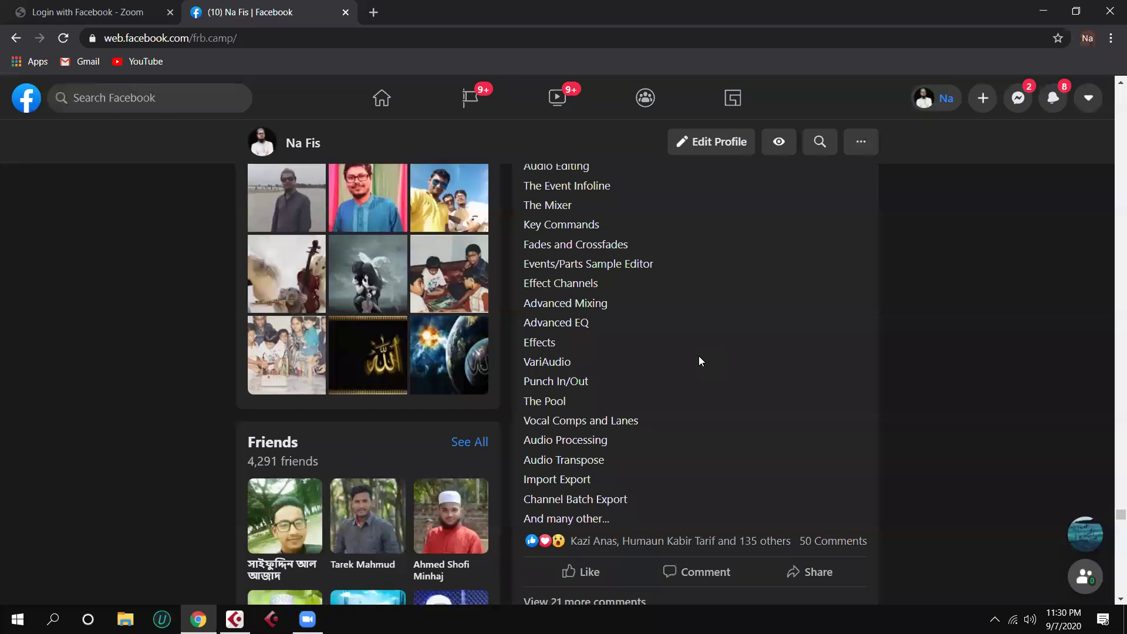
scroll(698, 355, "down", 3)
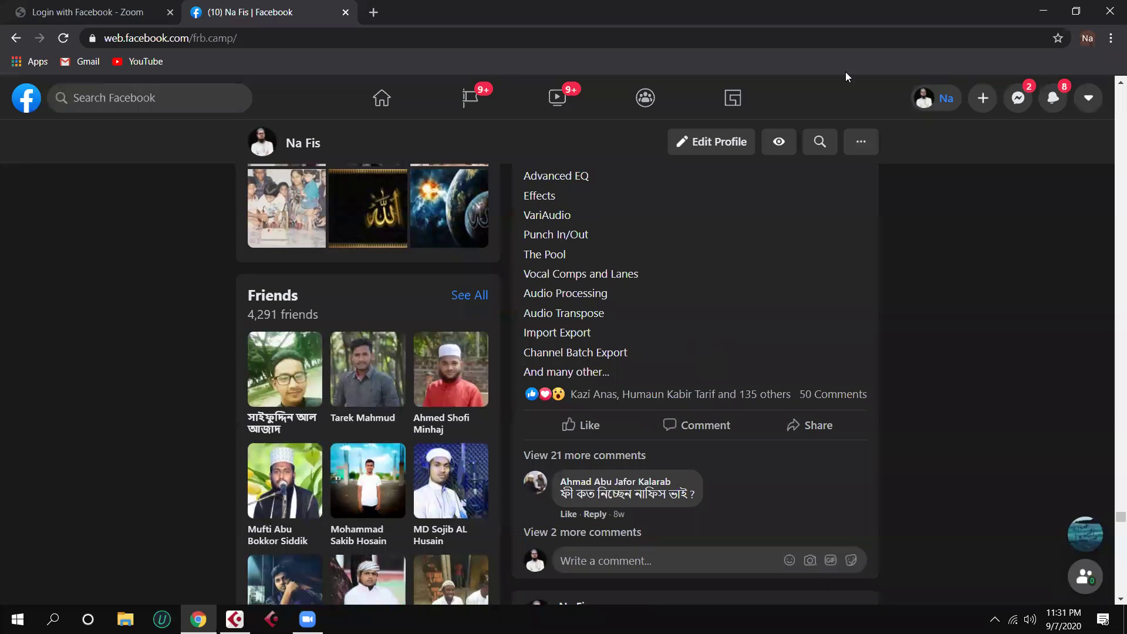
left_click(1043, 12)
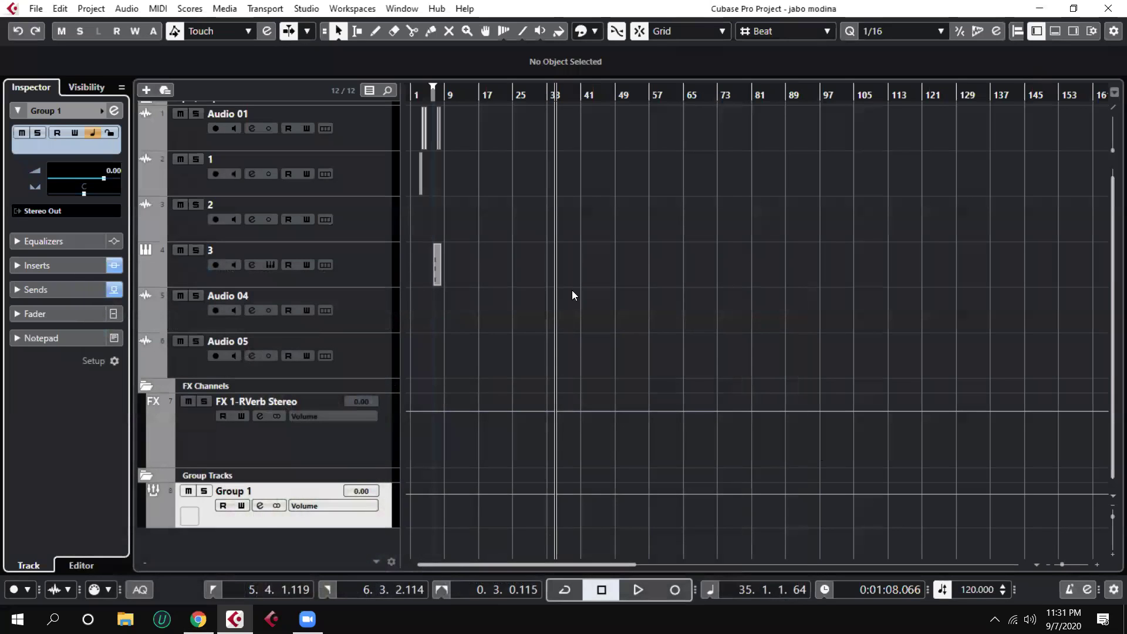
Choose the MA MP 2 file on the Desktop for audio import and start its preview playback
left_click(35, 8)
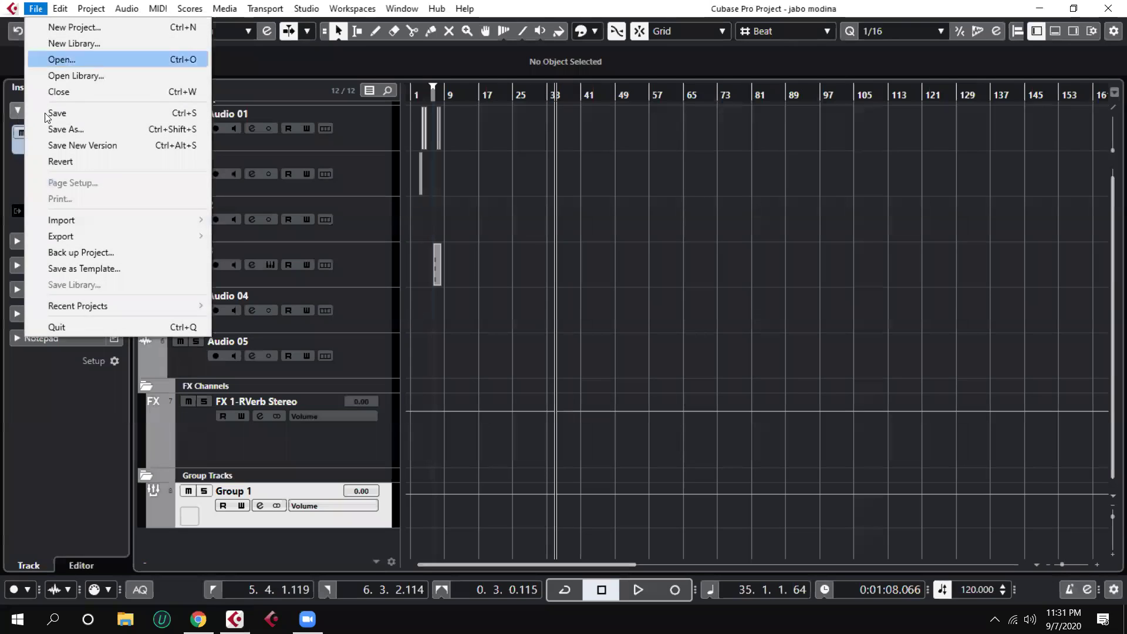
mouse_move(72, 217)
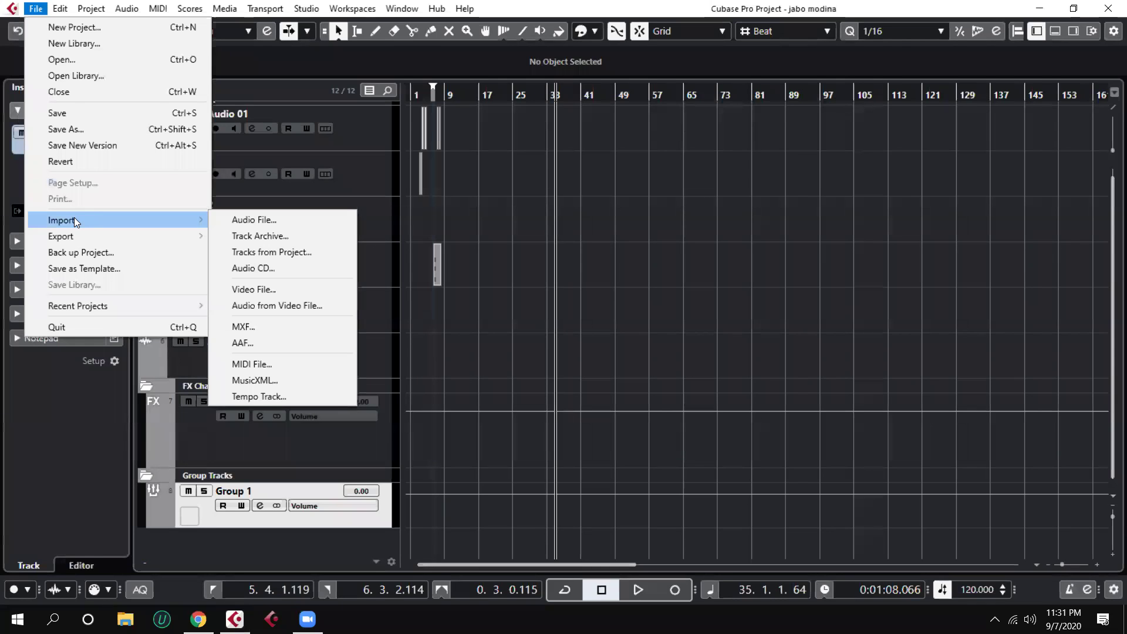
left_click(285, 224)
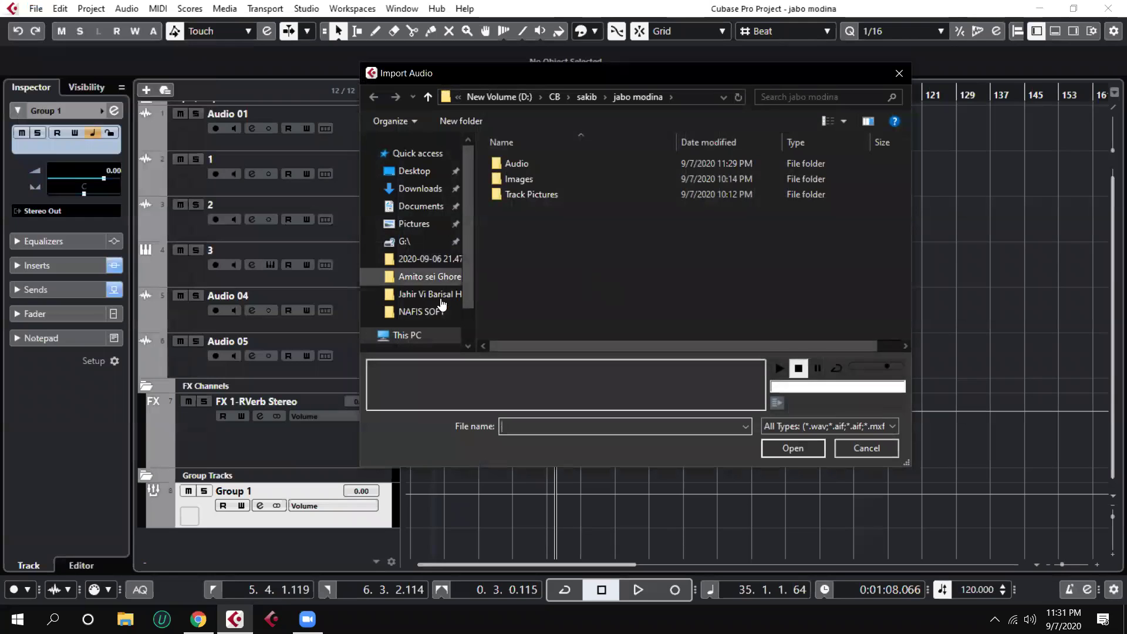
left_click(420, 171)
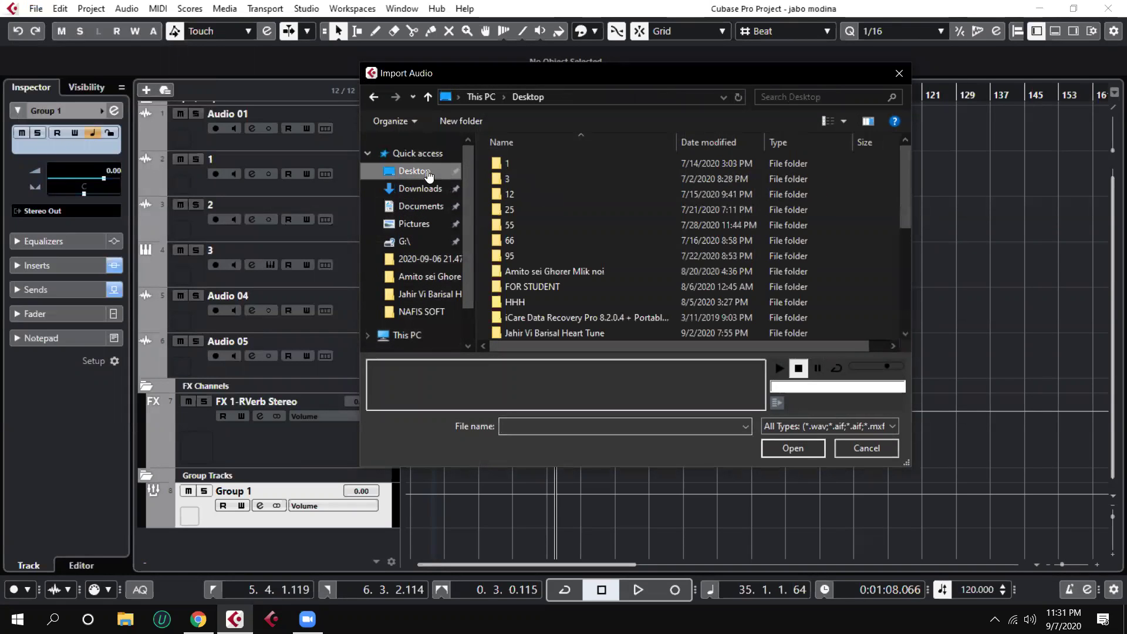
left_click(516, 286)
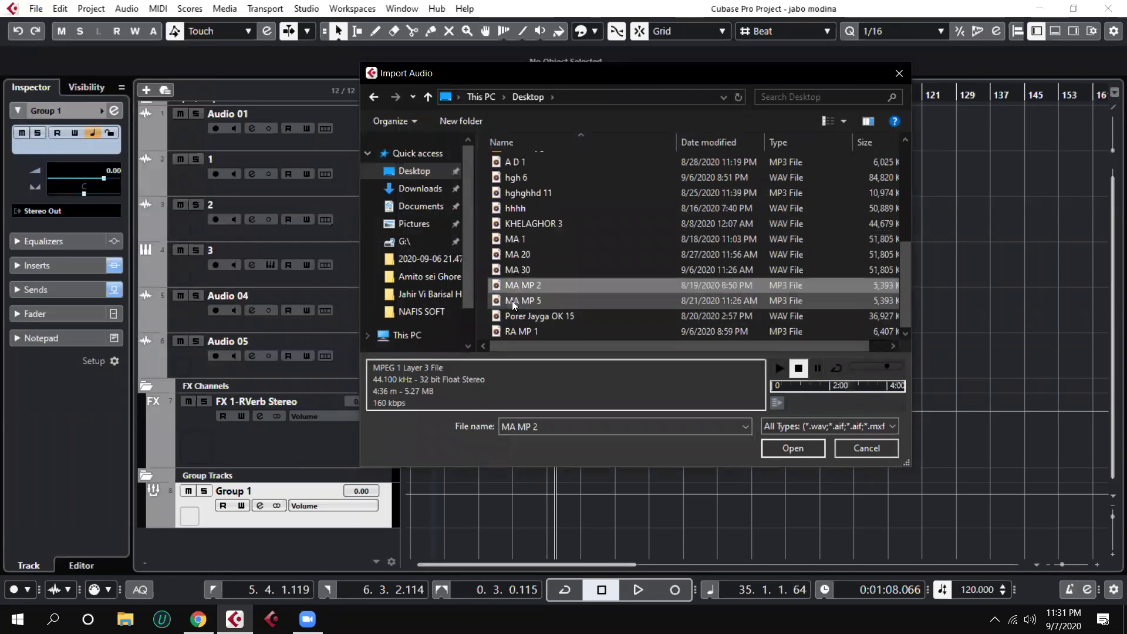
left_click(774, 371)
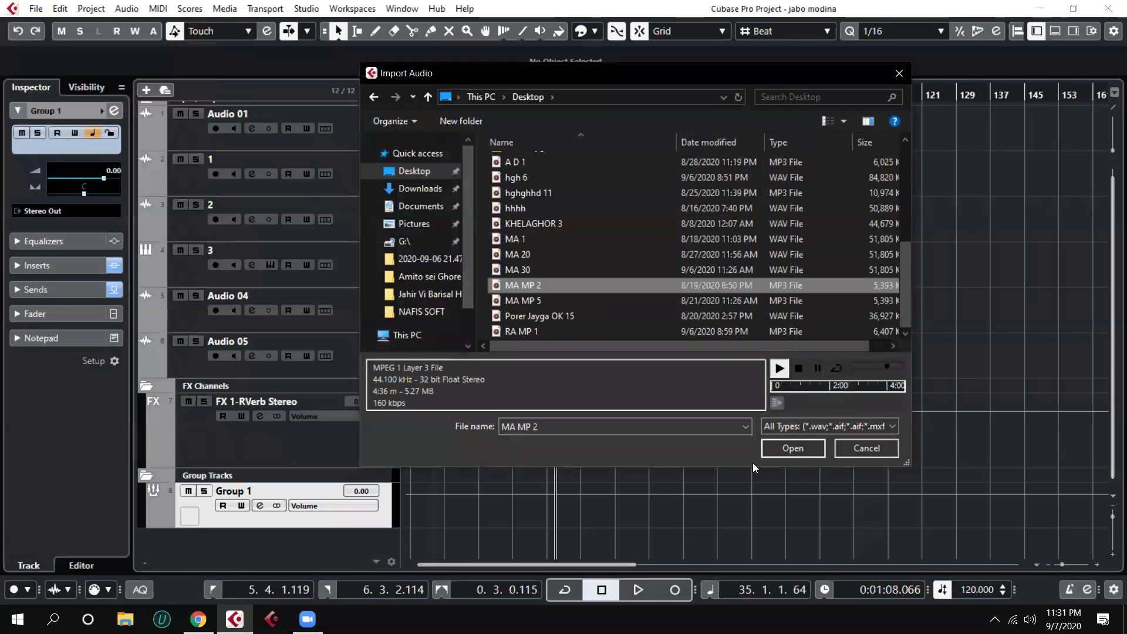
Import MA MP 2 with Copy File to Project Folder on and Bit Depth conversion off, and undo the import
left_click(796, 449)
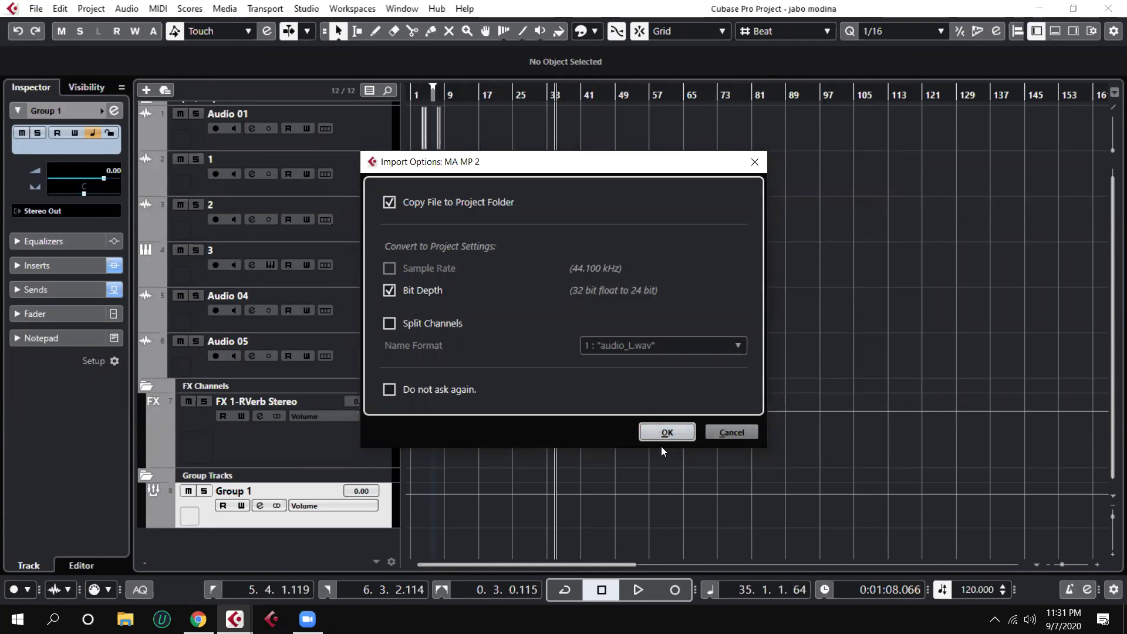
left_click(389, 203)
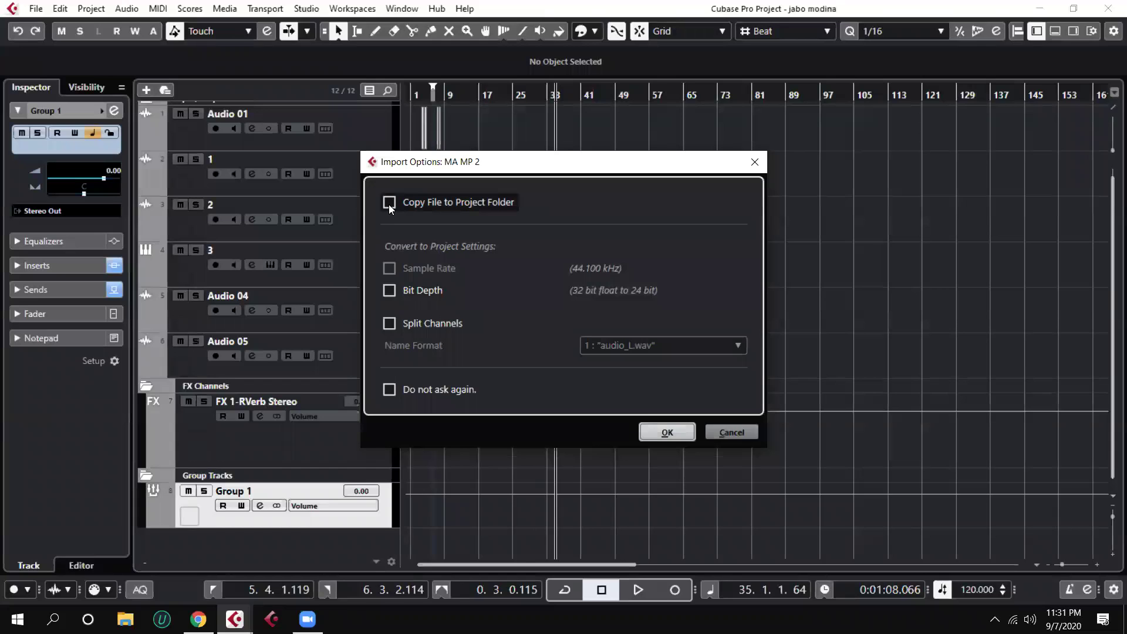
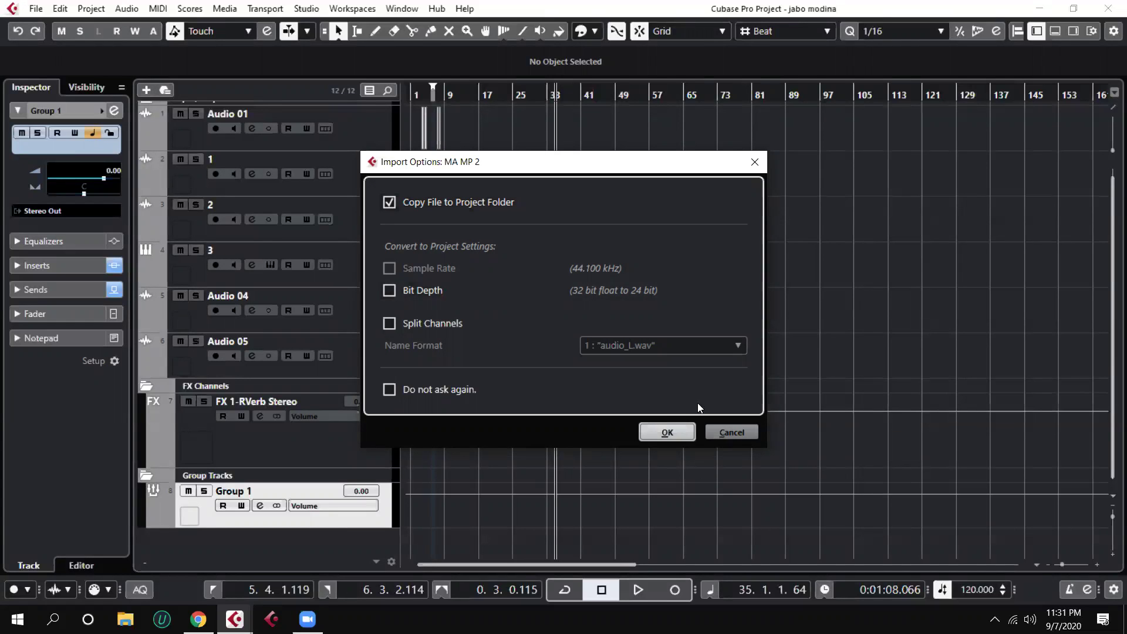
left_click(660, 432)
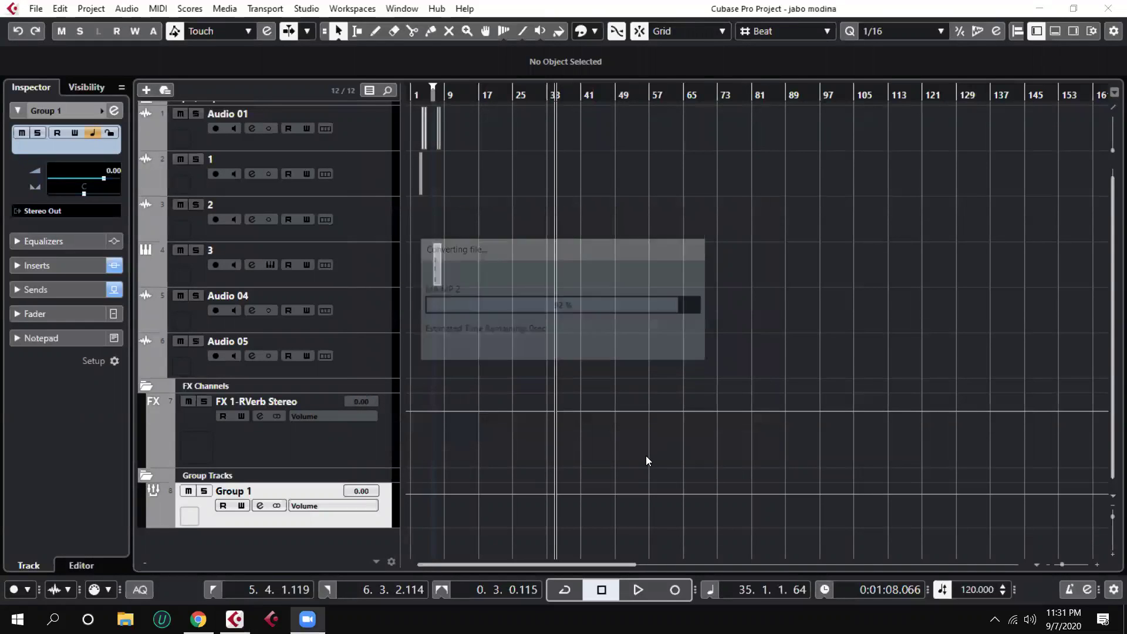
scroll(529, 372, "down", 1)
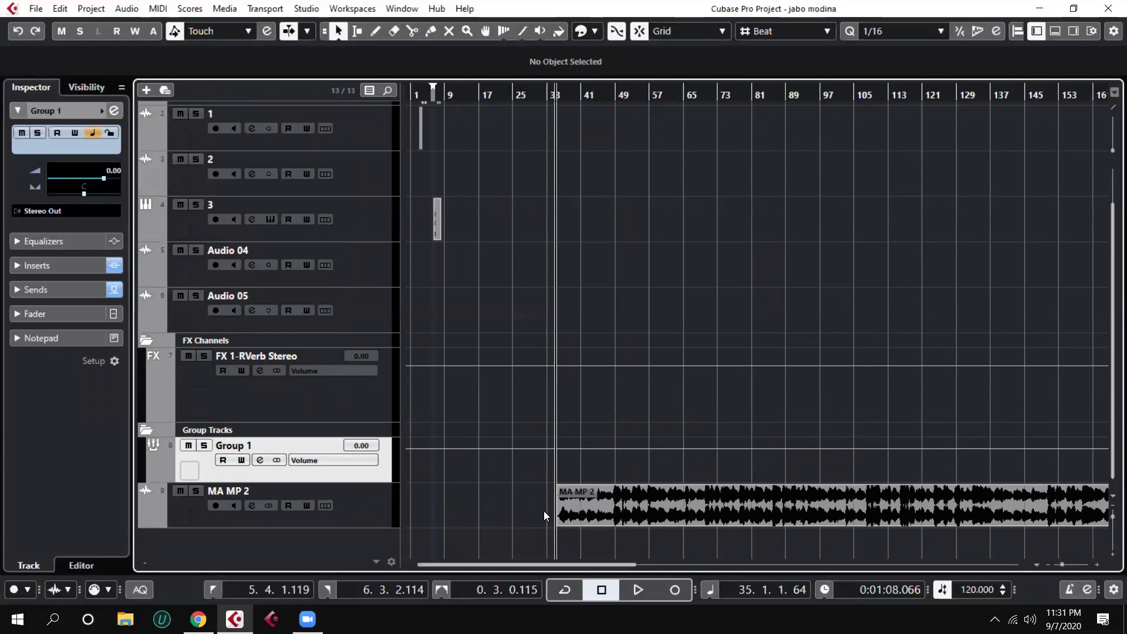
key("ctrl+z")
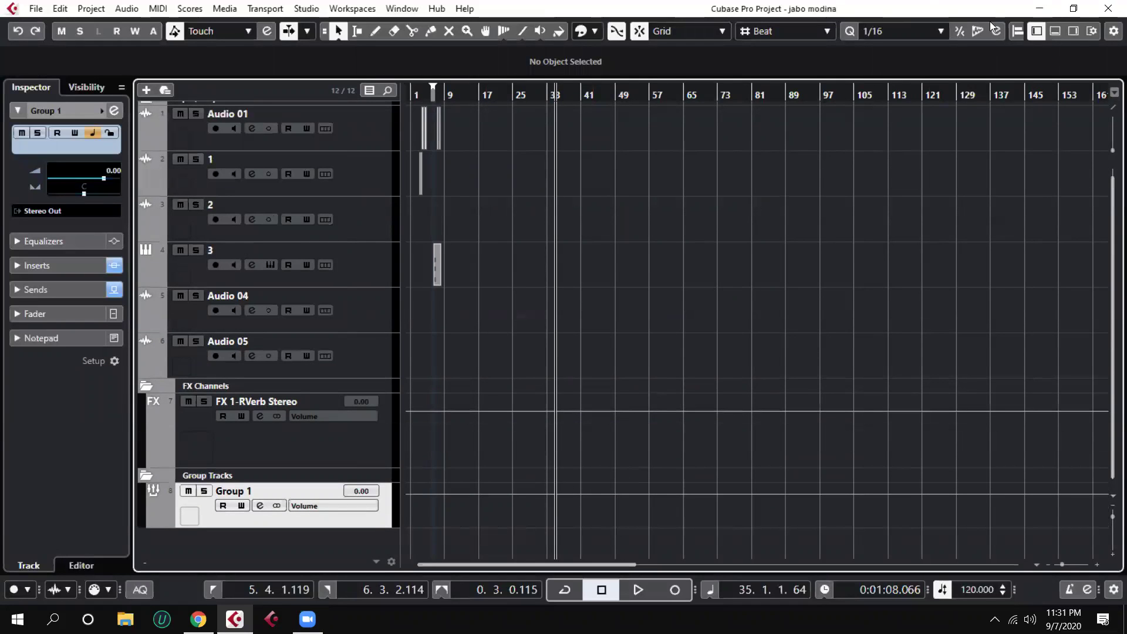
Import RA MP 1 from the desktop onto a new track below Group 1, and move its event to Audio 04 at bar 15.3.1.0
left_click(1039, 9)
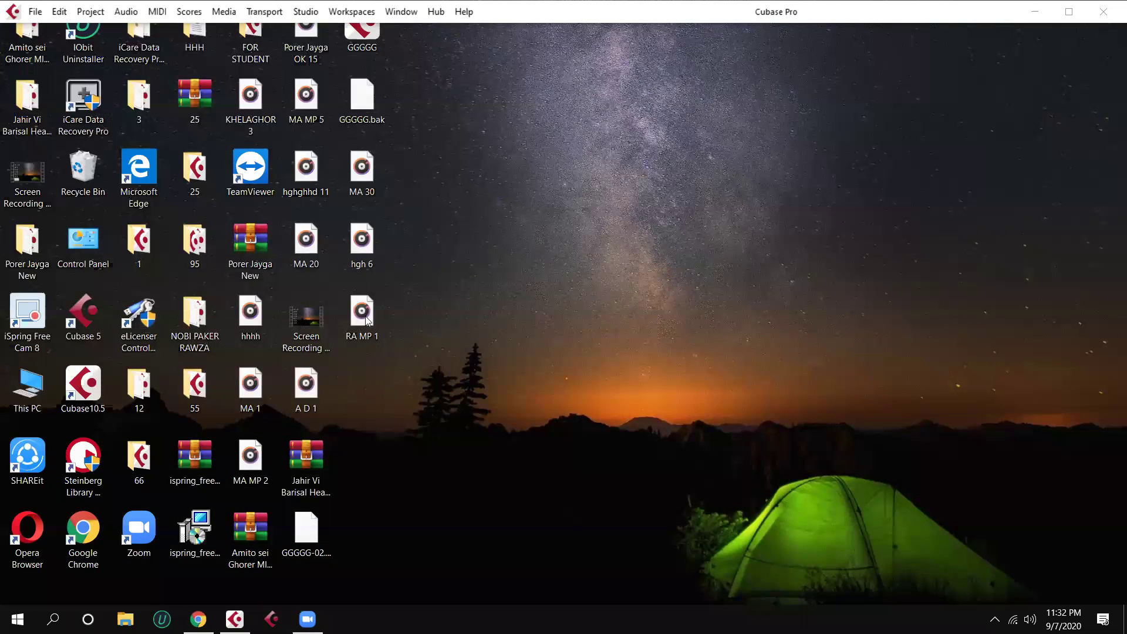
left_click(361, 316)
left_click_drag(362, 316, 631, 497)
left_click(690, 428)
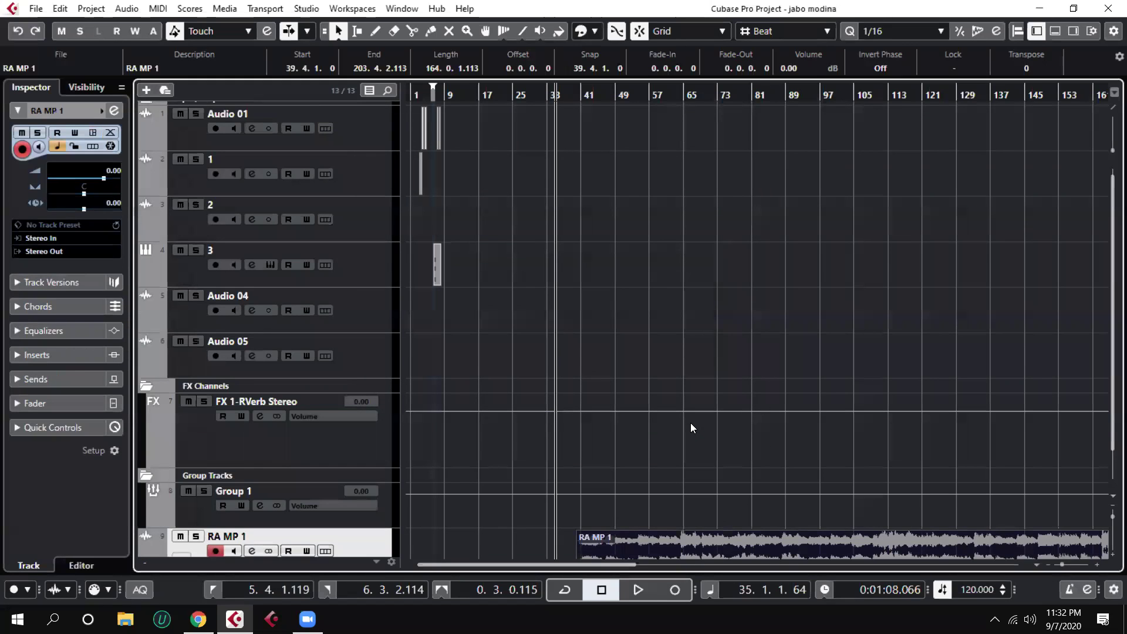
left_click_drag(648, 517, 545, 270)
key("g")
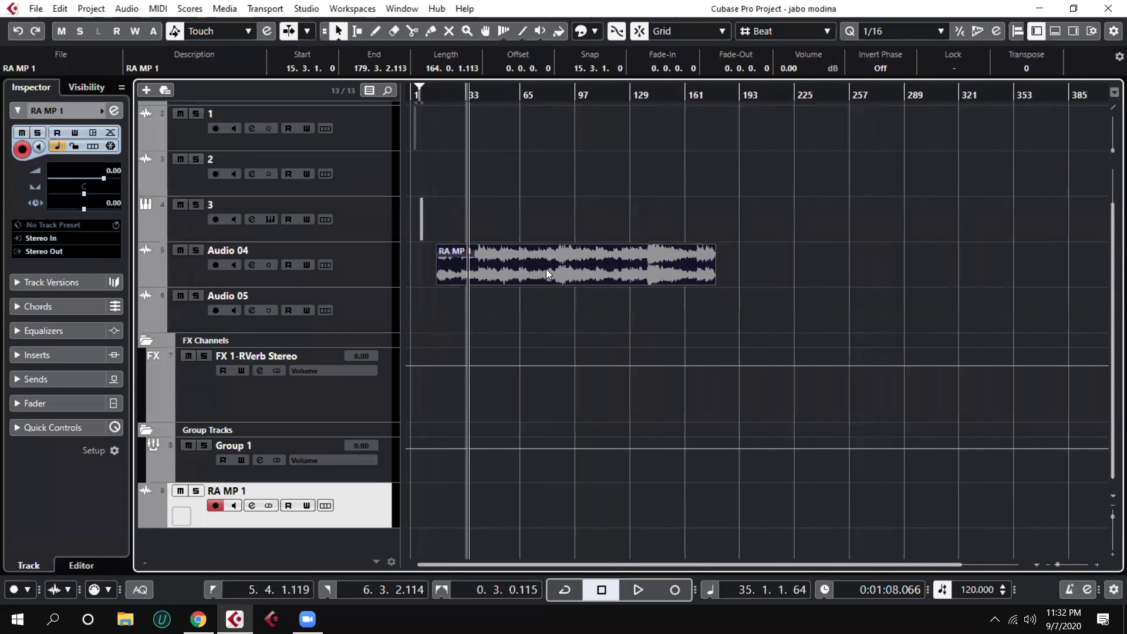
Move the RA MP 1 event from Audio 04 to Audio 05, starting at bar 94.4.1.0
left_click_drag(554, 255, 661, 270)
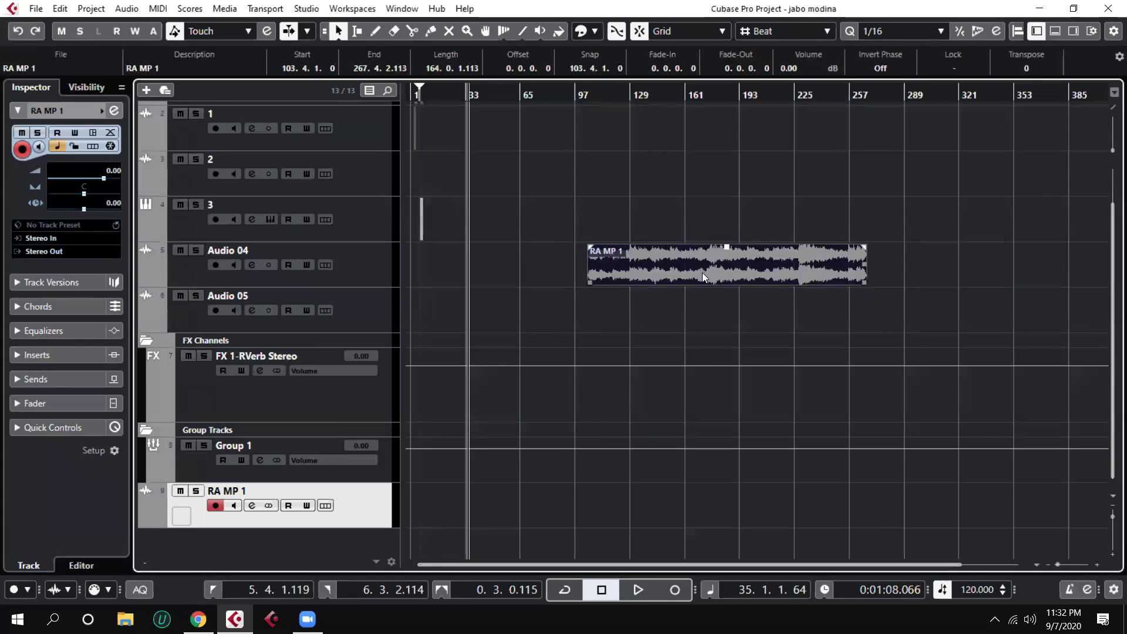
left_click_drag(701, 272, 655, 307)
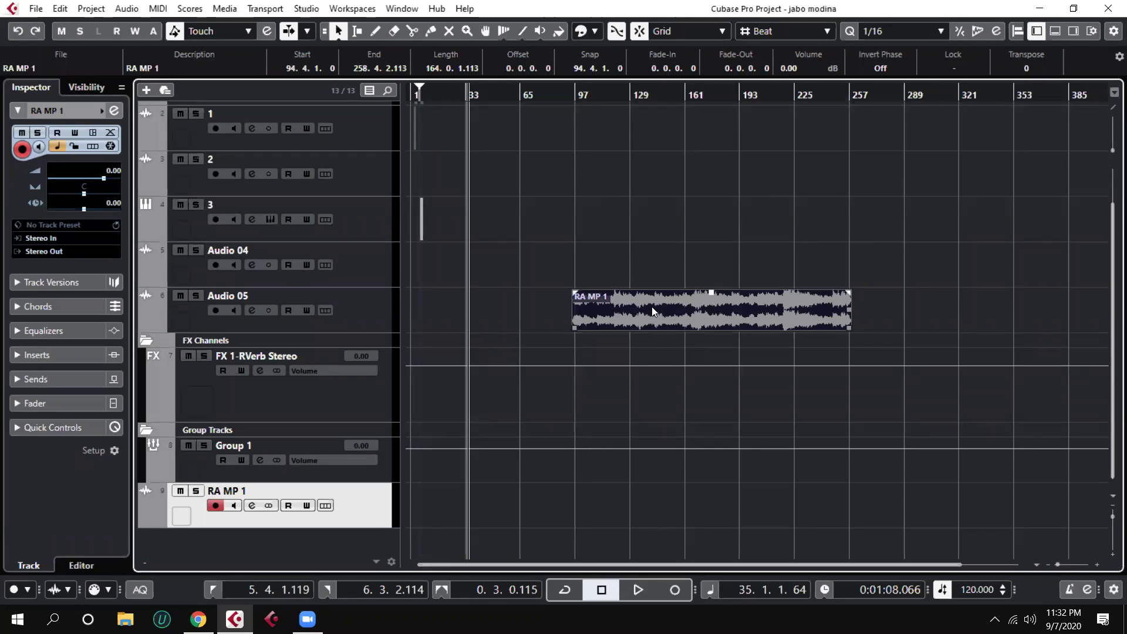
Copy the RA MP 1 event from Audio 05 to Audio 04 at bar 94.4.1.0, and delete the copy
left_click_drag(648, 304, 632, 274)
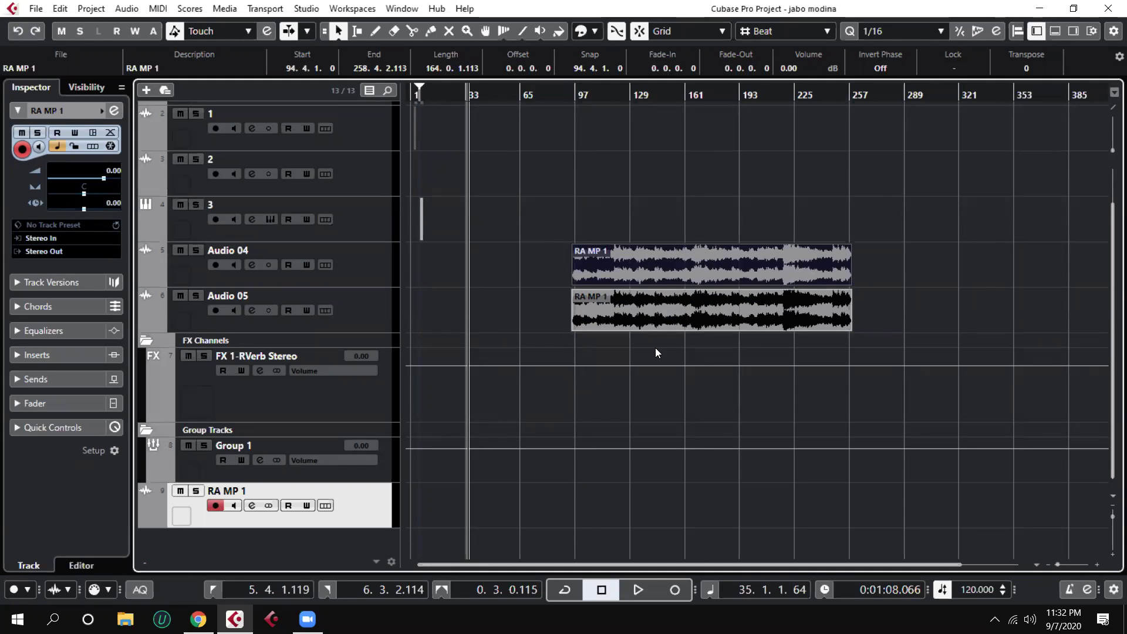
left_click_drag(598, 94, 526, 59)
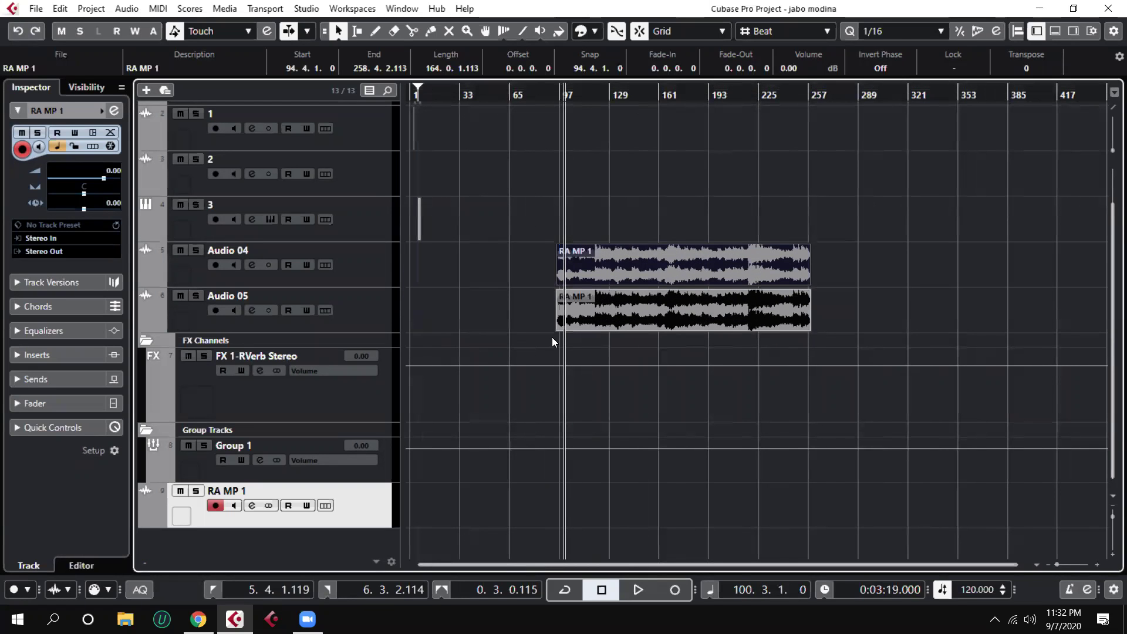
key("Delete")
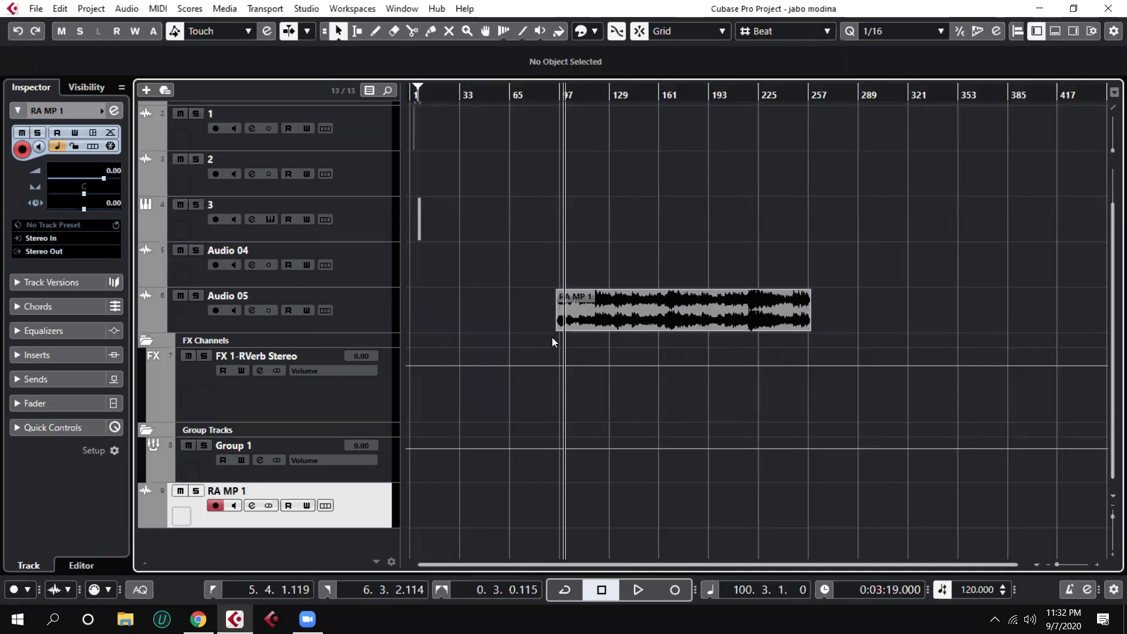
Duplicate the RA MP 1 event within Audio 05 to bar 57.3.2.10, delete that copy, and remove a further test copy
left_click(614, 308)
mouse_move(615, 285)
left_mouse_down()
mouse_move(607, 271)
mouse_move(611, 305)
mouse_move(613, 273)
mouse_move(582, 268)
mouse_move(611, 305)
left_mouse_up()
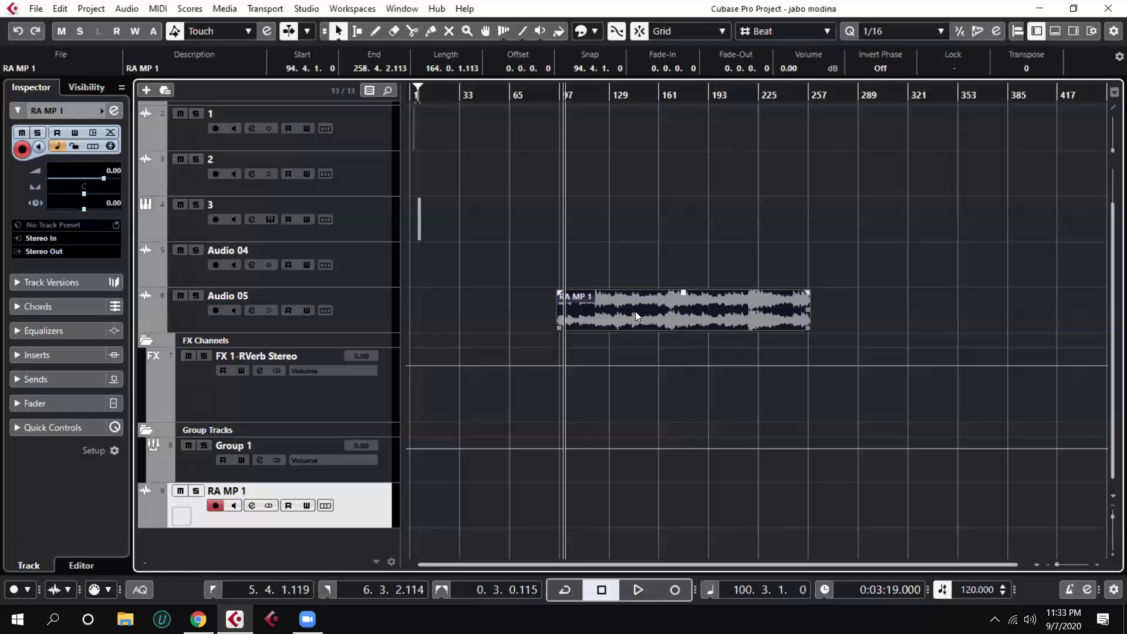
left_click_drag(635, 311, 609, 296)
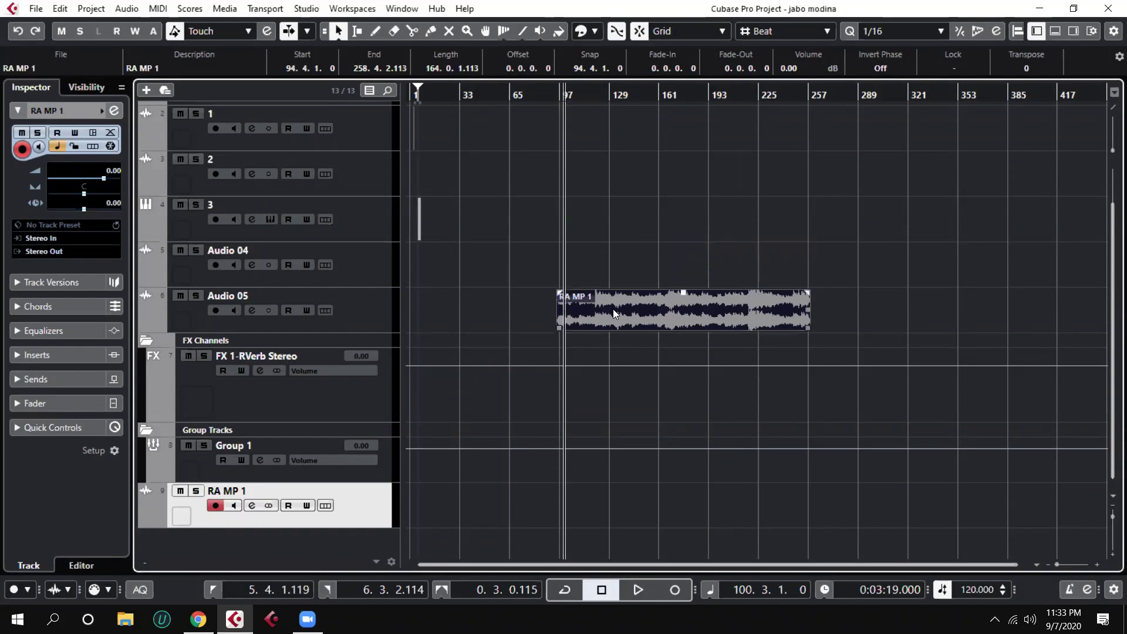
left_click_drag(613, 309, 555, 251)
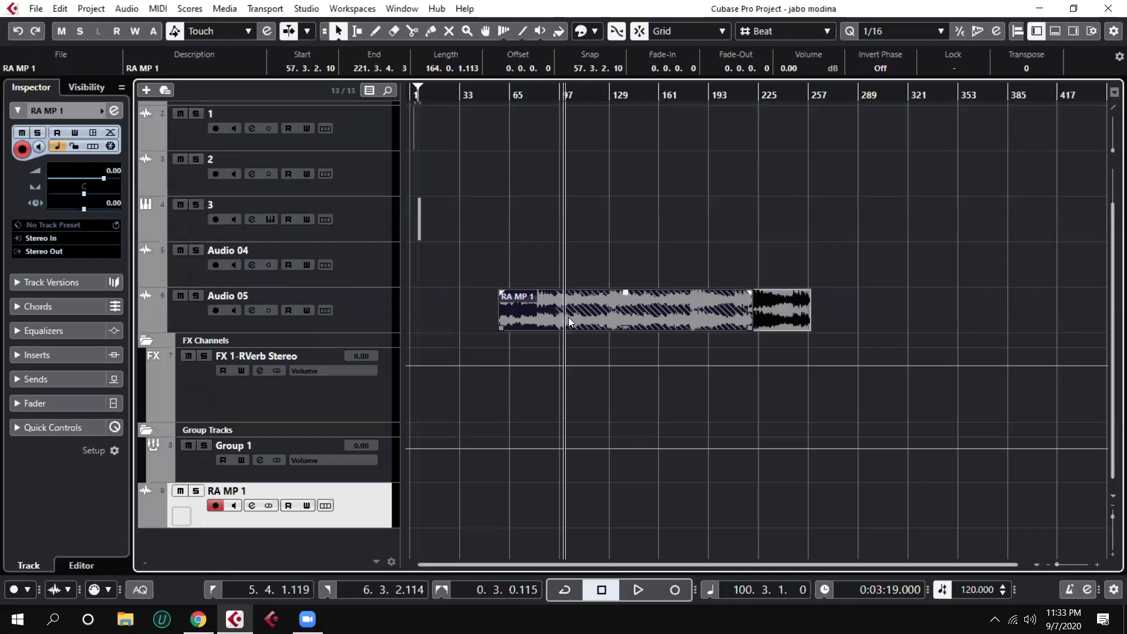
key("Delete")
left_click_drag(595, 307, 598, 274)
key("Delete")
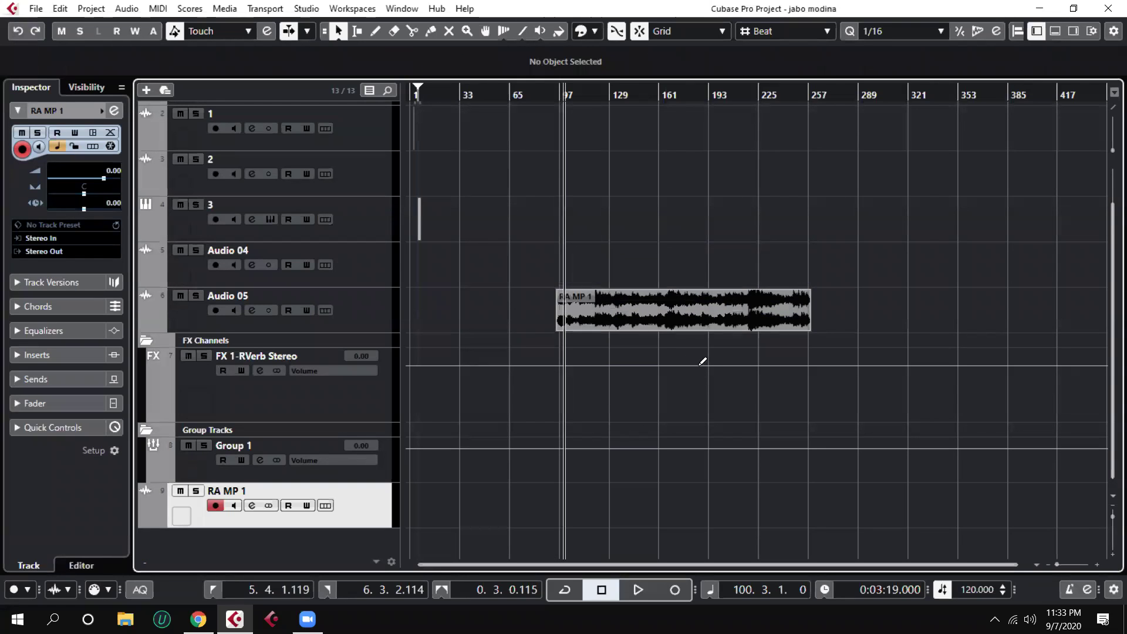
Try placing the RA MP 1 event from Audio 05 onto Audio 04 once more, and undo it
left_click(644, 317)
left_click_drag(643, 317, 598, 263)
left_click(566, 316)
key("ctrl+z")
Split the RA MP 1 event on Audio 05 at bar 206.3.1.0 and again at the cursor position 186.3.4.27
left_click_drag(681, 96, 703, 147)
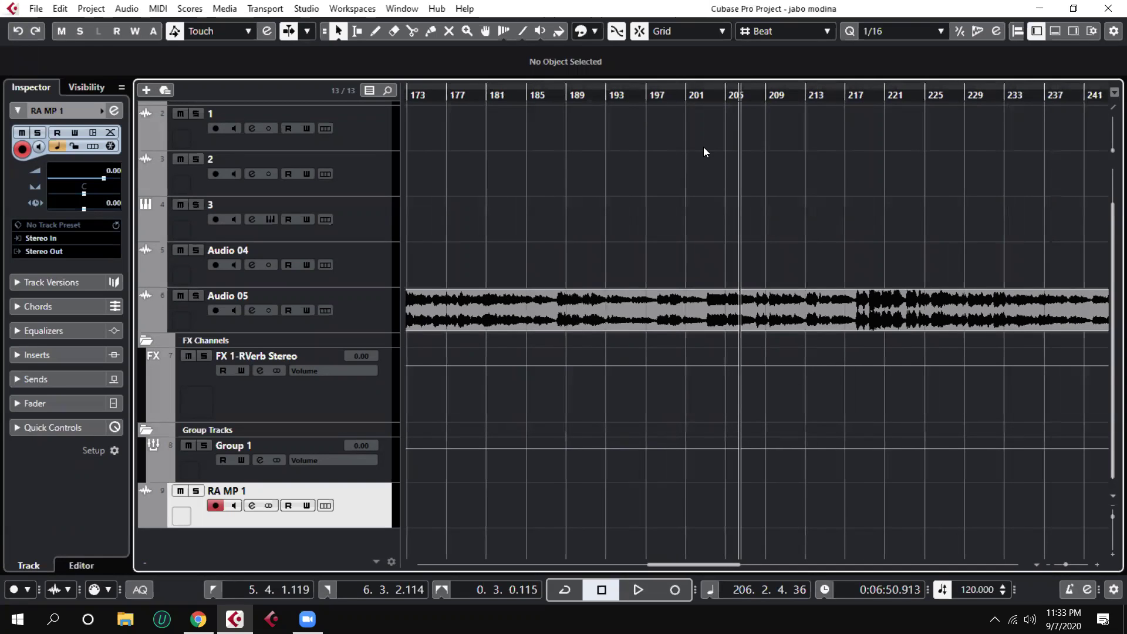
left_click(743, 303)
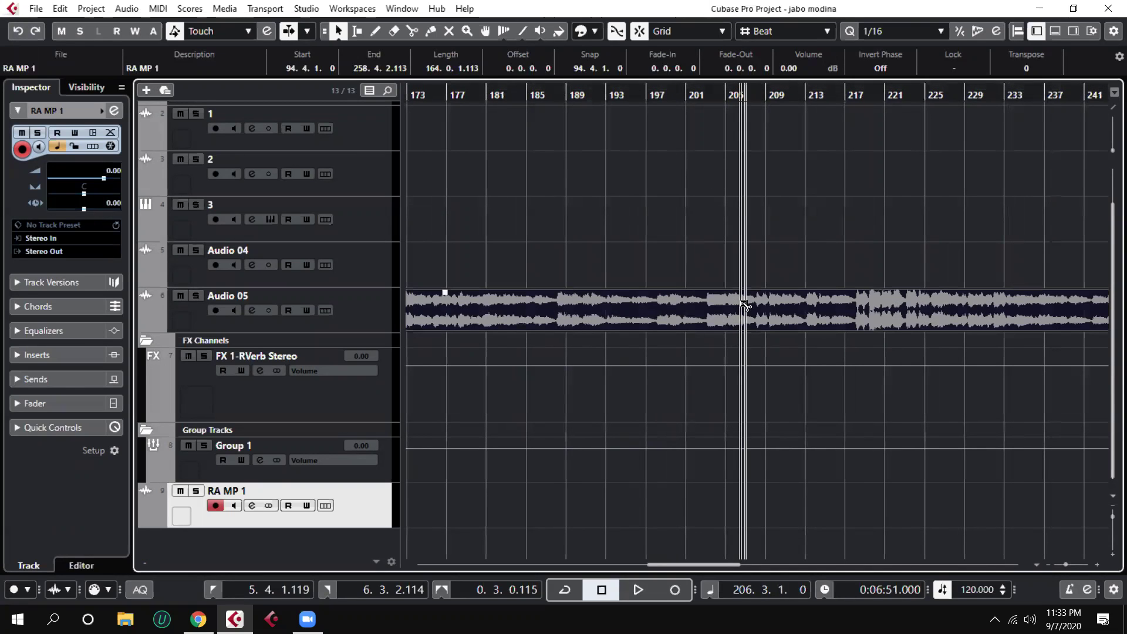
left_click(743, 303, "alt")
key("KP_Subtract")
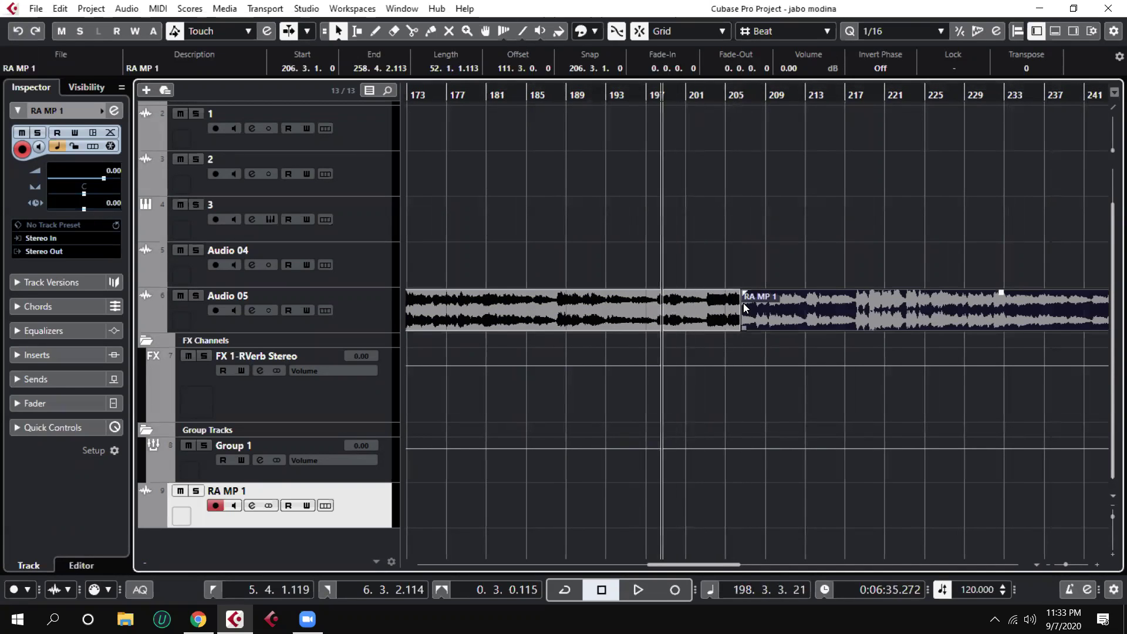
key("alt+x")
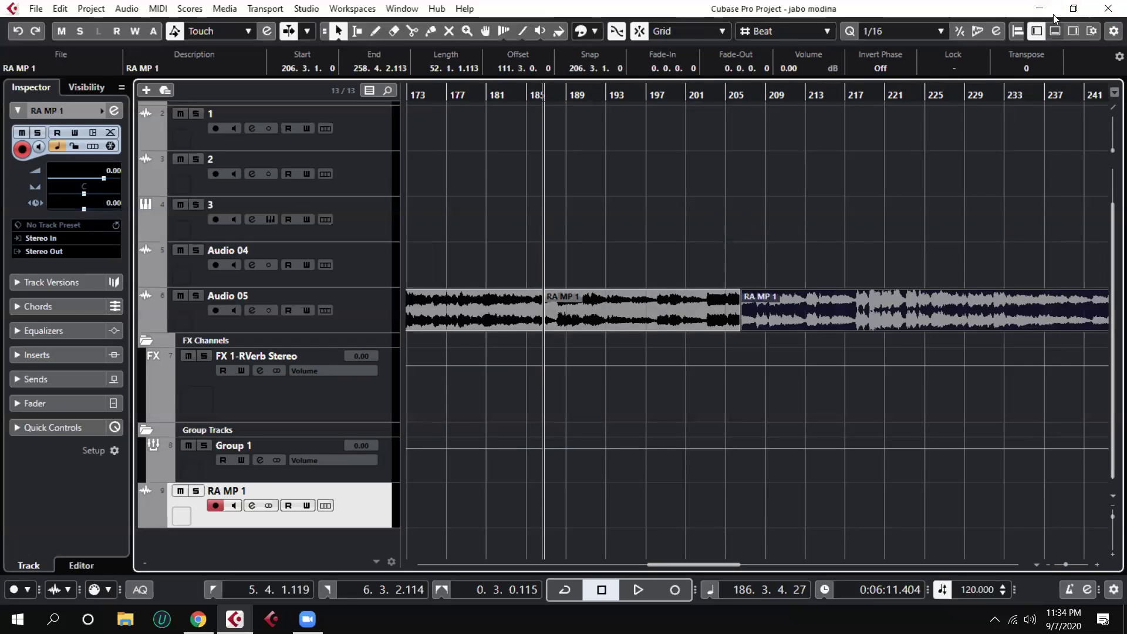
Switch to Chrome to check the course topic list in the Facebook post, and return to the Cubase project
left_click(1073, 8)
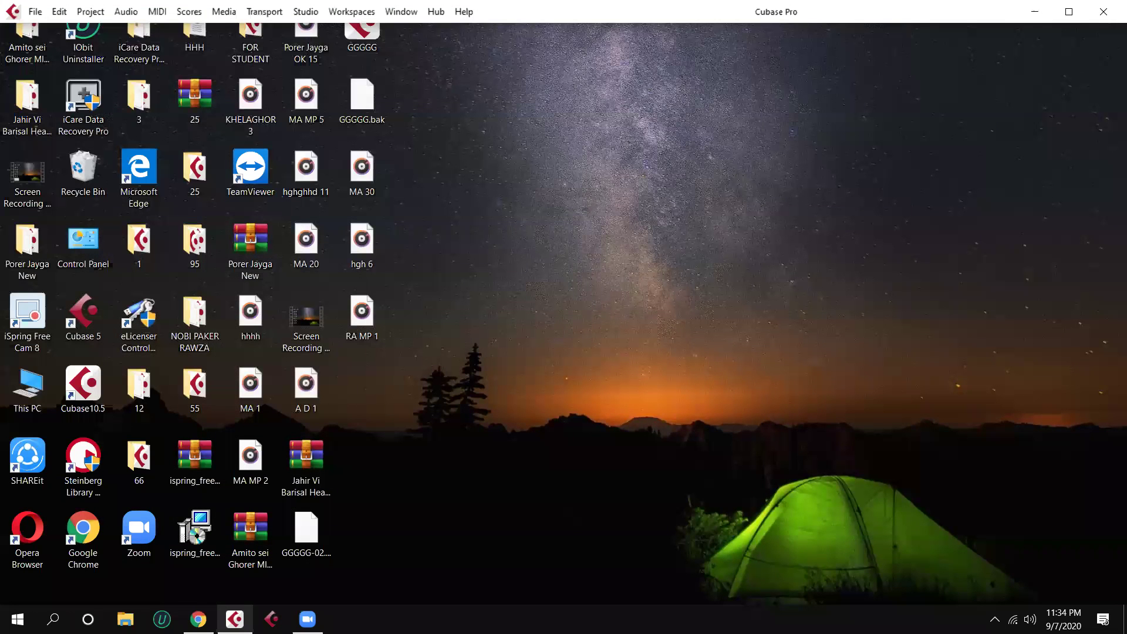
key("alt+Tab")
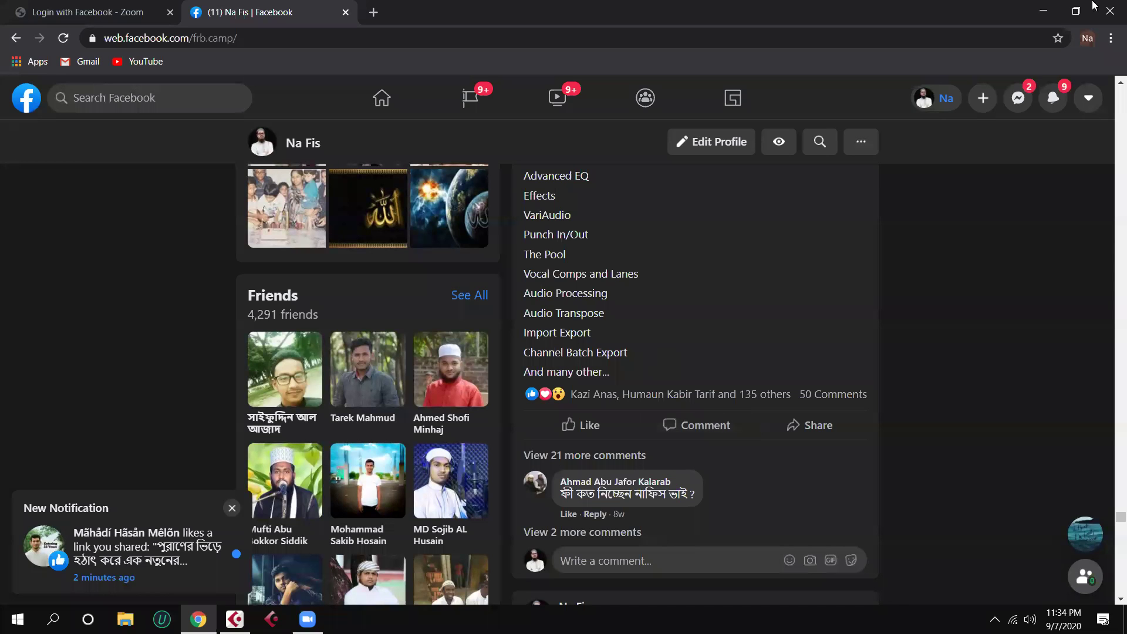
left_click(1043, 10)
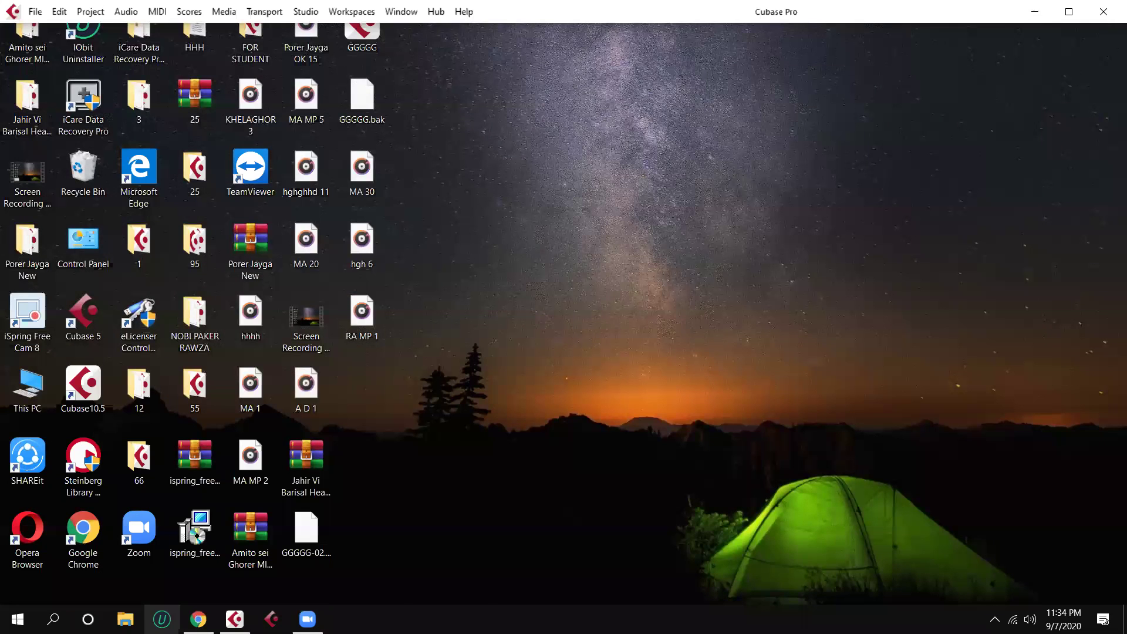
mouse_move(198, 619)
left_click(235, 619)
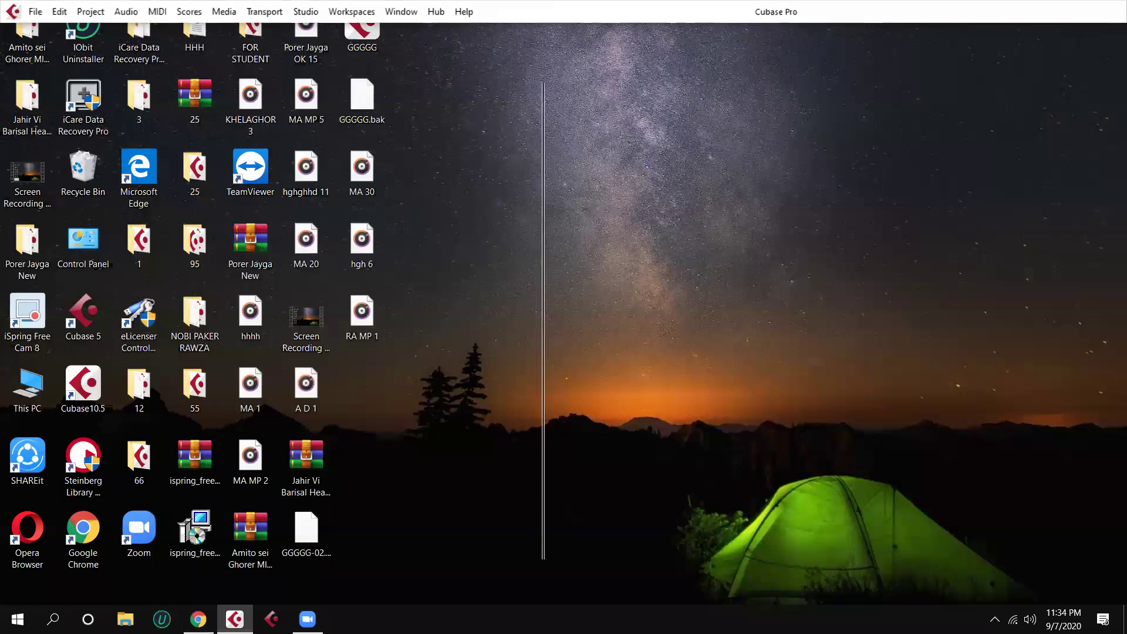
Set the project tempo to 80 BPM
double_click(981, 589)
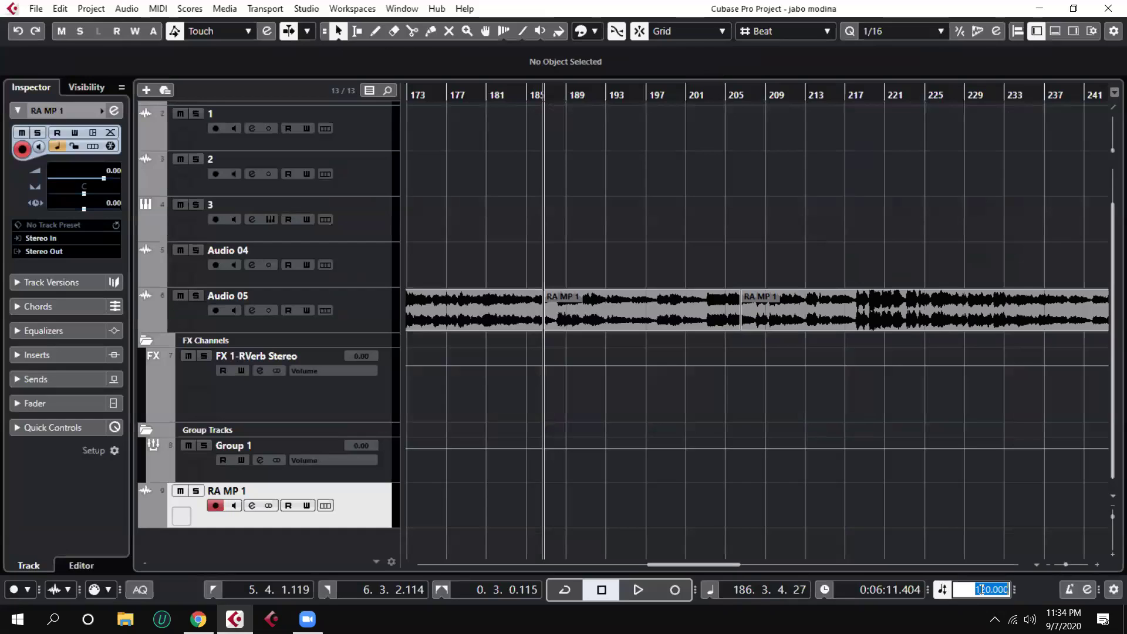
type("80")
key("Return")
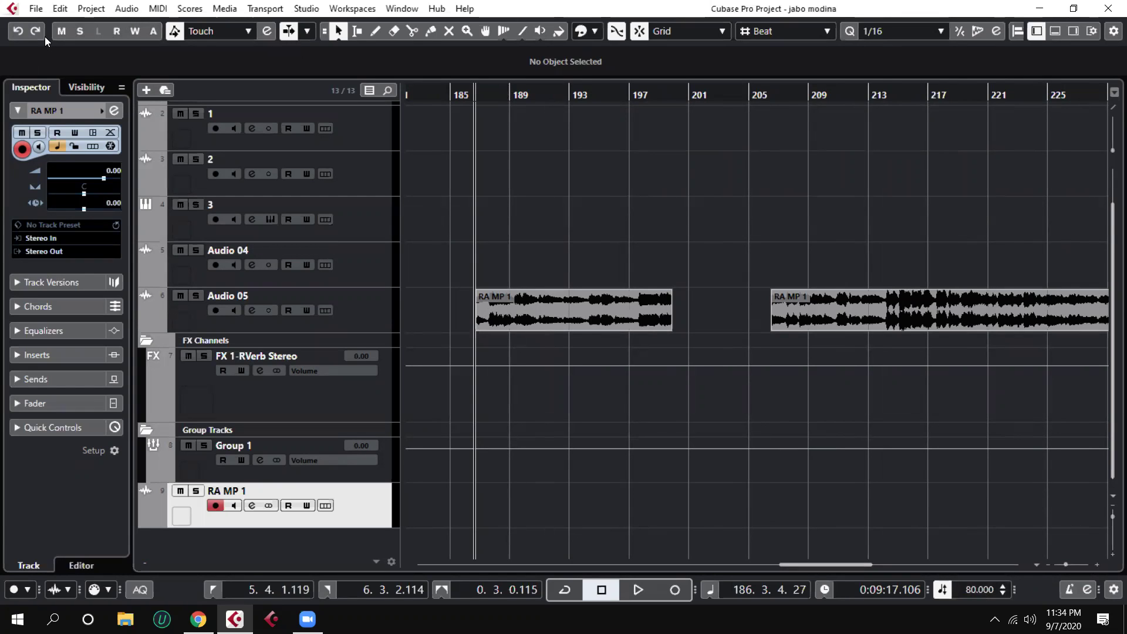
Open the Beat Calculator, tap a series of beats in Tap Tempo, and close both dialogs
left_click(61, 11)
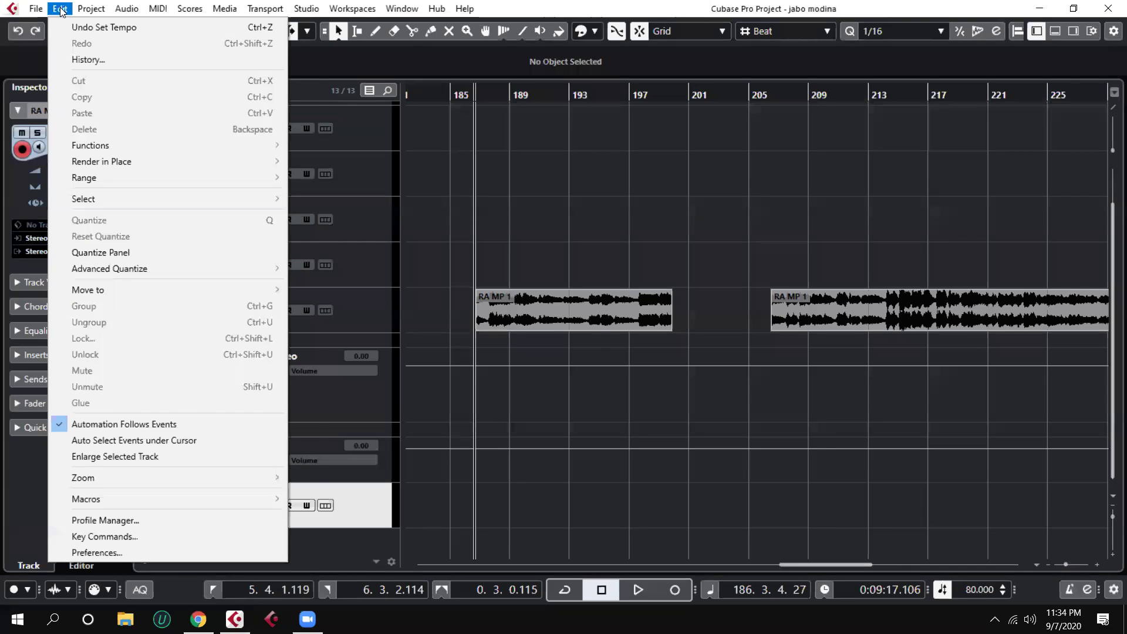
mouse_move(91, 8)
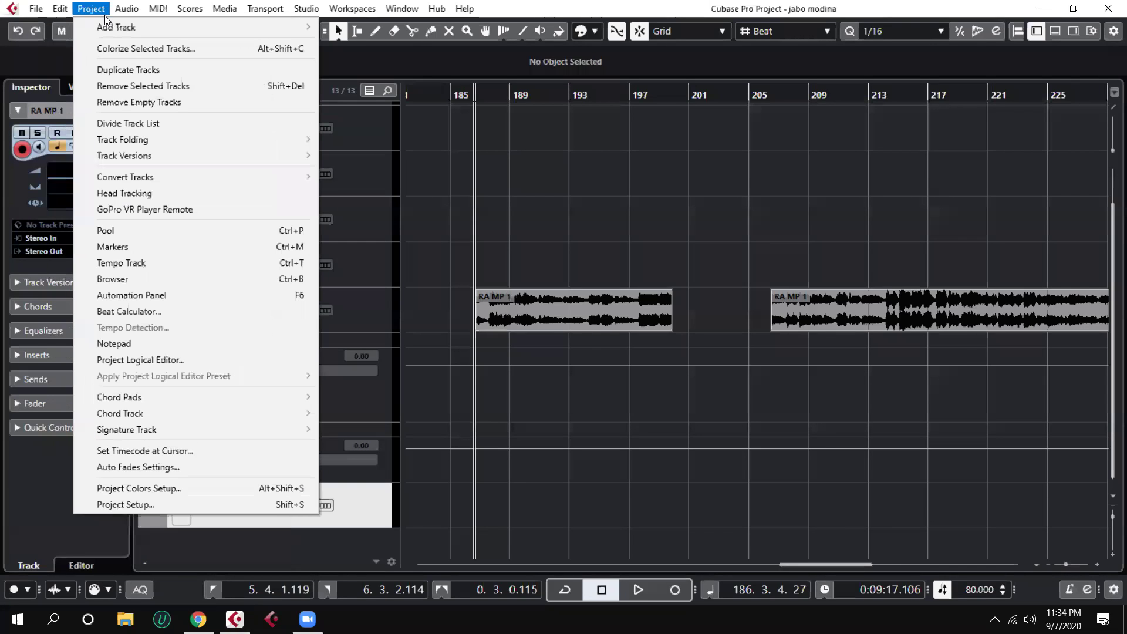
left_click(116, 312)
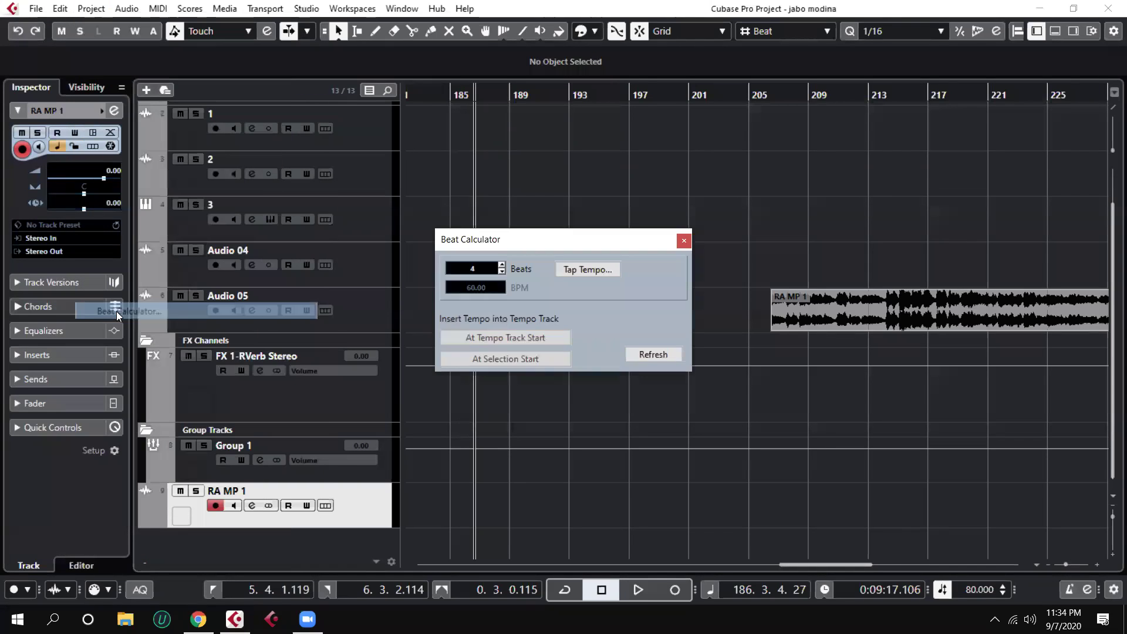
left_click(578, 270)
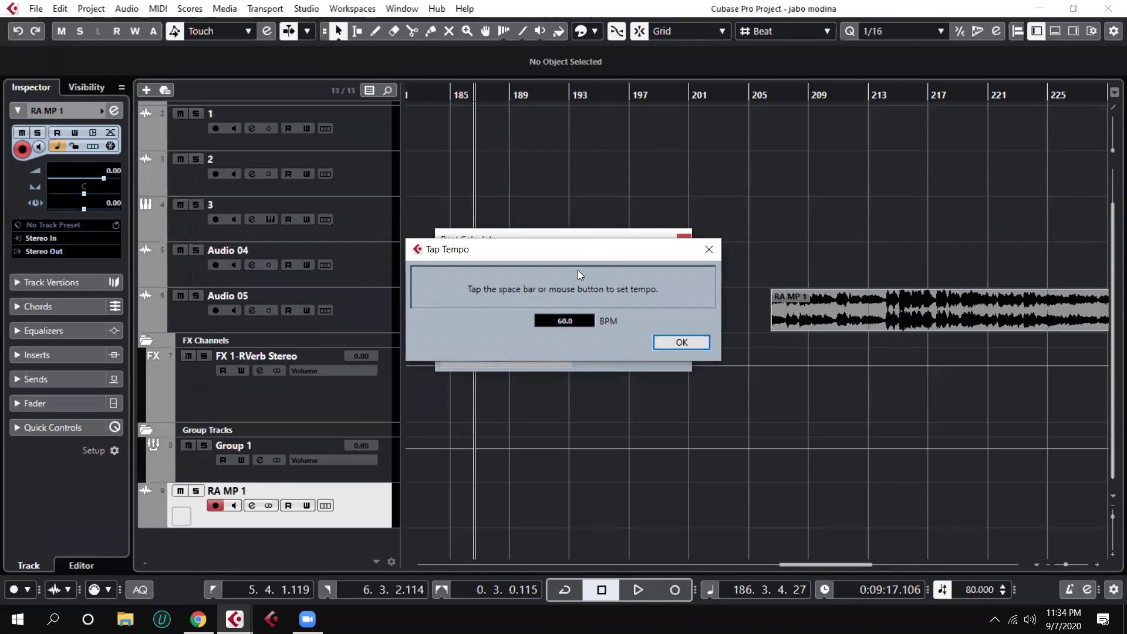
key("space")
key("space")
key("space")
key("space")
key("space")
key("space")
left_click(713, 249)
left_click(684, 241)
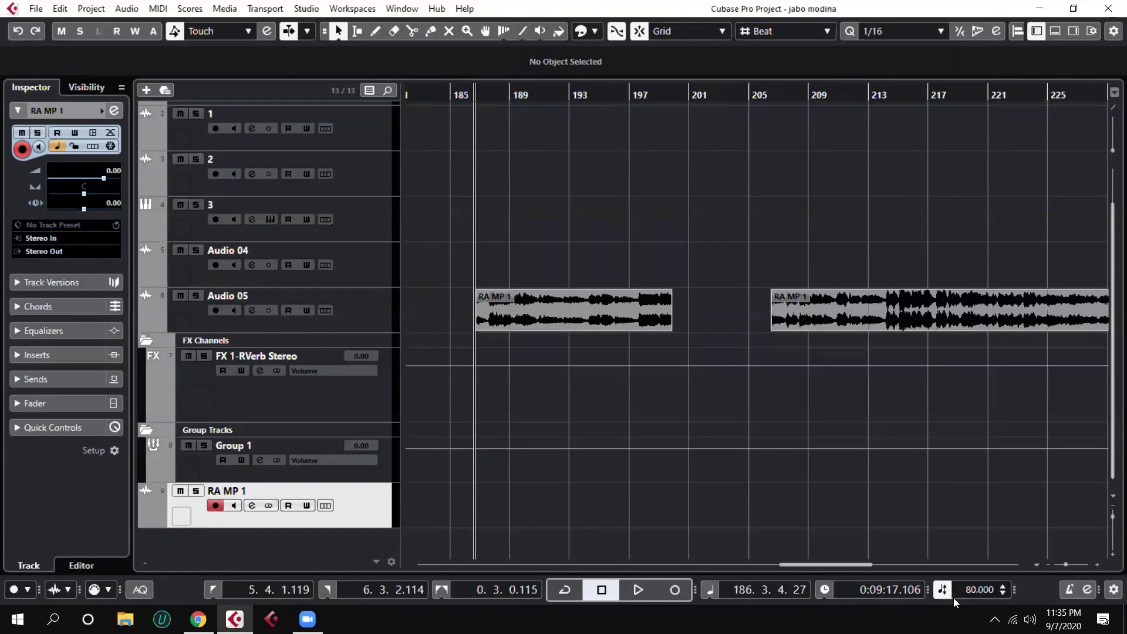
Set the project tempo to 102 BPM
left_click(973, 583)
type("10")
key("Return")
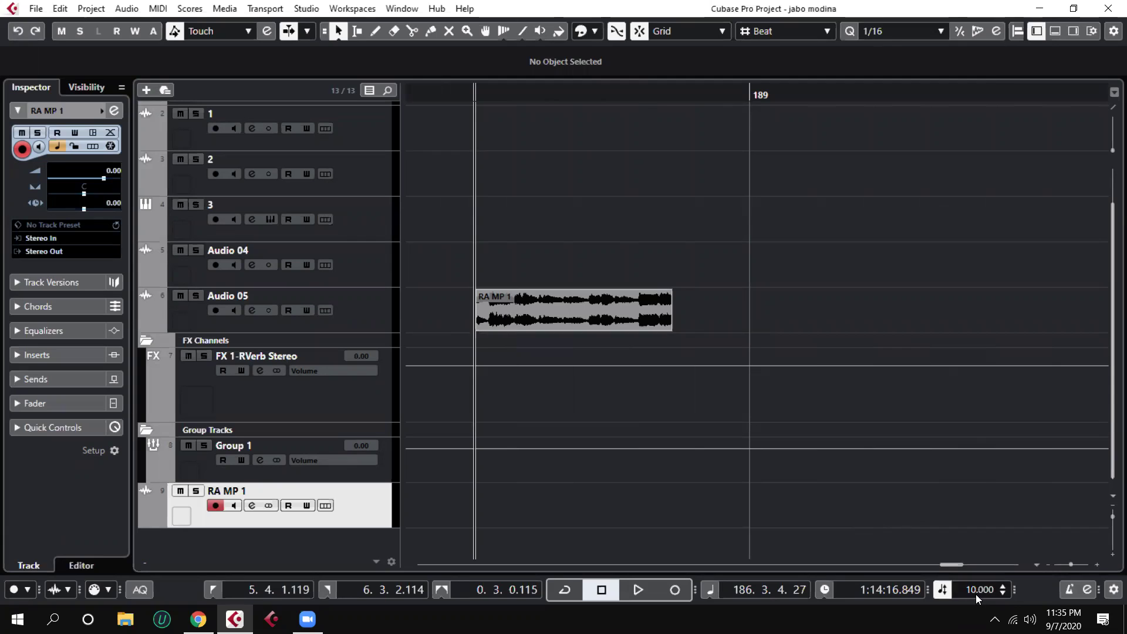
type("102")
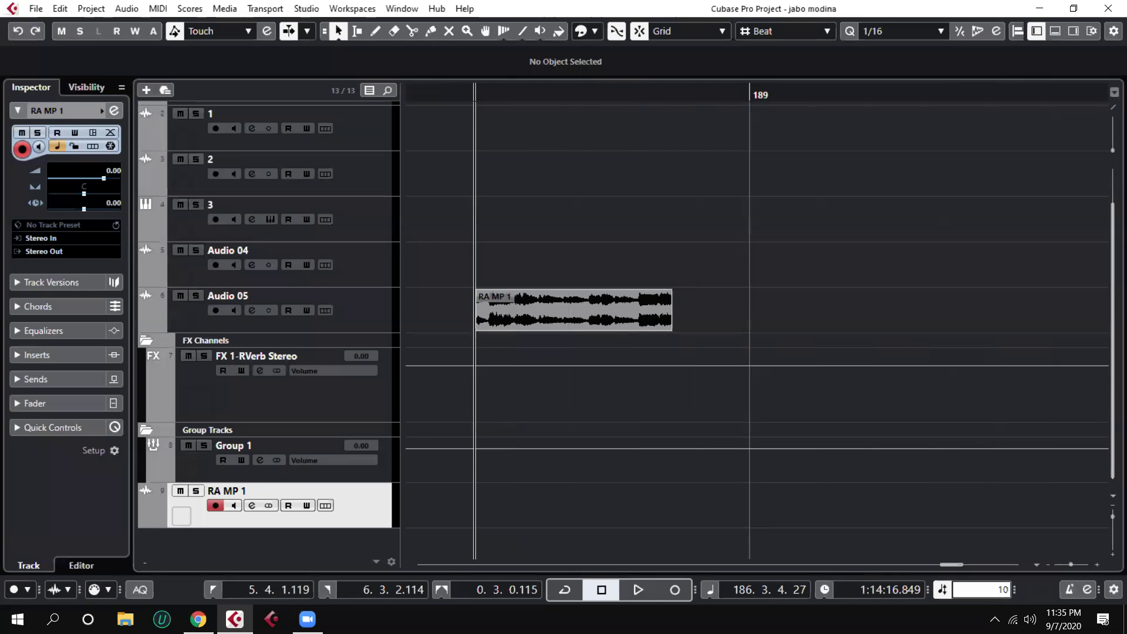
key("Return")
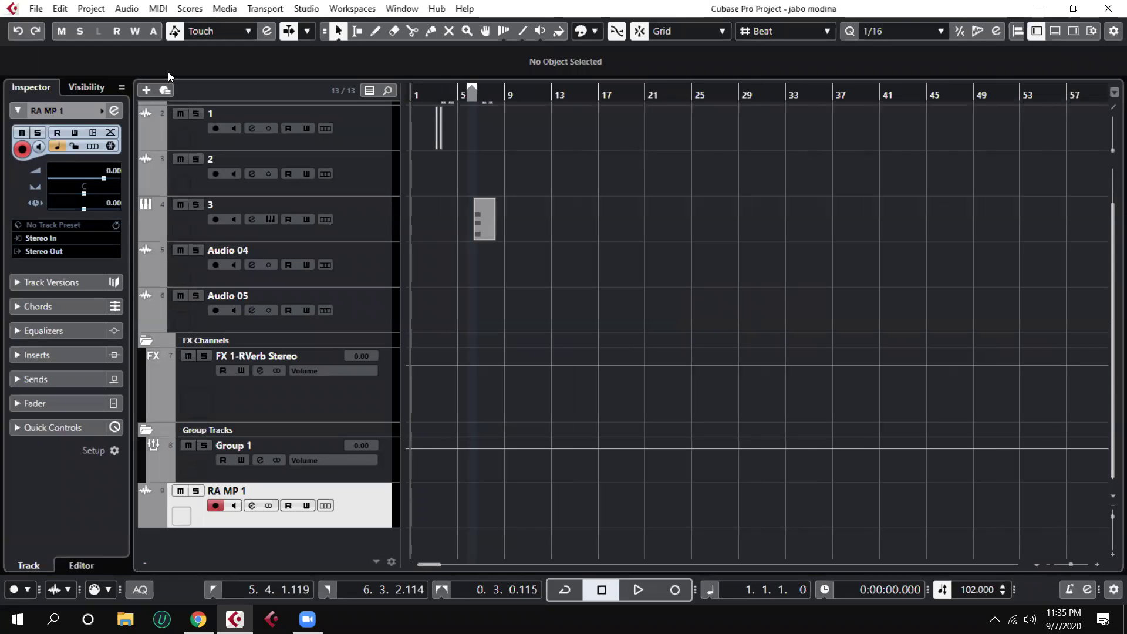
Measure a tapped tempo with the Beat Calculator, and close it without inserting the result into the tempo track
left_click(91, 9)
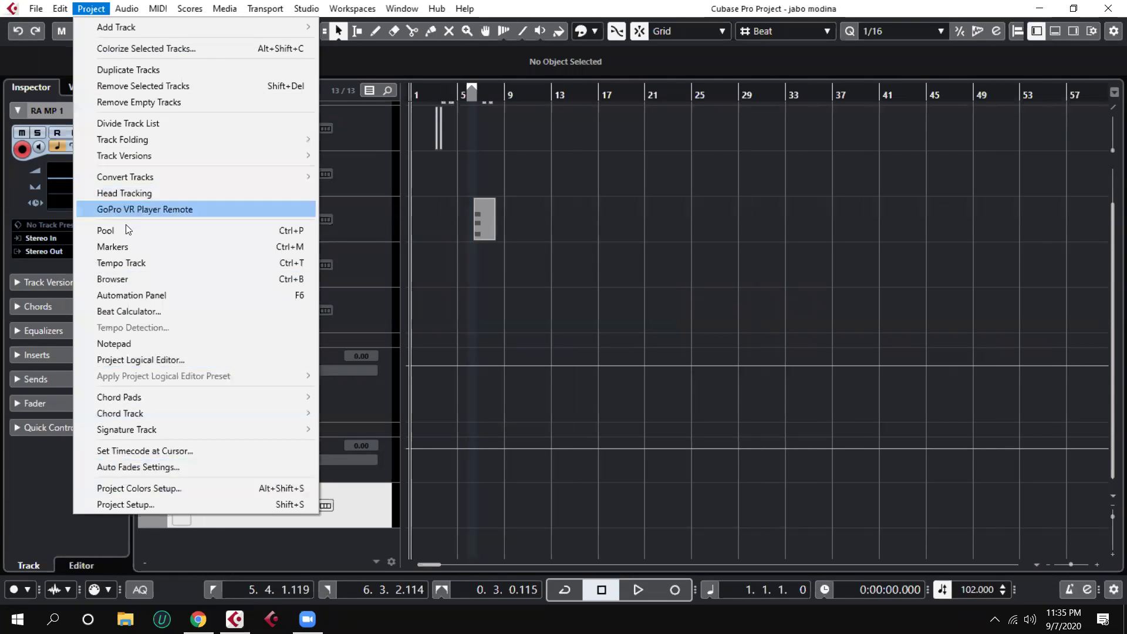
left_click(135, 310)
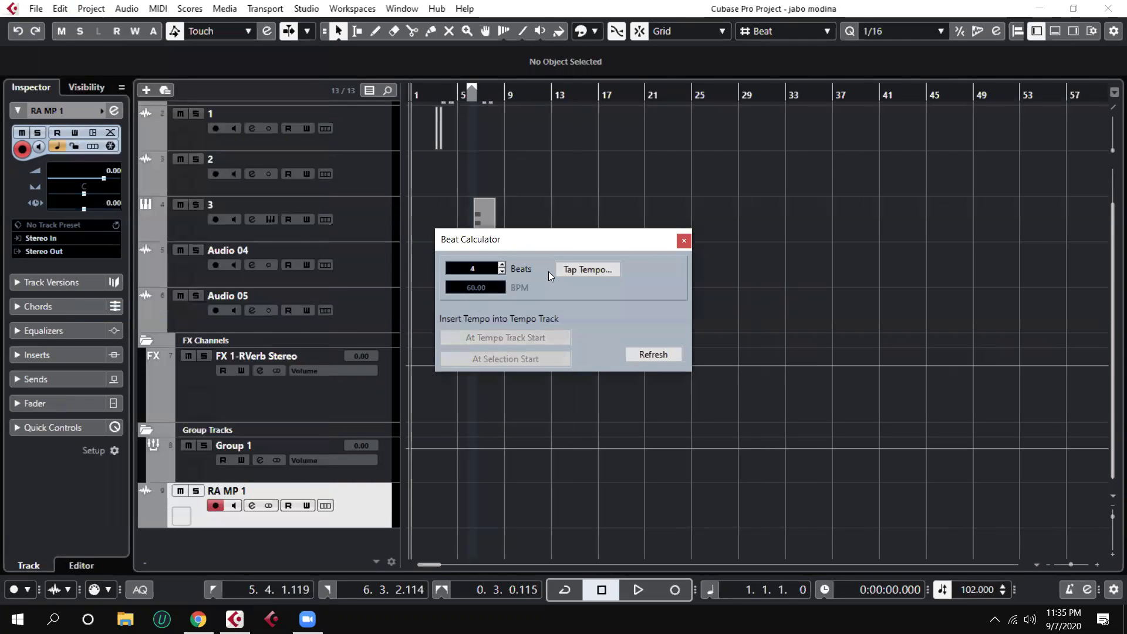
left_click(581, 271)
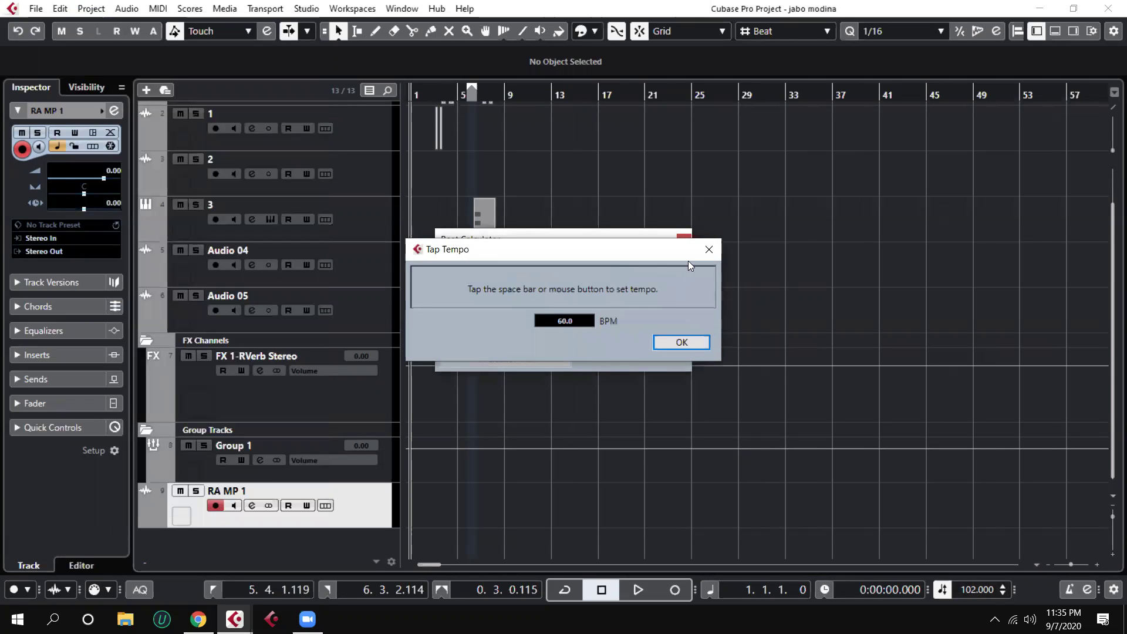
key("space")
key("space")
key("space")
key("space")
key("space")
key("space")
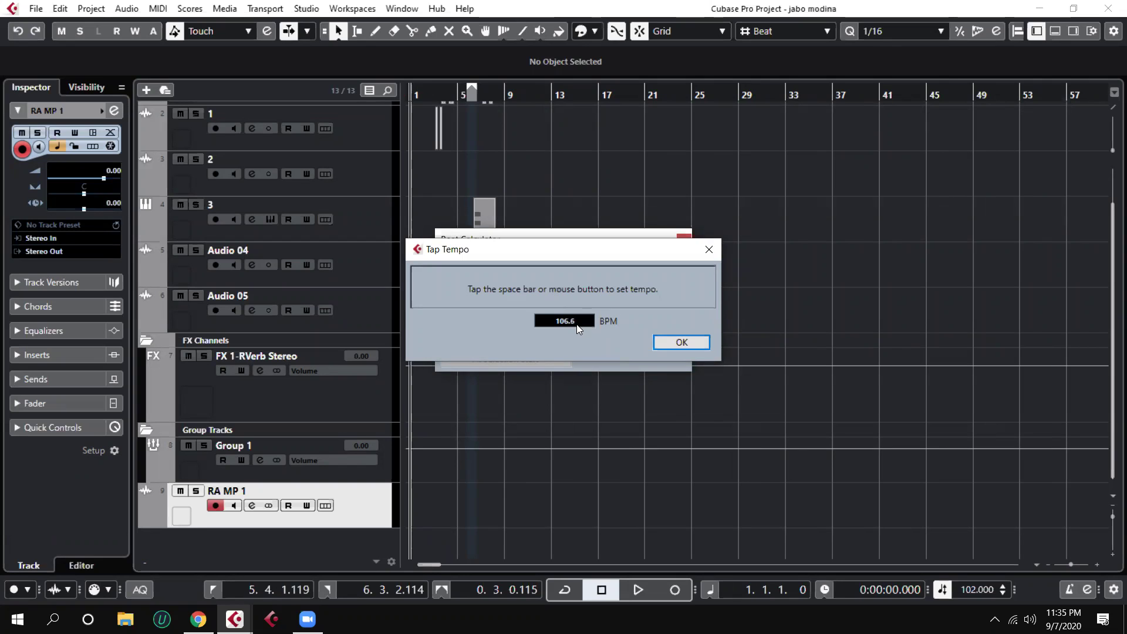
key("space")
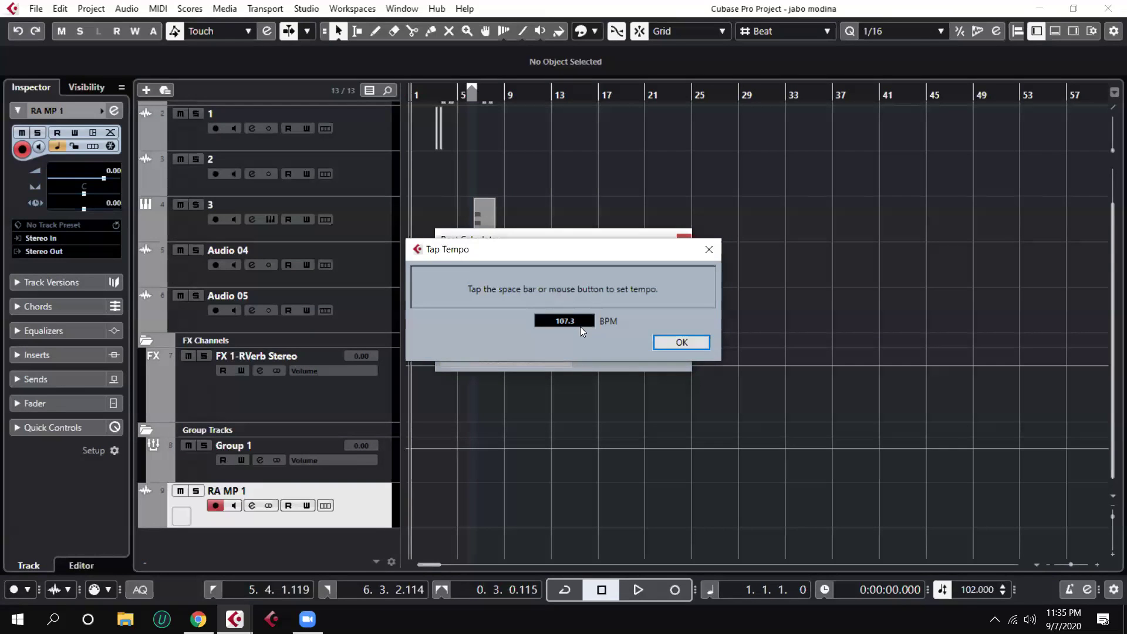
key("space")
key("space")
key("space")
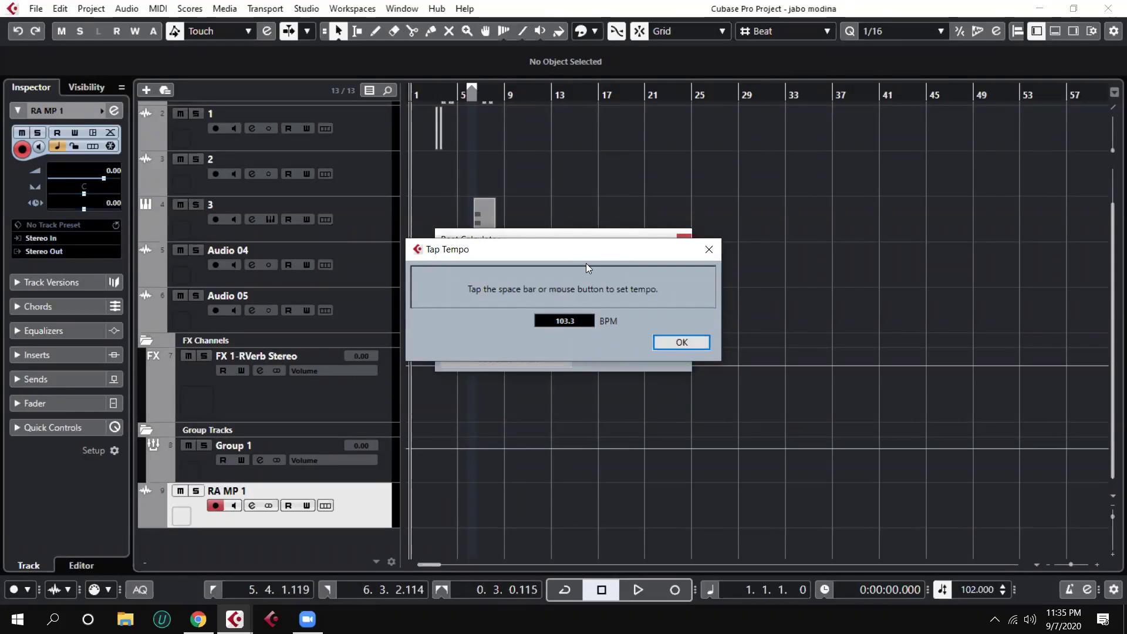
left_click(704, 251)
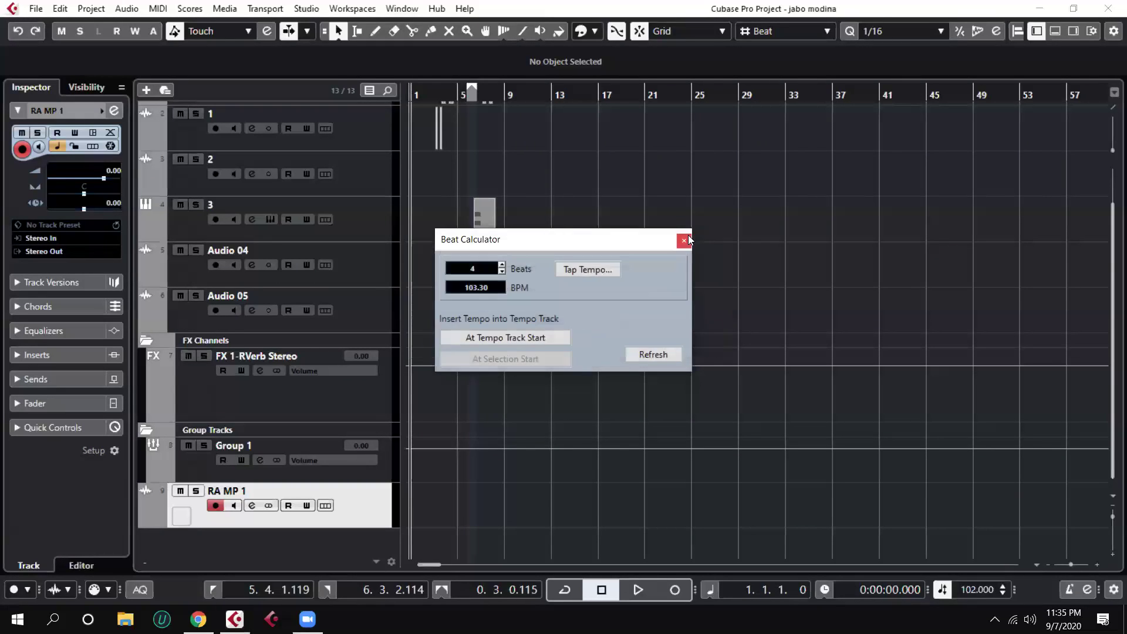
left_click(687, 235)
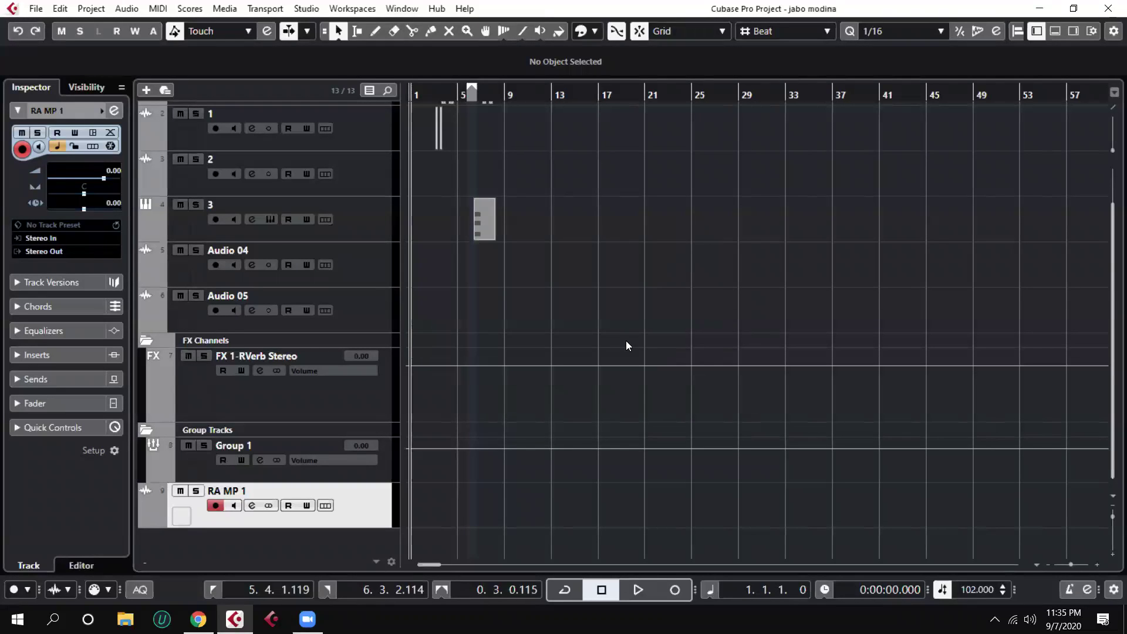
Minimize the Cubase project window to show the desktop
left_click(1040, 9)
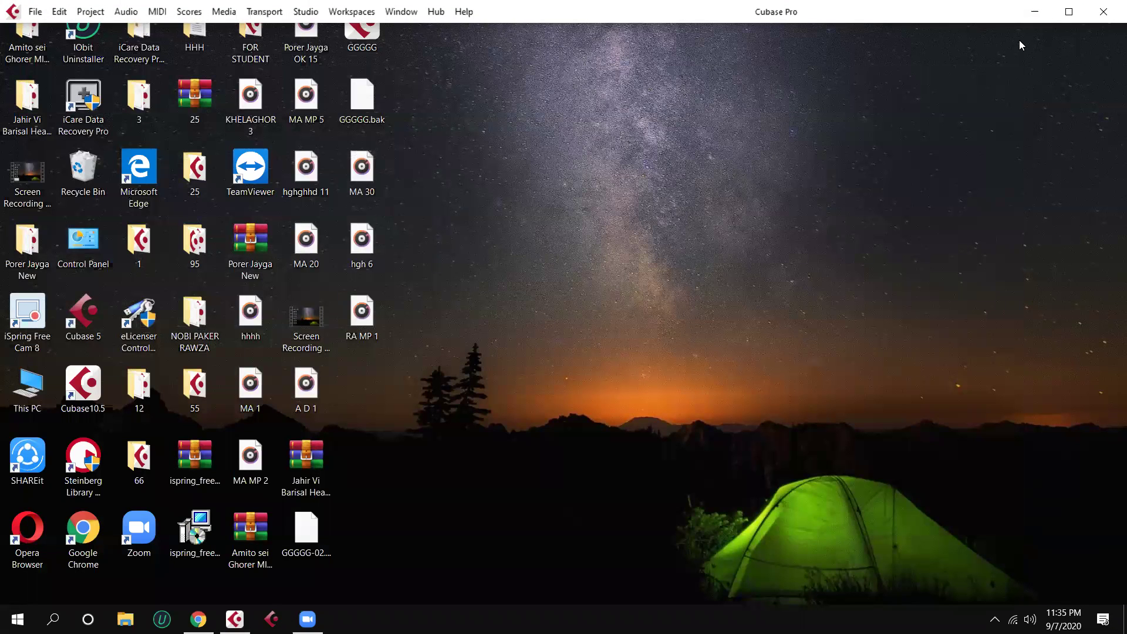
left_click(675, 159)
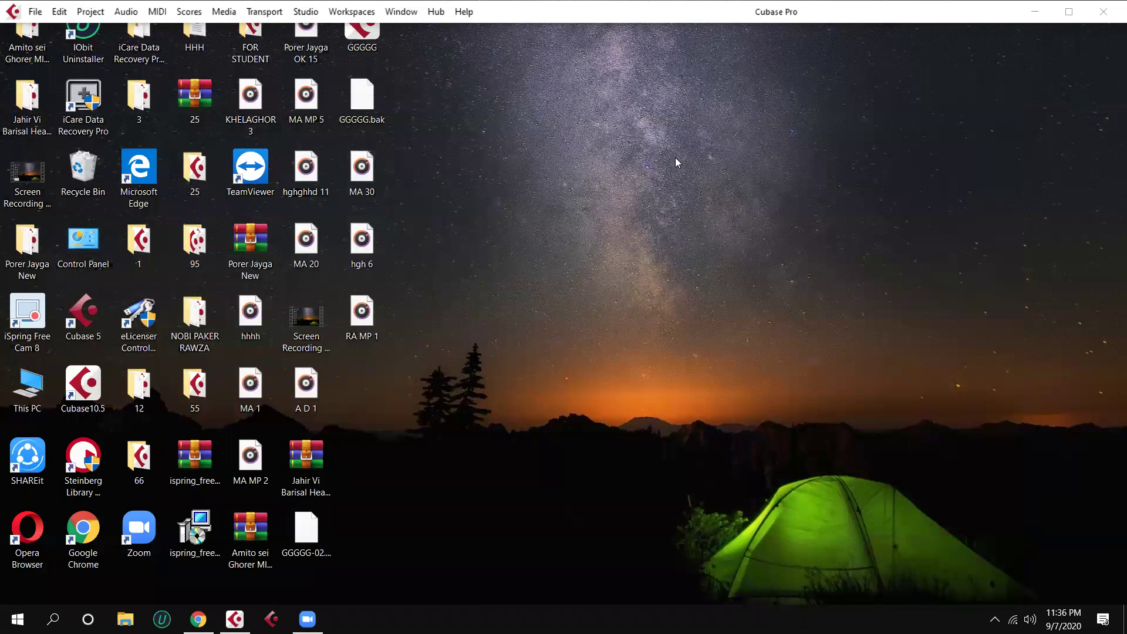